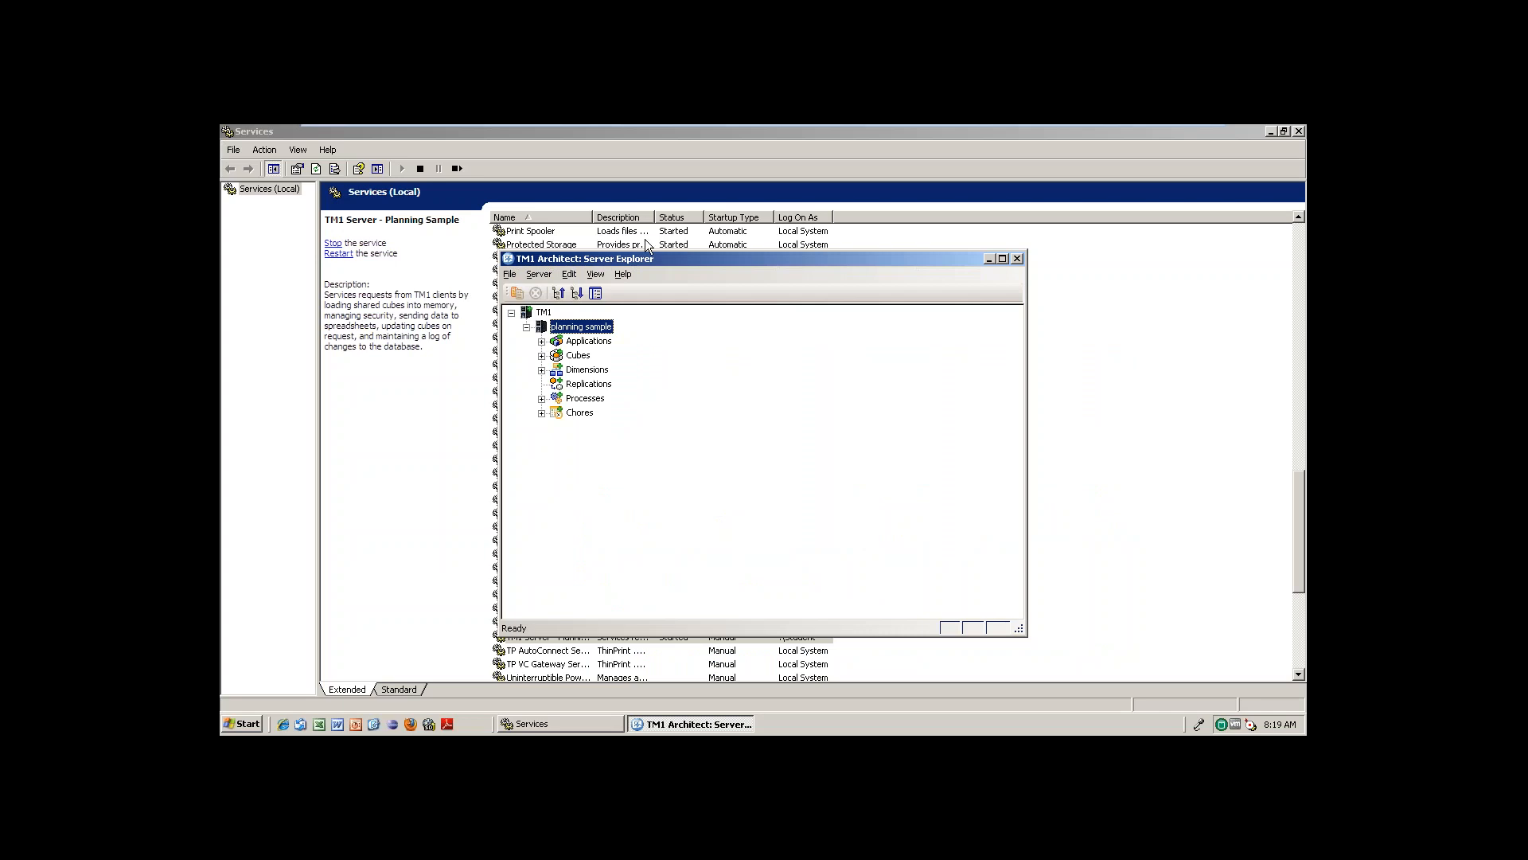
- Maximize the Server Explorer and expand the dimensions of Ritesh Sample Cube under the planning sample server's cubes
double_click(651, 259)
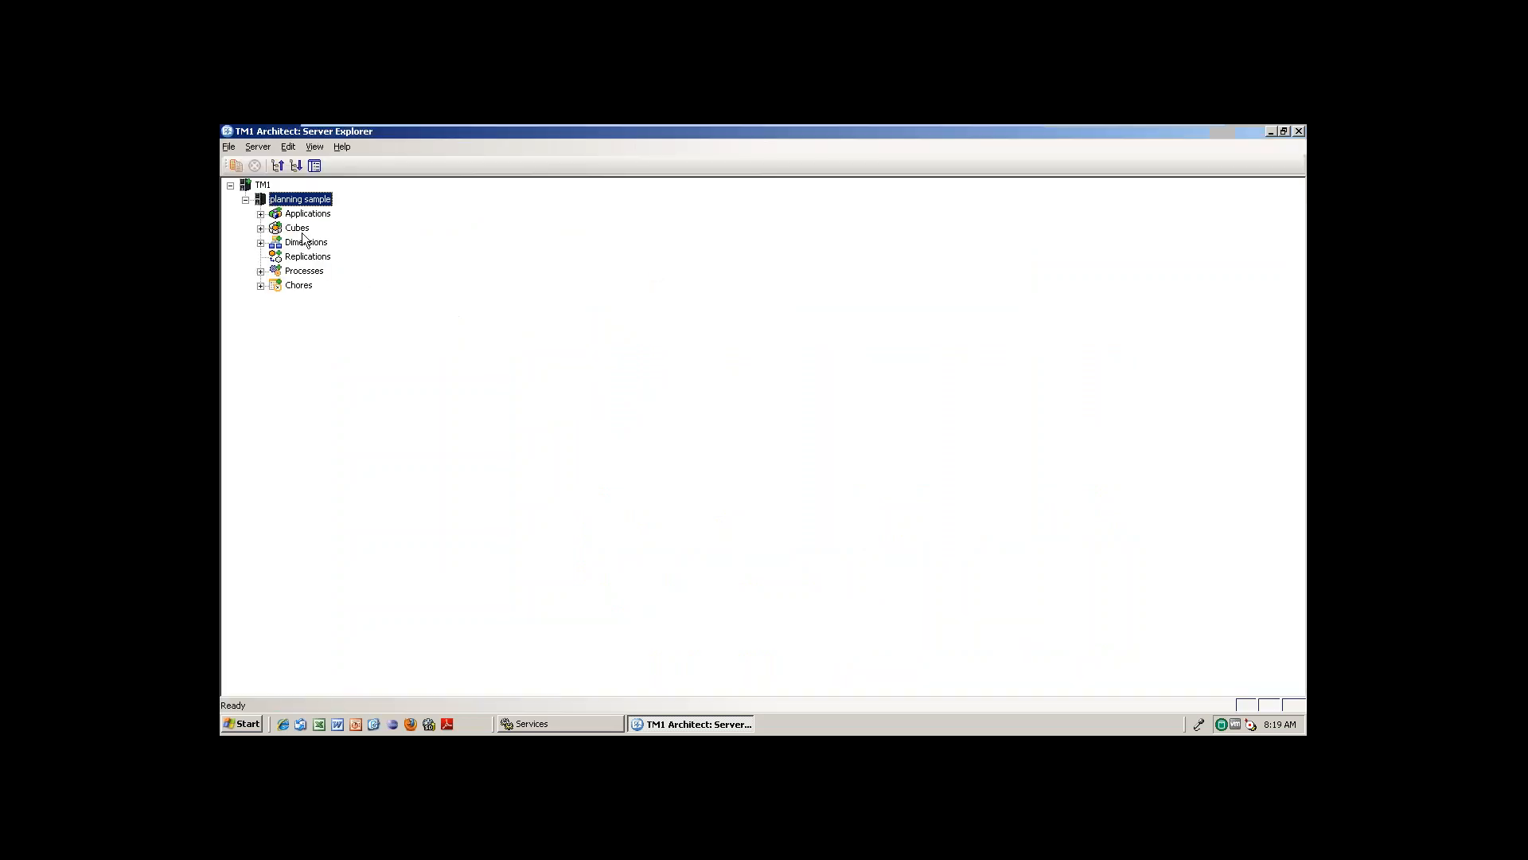
left_click(260, 242)
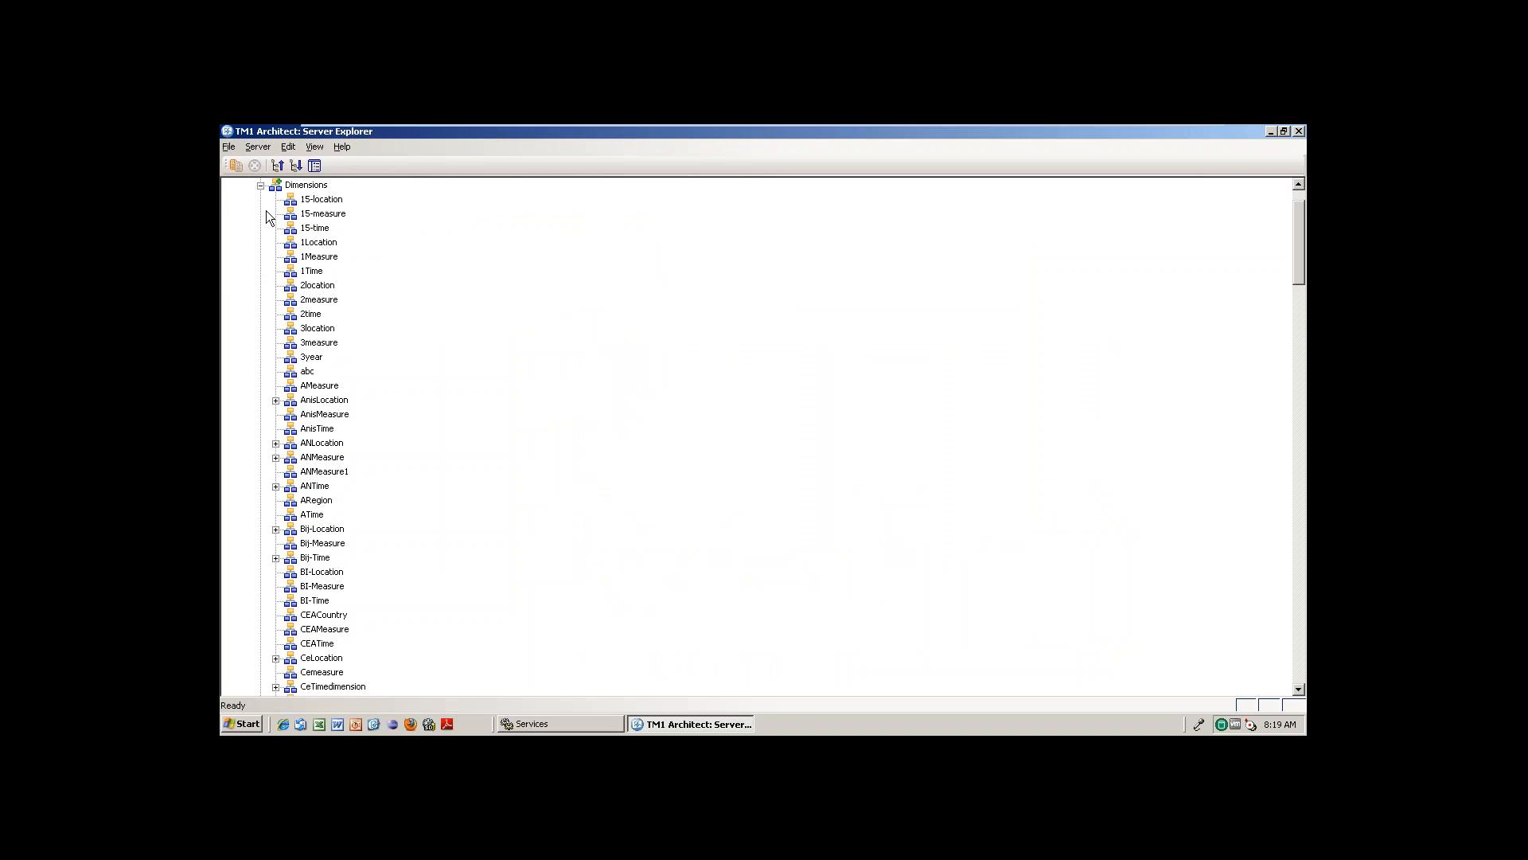
left_click(260, 184)
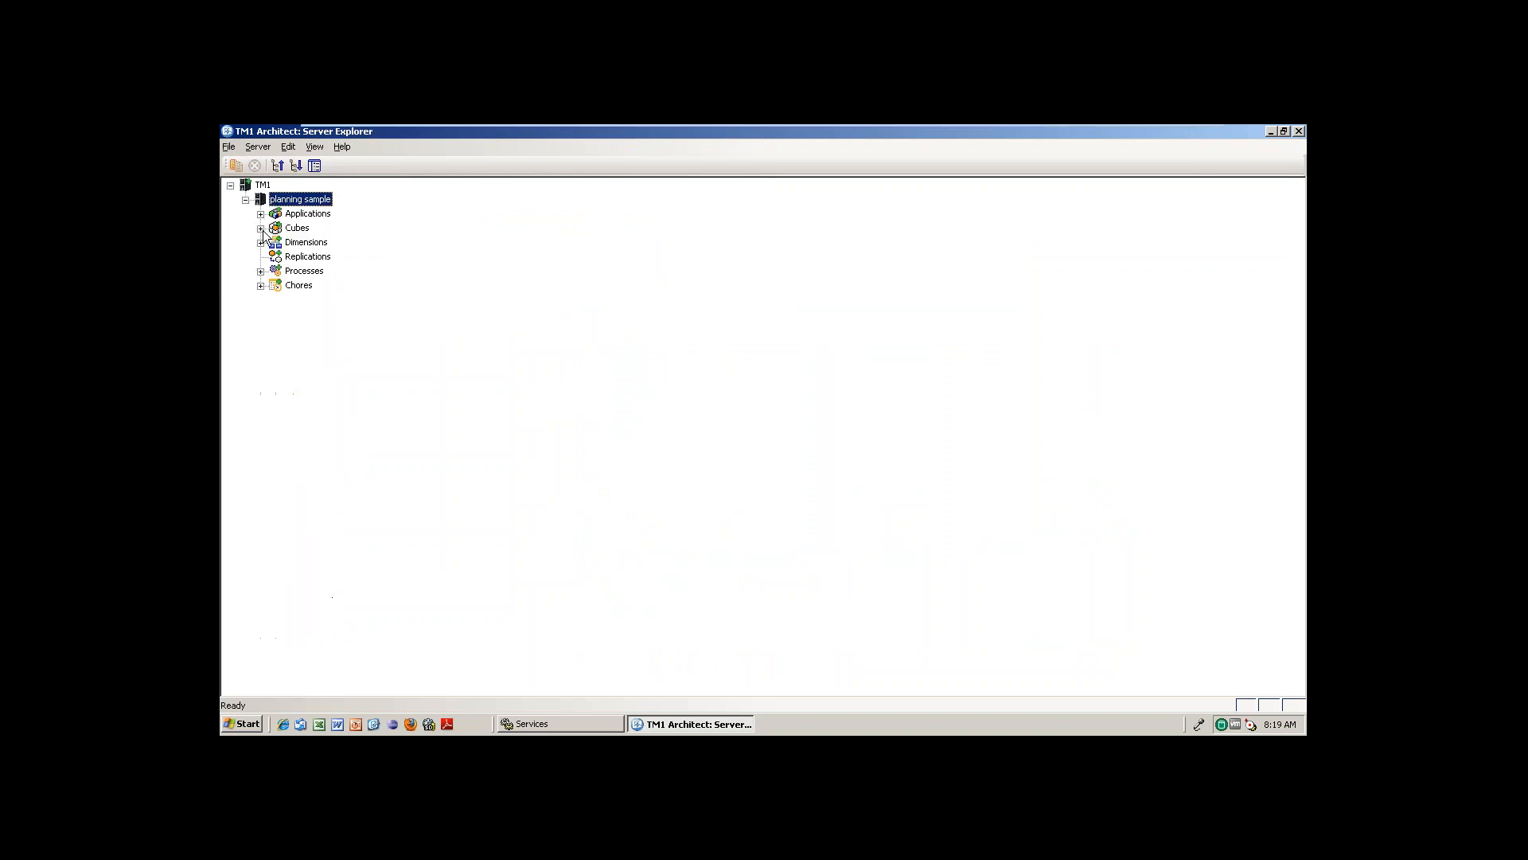
left_click(260, 228)
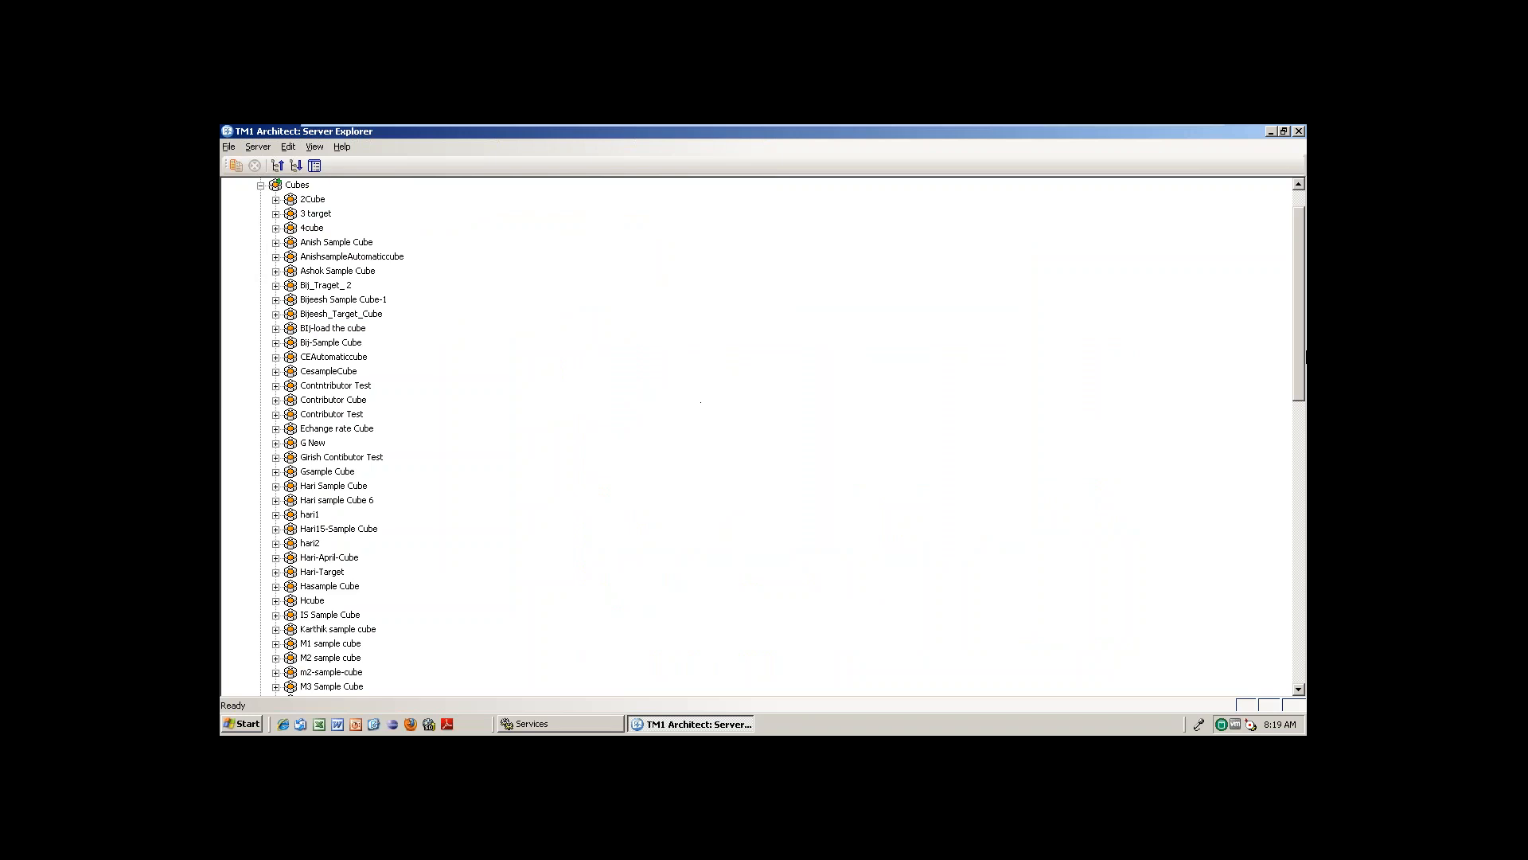
left_click_drag(1301, 335, 1303, 573)
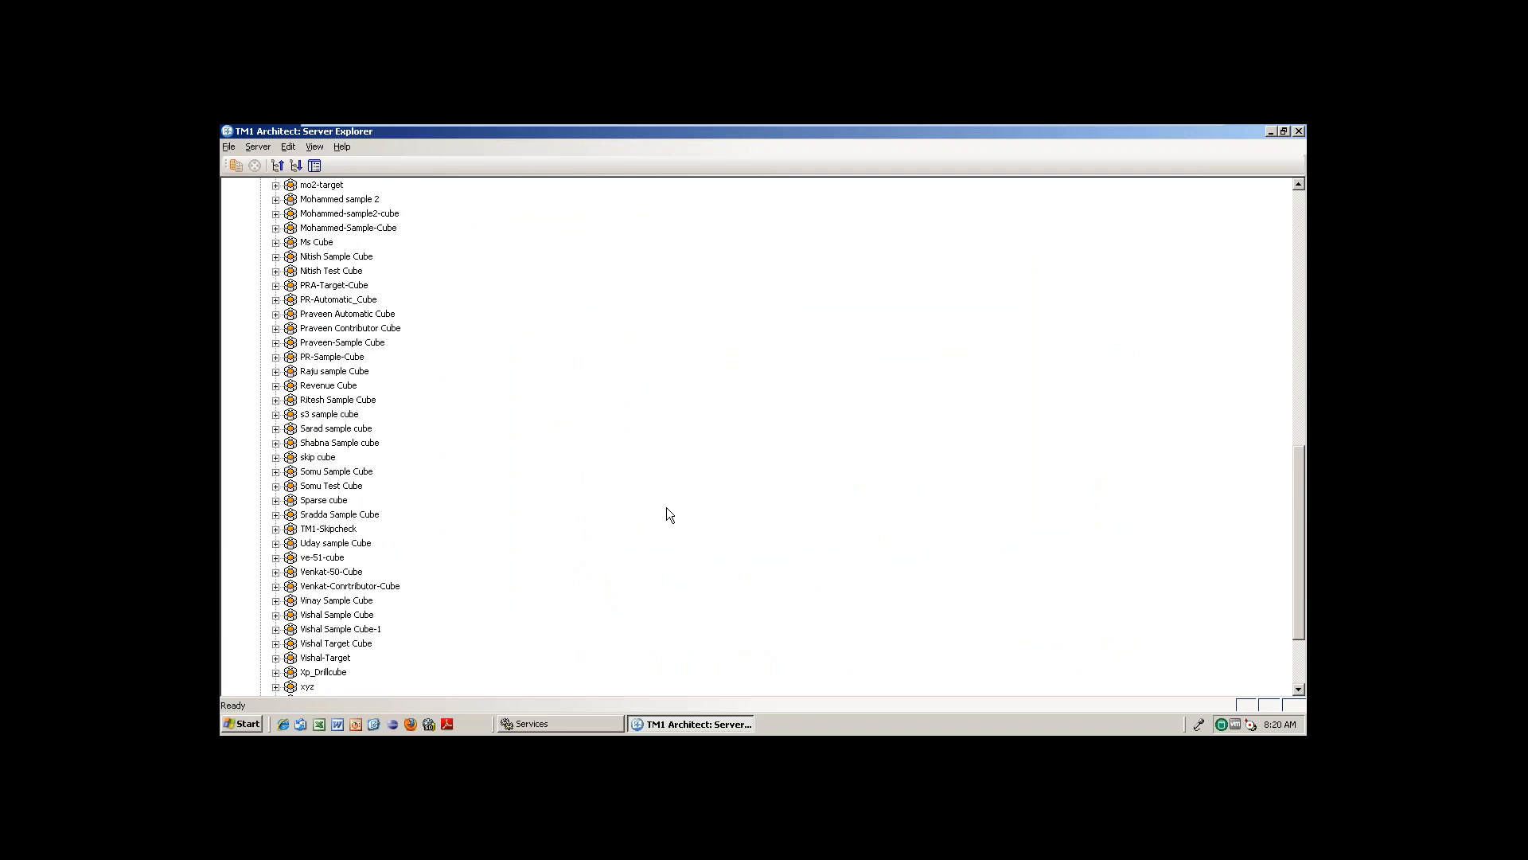
left_click(275, 400)
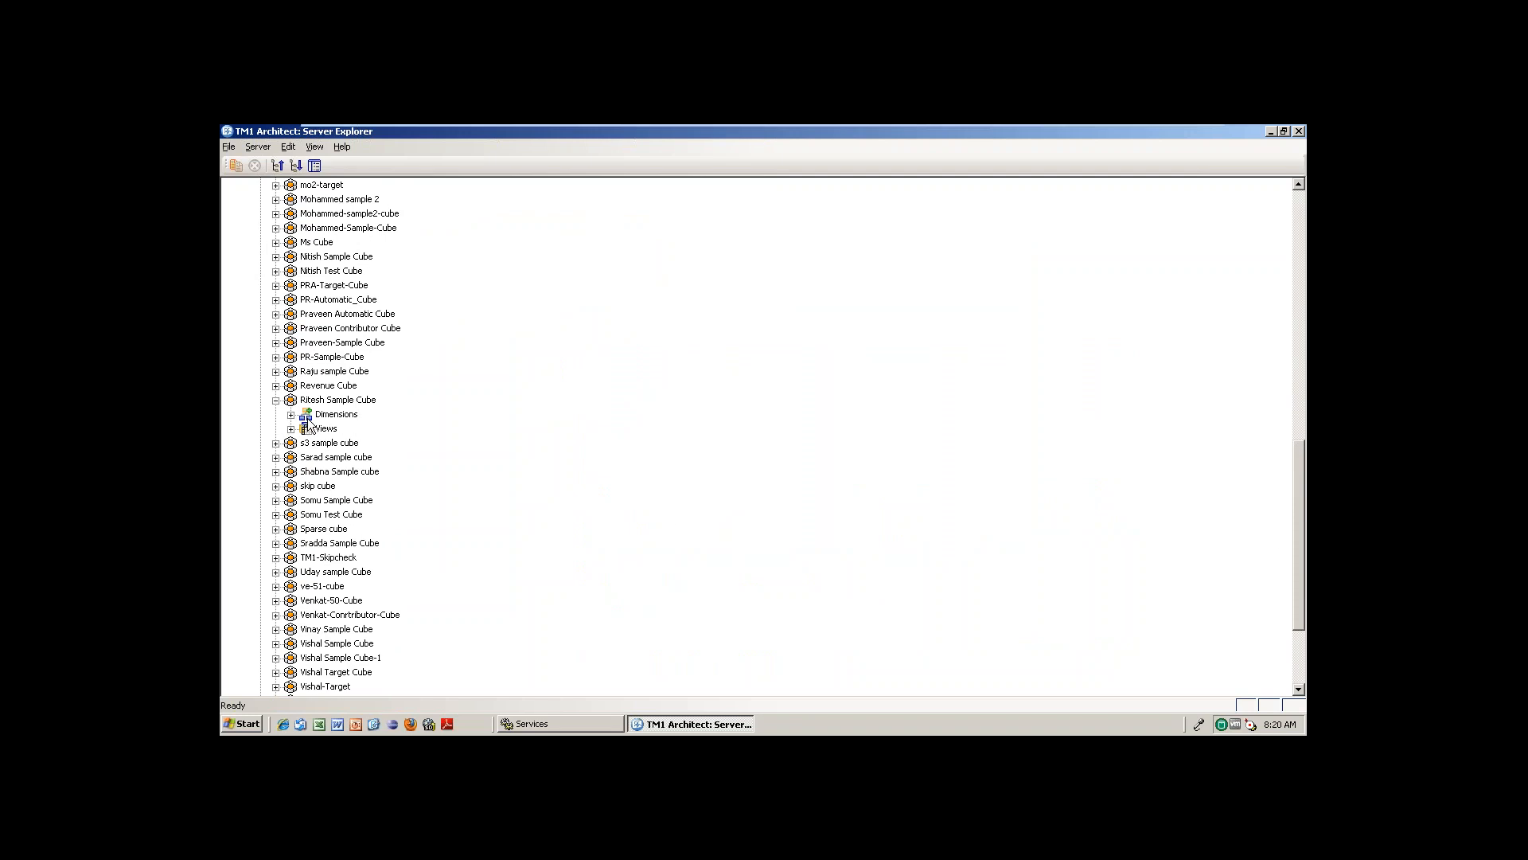
left_click(290, 414)
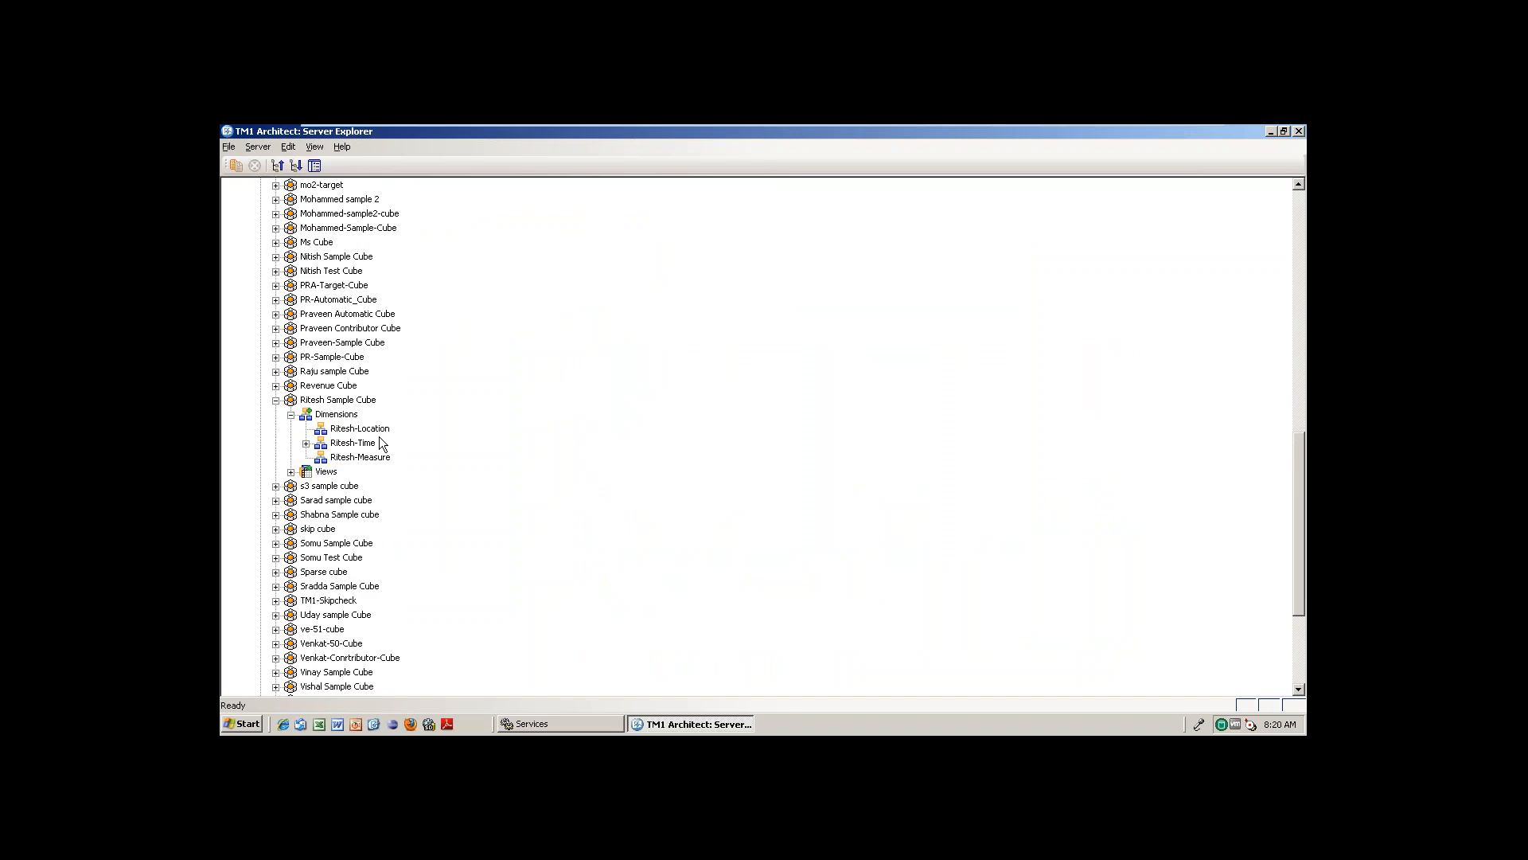
- Open Ritesh Sample Cube for viewing, calculate the view and expand 2014 in the Ritesh-Time rows
left_click(350, 399)
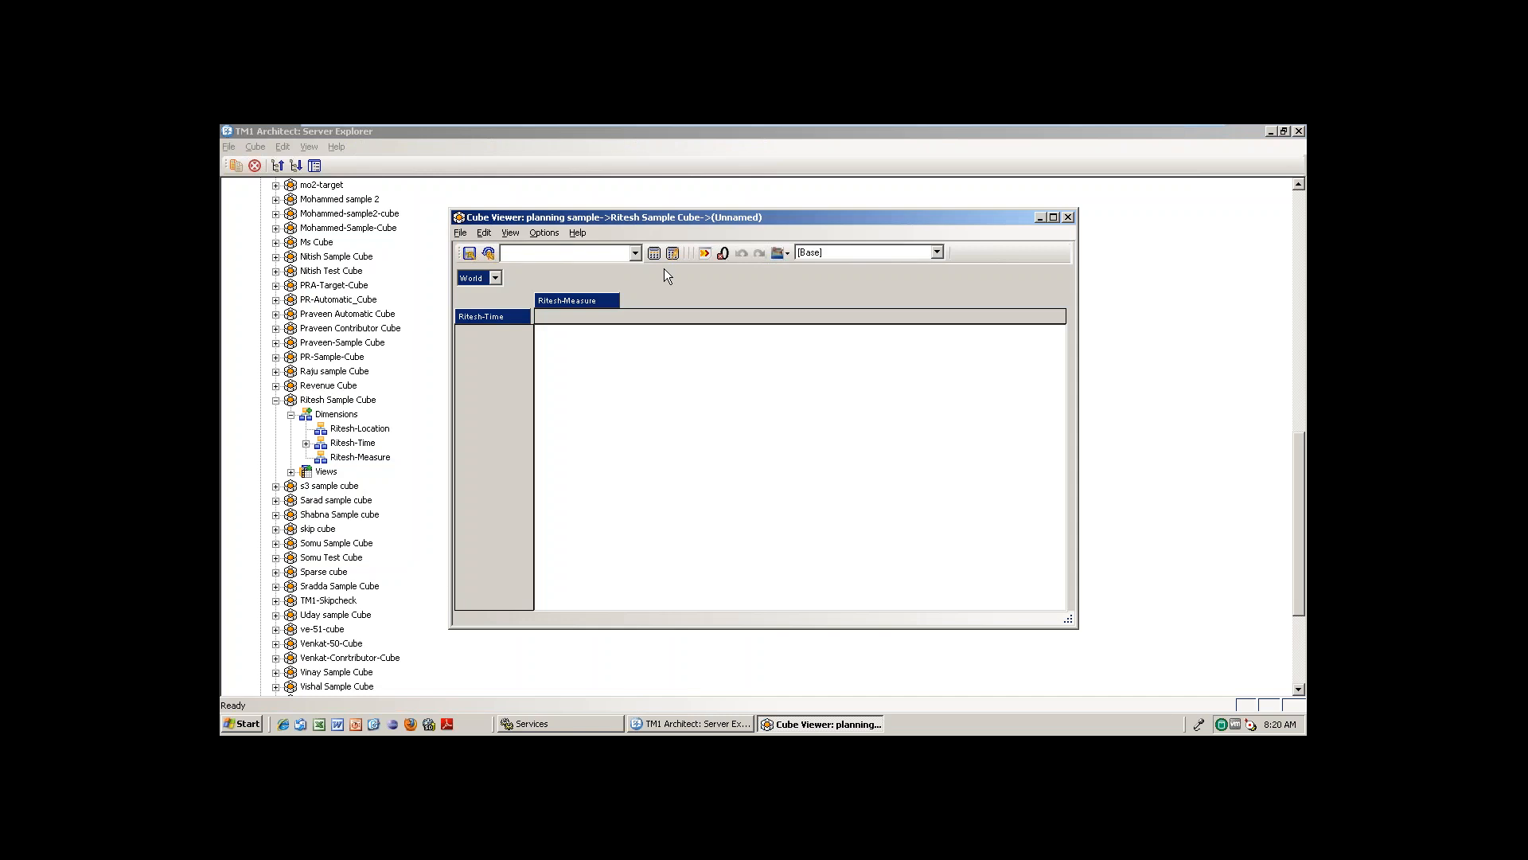
left_click(654, 255)
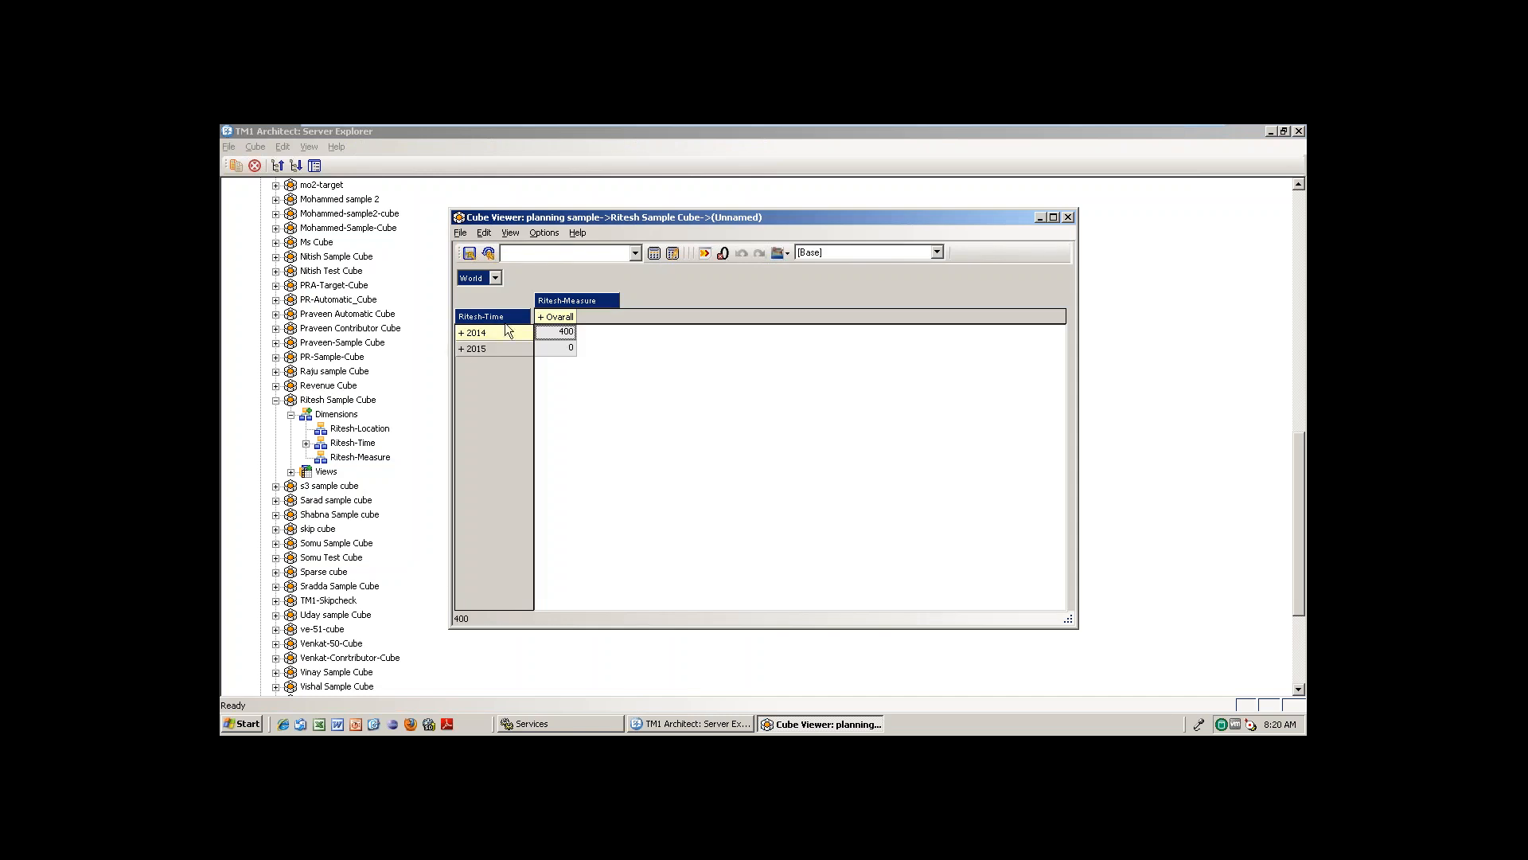
left_click(461, 332)
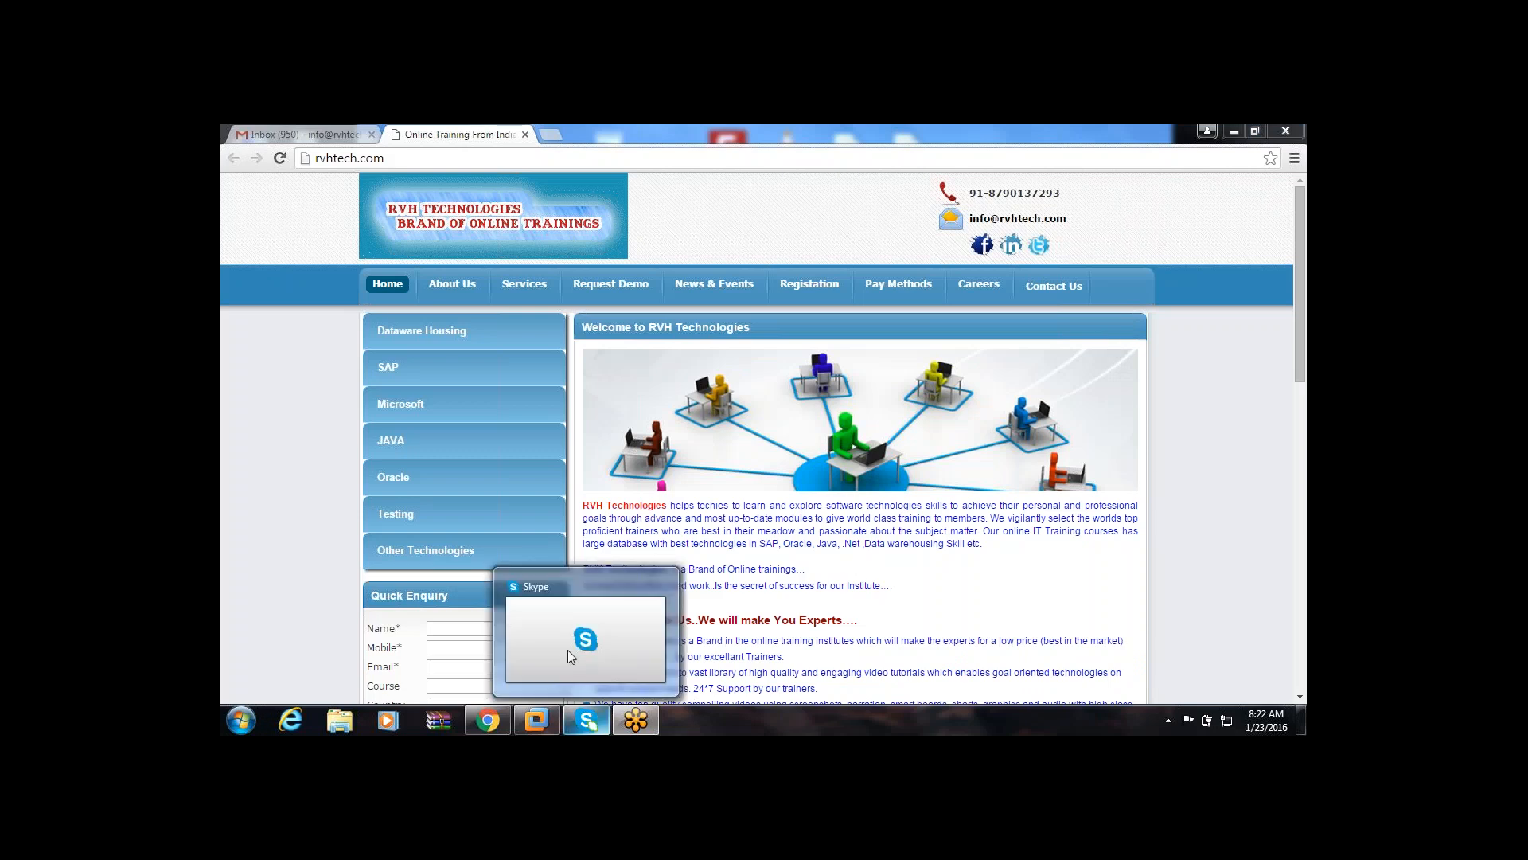
- Switch from the browser back to the TM1 Architect virtual machine and close the open Ritesh-Location subset editor
left_click(539, 722)
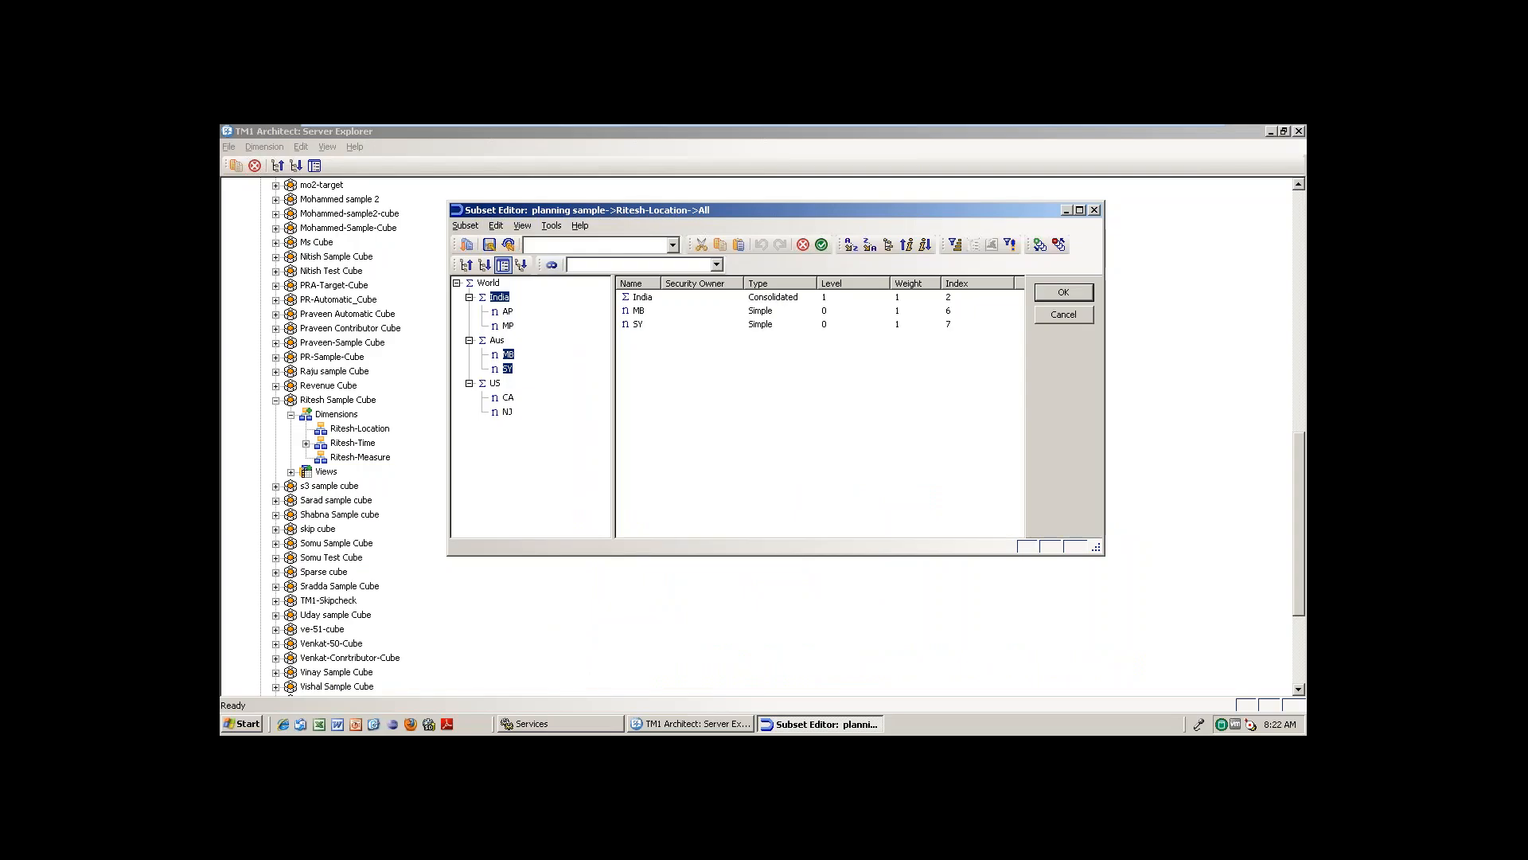
mouse_move(1113, 125)
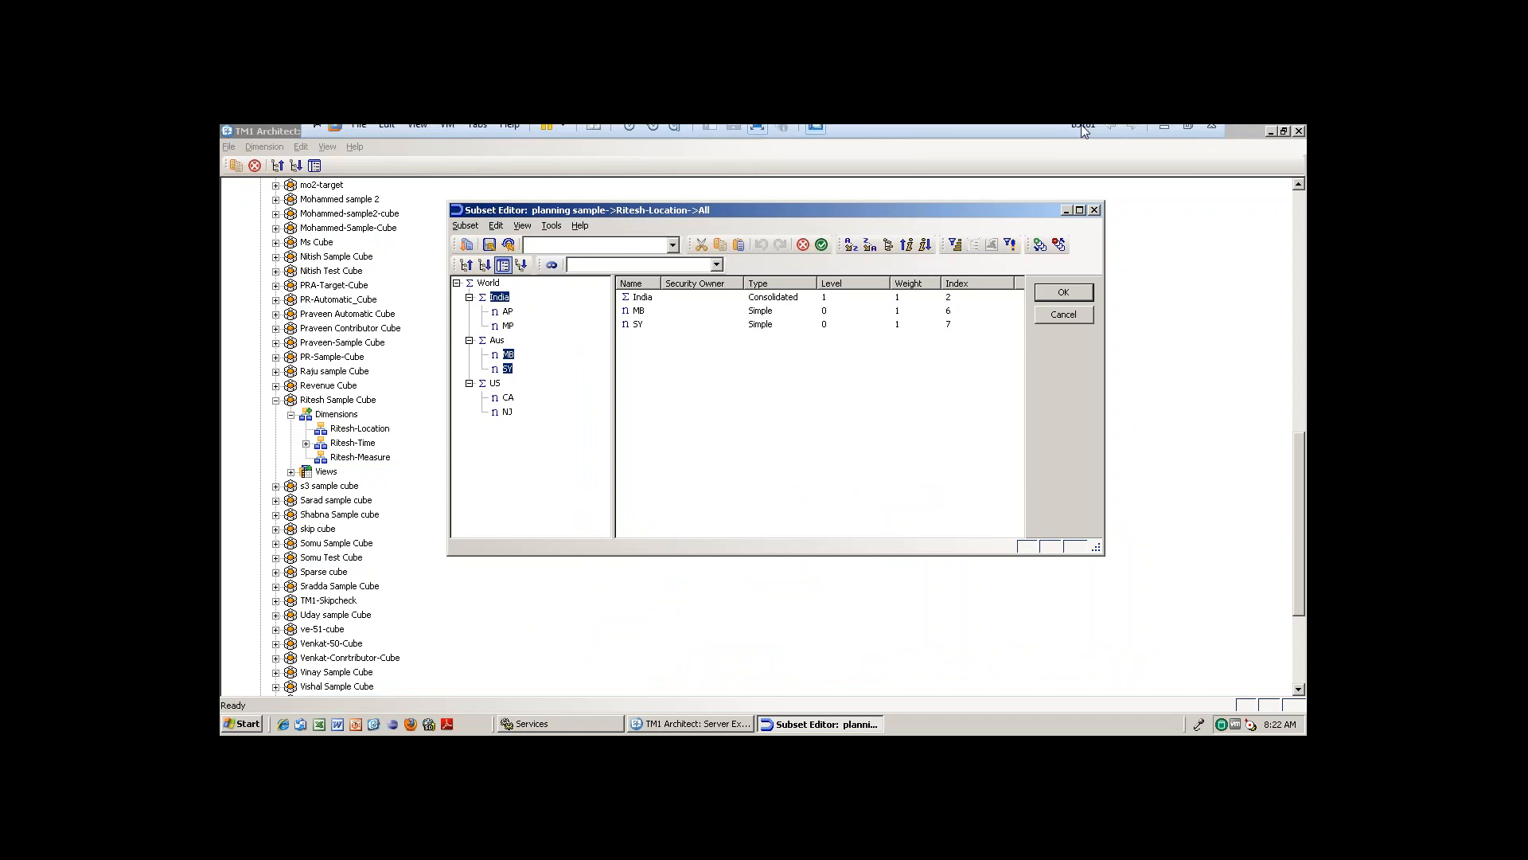
left_click(1164, 136)
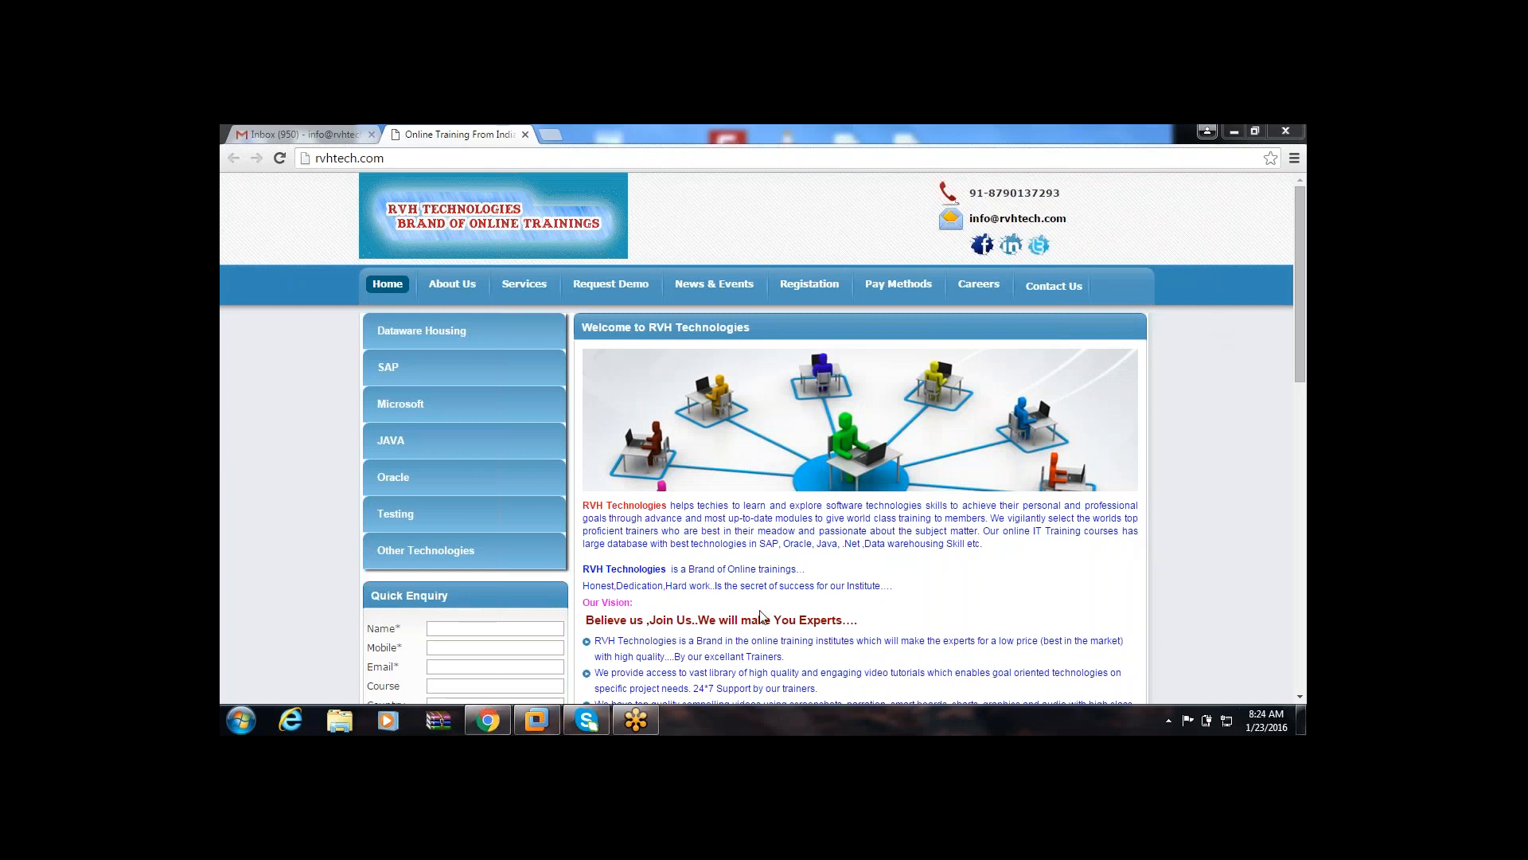
left_click(537, 719)
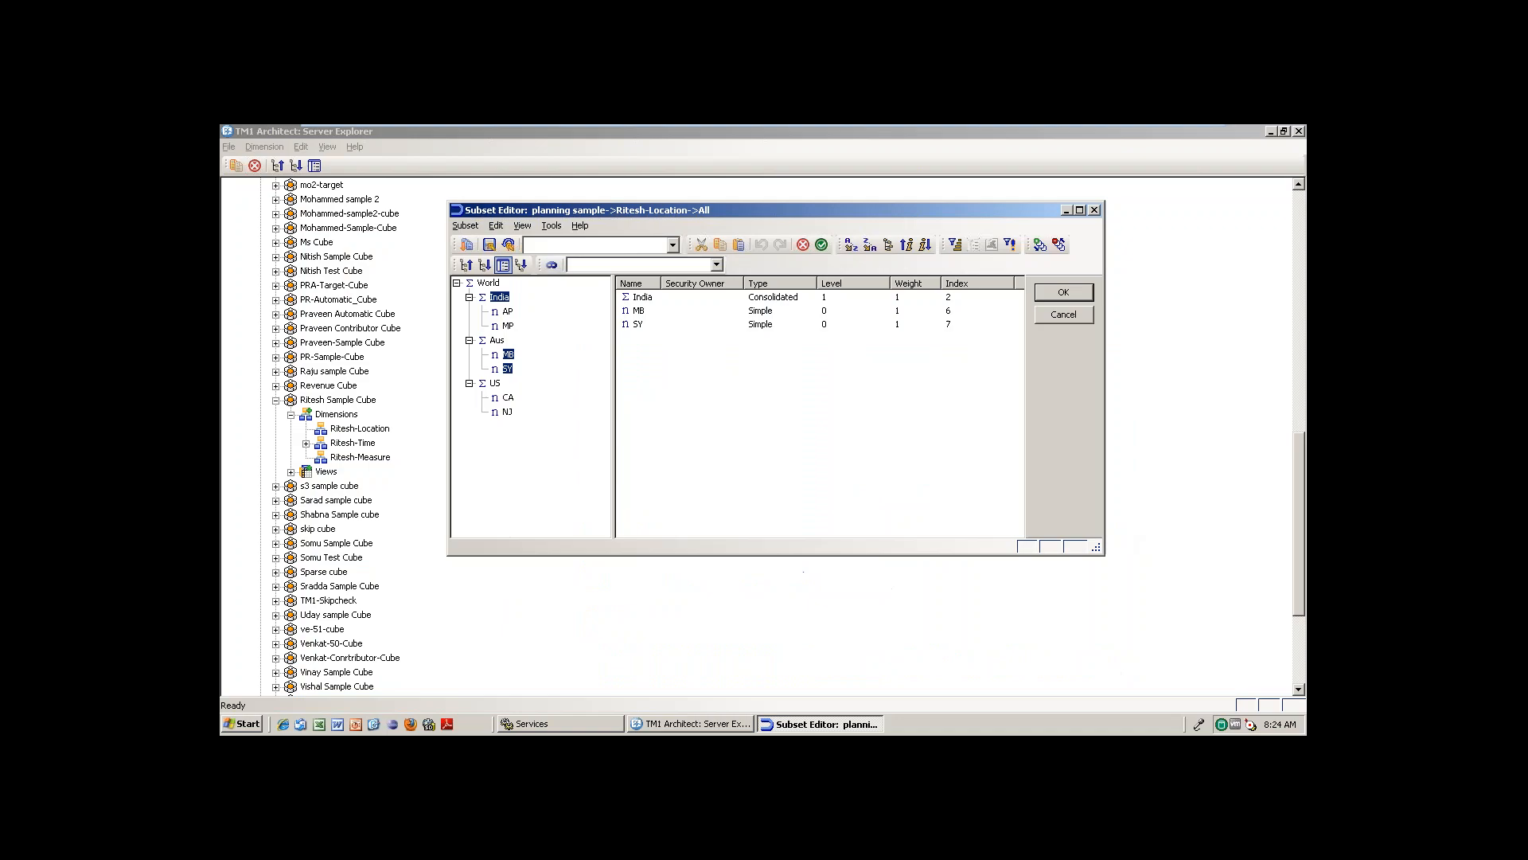
left_click(619, 571)
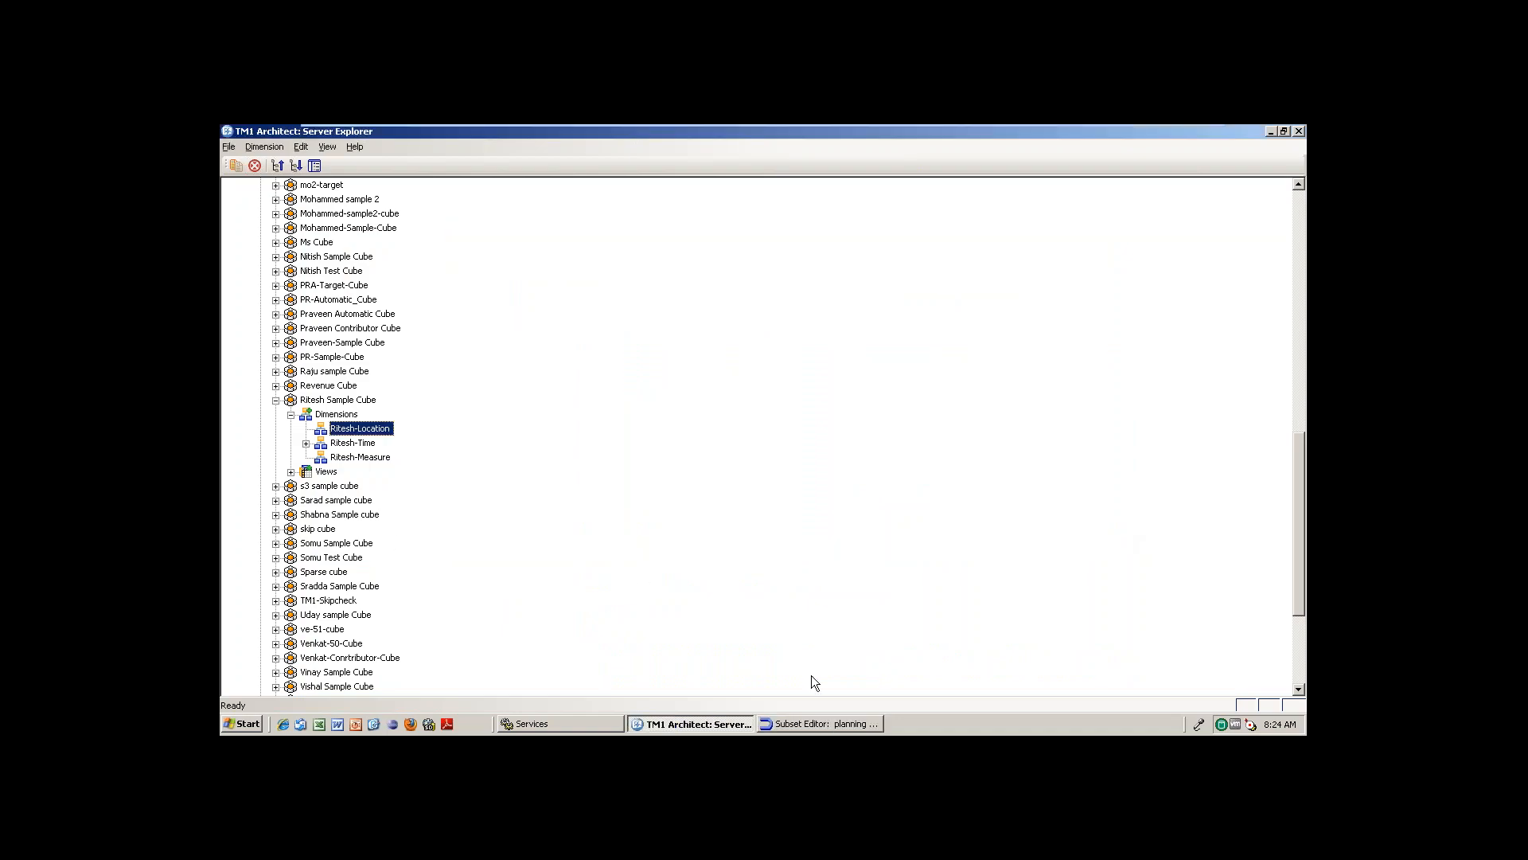
left_click(836, 723)
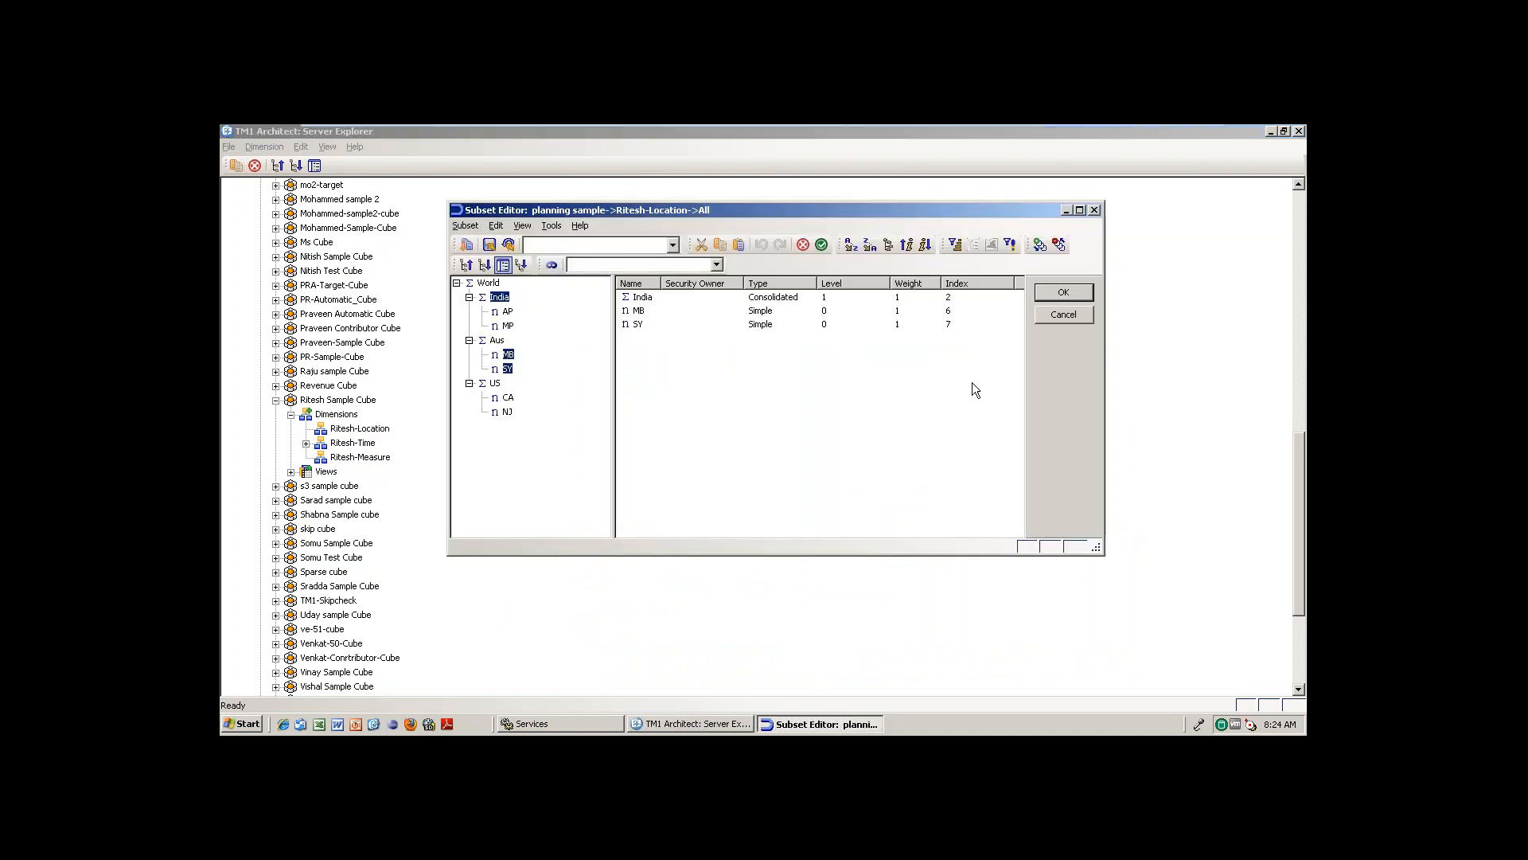
left_click(1095, 210)
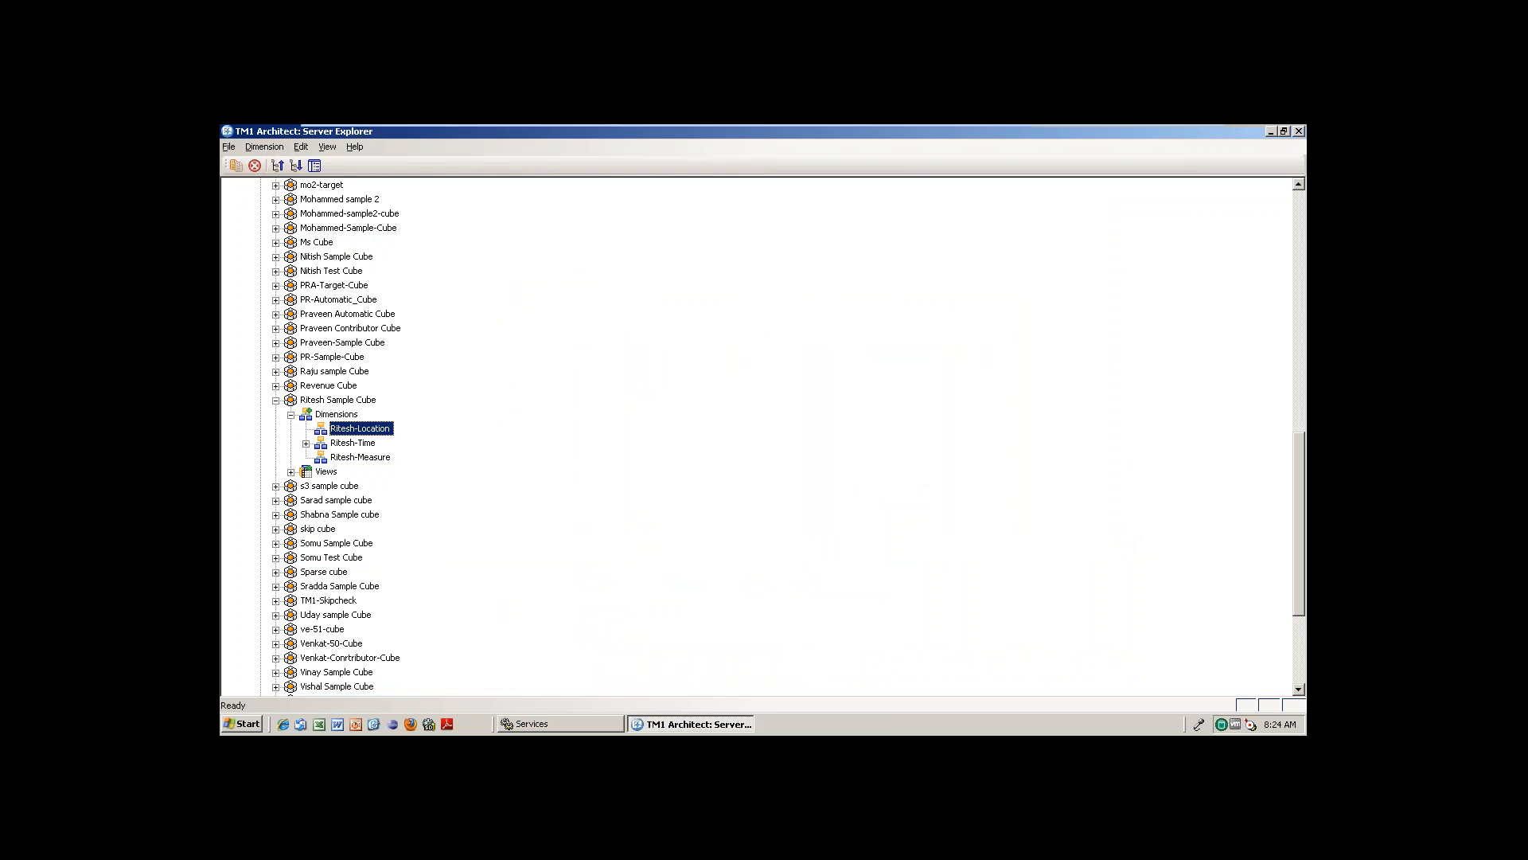
- Insert a new subset in the Ritesh-Location dimension and keep only the elements AP, MP and MB
right_click(379, 433)
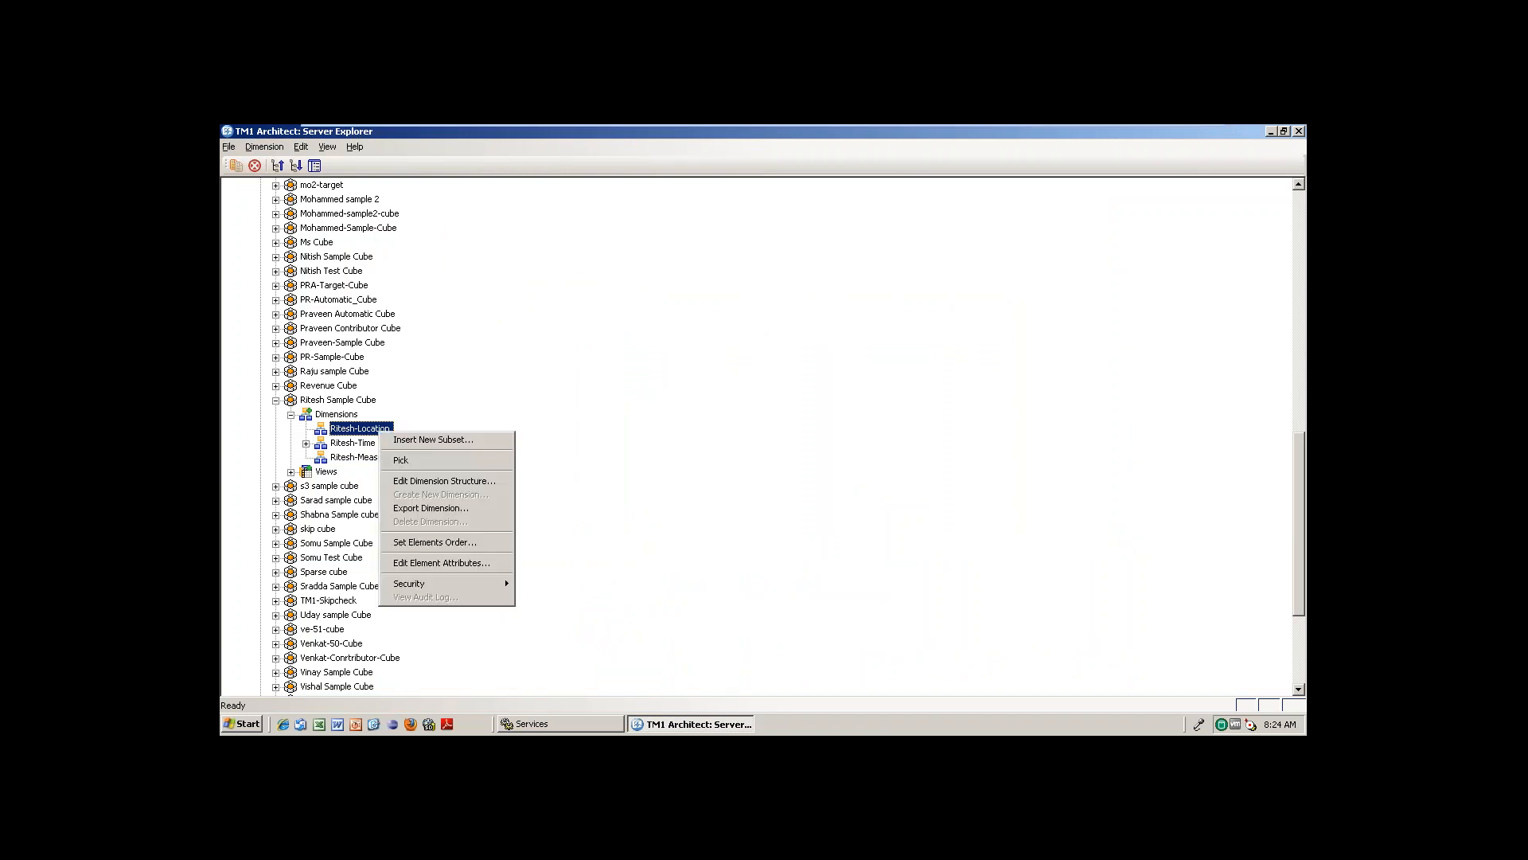
left_click(422, 439)
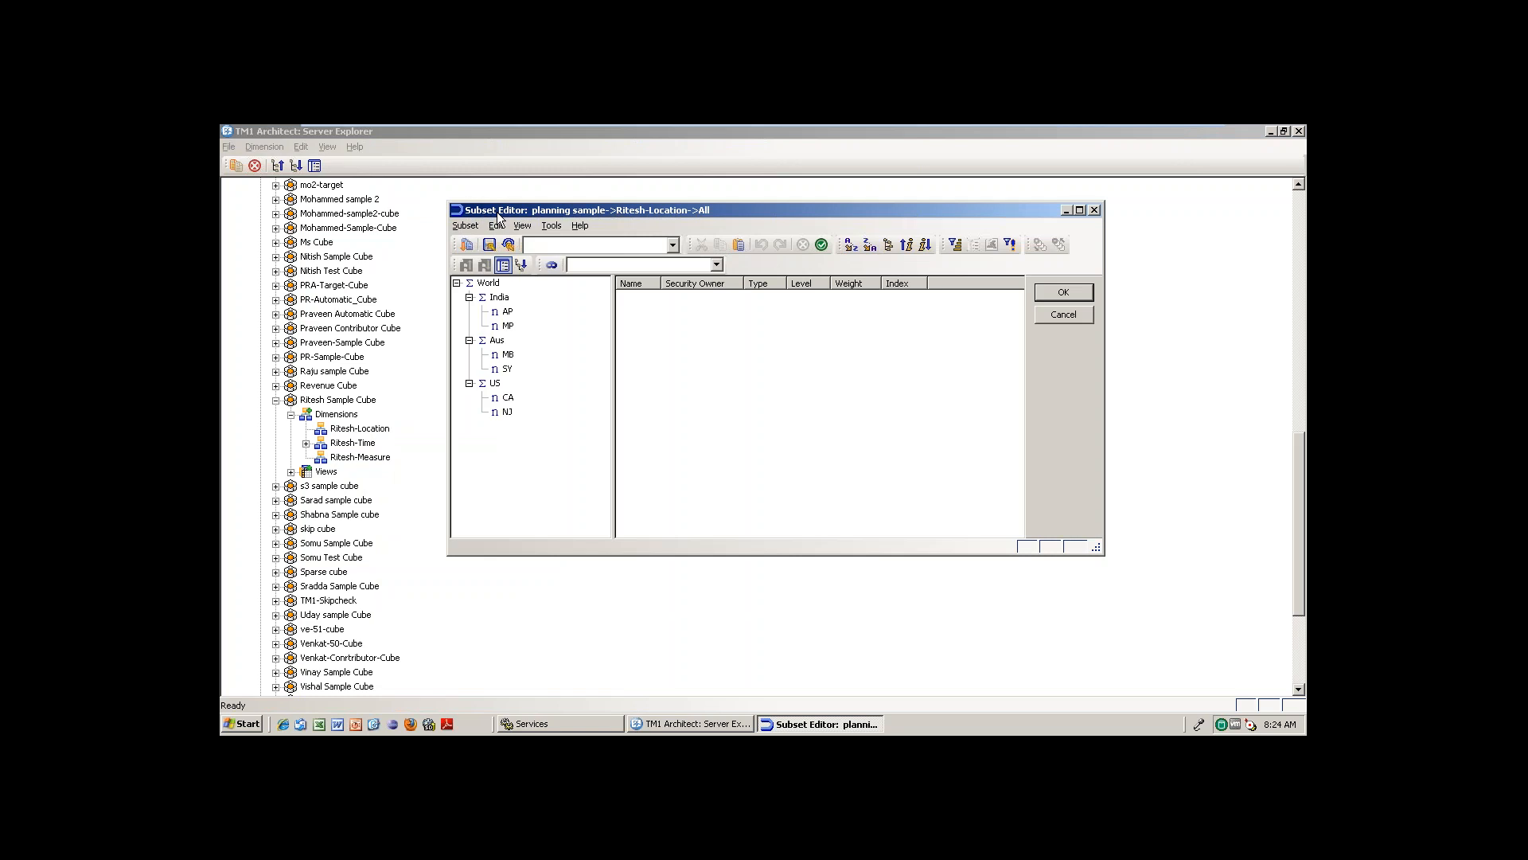
left_click(499, 297)
left_click(507, 325, "ctrl")
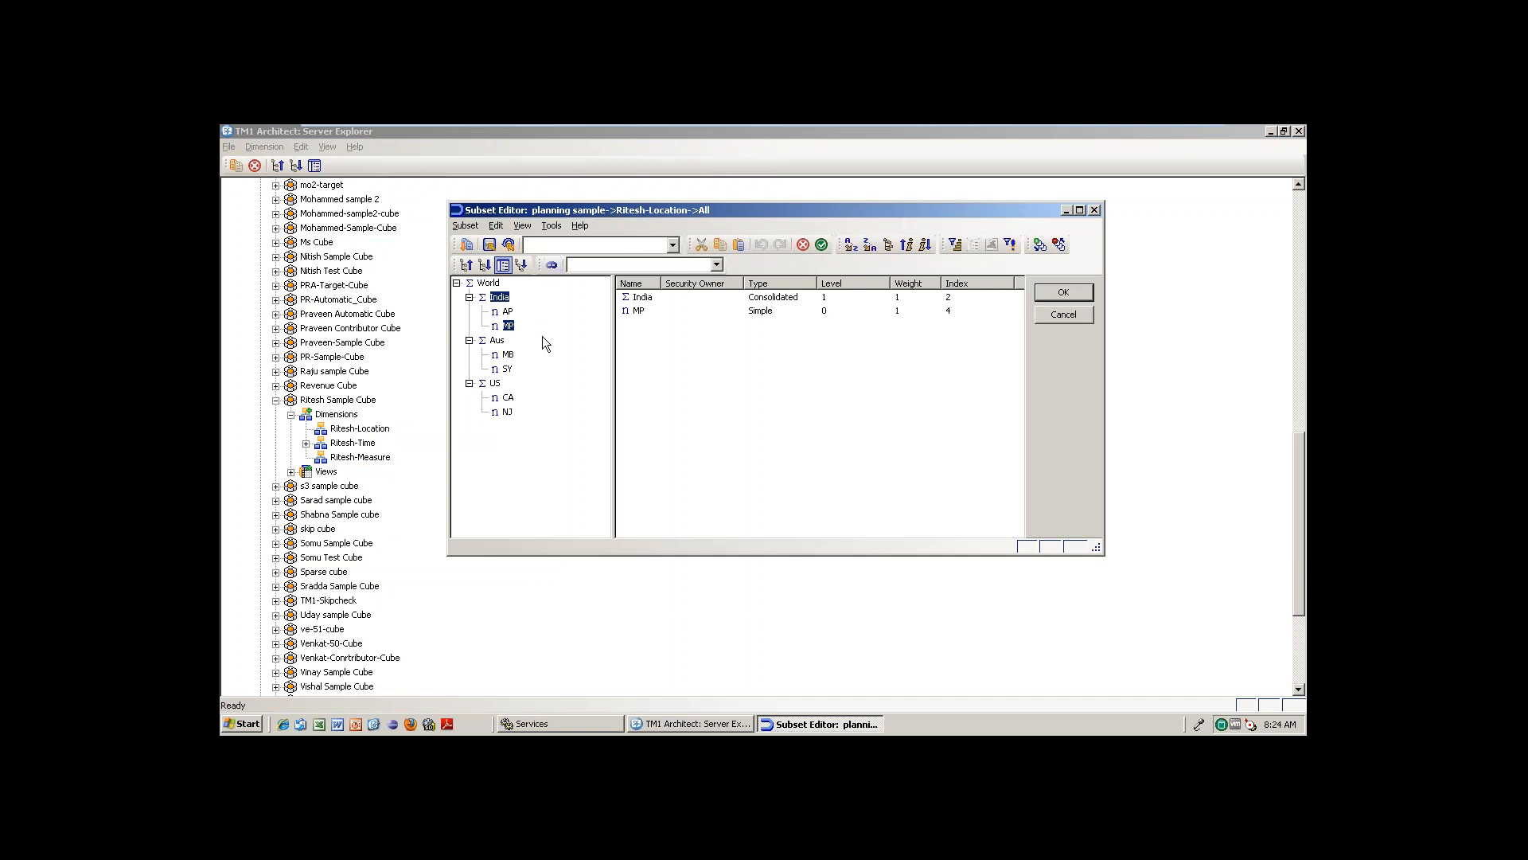
left_click(496, 340)
left_click(508, 312)
left_click(513, 326)
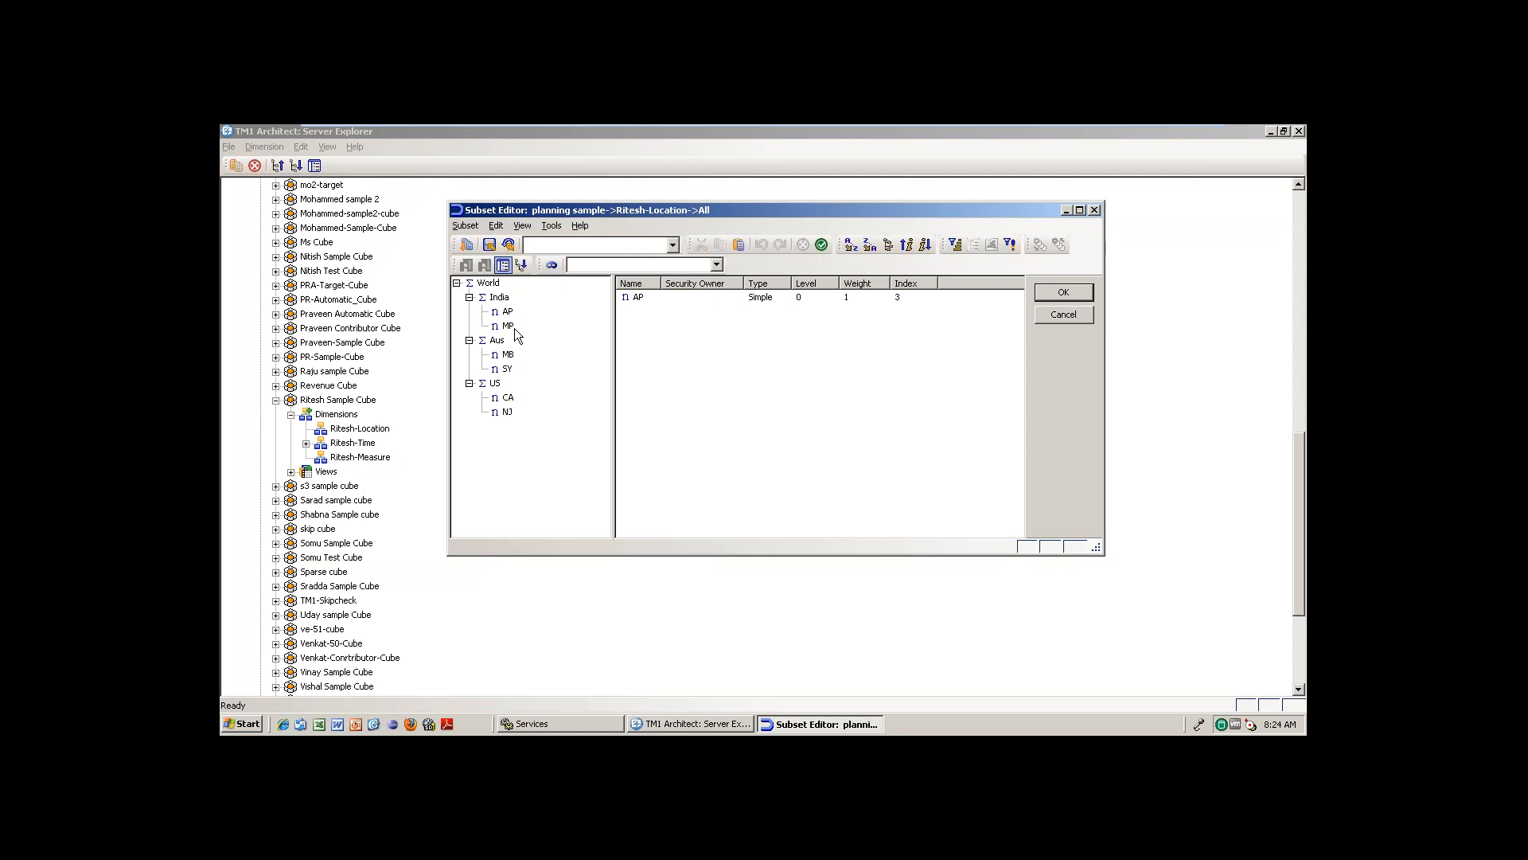
left_click(514, 328)
left_click(508, 312, "ctrl")
left_click(509, 356, "ctrl")
left_click(821, 244)
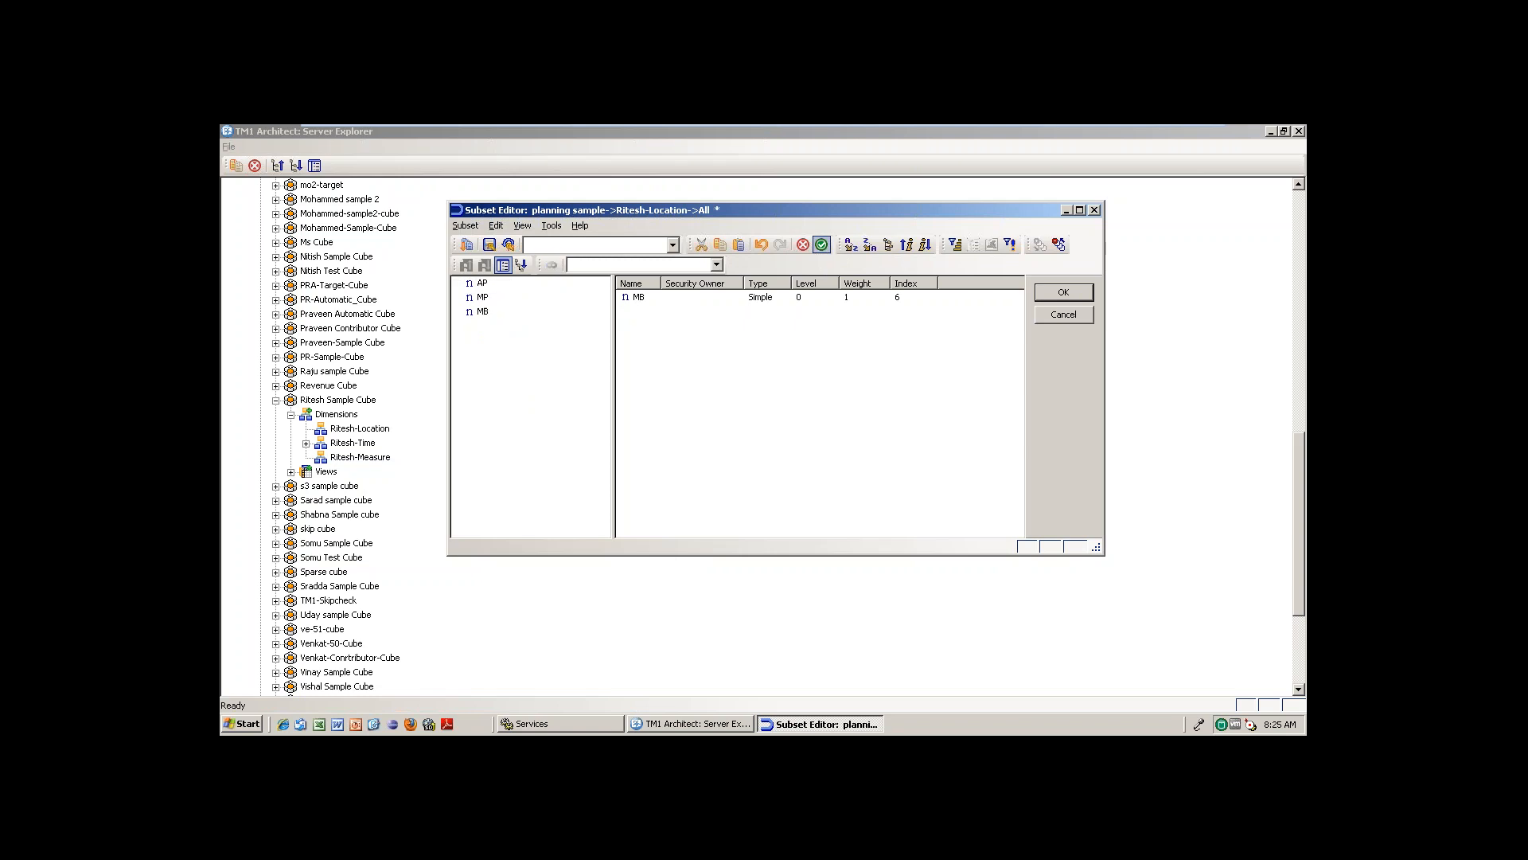
- Save the new subset as the public subset "Important States" and close the subset editor
left_click(465, 225)
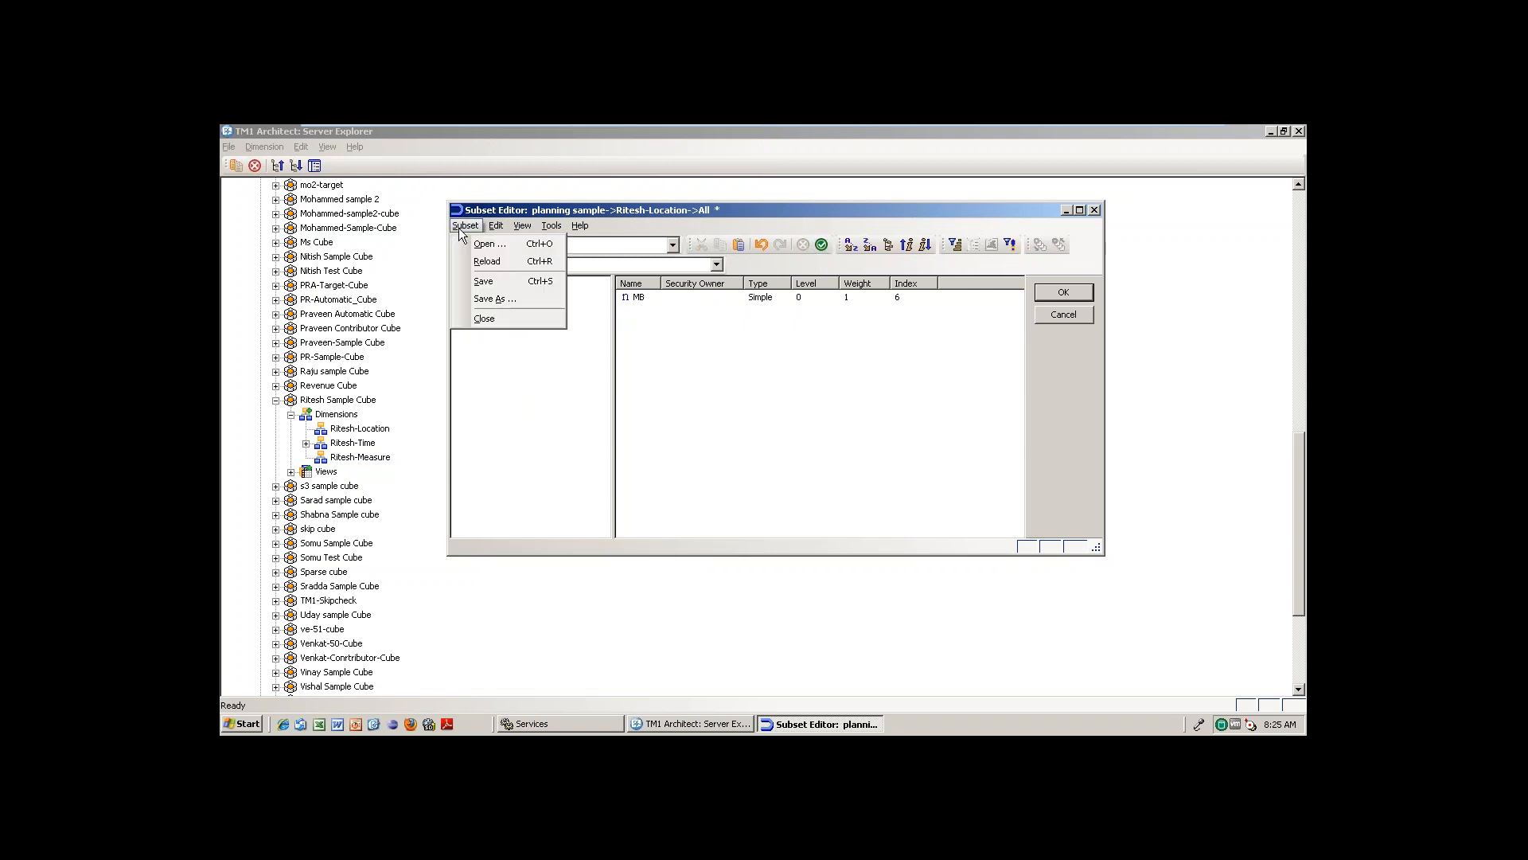
left_click(495, 294)
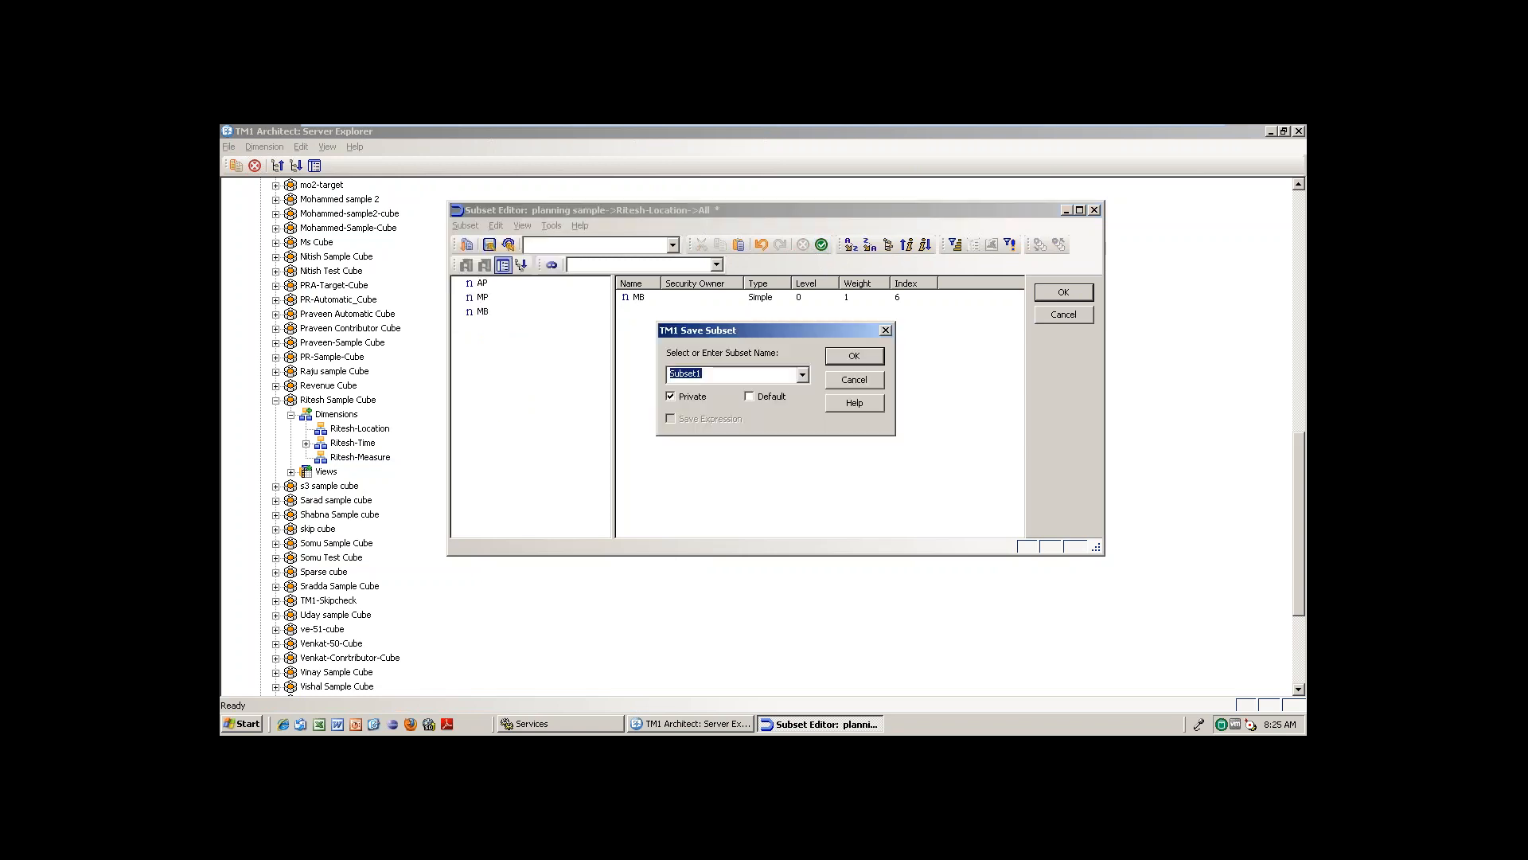
type("Important States")
left_click(671, 396)
left_click(866, 357)
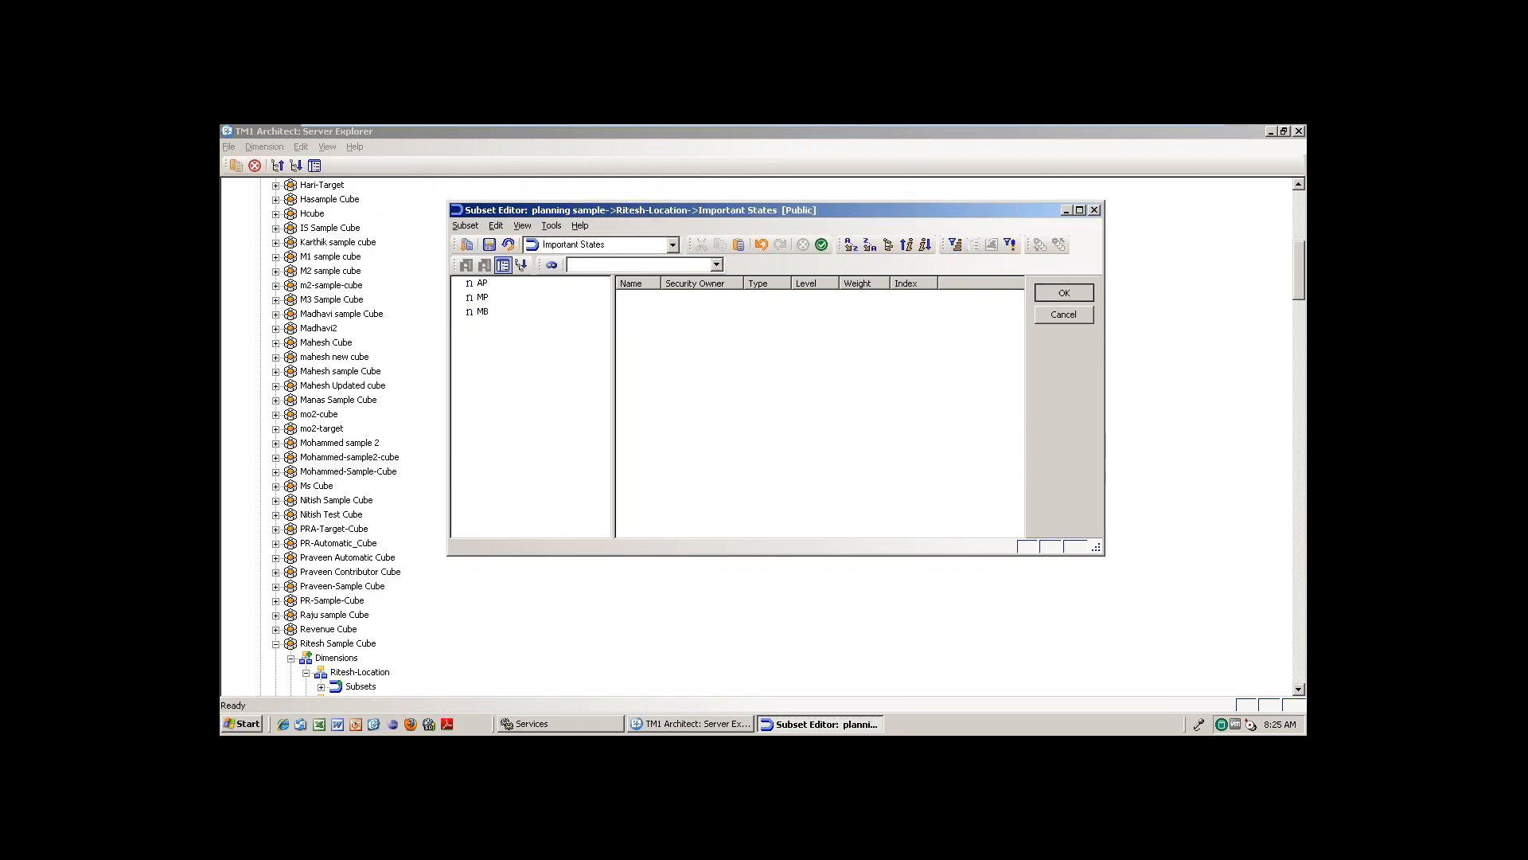
left_click(1094, 210)
- Open a calculated view of Ritesh Sample Cube and swap Ritesh-Location into the rows in place of Ritesh-Time
left_click(351, 643)
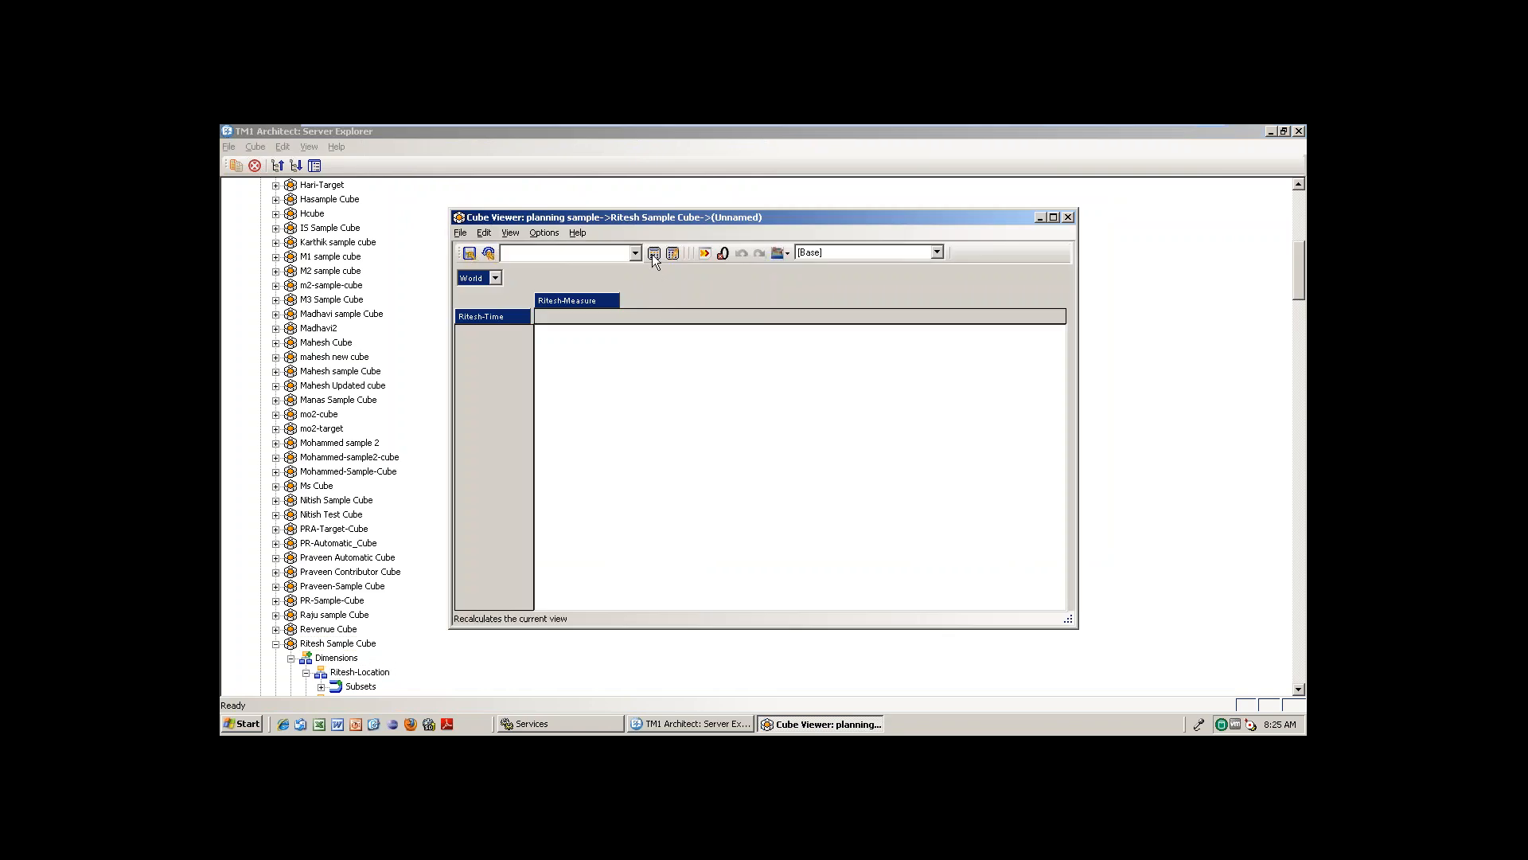
left_click(652, 255)
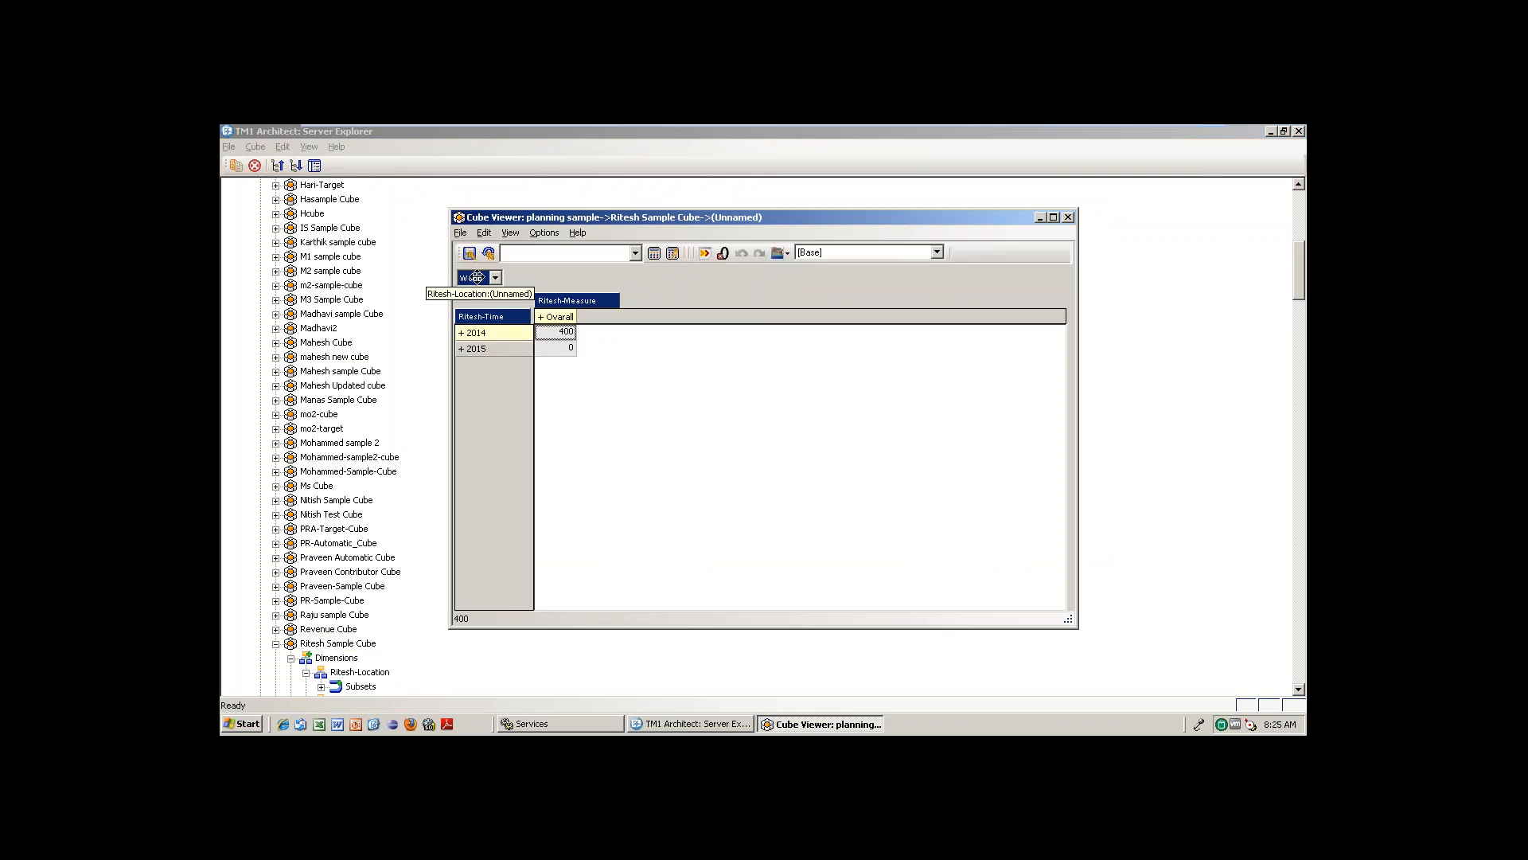
left_click_drag(476, 277, 481, 317)
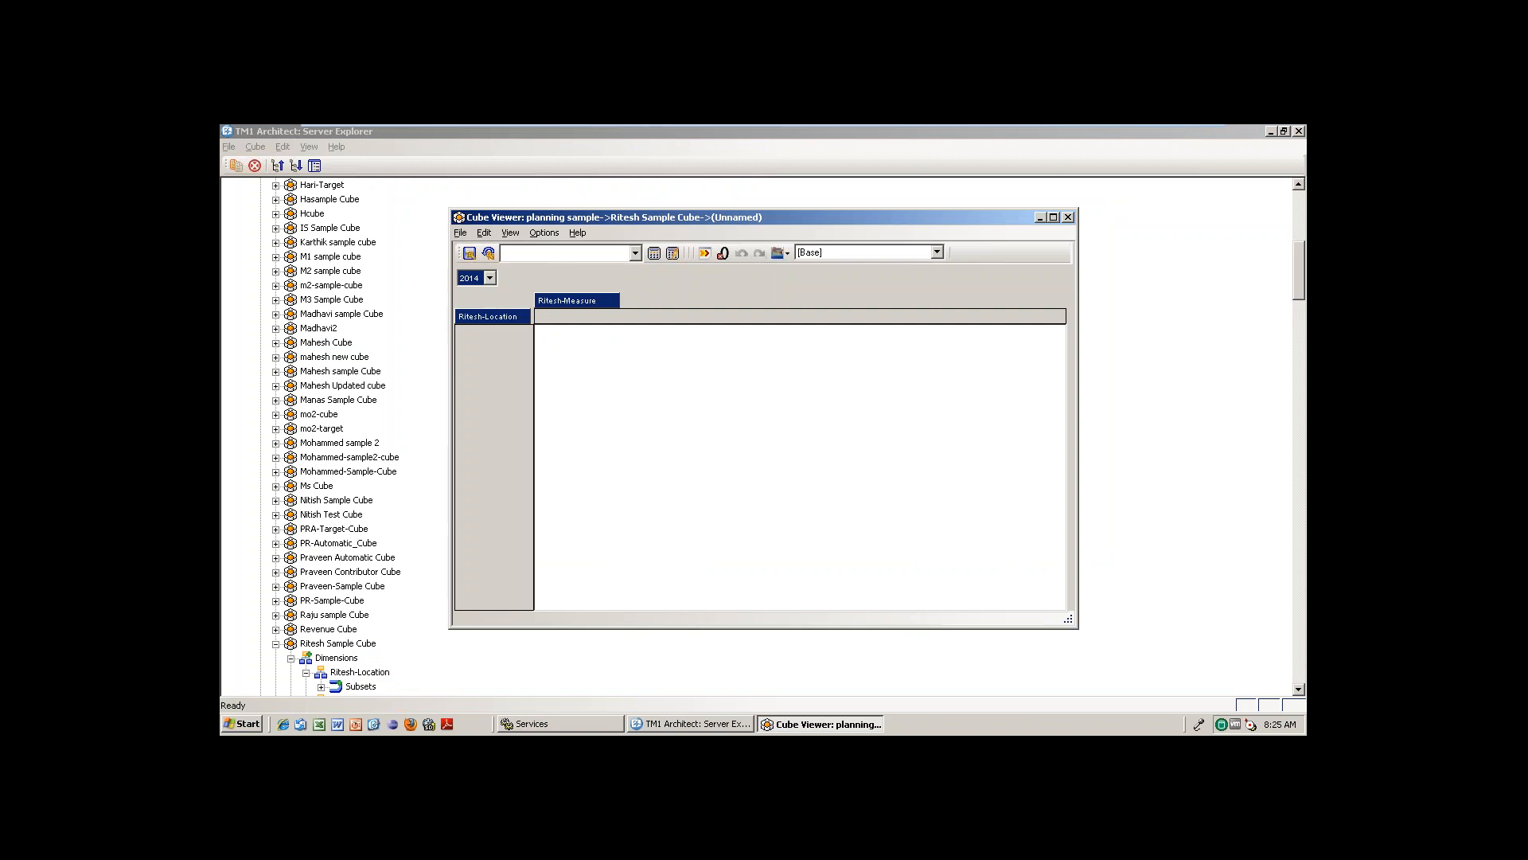
left_click(653, 253)
- Apply the Important States subset to the Ritesh-Location rows and recalculate the cube view
double_click(492, 317)
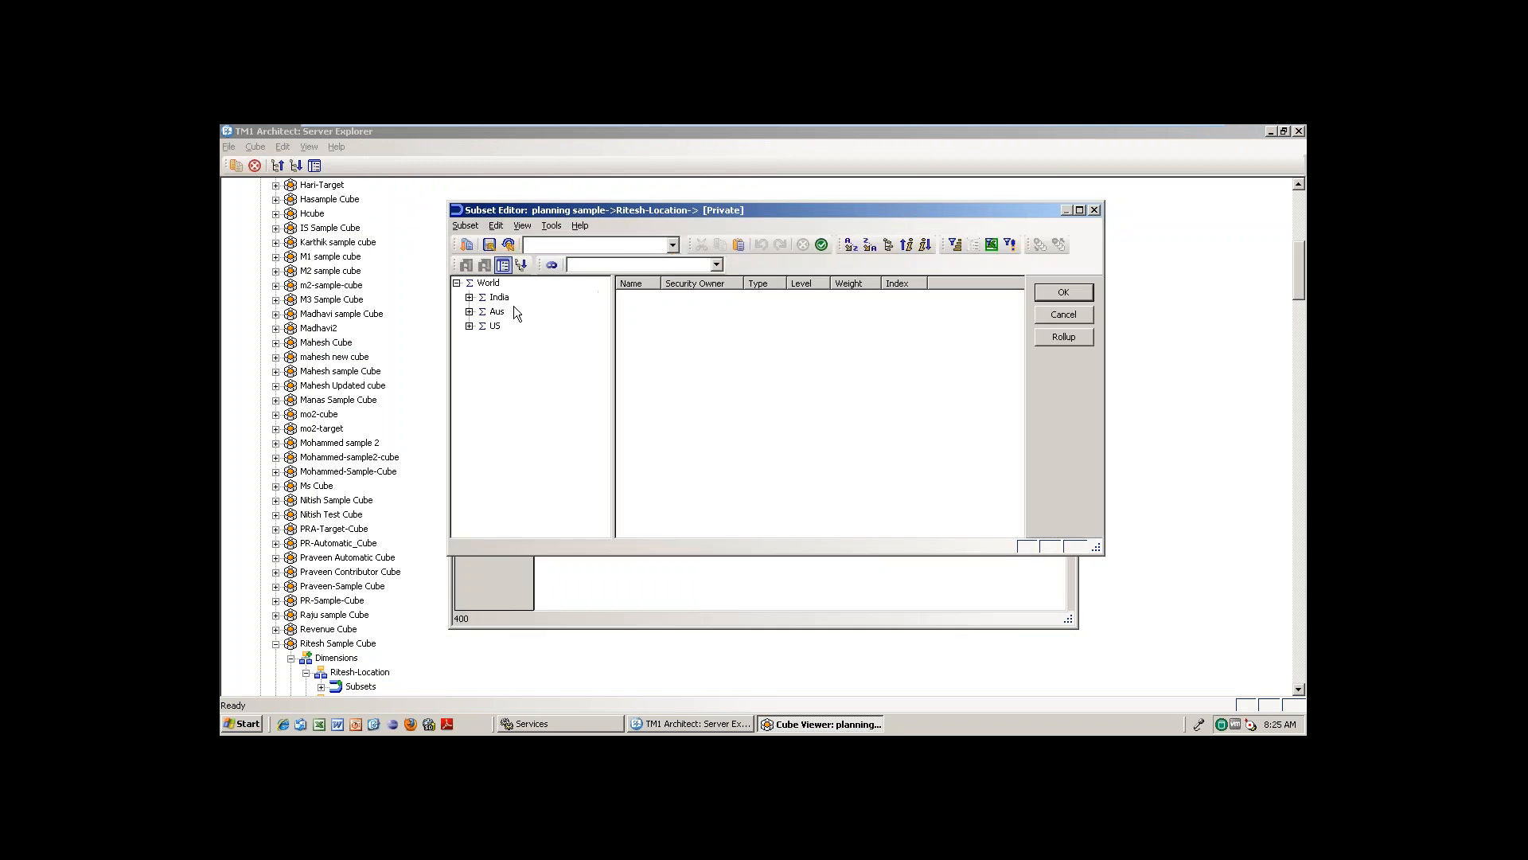
left_click(619, 242)
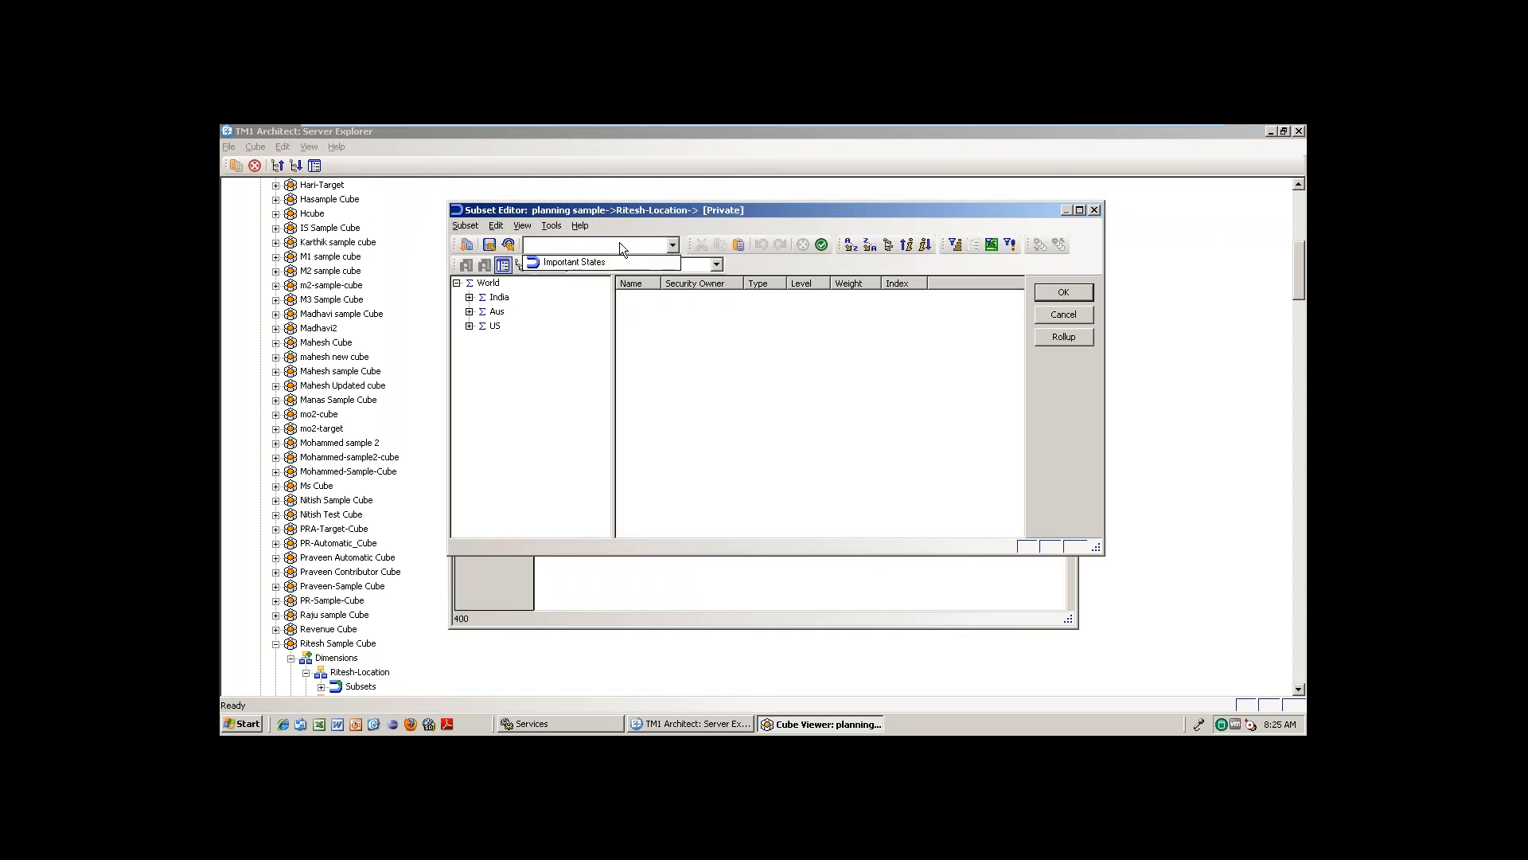
left_click(586, 262)
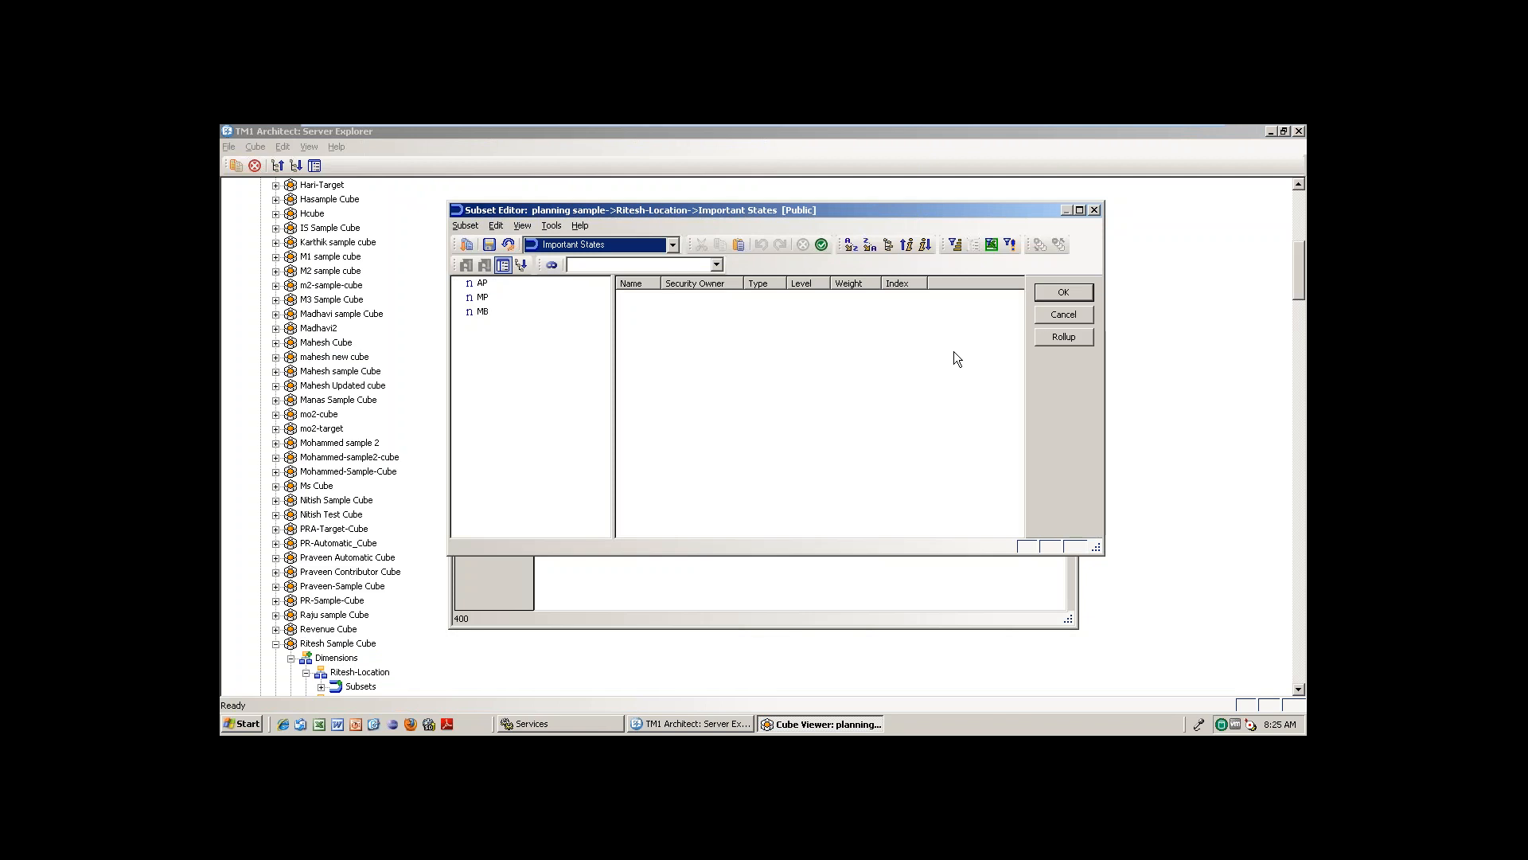
left_click(1085, 296)
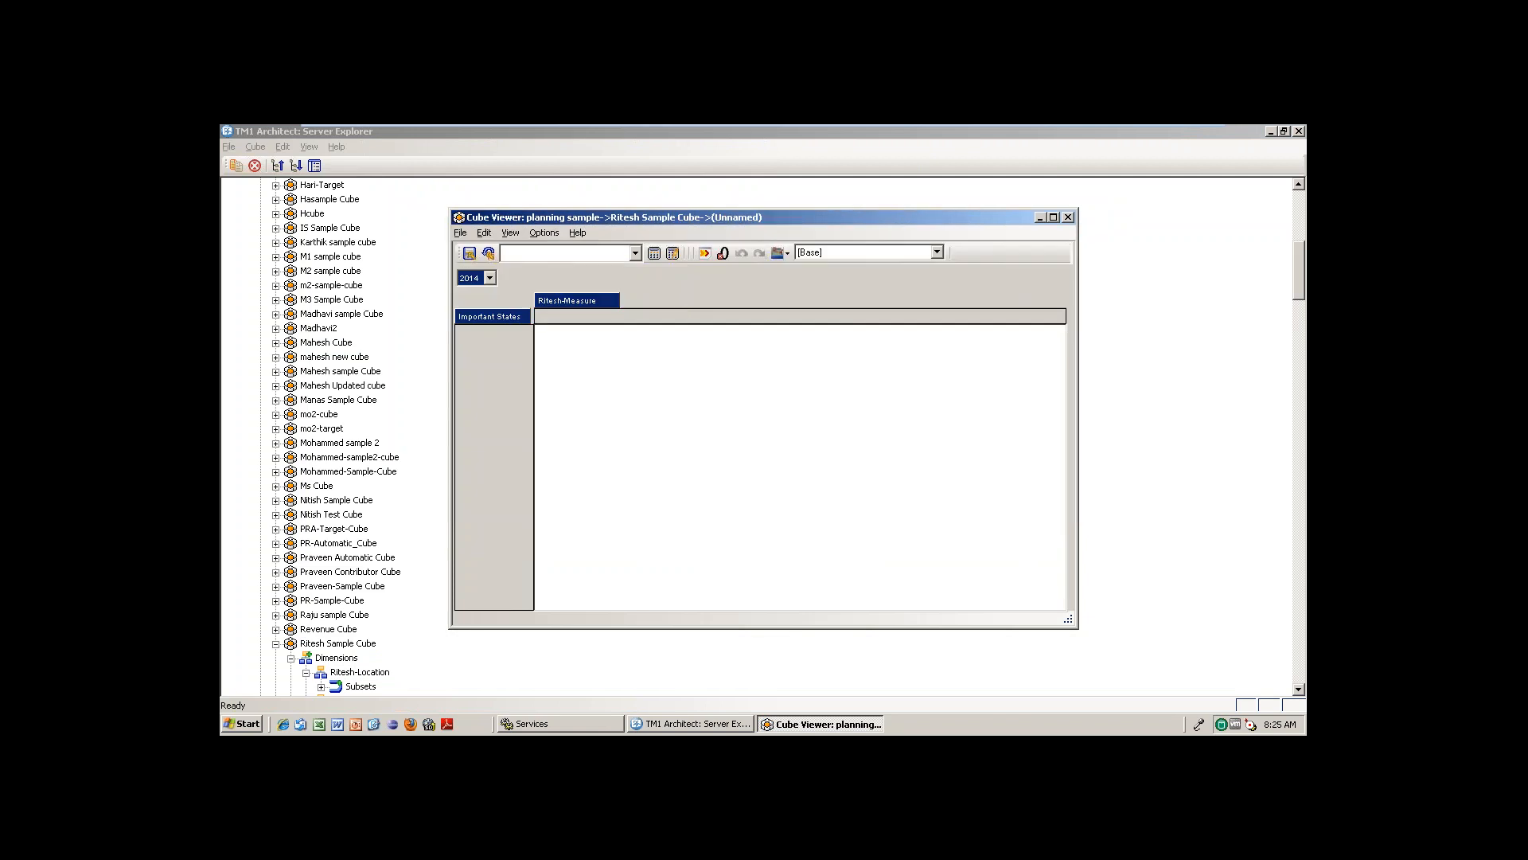
left_click(670, 254)
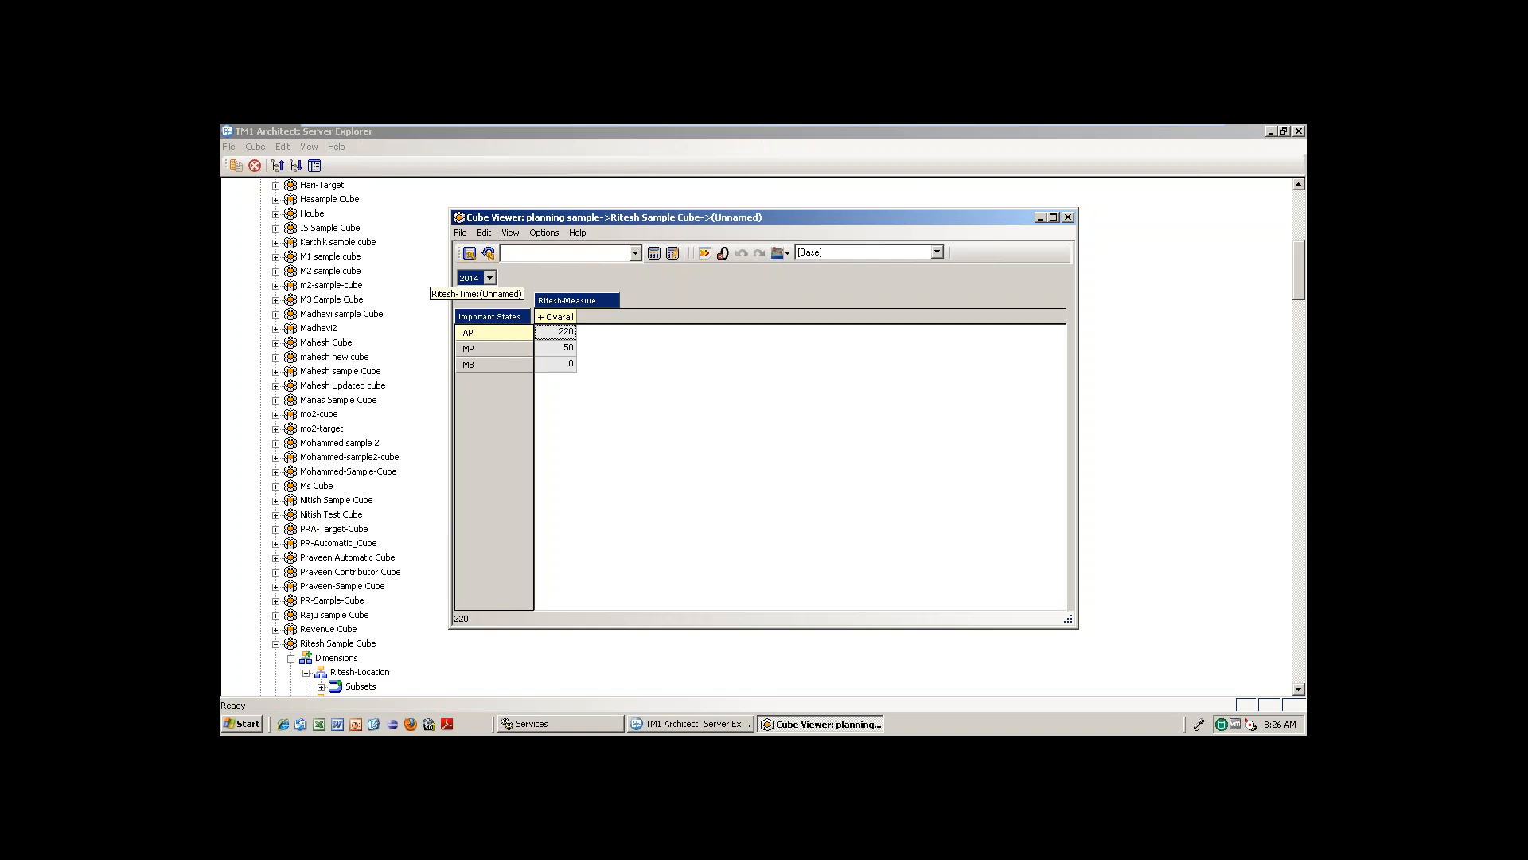
- Close the Ritesh Sample Cube viewer without saving the unnamed view
left_click(461, 232)
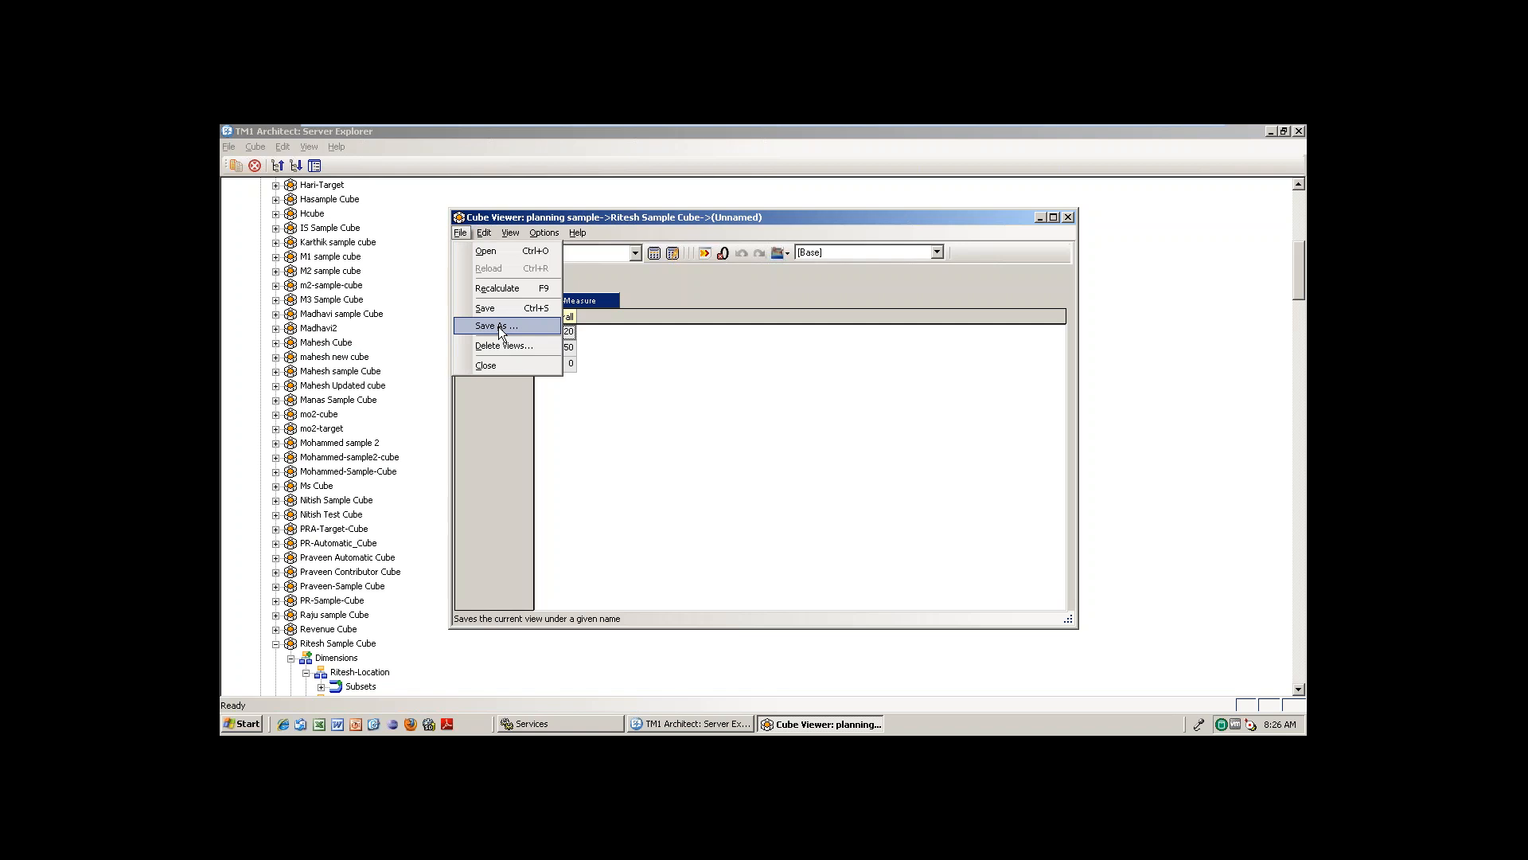
left_click(1070, 217)
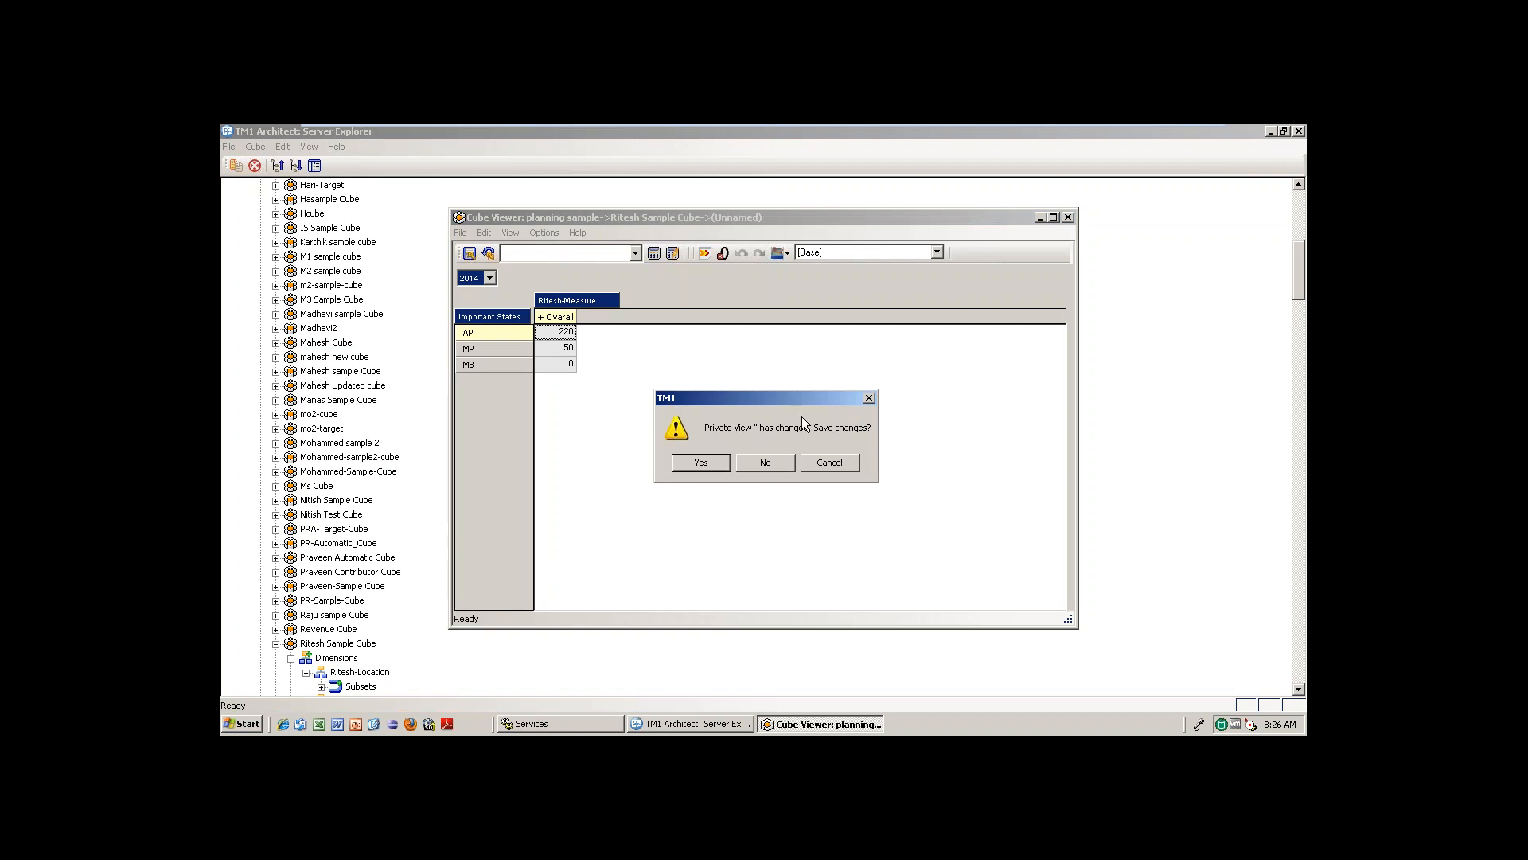
left_click(776, 458)
- Open the Ritesh-Location dimension in the subset editor and load its public Important States subset
double_click(372, 673)
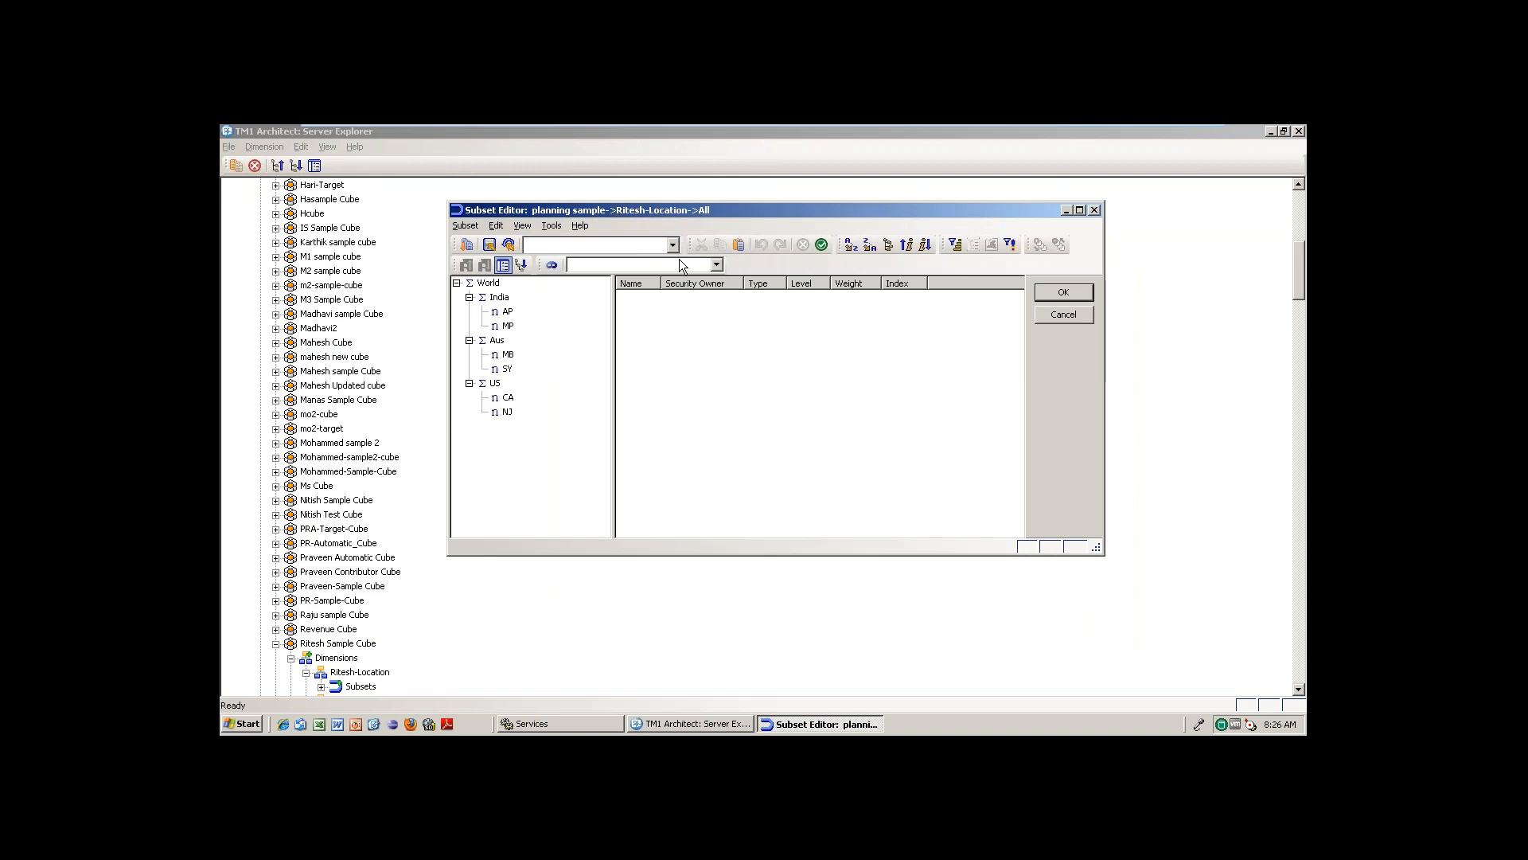
left_click(577, 244)
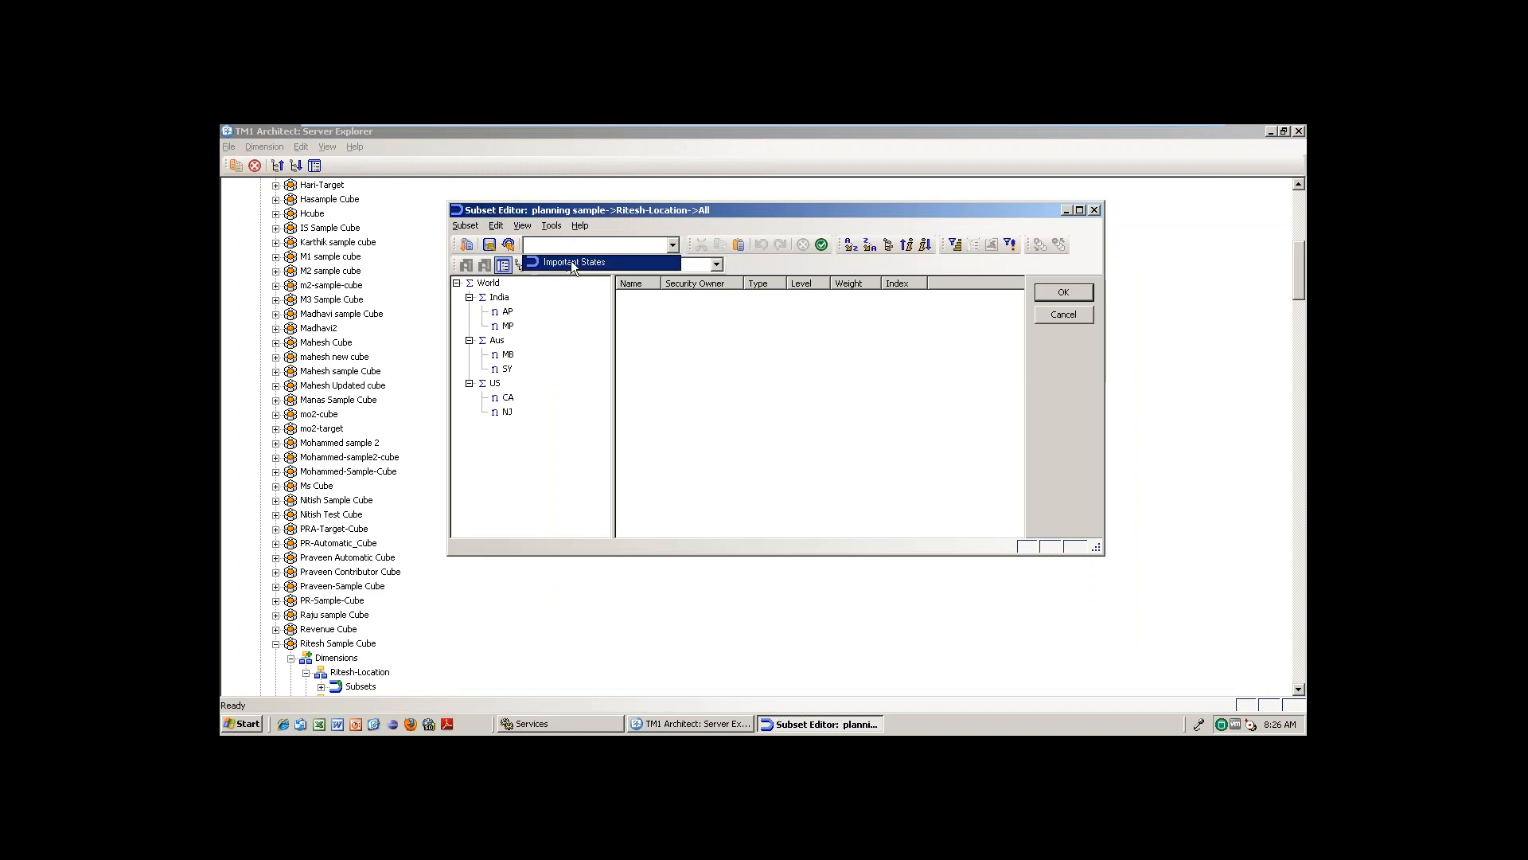
left_click(573, 263)
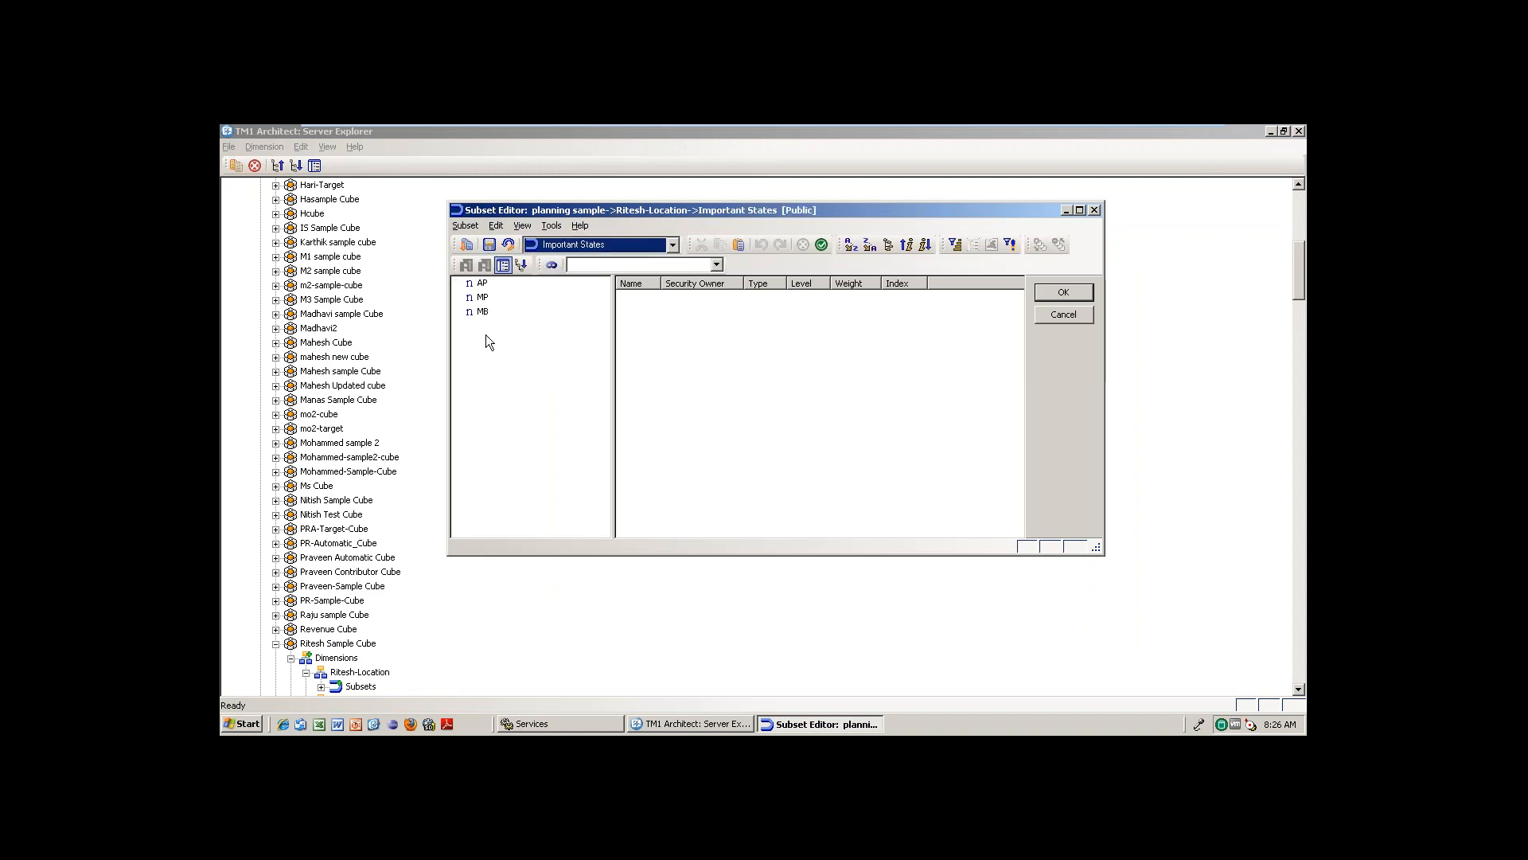
- List all Ritesh-Location elements, then try deleting MP and undo the deletion, twice
left_click(466, 246)
left_click(507, 312)
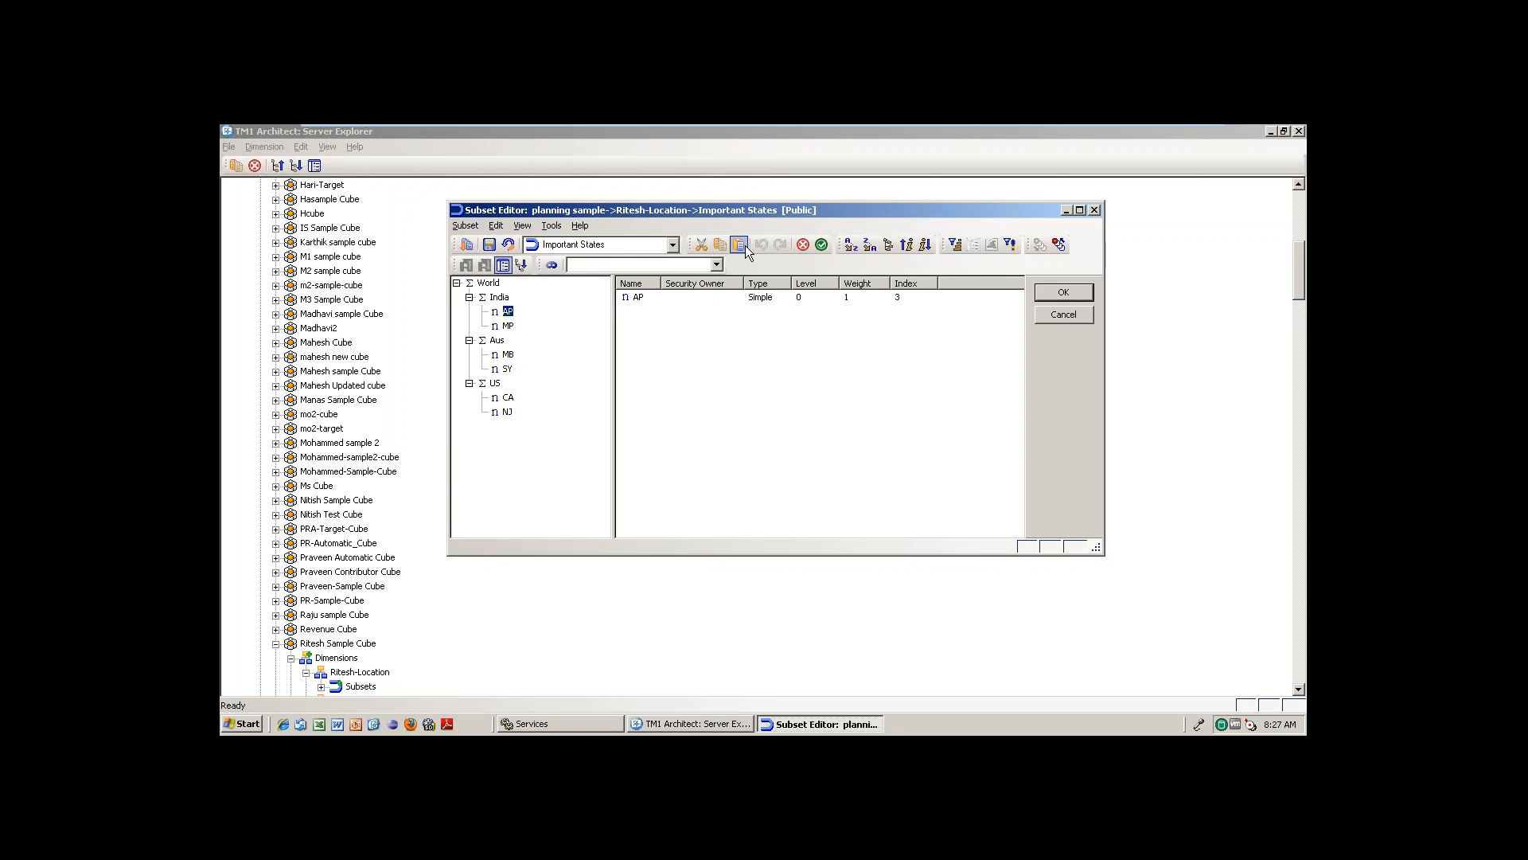
left_click(509, 325)
left_click(801, 248)
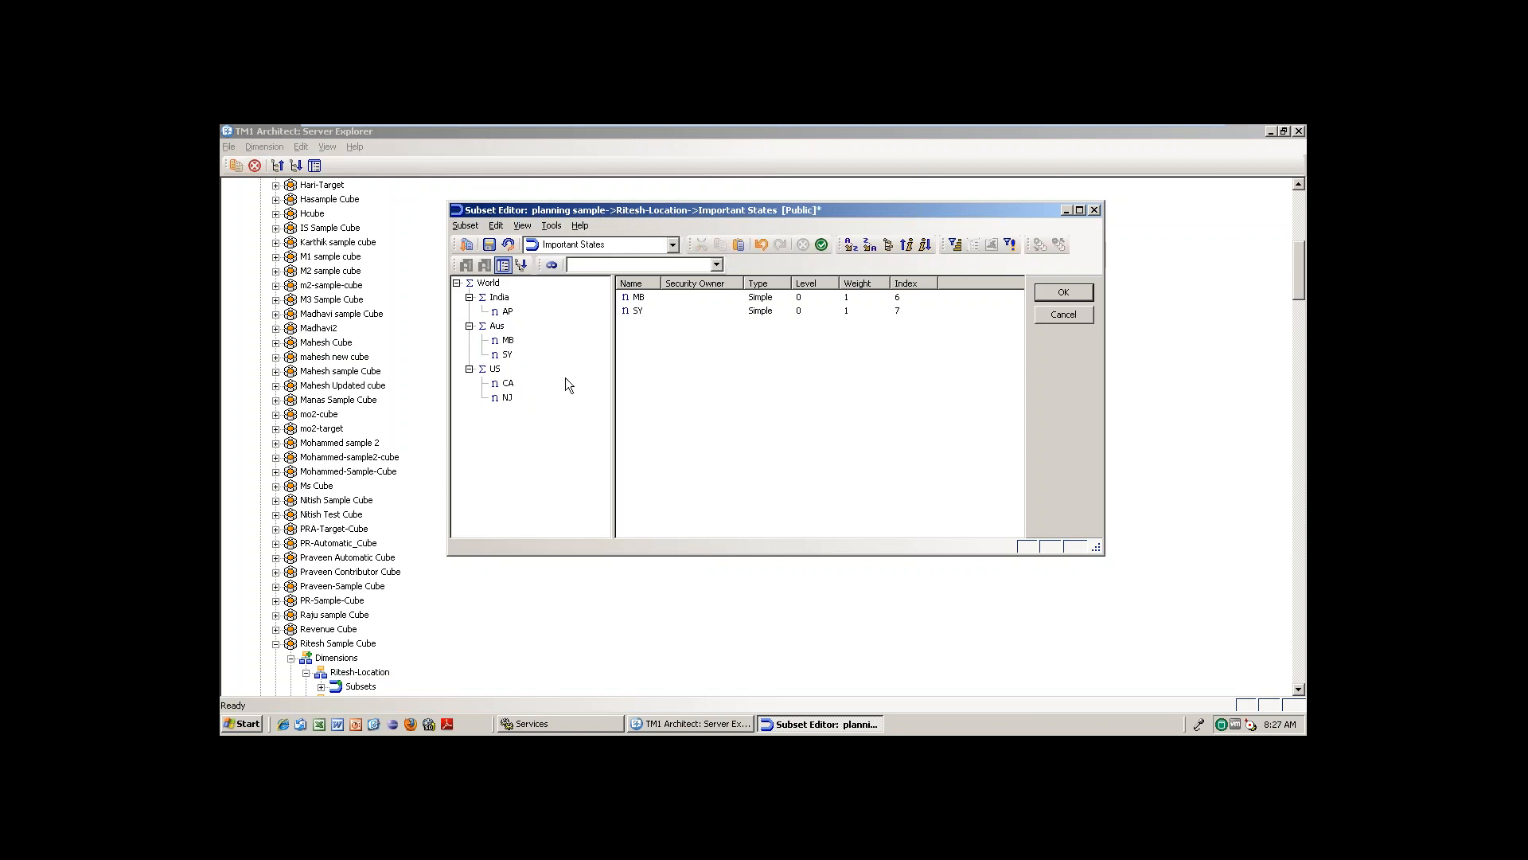
left_click(762, 246)
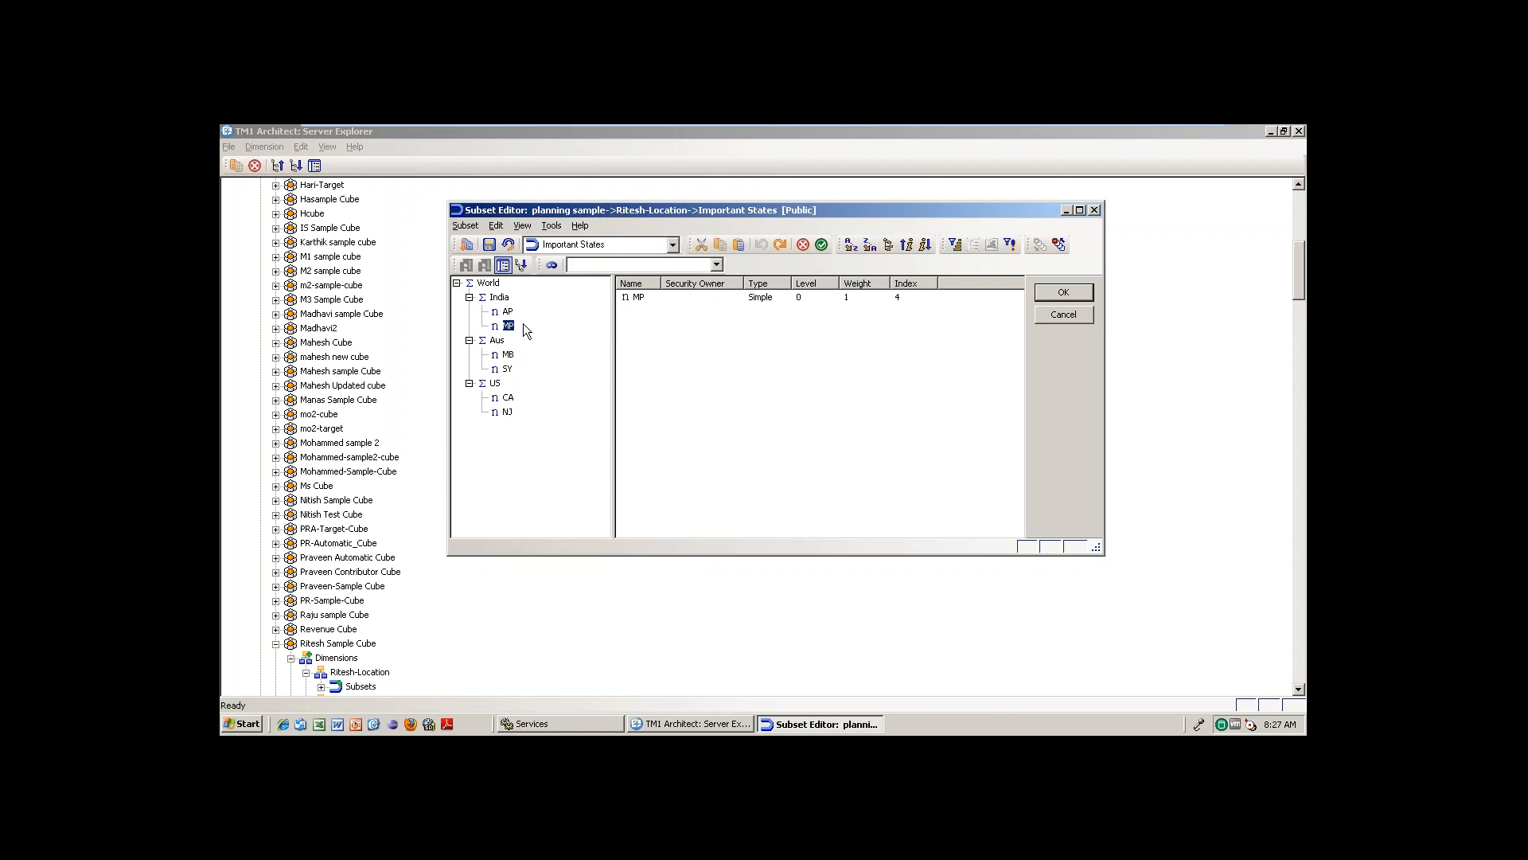
left_click(804, 245)
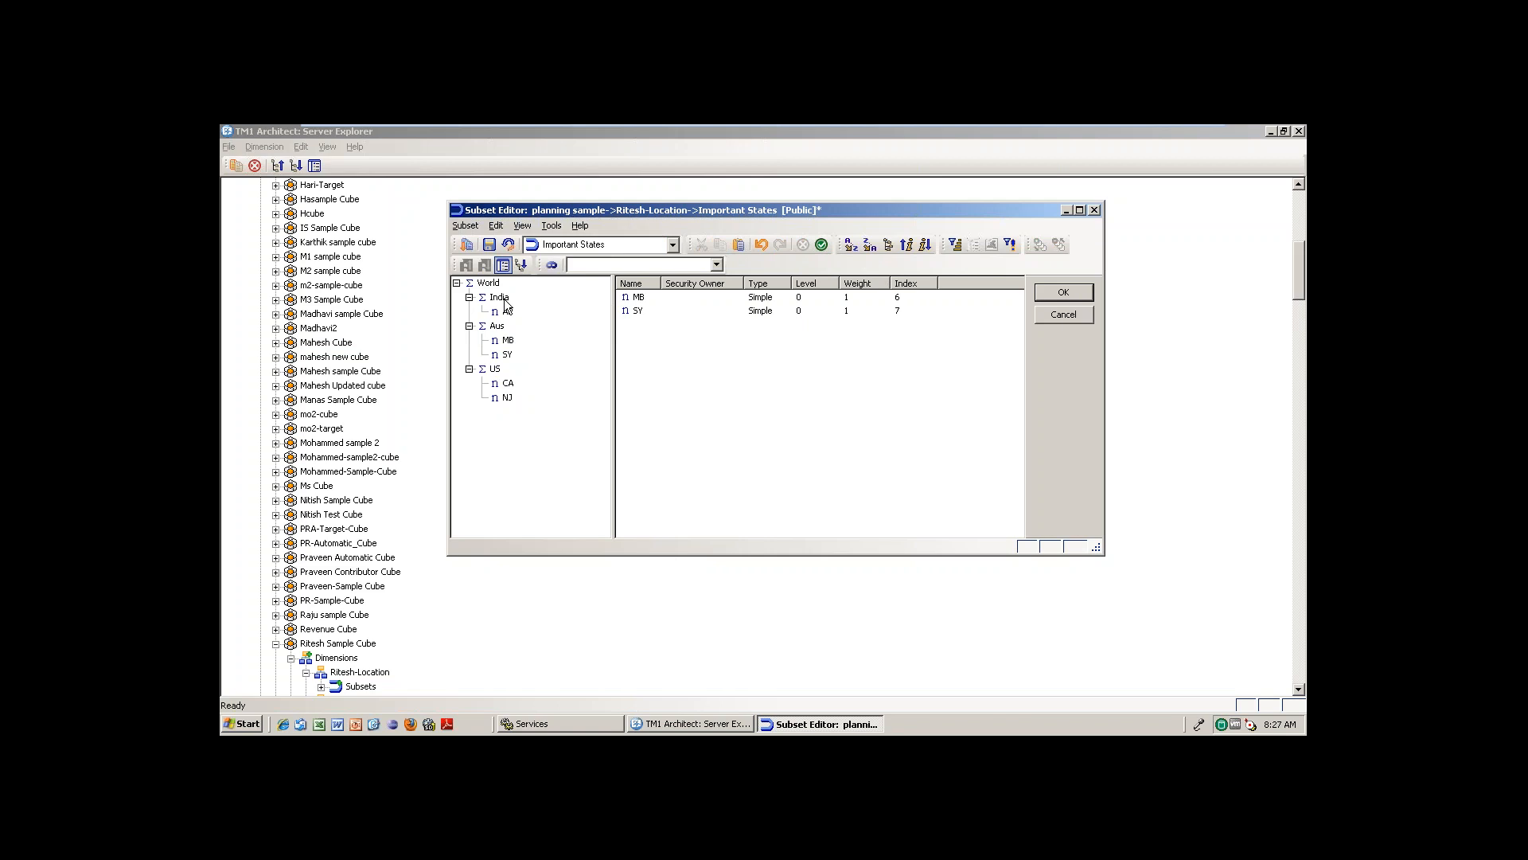
left_click(761, 244)
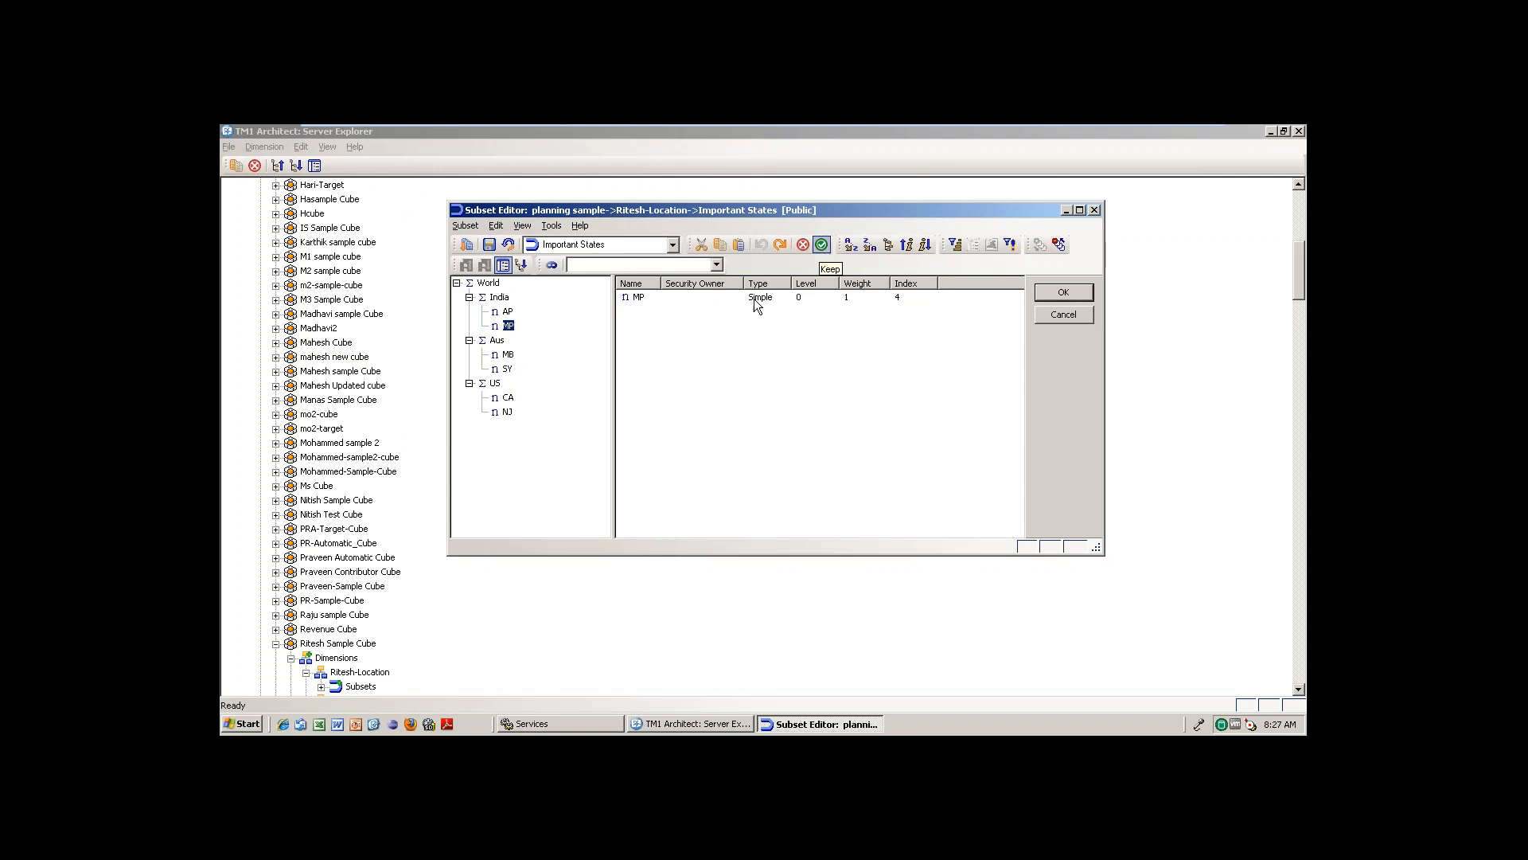
- Sort the Ritesh-Location elements alphabetically, first in ascending and finally in descending order
left_click(508, 312)
left_click(817, 333)
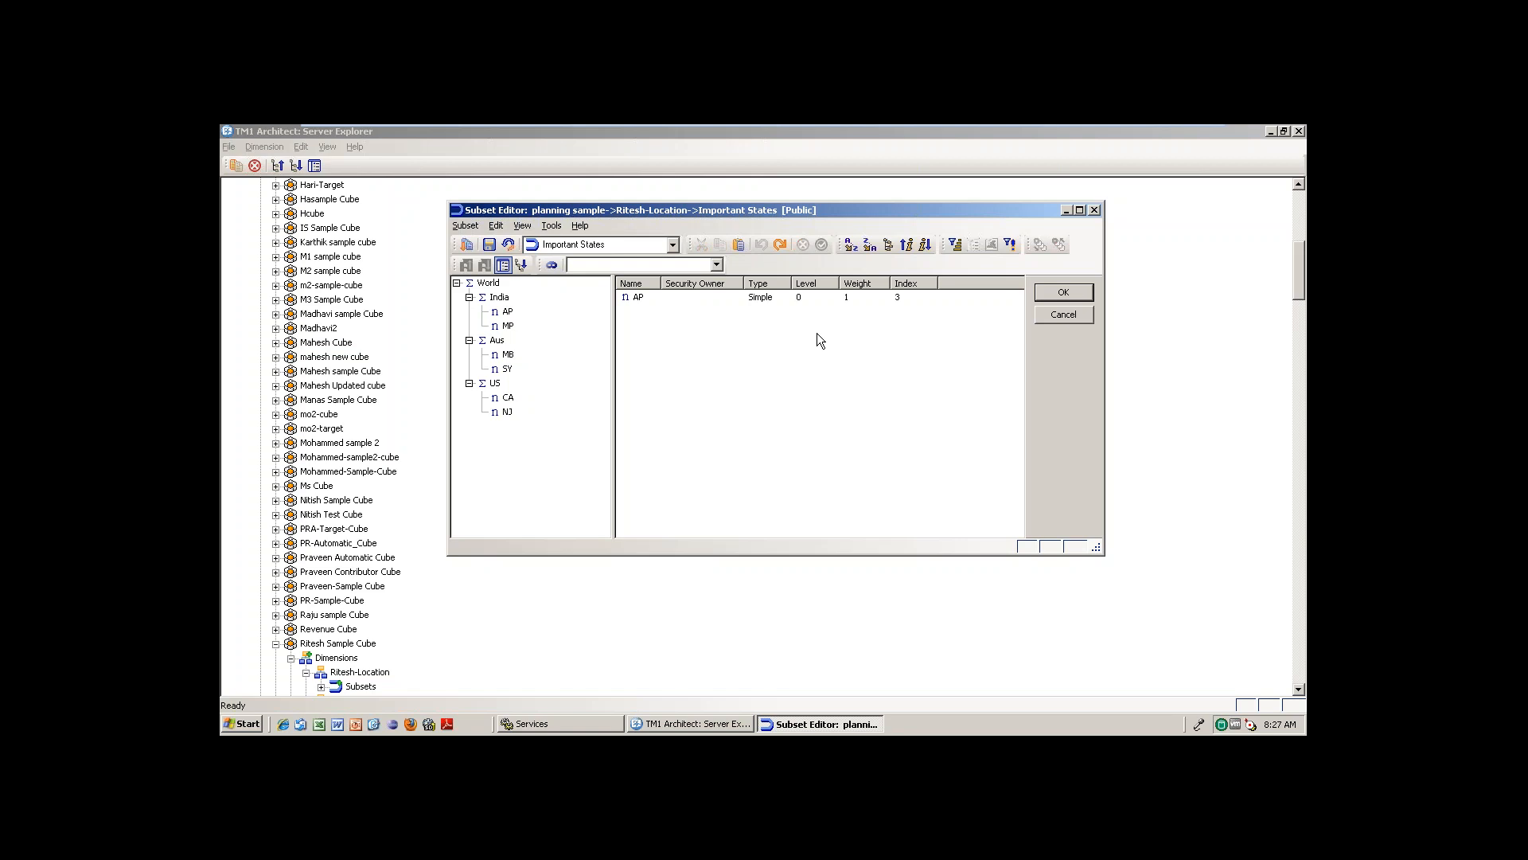
left_click(852, 246)
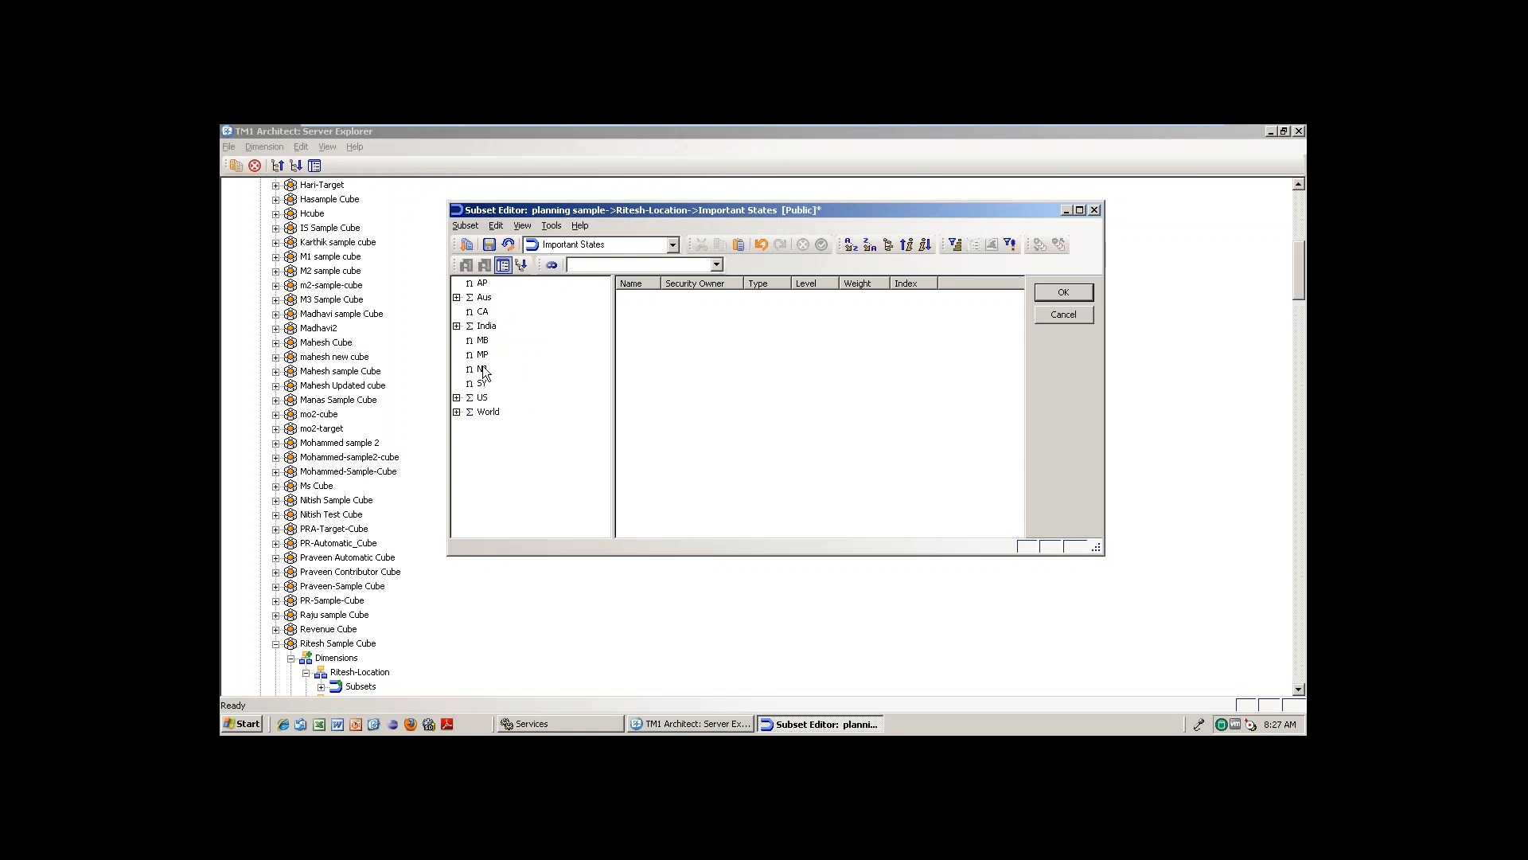
left_click(870, 246)
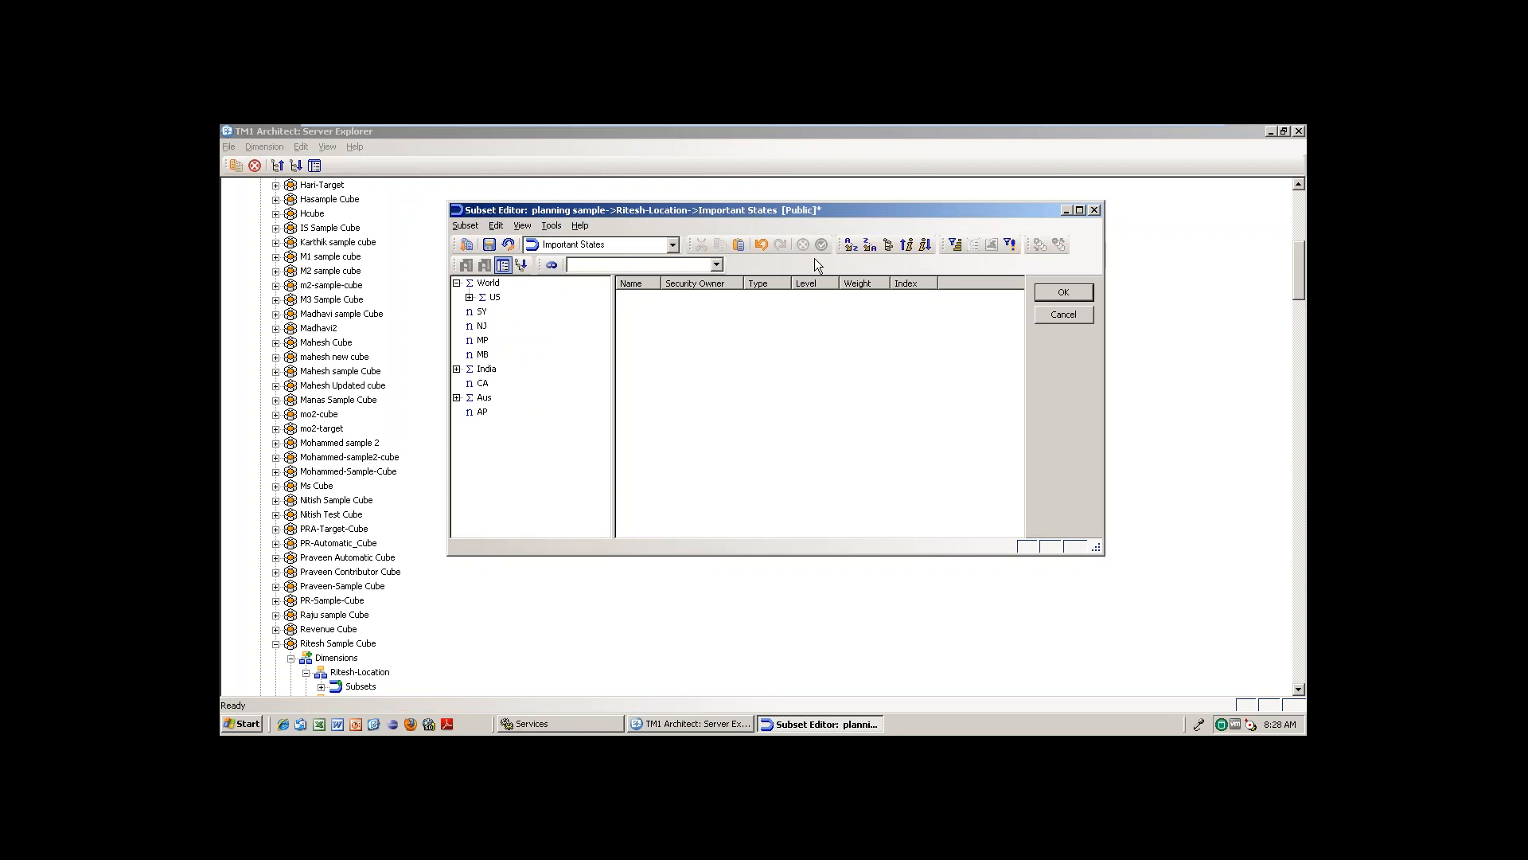
- Restore the full element list and filter it by level 2
left_click(466, 245)
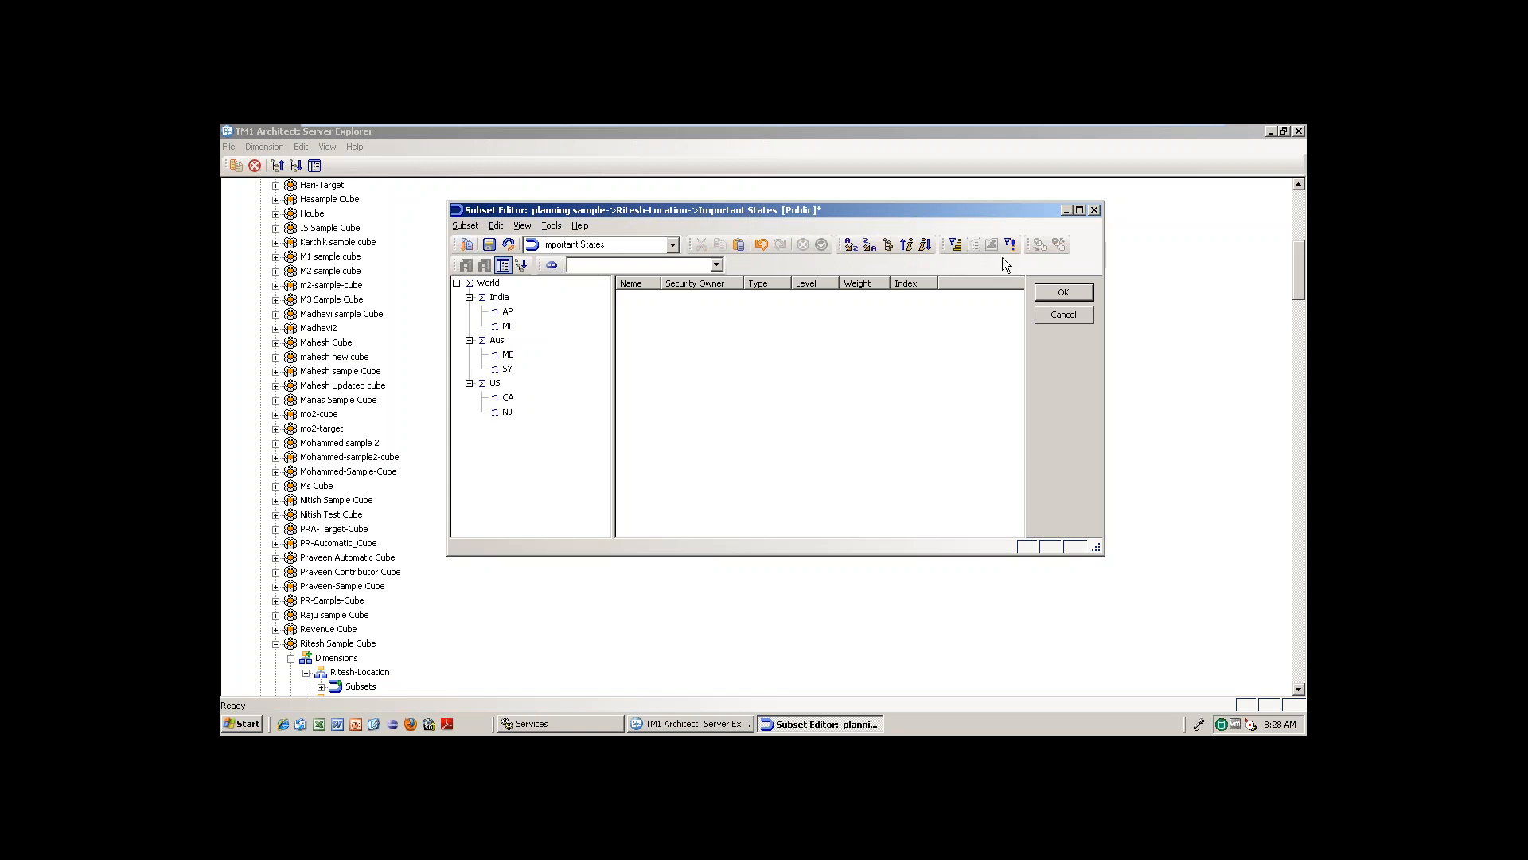
left_click(956, 246)
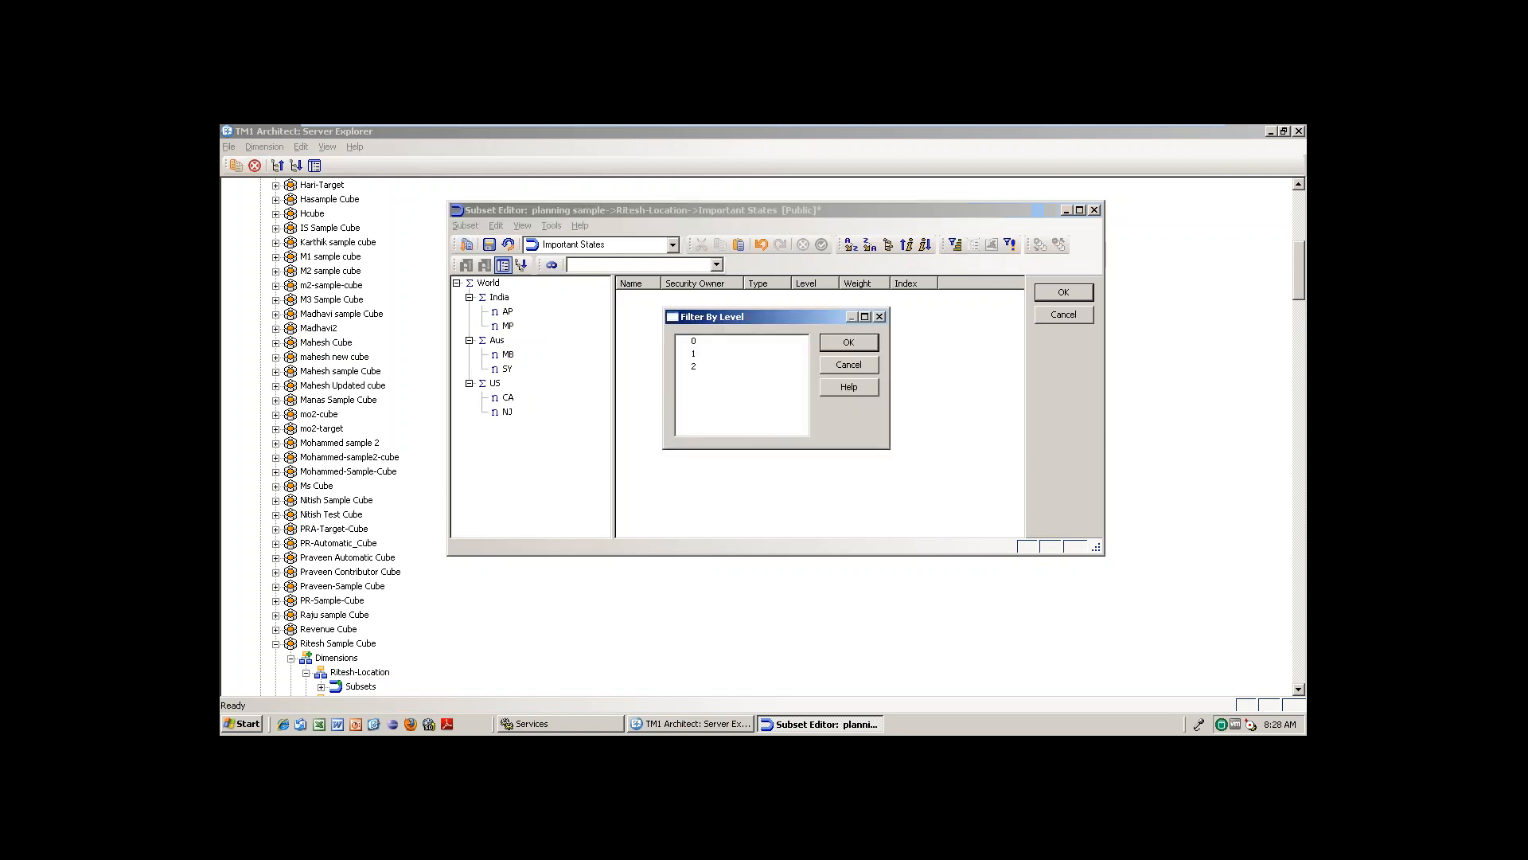
left_click(695, 366)
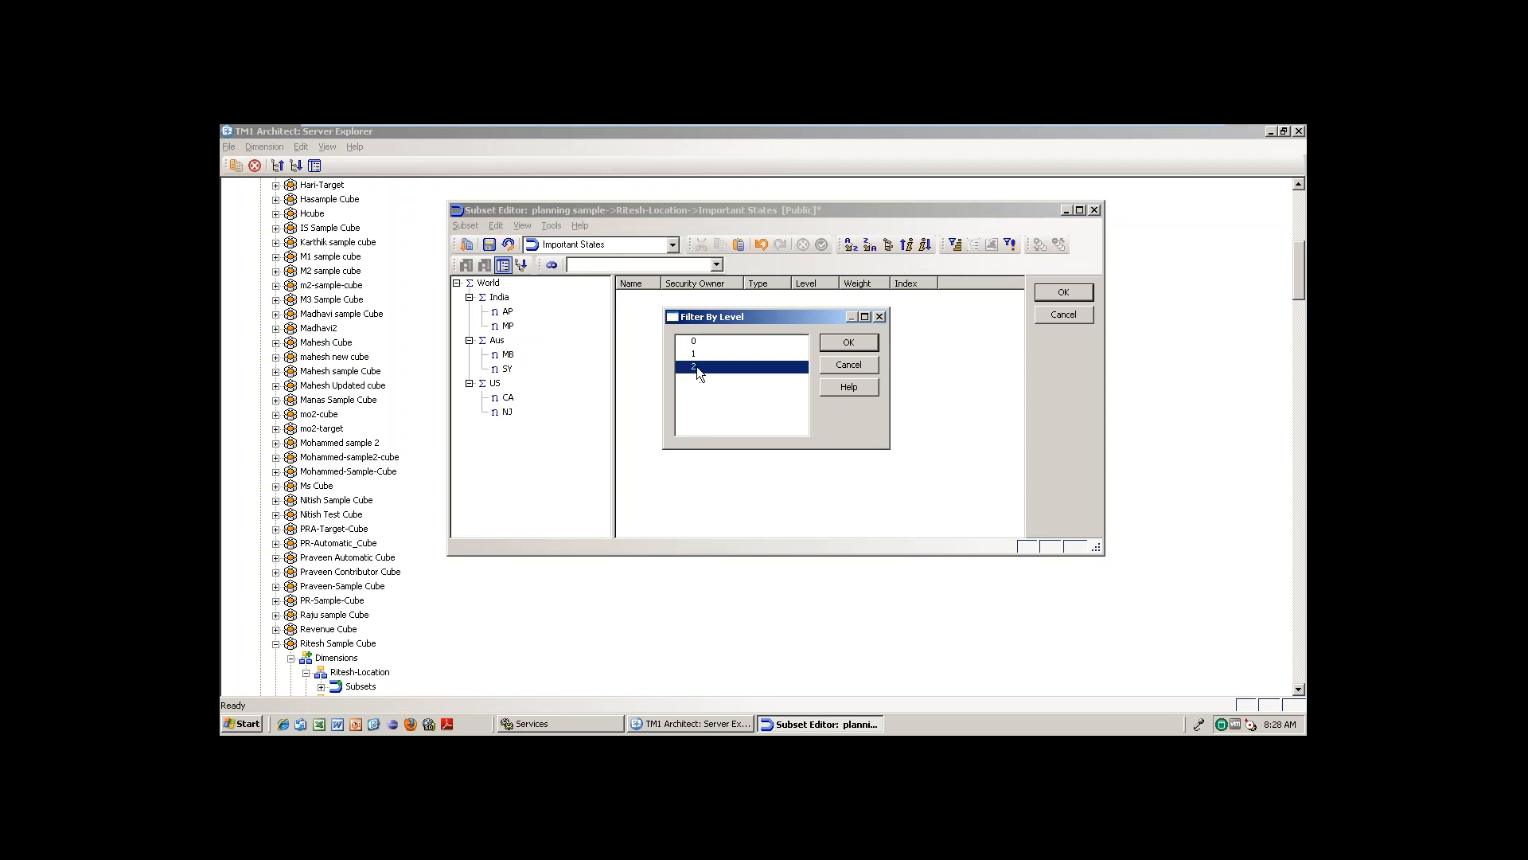
left_click(850, 343)
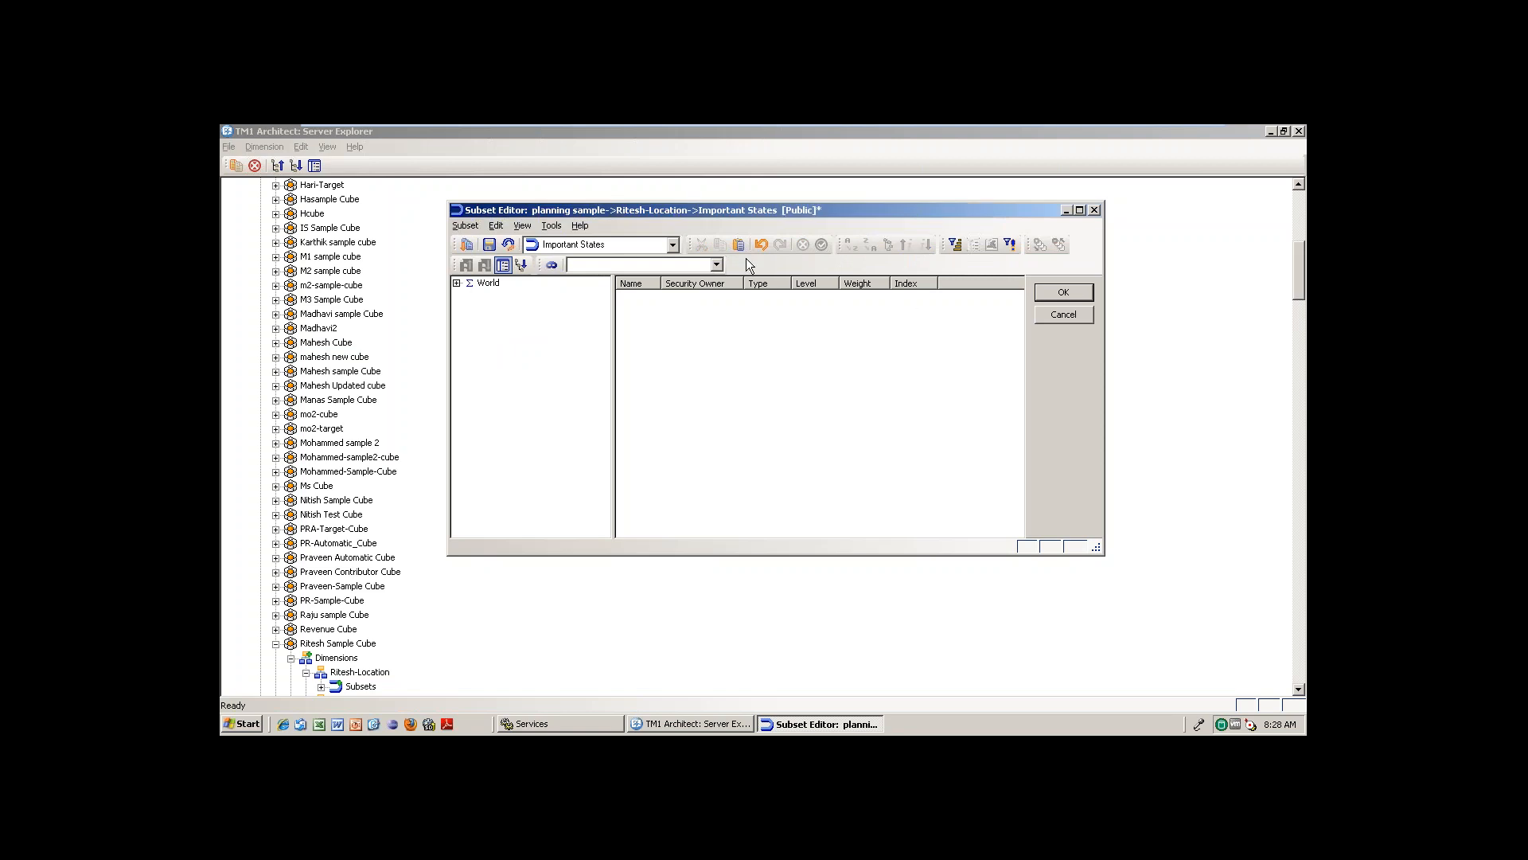
- Bring back all elements and filter the list by level 0
left_click(465, 267)
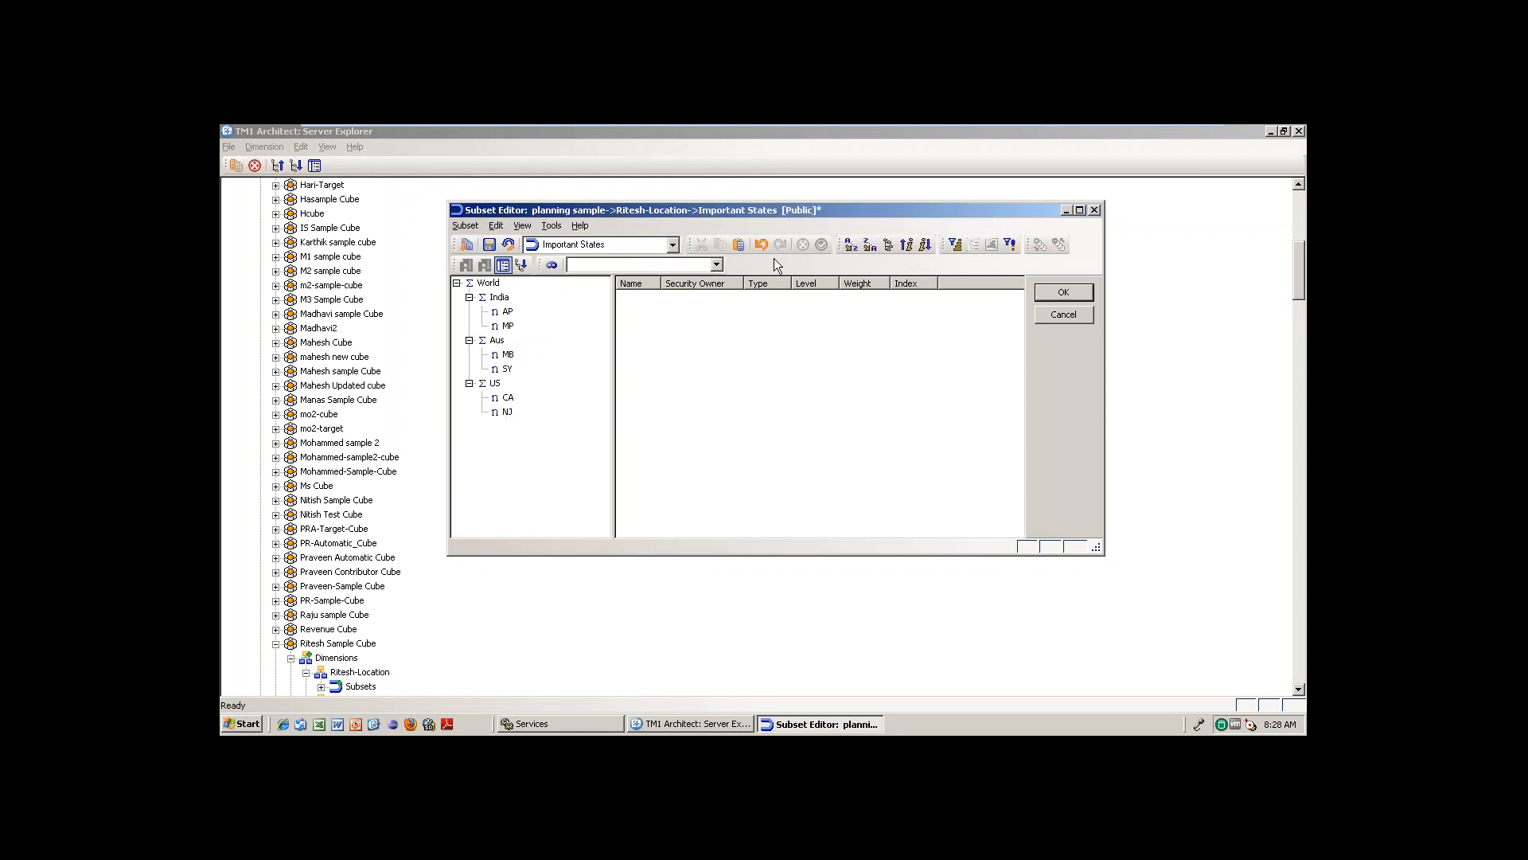
left_click(955, 244)
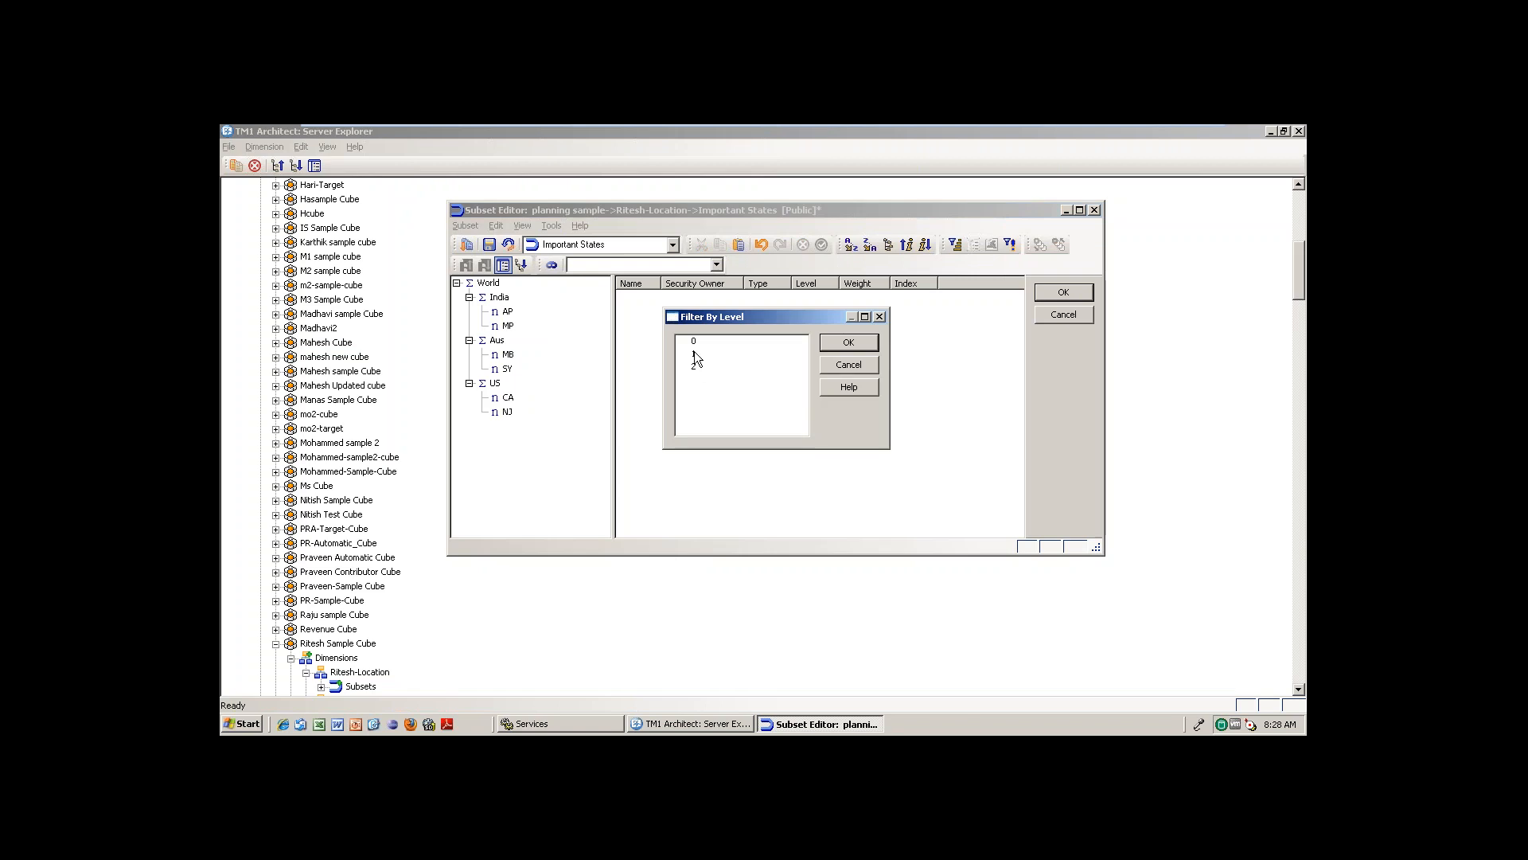
left_click(694, 341)
left_click(849, 344)
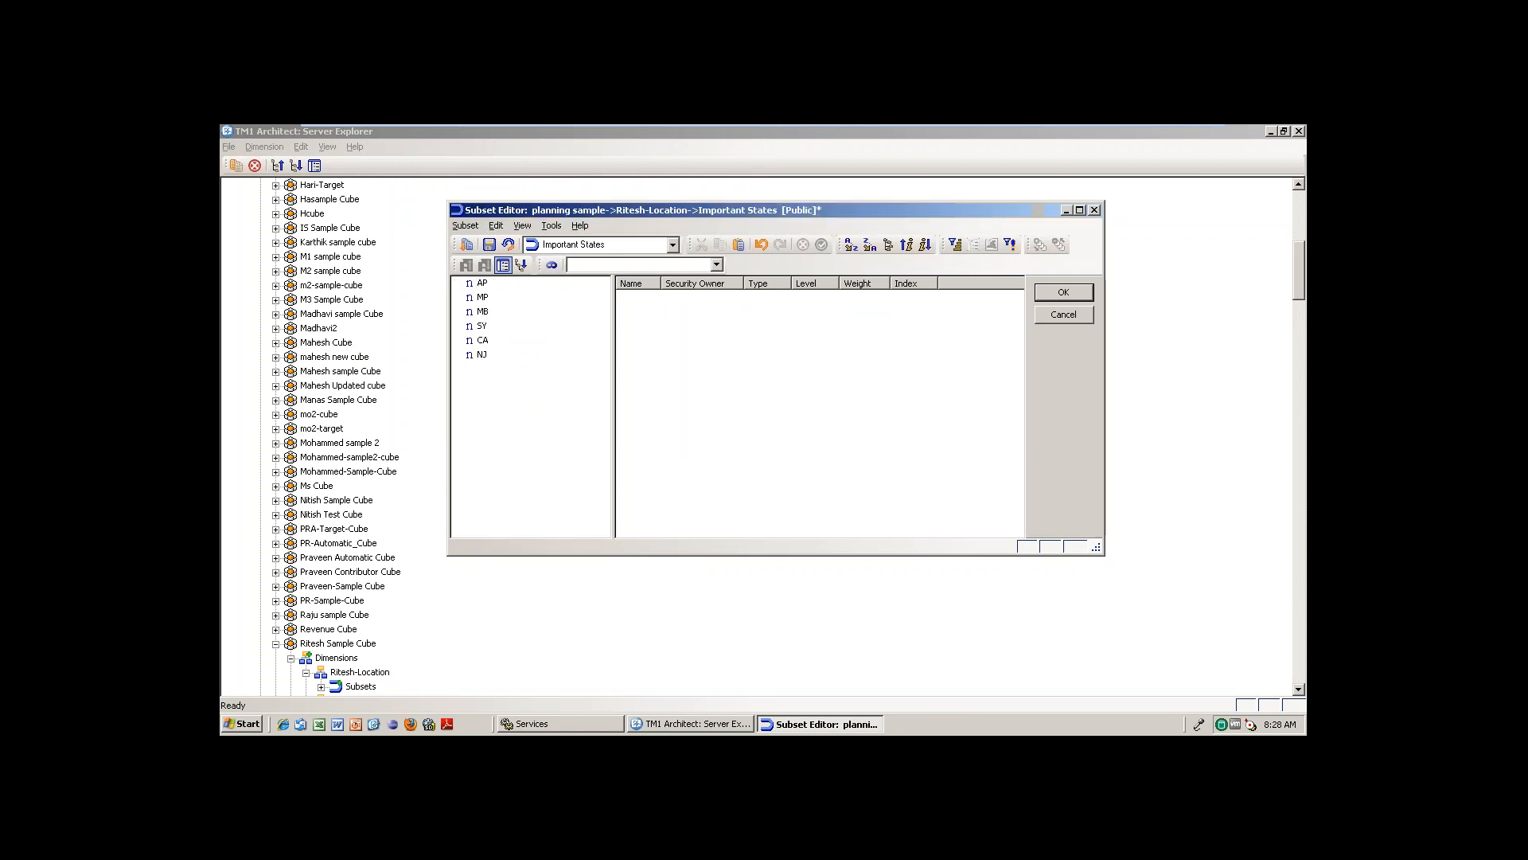
left_click(465, 226)
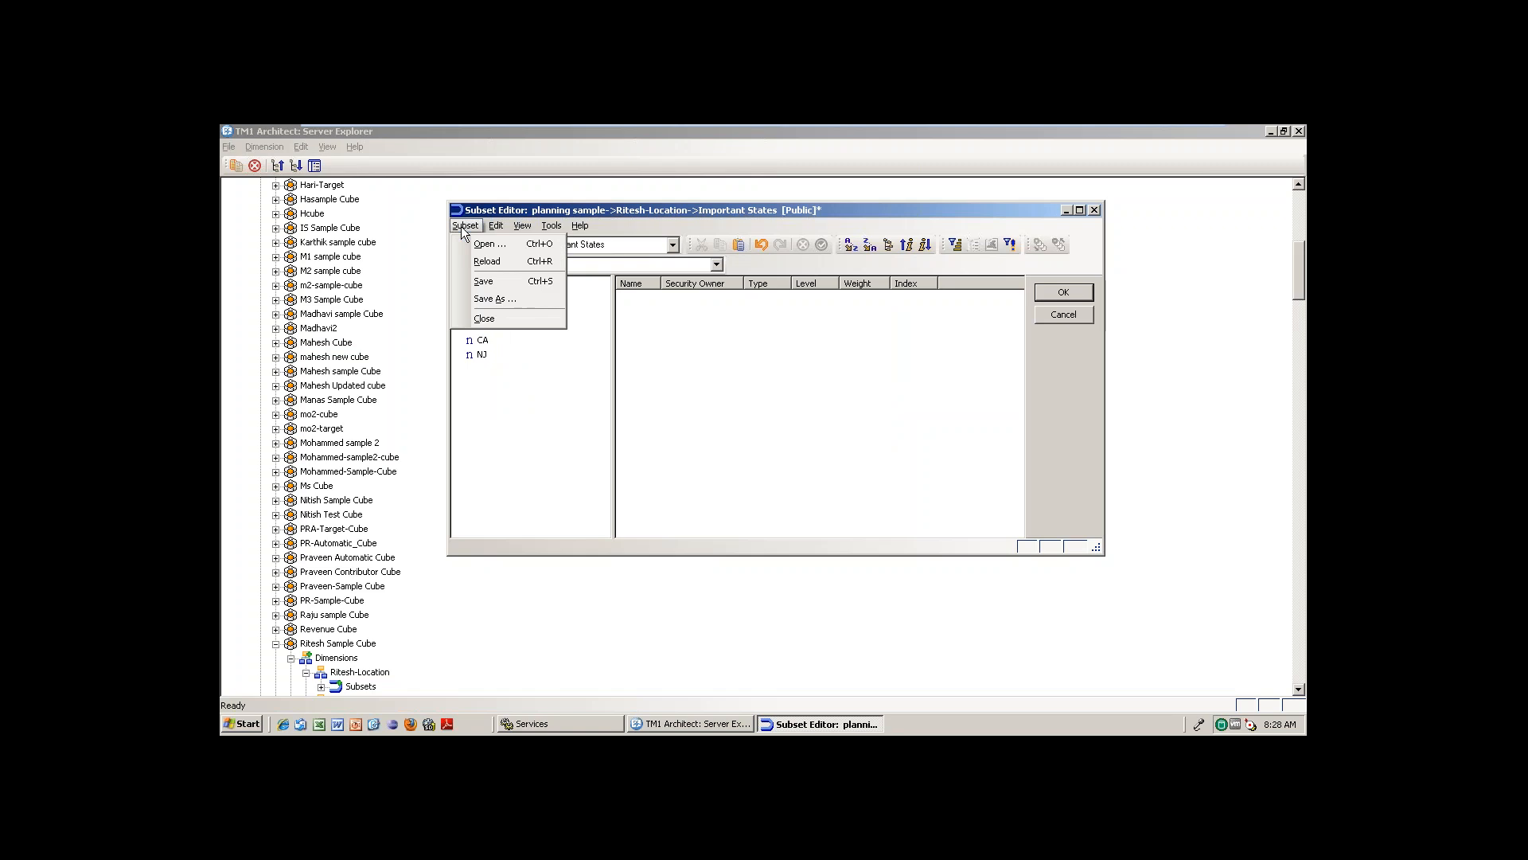
left_click(736, 336)
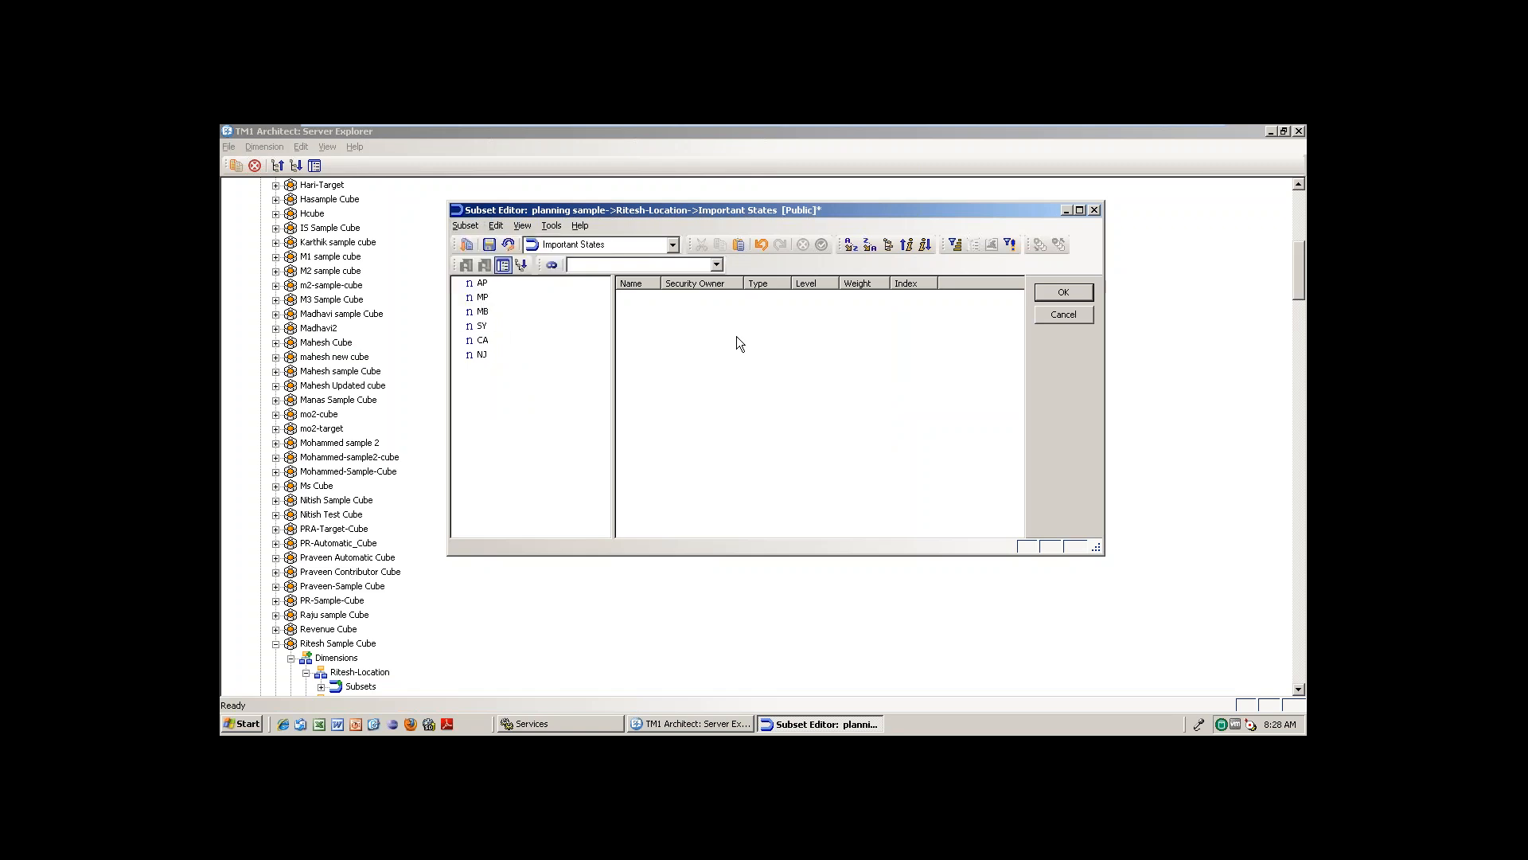
- Show all elements again and filter them with the wildcard expression A*
left_click(467, 245)
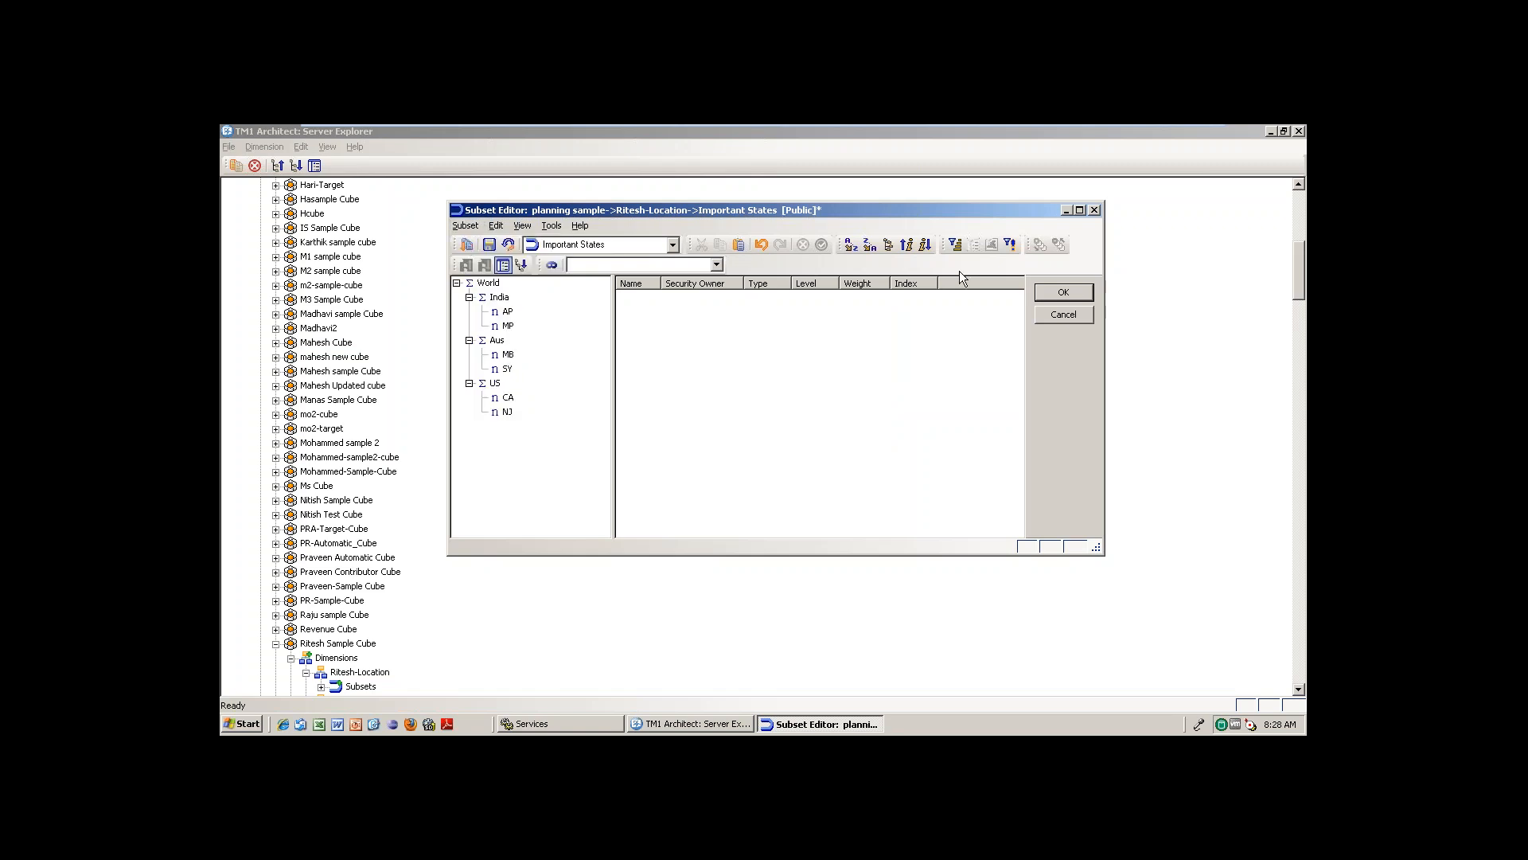
left_click(1010, 244)
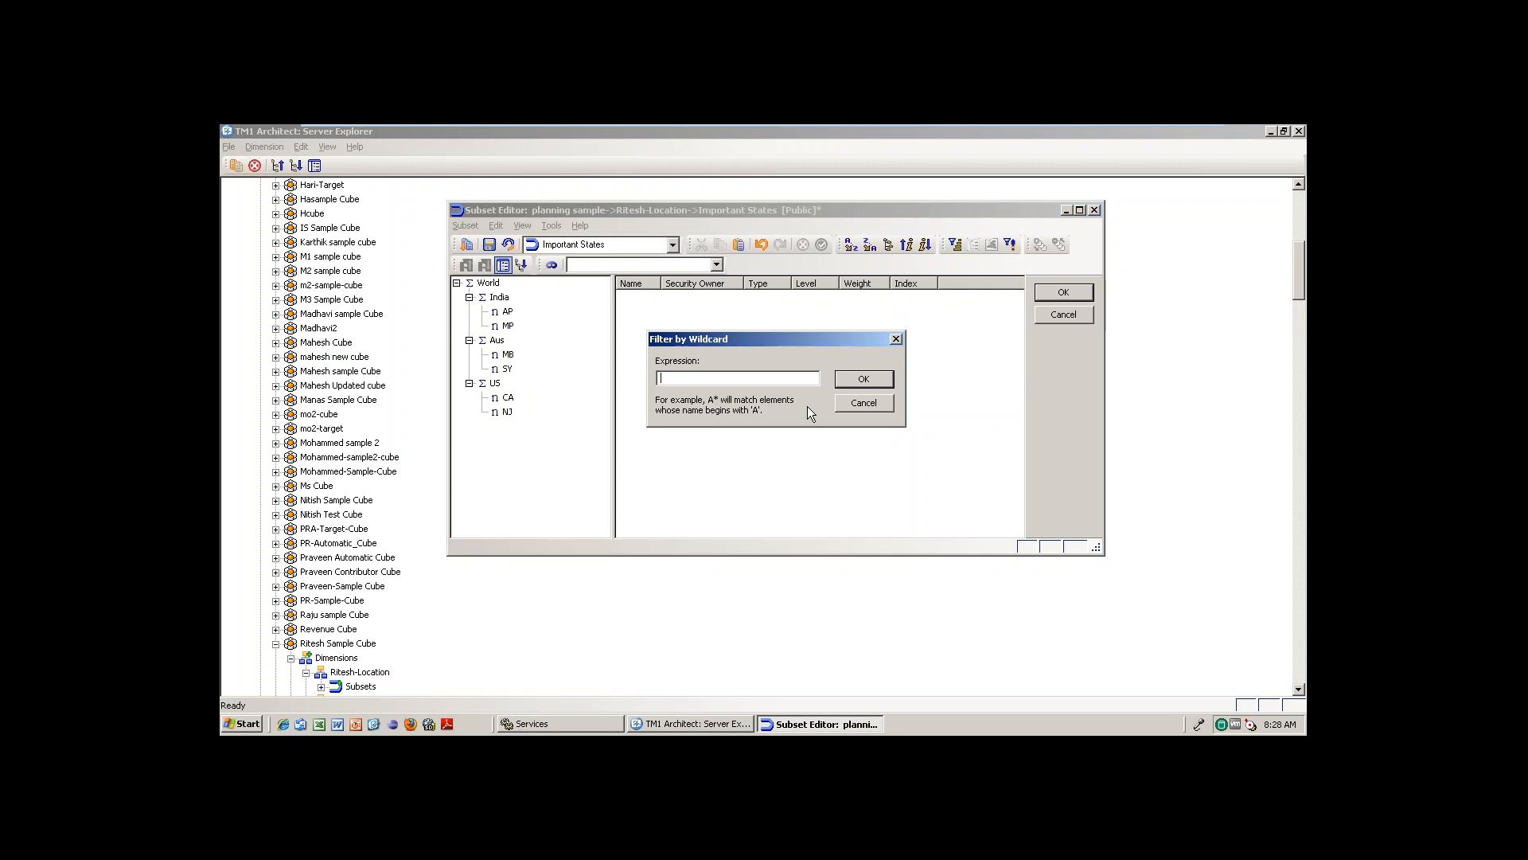
type("A*")
left_click(856, 379)
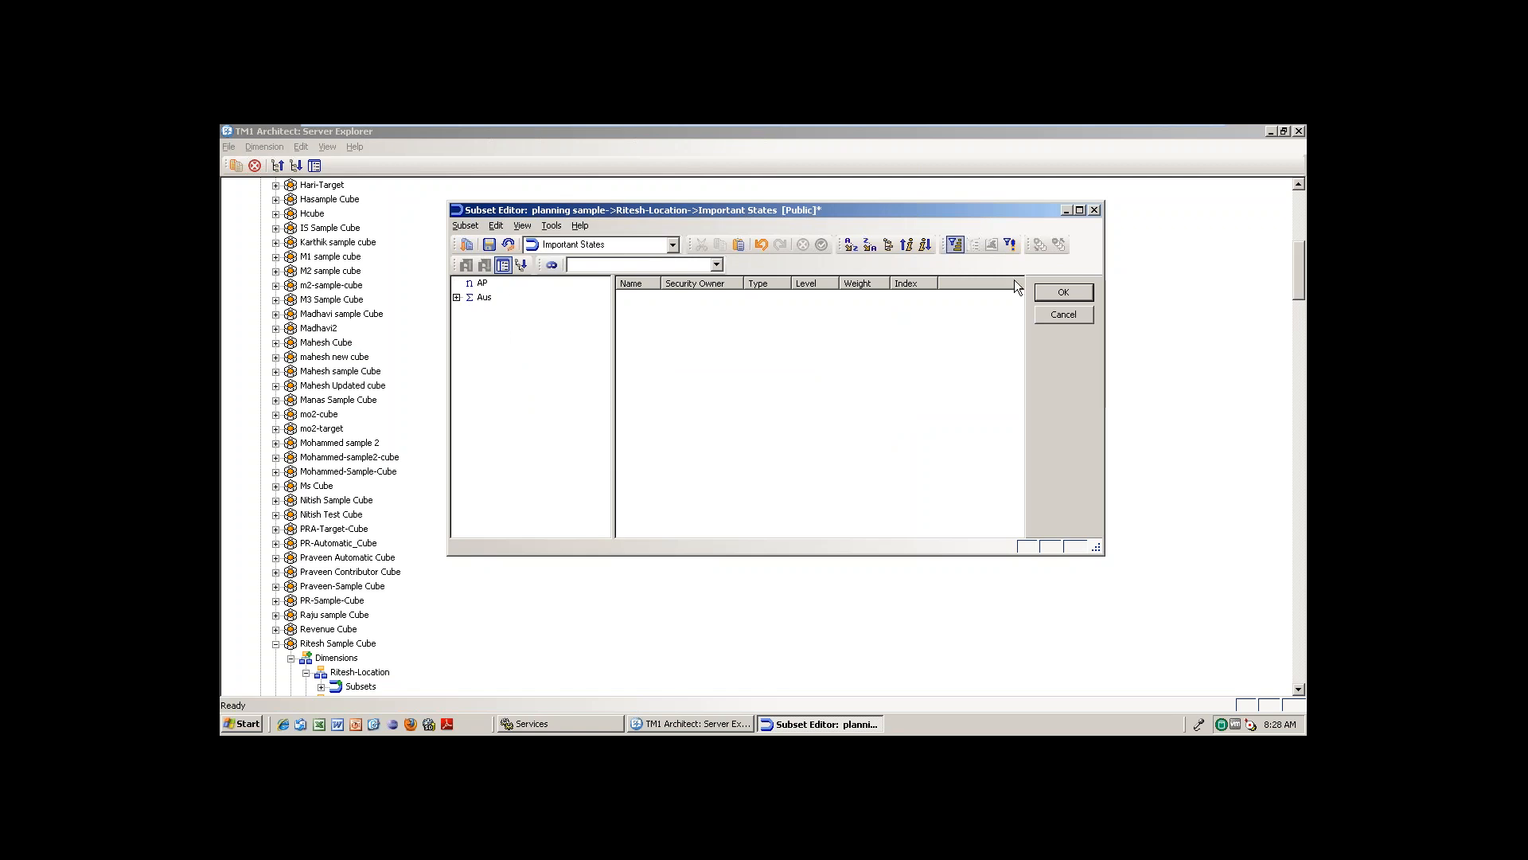
- Cancel the subset editor, discarding the unsaved changes to Important States
left_click(467, 227)
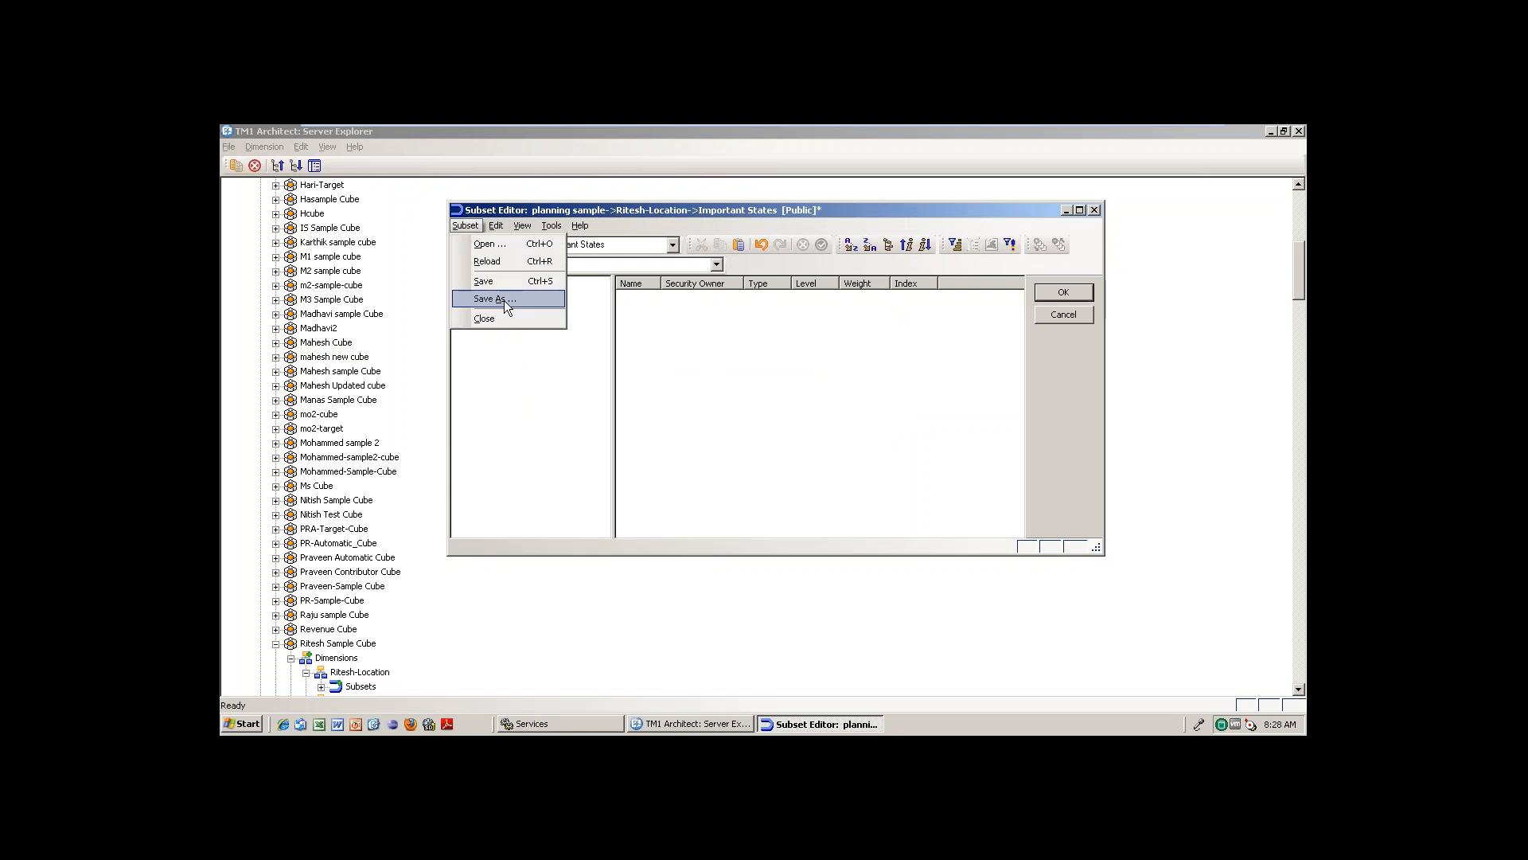
left_click(930, 324)
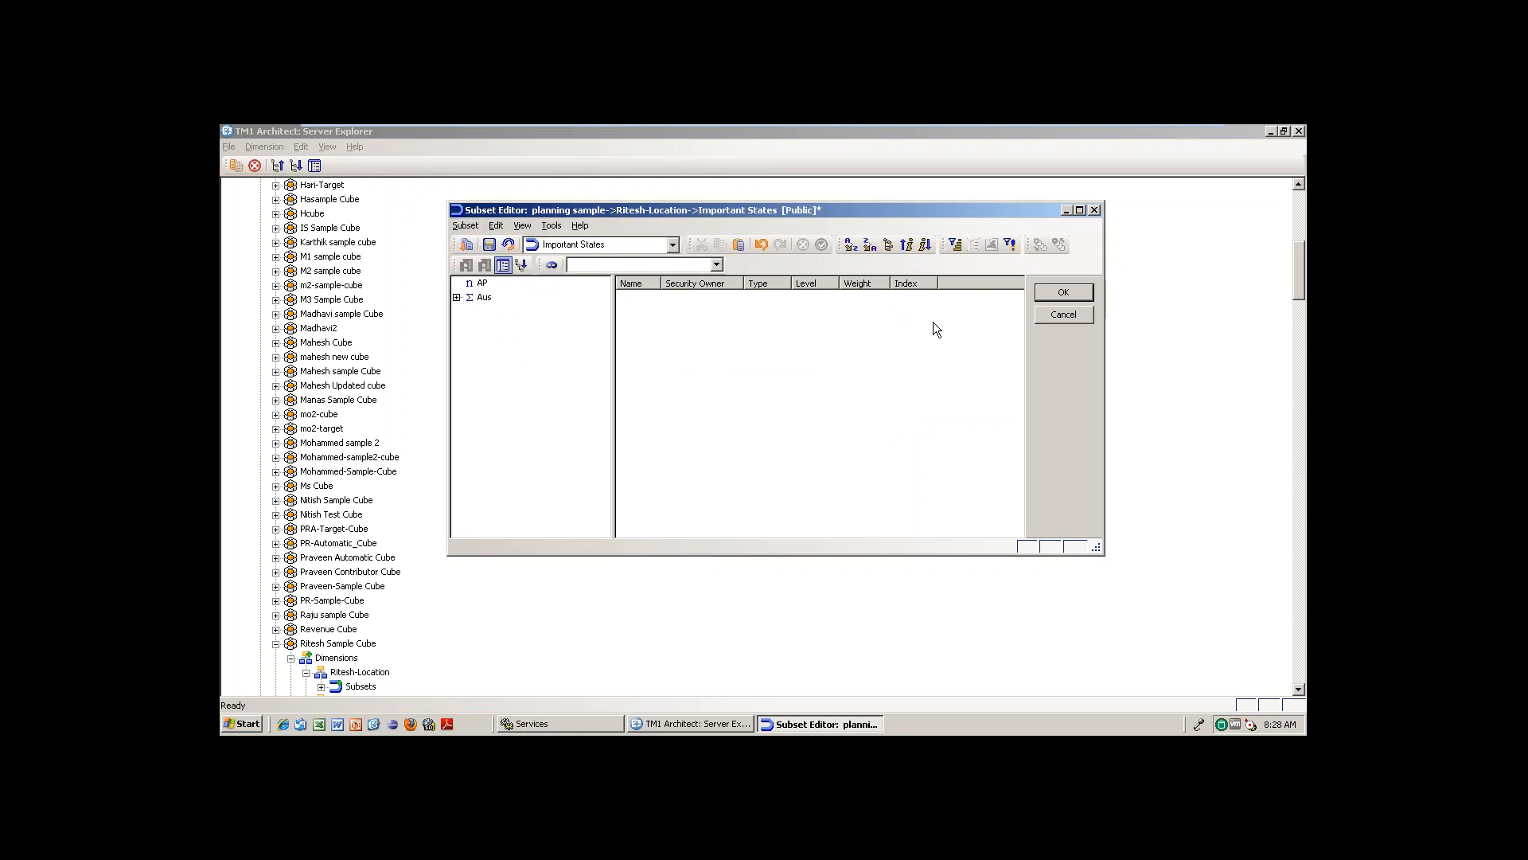
left_click(1078, 320)
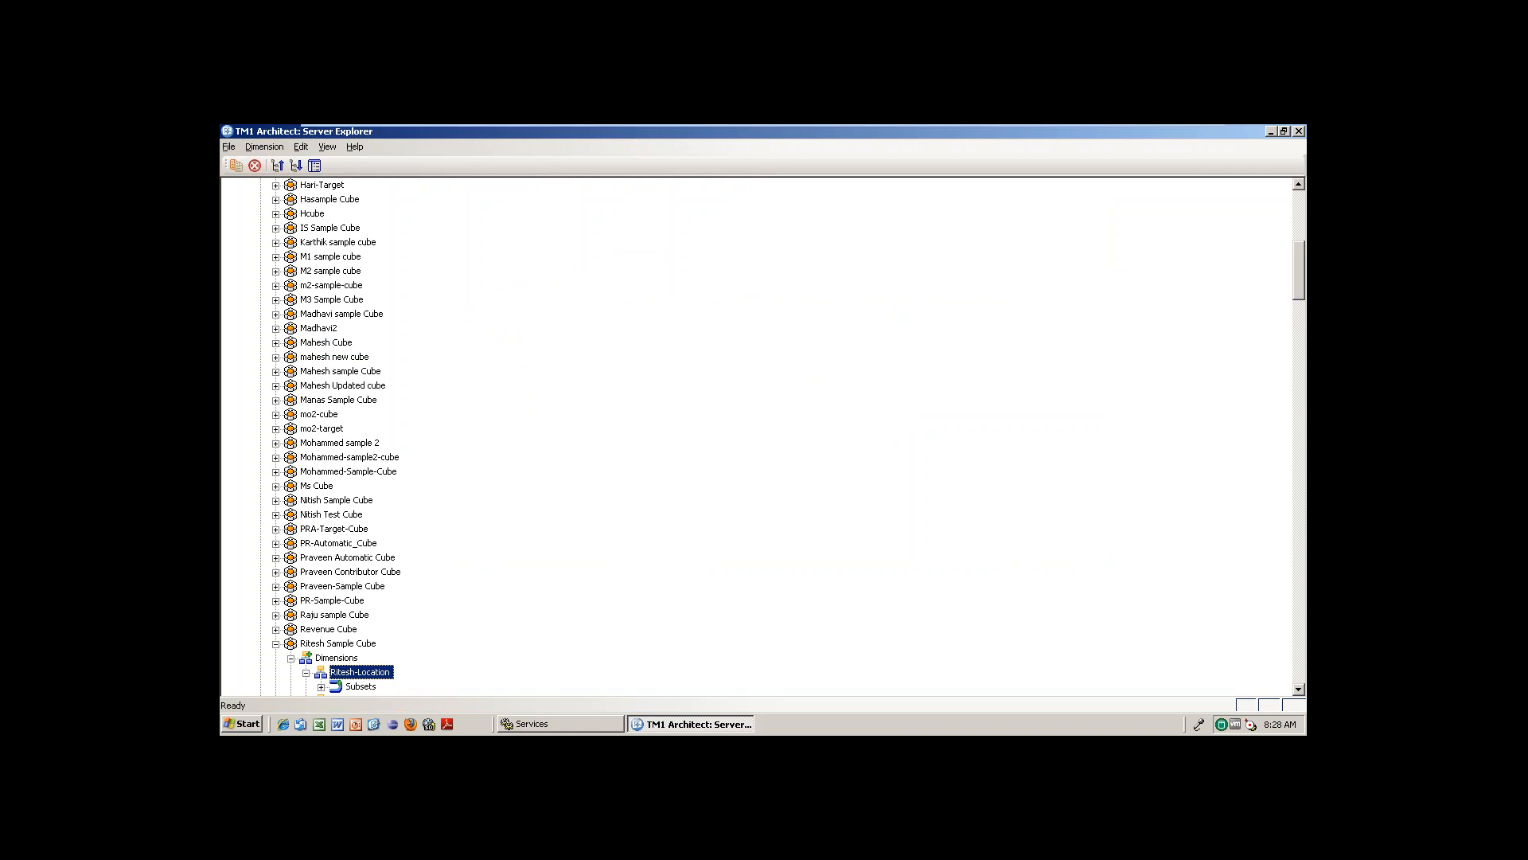
right_click(378, 679)
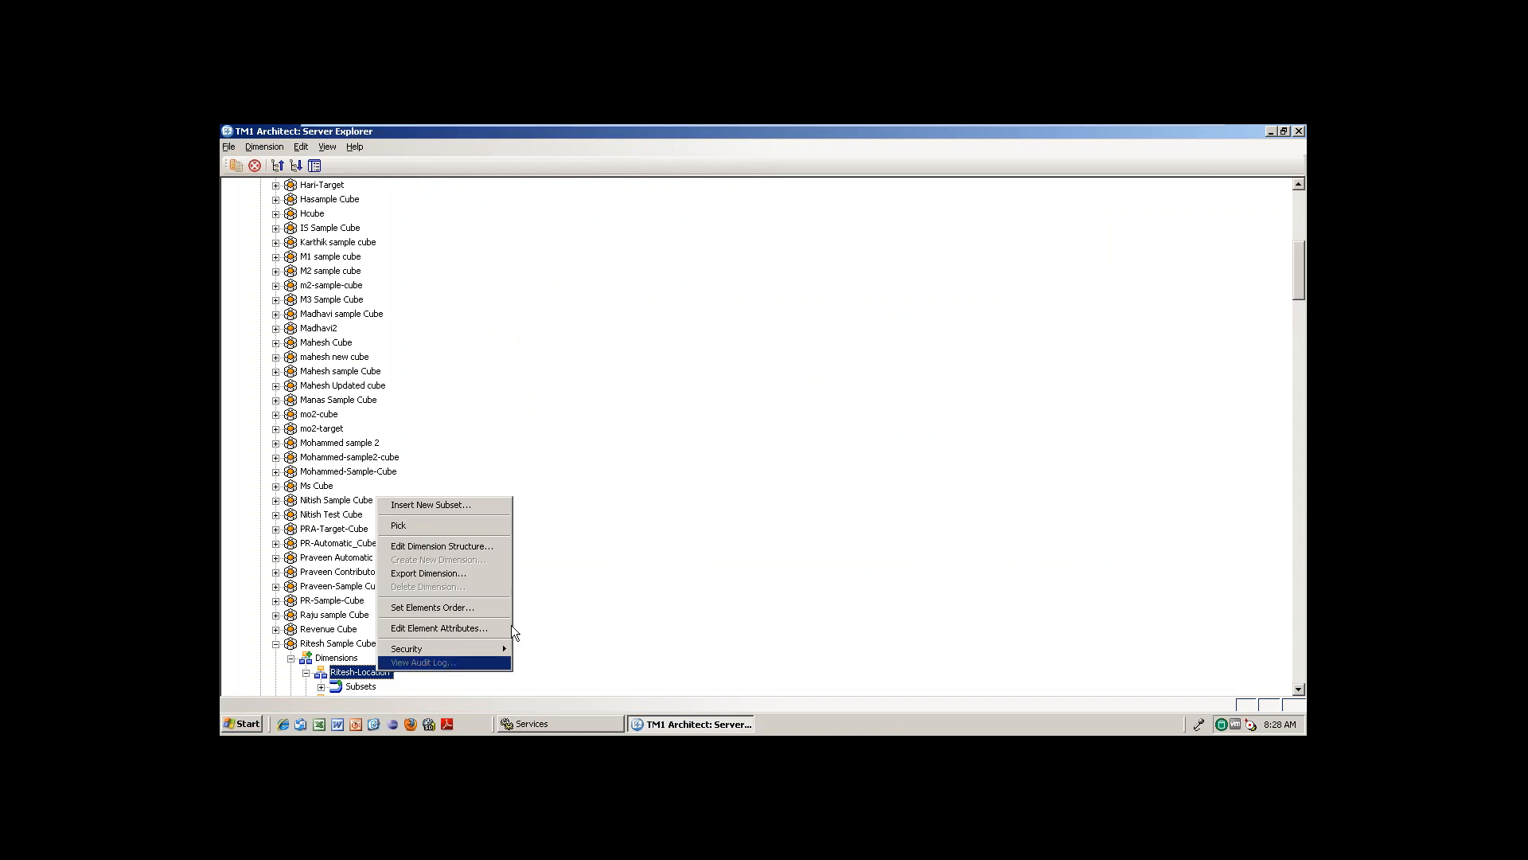
left_click(1299, 689)
left_click(1300, 689)
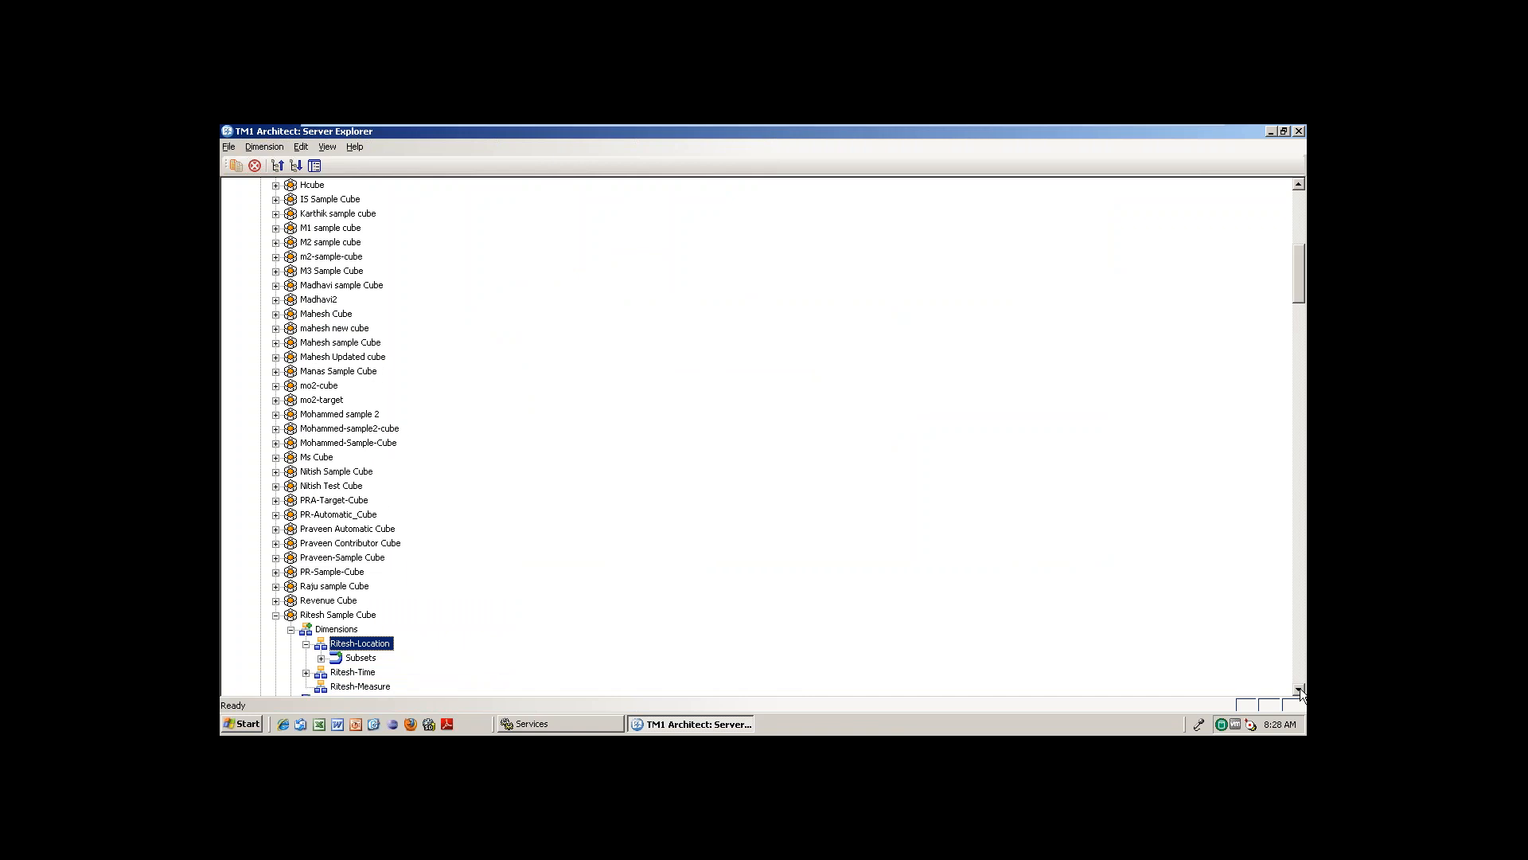
left_click(1299, 690)
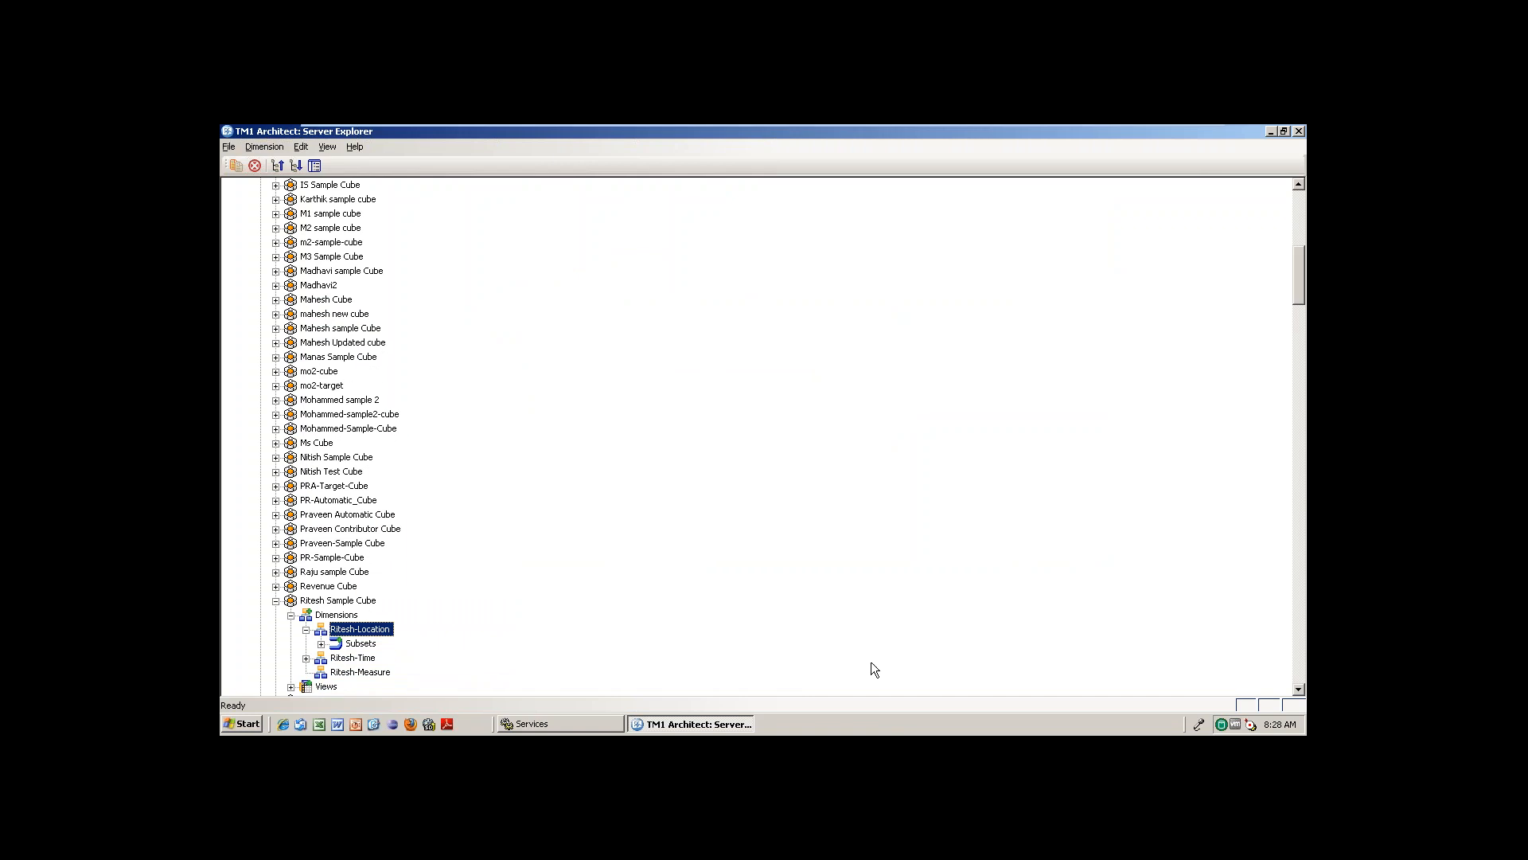
right_click(363, 629)
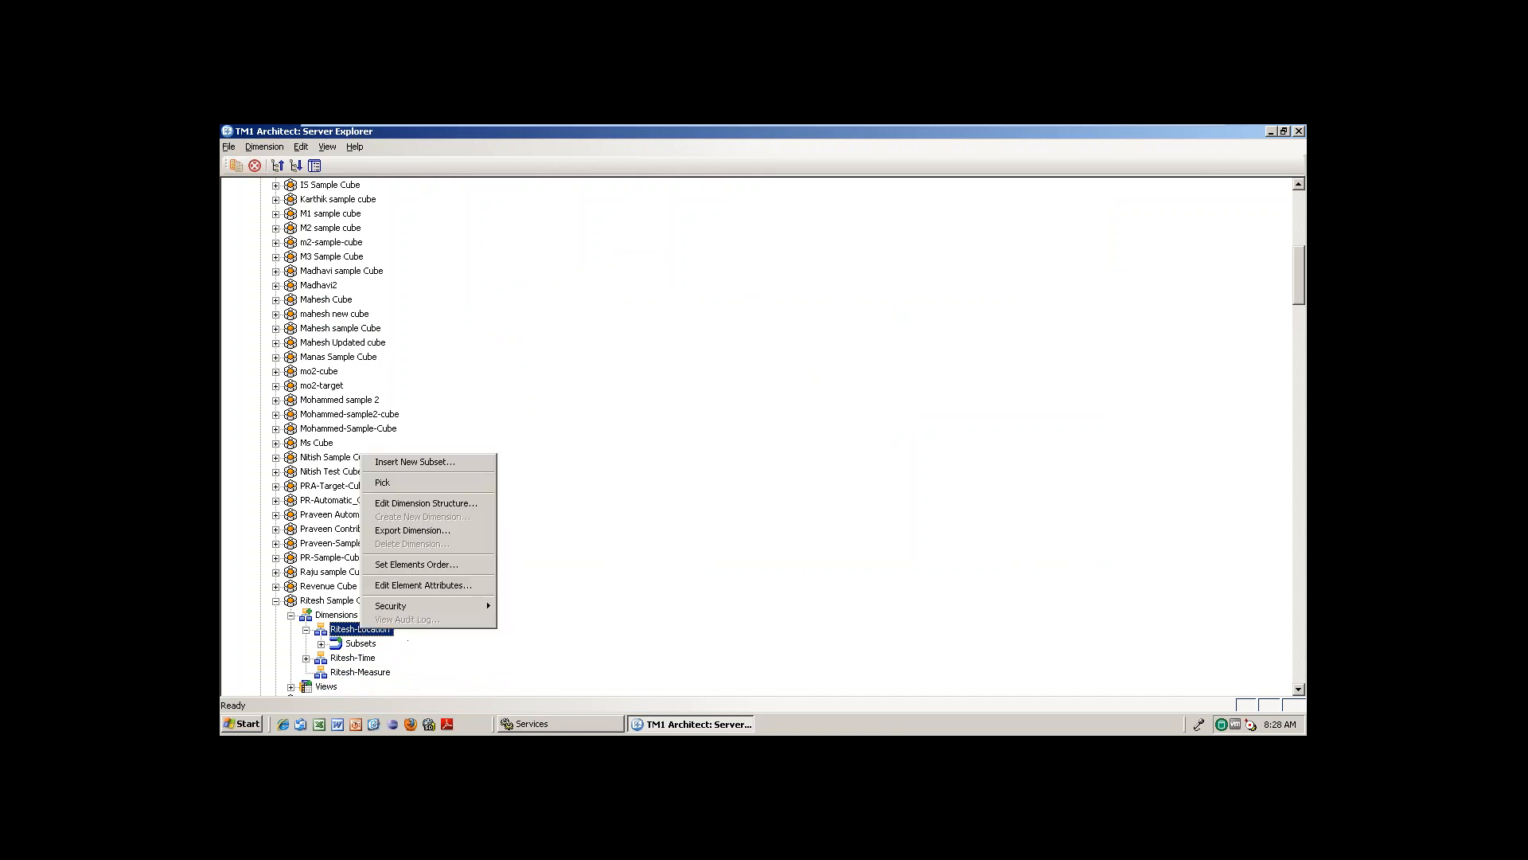
left_click(413, 462)
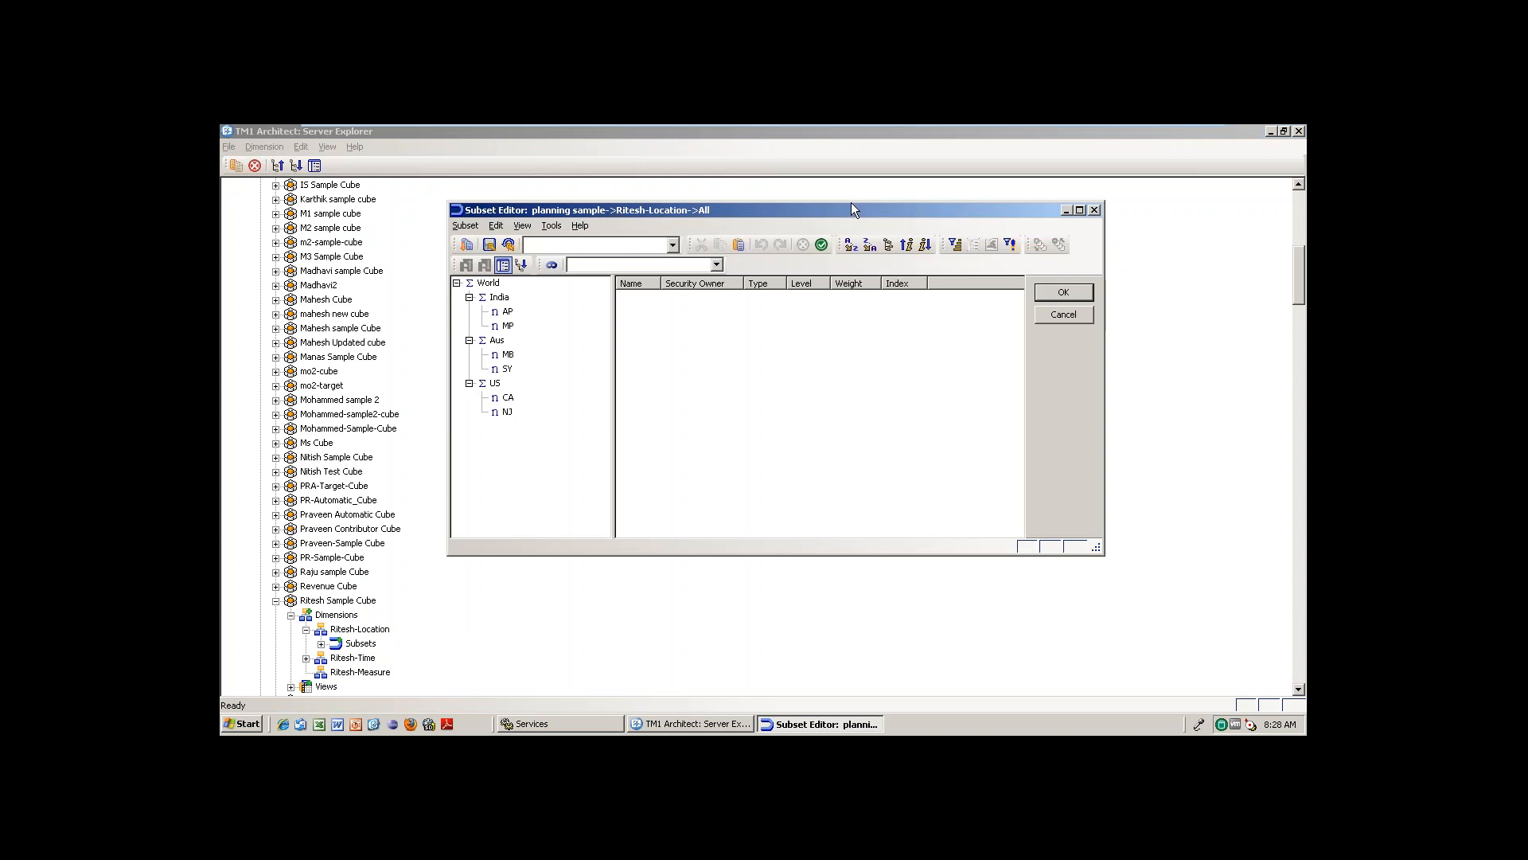
left_click(1043, 314)
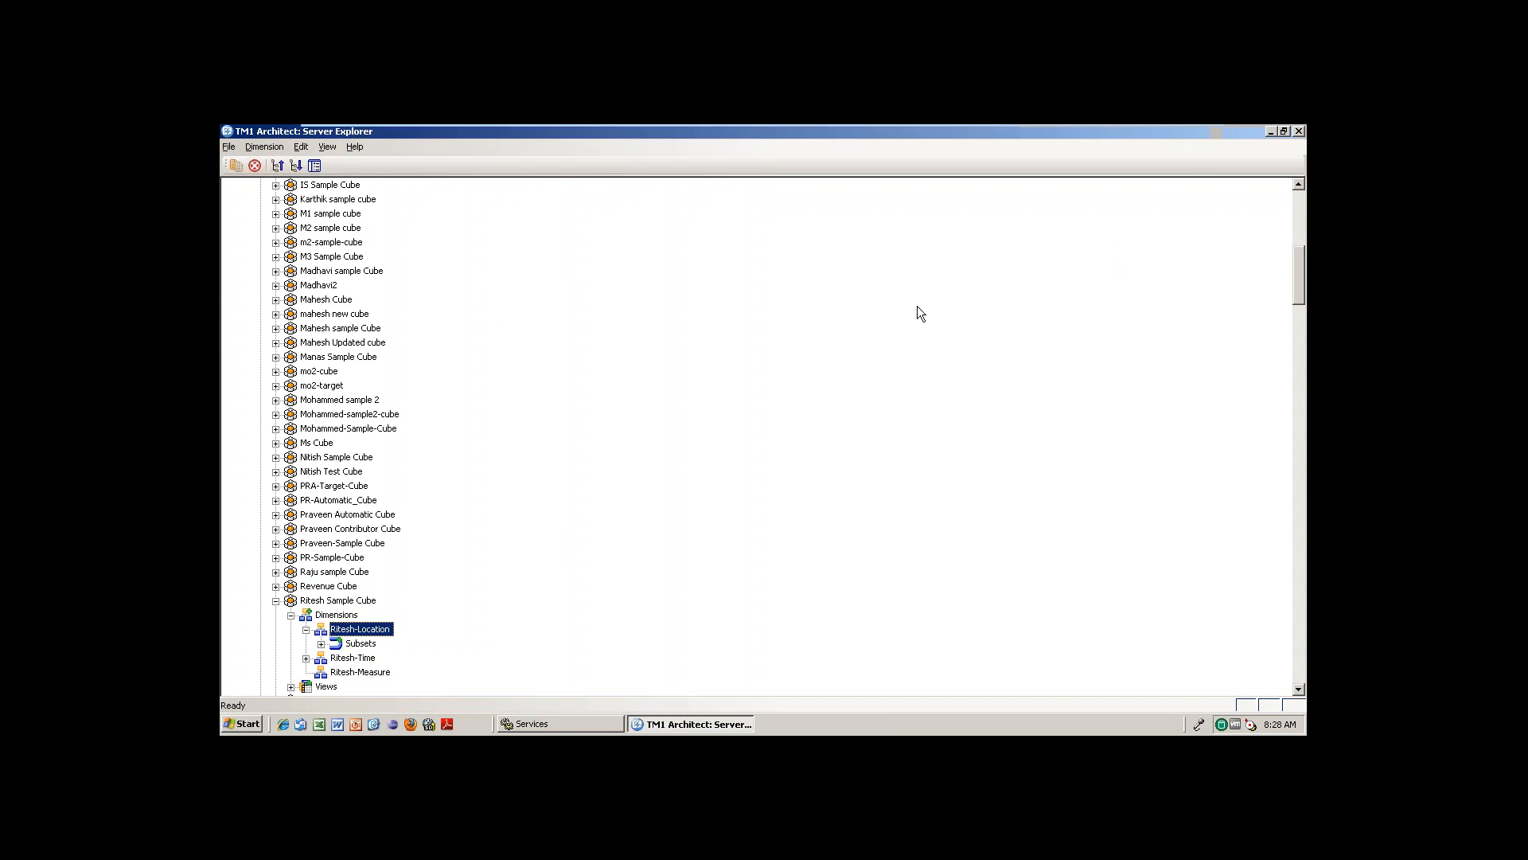
right_click(380, 635)
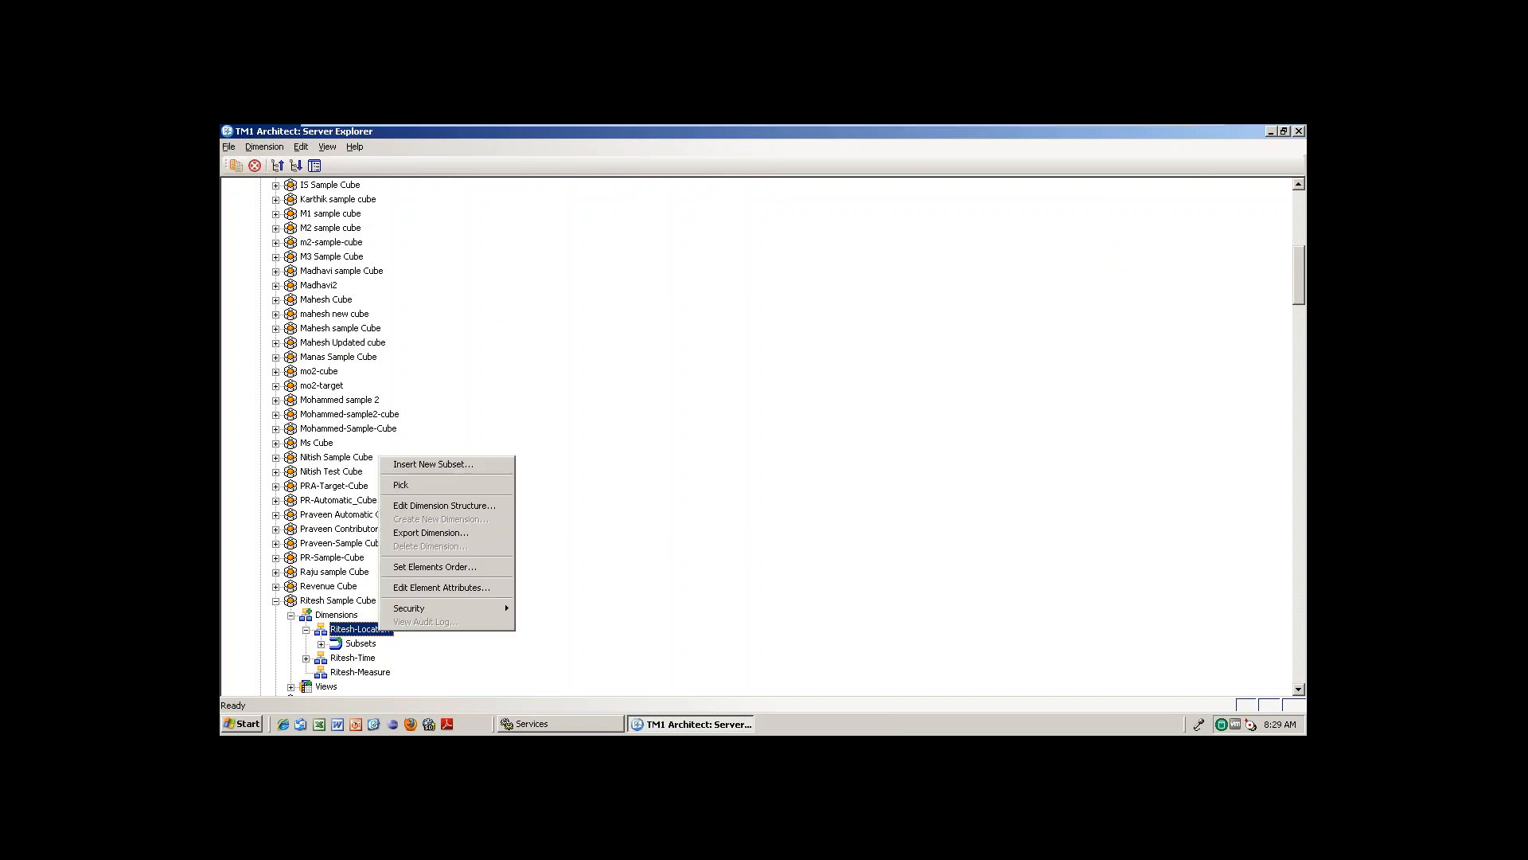
left_click(420, 489)
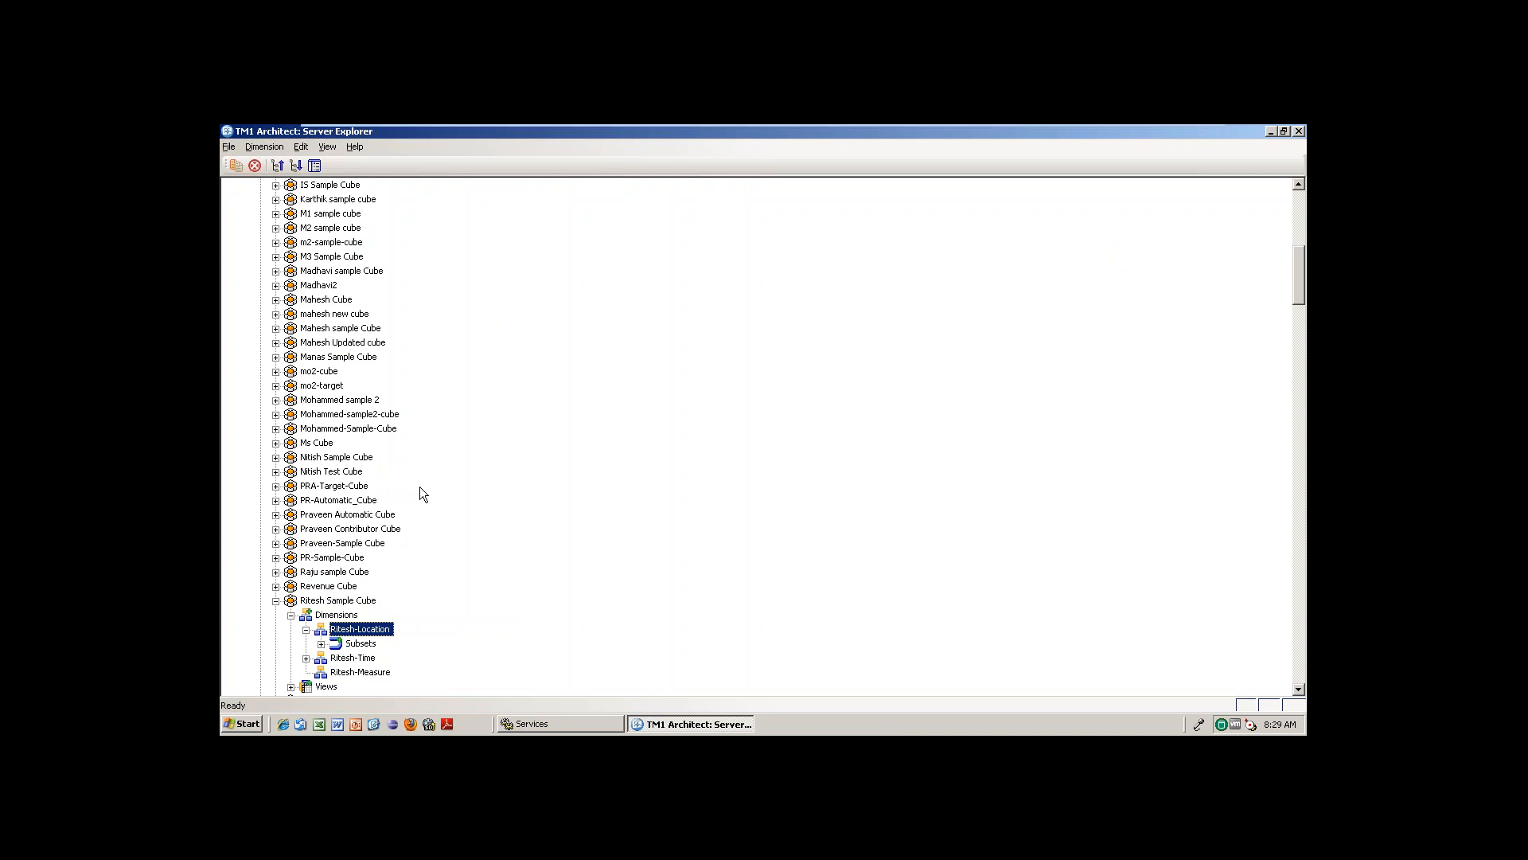
right_click(369, 633)
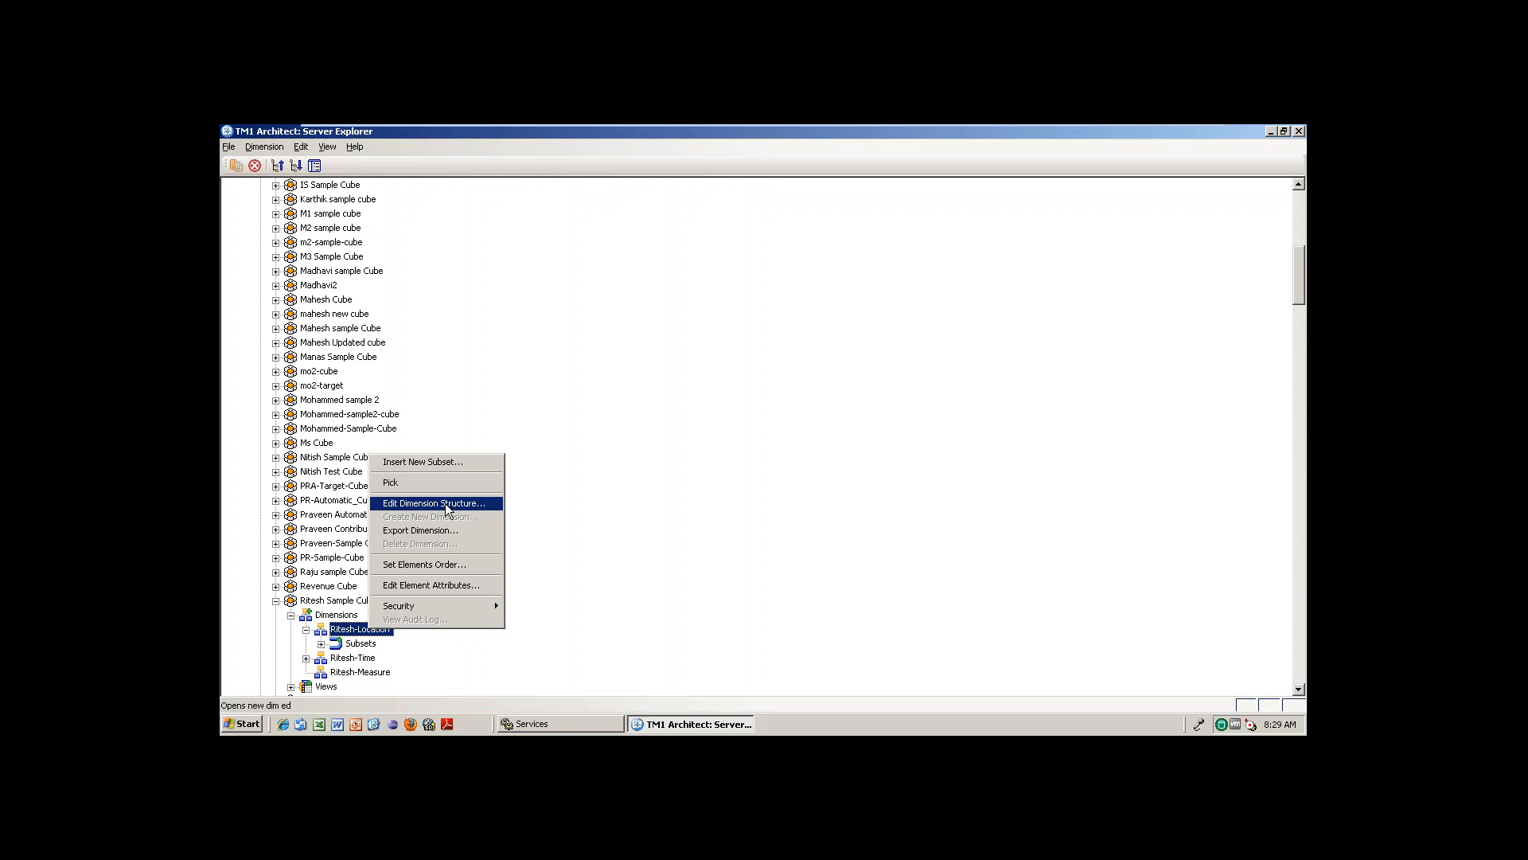
left_click(692, 553)
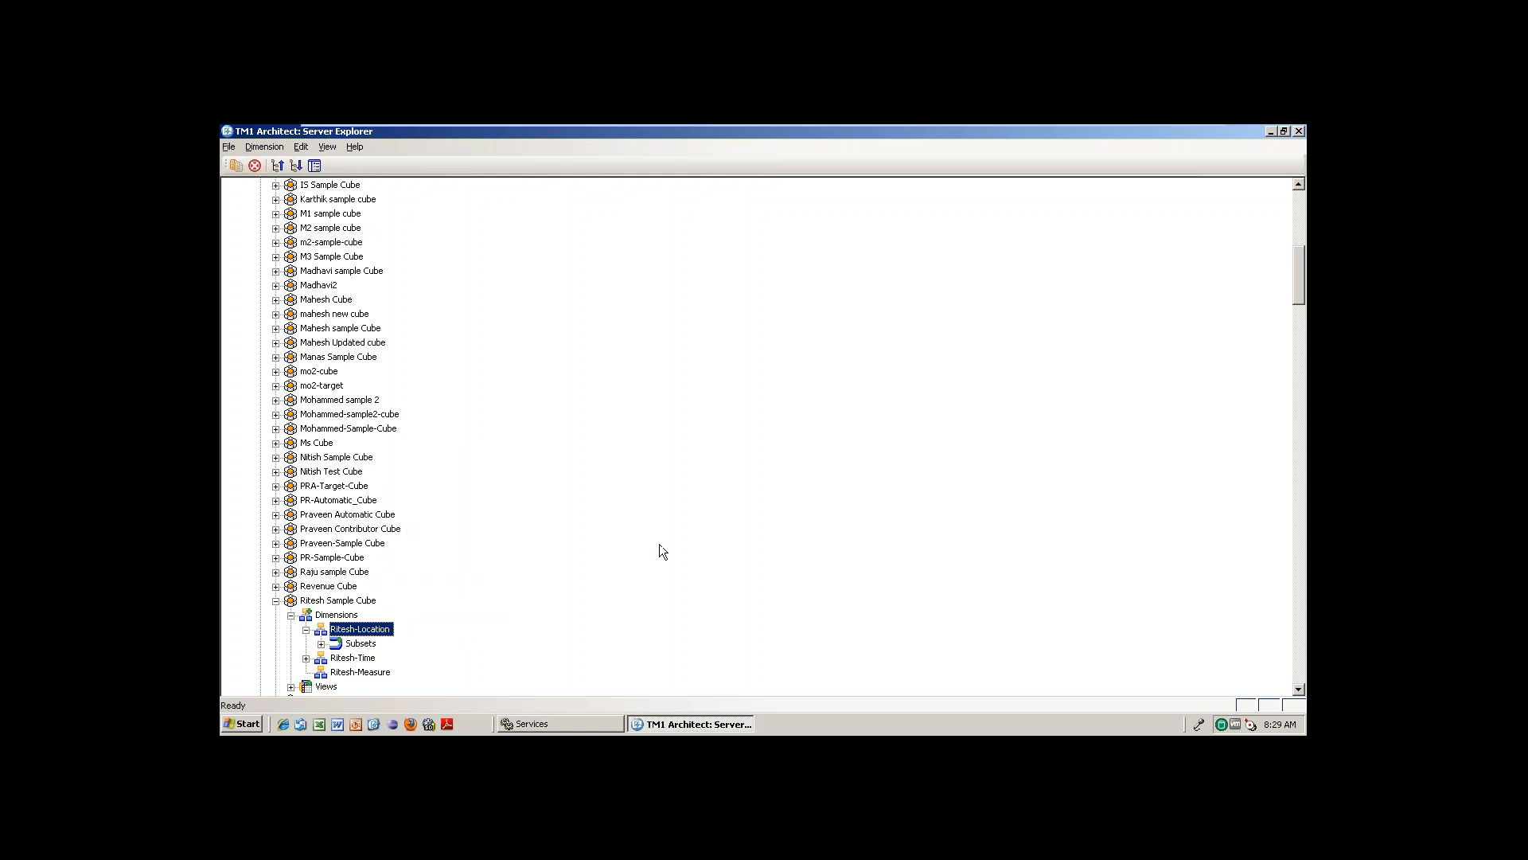
- Remove MP from Ritesh-Location's element list in the subset editor, discard the change, and reopen the editor to check the elements
double_click(360, 629)
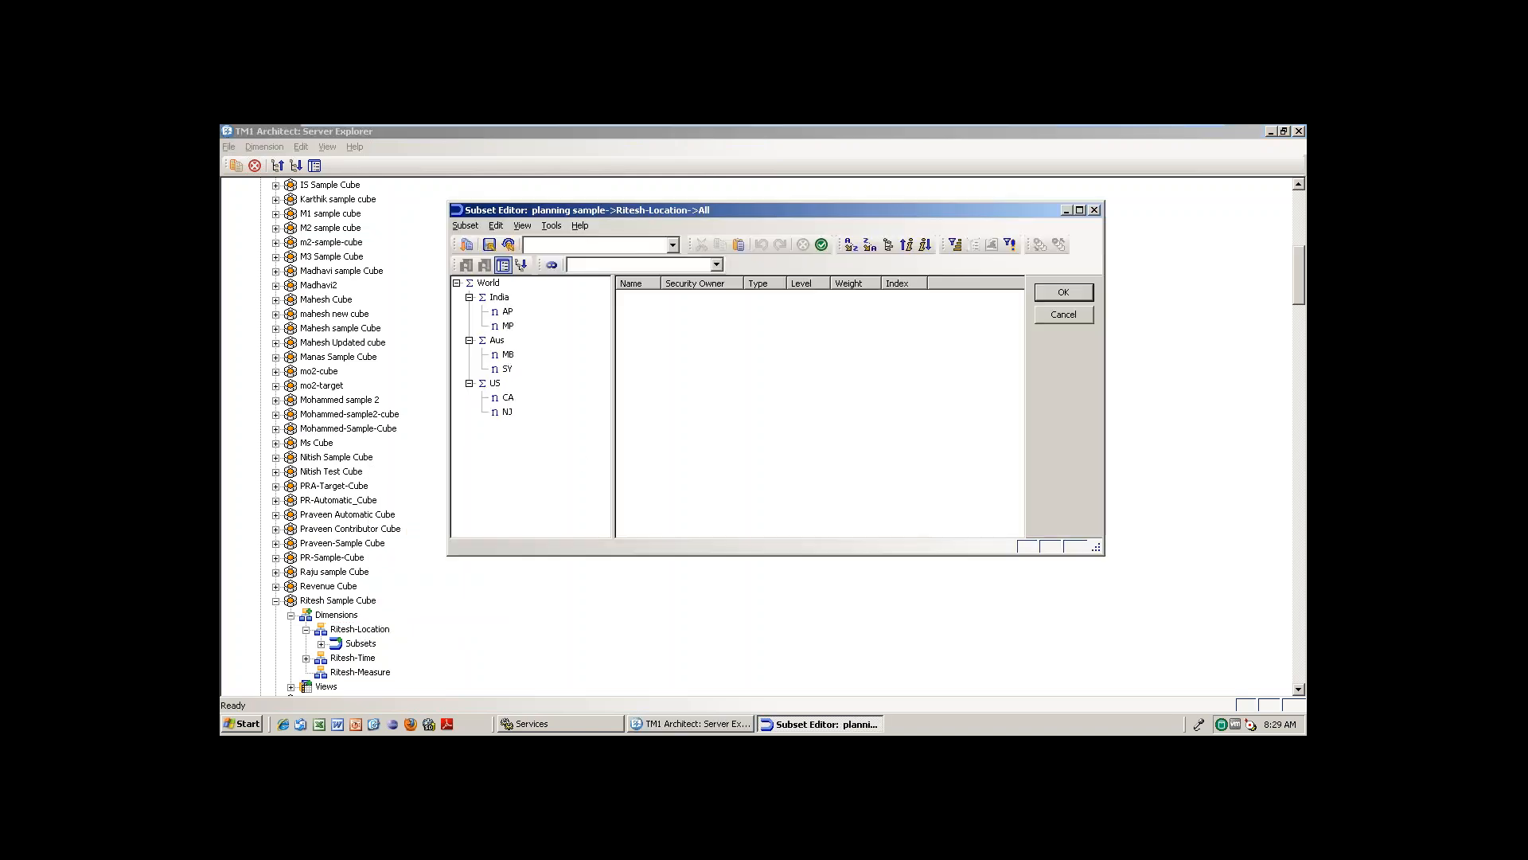
left_click(507, 325)
left_click(802, 246)
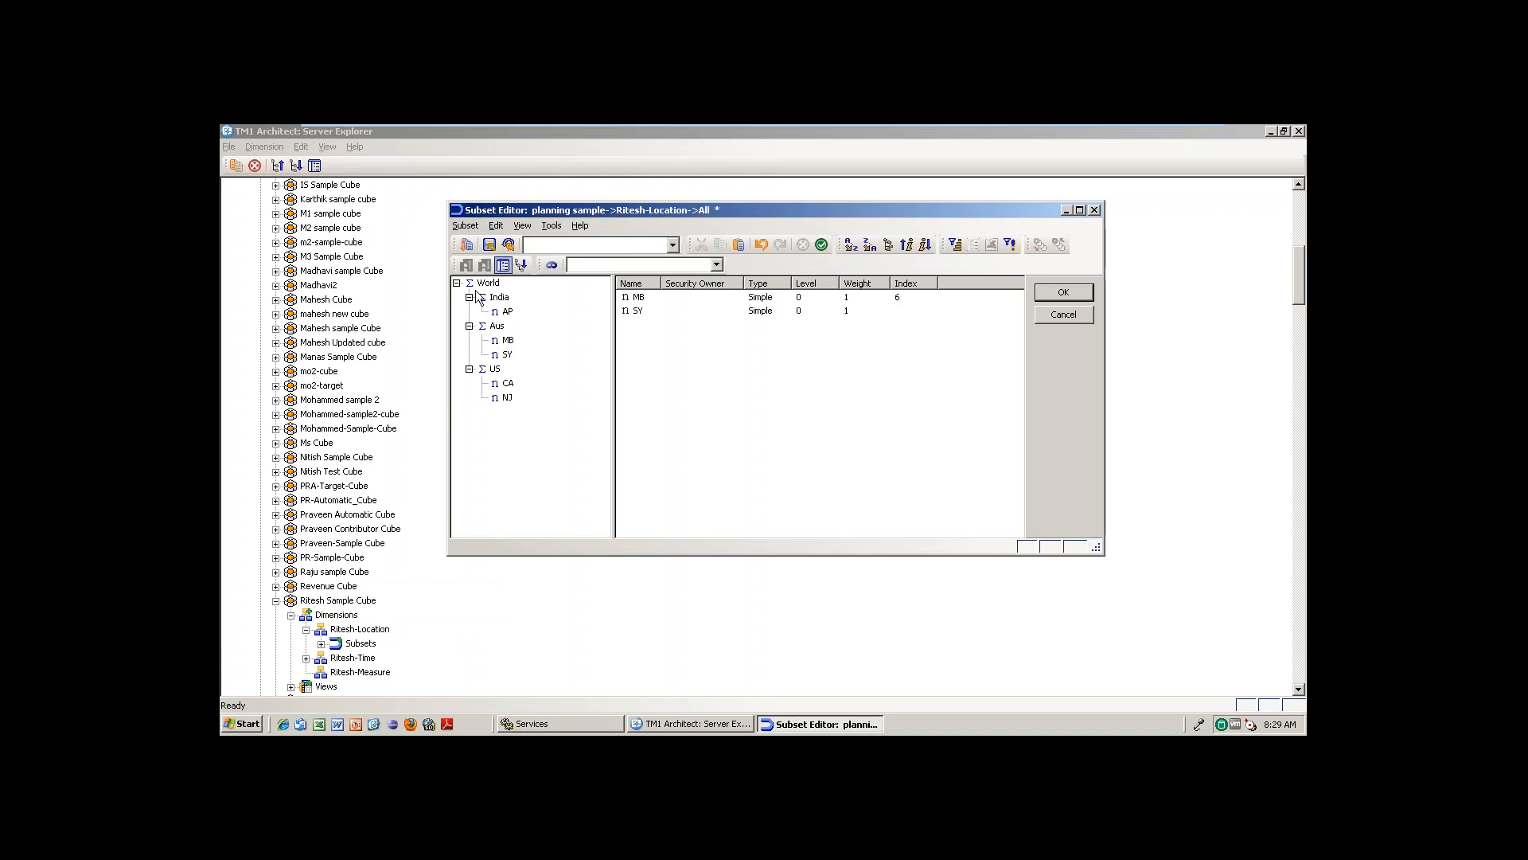
left_click(468, 244)
left_click(1063, 318)
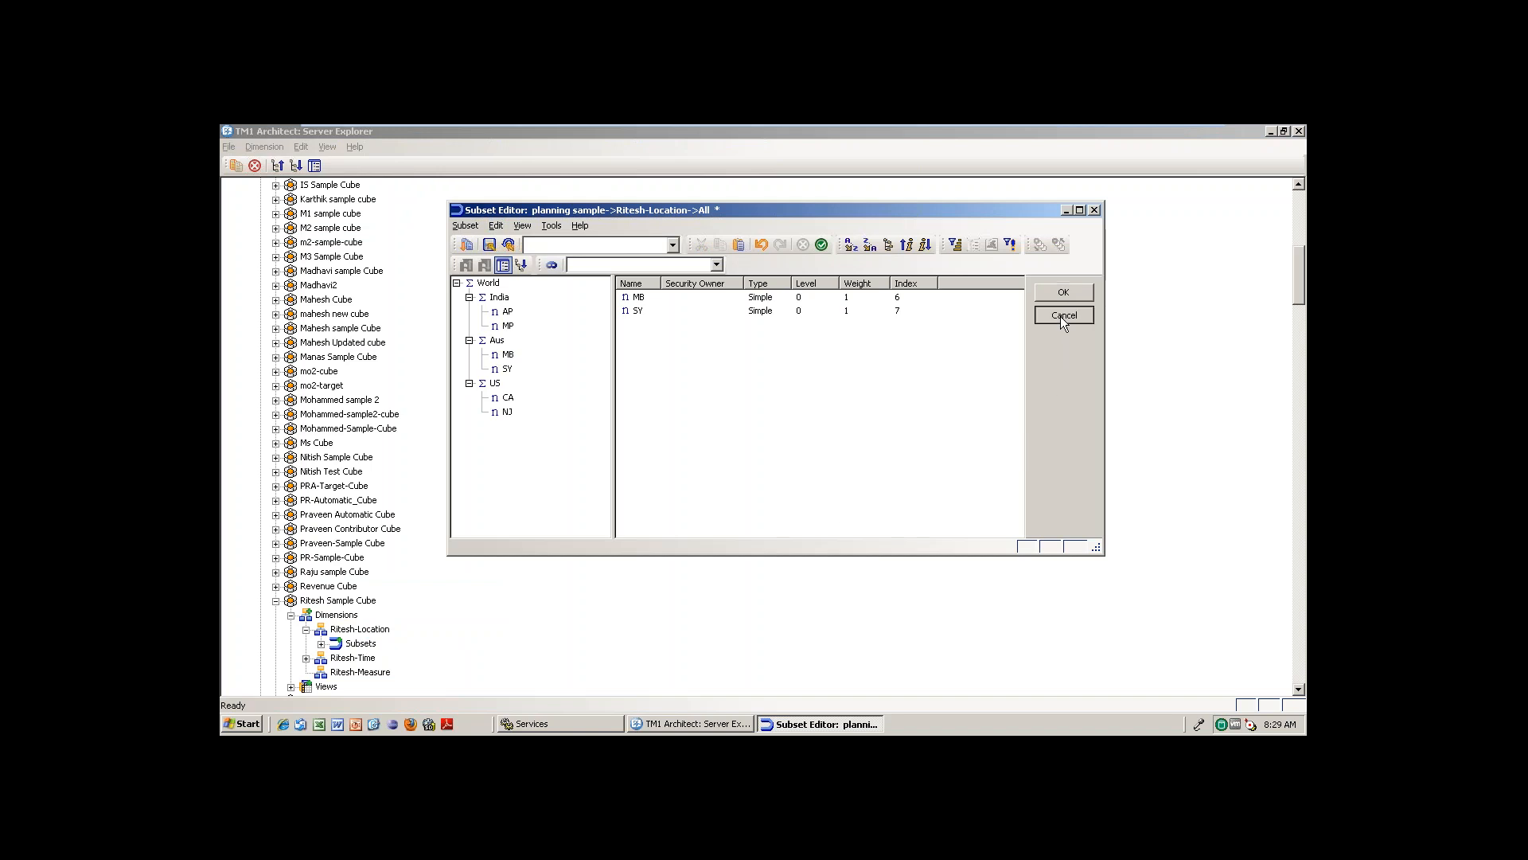
double_click(371, 633)
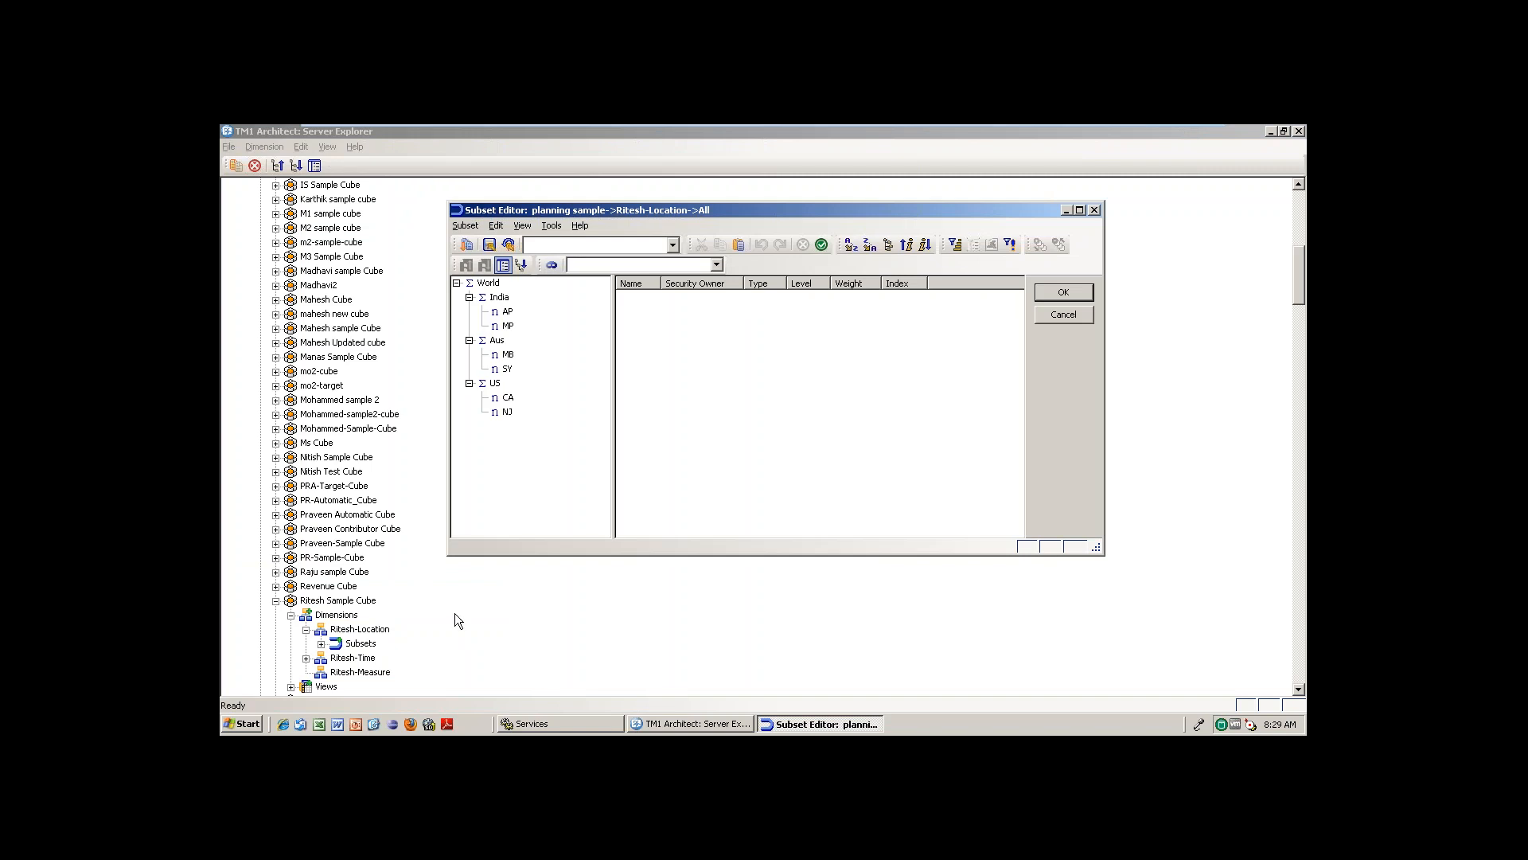
left_click(1064, 315)
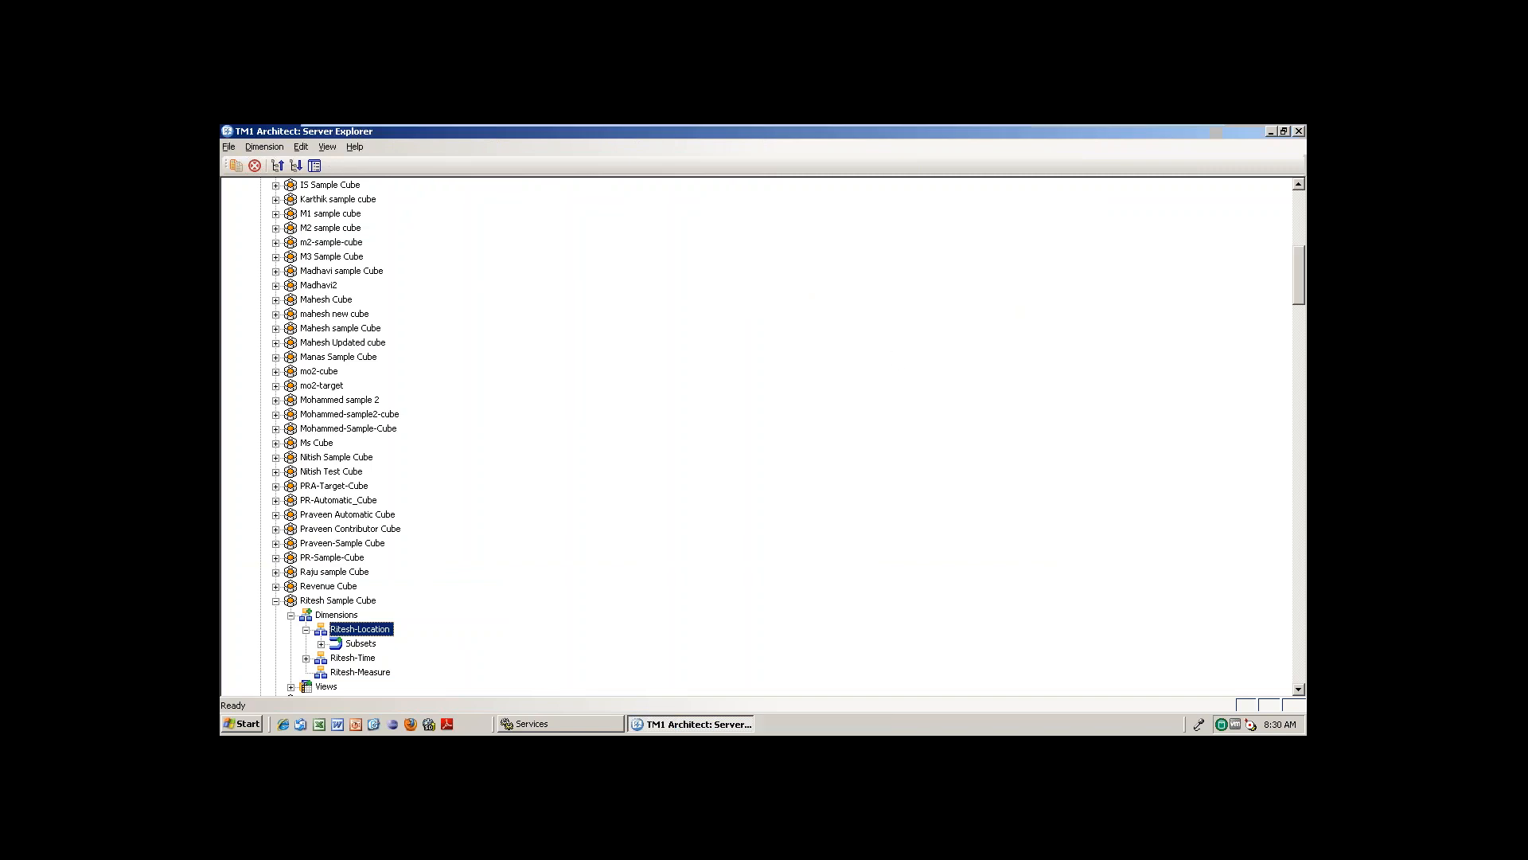
- Open the Ritesh-Location dimension structure for editing, examine the AP element's properties, and cancel without changes
right_click(368, 628)
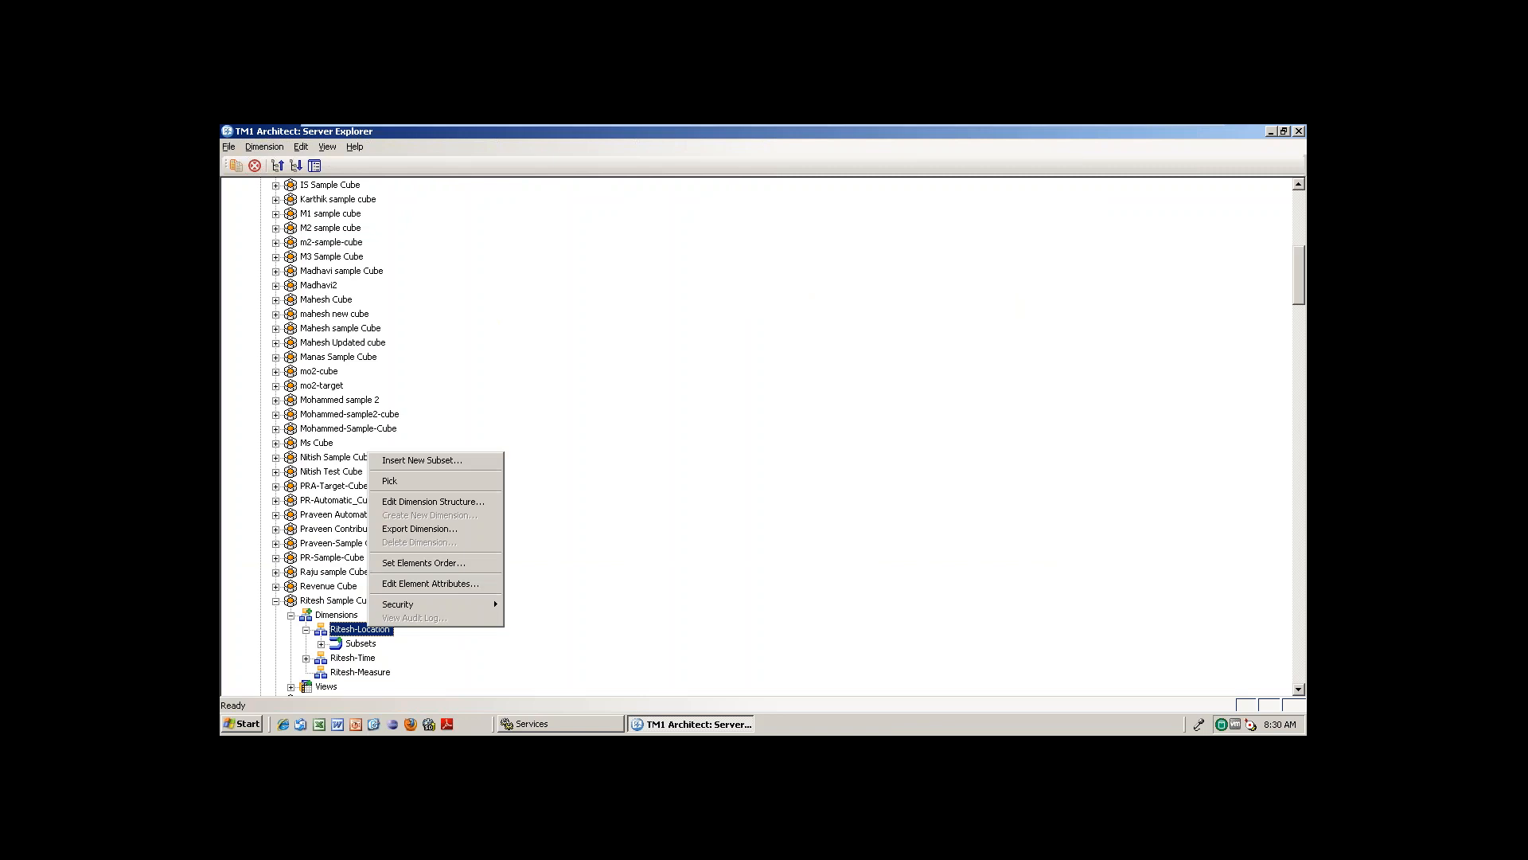
left_click(436, 502)
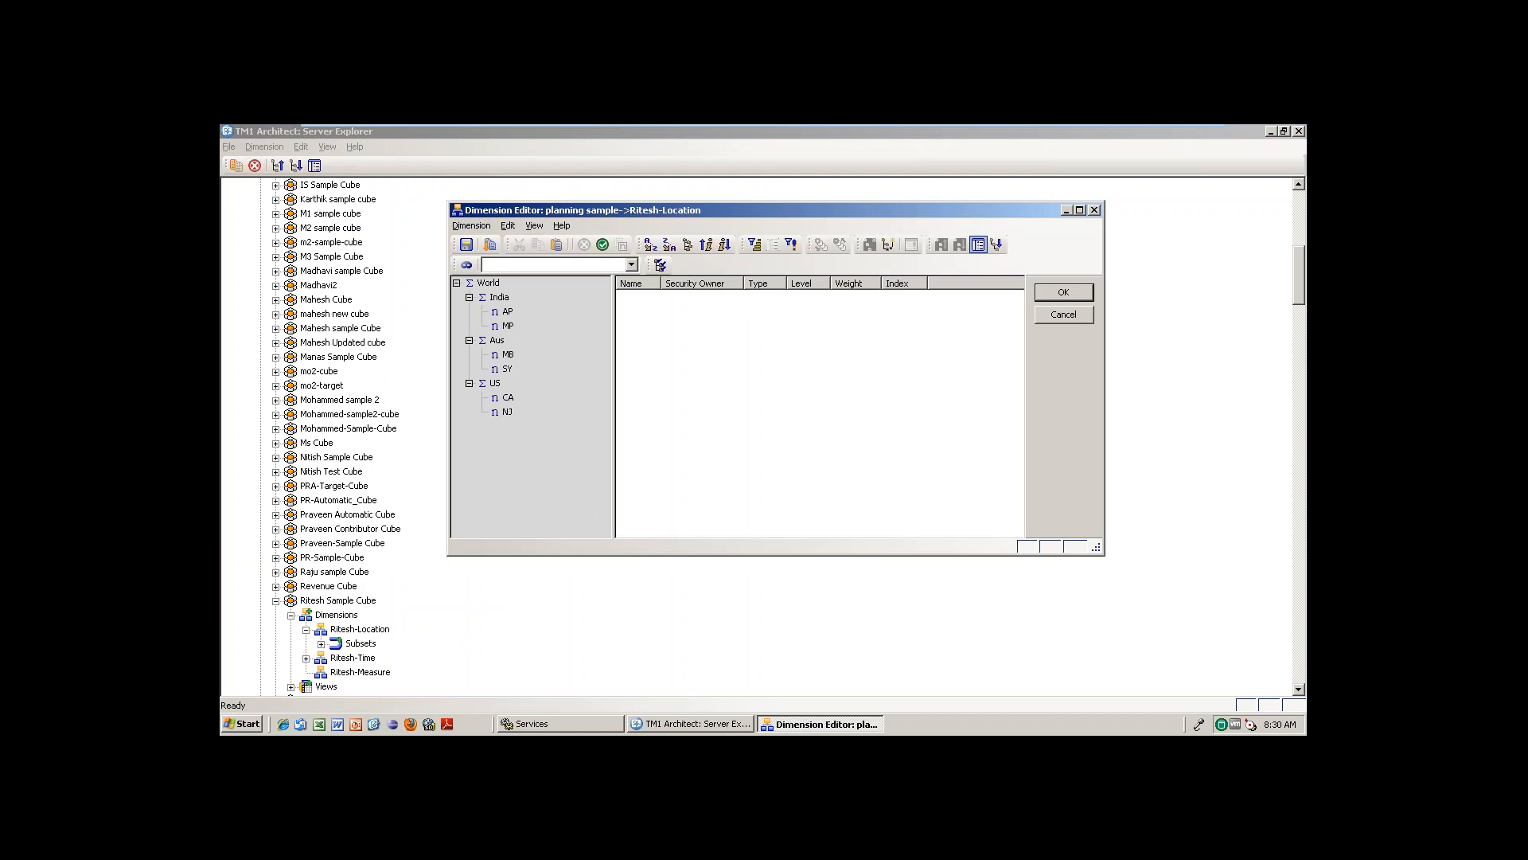
left_click(508, 311)
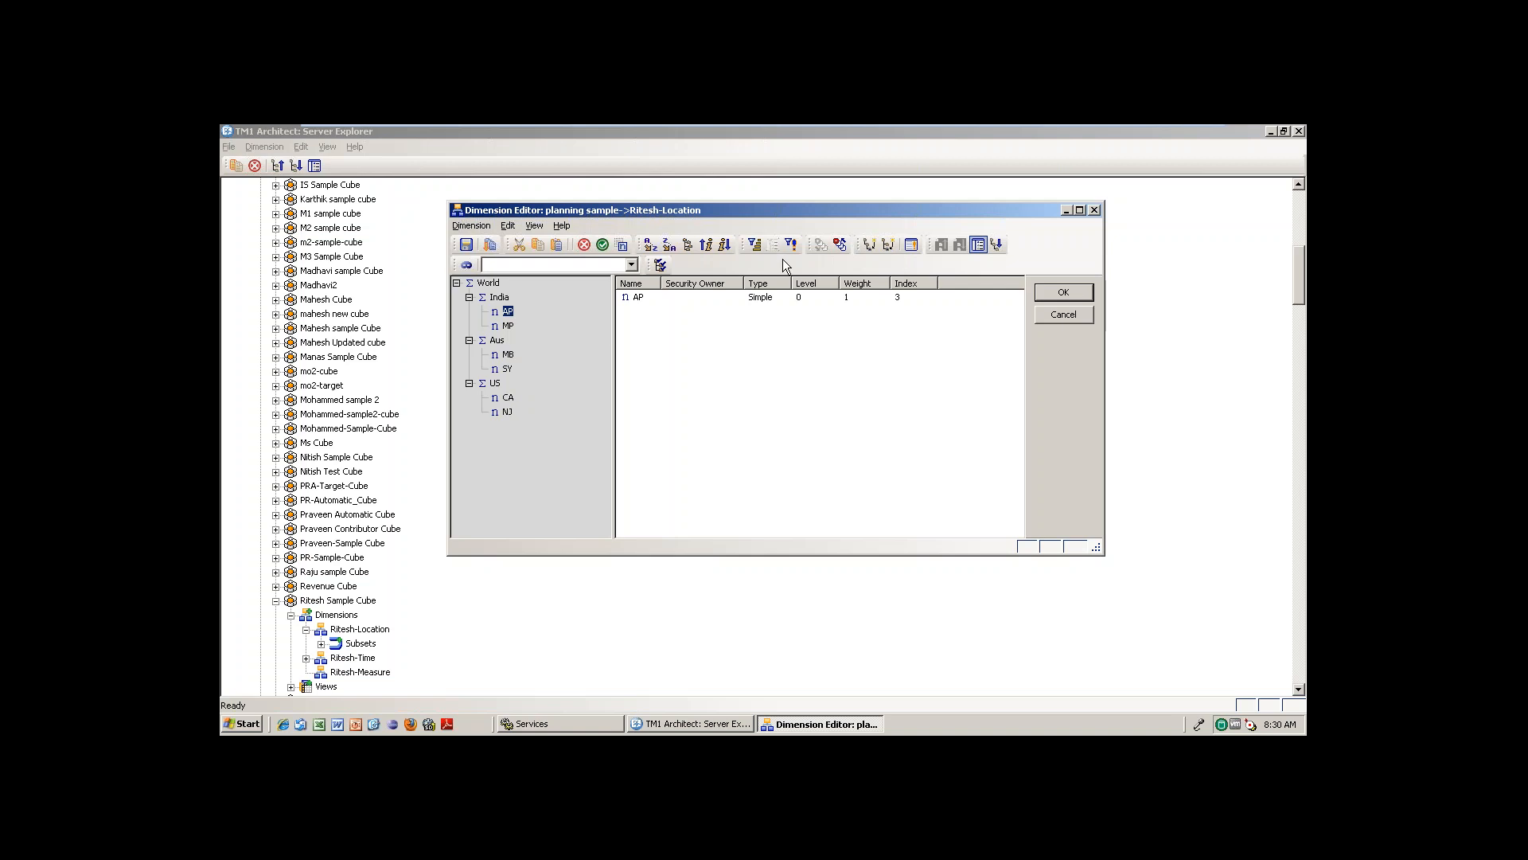
left_click(533, 364)
left_click(1062, 316)
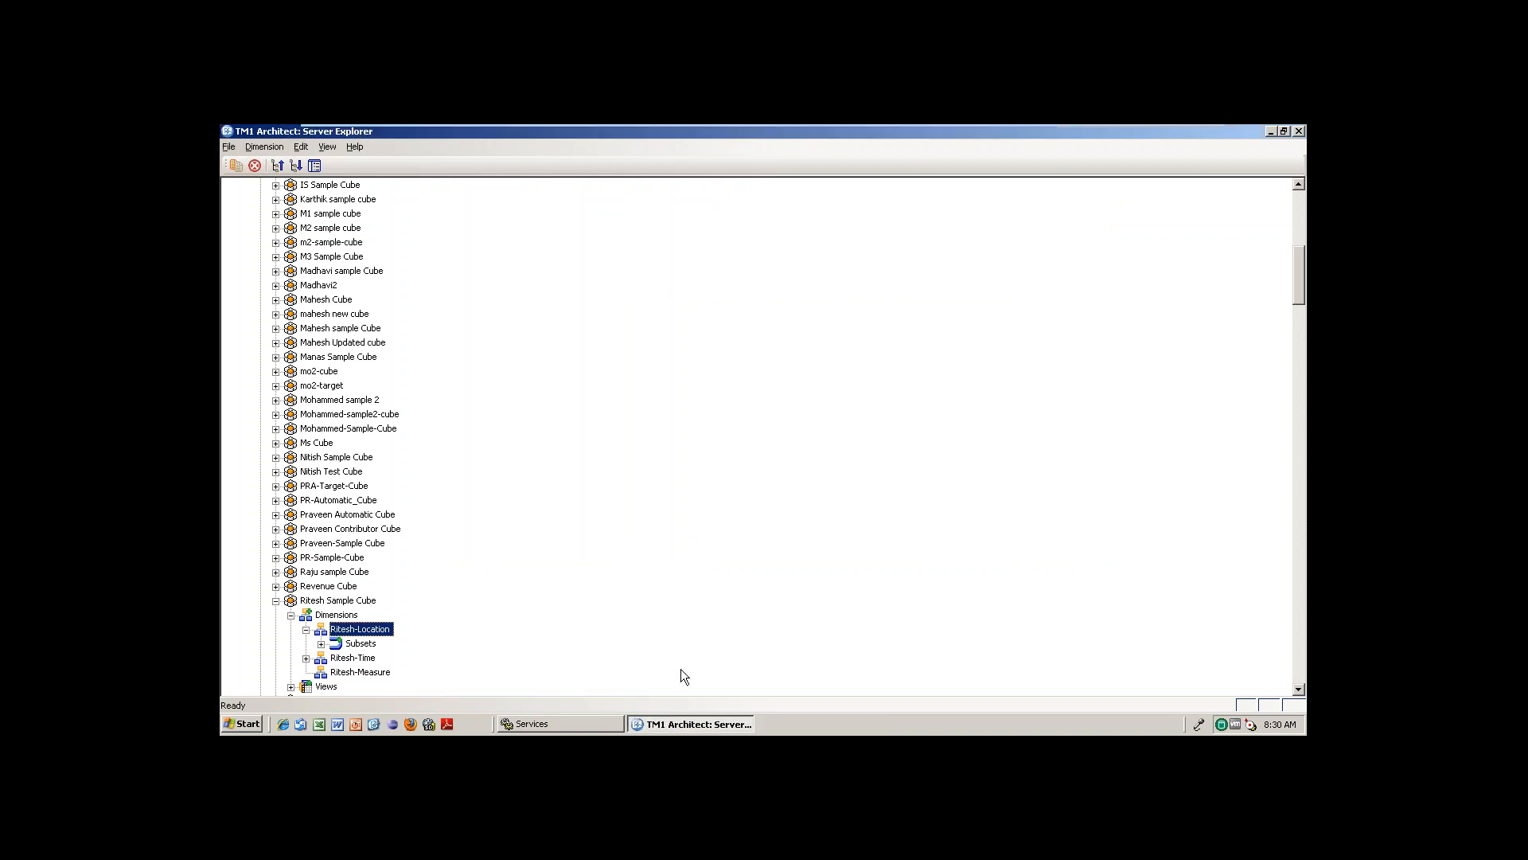
- Reopen the Ritesh-Location dimension structure to review its hierarchy, and cancel the editor
right_click(364, 634)
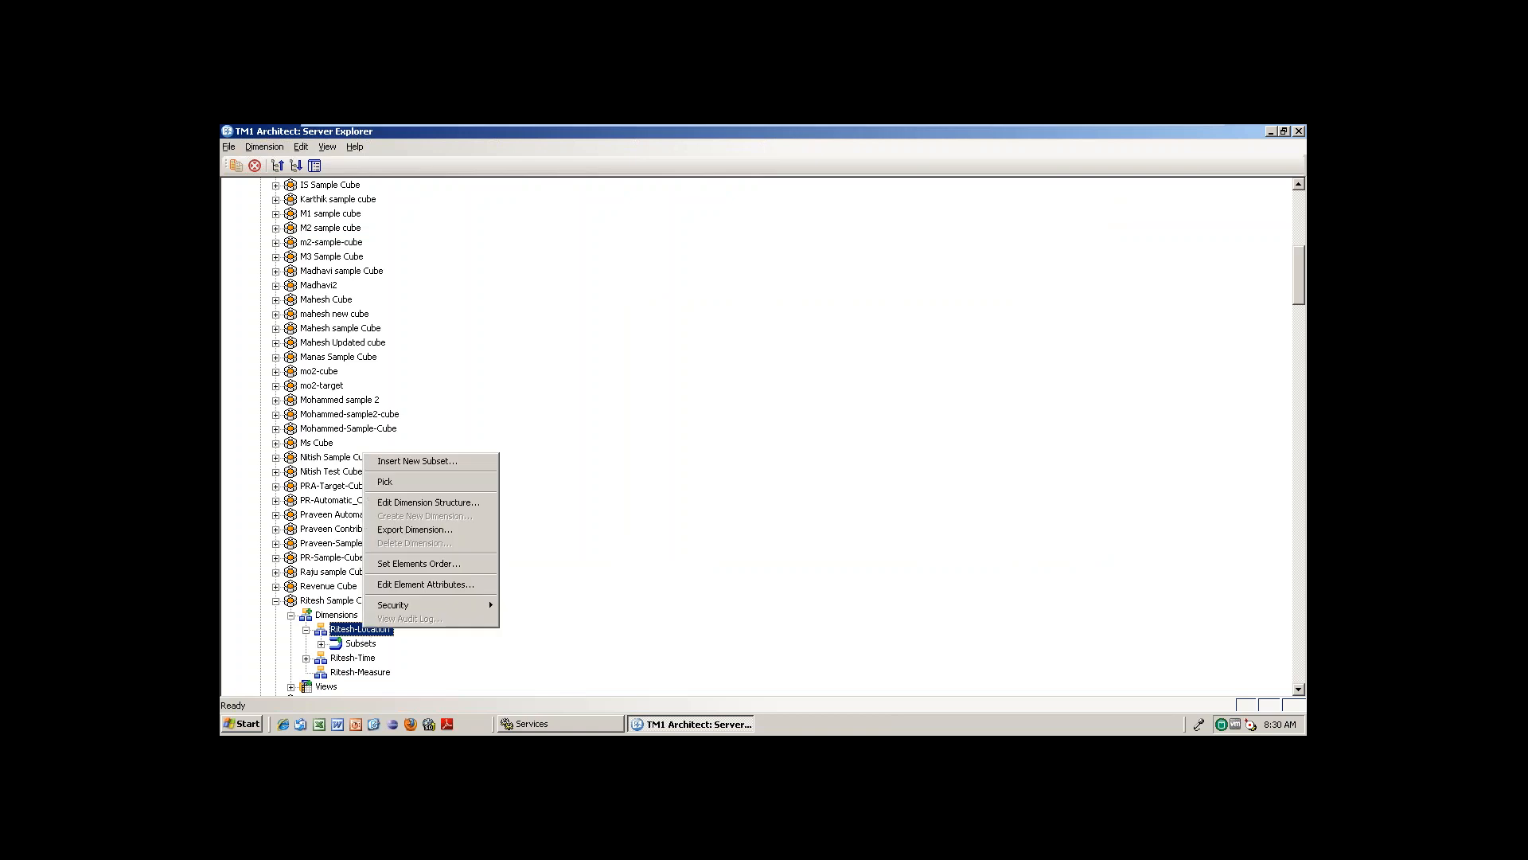
left_click(437, 501)
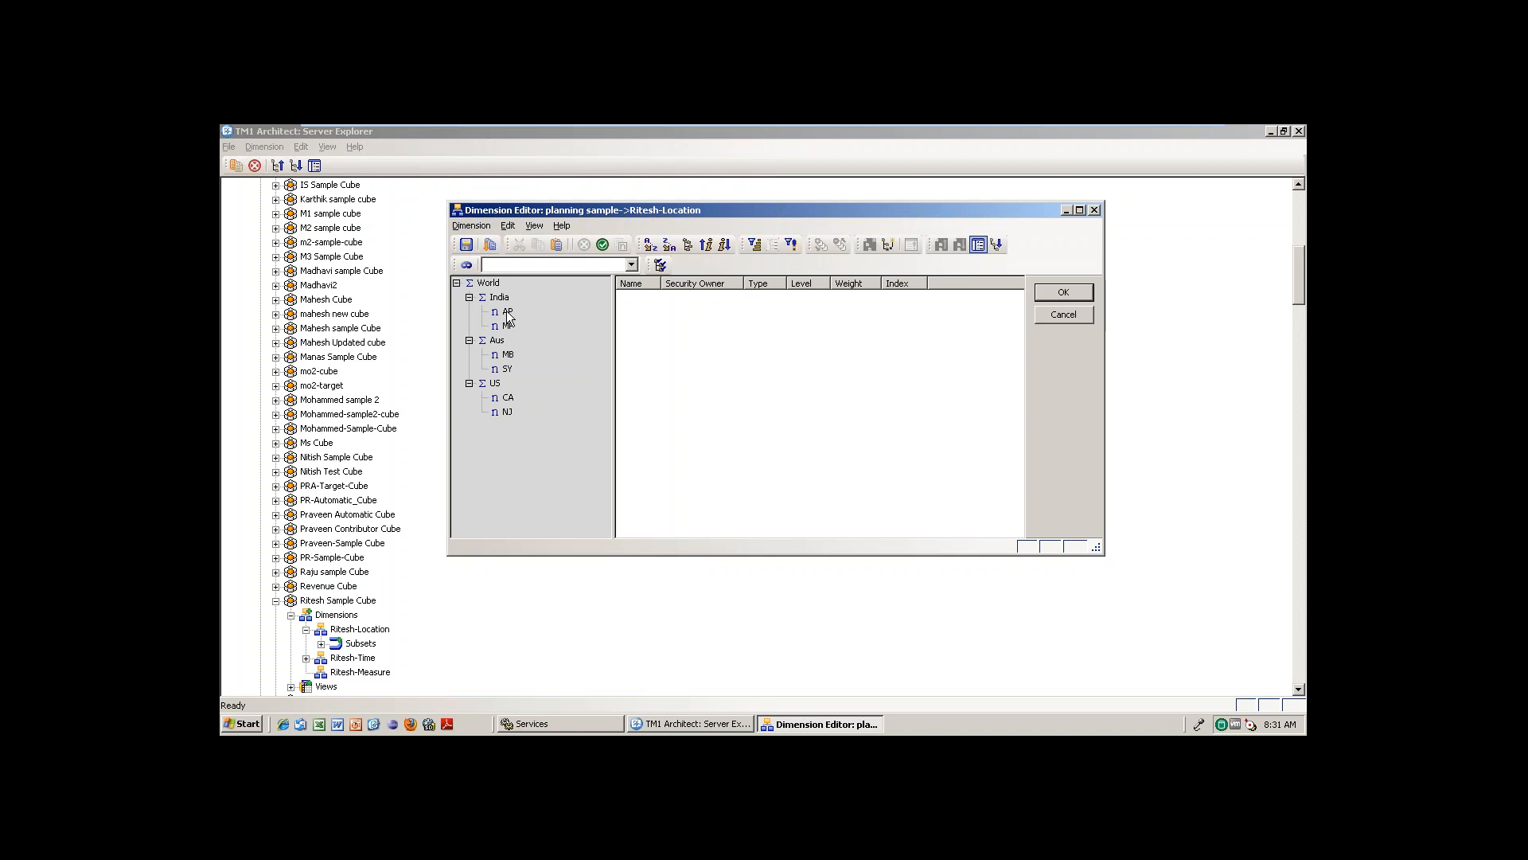
left_click(1072, 313)
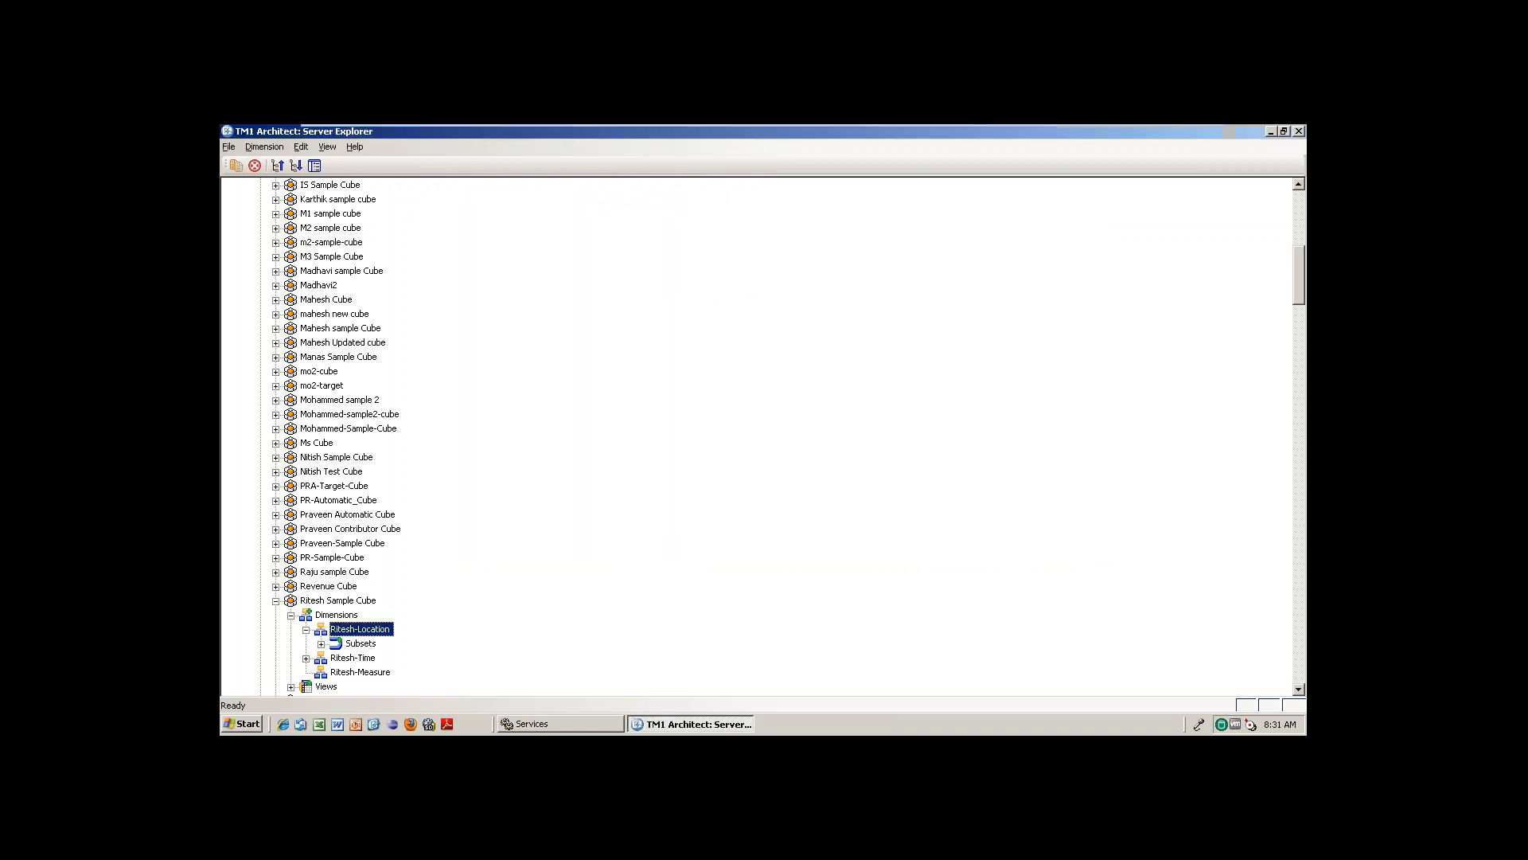
- Open the Ritesh-Location subset editor, examine its available editing commands, and cancel it
double_click(359, 630)
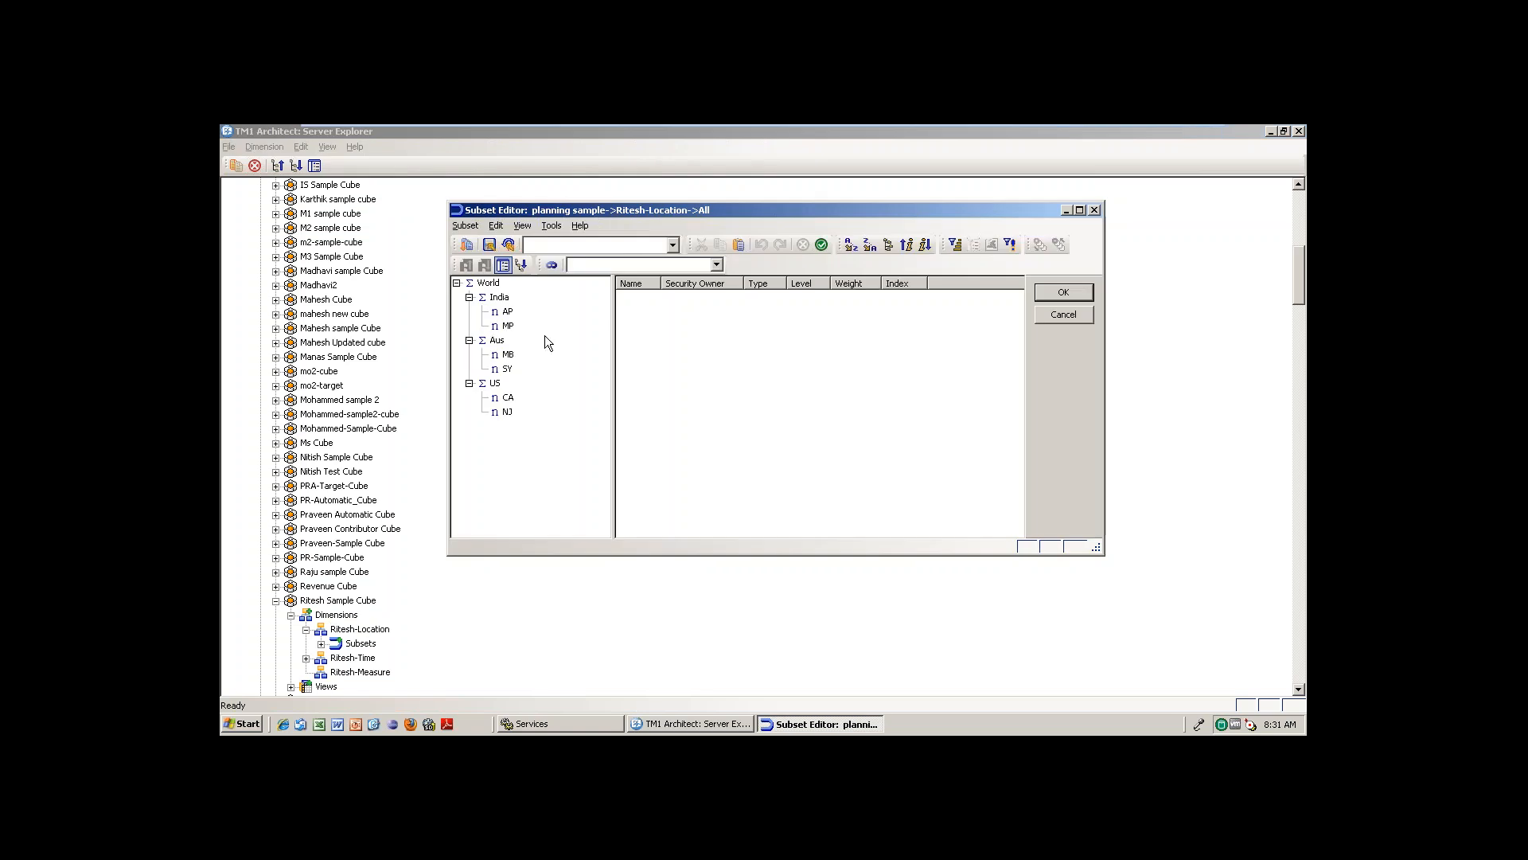
left_click(502, 224)
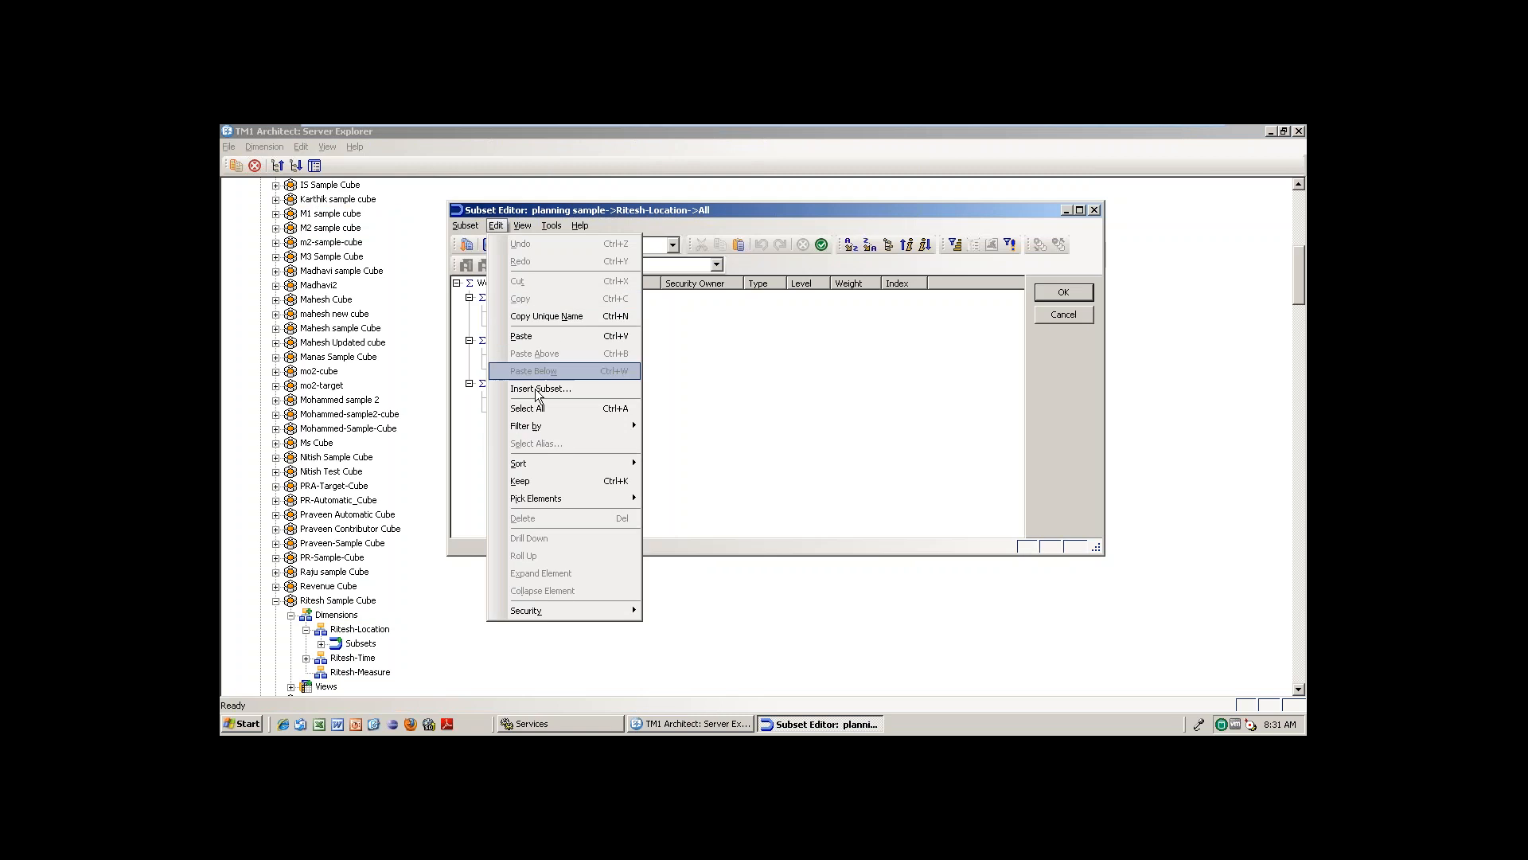
left_click(845, 327)
left_click(1062, 316)
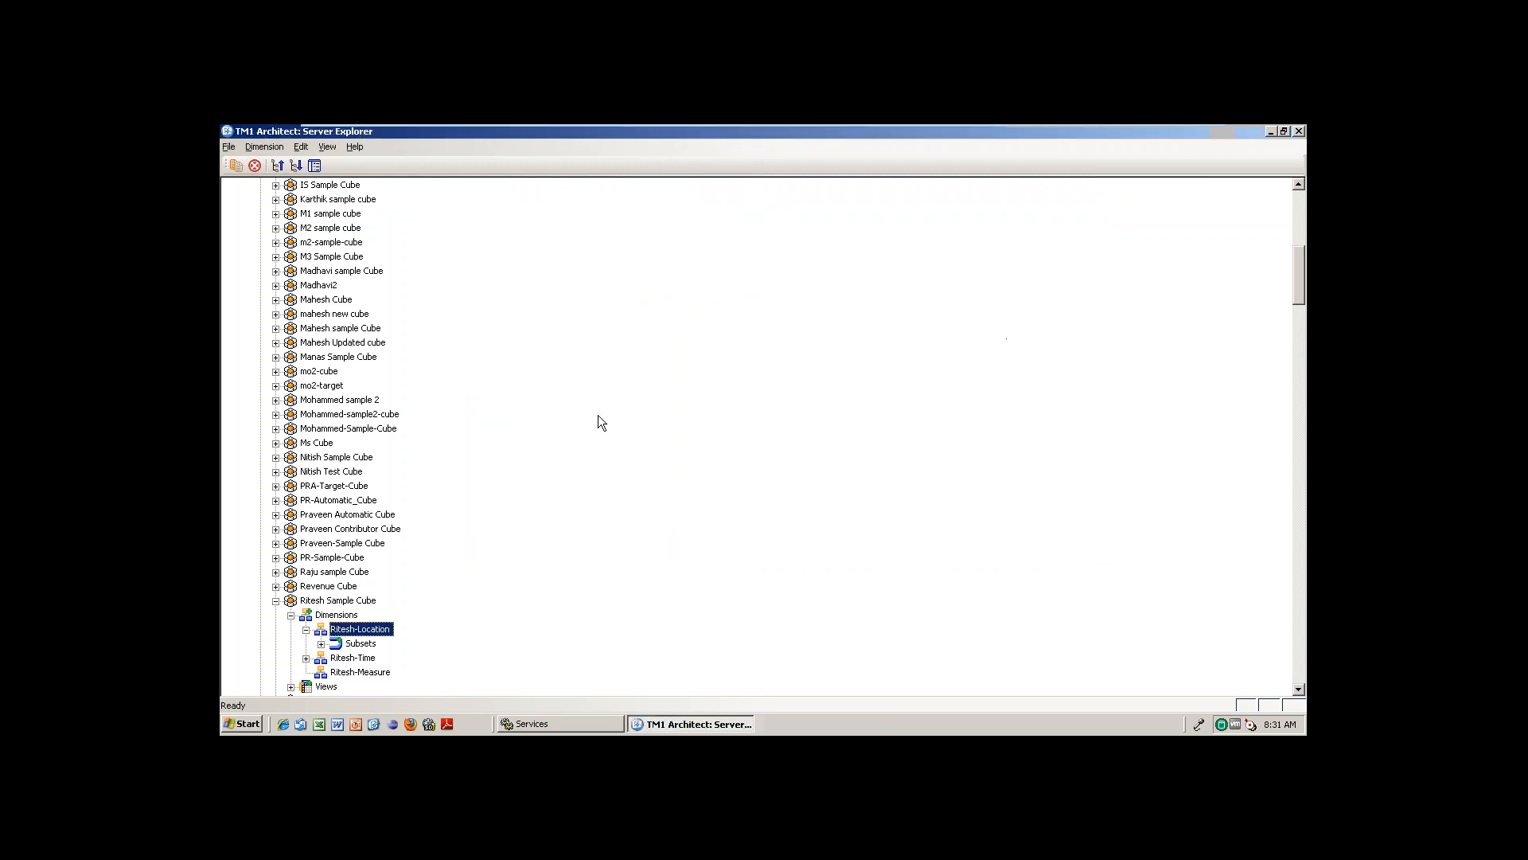
- Open the Ritesh-Location dimension editor, examine its editing commands for comparison with the subset editor, and cancel it
right_click(358, 634)
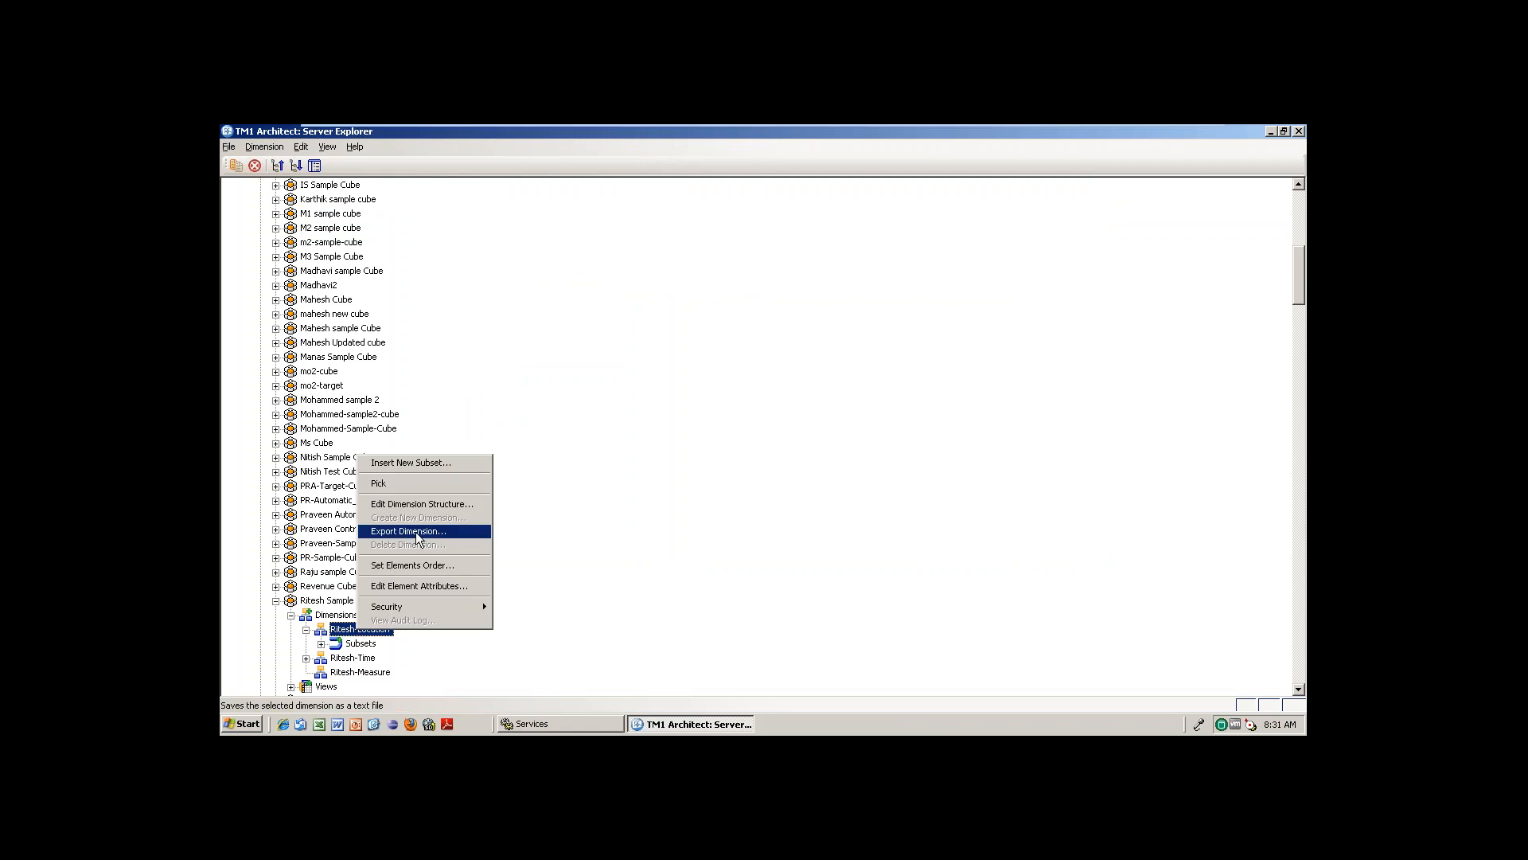
left_click(445, 503)
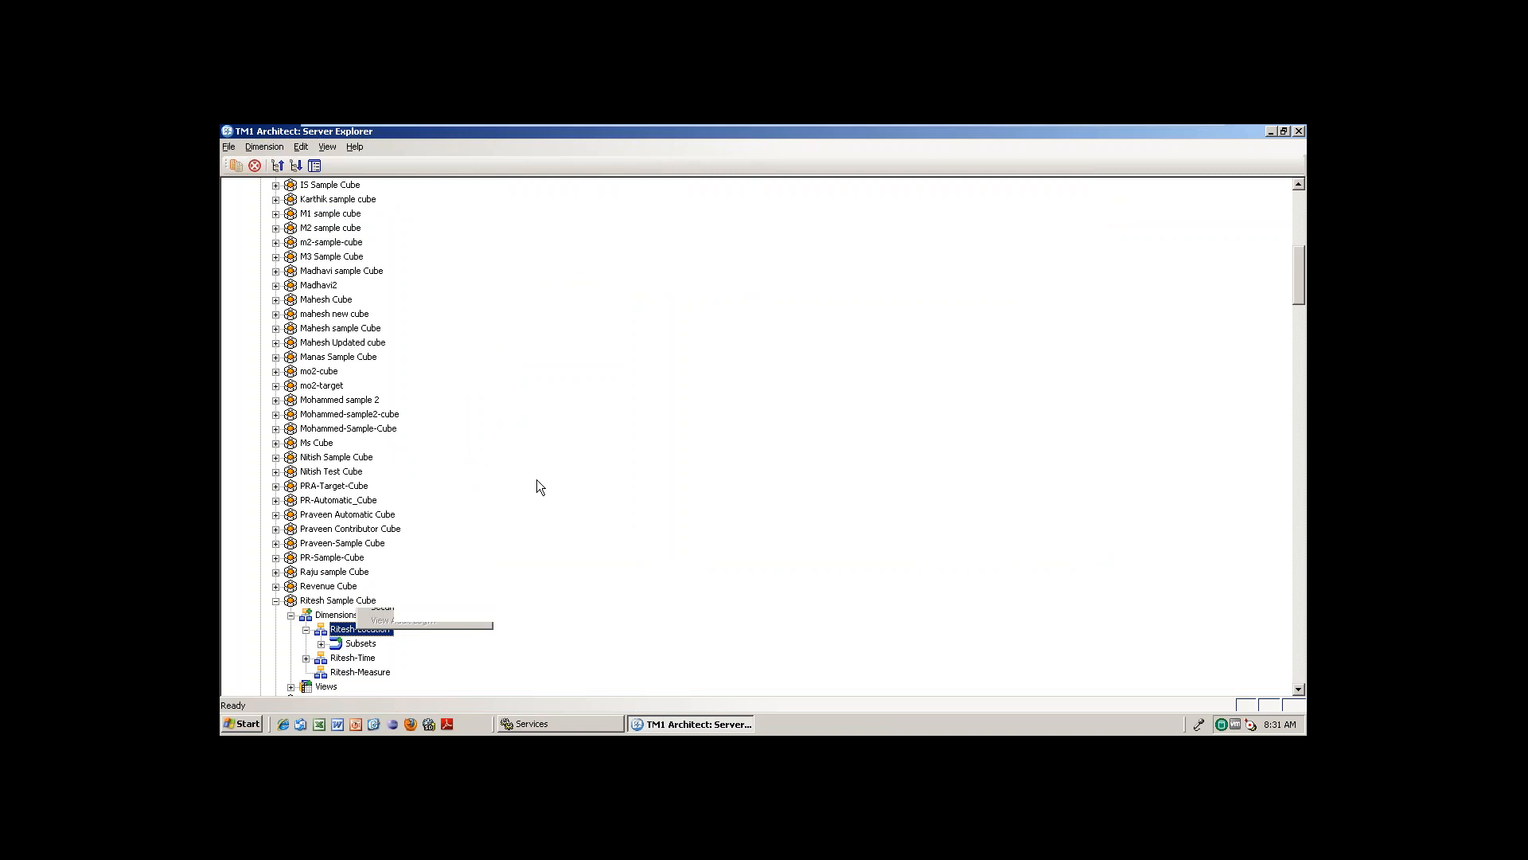
left_click(508, 226)
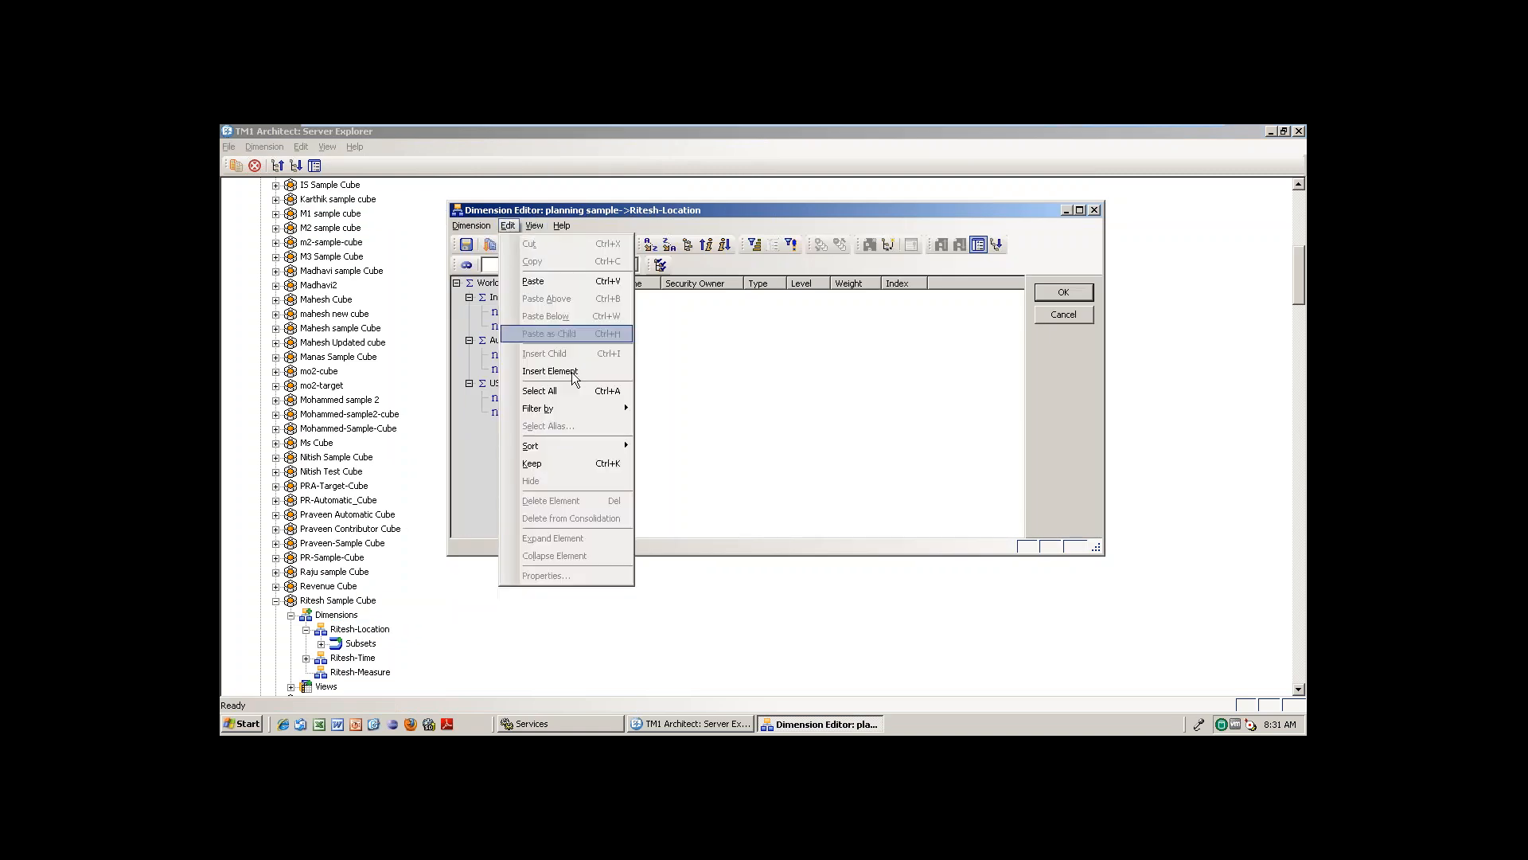
left_click(724, 368)
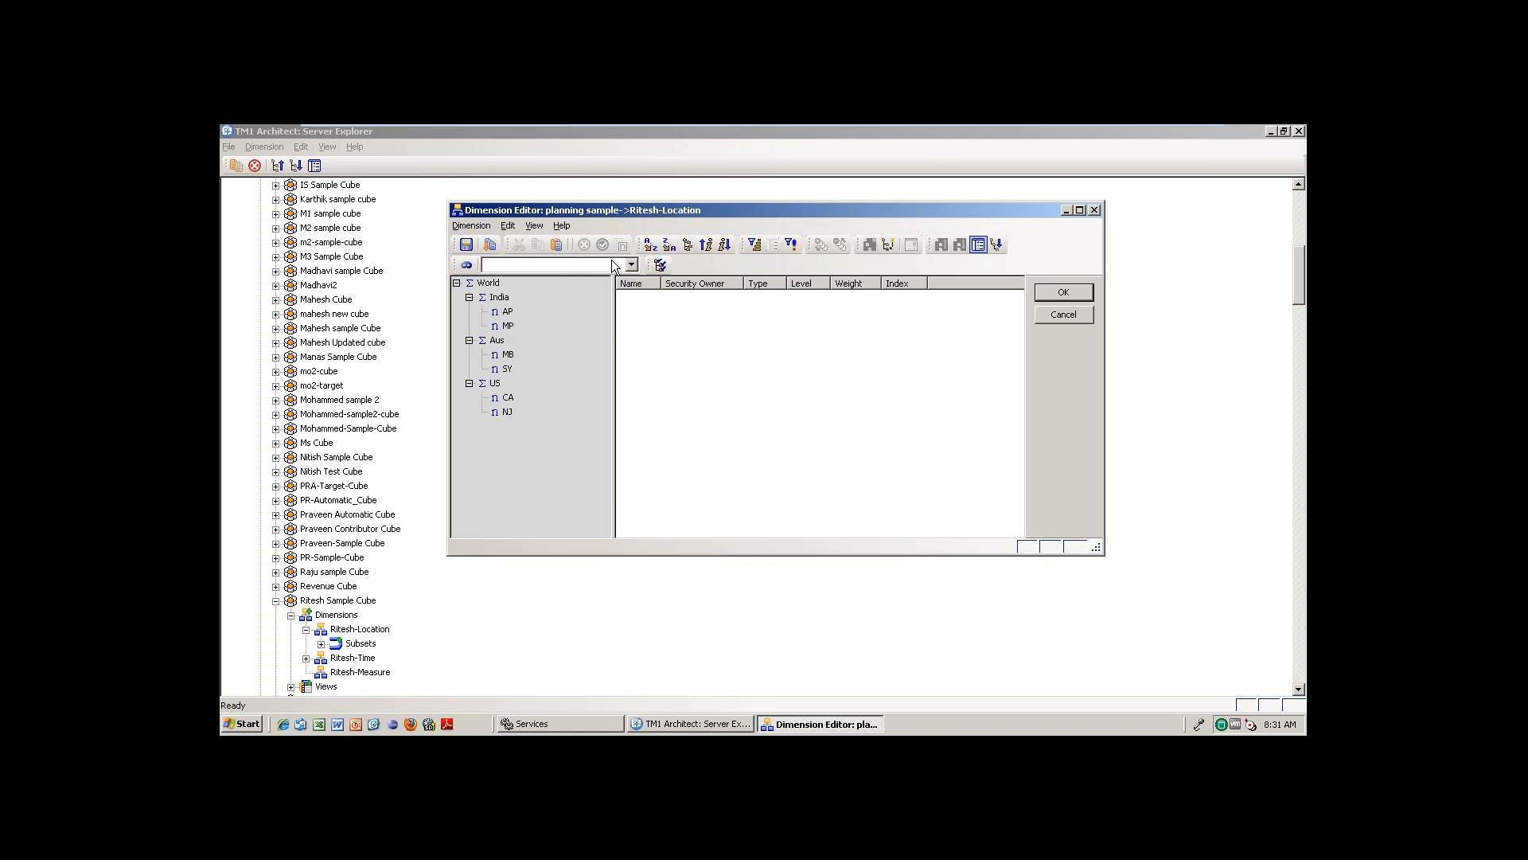
left_click(1063, 314)
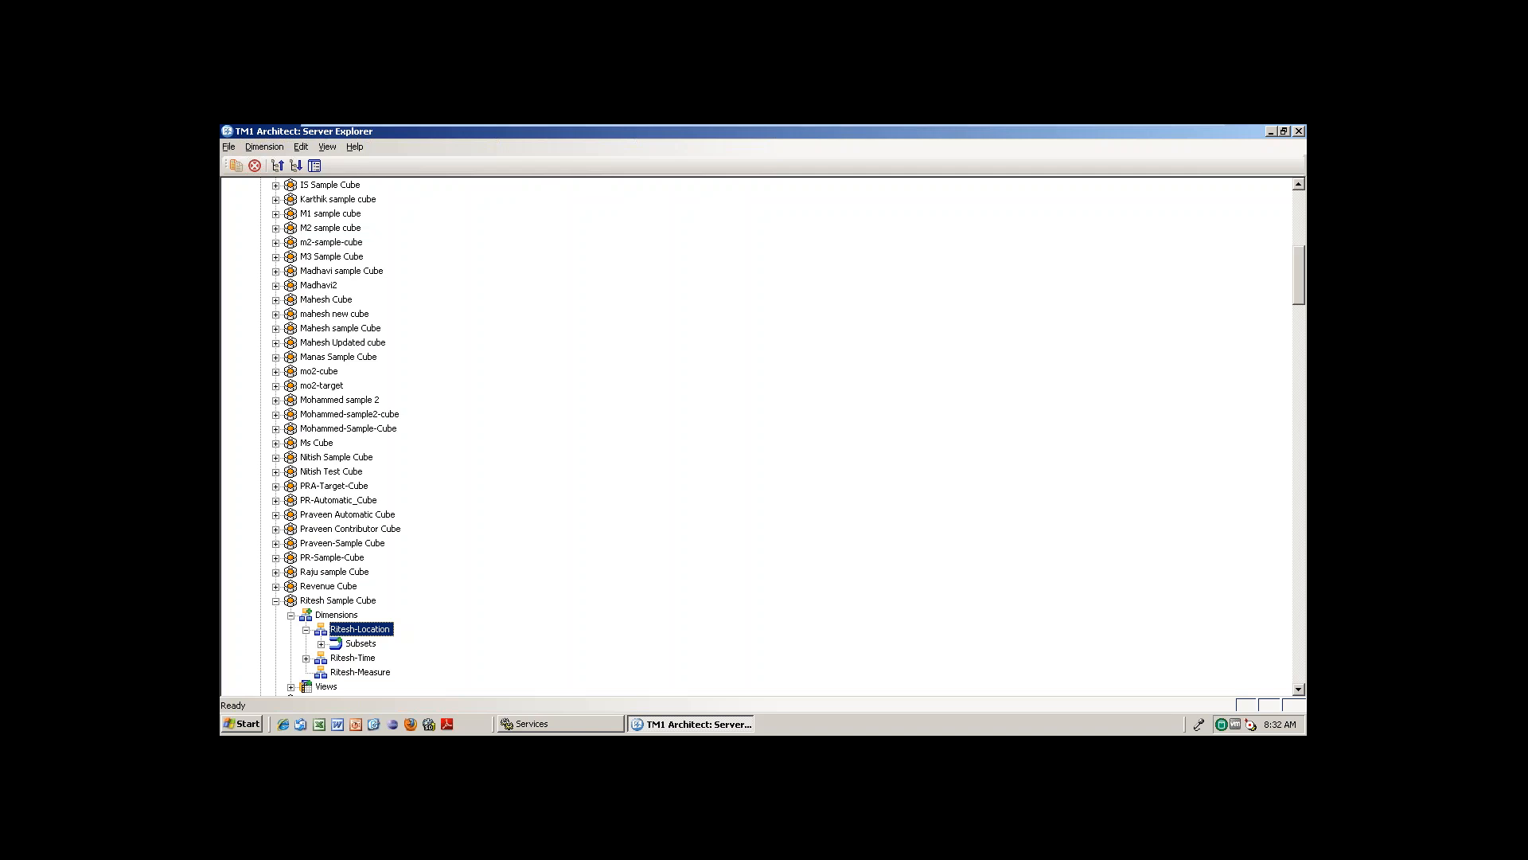
- Collapse the Ritesh-Location dimension under Ritesh Sample Cube and select it
left_click(1298, 689)
left_click(1299, 689)
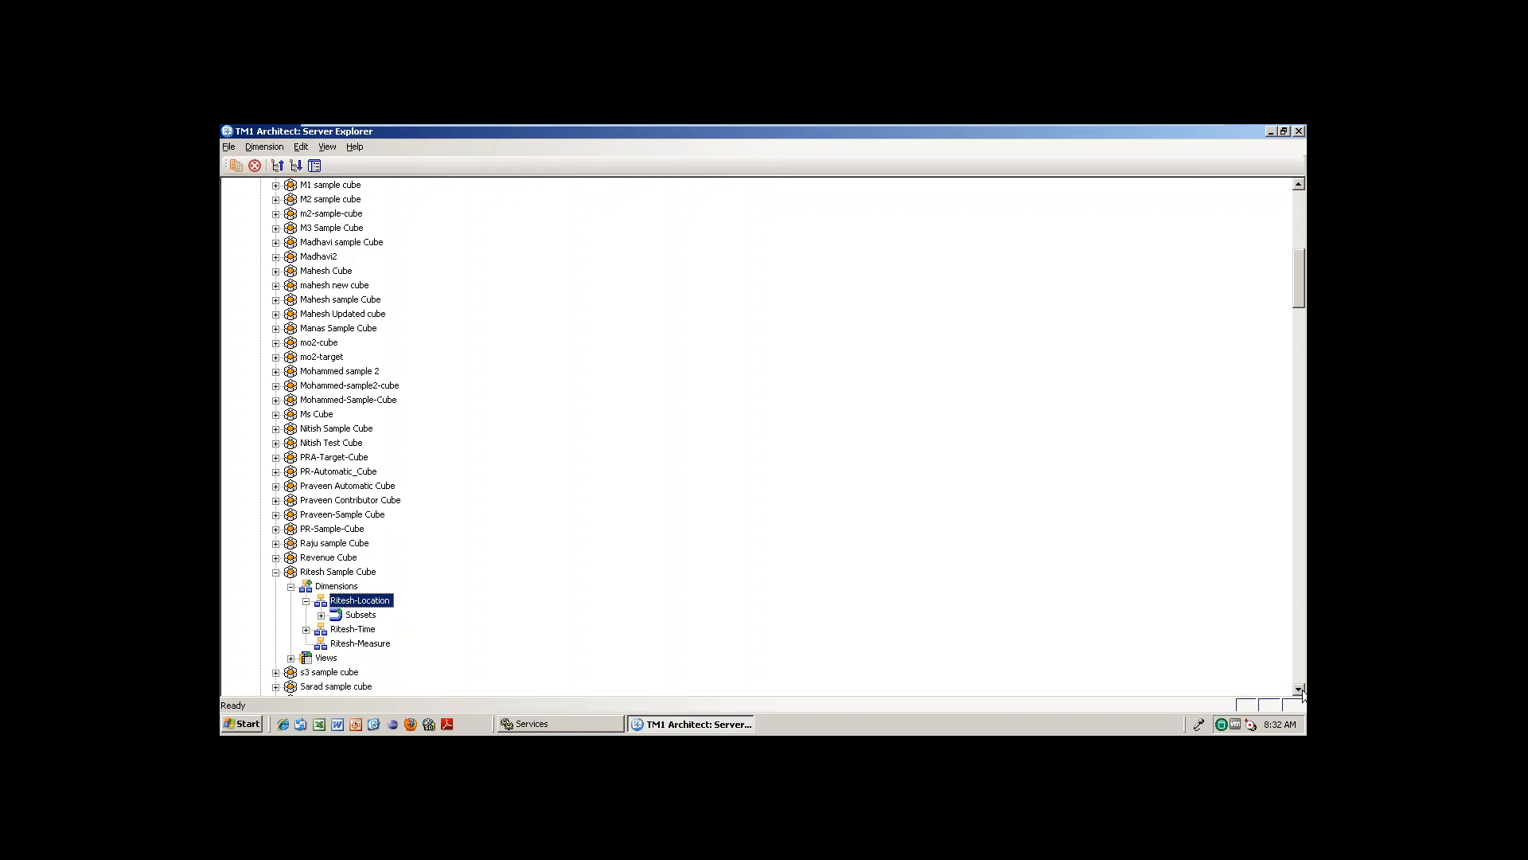
left_click(1298, 690)
left_click(1299, 689)
left_click(1299, 689)
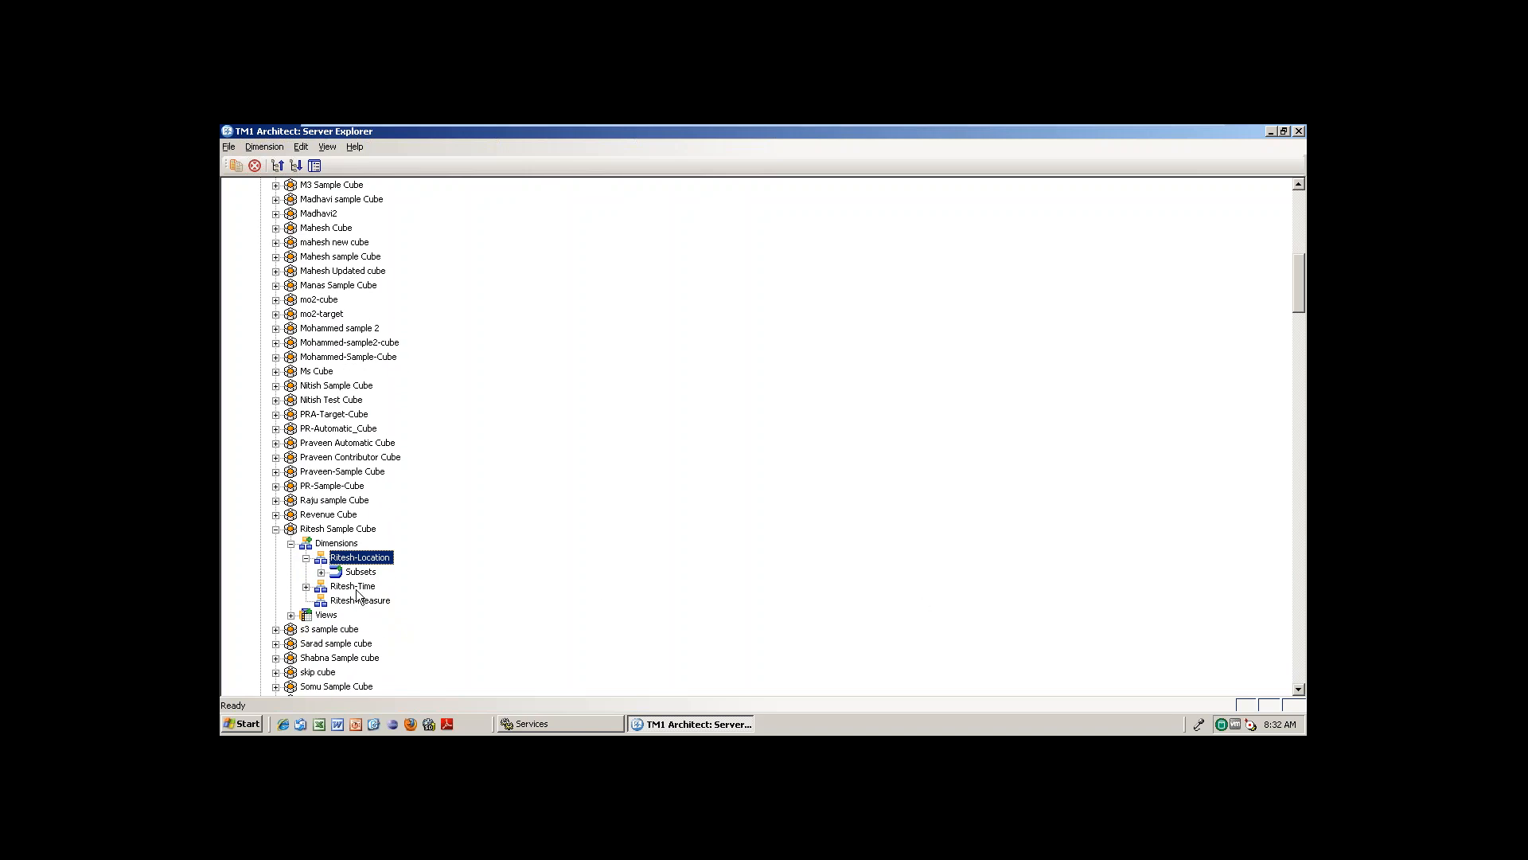
left_click(345, 530)
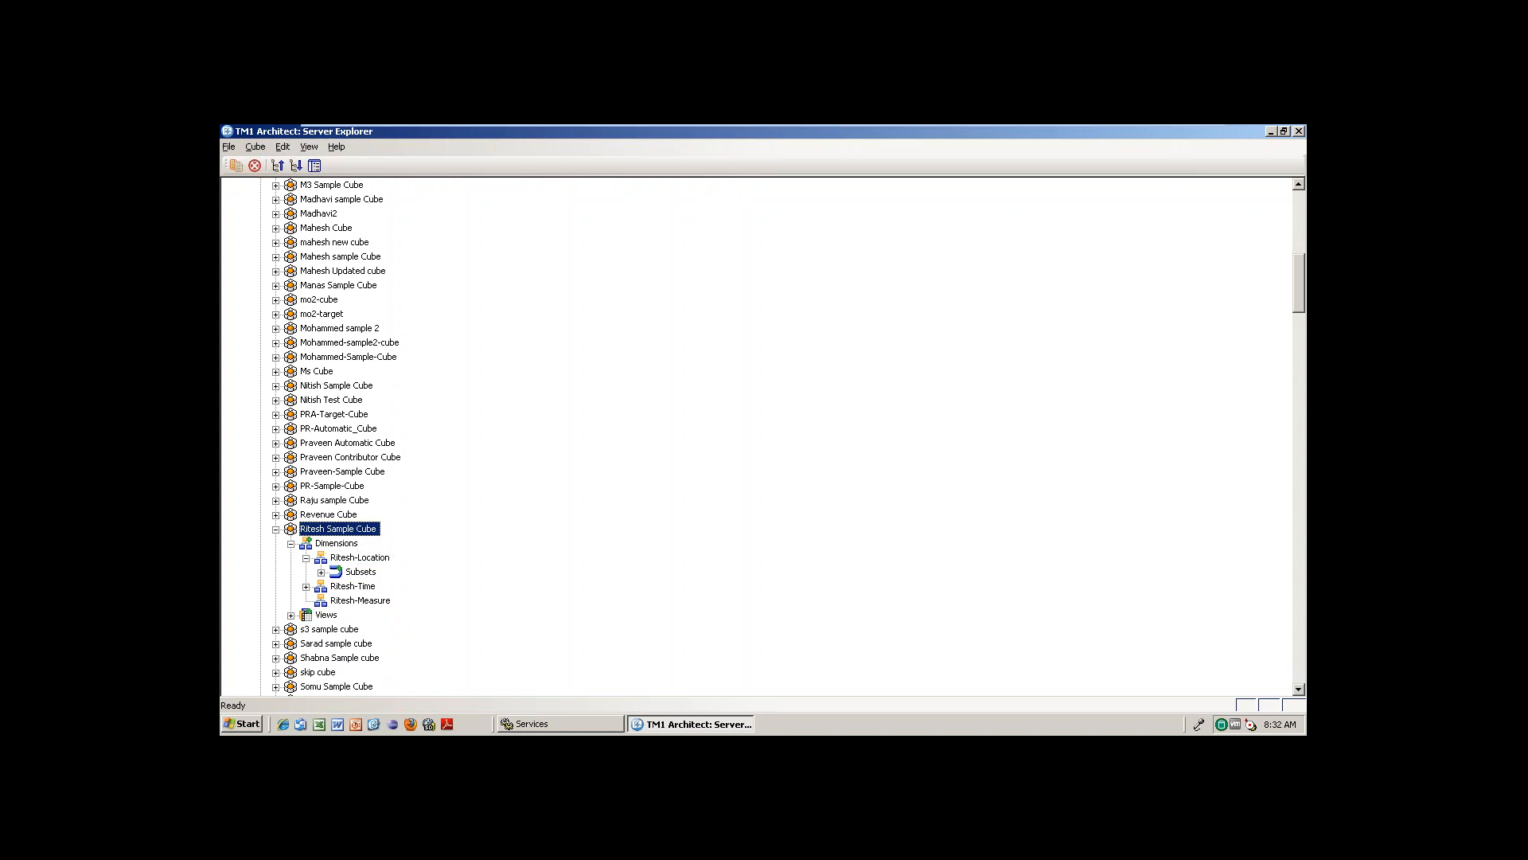
left_click(305, 558)
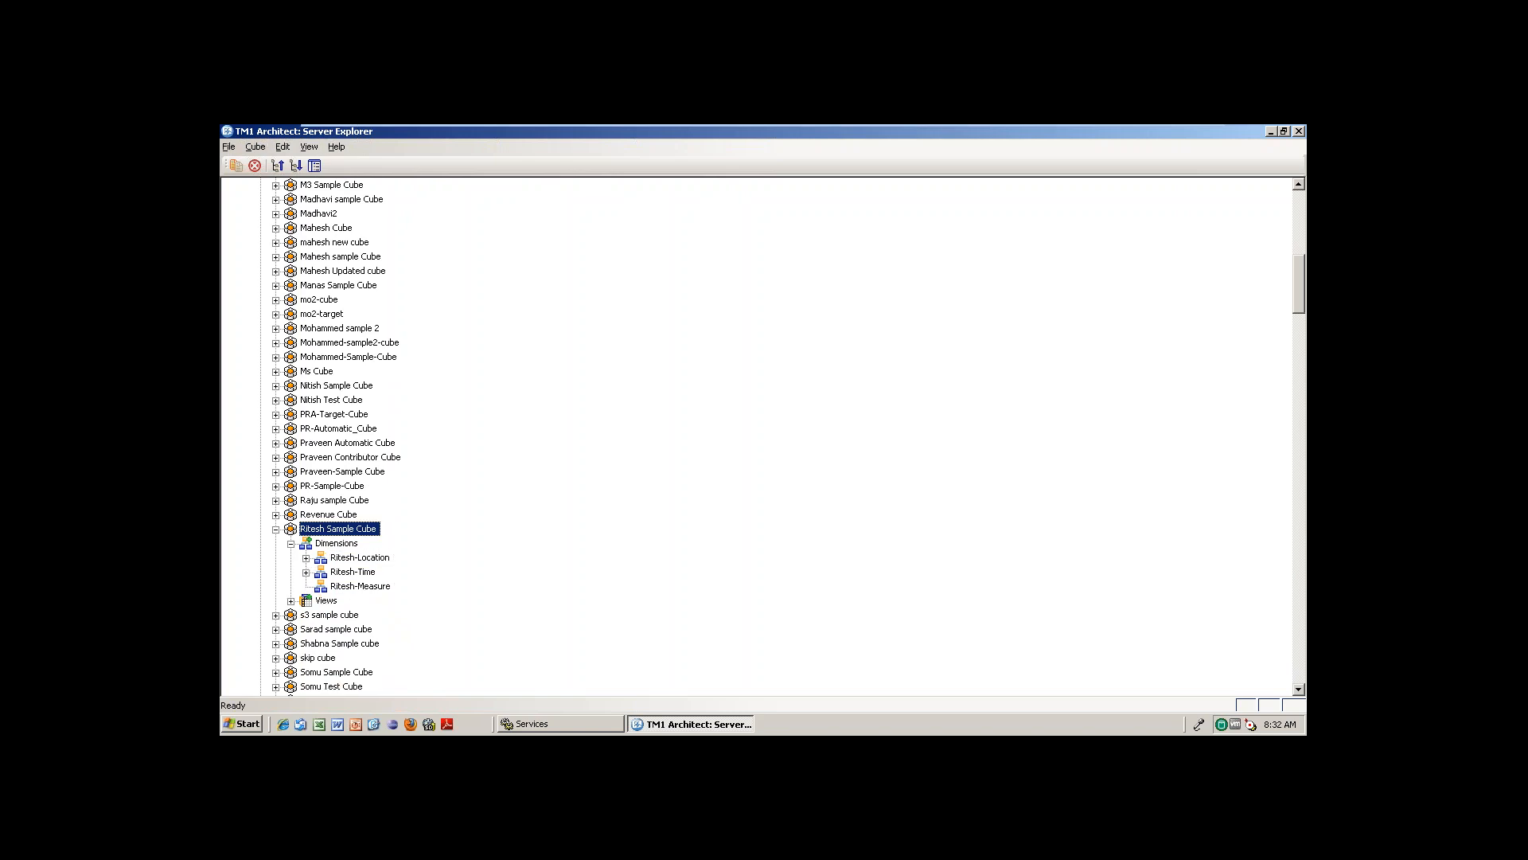
left_click(360, 559)
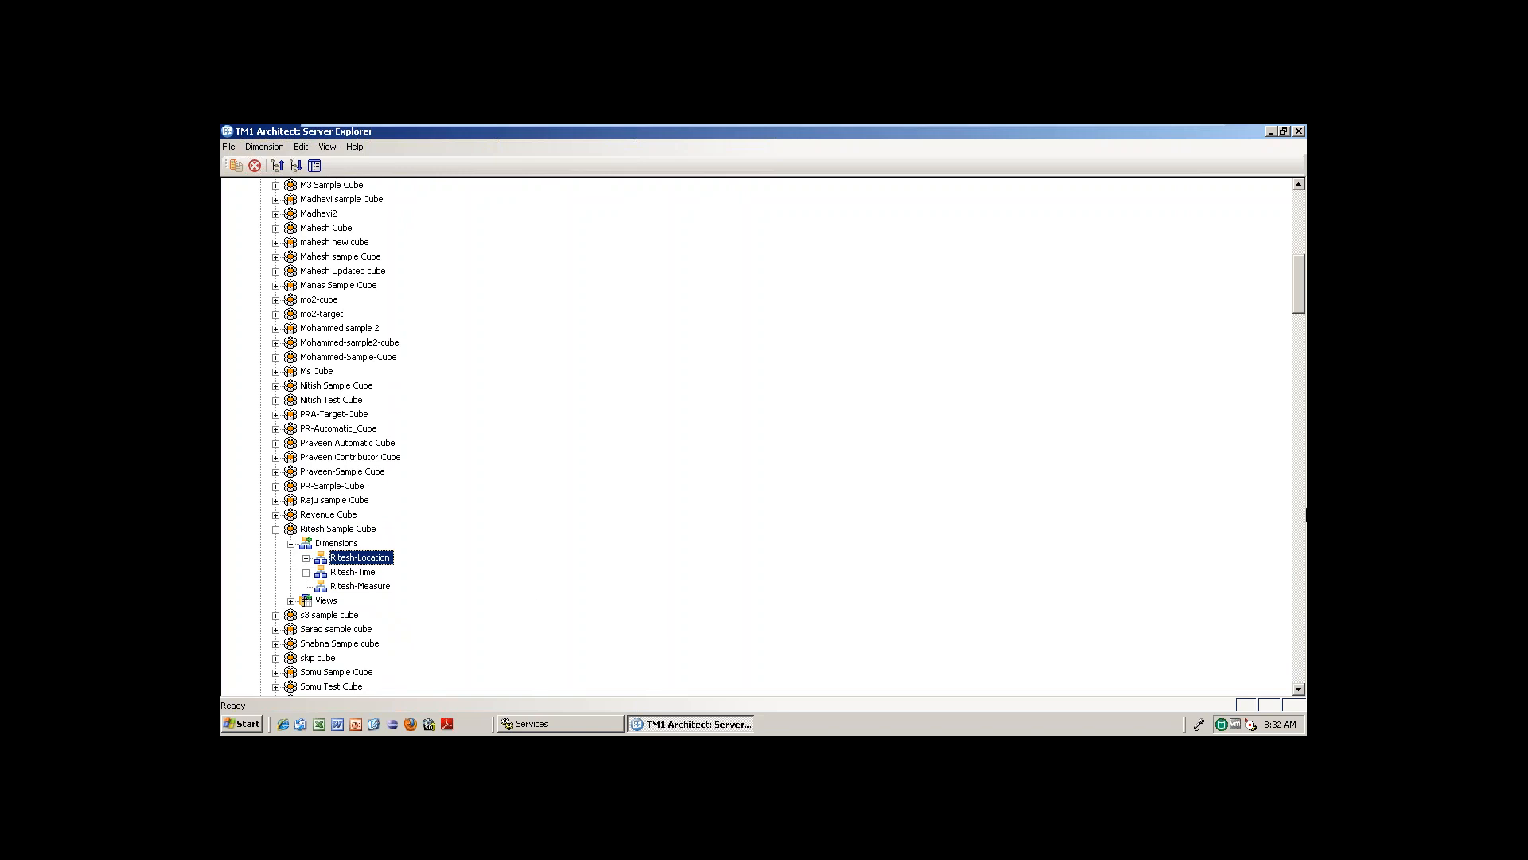
- Go to the server-wide Dimensions list and select the 1Measure dimension in it
left_click_drag(1301, 271, 1299, 341)
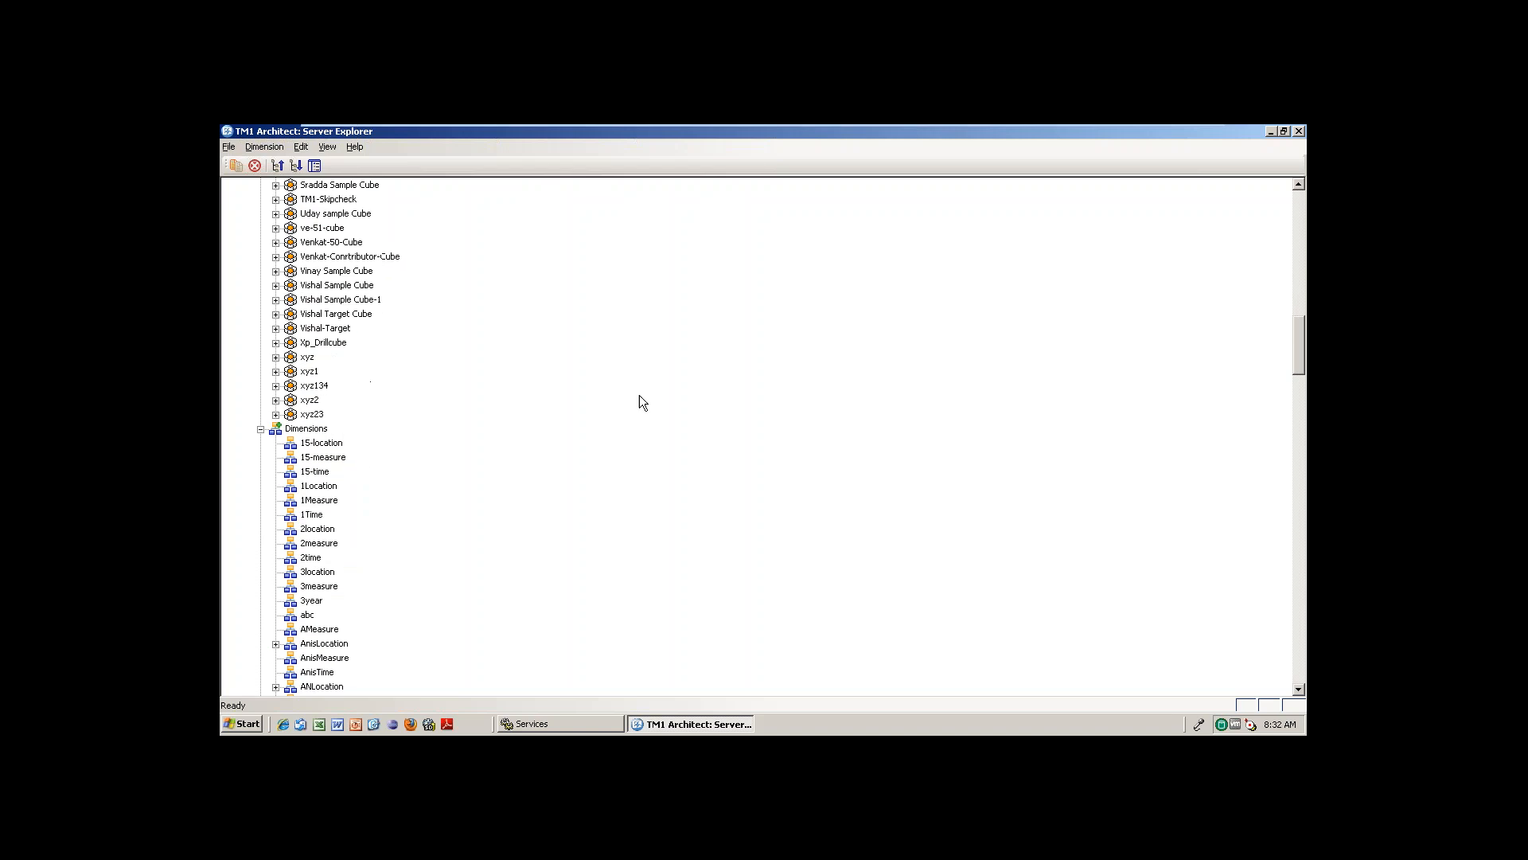
left_click(307, 428)
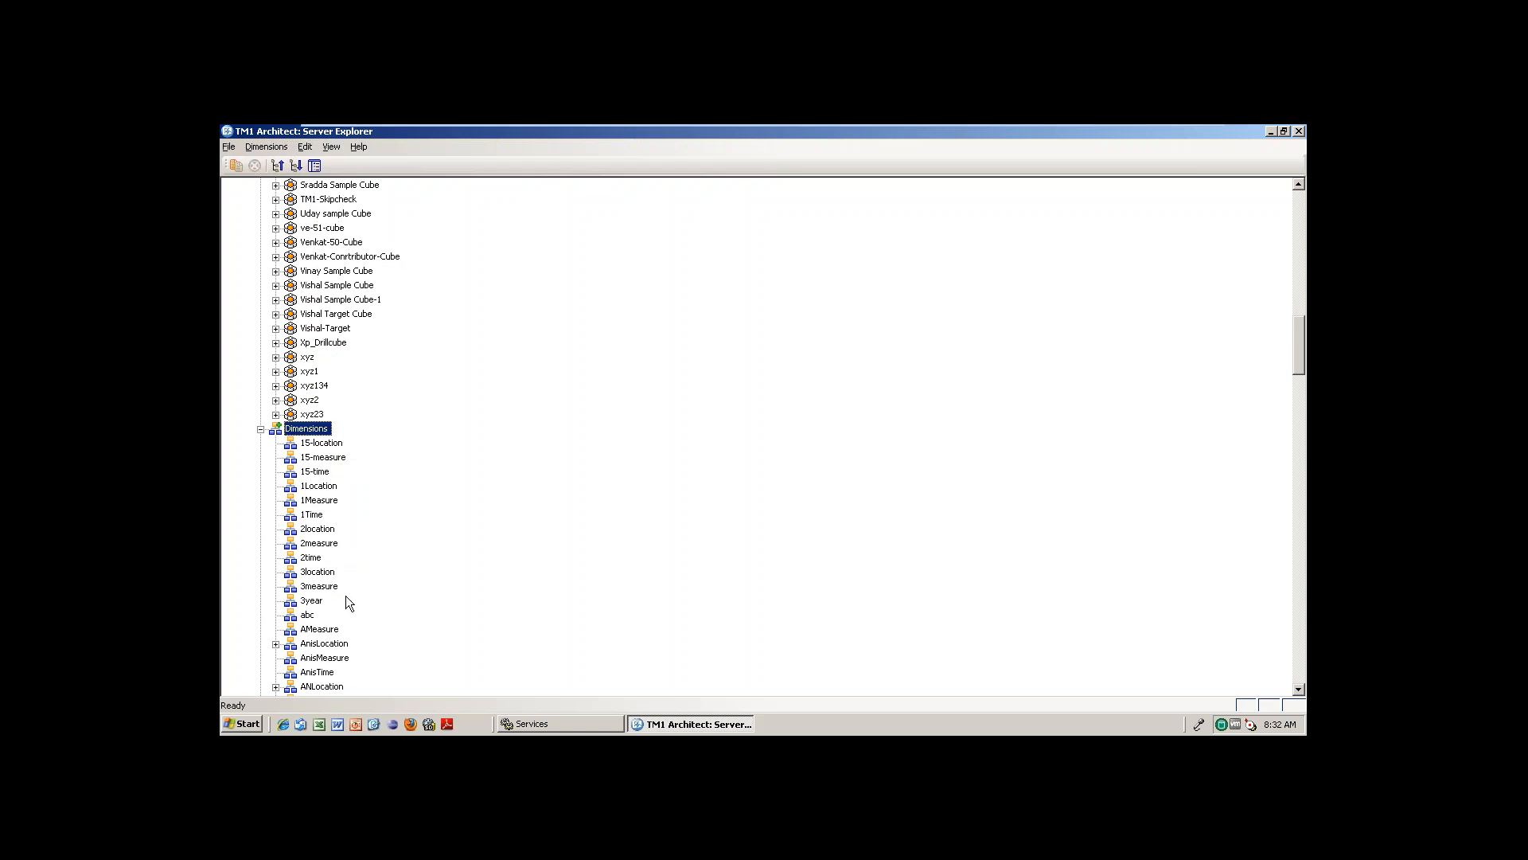
left_click(312, 500)
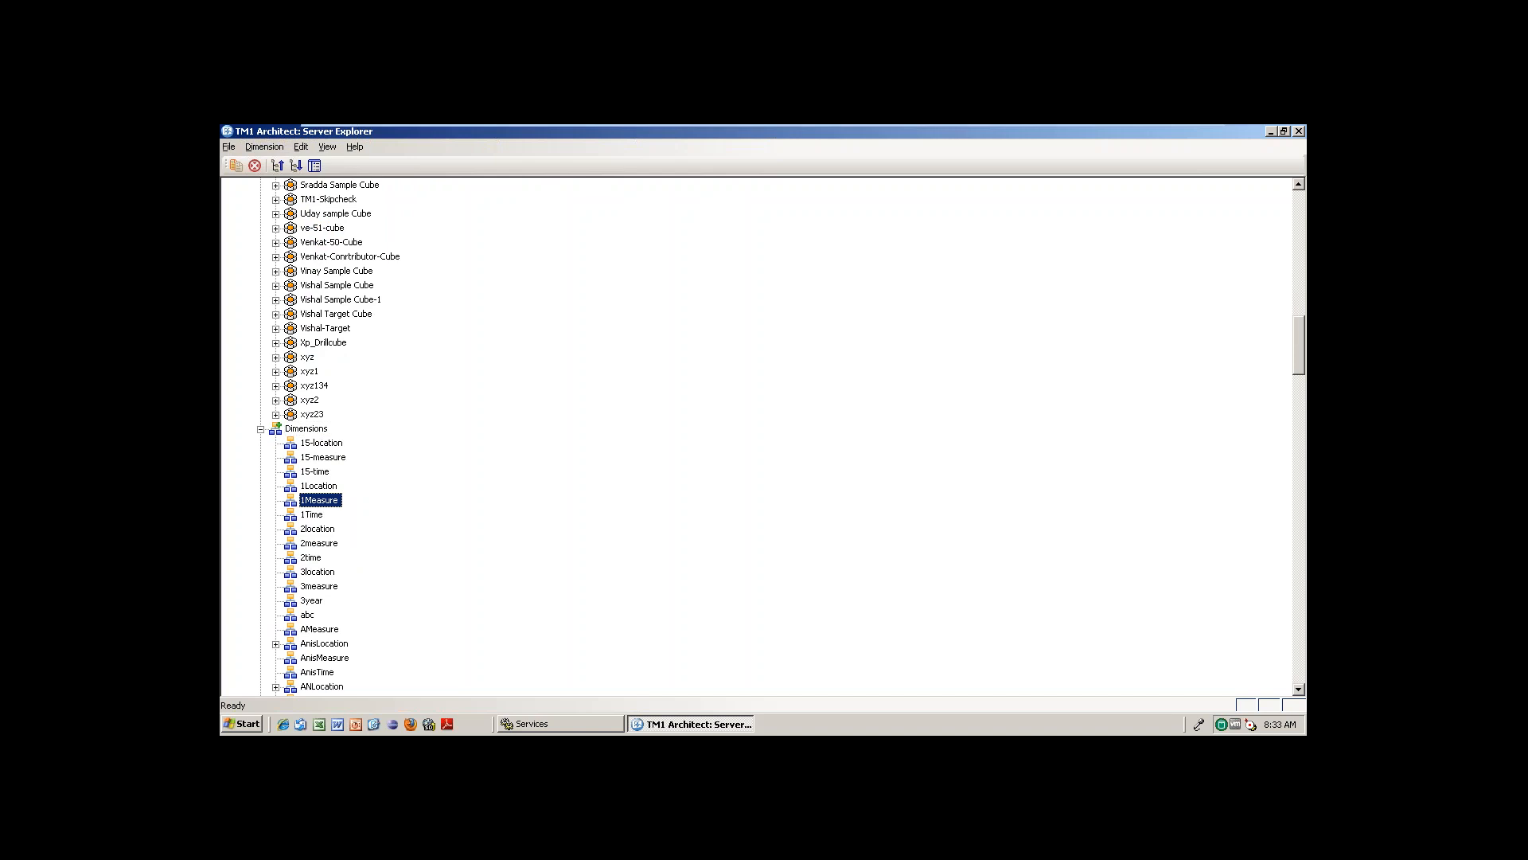
- Select Ritesh-Time under Ritesh Sample Cube and collapse the server-wide Dimensions list
left_click(1296, 216)
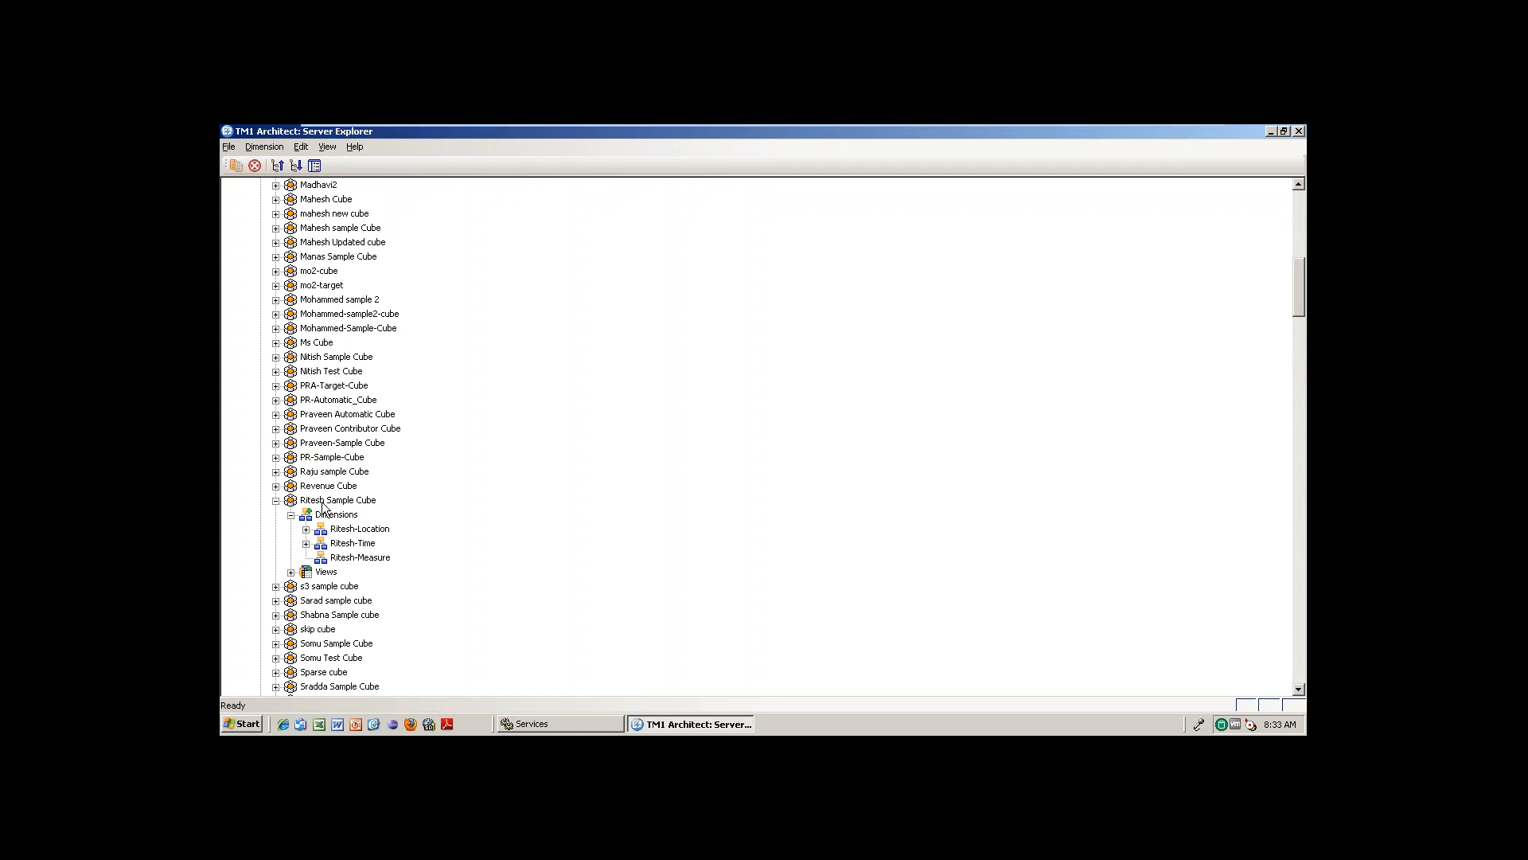
left_click(352, 543)
left_click_drag(1300, 319, 1298, 373)
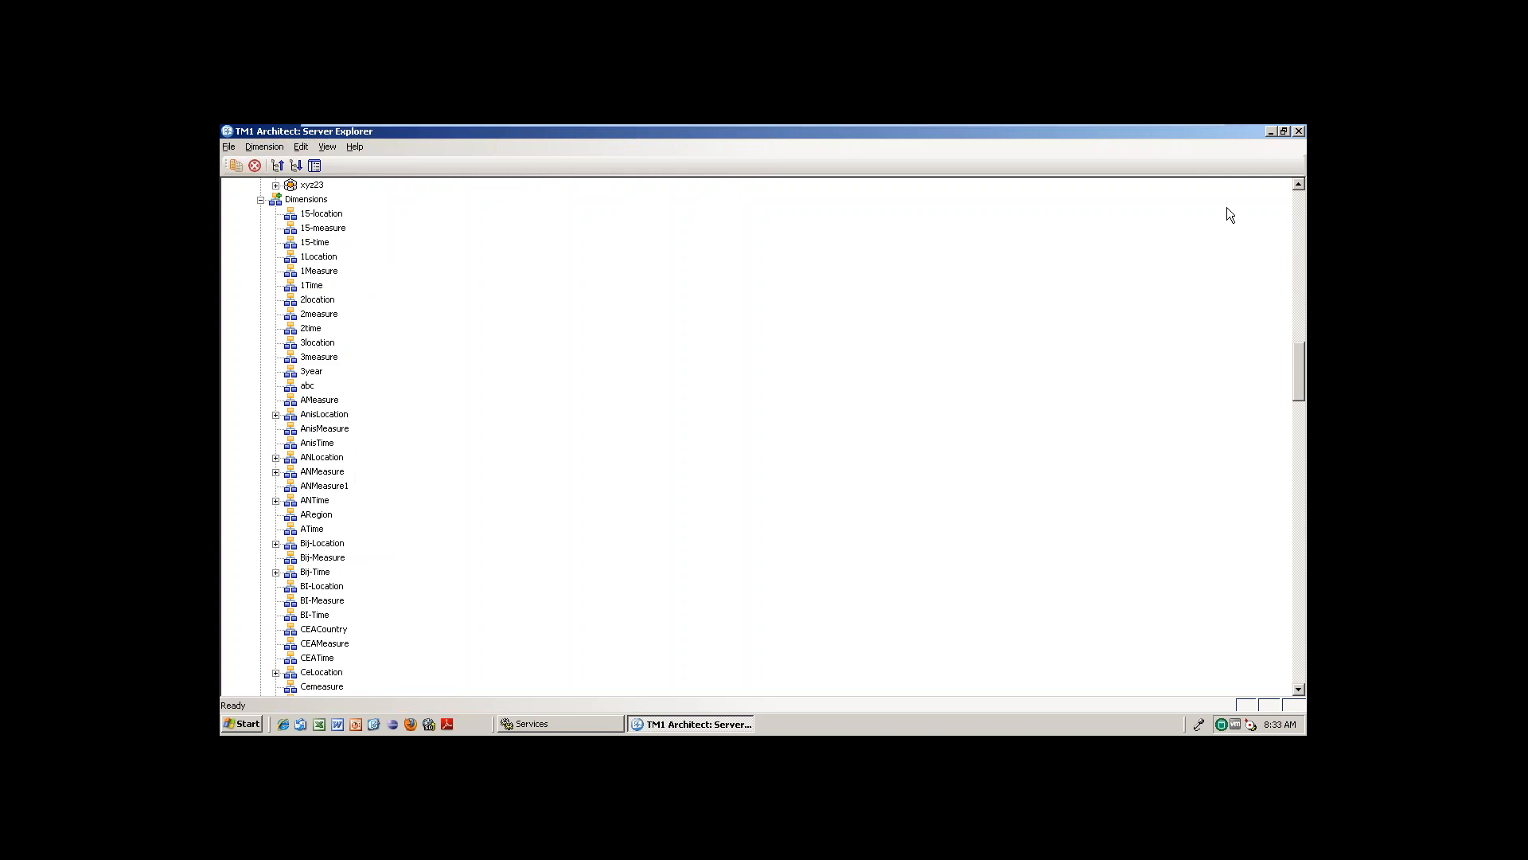
left_click(261, 200)
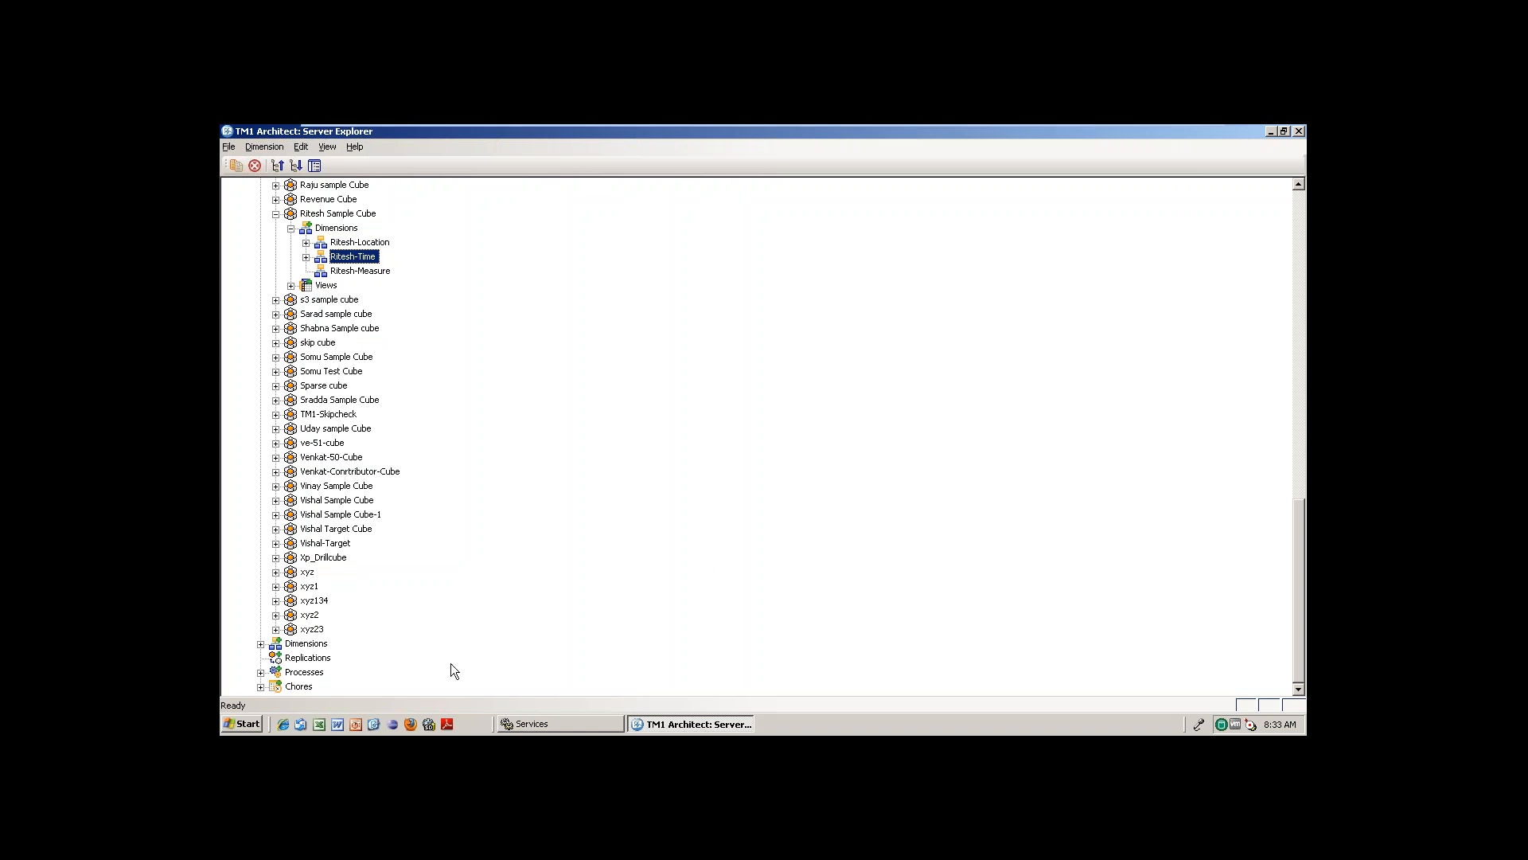
- Try to delete the Ritesh-Time dimension from the server-wide Dimensions list
left_click(261, 644)
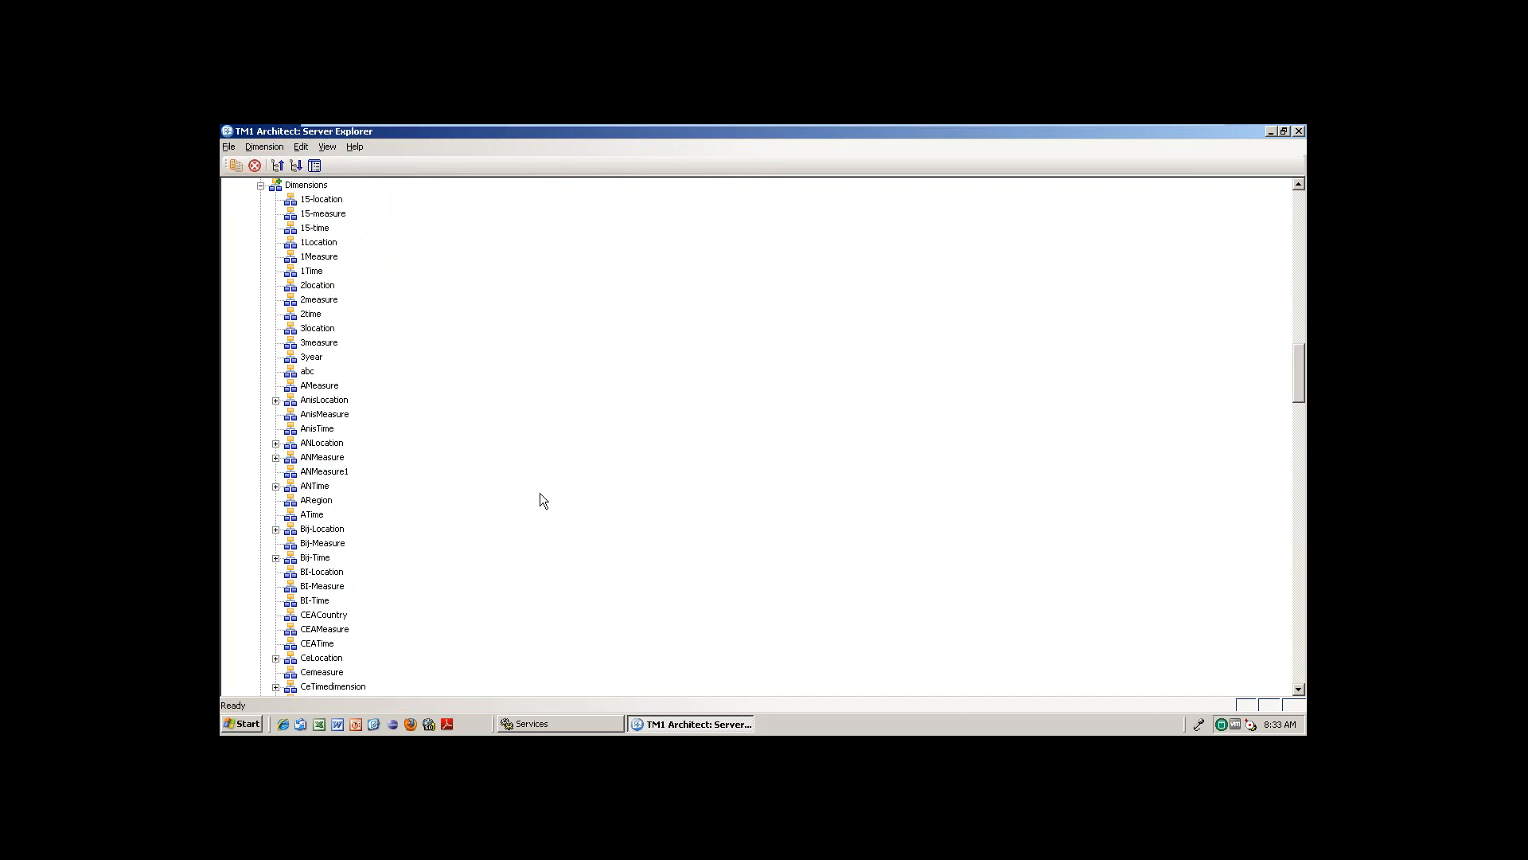
left_click_drag(1297, 371, 1305, 566)
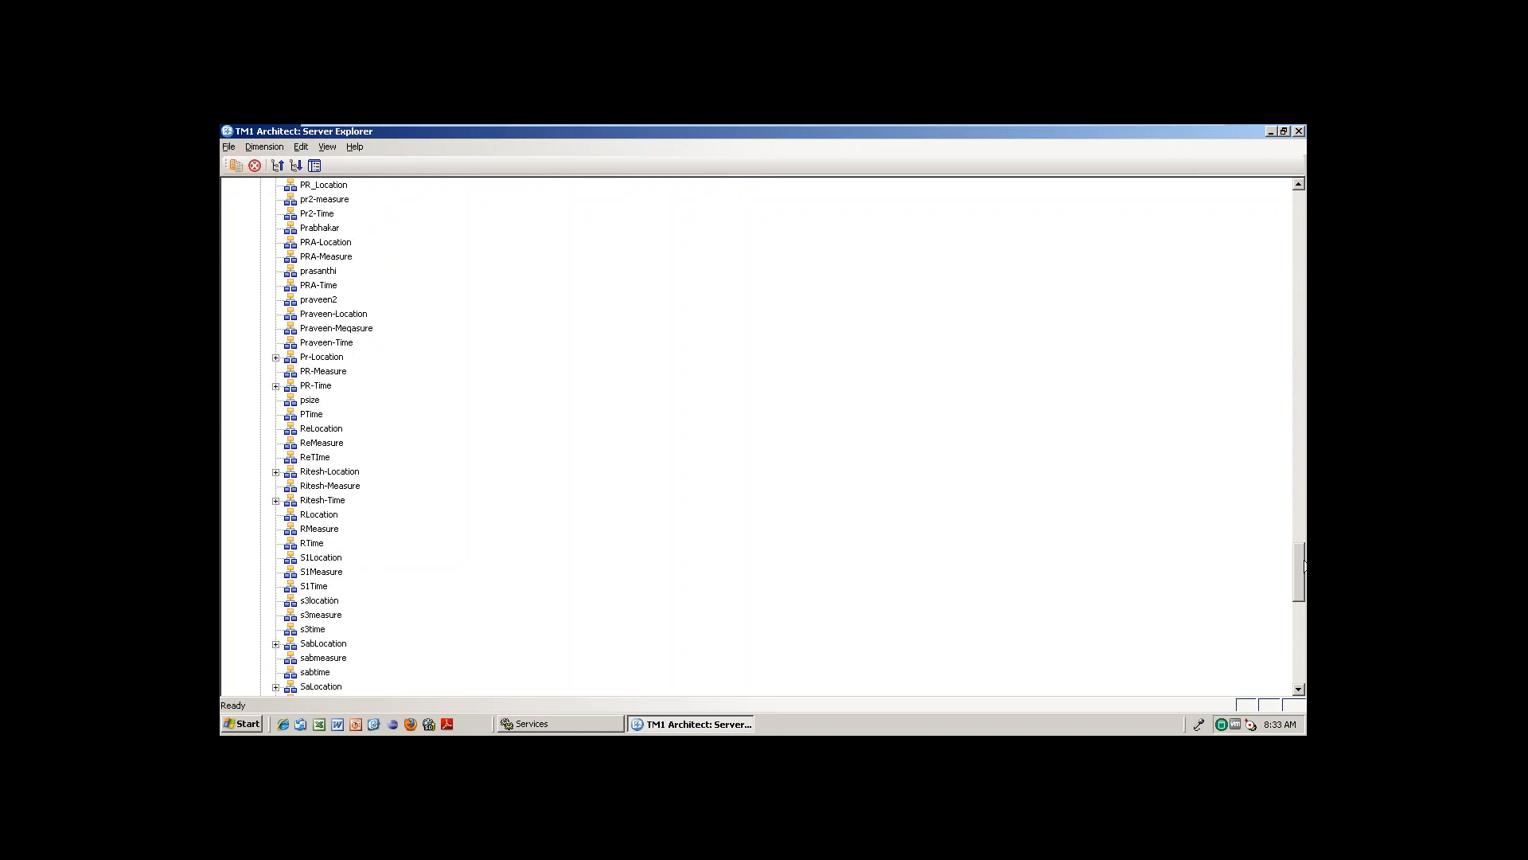
left_click(340, 499)
right_click(340, 500)
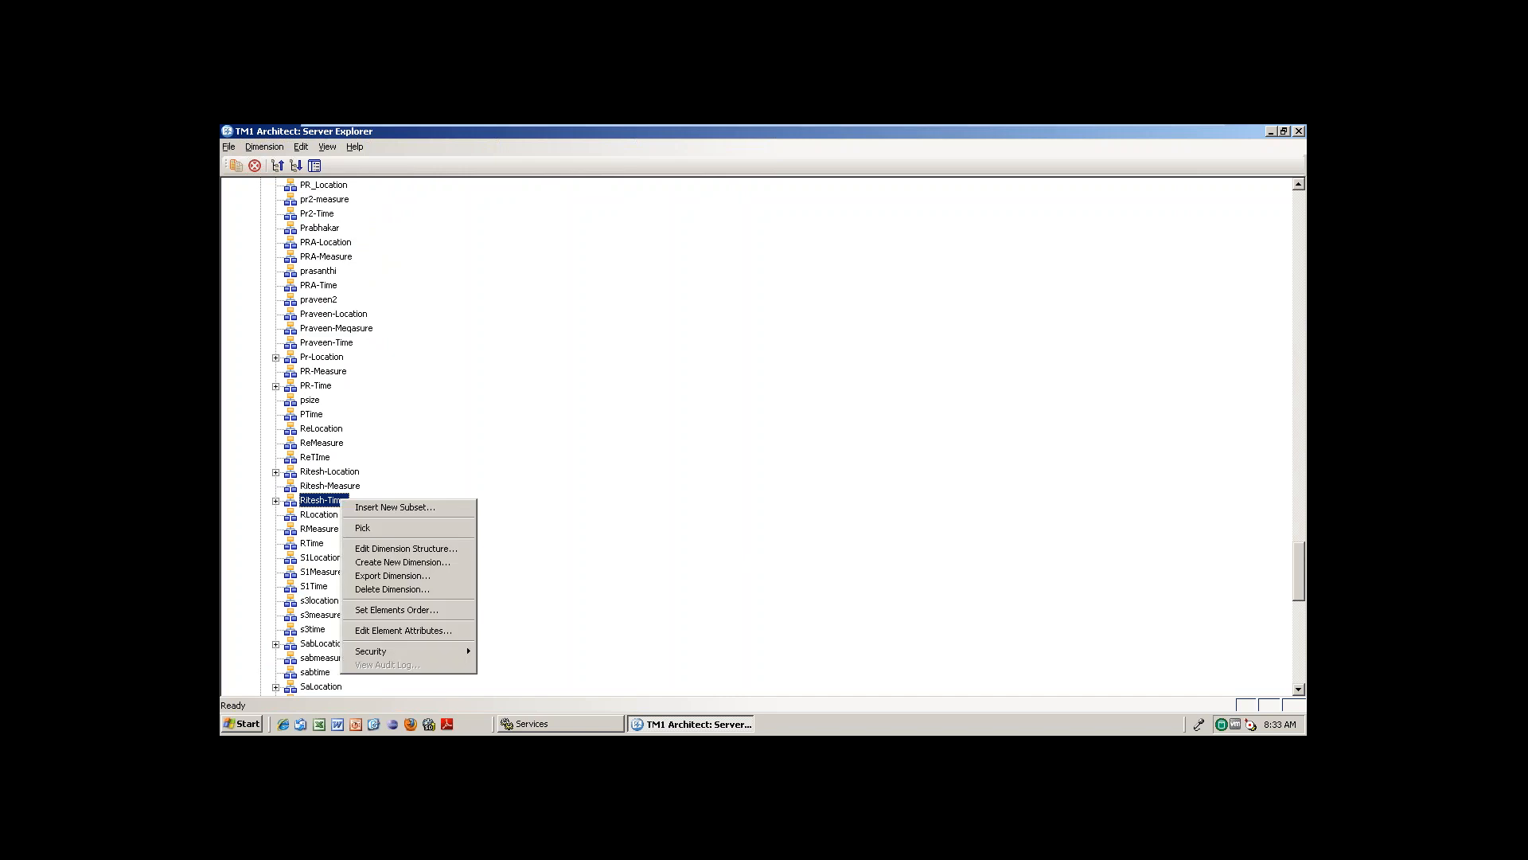
left_click(393, 589)
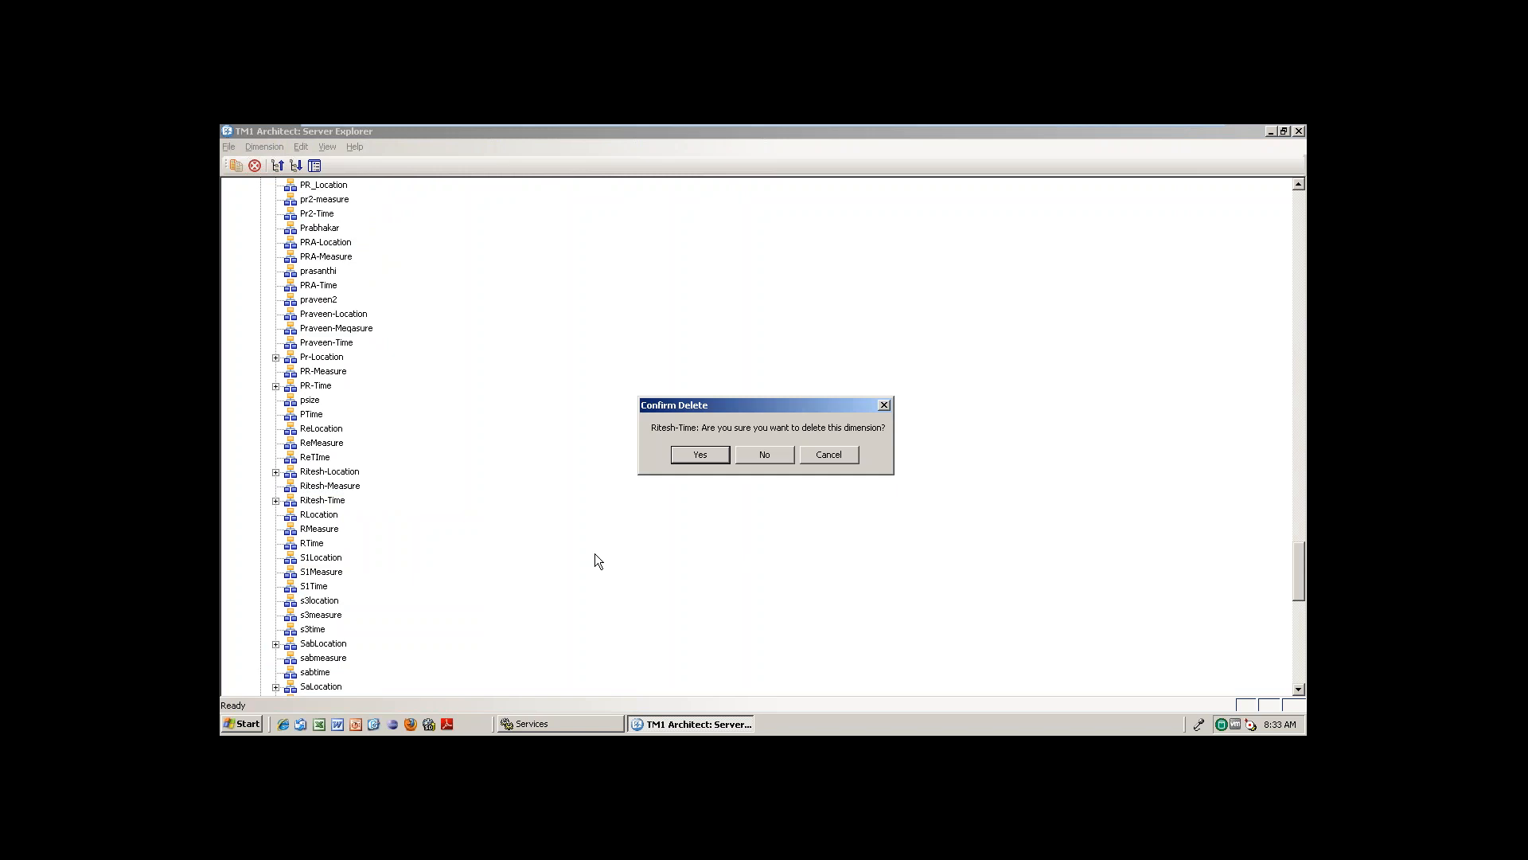
left_click(709, 455)
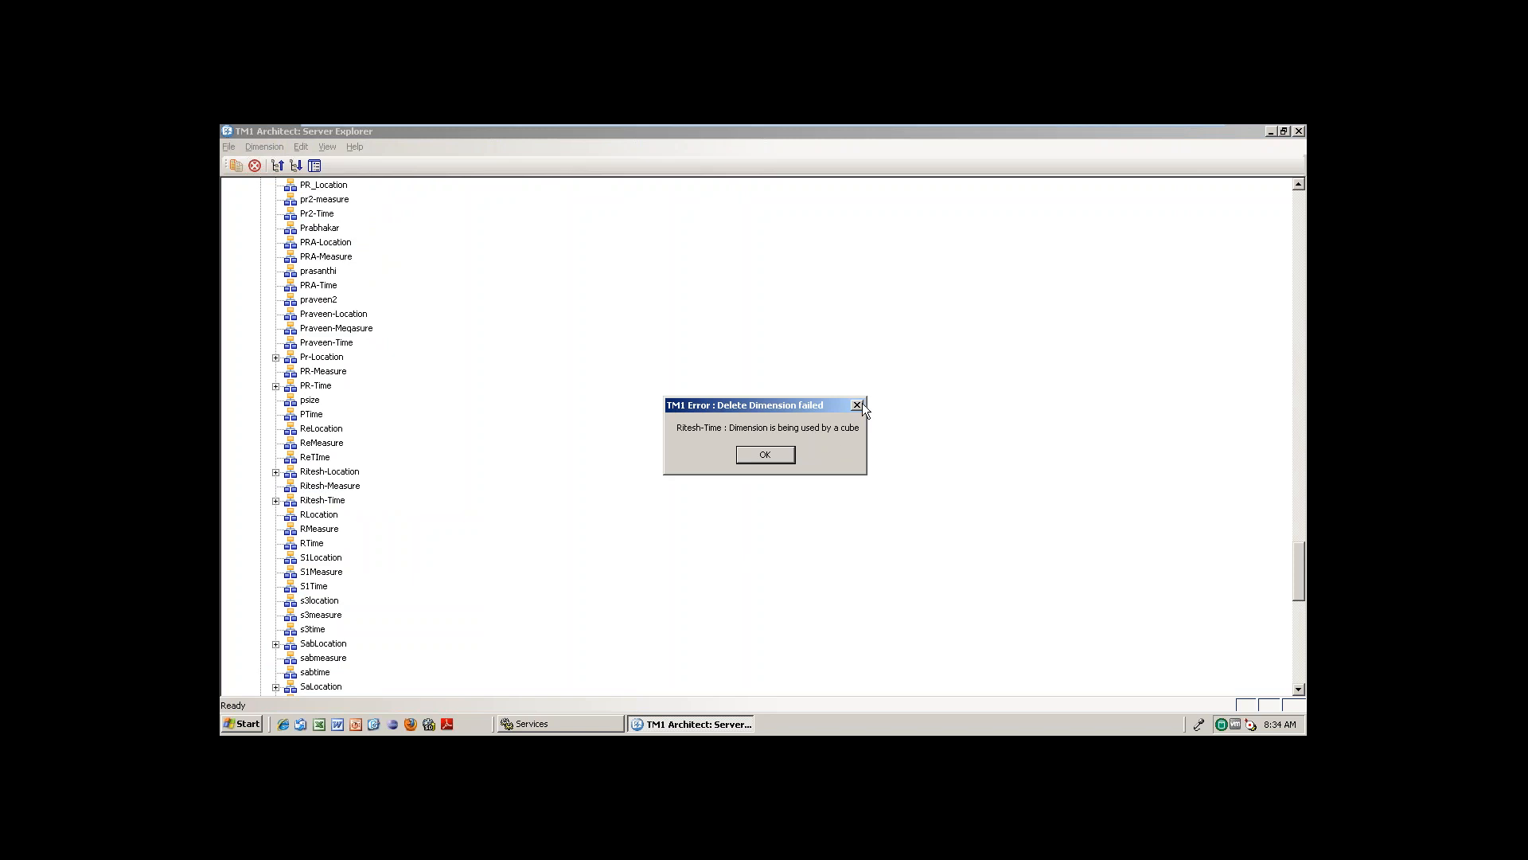
left_click(779, 456)
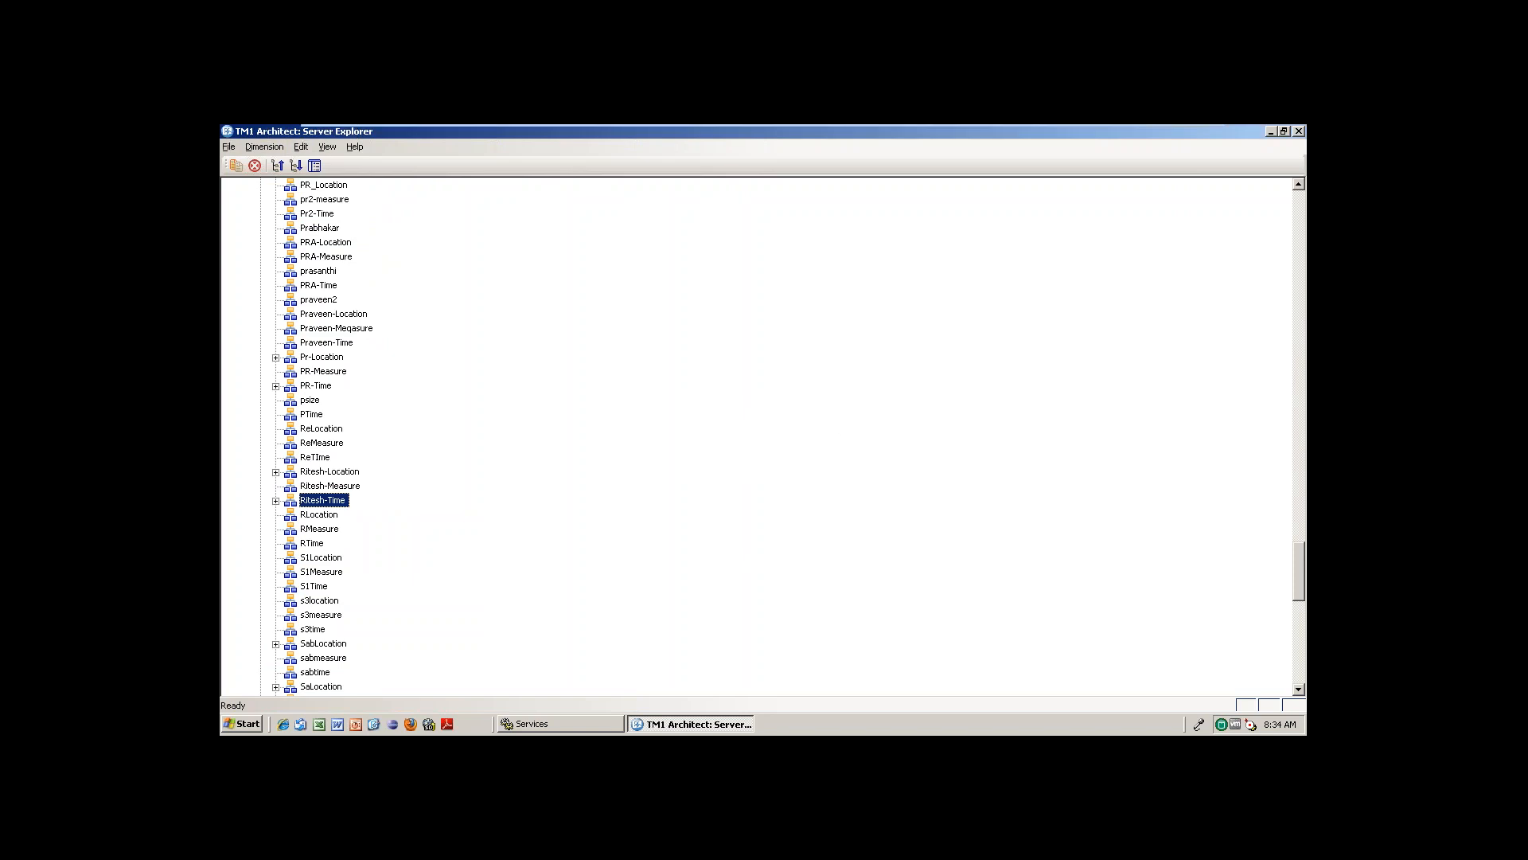
- Examine the commands available for Ritesh Sample Cube and for its Ritesh-Location dimension
double_click(1299, 187)
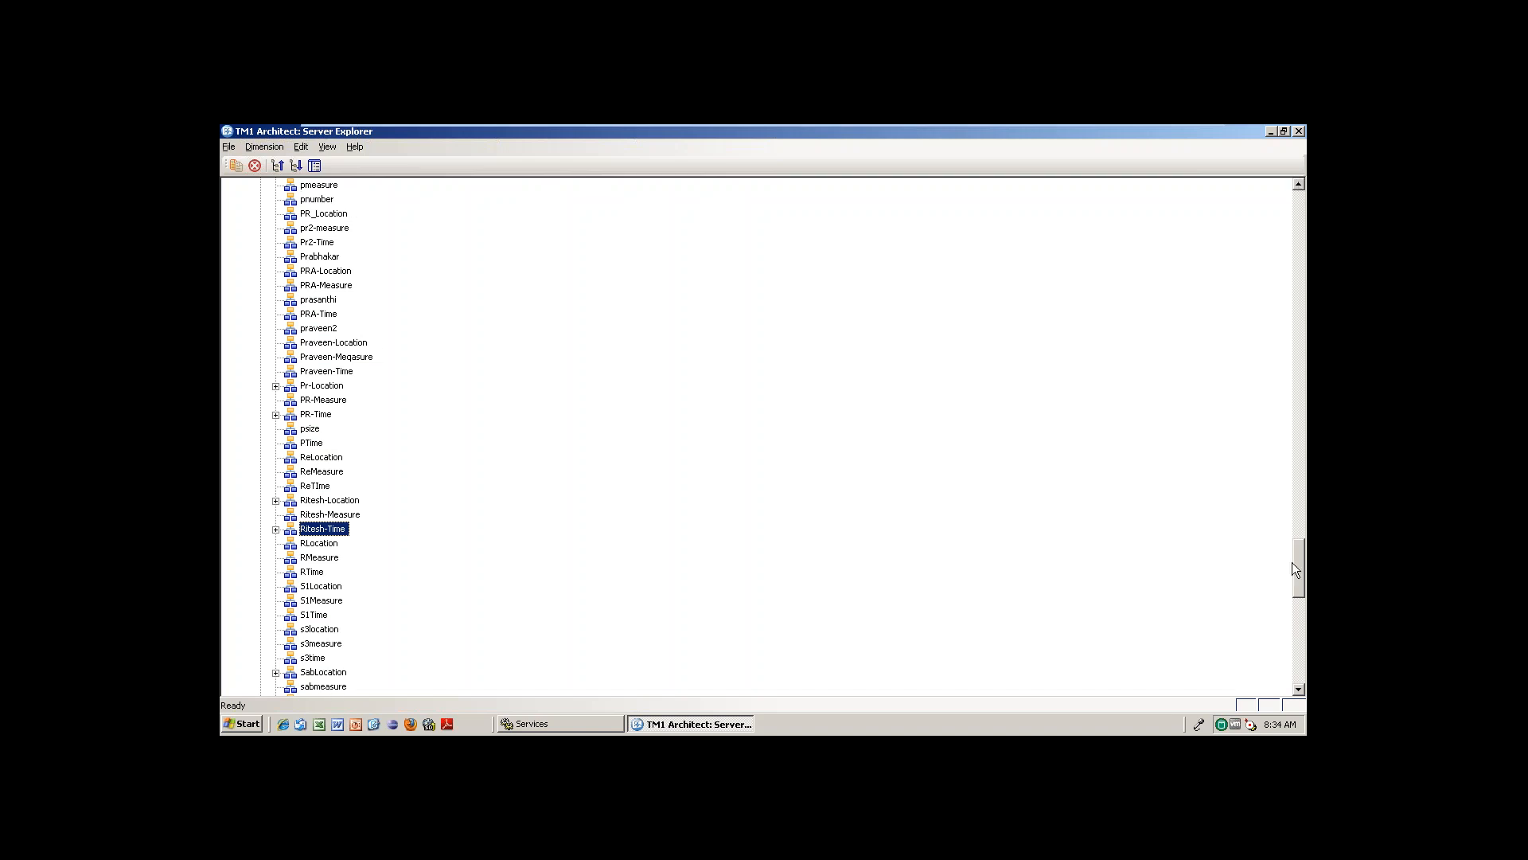
left_click_drag(1294, 568, 1298, 311)
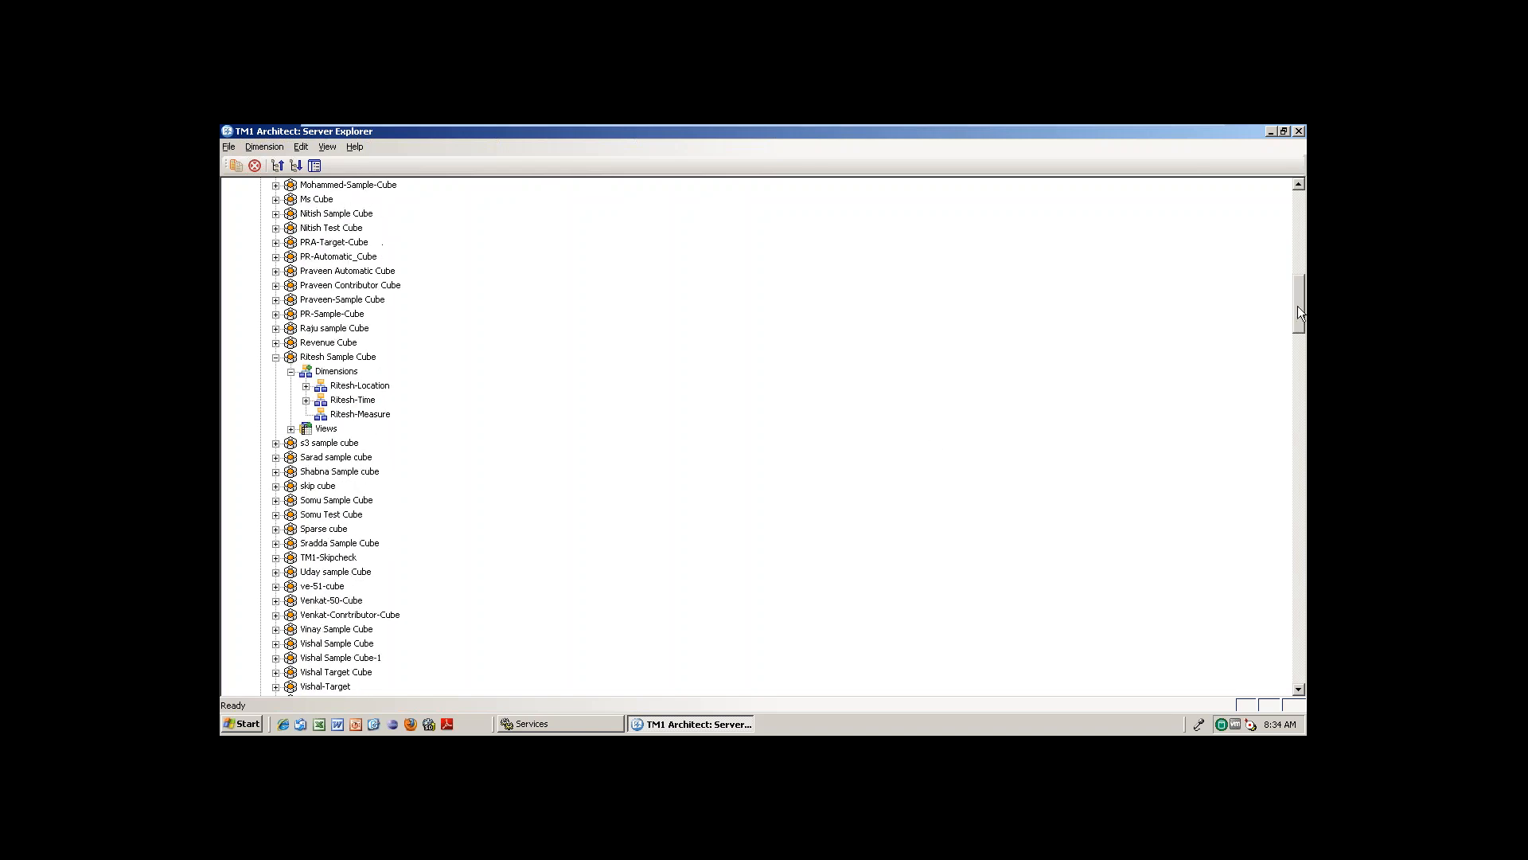
left_click(321, 357)
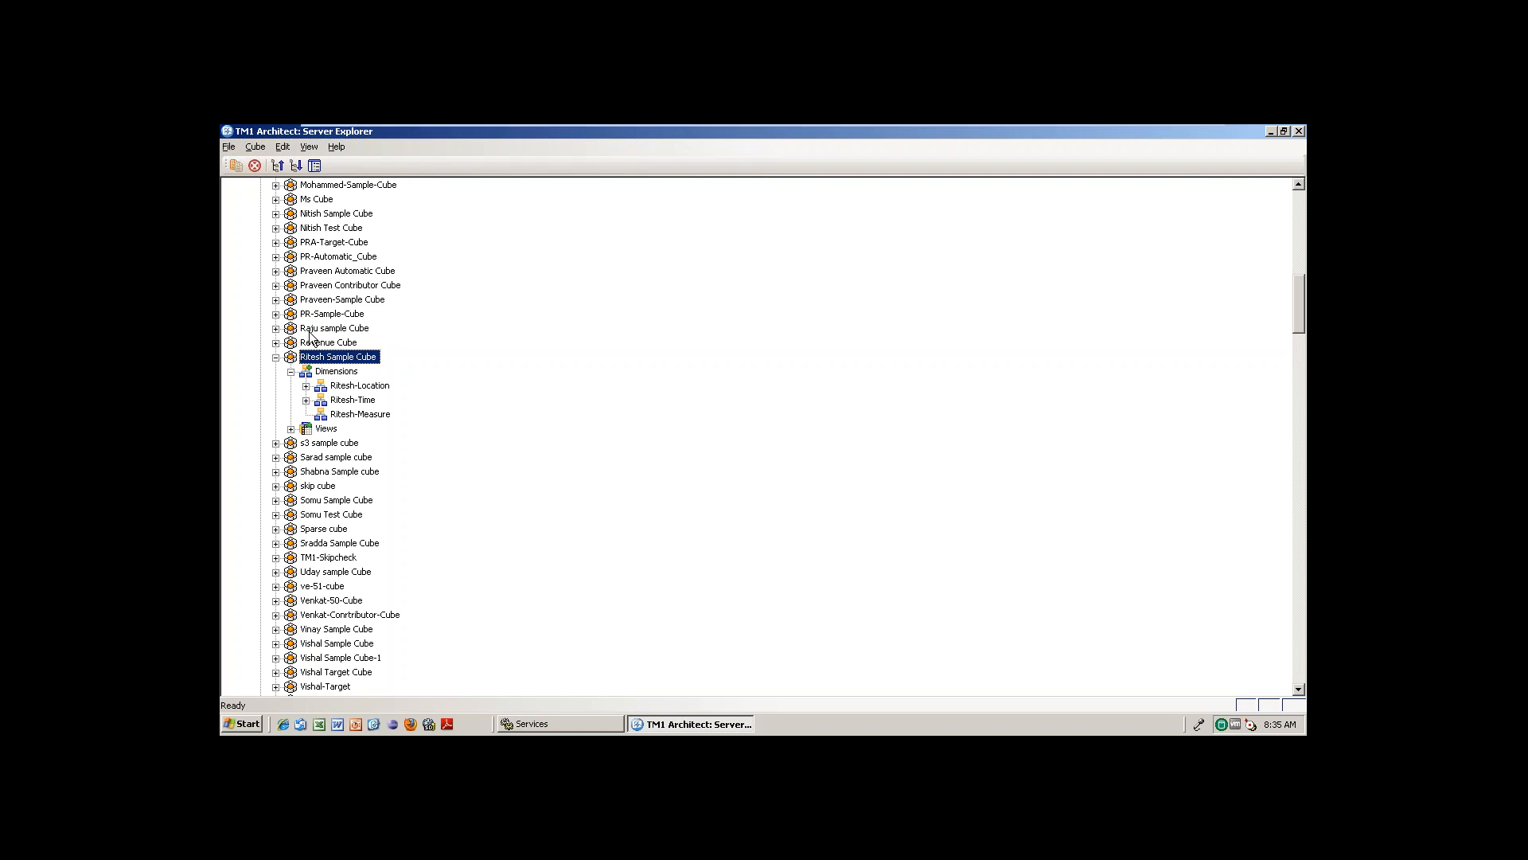
right_click(322, 362)
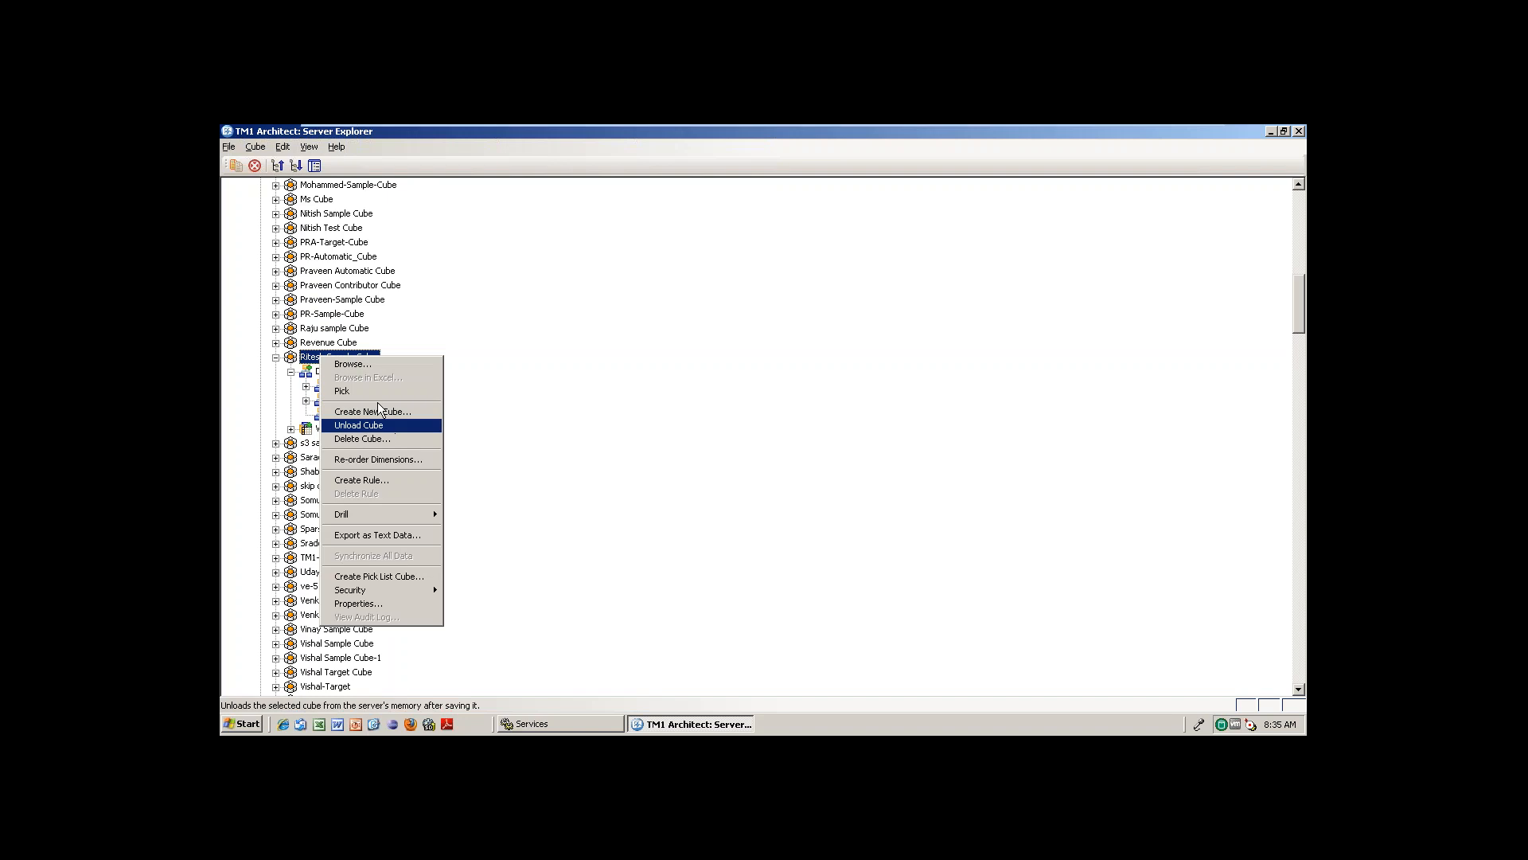
left_click(308, 363)
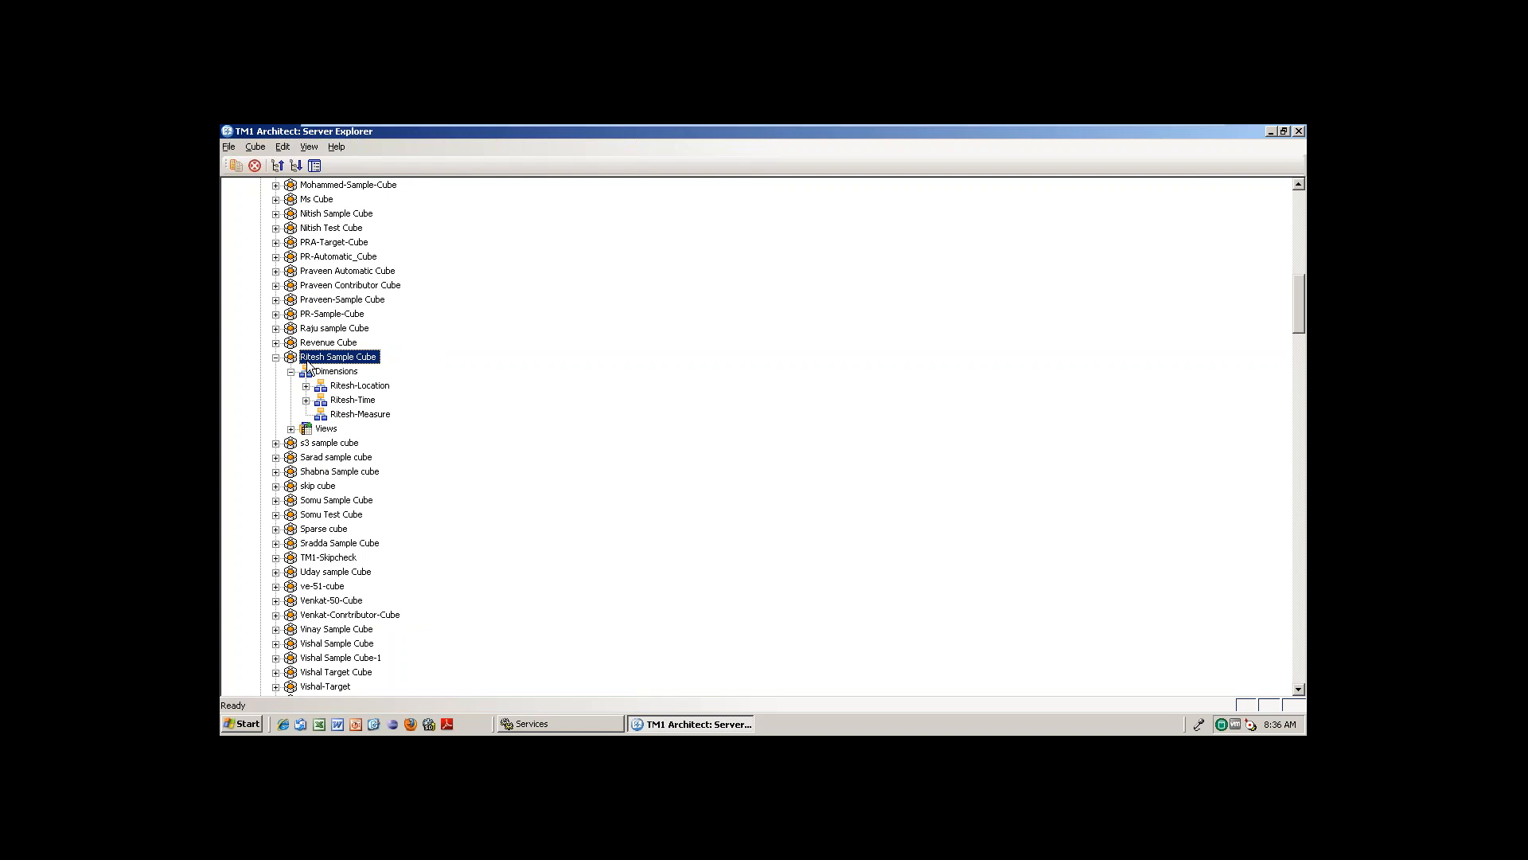
right_click(354, 386)
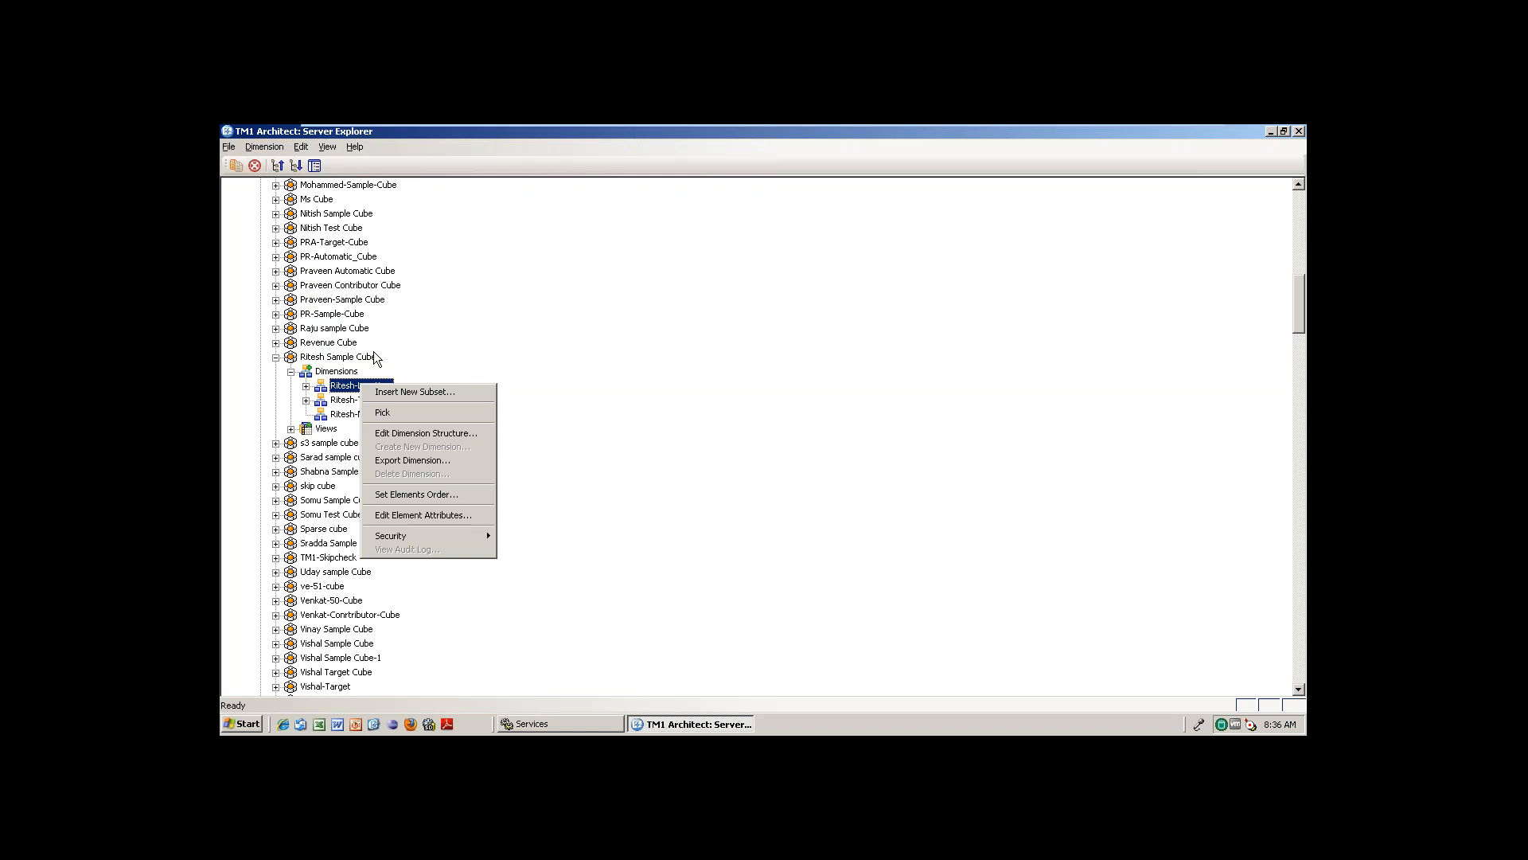
left_click(552, 250)
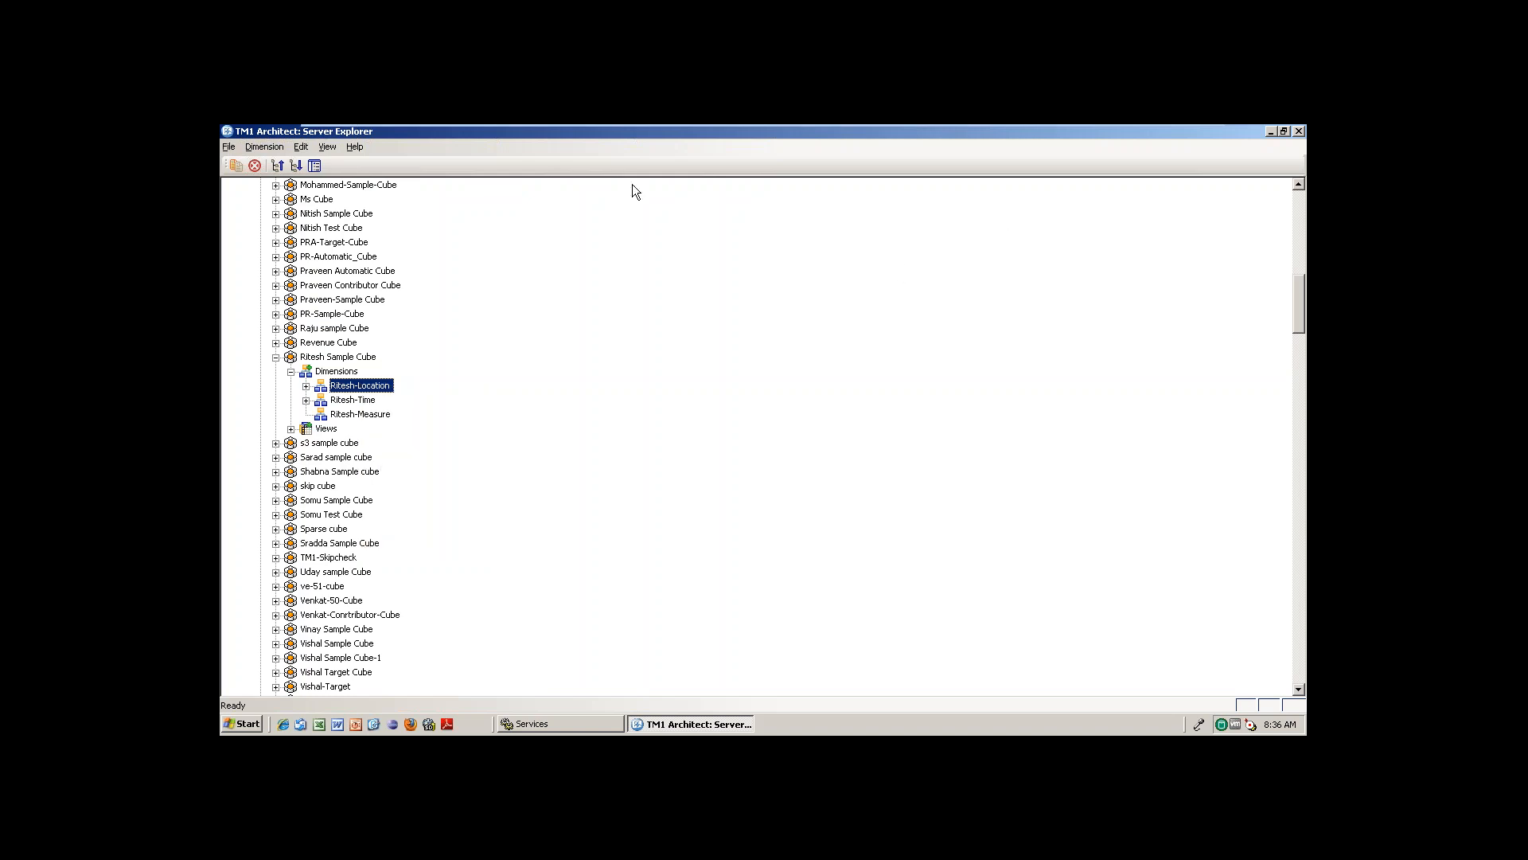
- Display the server's control objects and view the }CubeSecurity cube's grid of cubes against groups
left_click(327, 146)
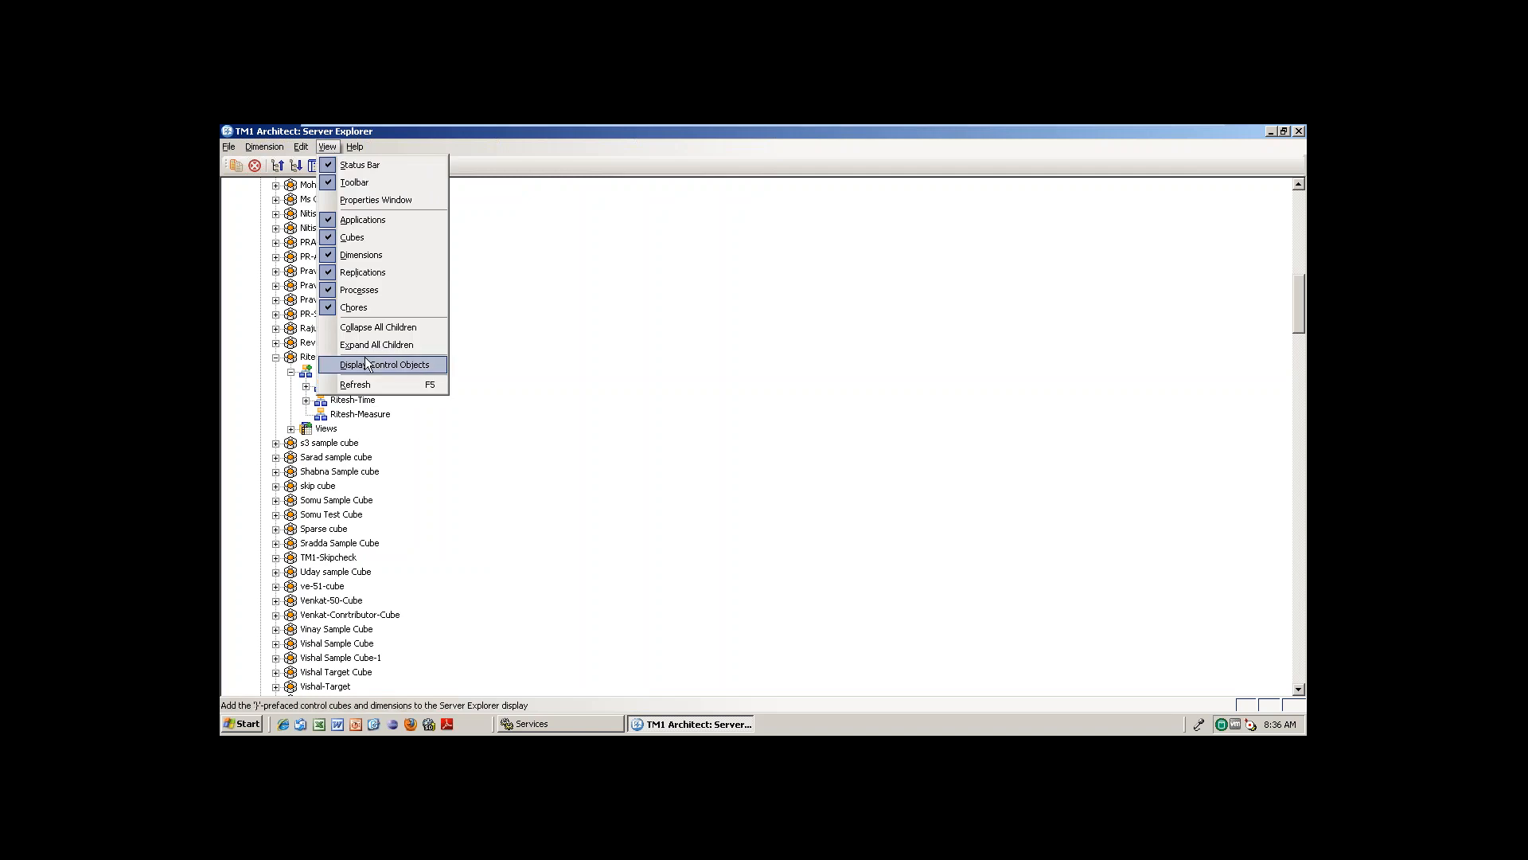
left_click(392, 373)
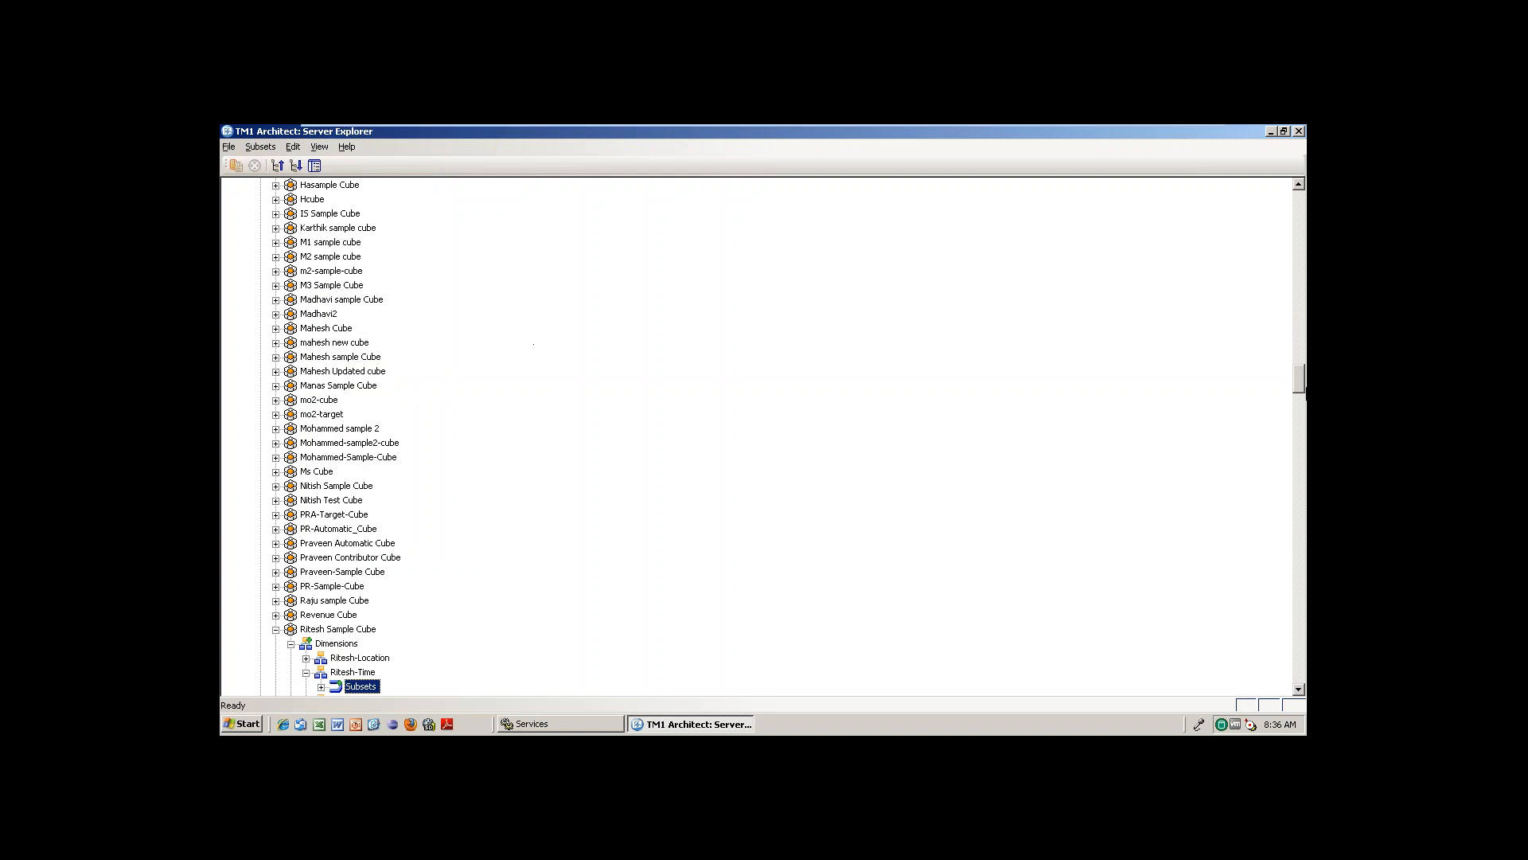
left_click_drag(1299, 382, 1298, 233)
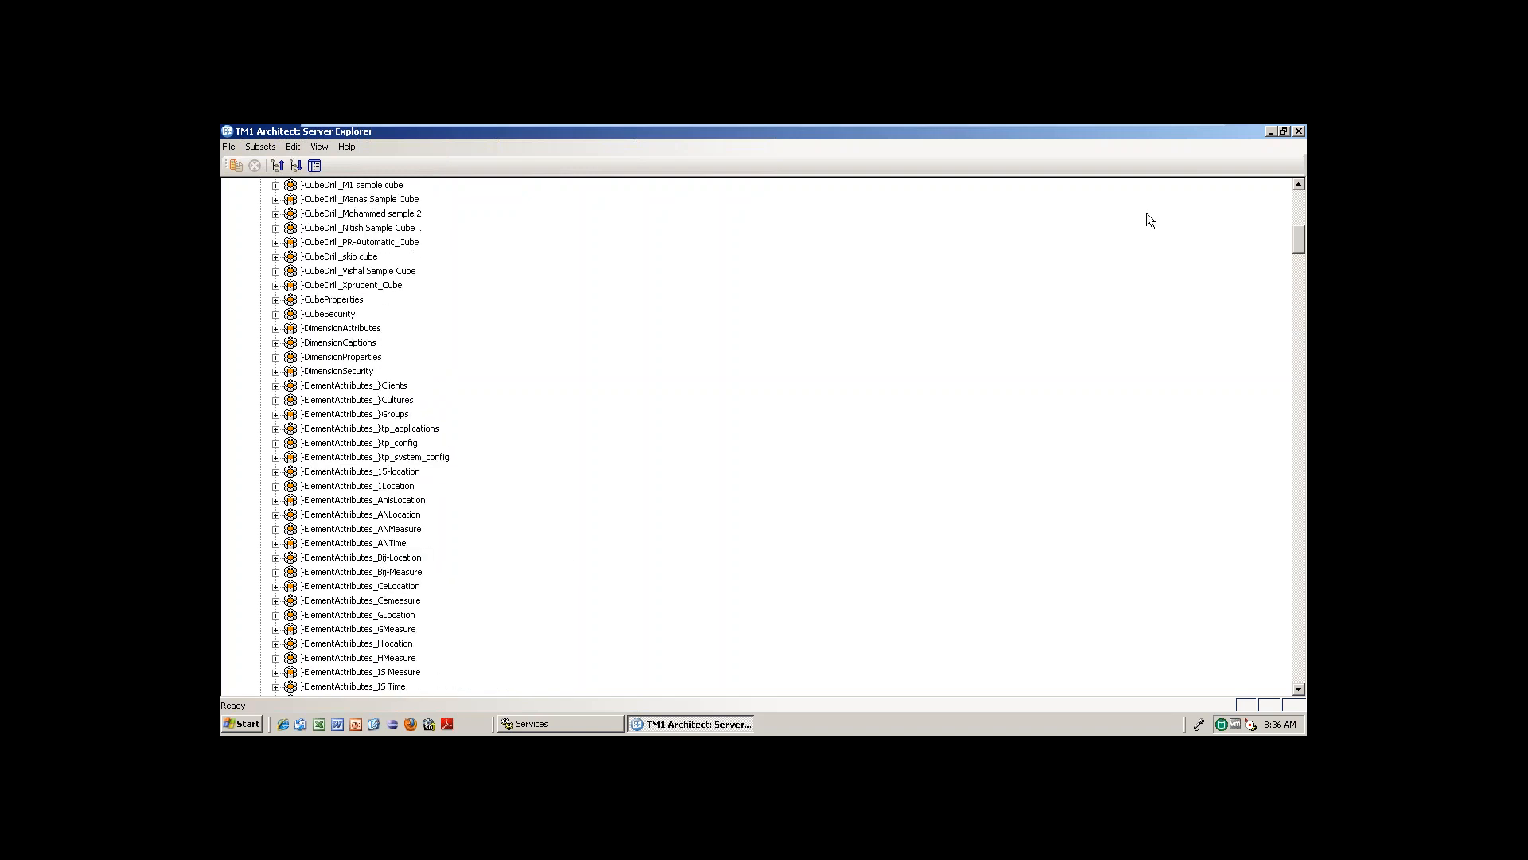
double_click(341, 314)
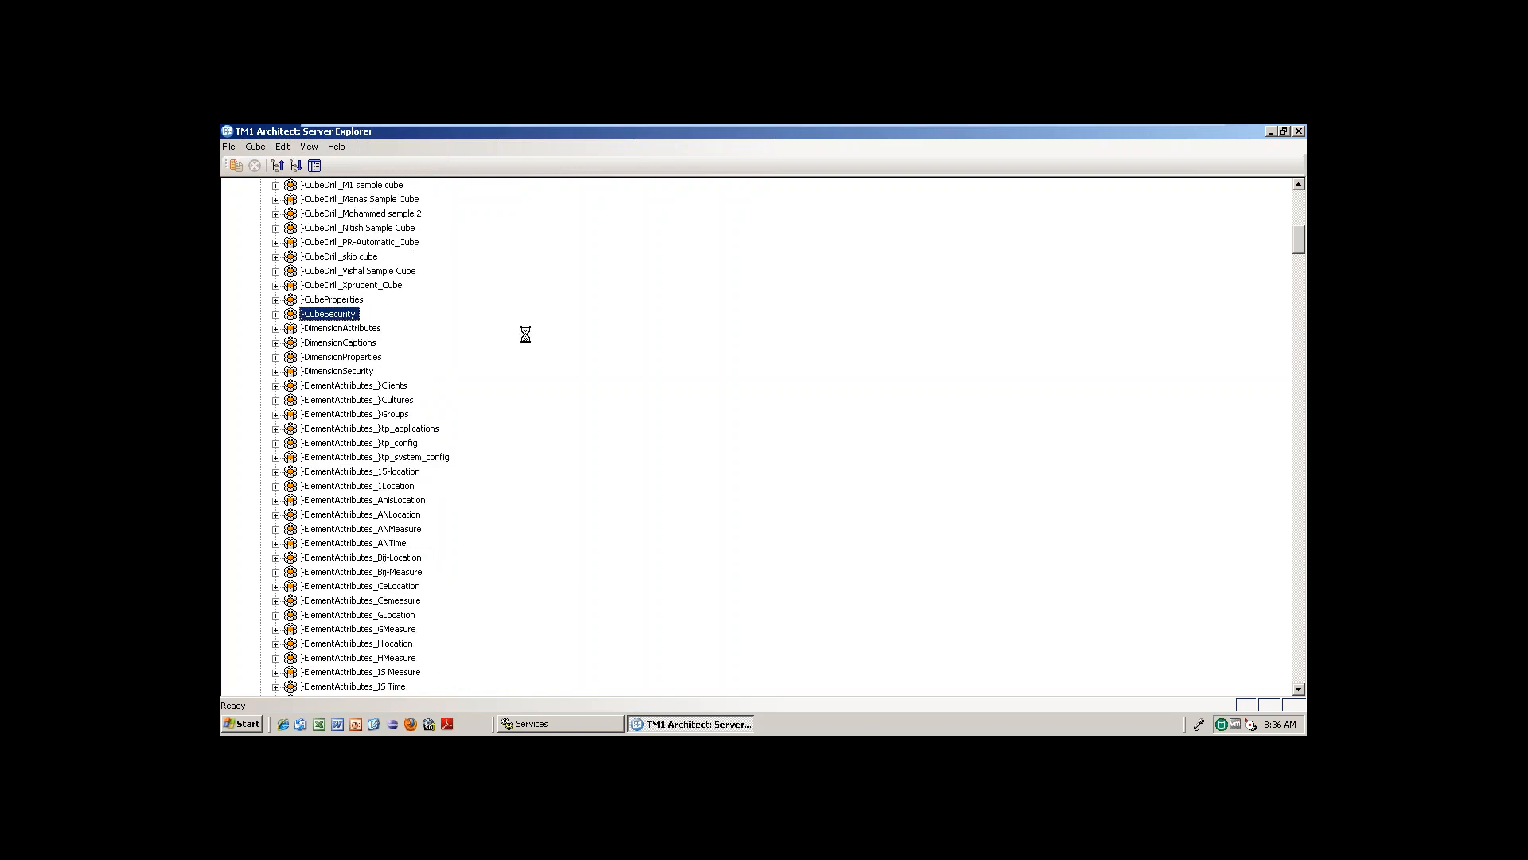
left_click(652, 253)
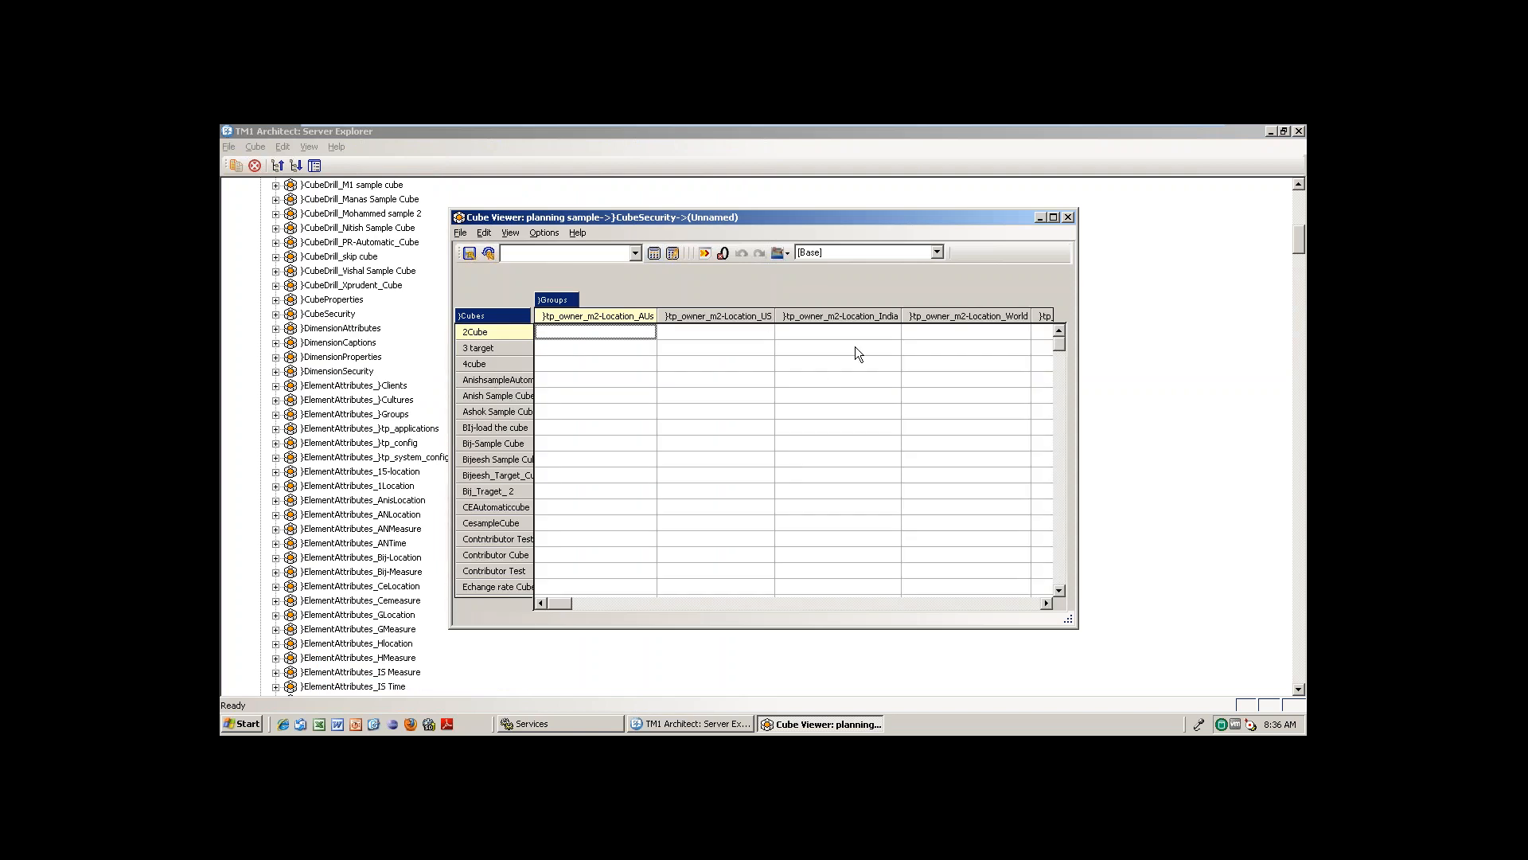
left_click(1069, 217)
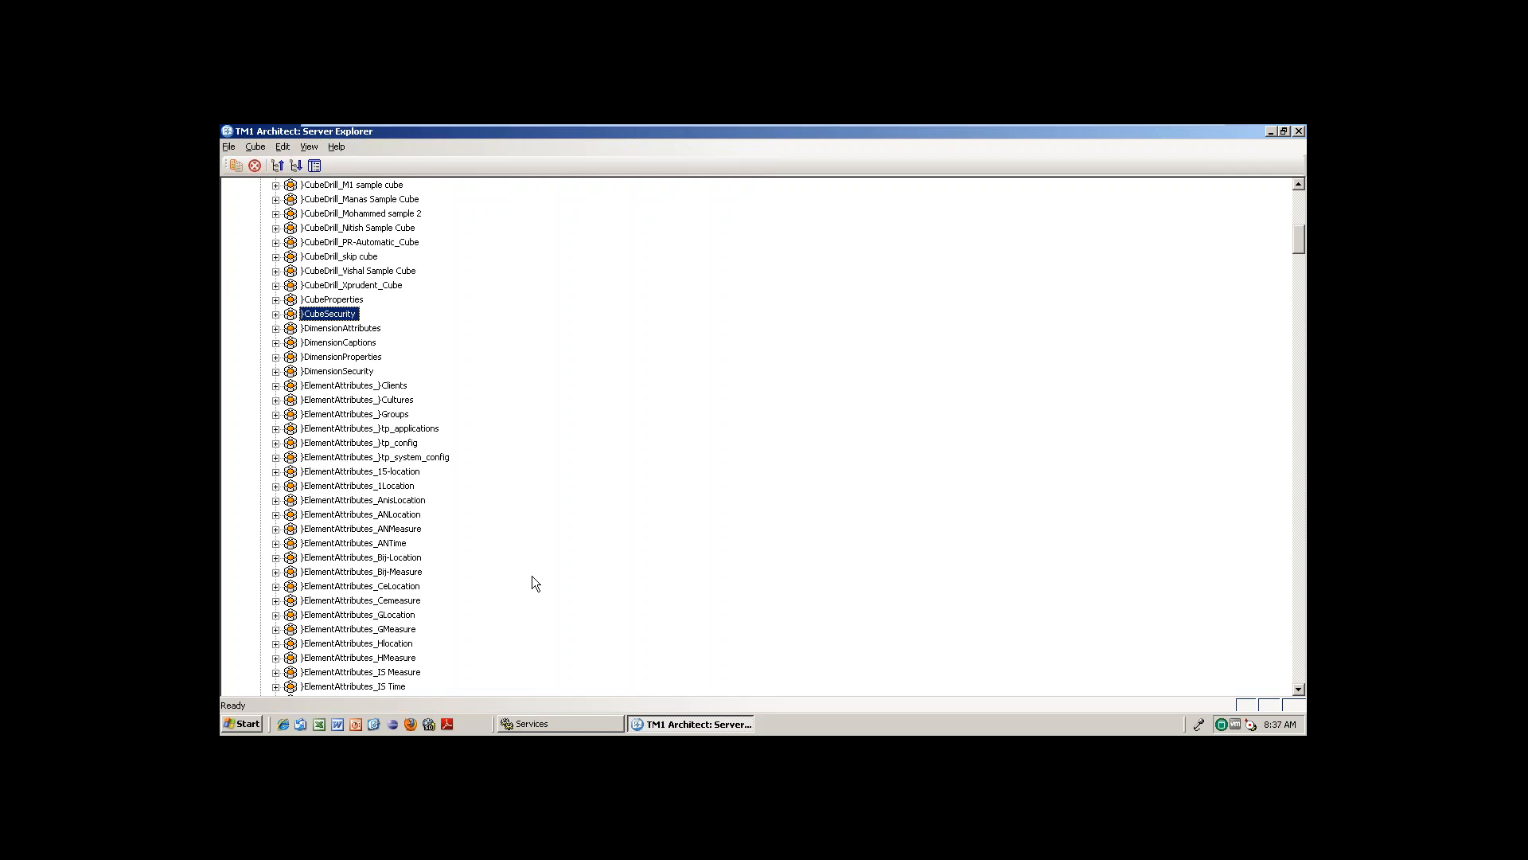
- Hide the control objects from the server tree
left_click(309, 146)
left_click(390, 368)
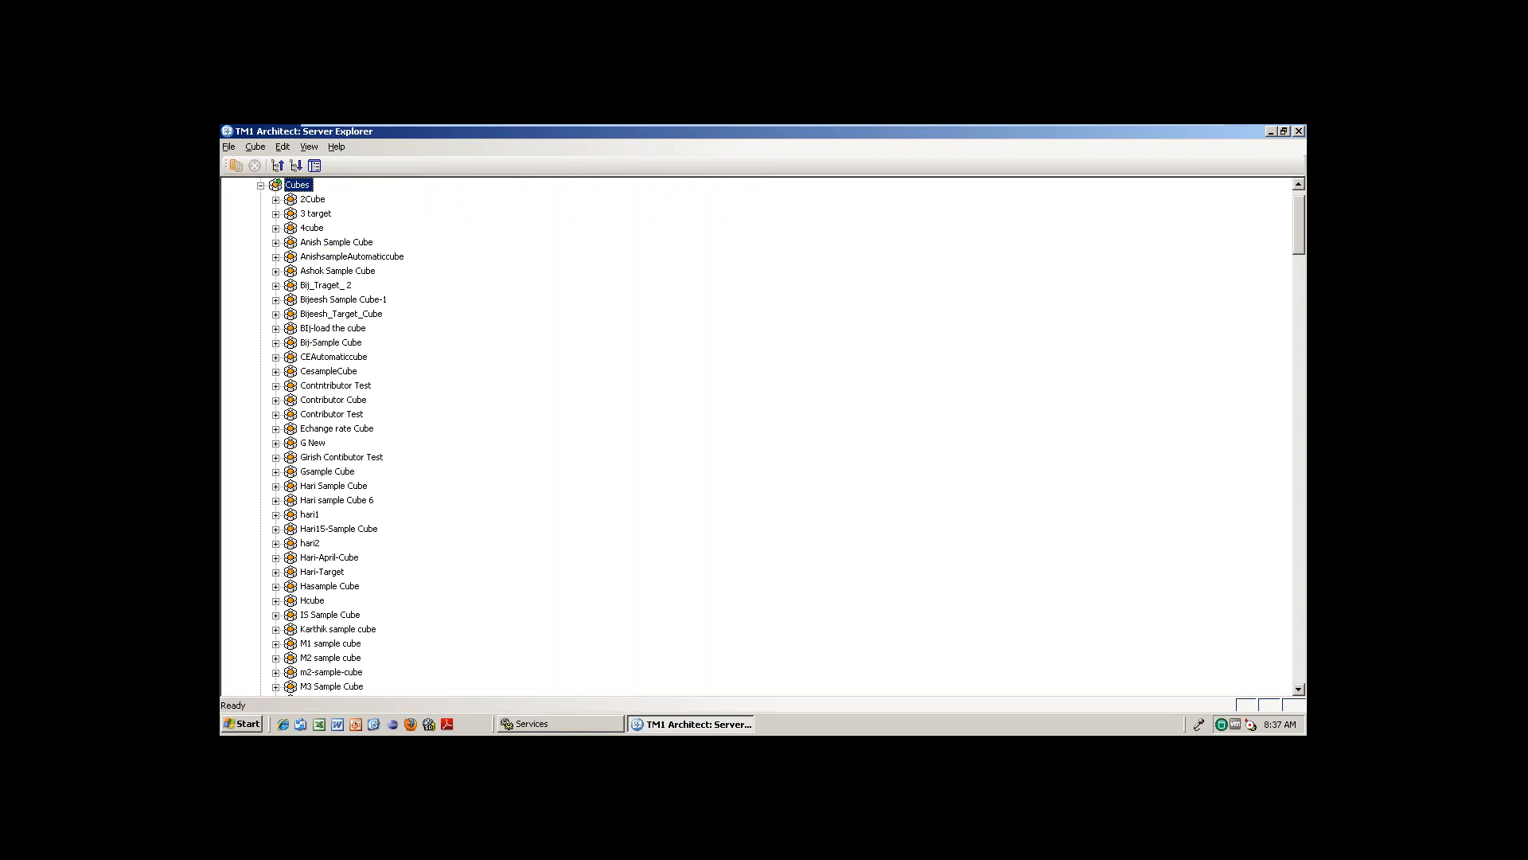
- Export the Ritesh-Location dimension under Ritesh Sample Cube to the desktop as the comma-delimited file Ritesh-Location.cma
left_click(1296, 307)
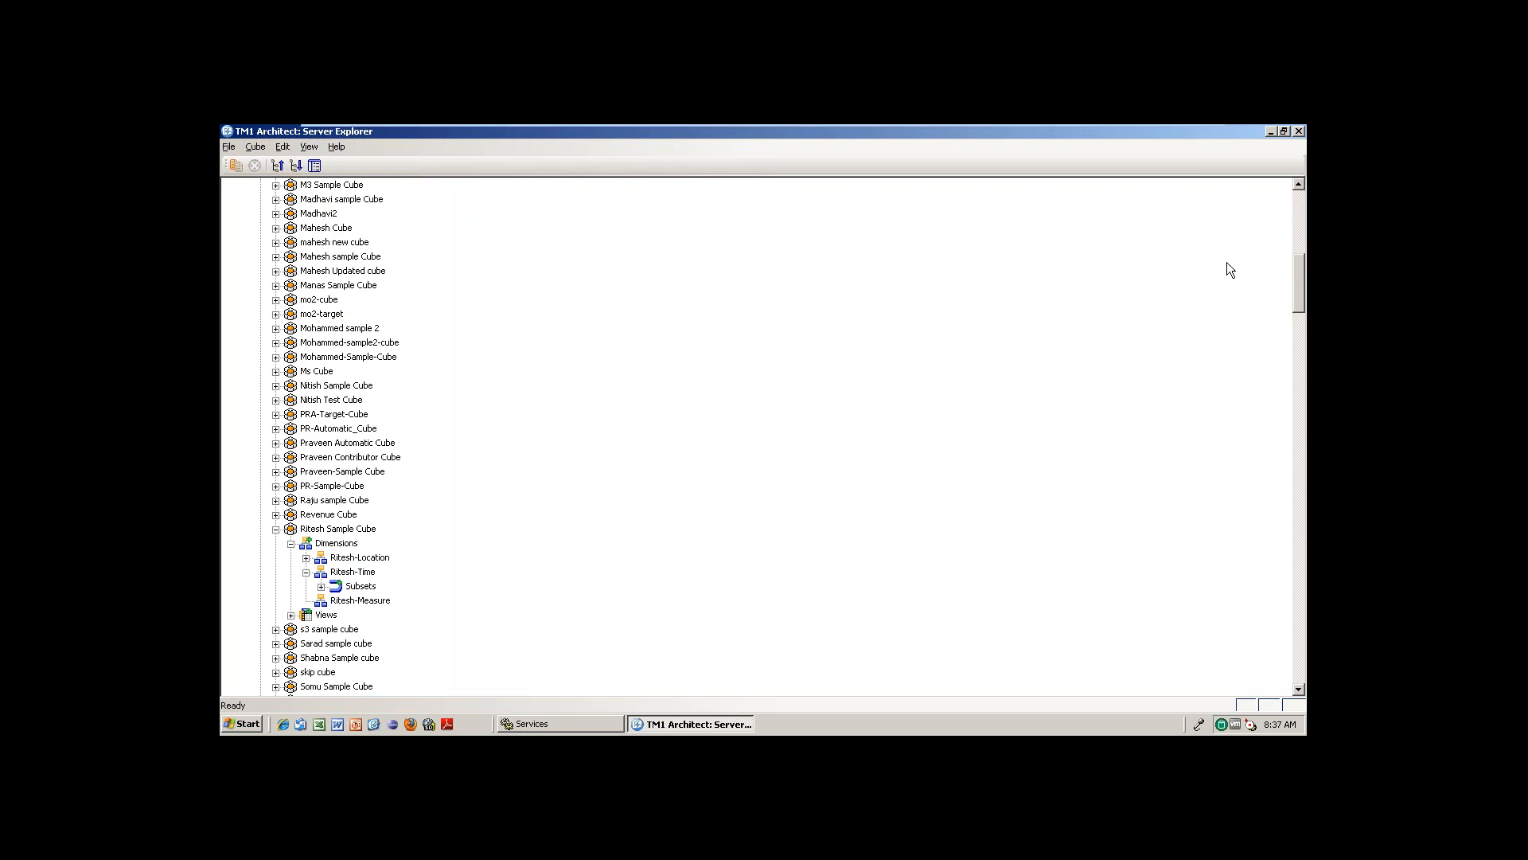
left_click(360, 558)
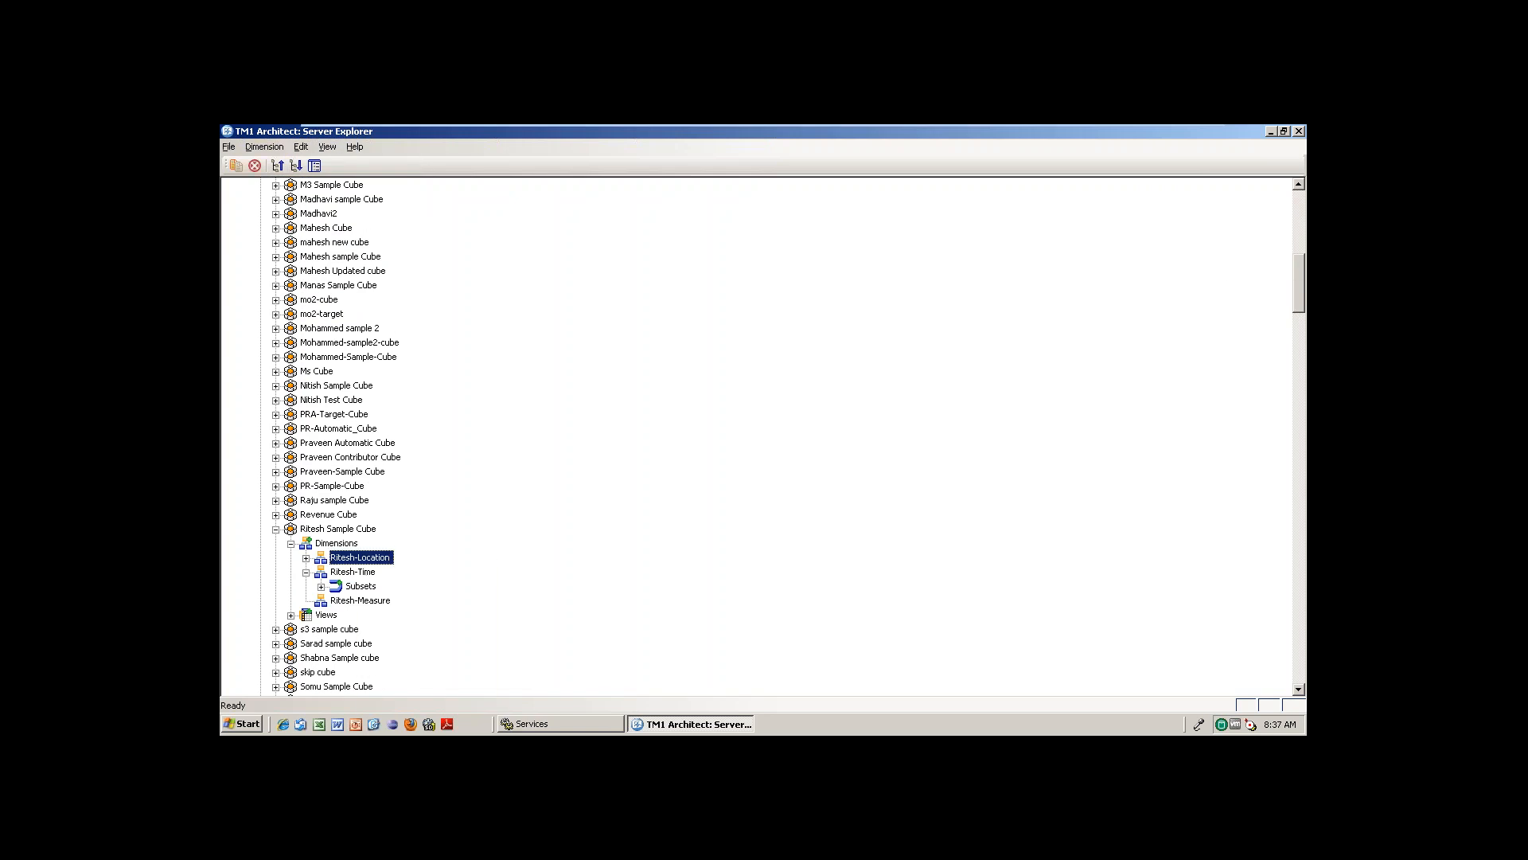
right_click(359, 559)
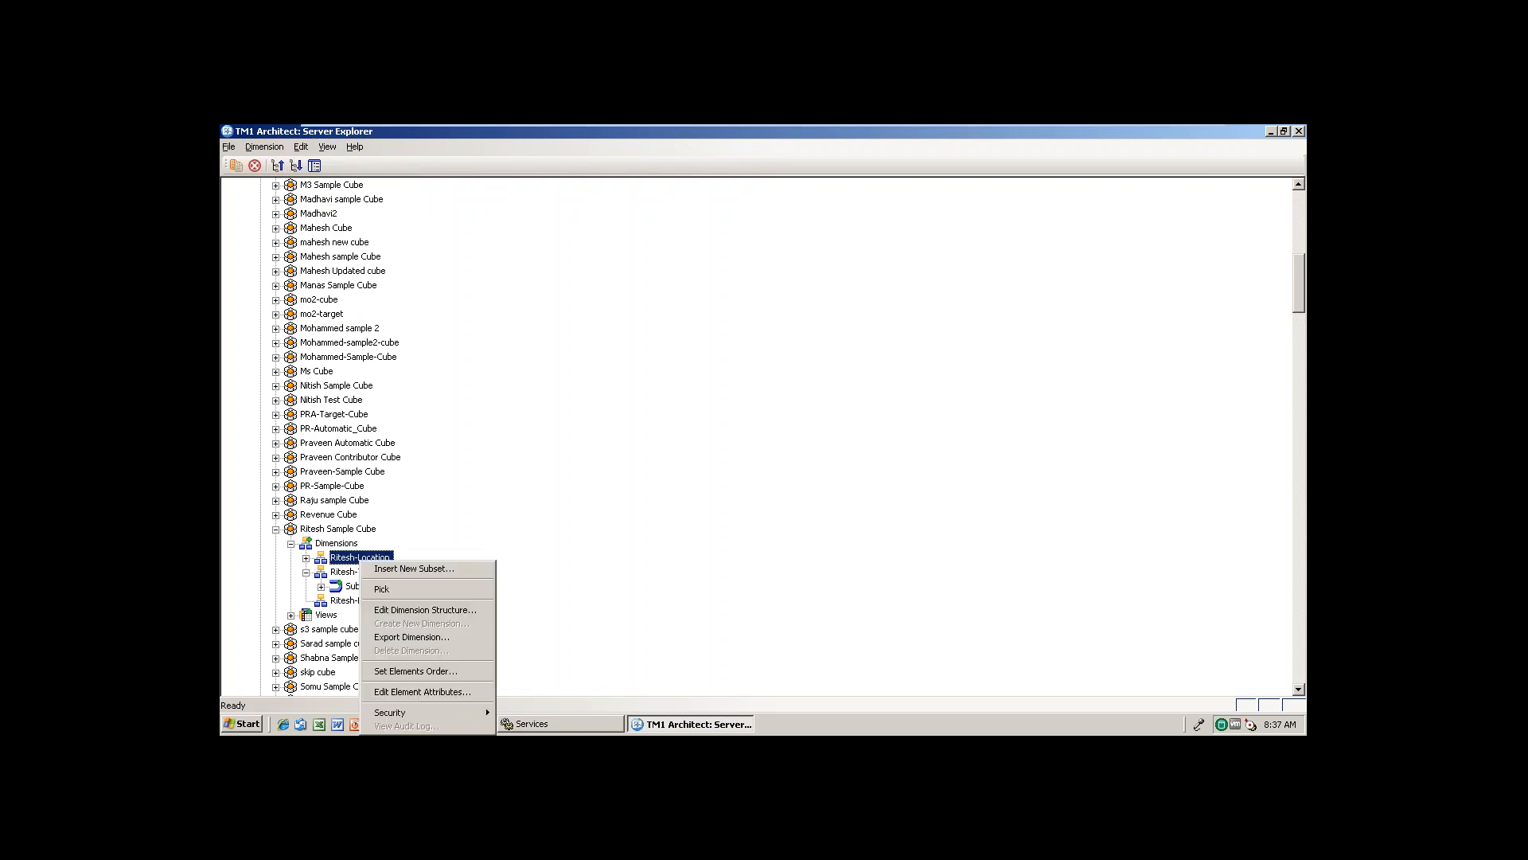
left_click(423, 638)
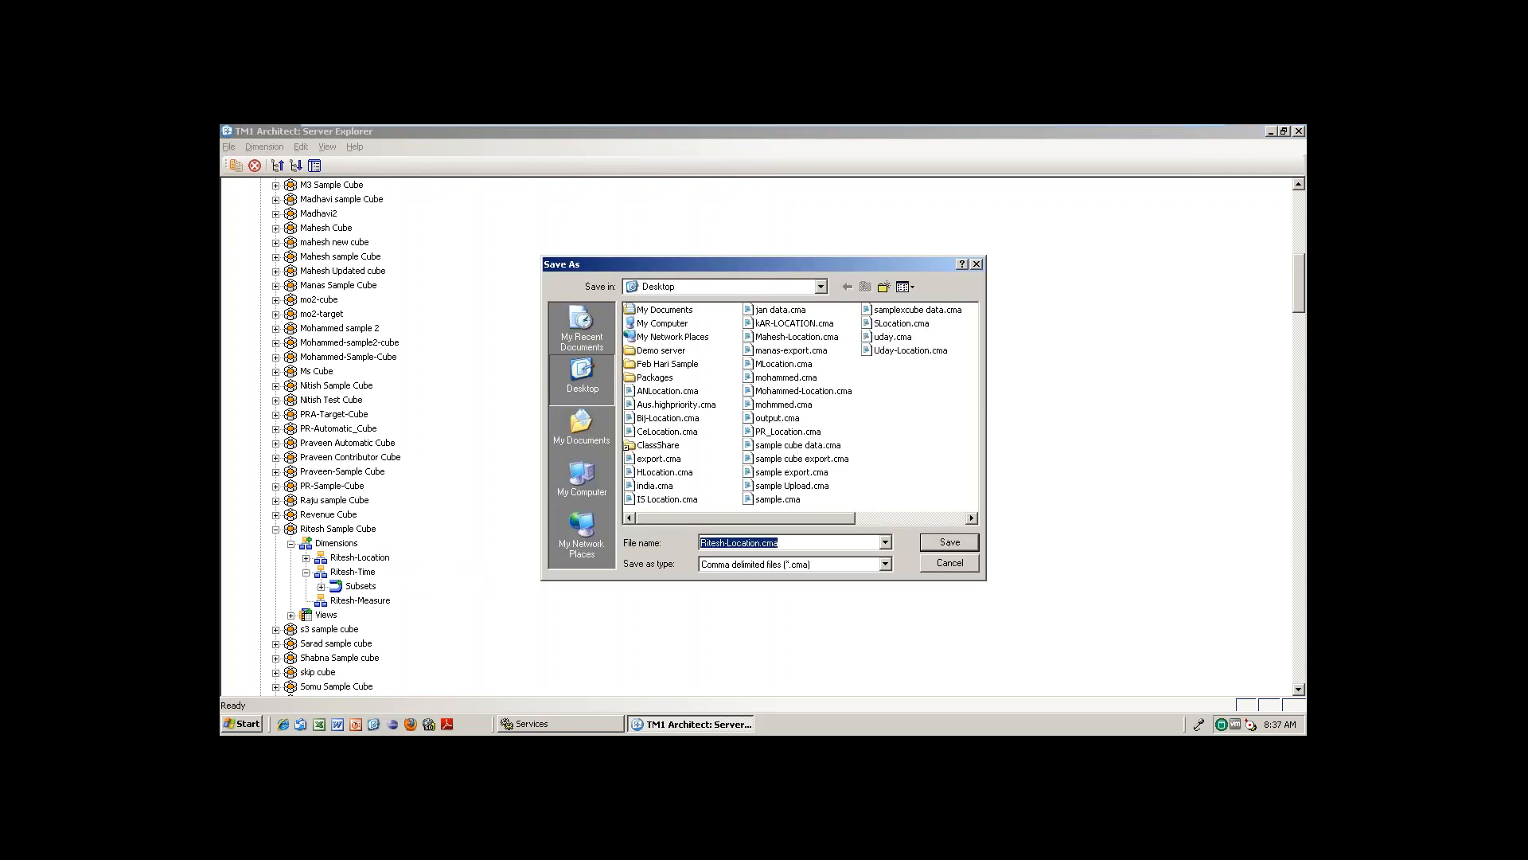
left_click(949, 544)
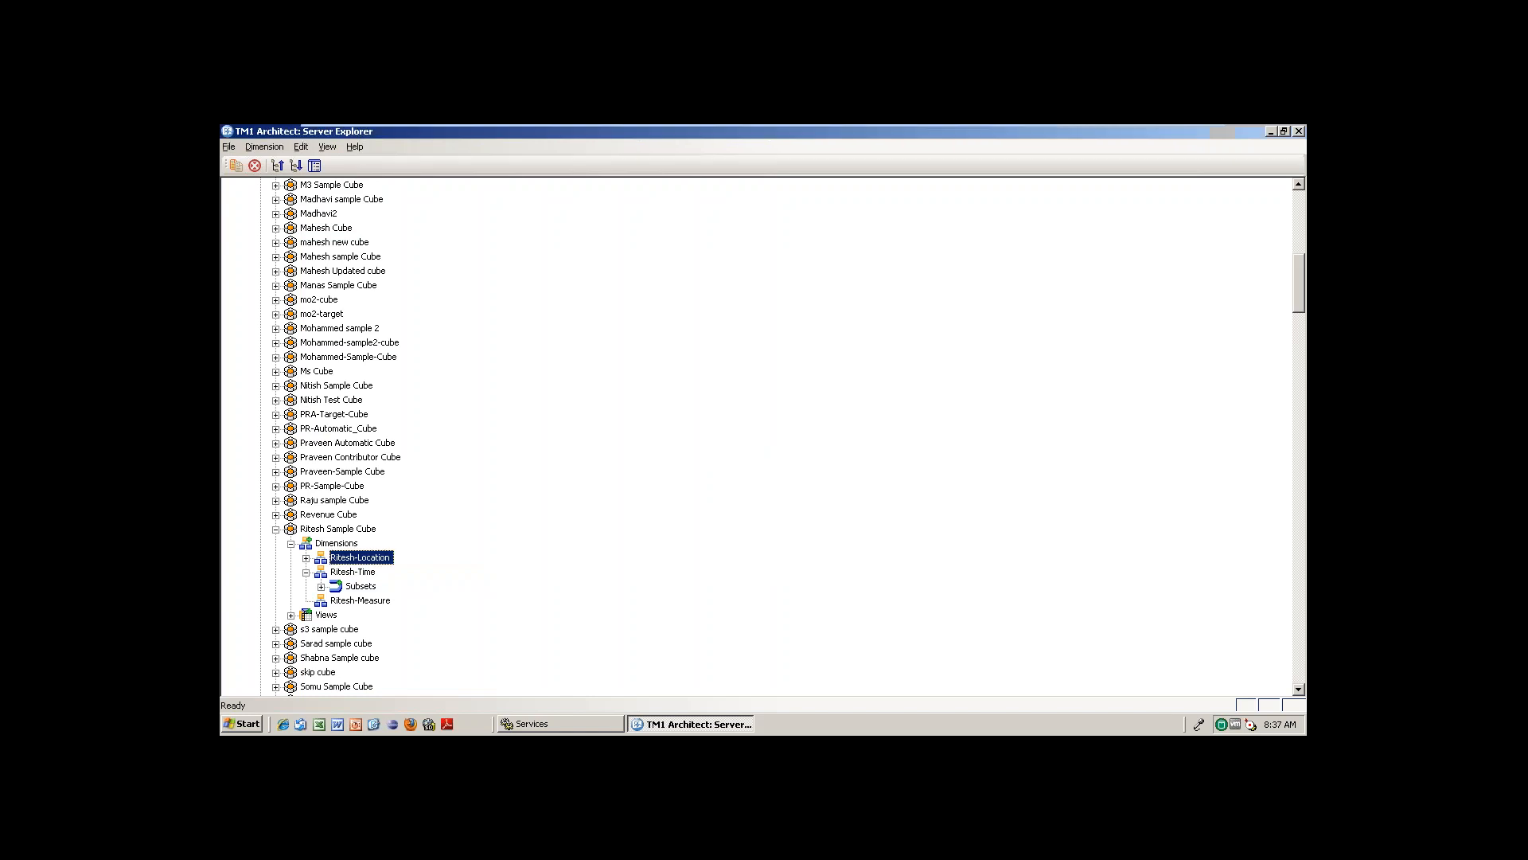
- Open the exported Ritesh-Location.cma from the desktop in Notepad, examine its element records, close it and select the file
right_click(943, 723)
left_click(997, 660)
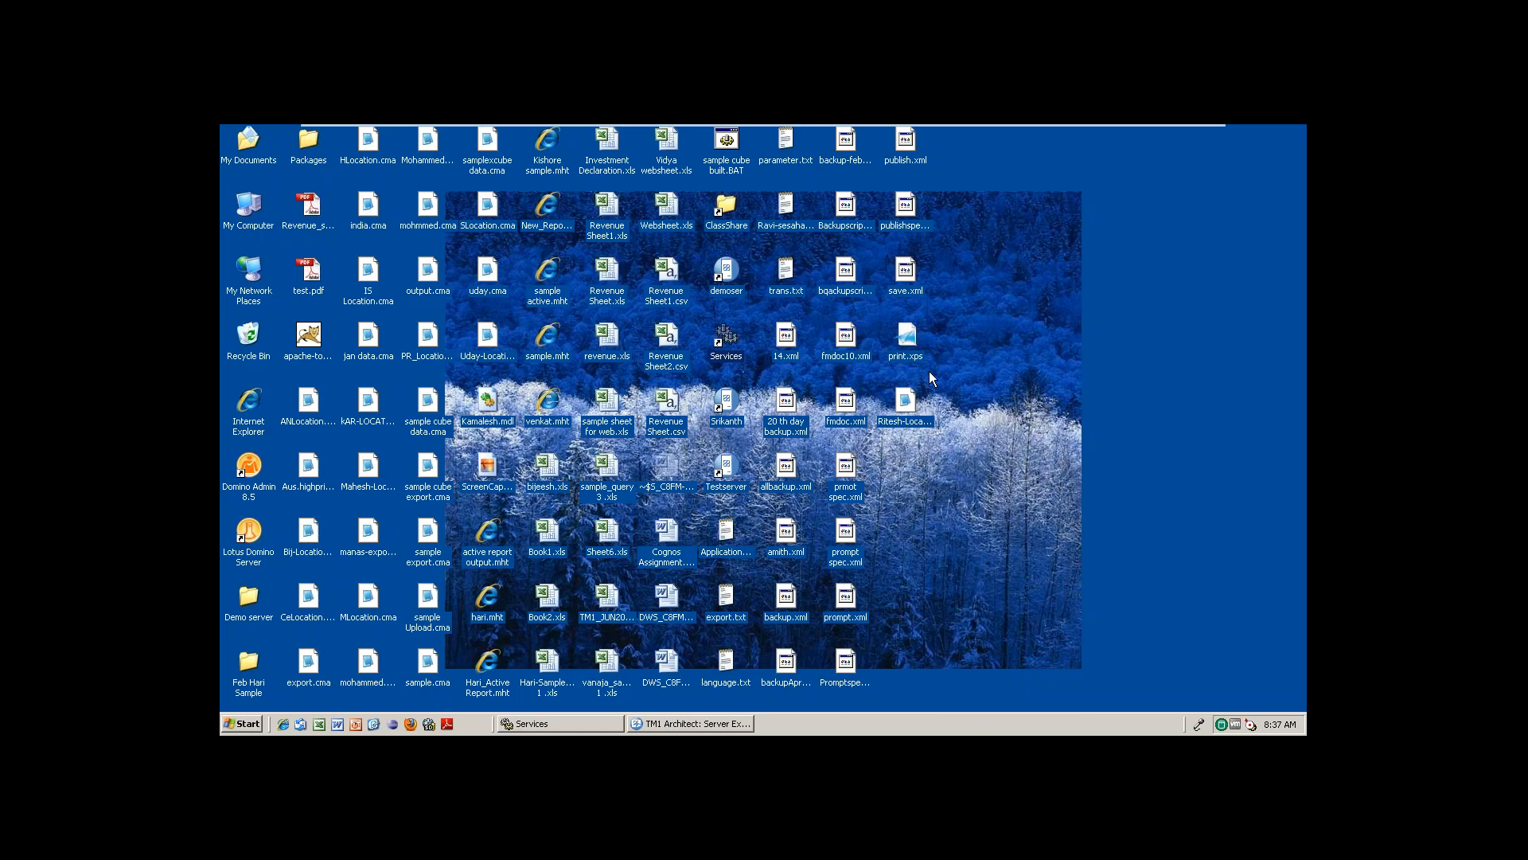
left_click(902, 402)
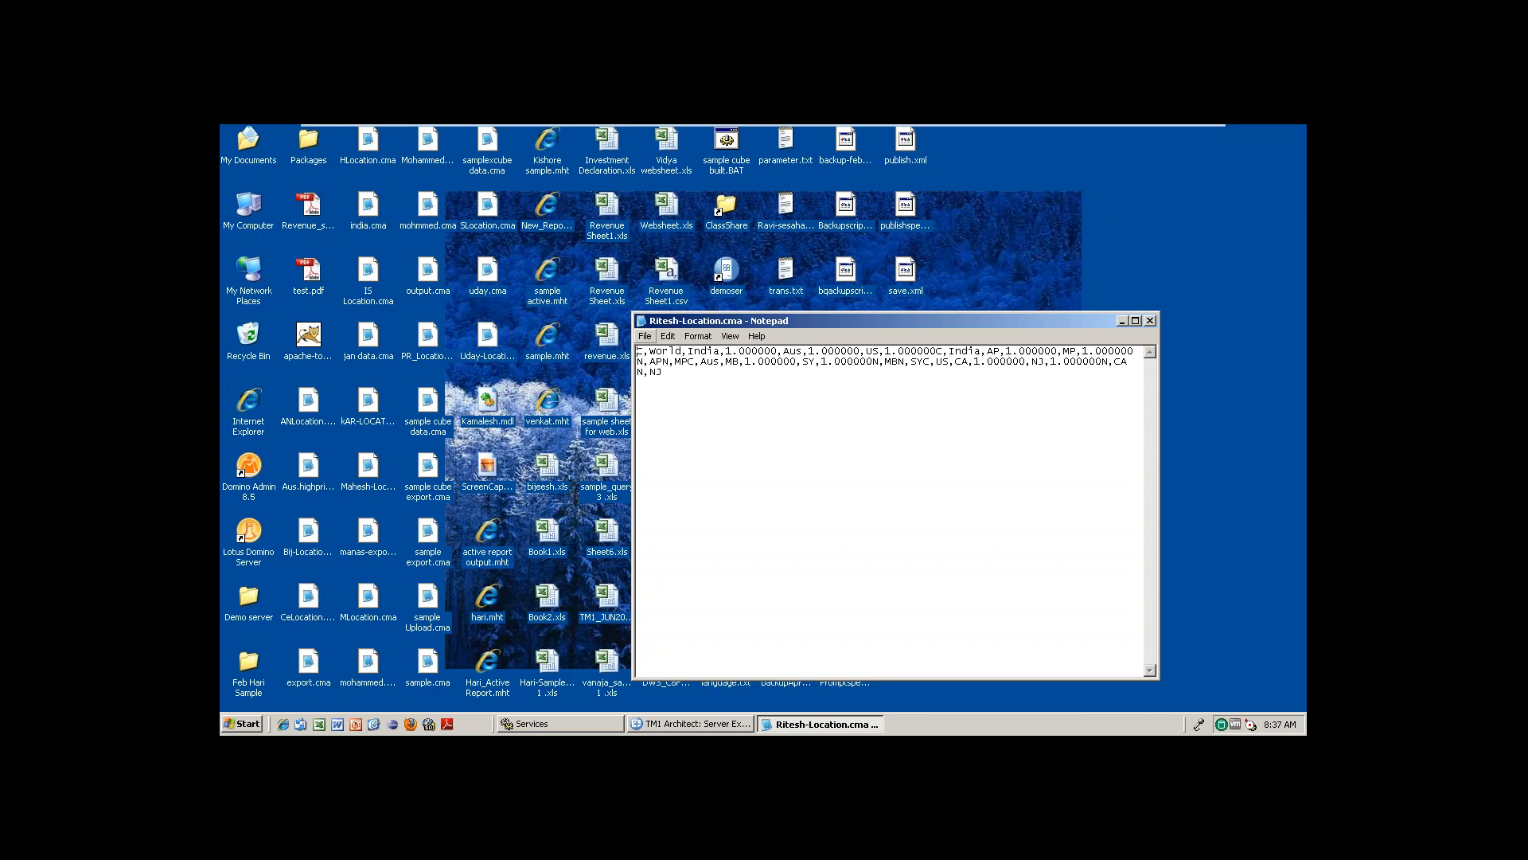
left_click_drag(636, 352, 886, 351)
left_click_drag(730, 351, 855, 351)
left_click_drag(948, 351, 1081, 351)
left_click(1150, 320)
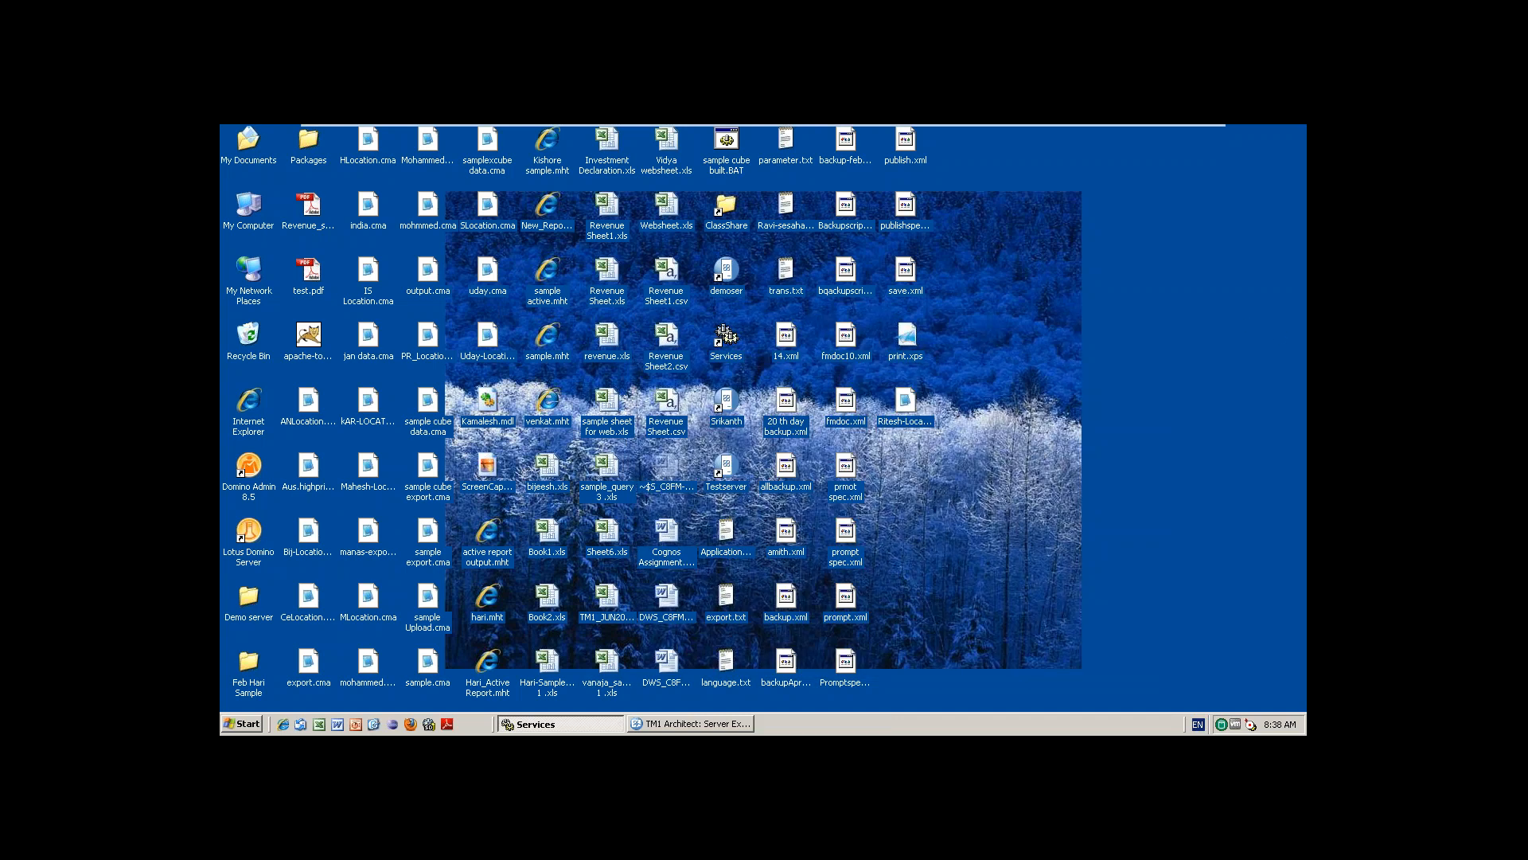
left_click(895, 428)
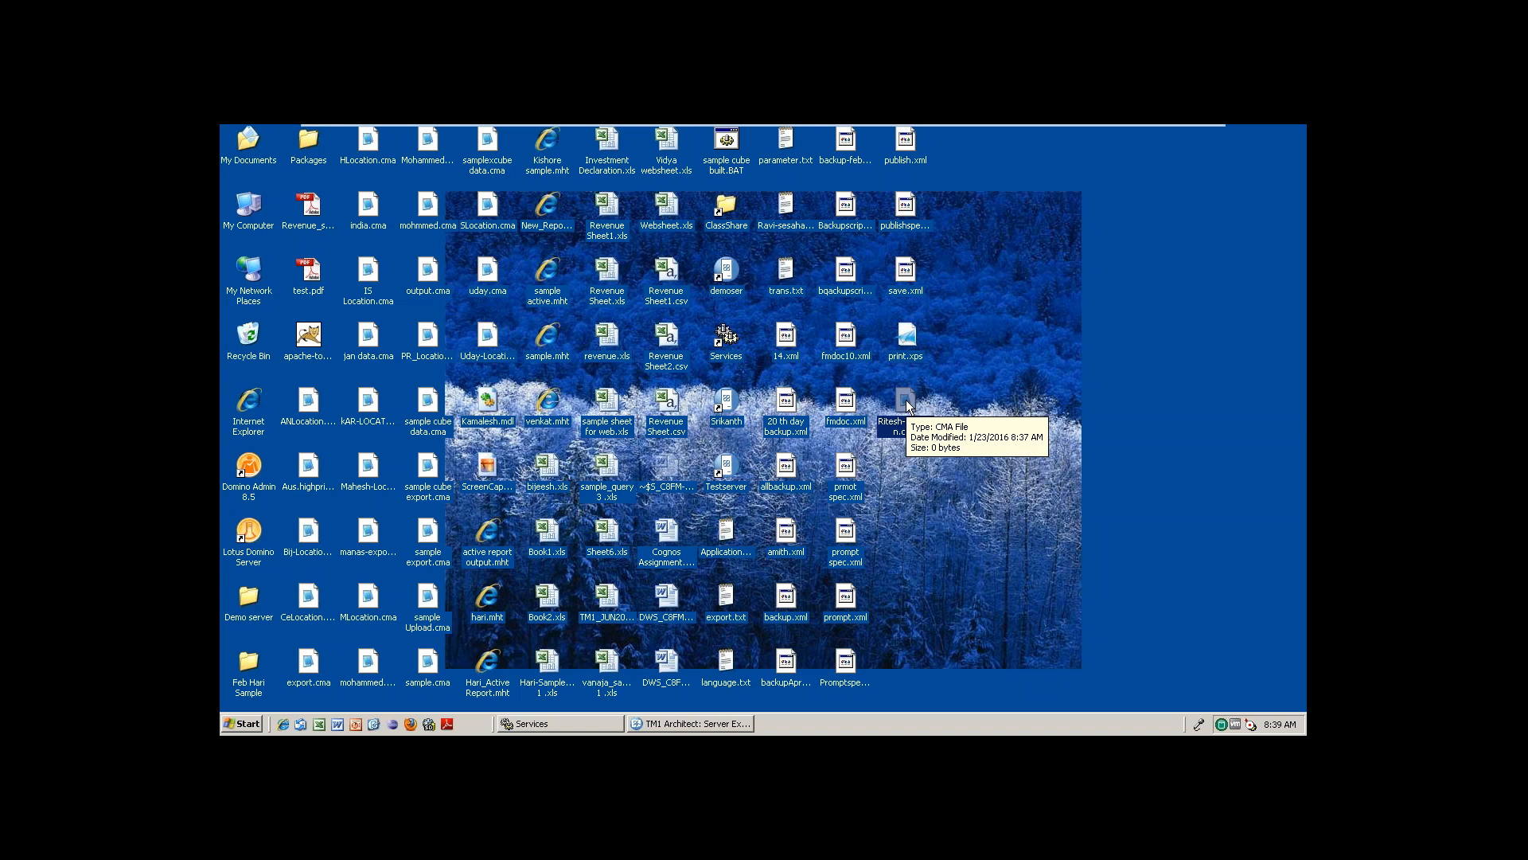
- Show the desktop and open My Computer to browse the local drives
left_click(694, 724)
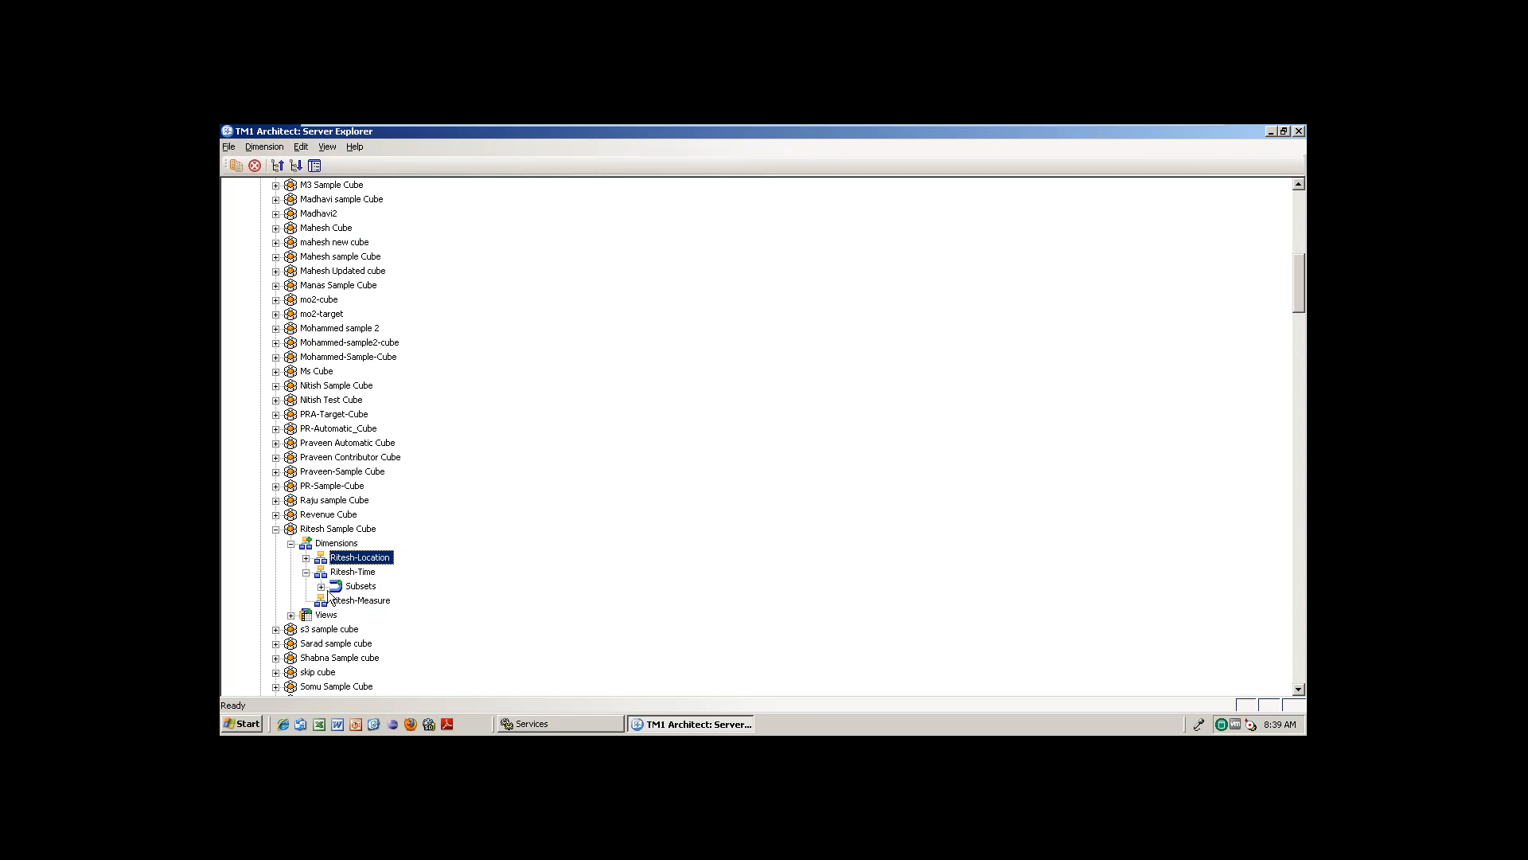
left_click(238, 726)
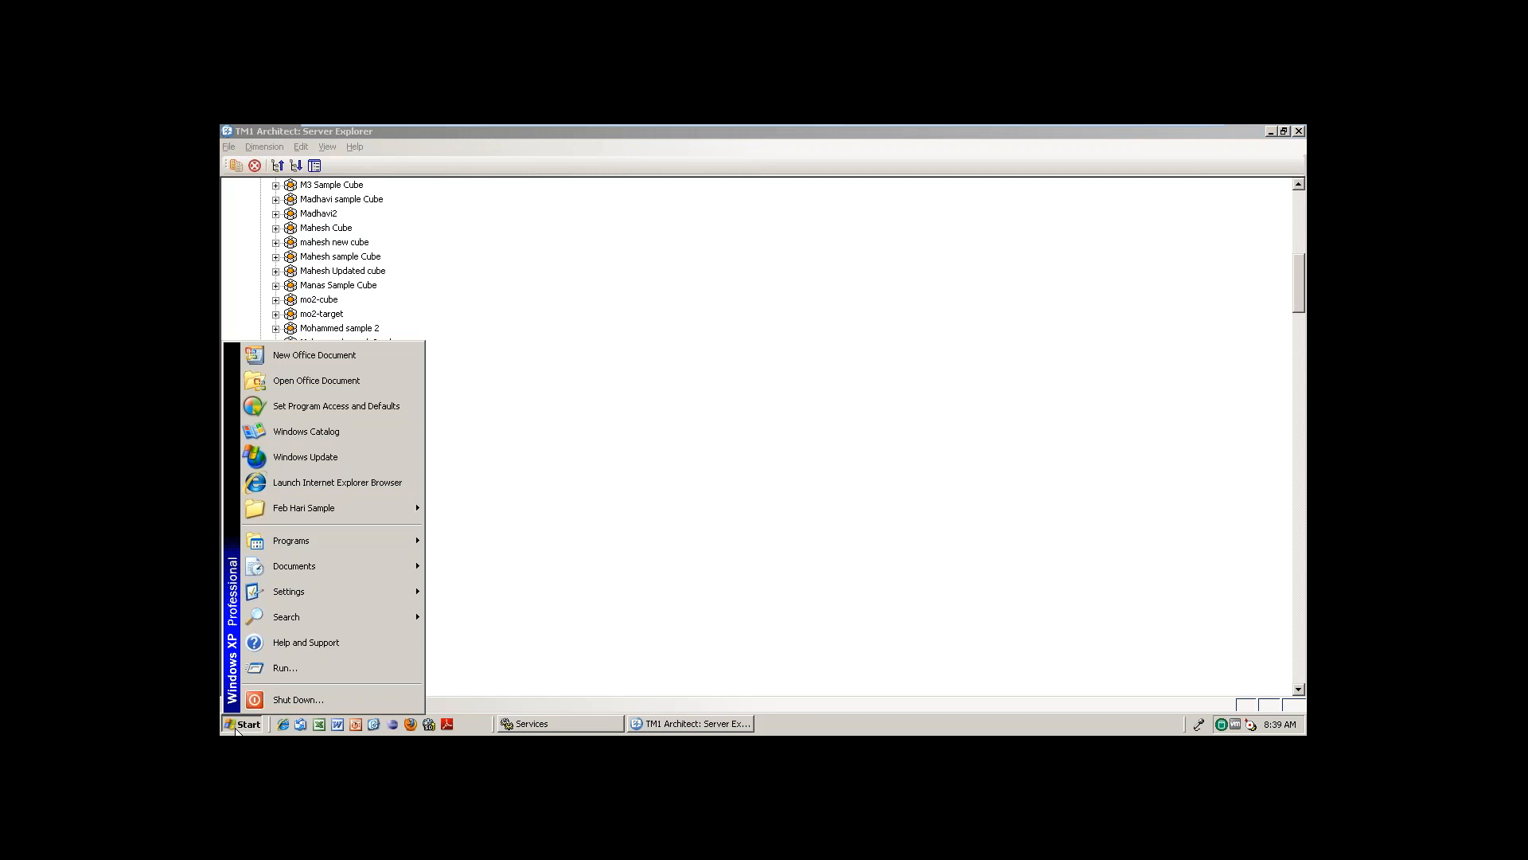
left_click(850, 734)
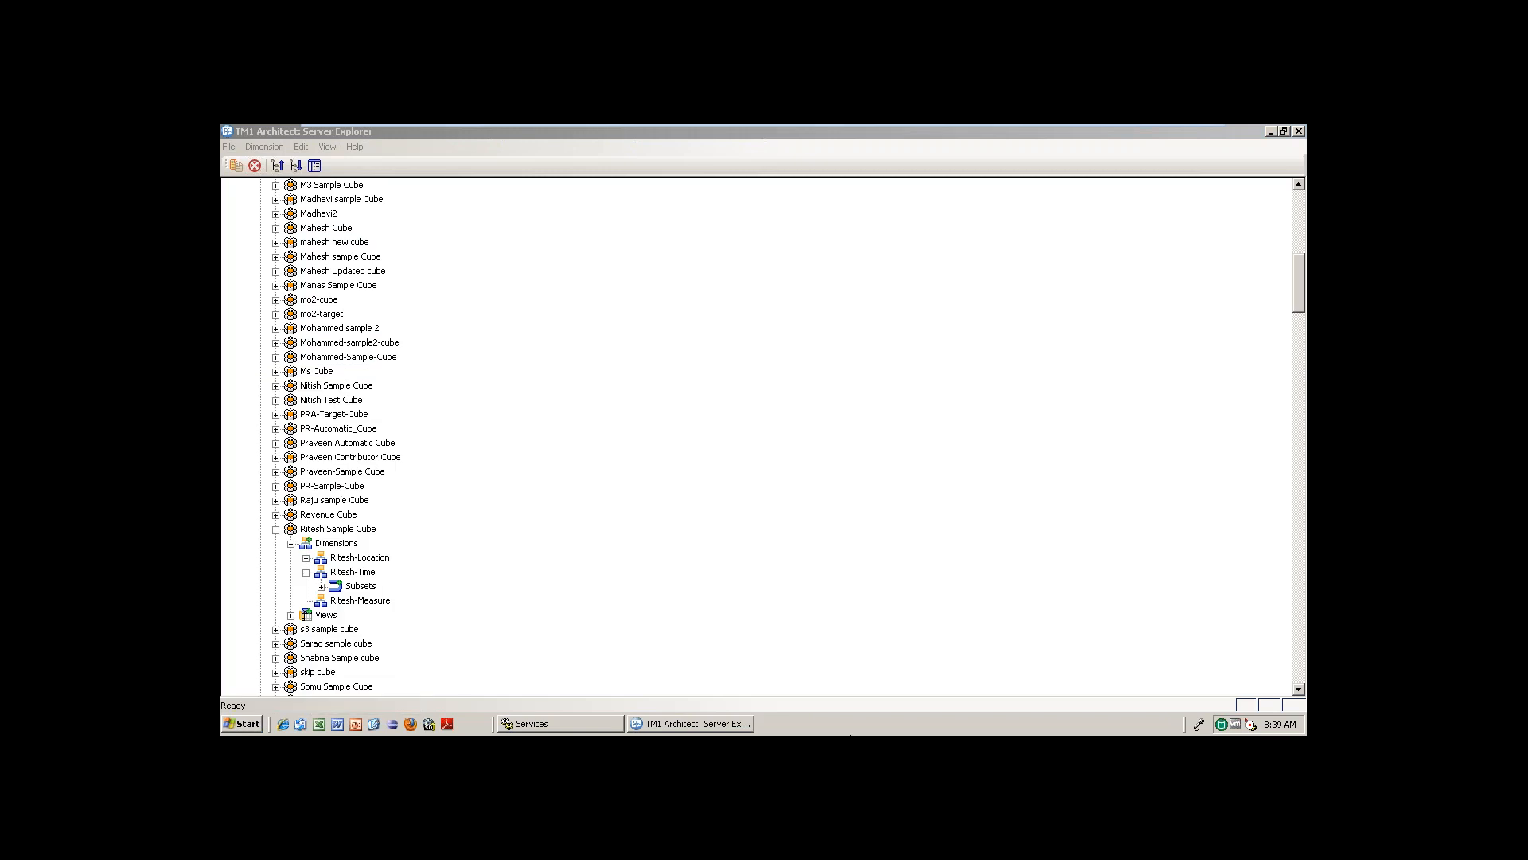
right_click(867, 715)
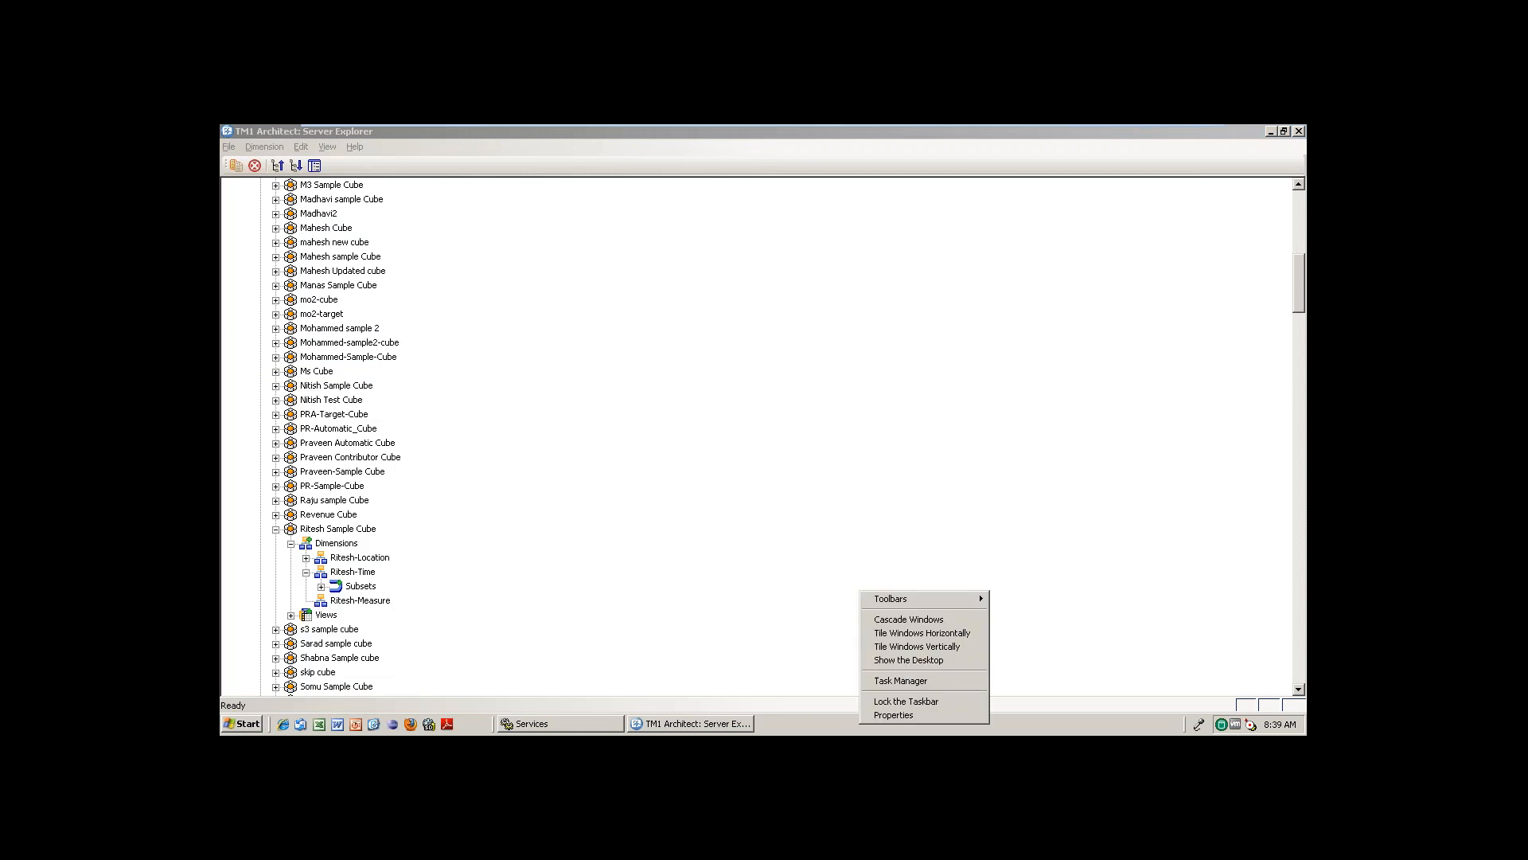
left_click(904, 666)
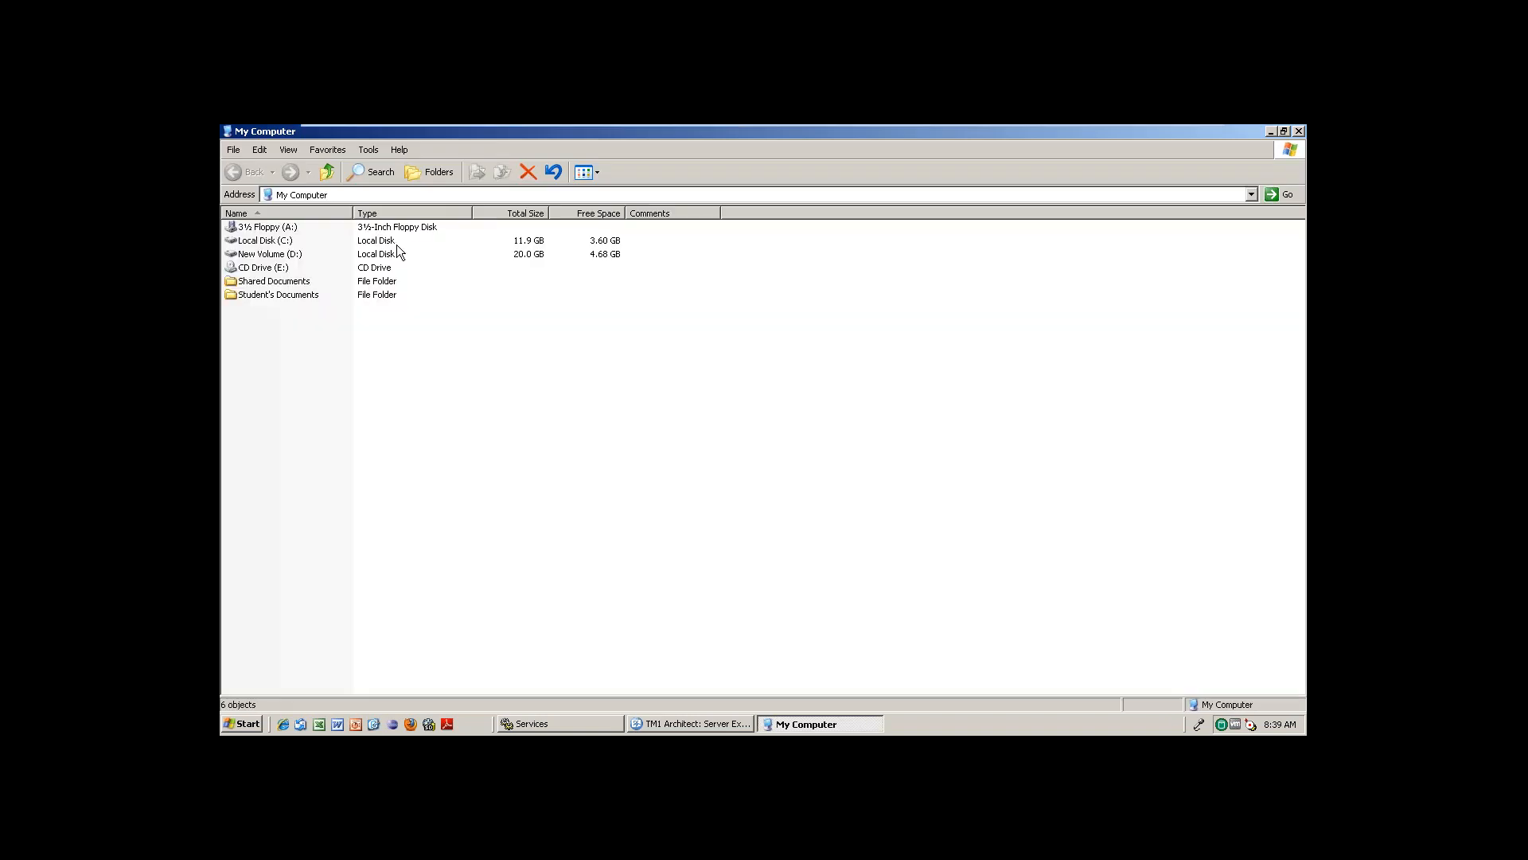
double_click(270, 240)
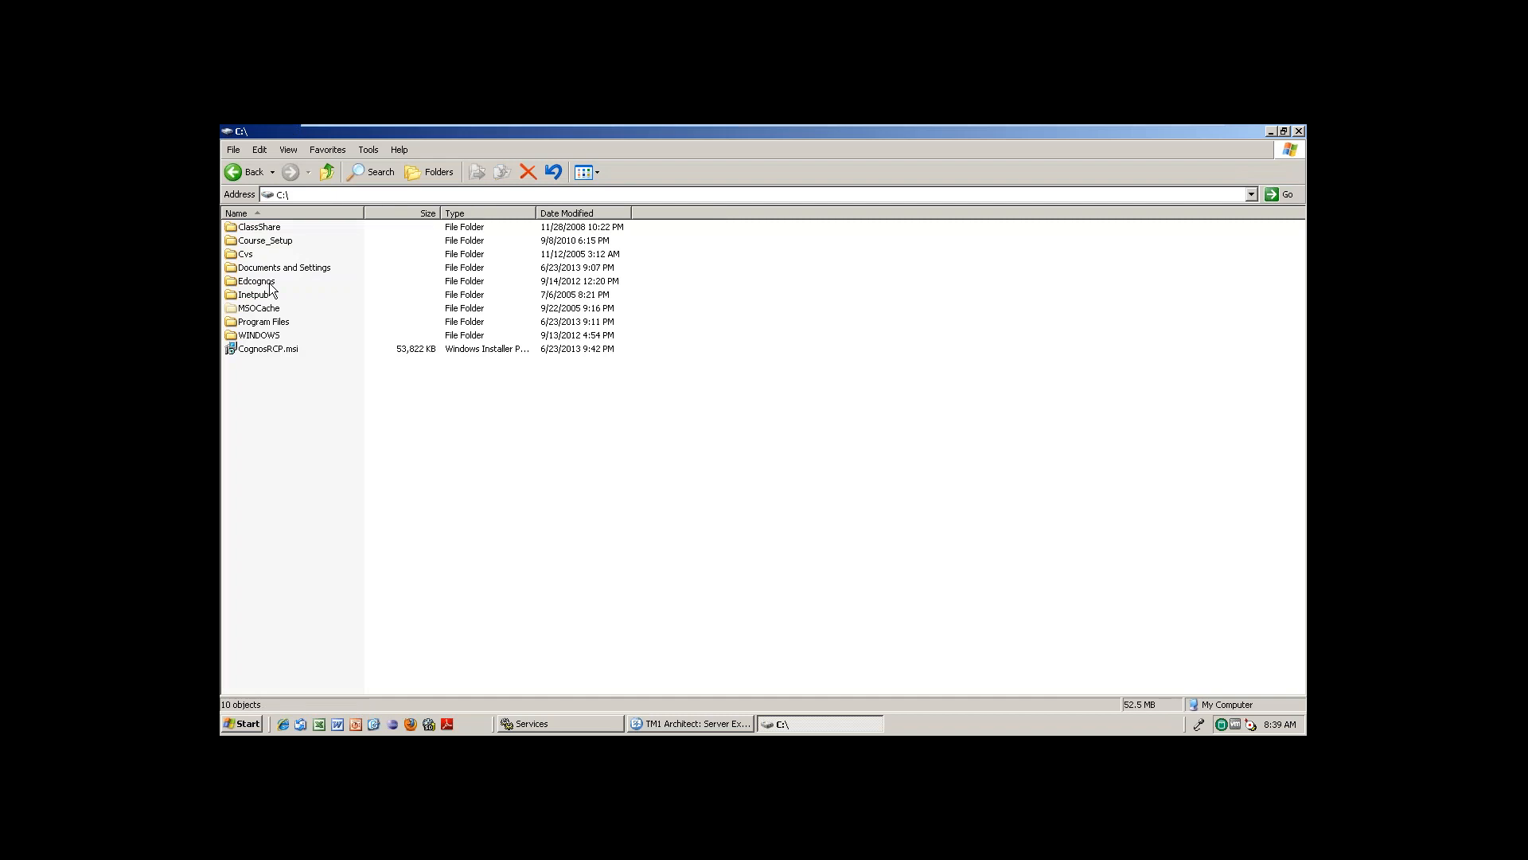
double_click(267, 323)
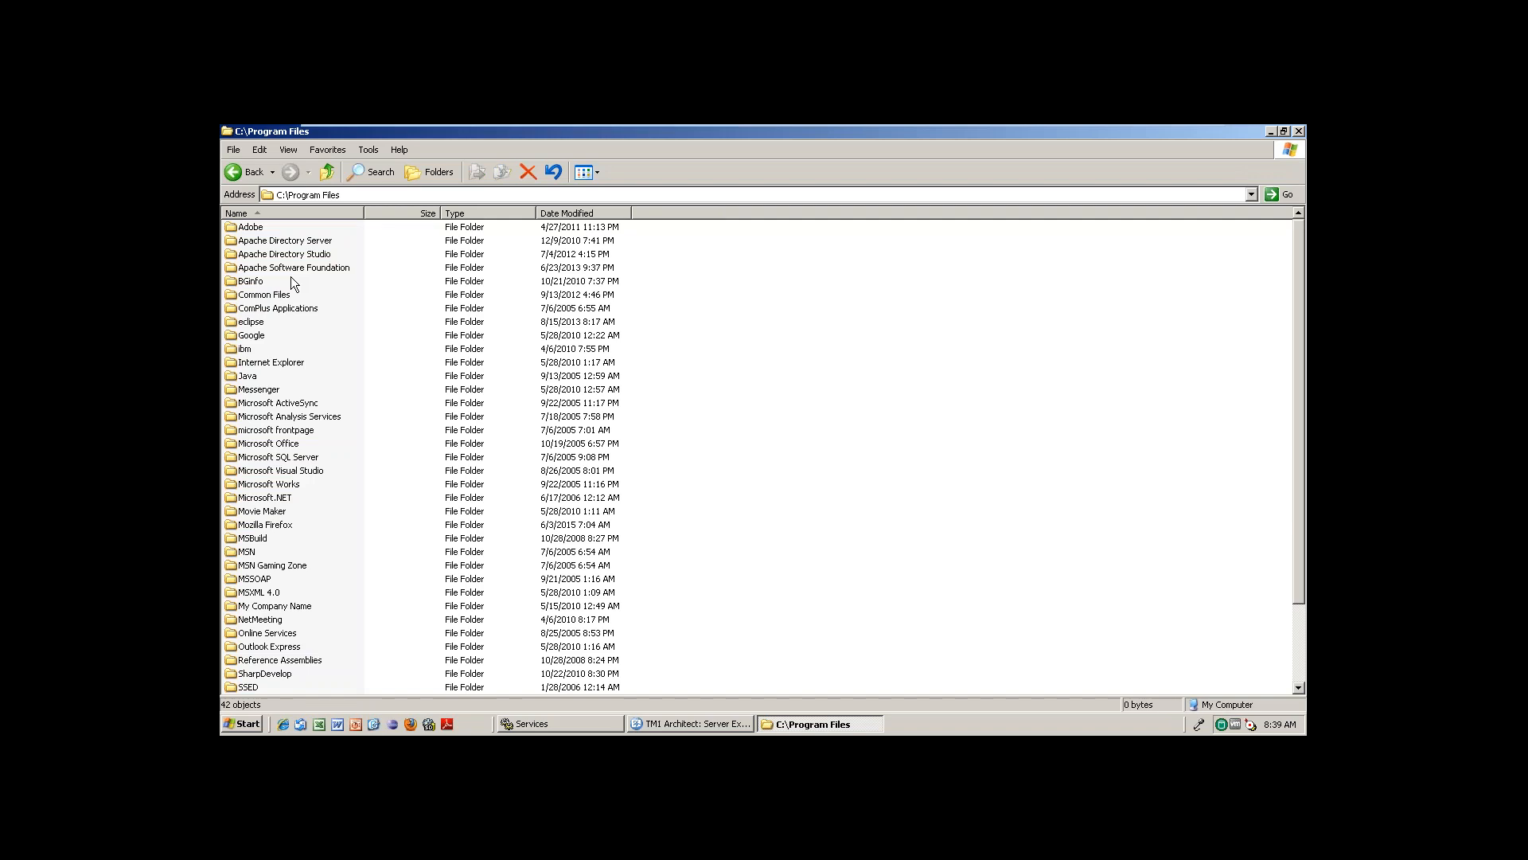
left_click(256, 349)
key("c")
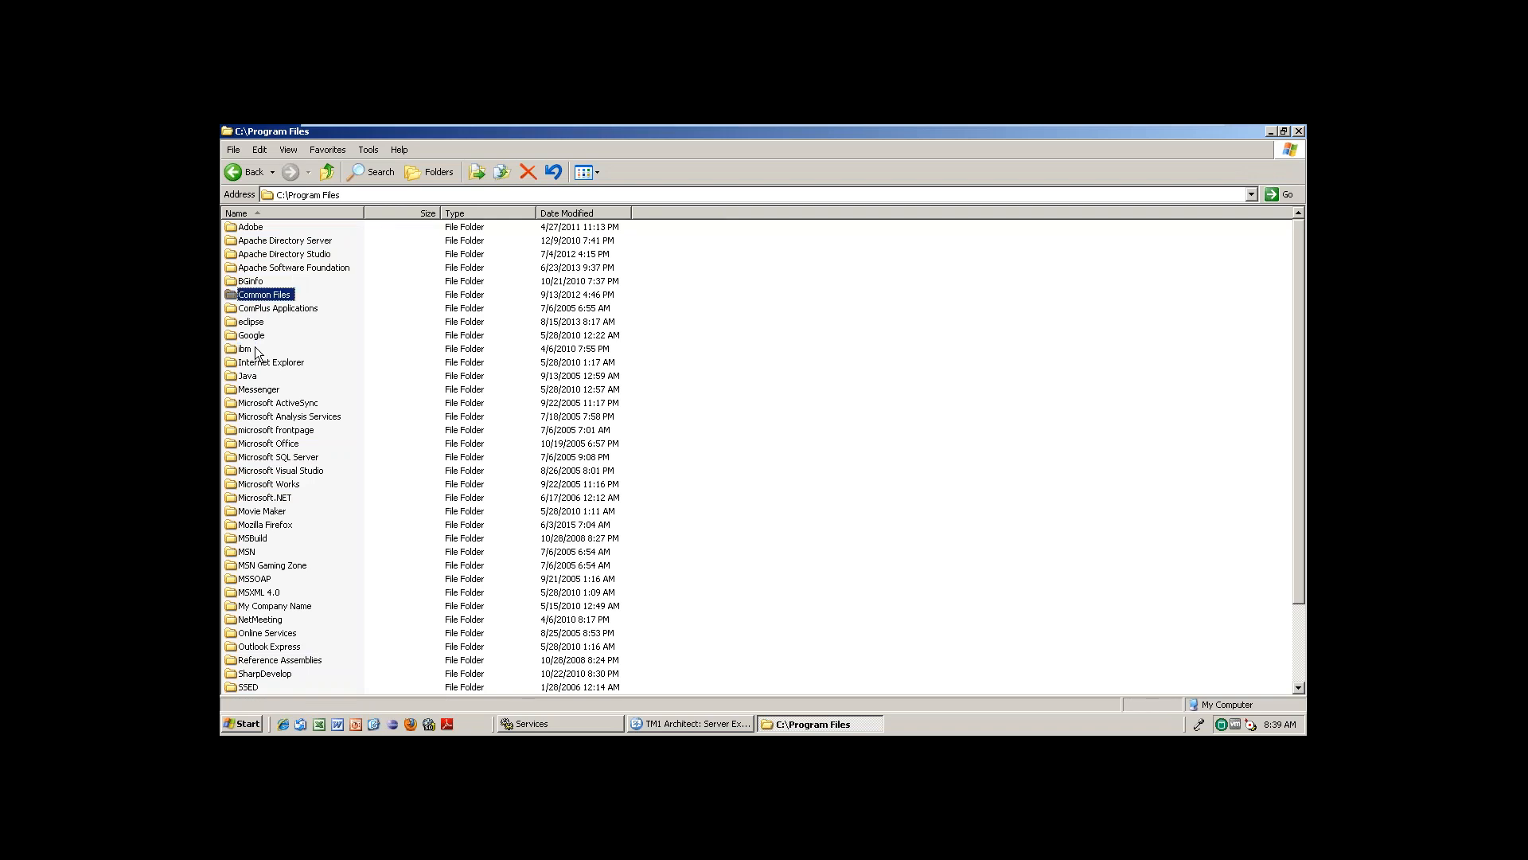
left_click(242, 726)
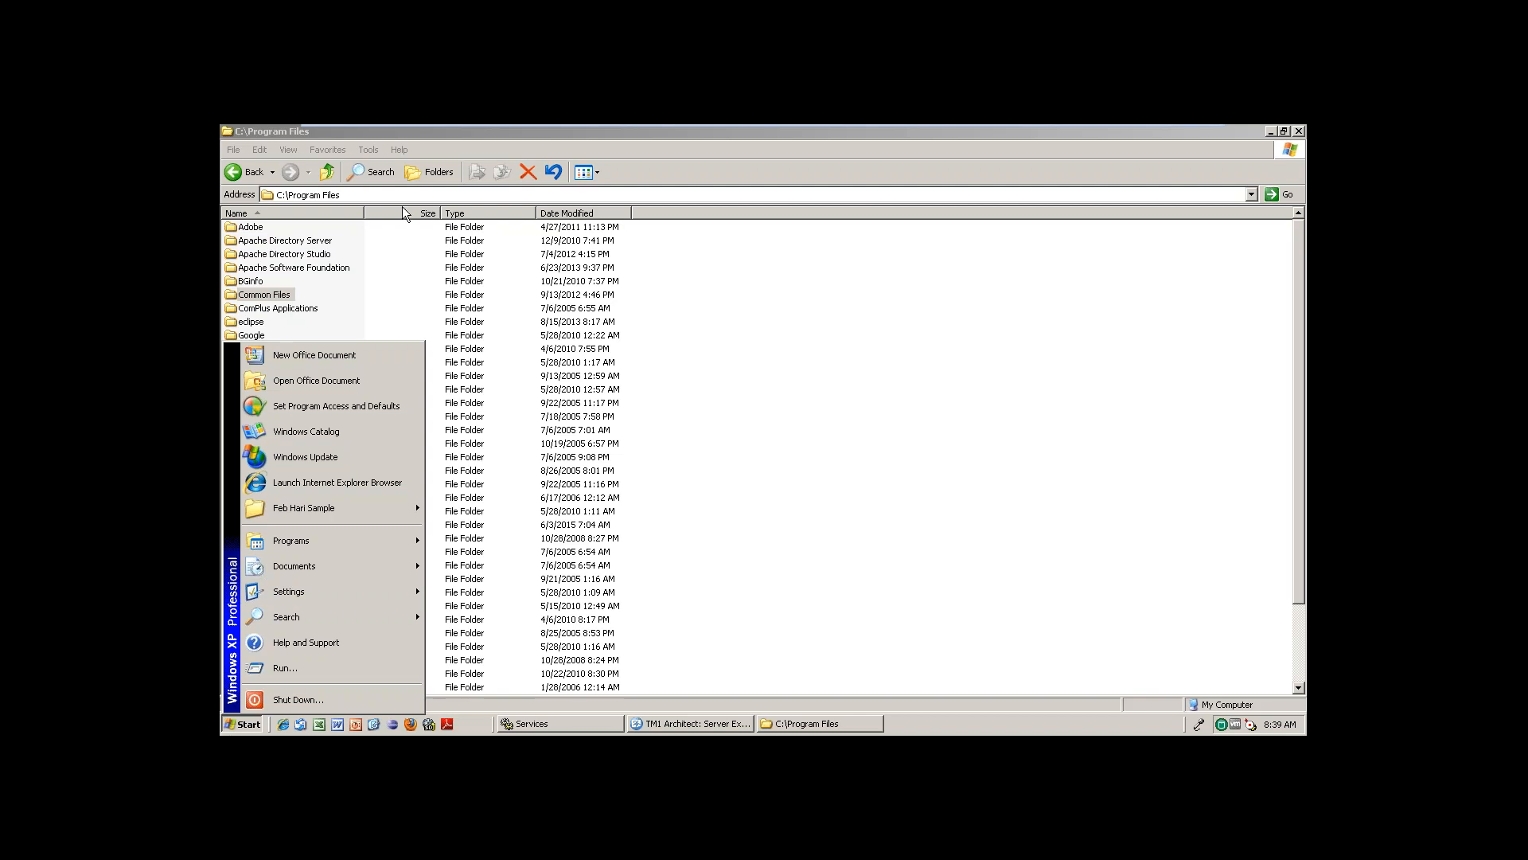
- Go to the D: drive and open the TM1 data folder D:\Program Files\Cognos\TM1\Custom\TM1Data\PlanSamp
left_click(371, 196)
type("d:\\")
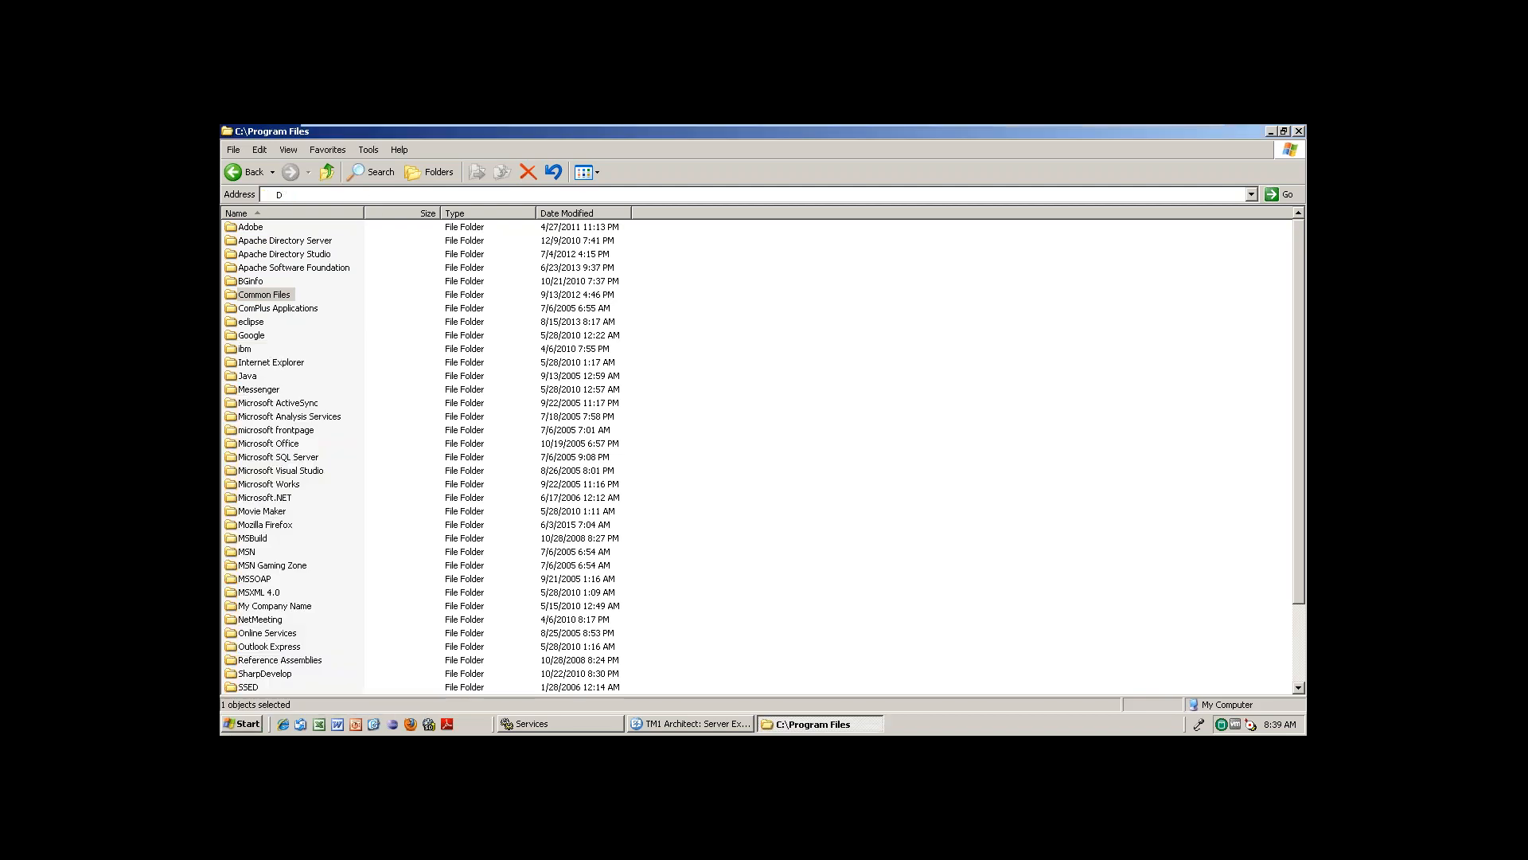
key("Return")
double_click(295, 254)
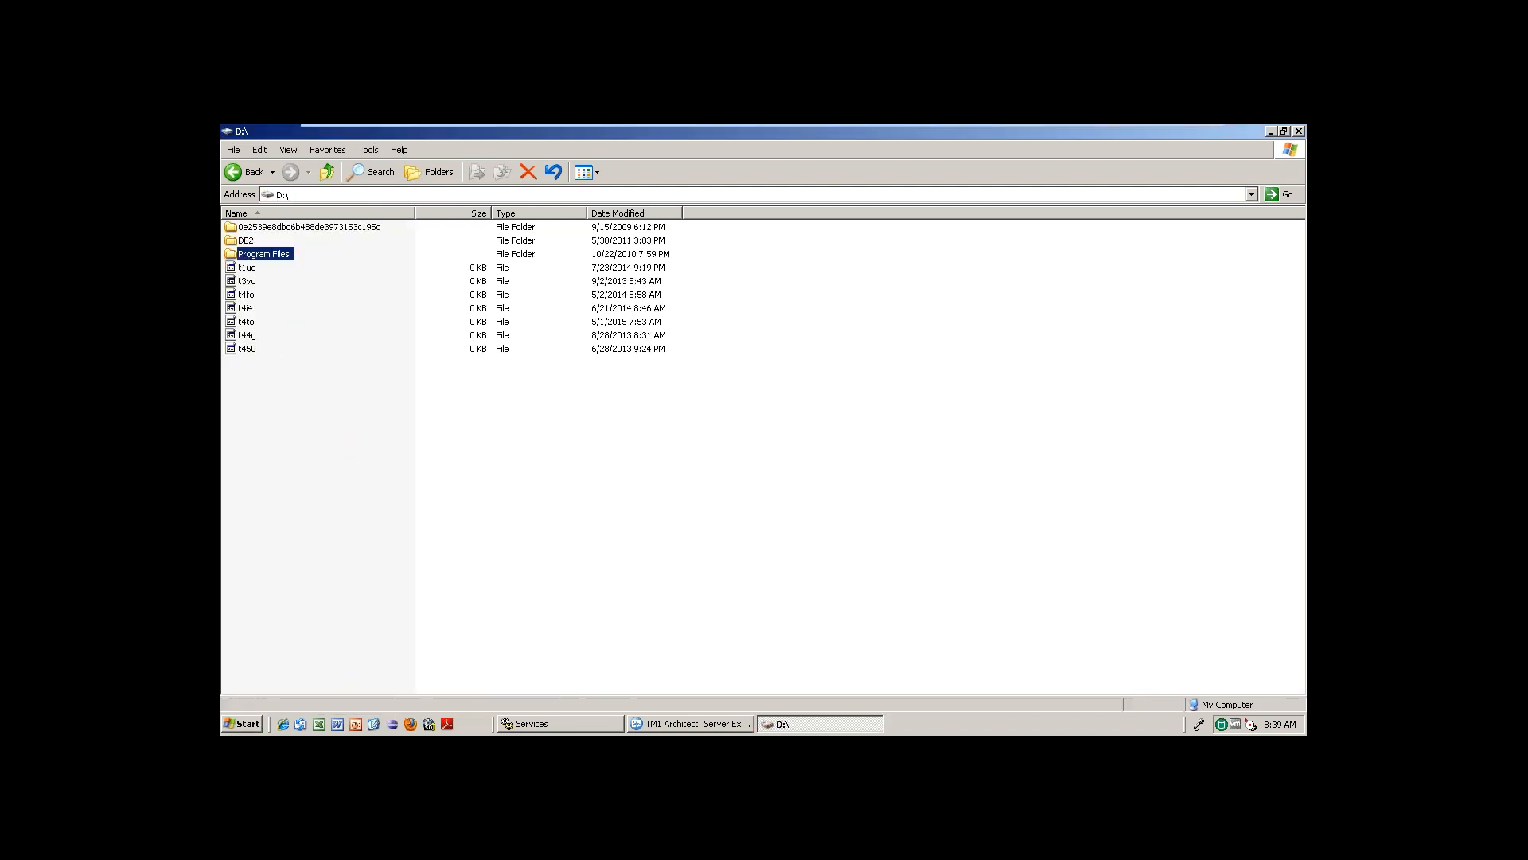
double_click(253, 227)
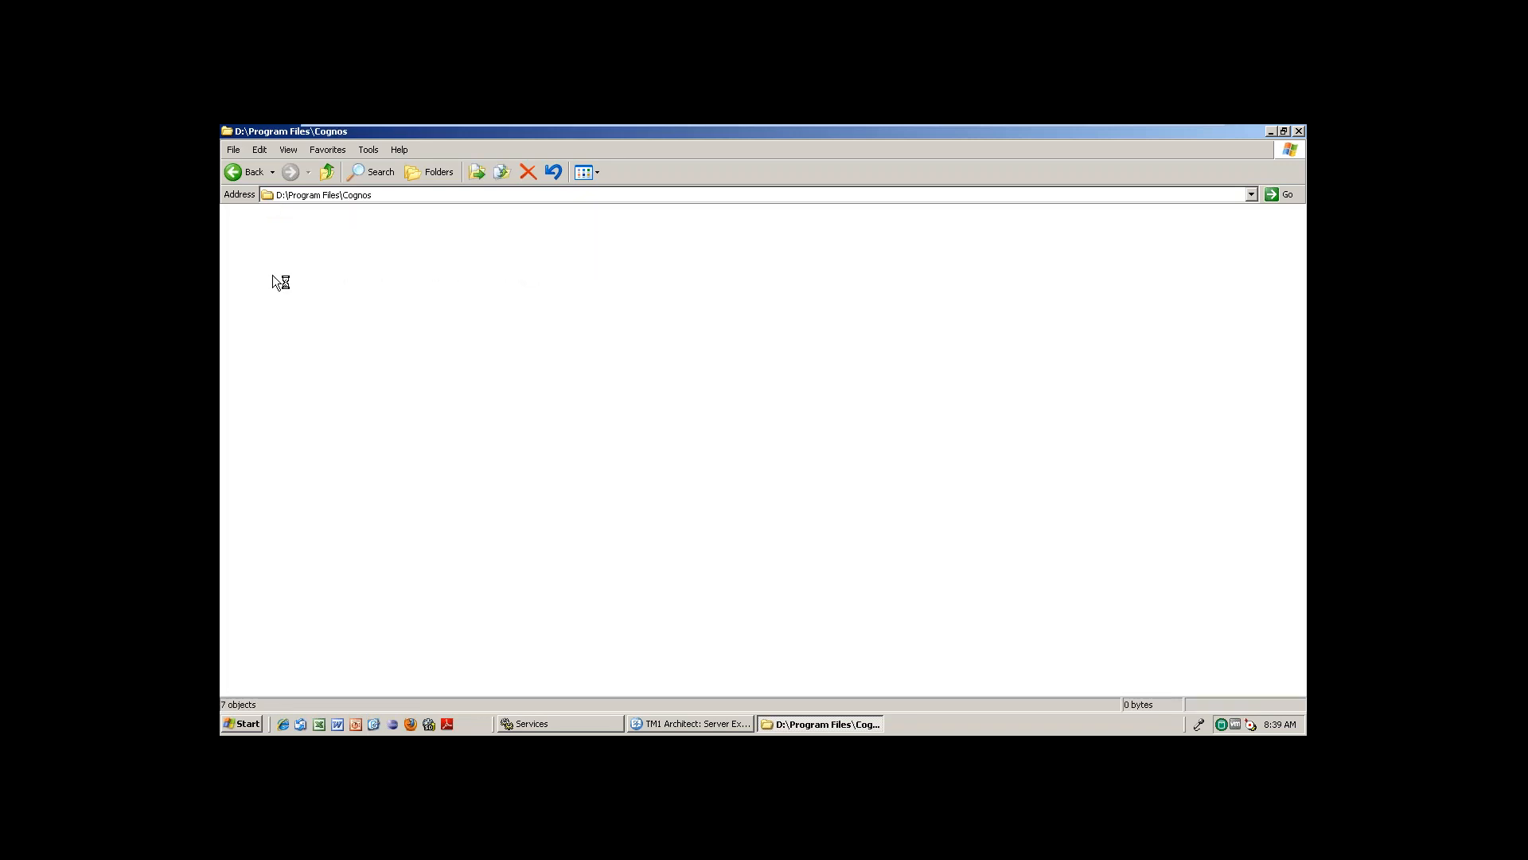
double_click(264, 284)
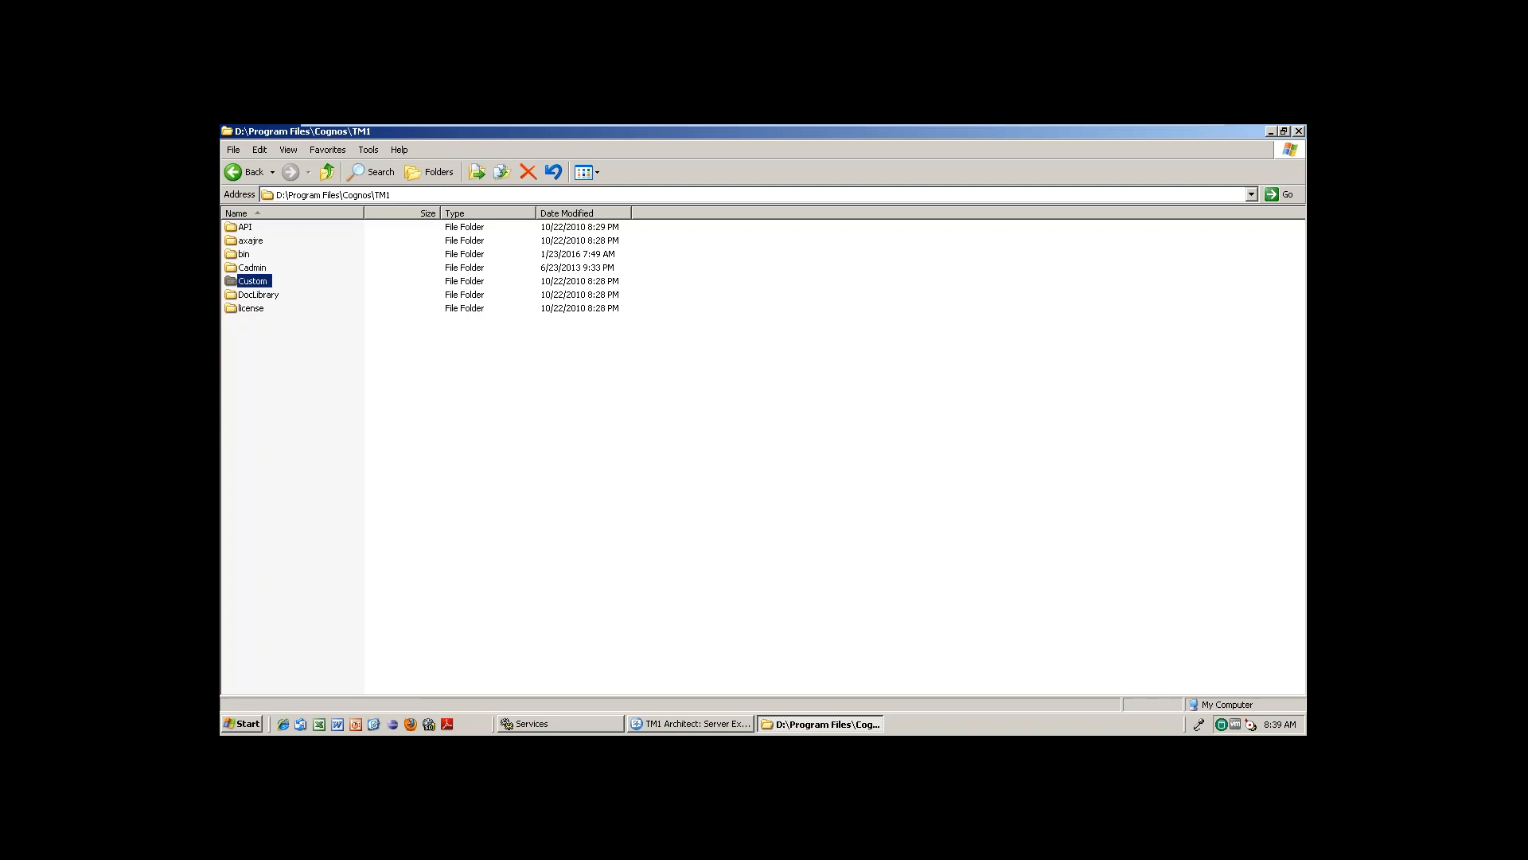
double_click(254, 228)
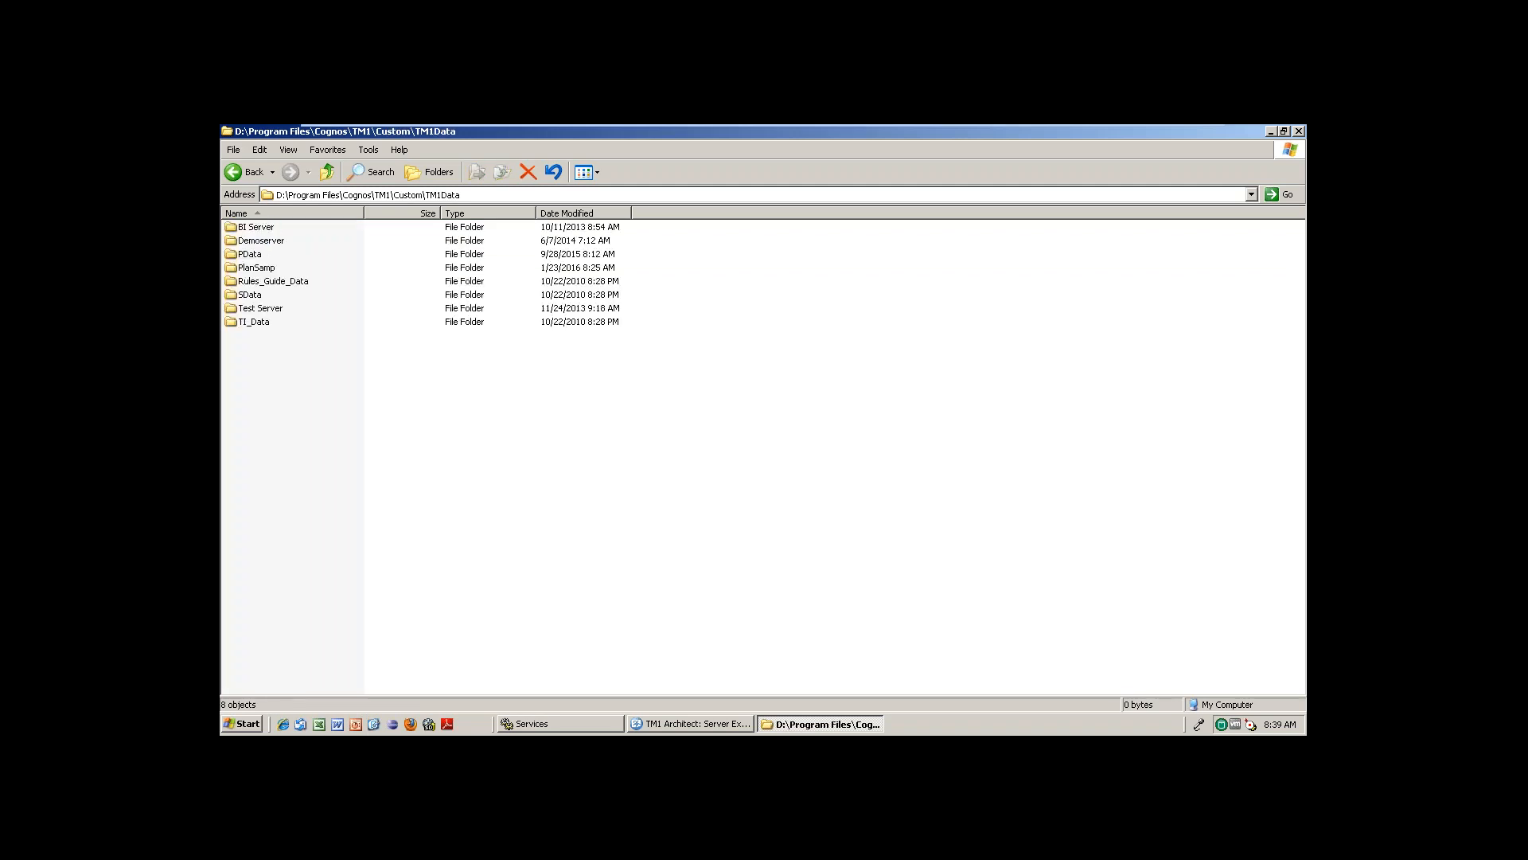
left_click(257, 273)
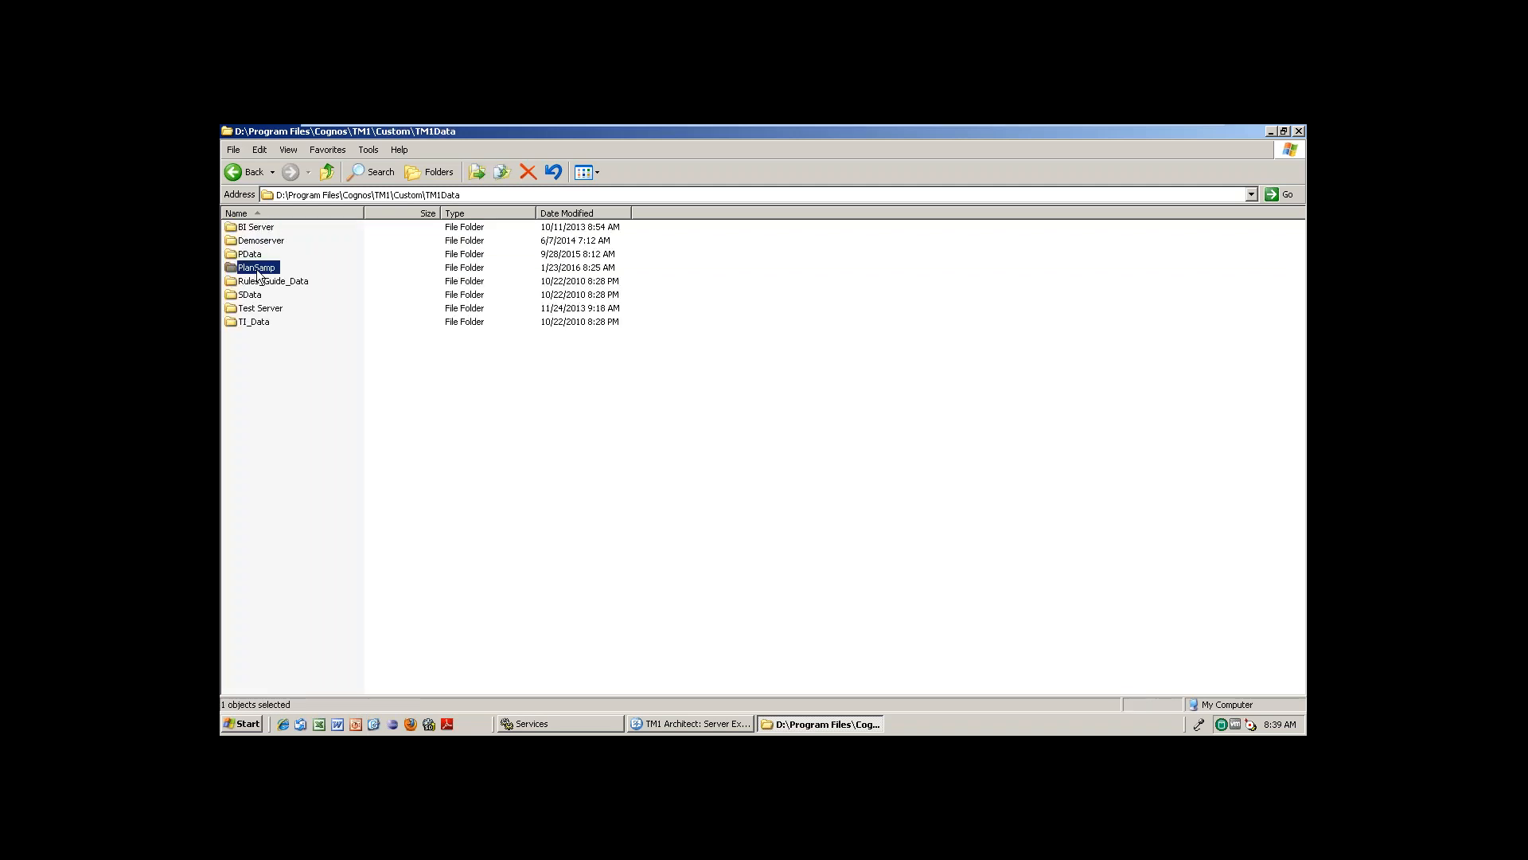
double_click(257, 268)
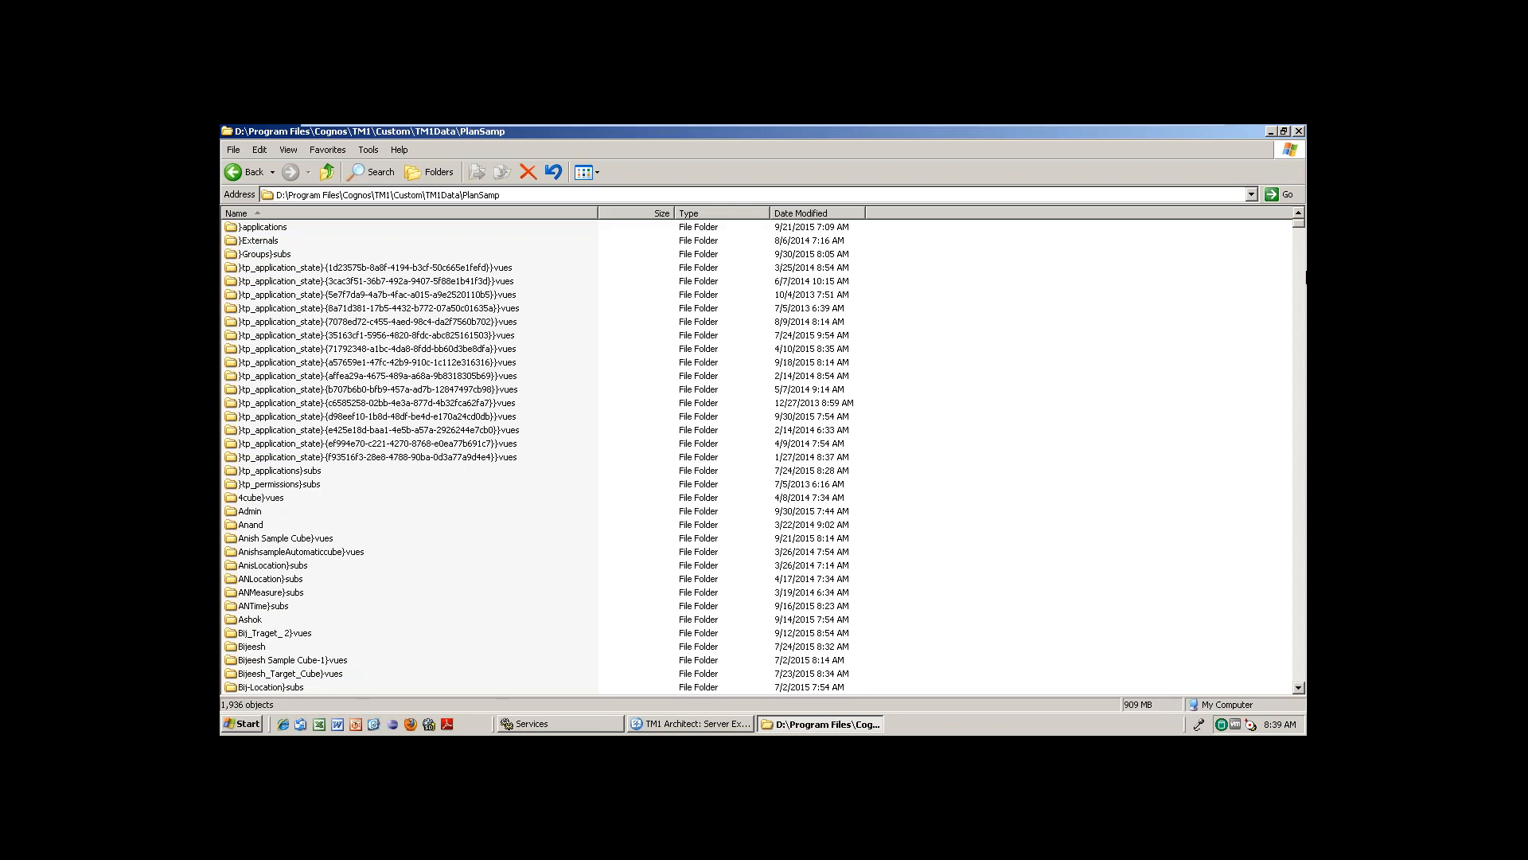
- Sort the PlanSamp folder by date modified and look through its folders and files
mouse_move(1297, 221)
left_mouse_down()
mouse_move(1299, 422)
mouse_move(1299, 223)
left_mouse_up()
left_click(812, 214)
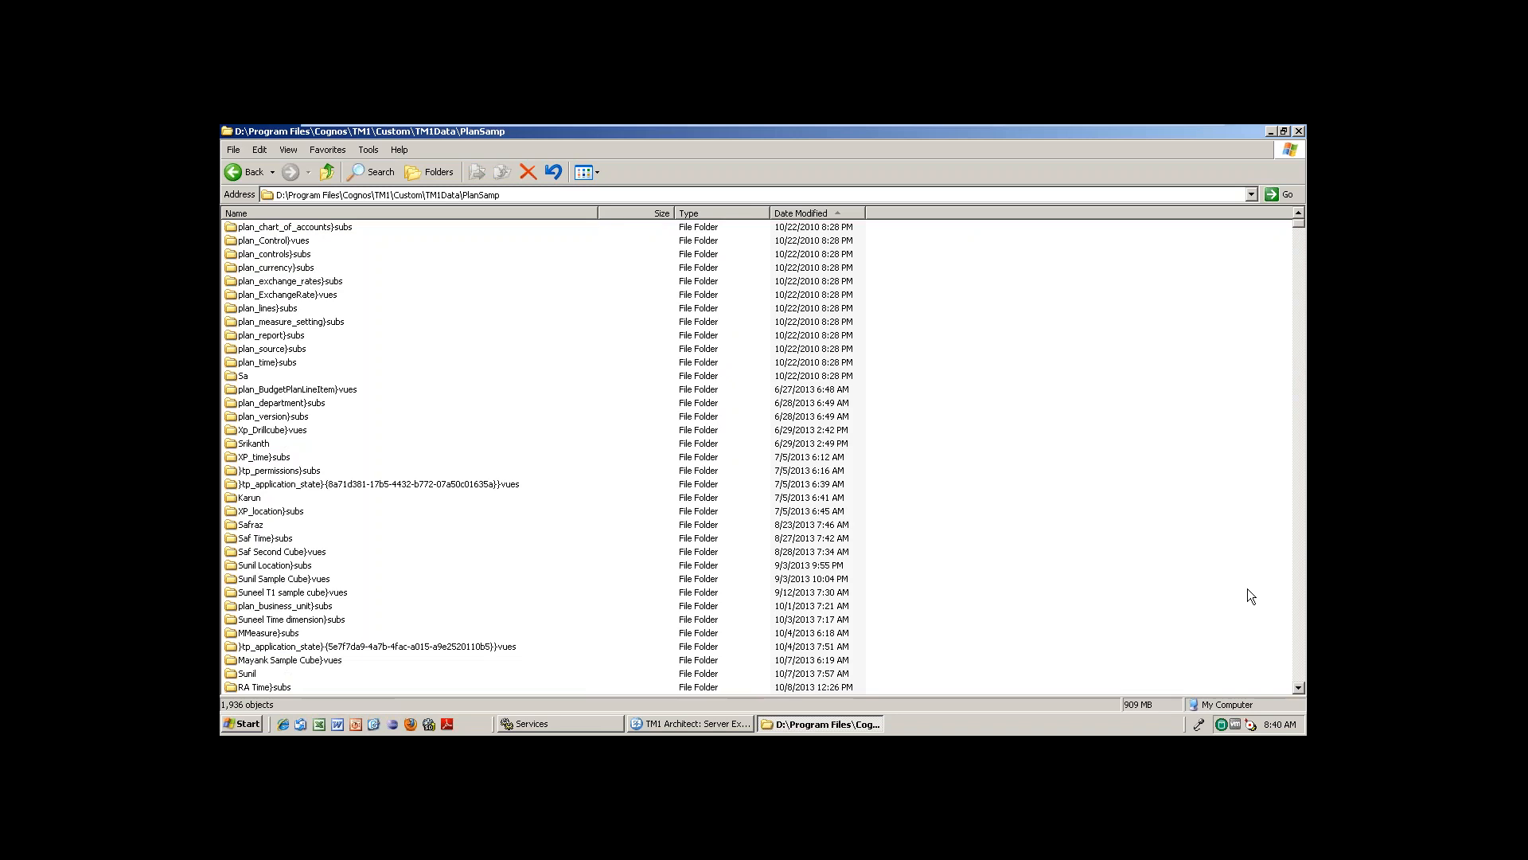
left_click(1299, 690)
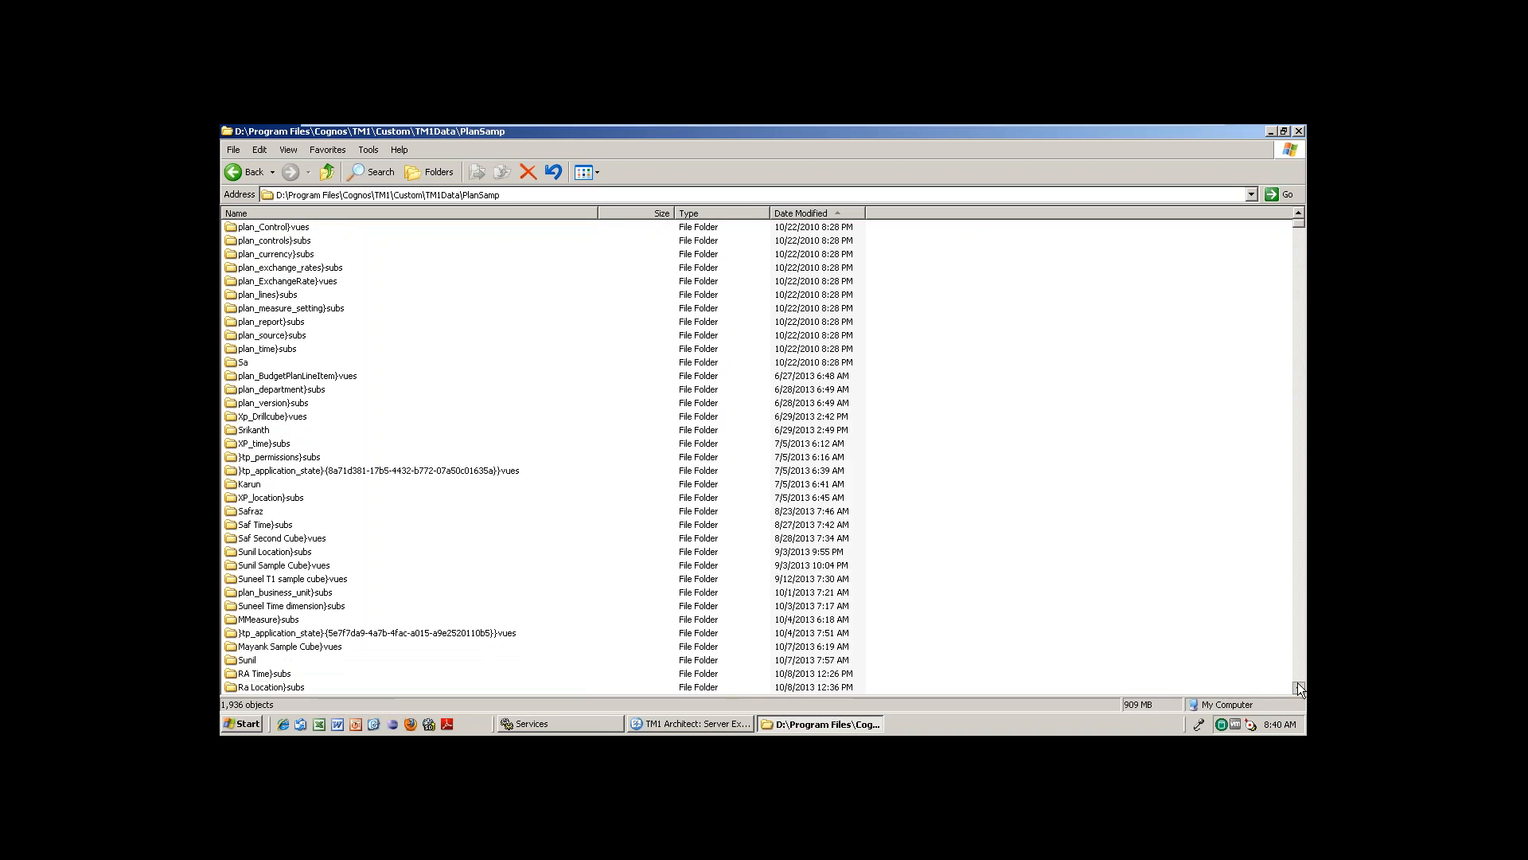
left_click(1299, 689)
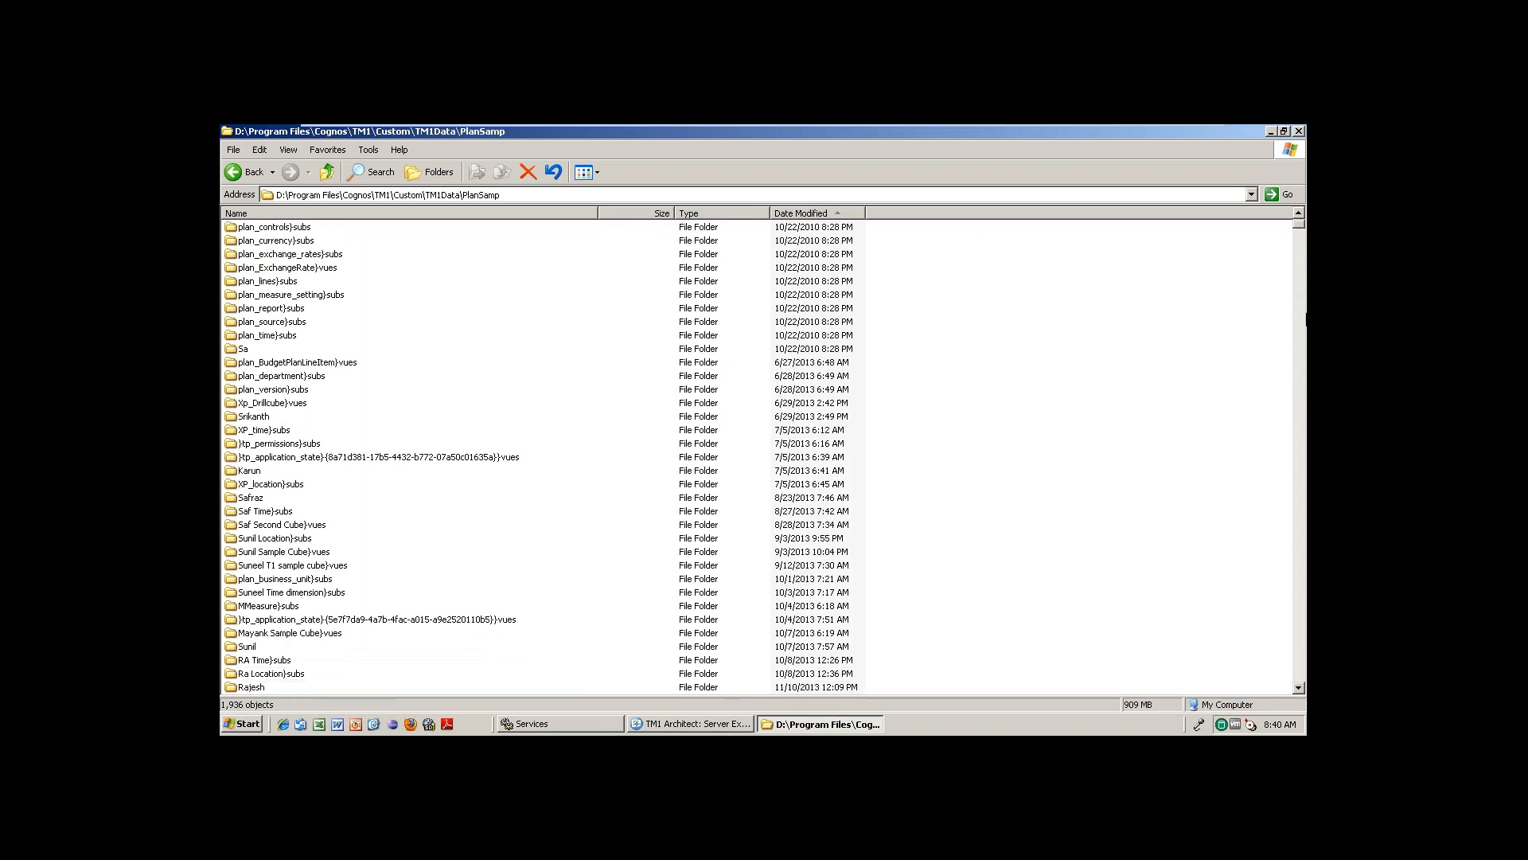
left_click_drag(1301, 226, 1300, 364)
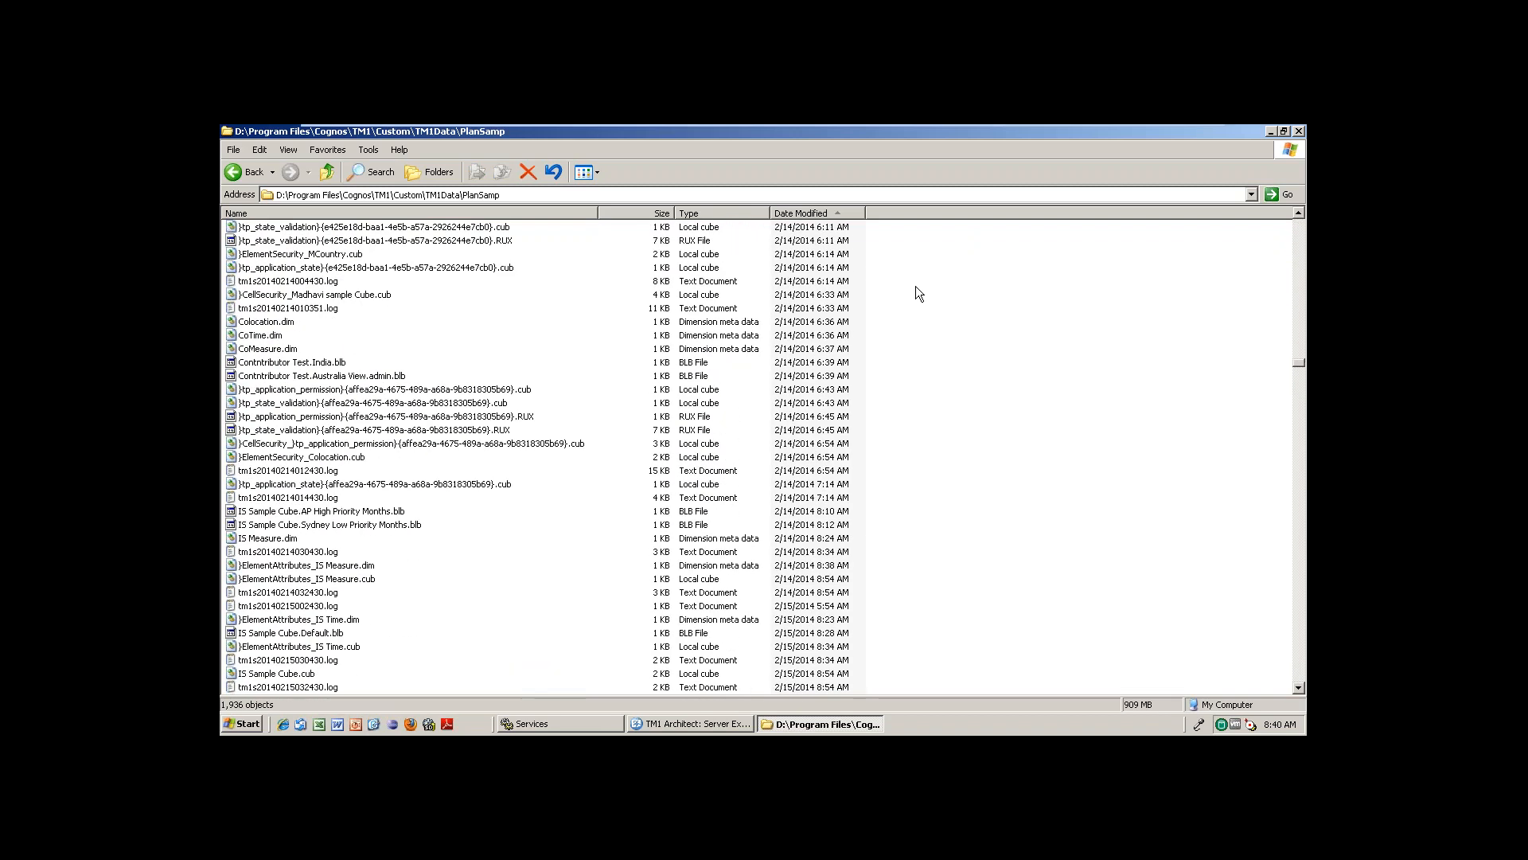
- Sort the PlanSamp files by type and examine the dimension (.dim) and cube (.cub) files
left_click(705, 213)
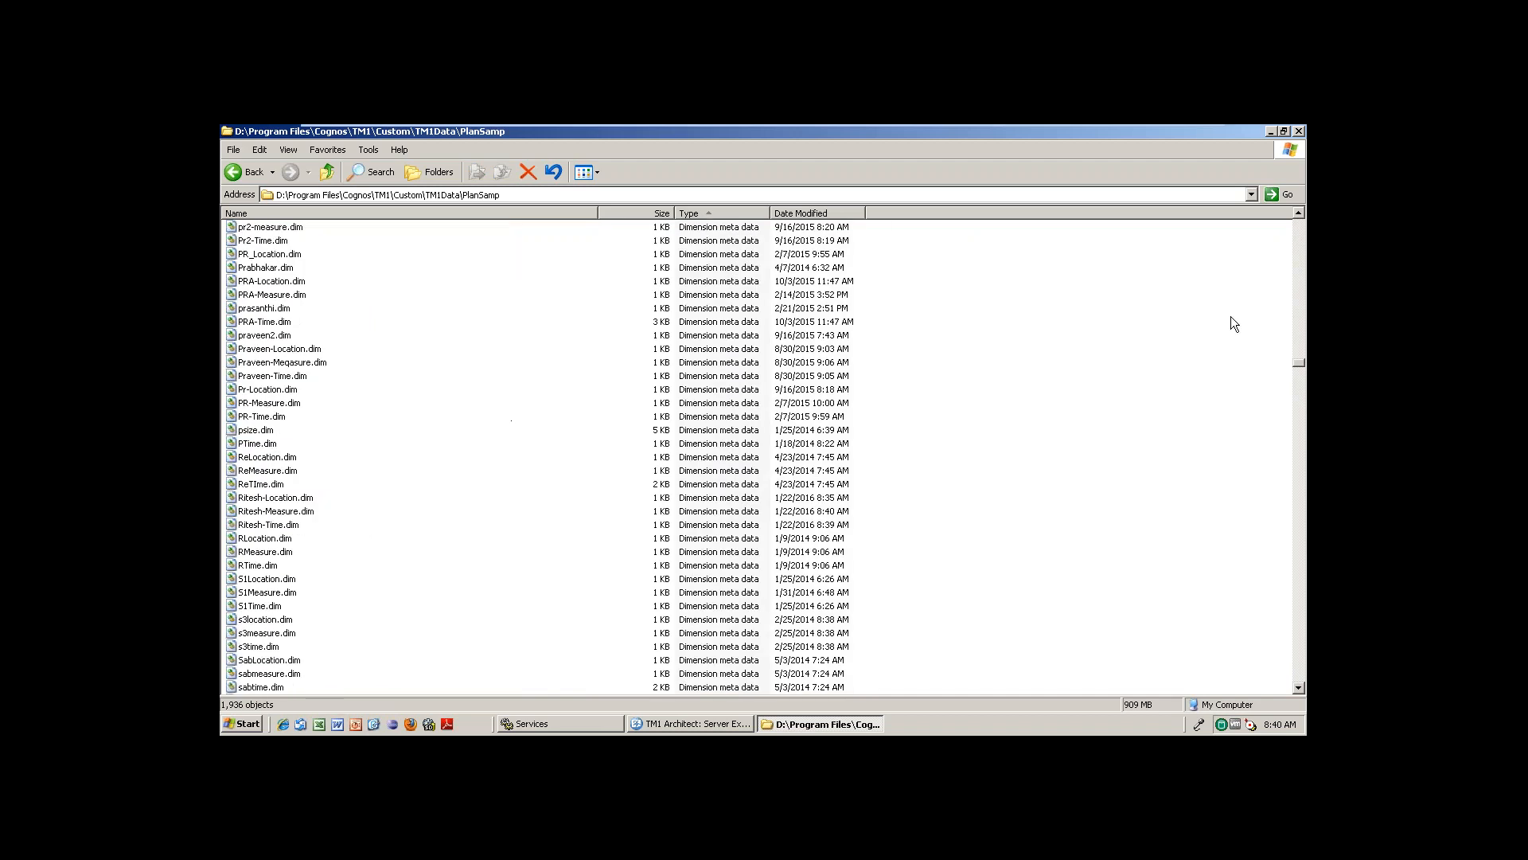
left_click_drag(1300, 366, 1302, 332)
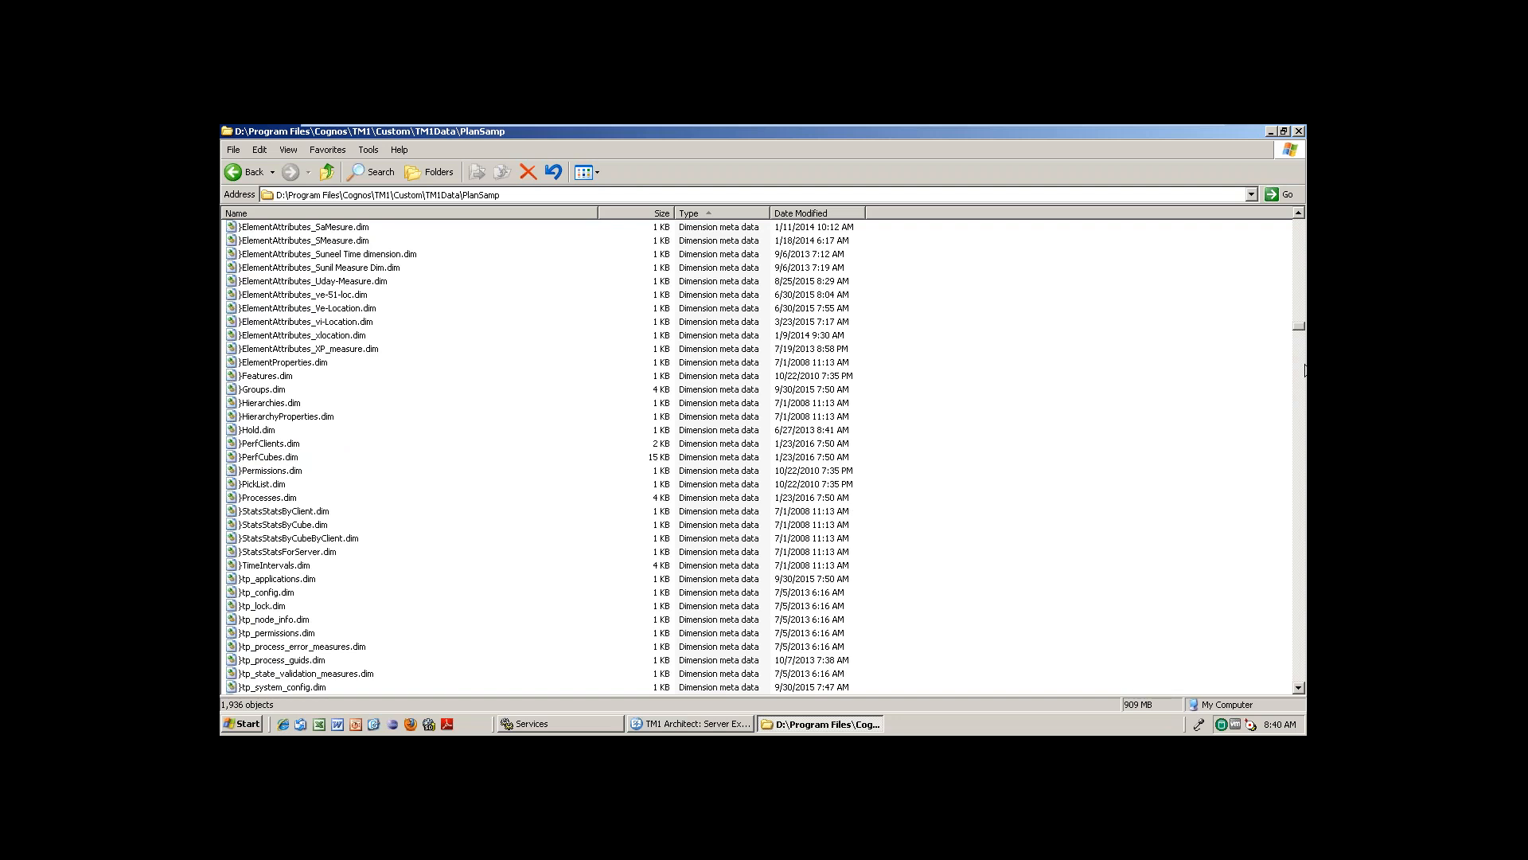
left_click_drag(1300, 330, 1301, 332)
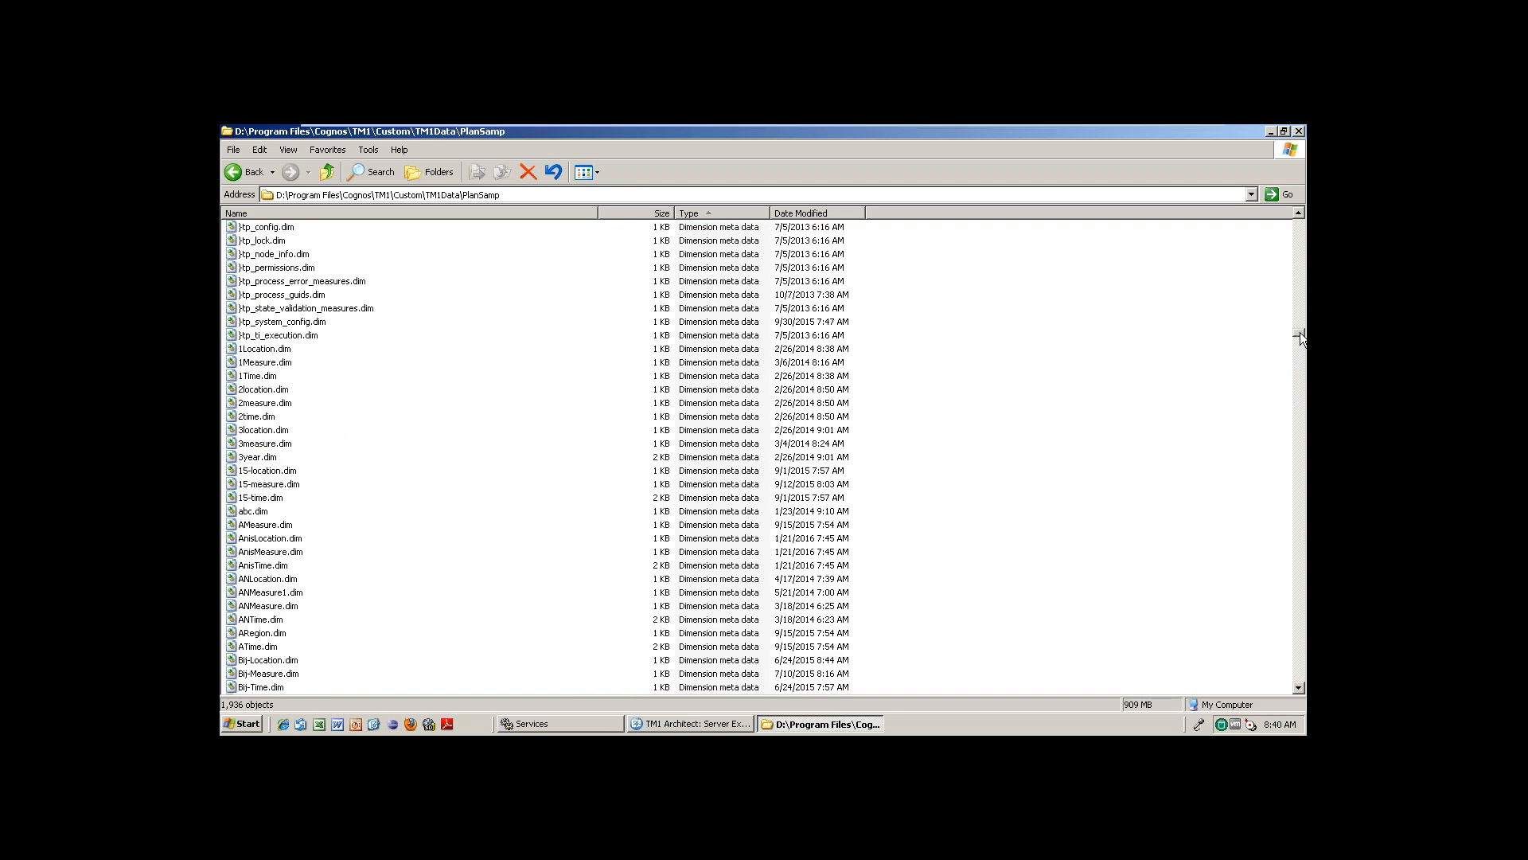
left_click(280, 362)
key("Up")
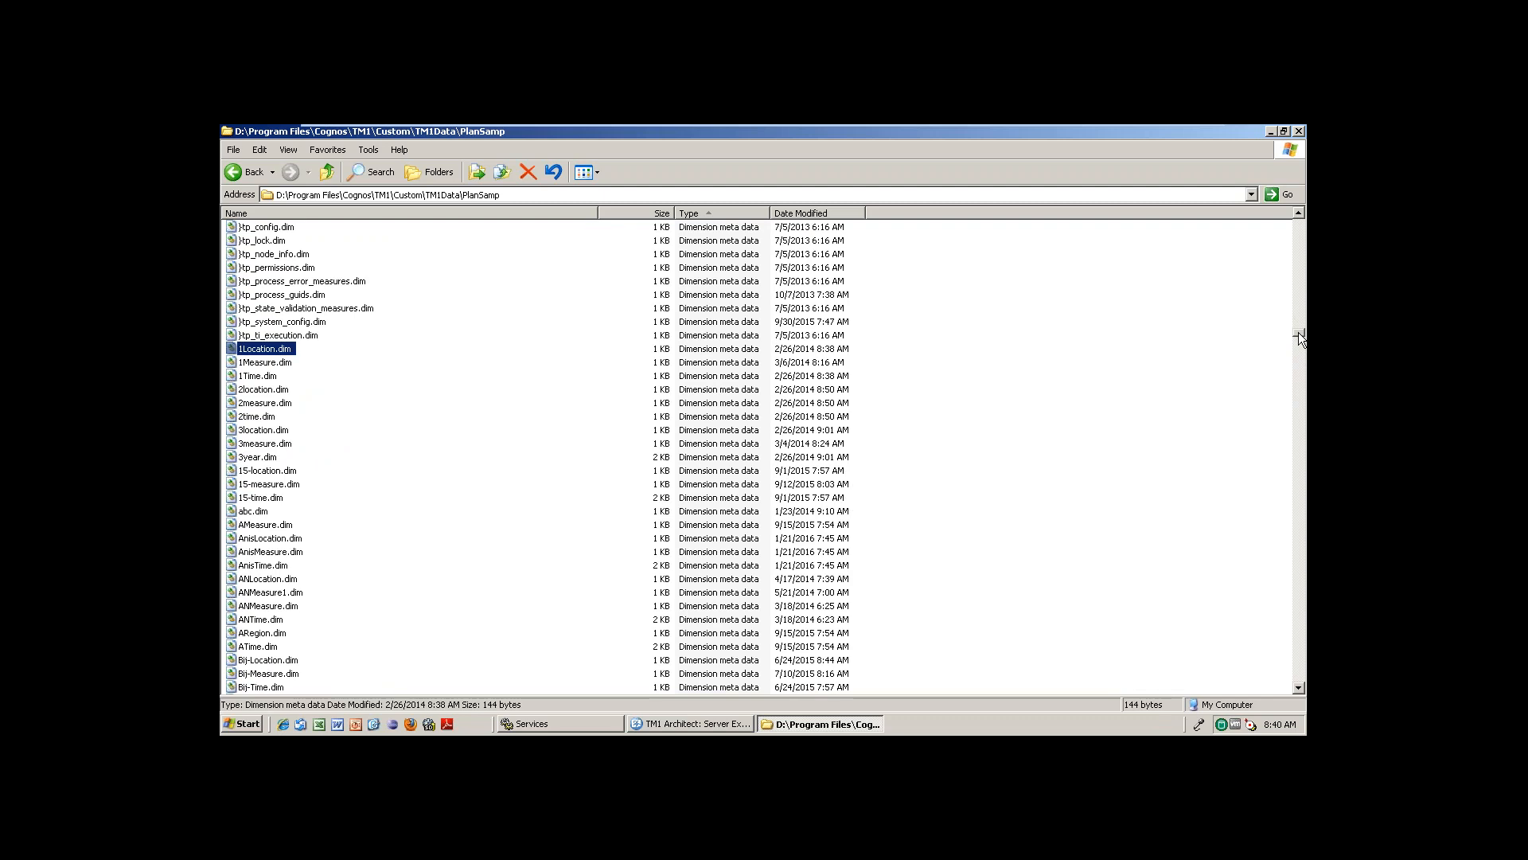
left_click_drag(1299, 339, 1301, 381)
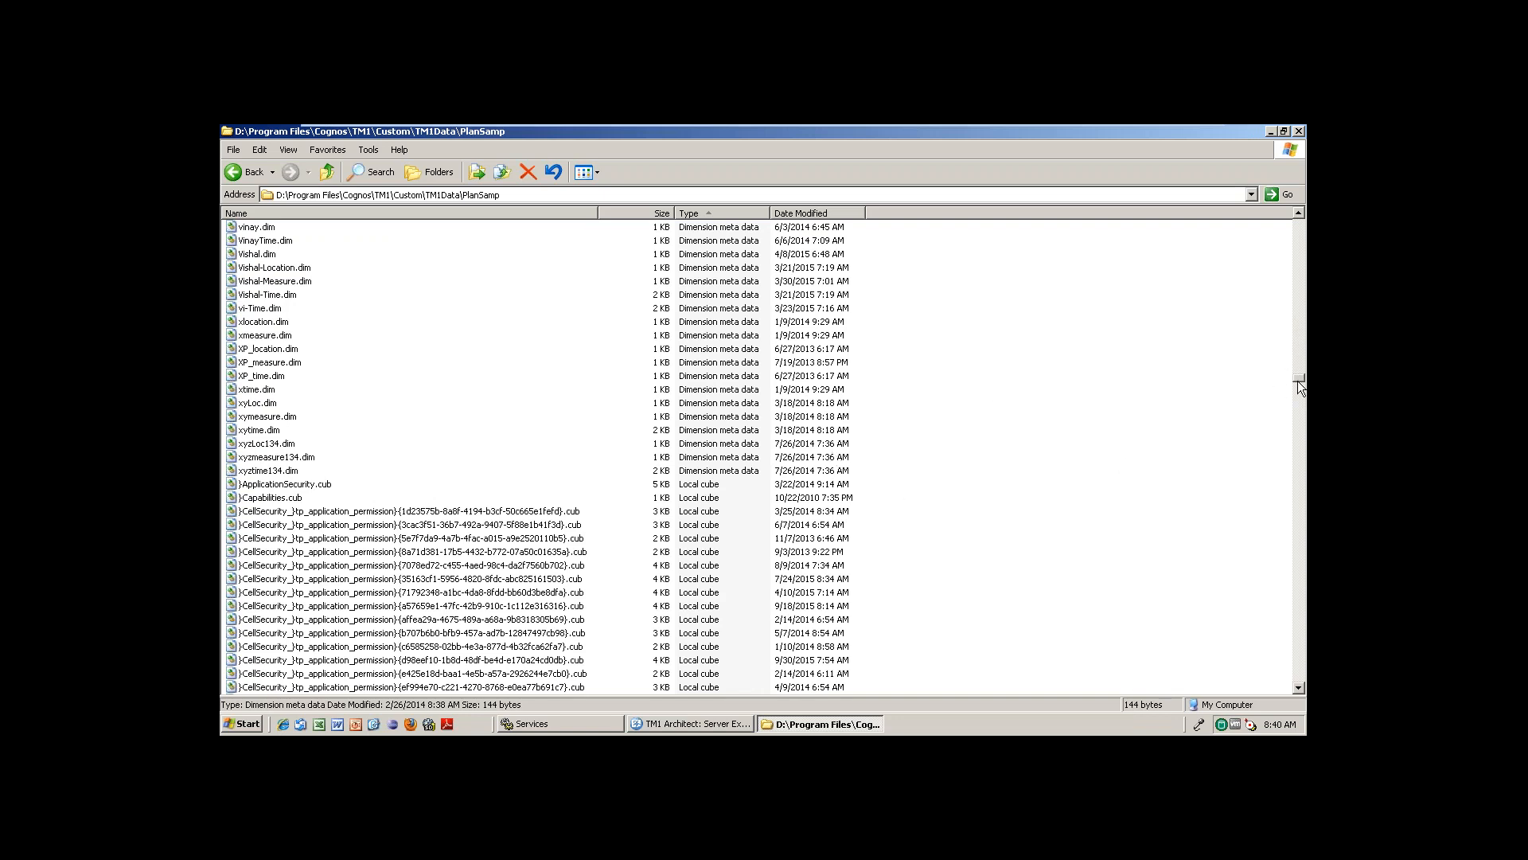
- Search all files and folders in PlanSamp for names containing "rite"
left_click_drag(1299, 384, 1300, 185)
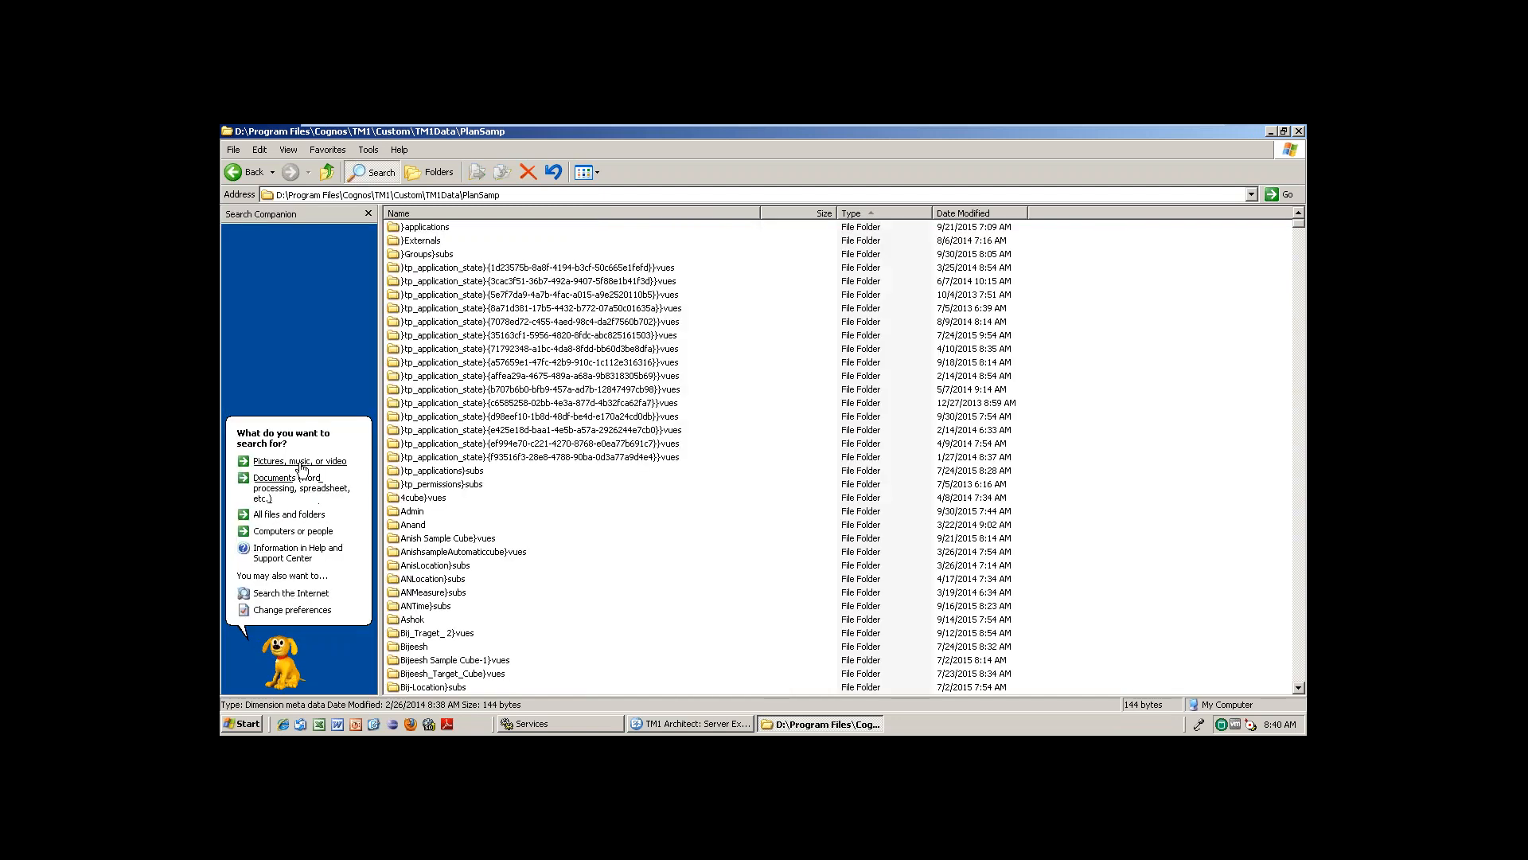
left_click(289, 515)
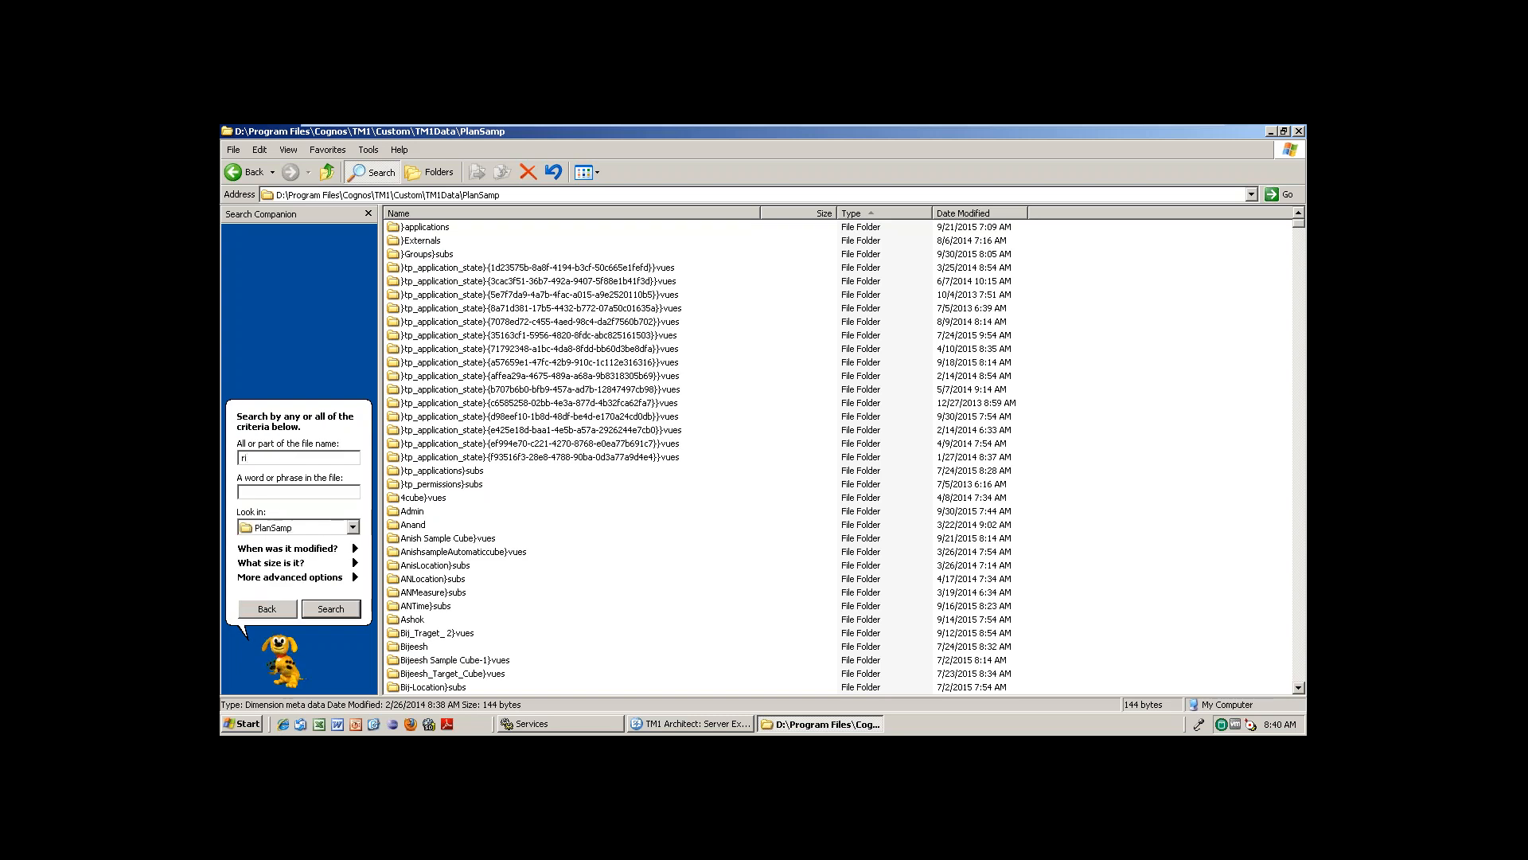
type("rite")
key("Return")
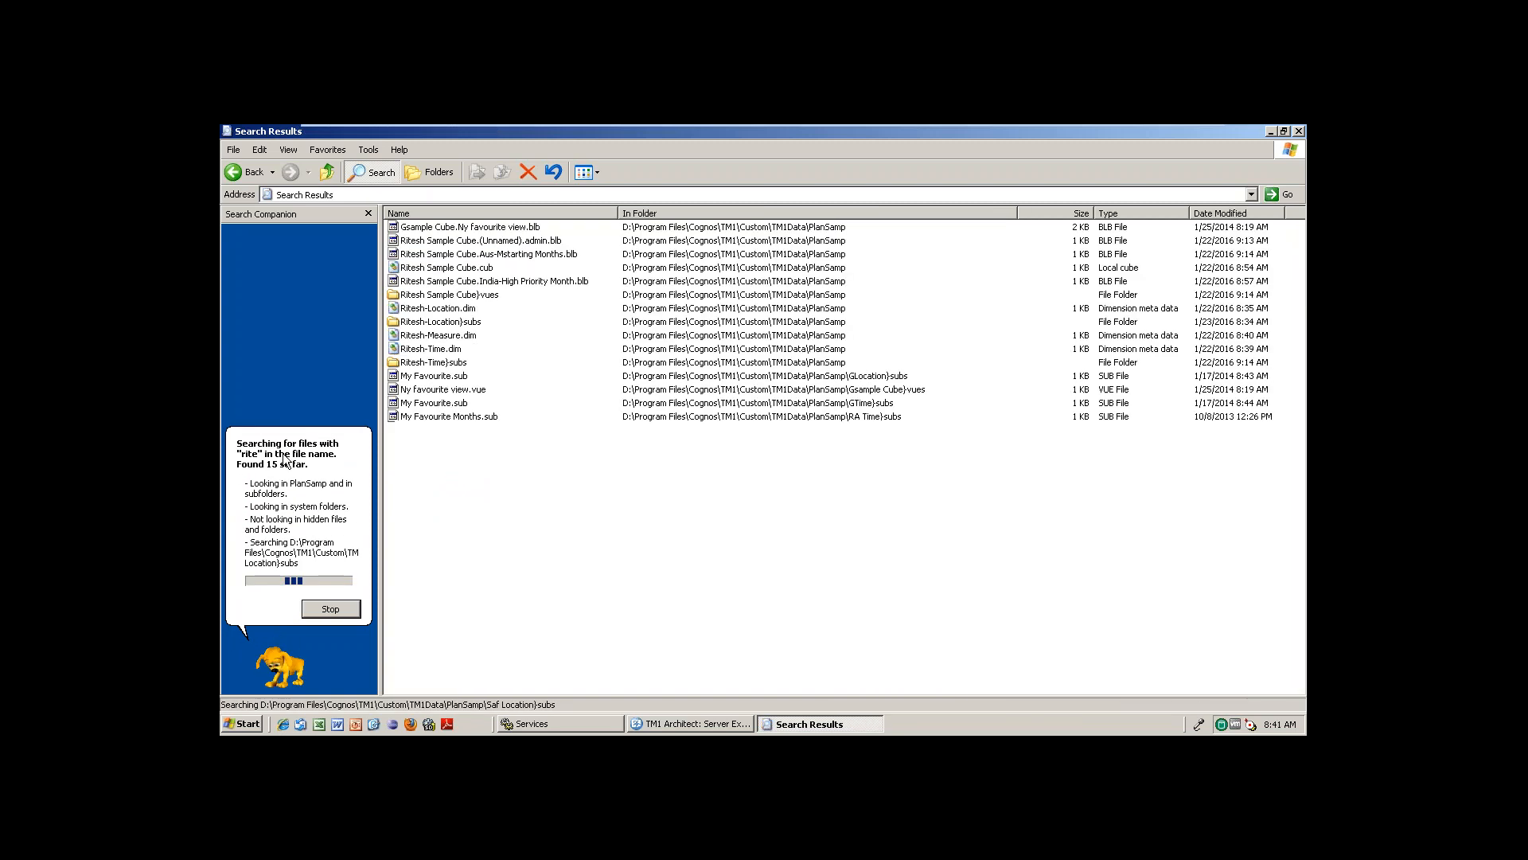
- Examine the dimension, view and cube files in the search results, selecting Ritesh-Time.dim, Ritesh Sample Cube.India-High Priority Month.blb and Ritesh Sample Cube.cub
left_click(449, 350)
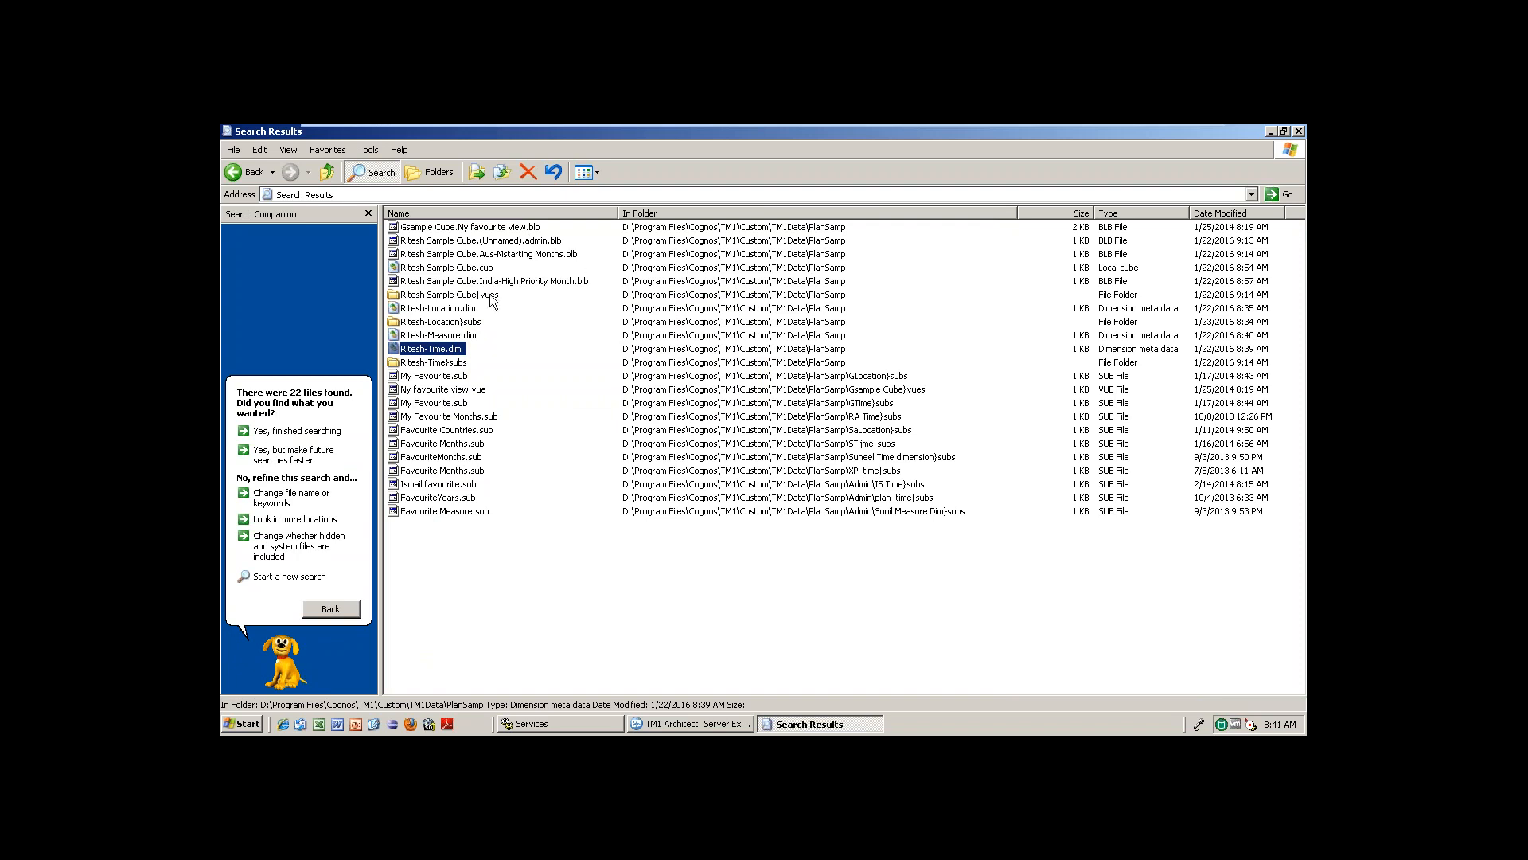
left_click(467, 283)
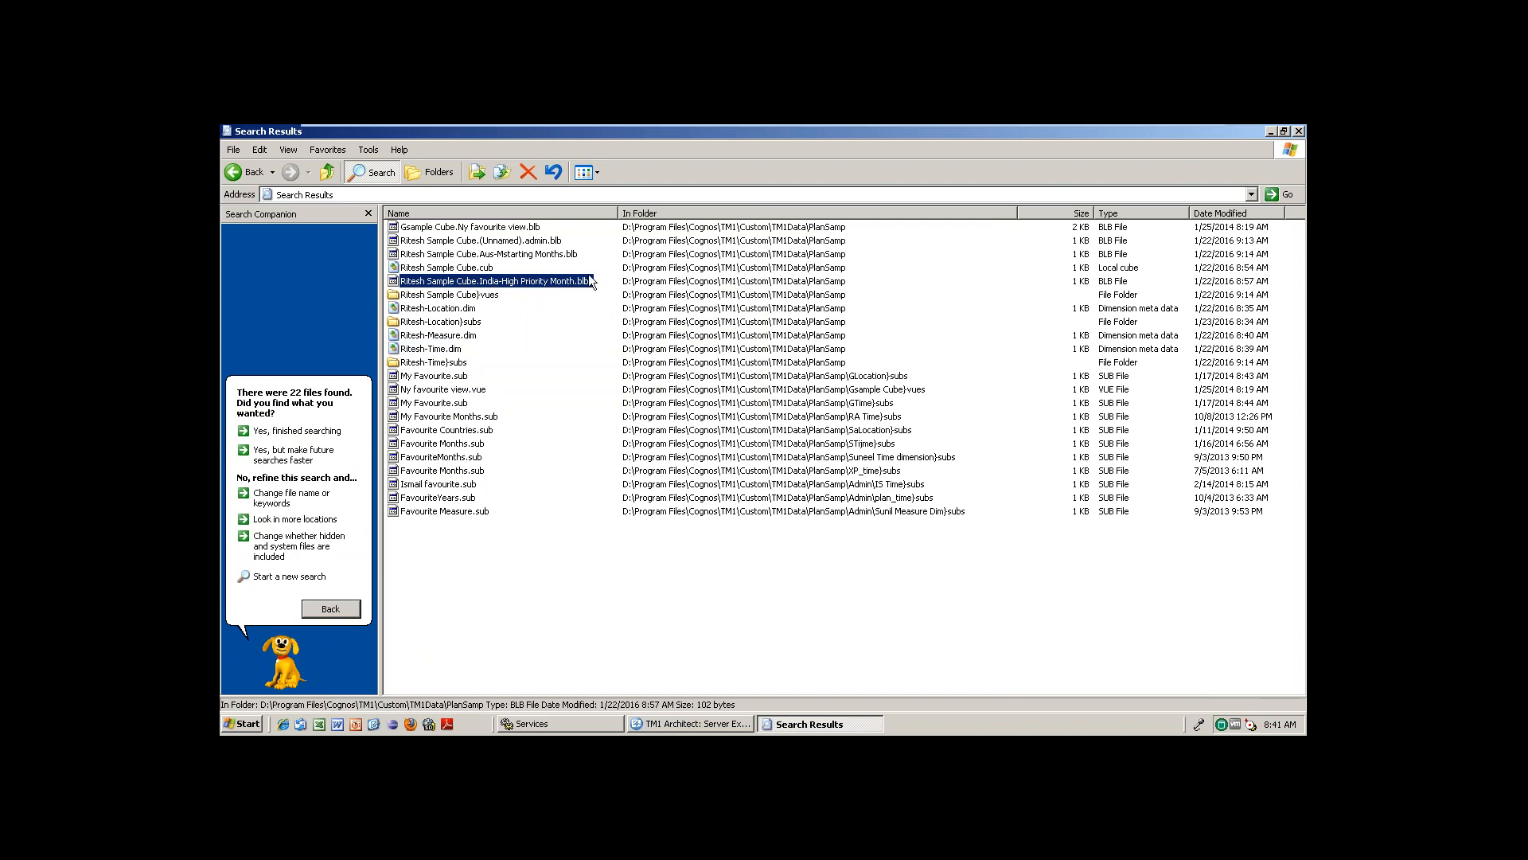
left_click(488, 269)
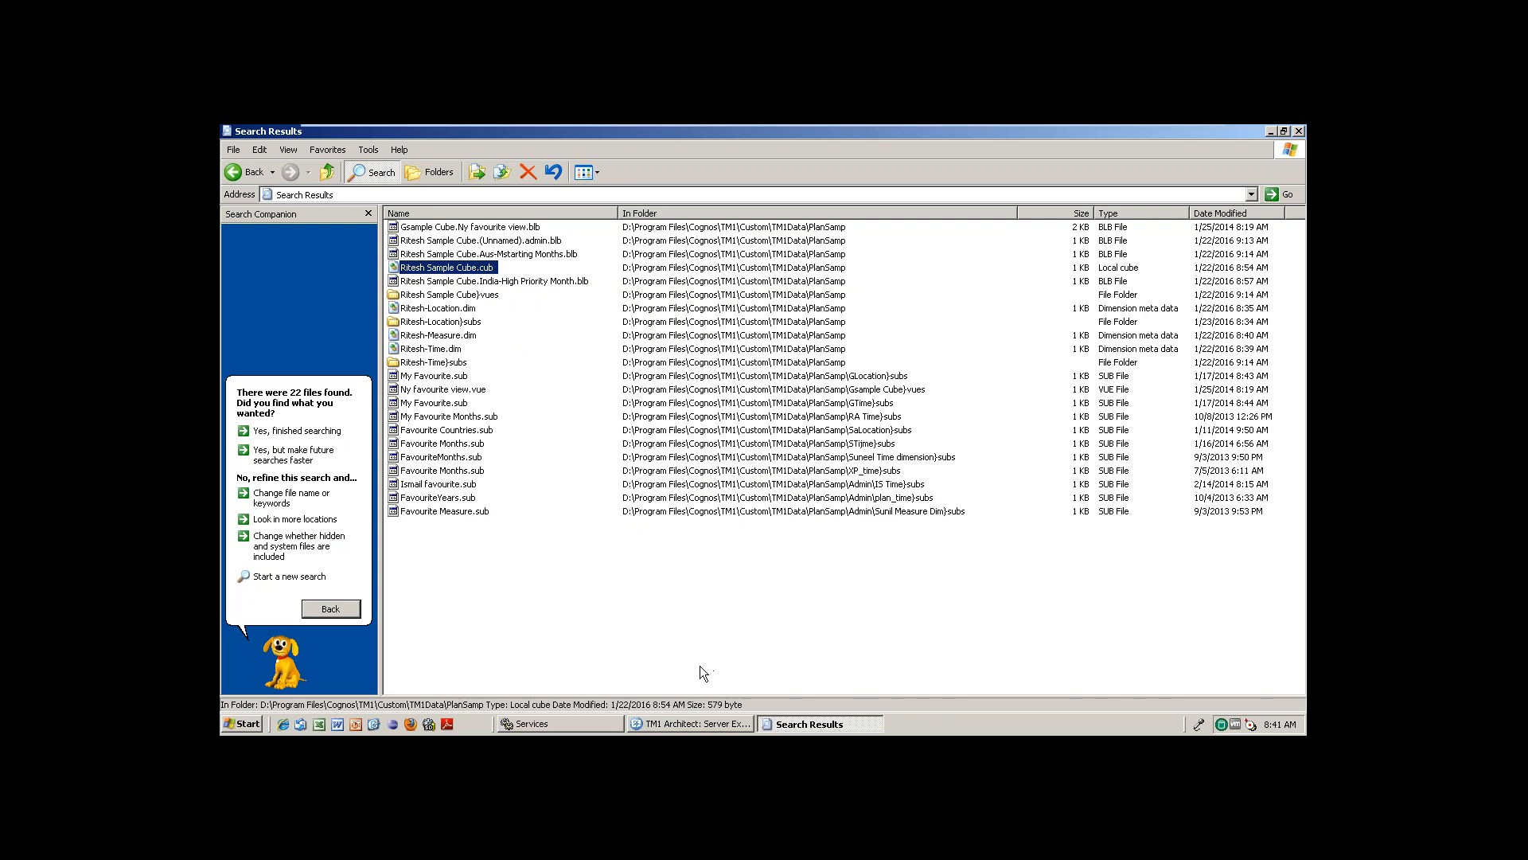
- Select Ritesh Sample Cube in TM1 Architect's Server Explorer and compare it with the found files, selecting Ritesh-Measure.dim in the search results
left_click(682, 725)
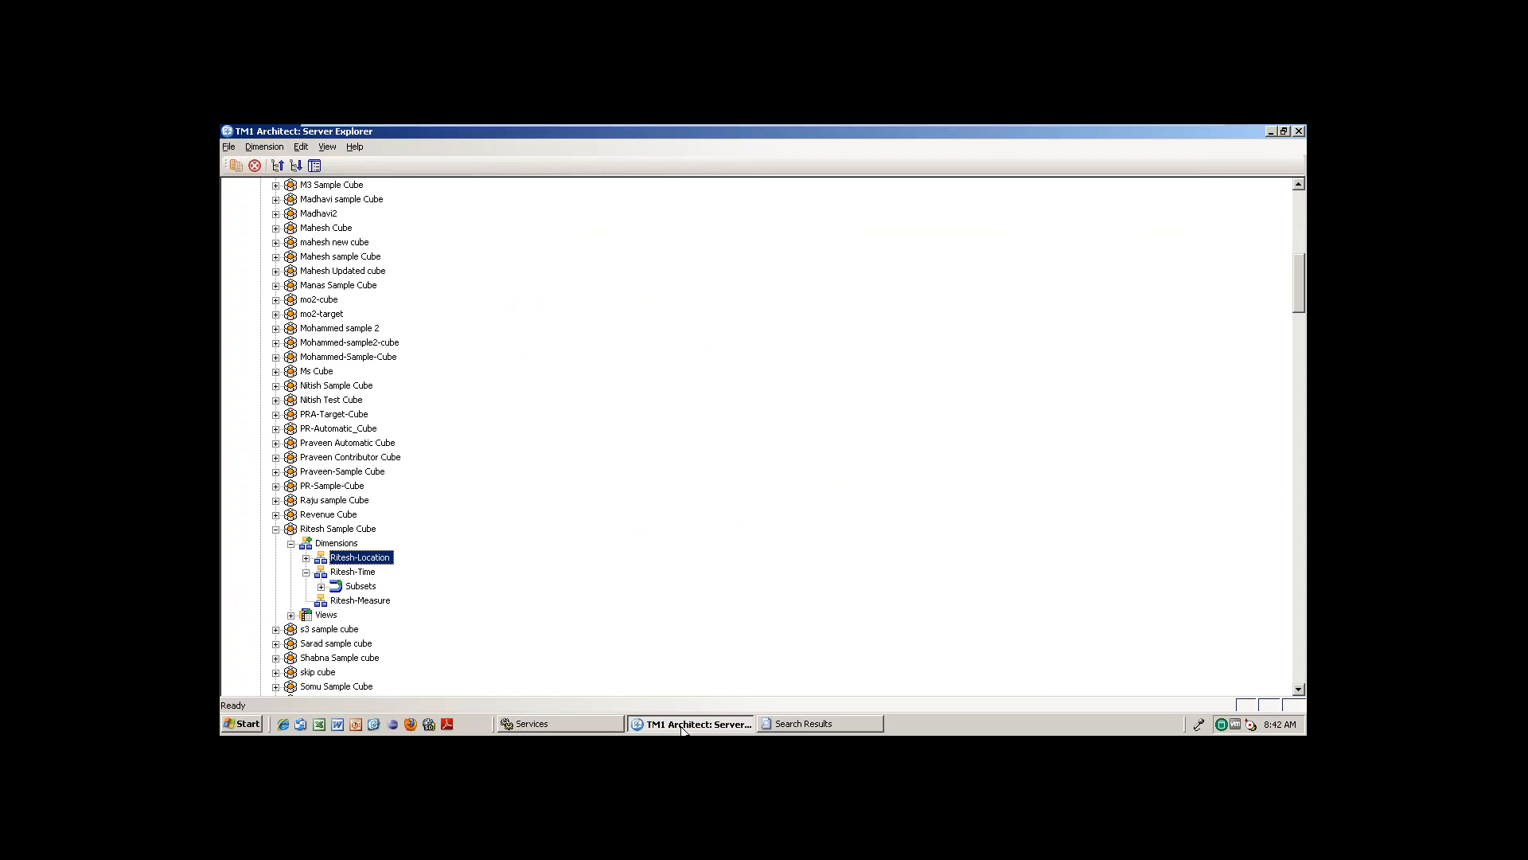
left_click(364, 528)
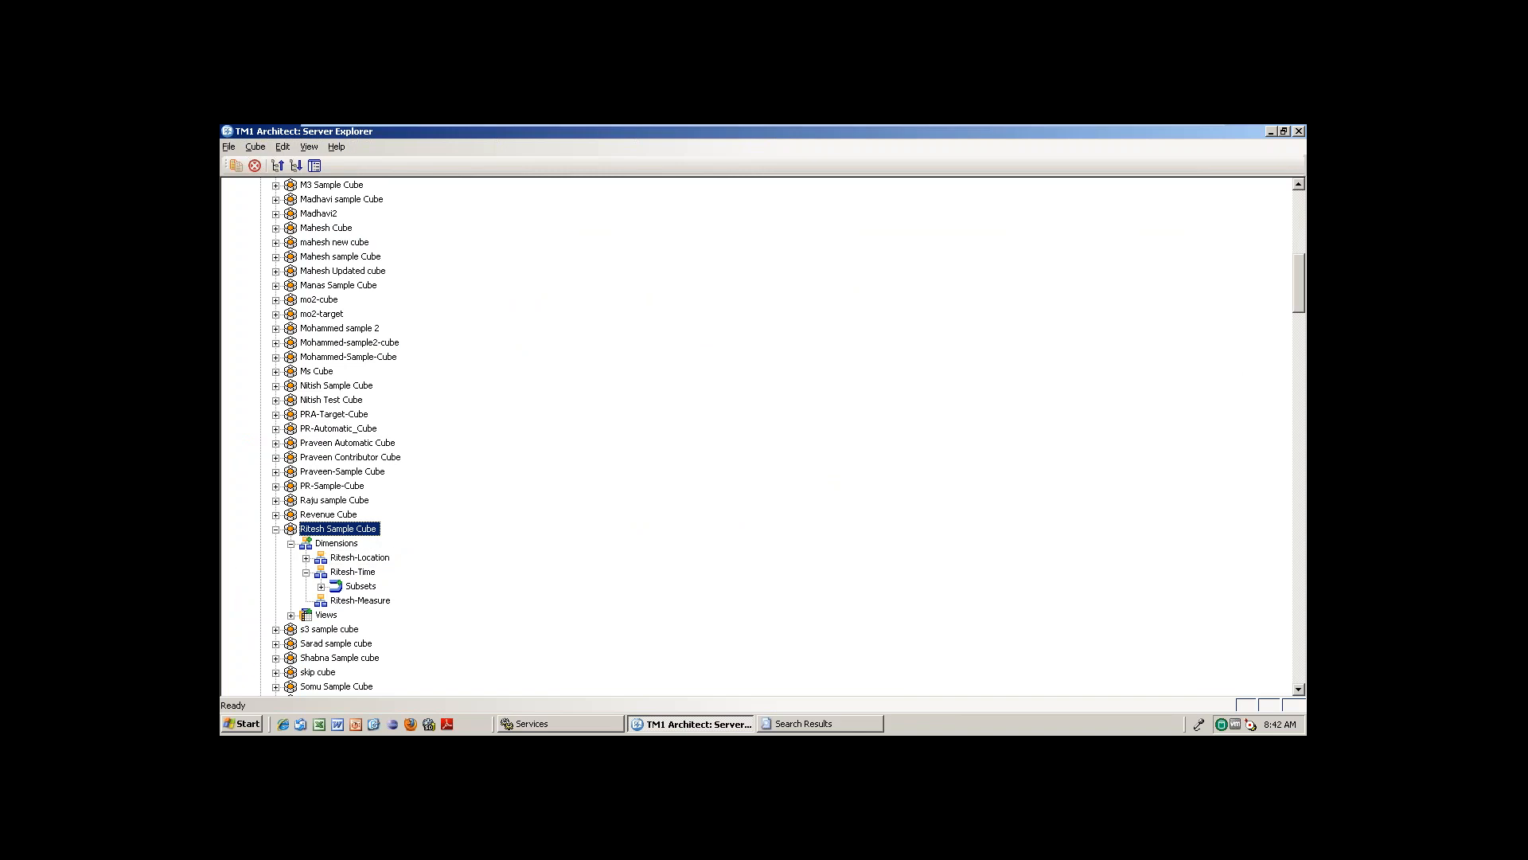
left_click(850, 724)
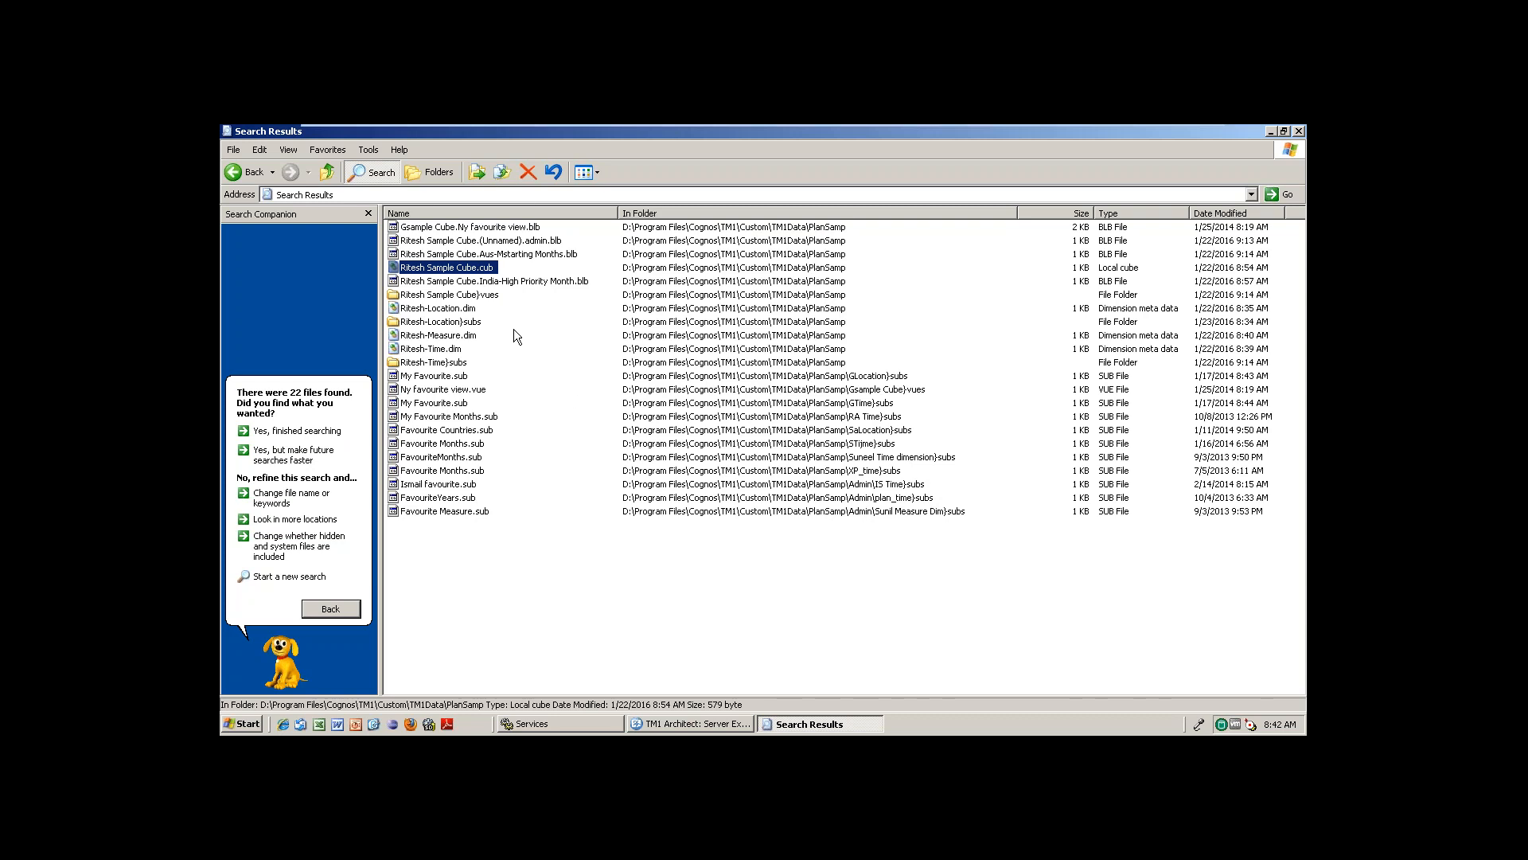
left_click(467, 339)
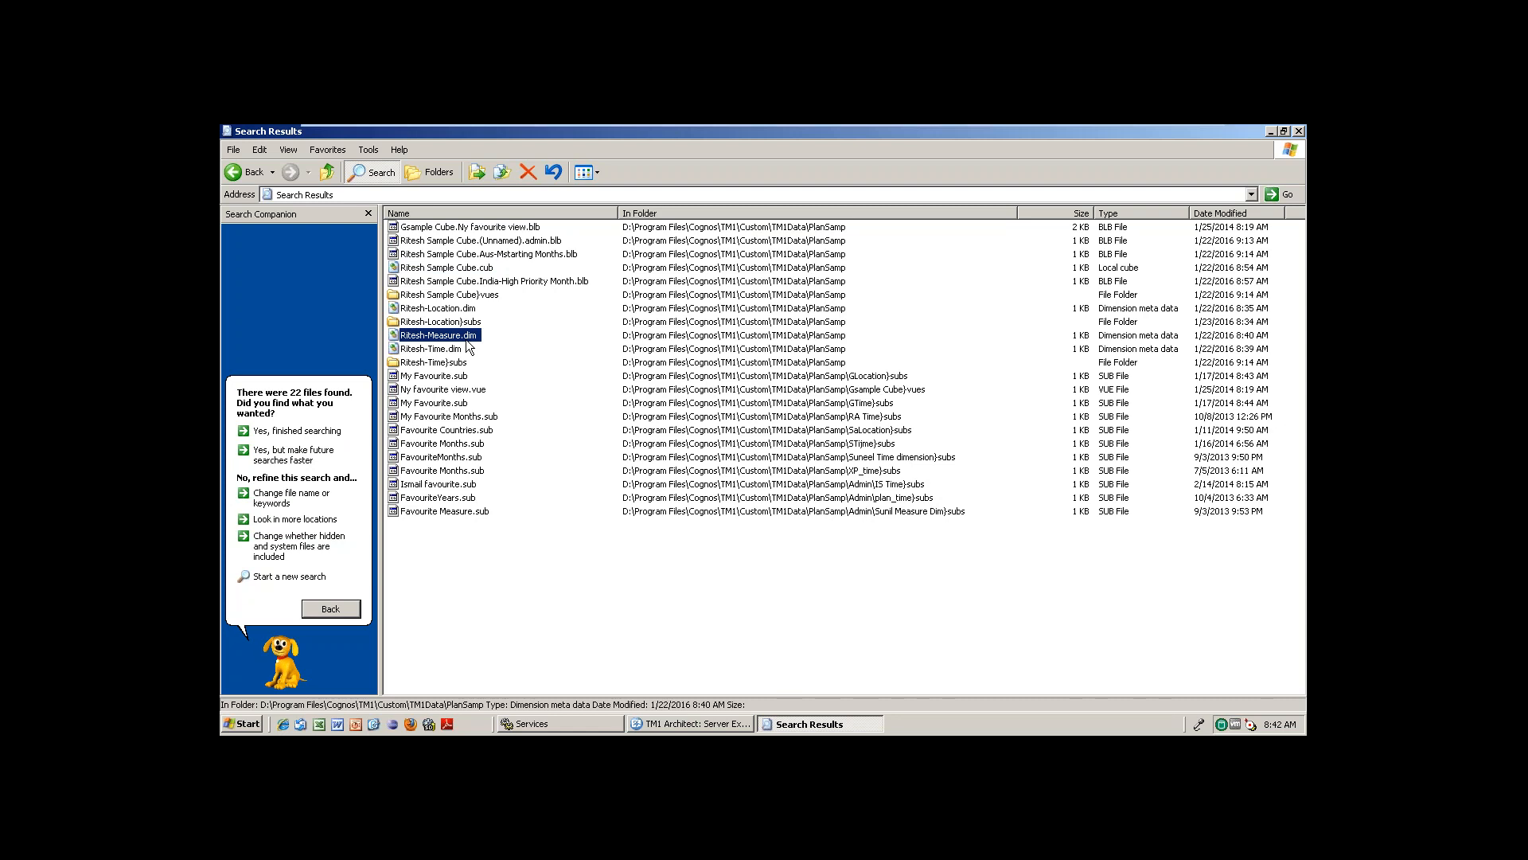
left_click(689, 725)
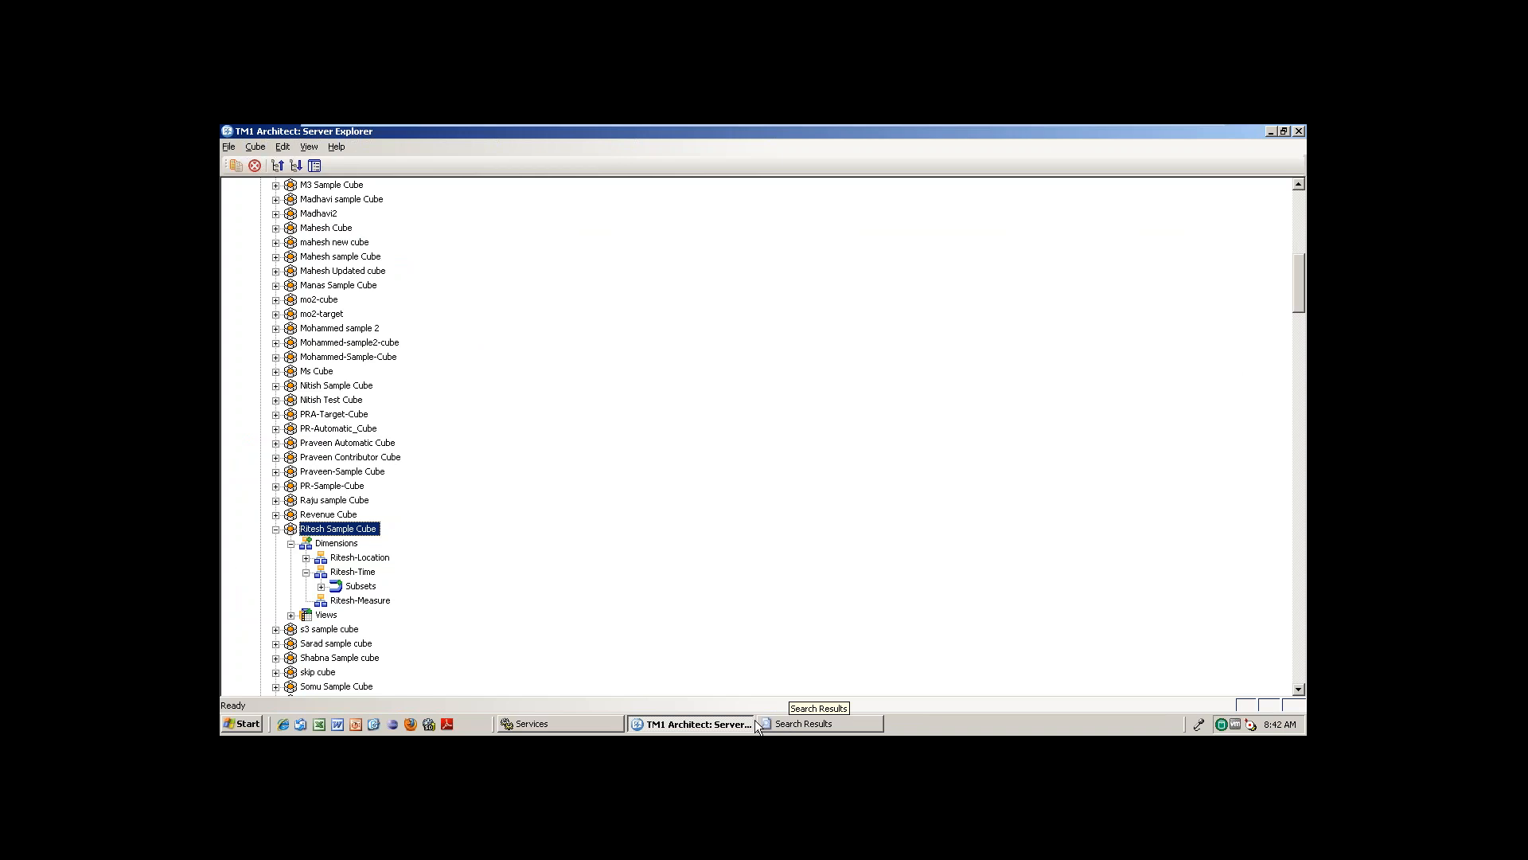
mouse_move(930, 125)
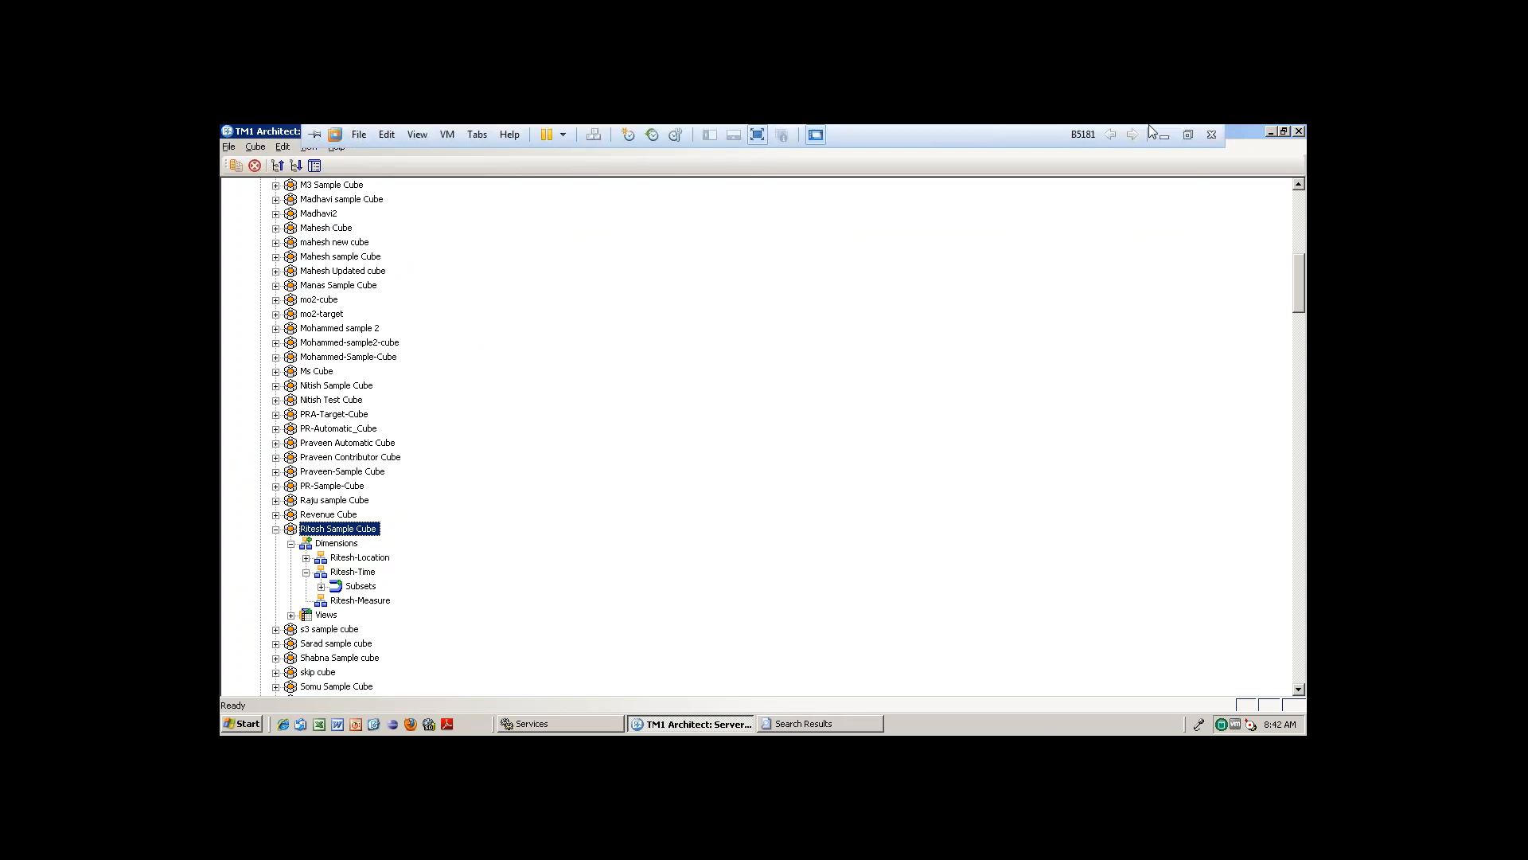
left_click(1165, 137)
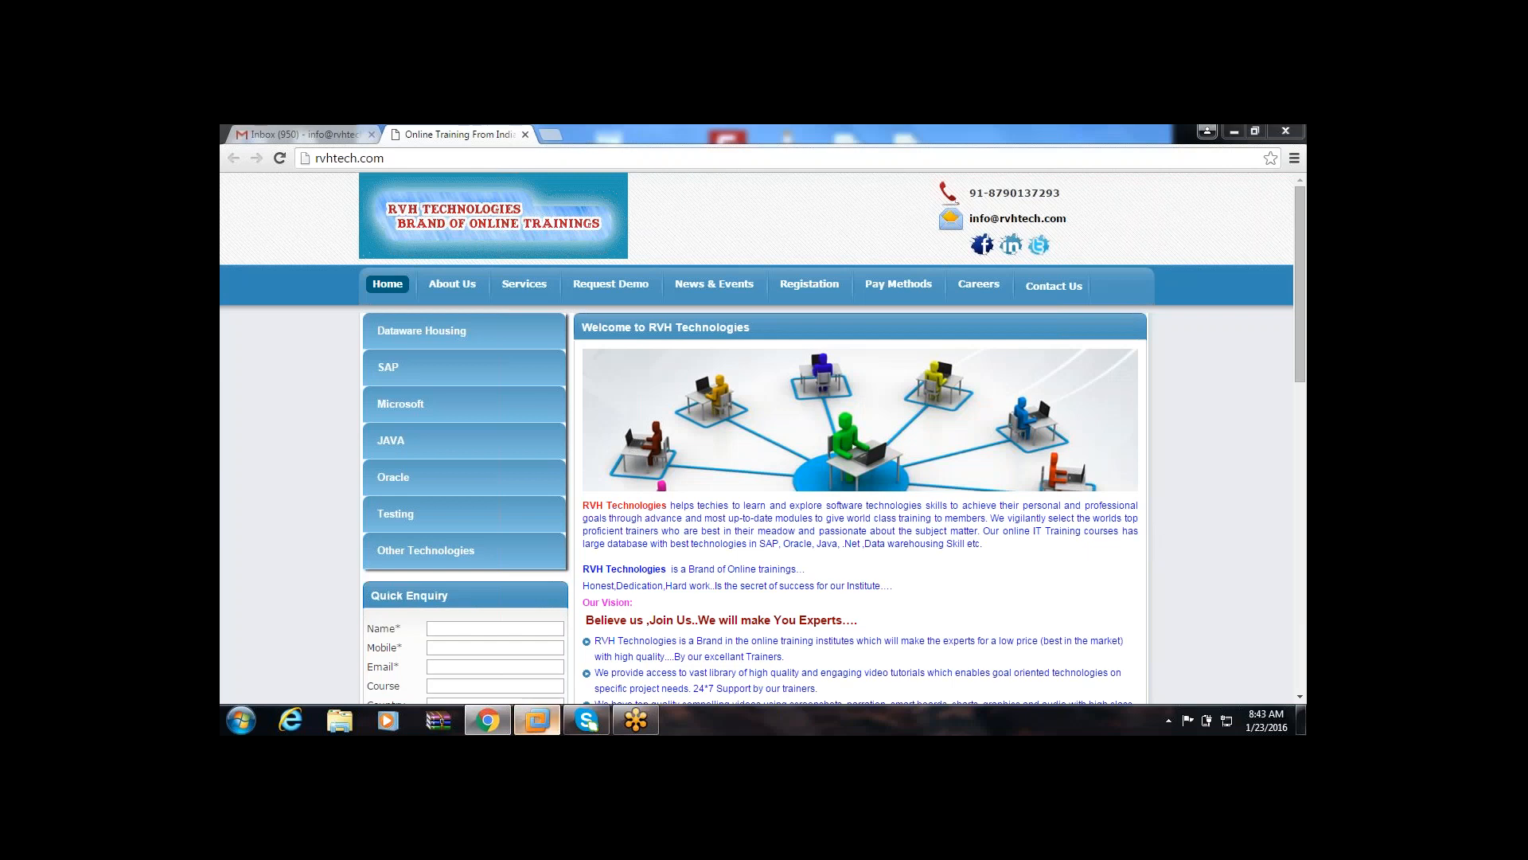
left_click(537, 720)
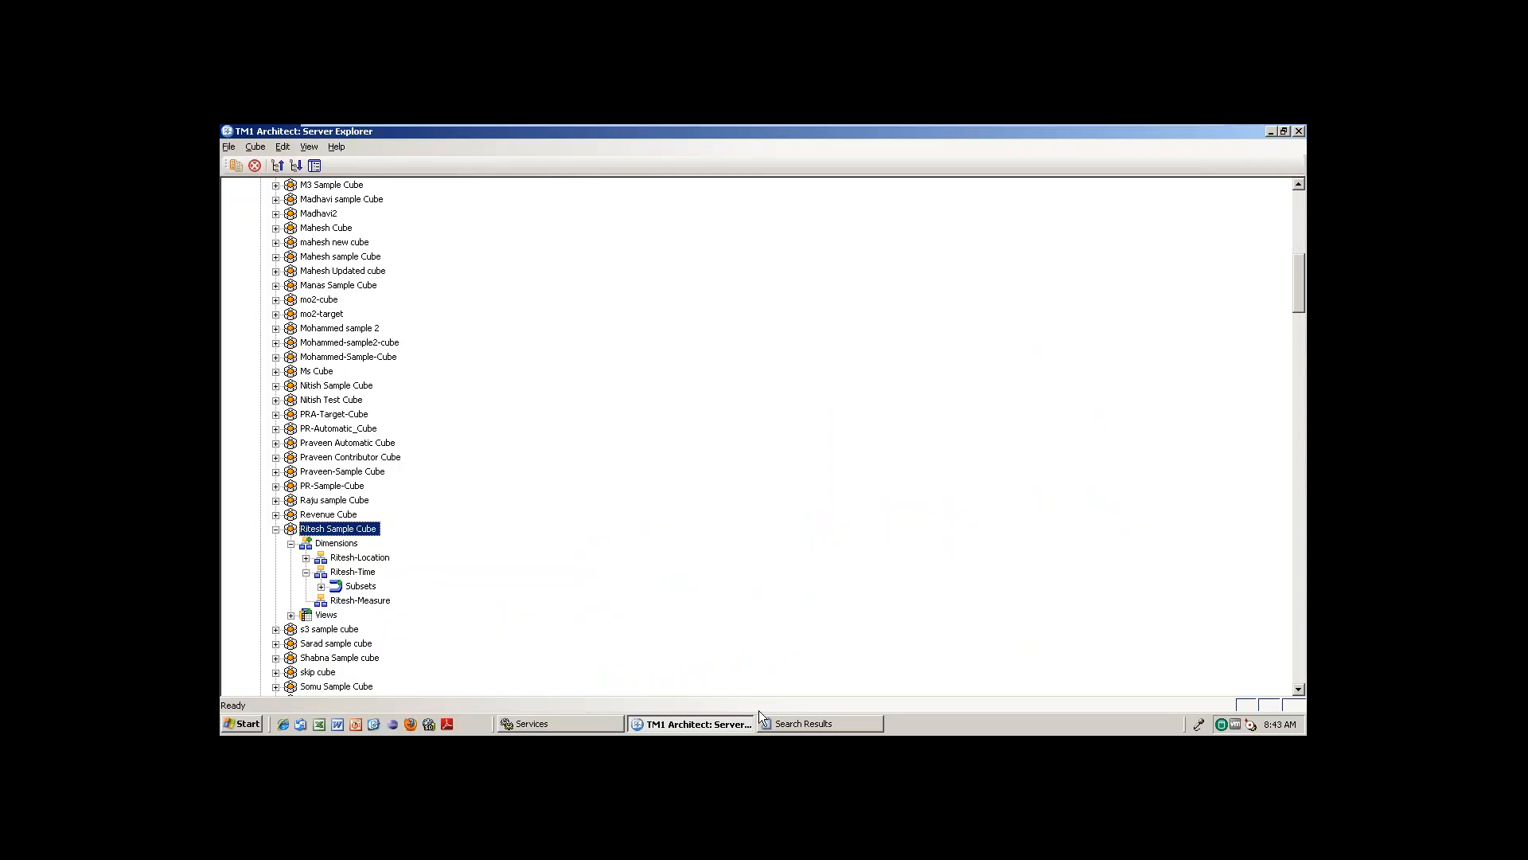
right_click(951, 731)
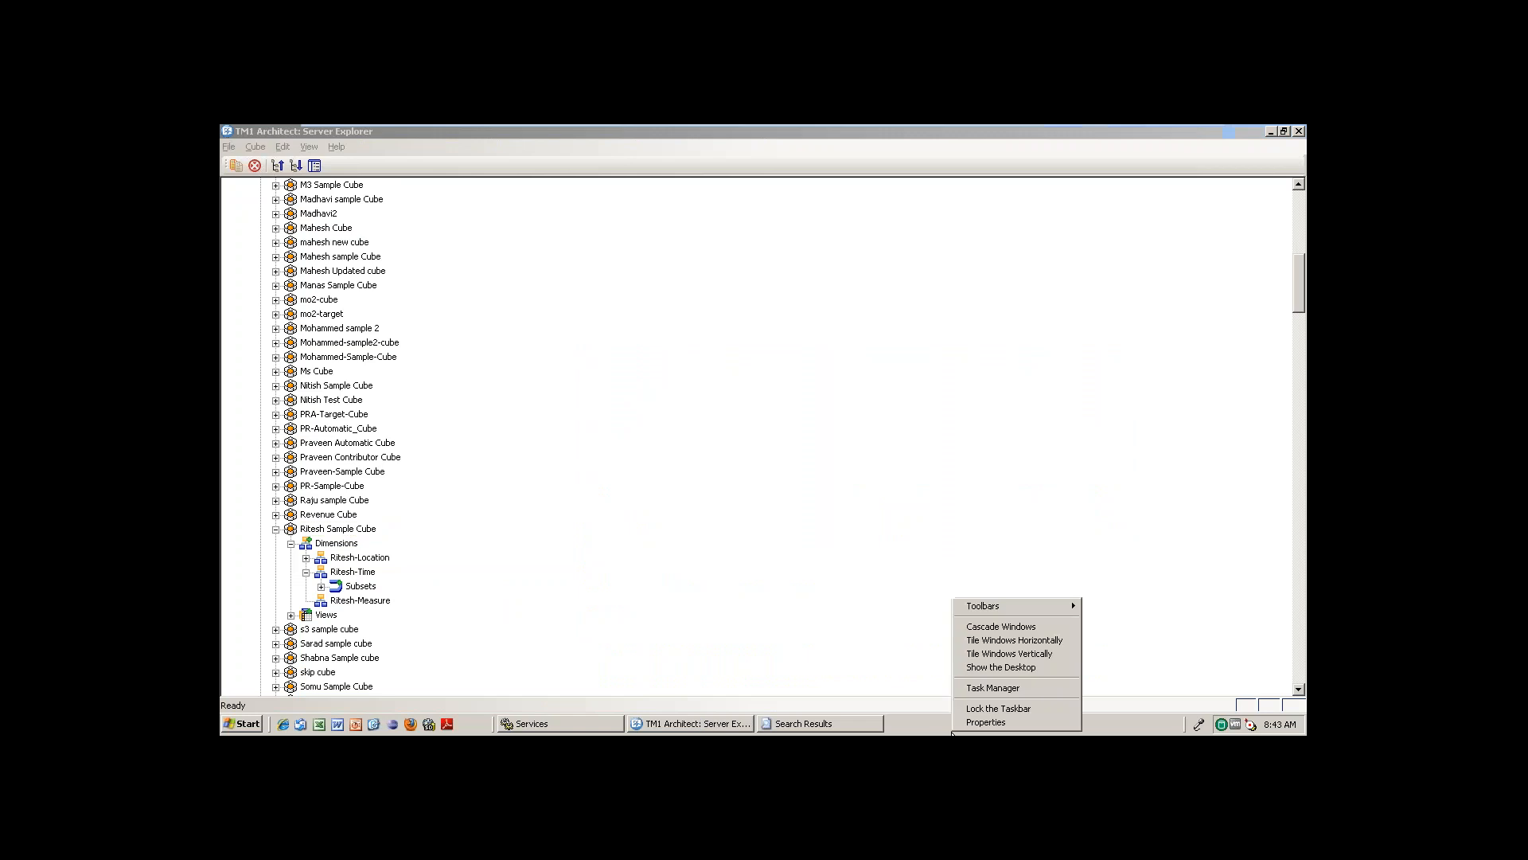
left_click(1001, 667)
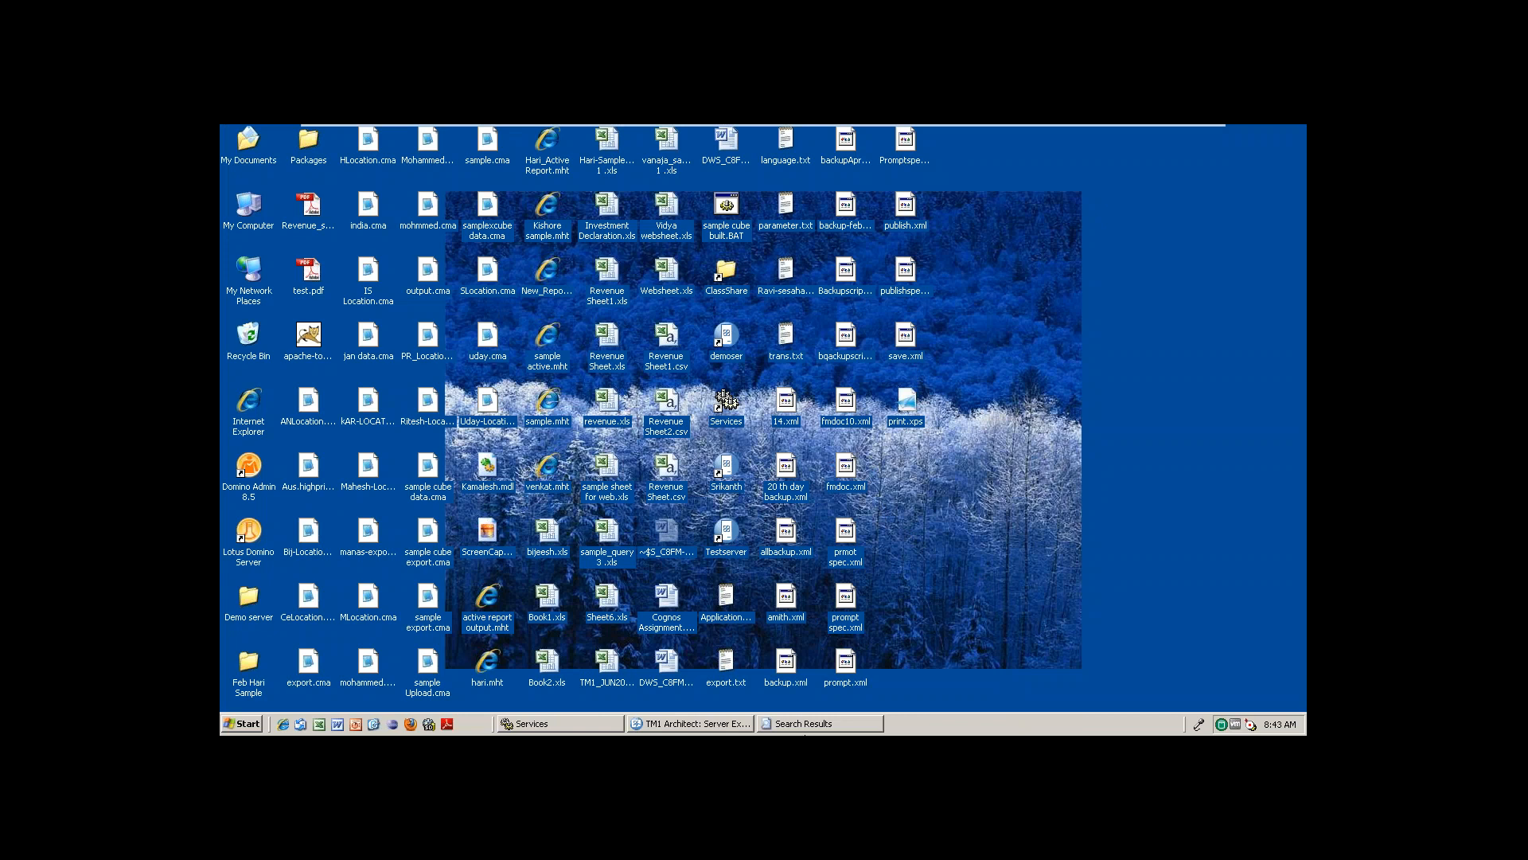
left_click(809, 724)
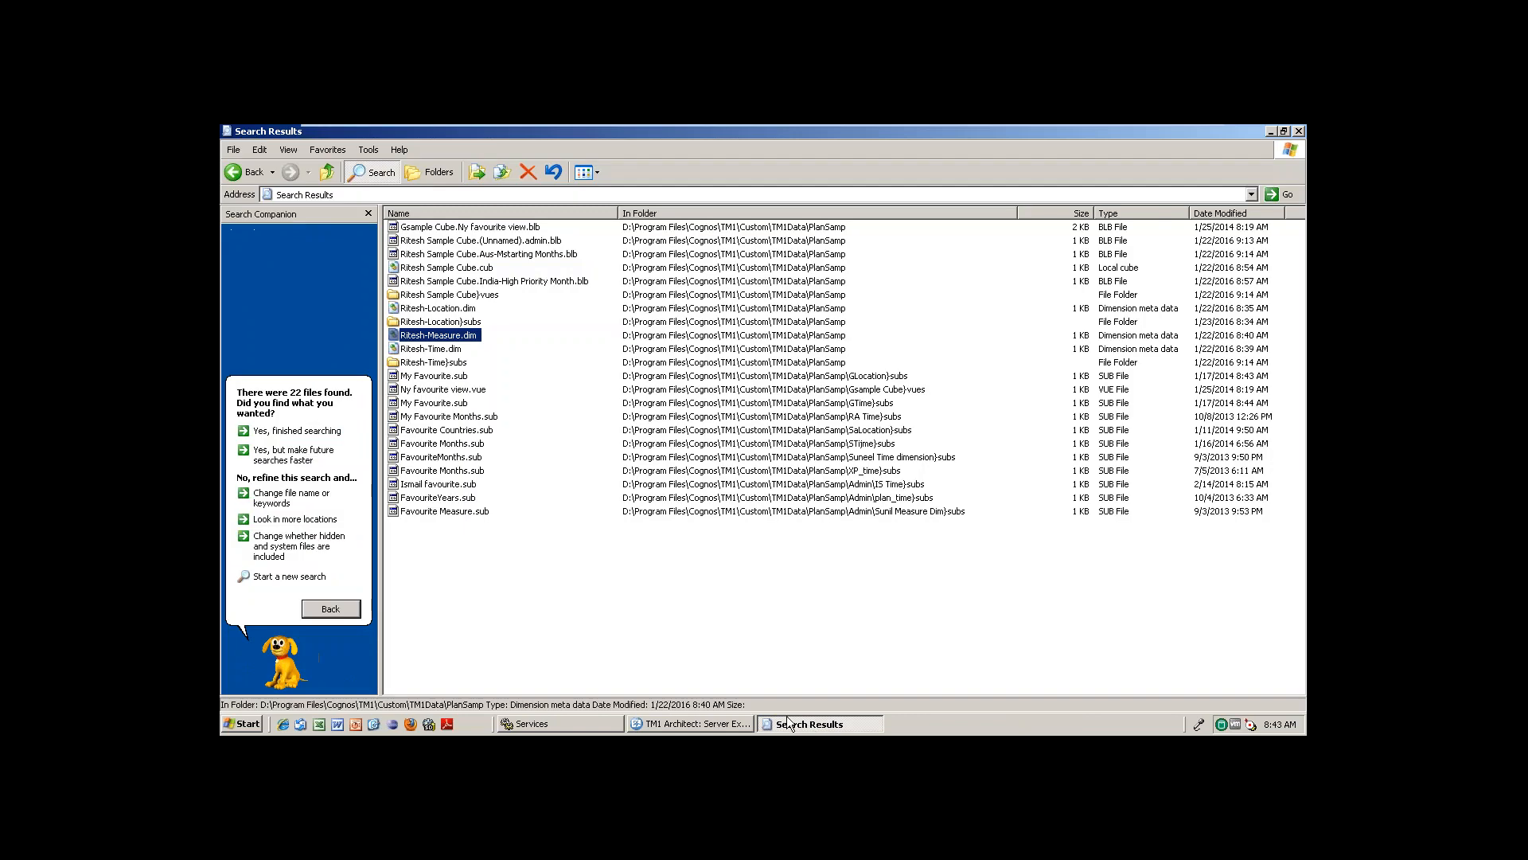
- Compare Ritesh-Measure.dim in the search results with the dimensions under Ritesh Sample Cube in TM1 Architect's Server Explorer, leaving the file name unchanged
left_click(455, 335)
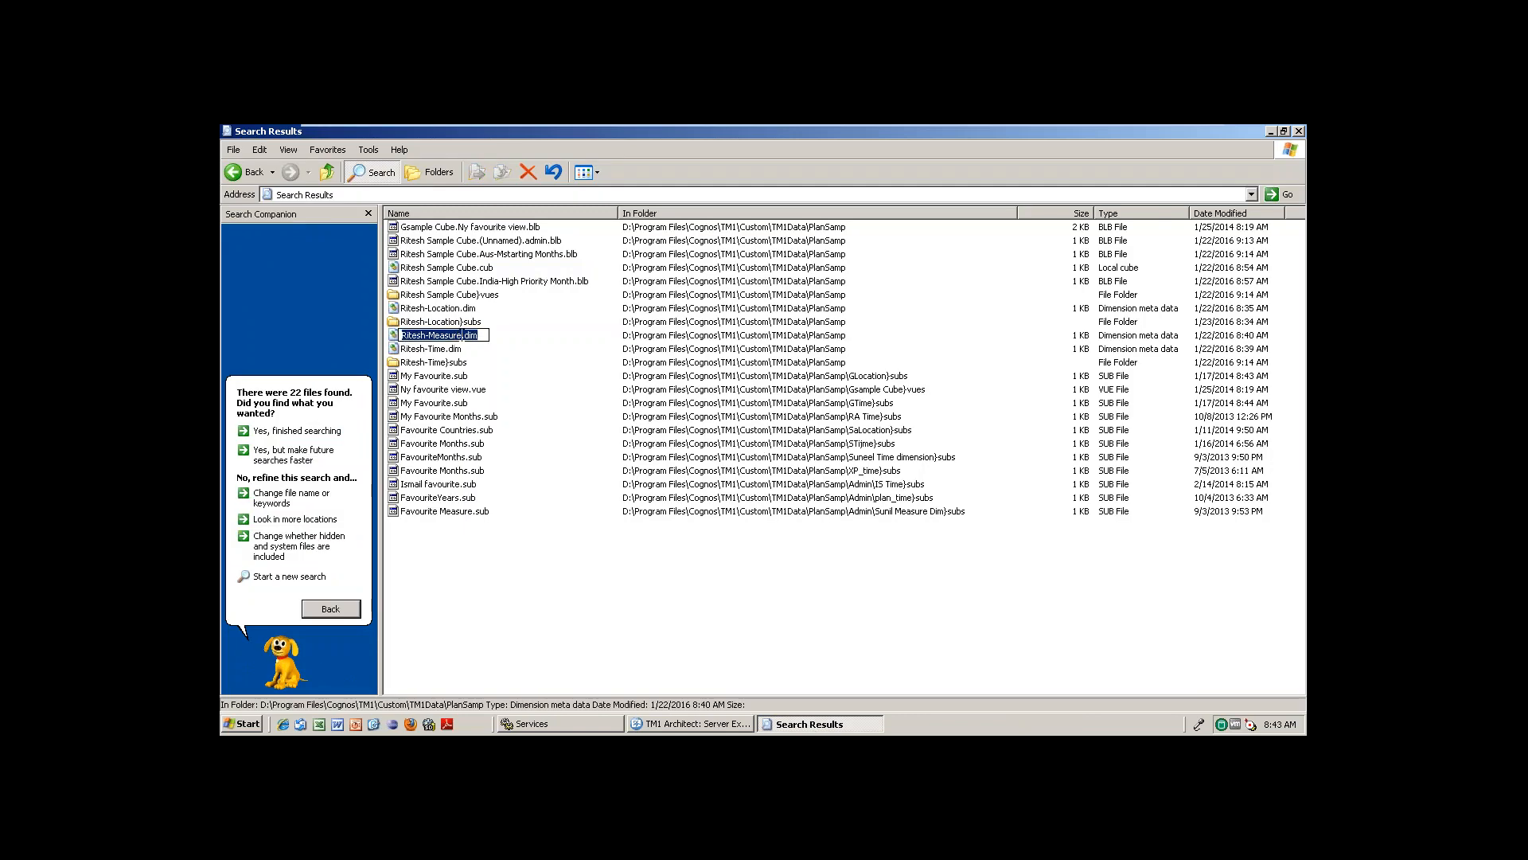
left_click(462, 335)
key("Return")
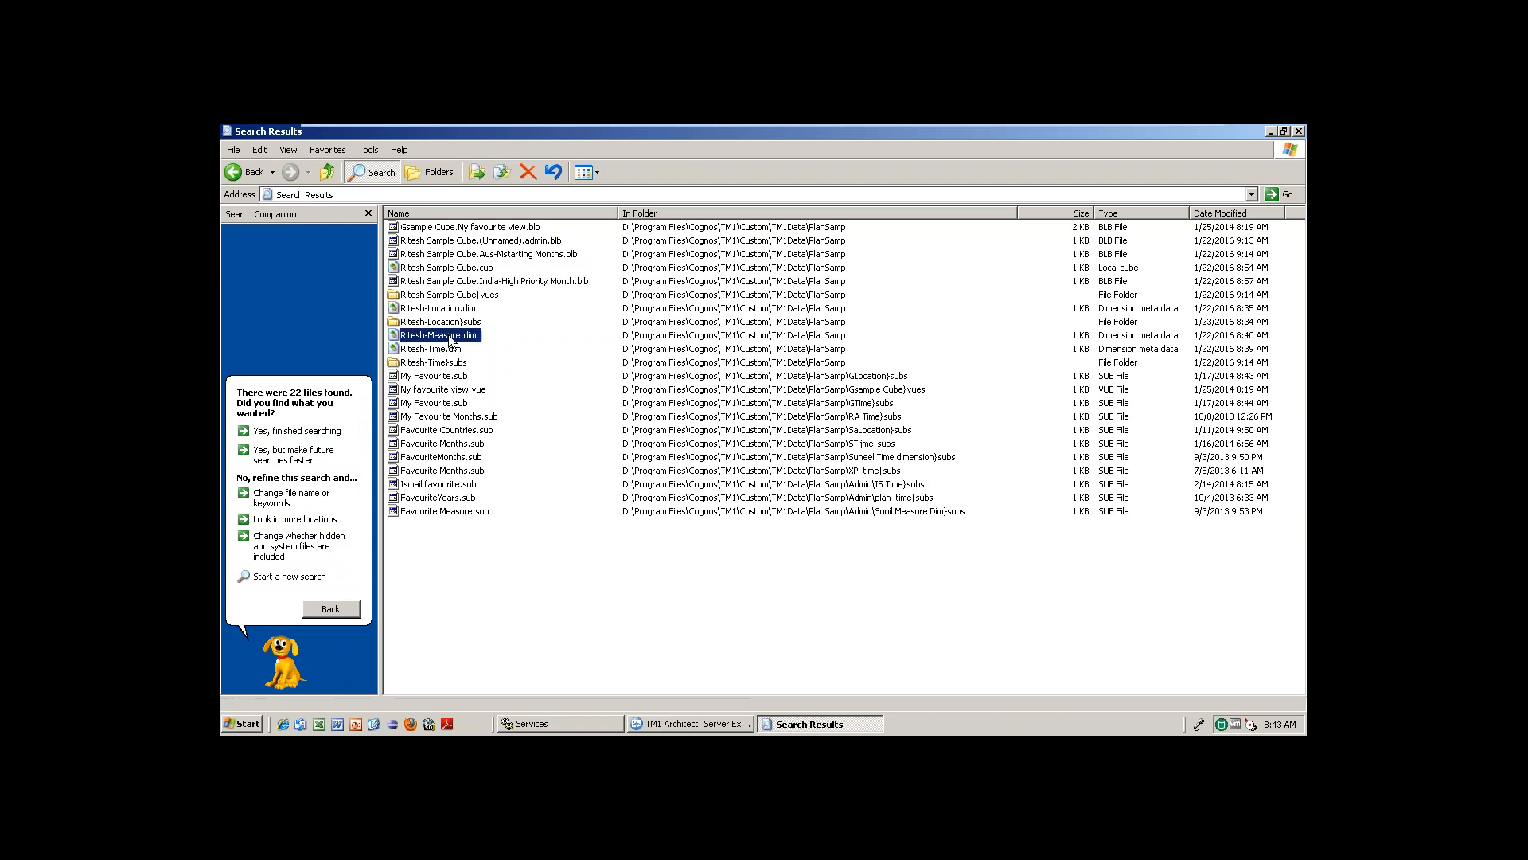
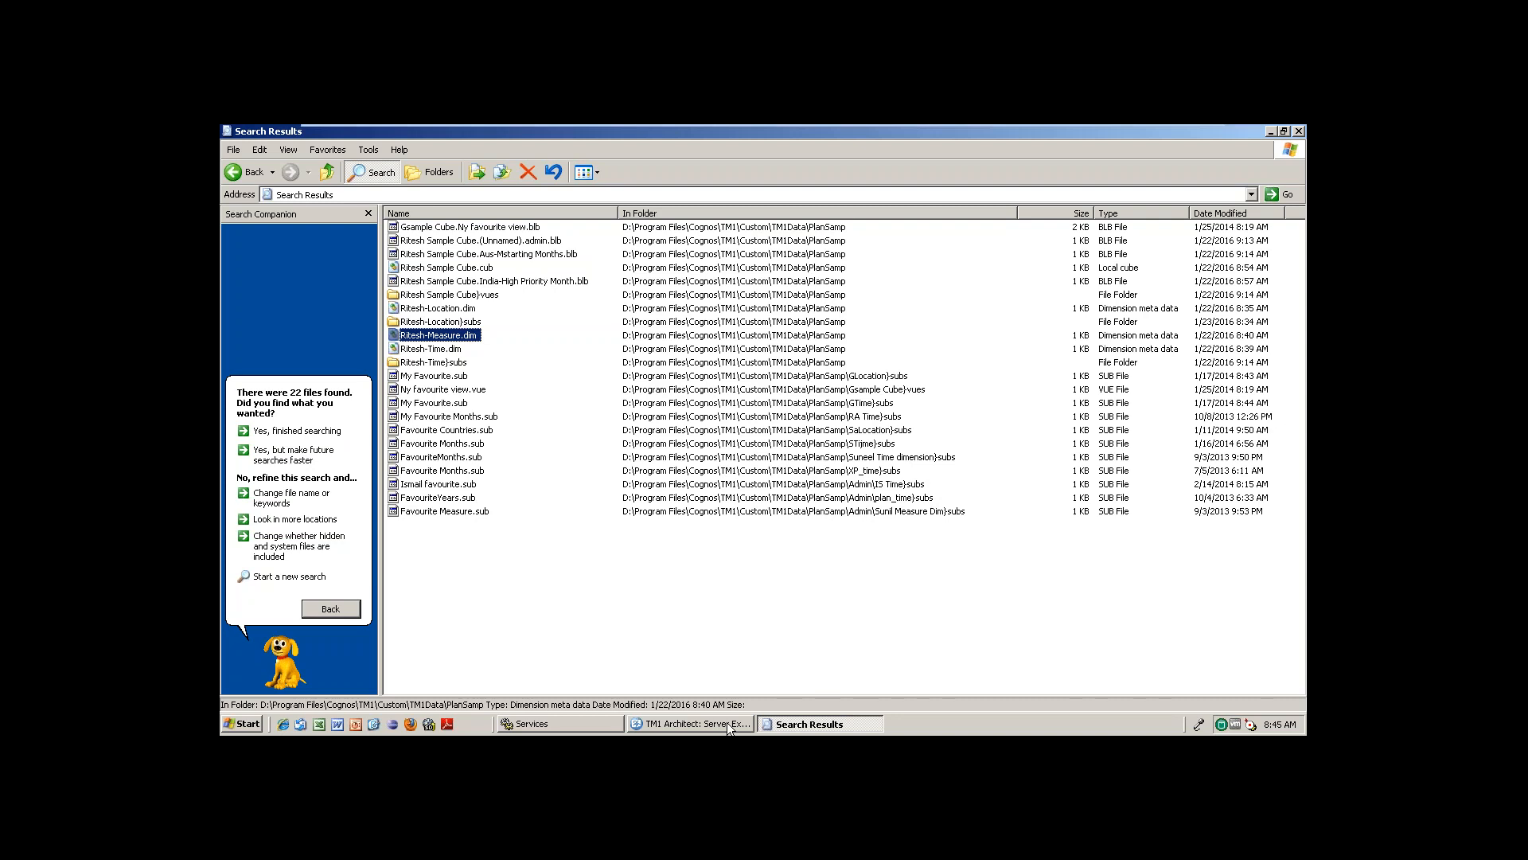
left_click(728, 723)
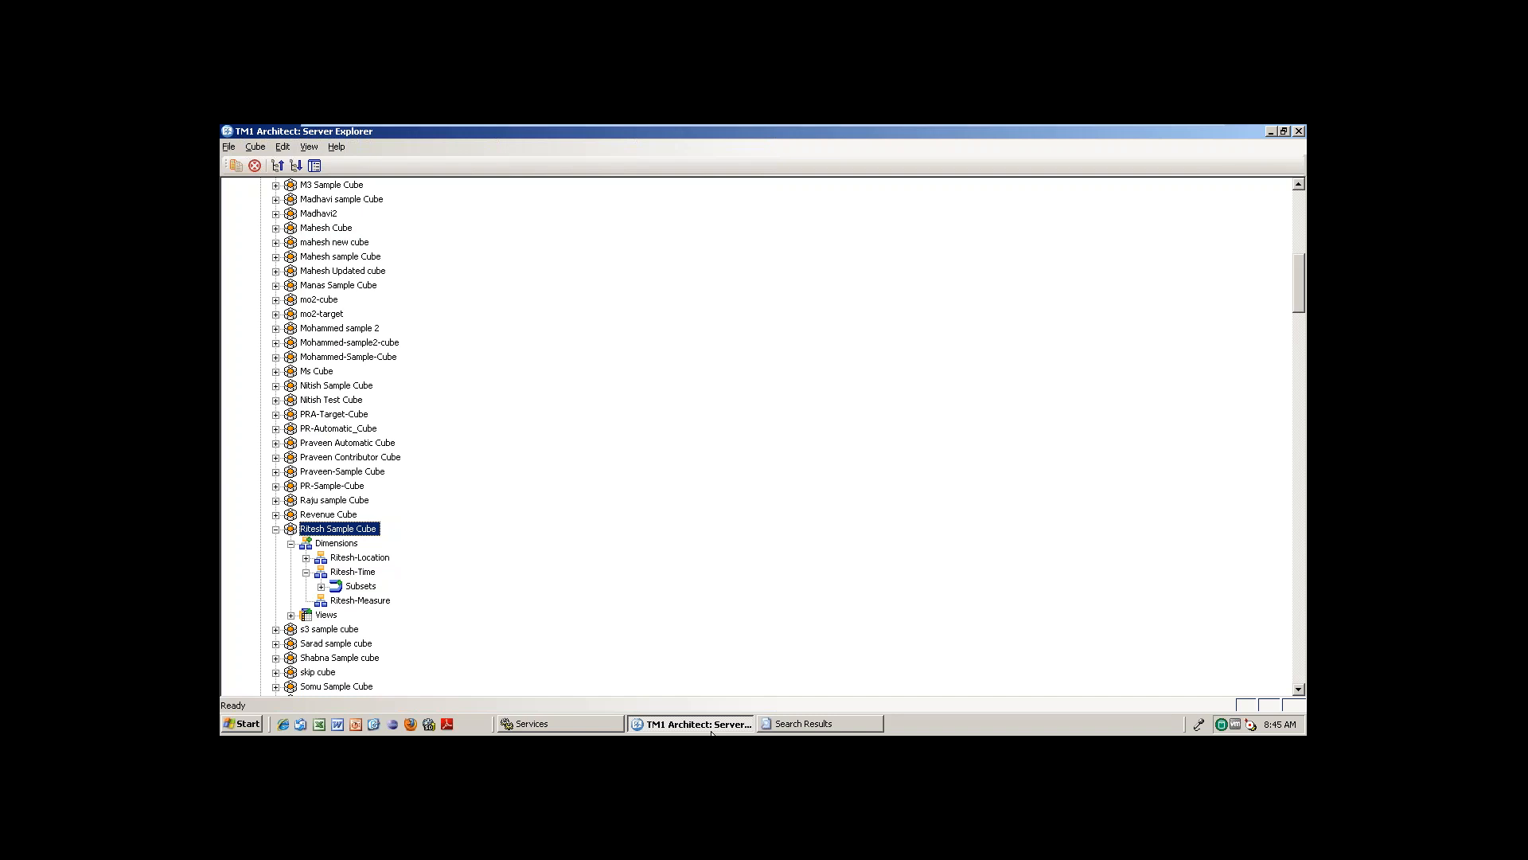
left_click(846, 715)
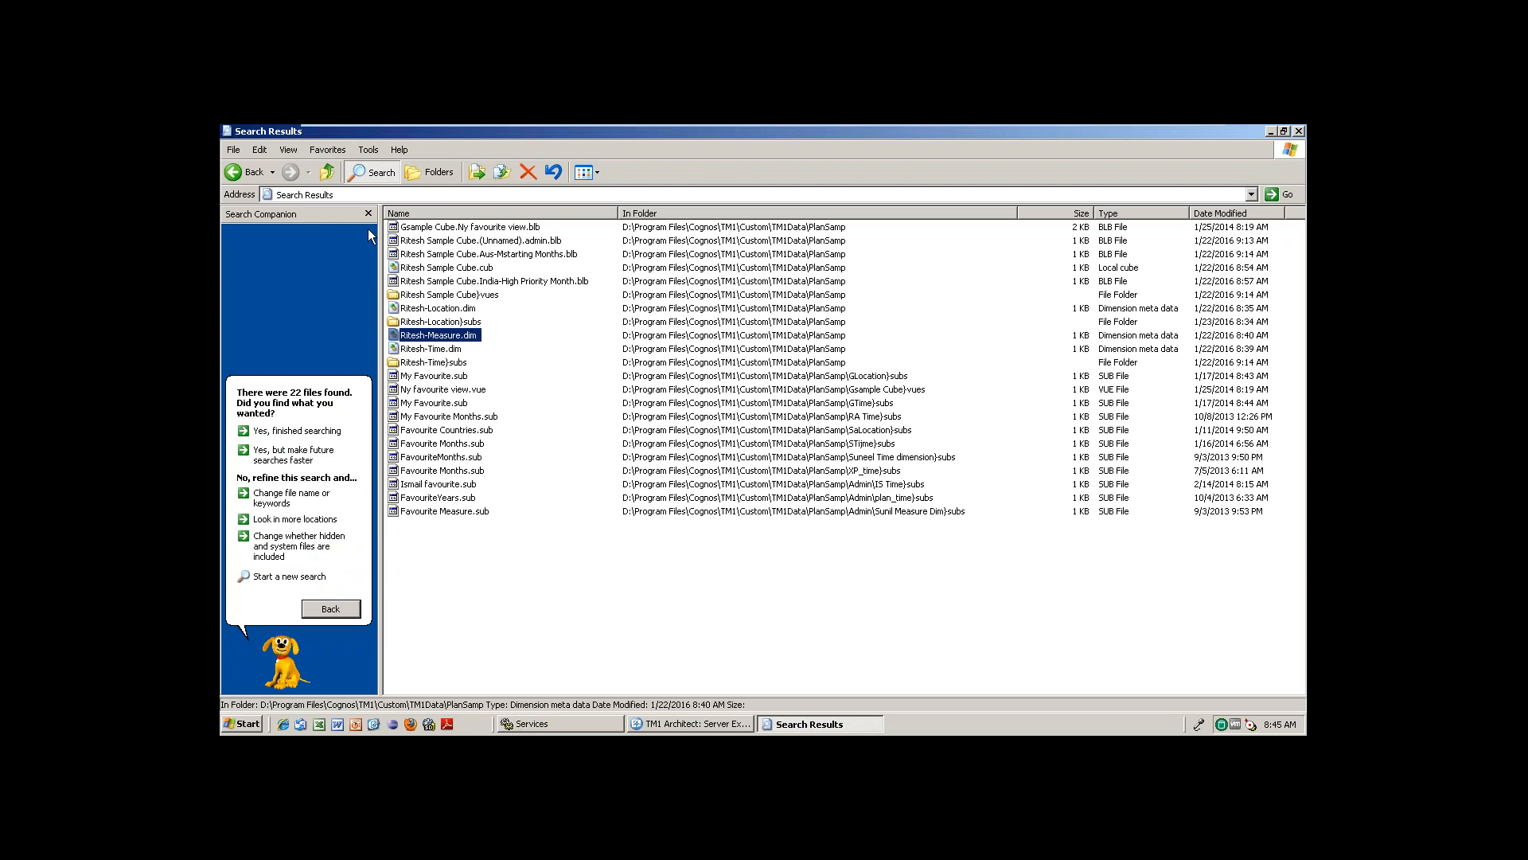
- Leave the search results for PlanSamp, go up to its parent folder D:\Program Files\Cognos\TM1\Custom\TM1Data, and select PlanSamp there
left_click(245, 173)
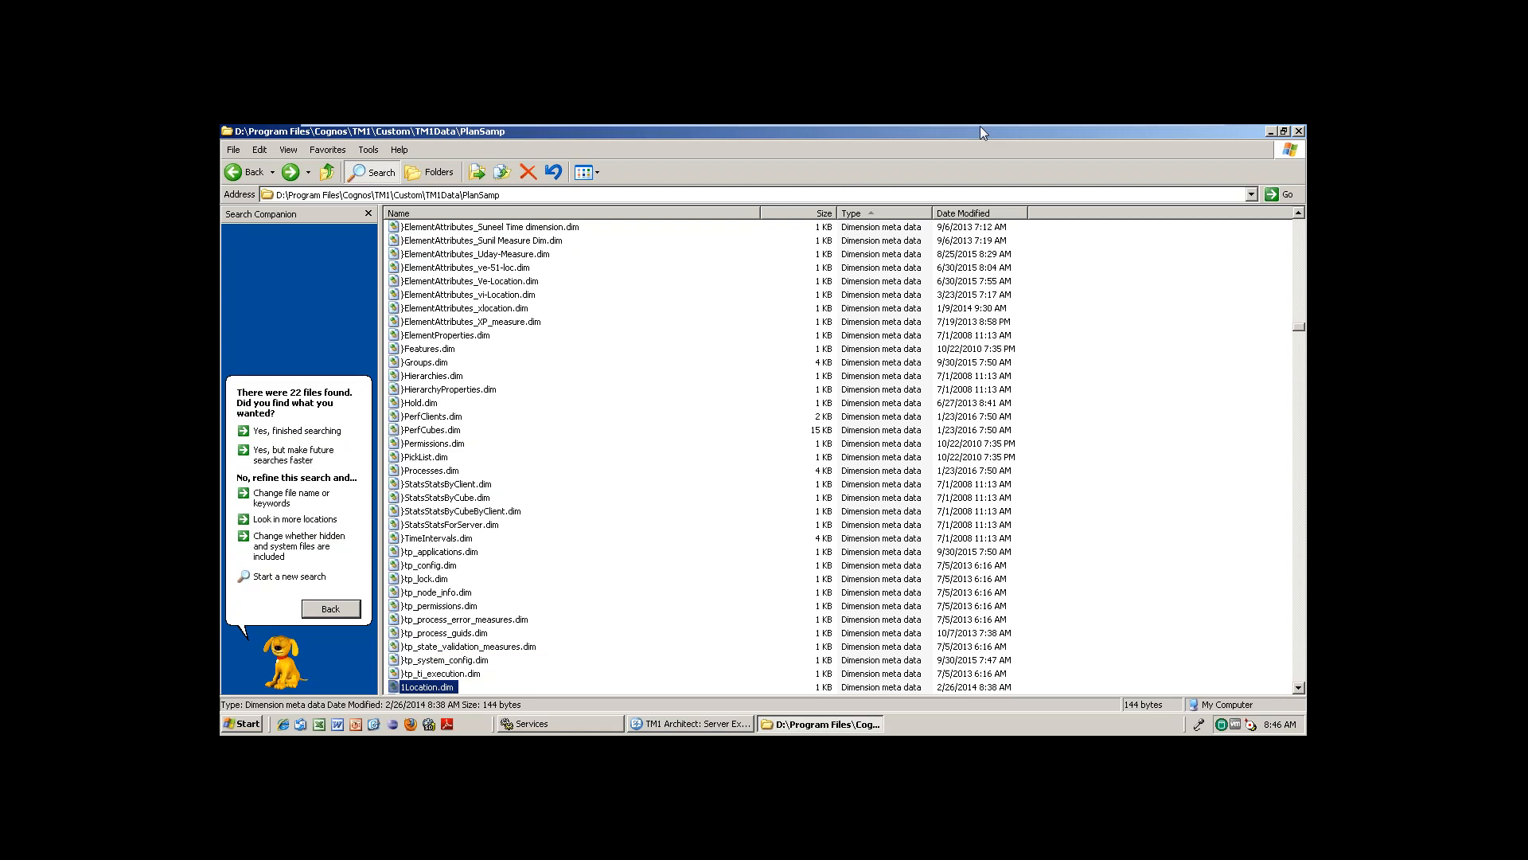
mouse_move(1148, 132)
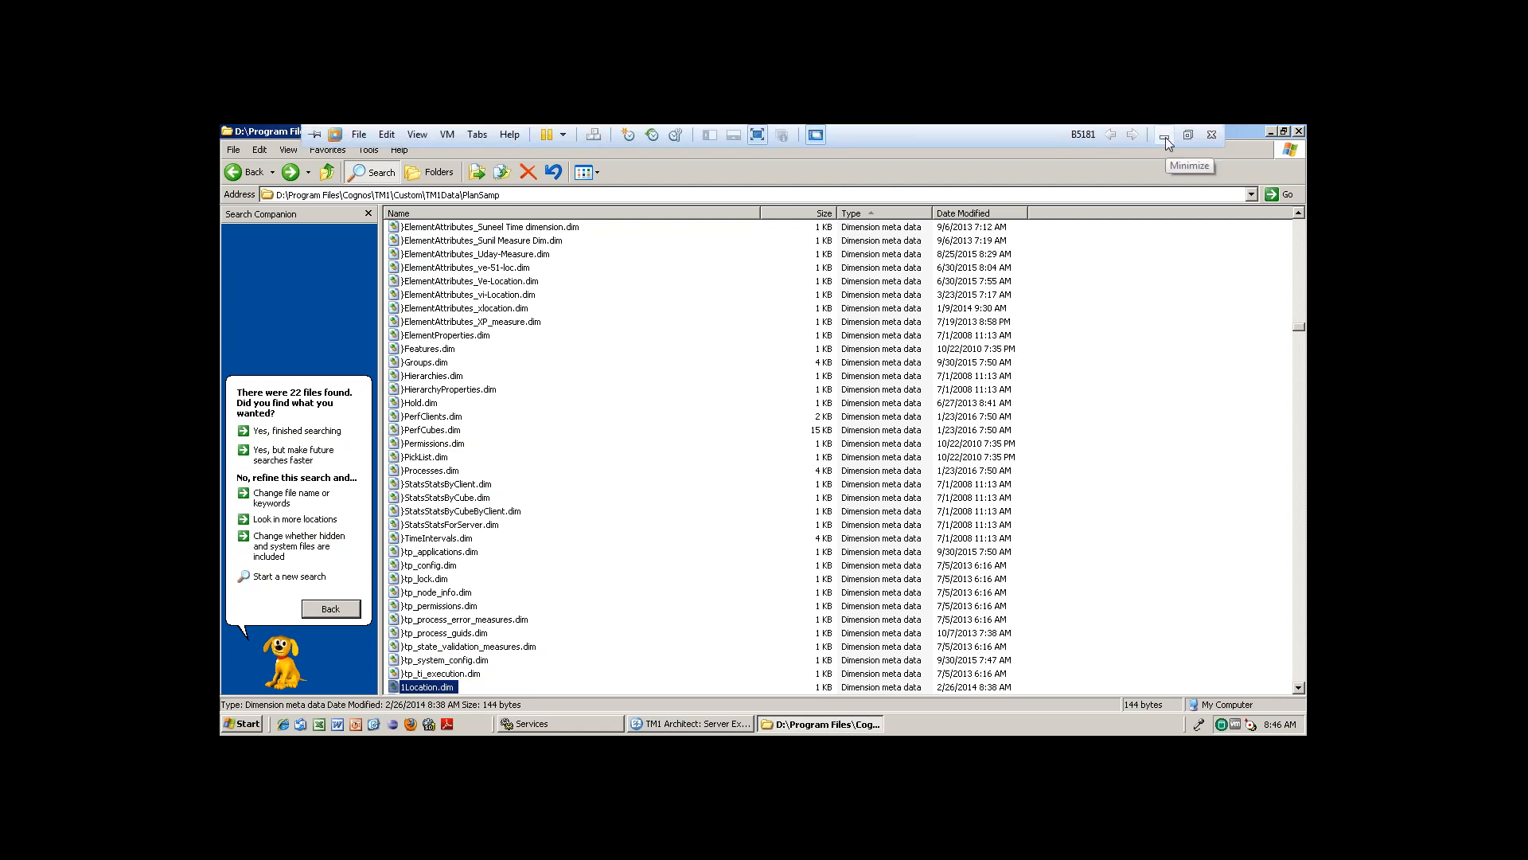
left_click(704, 723)
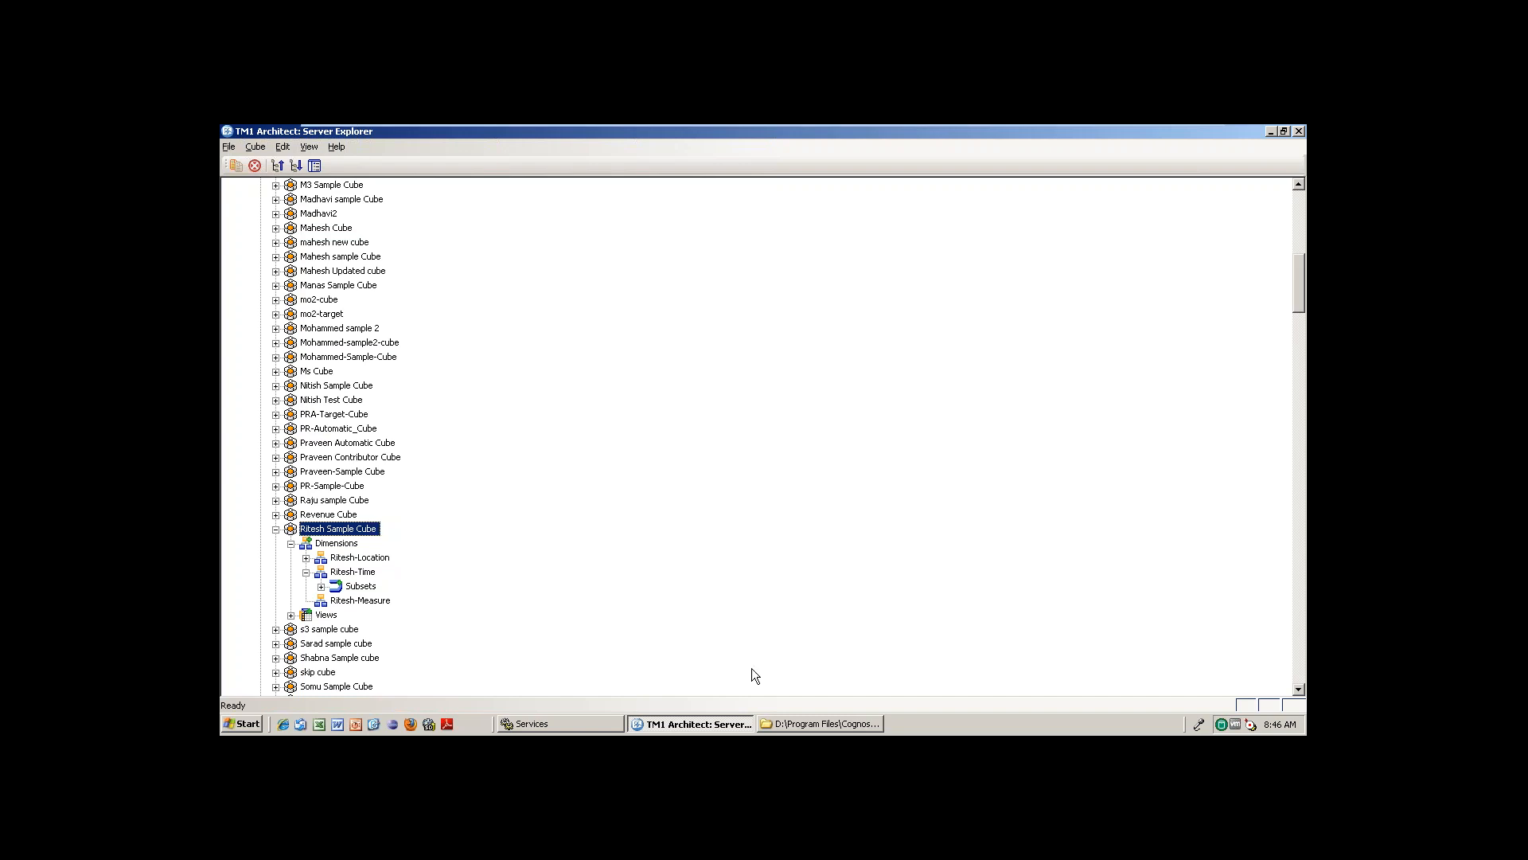
left_click(820, 724)
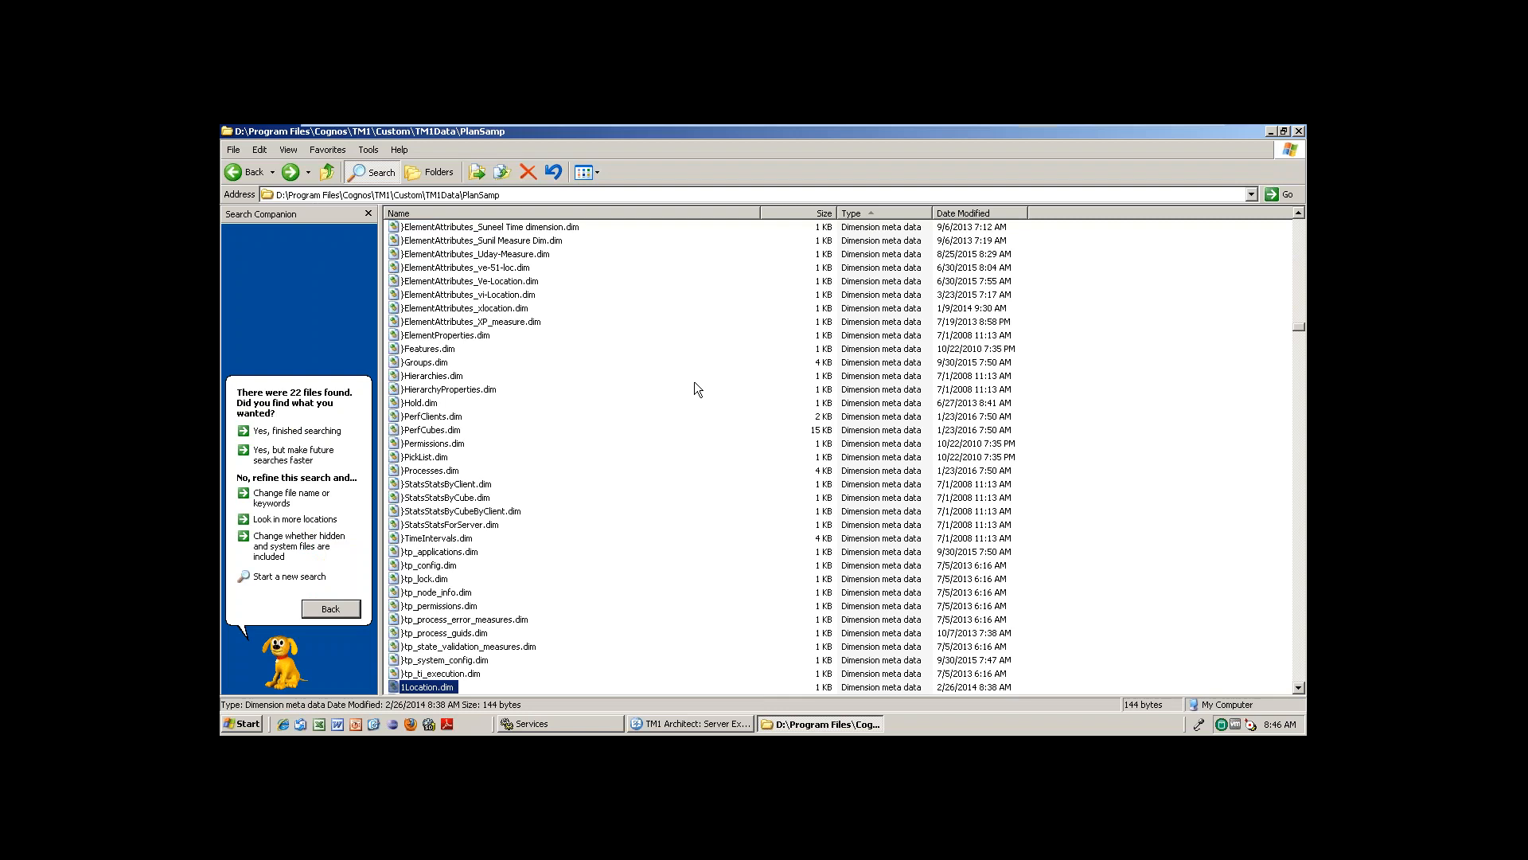
left_click(460, 194)
left_click(460, 194)
left_click_drag(460, 194, 502, 196)
key("Delete")
key("Return")
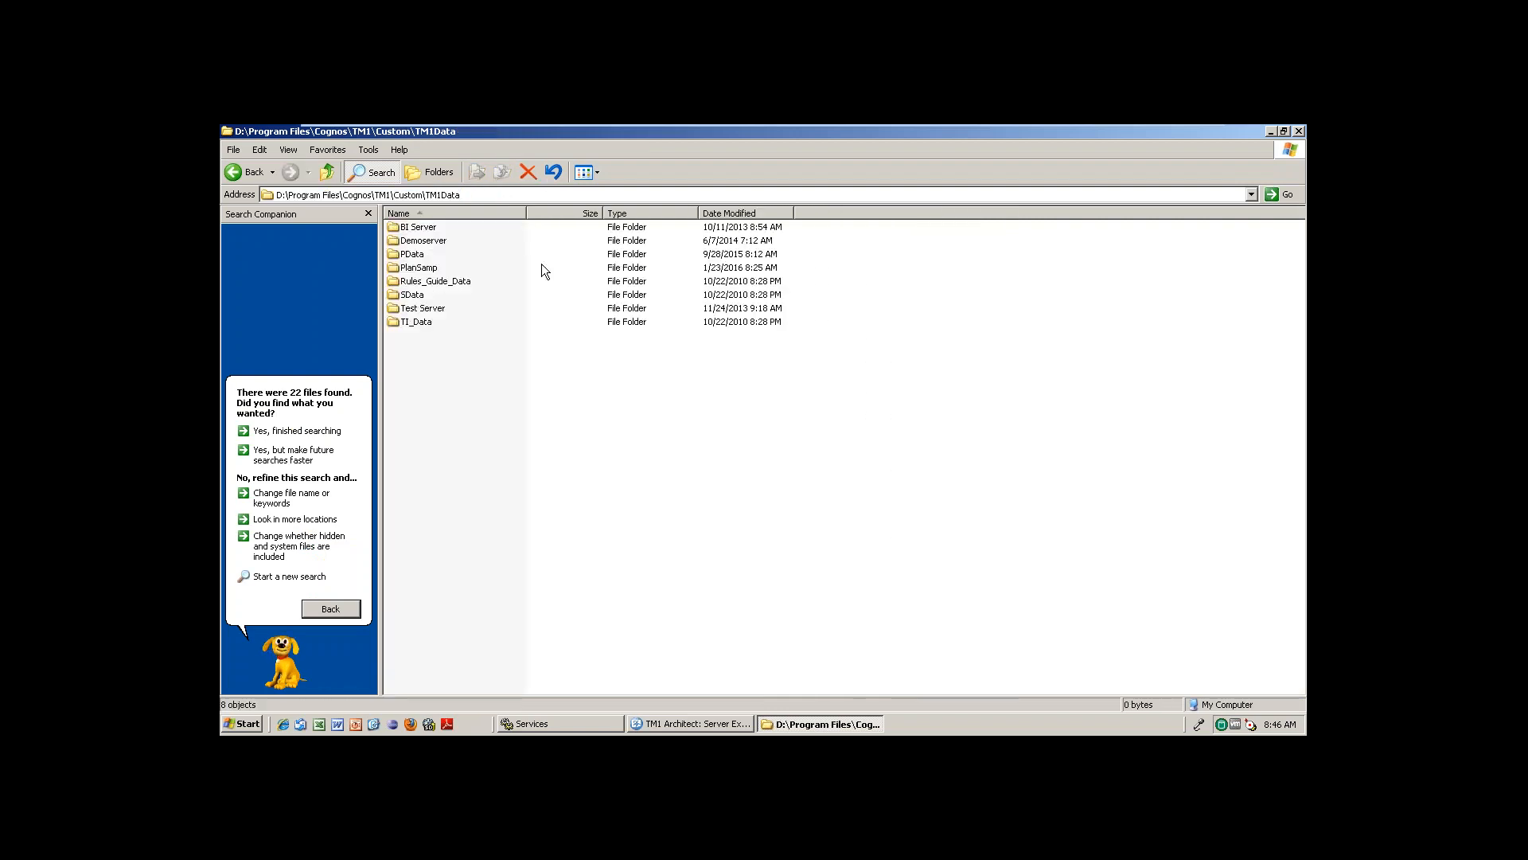
left_click(422, 271)
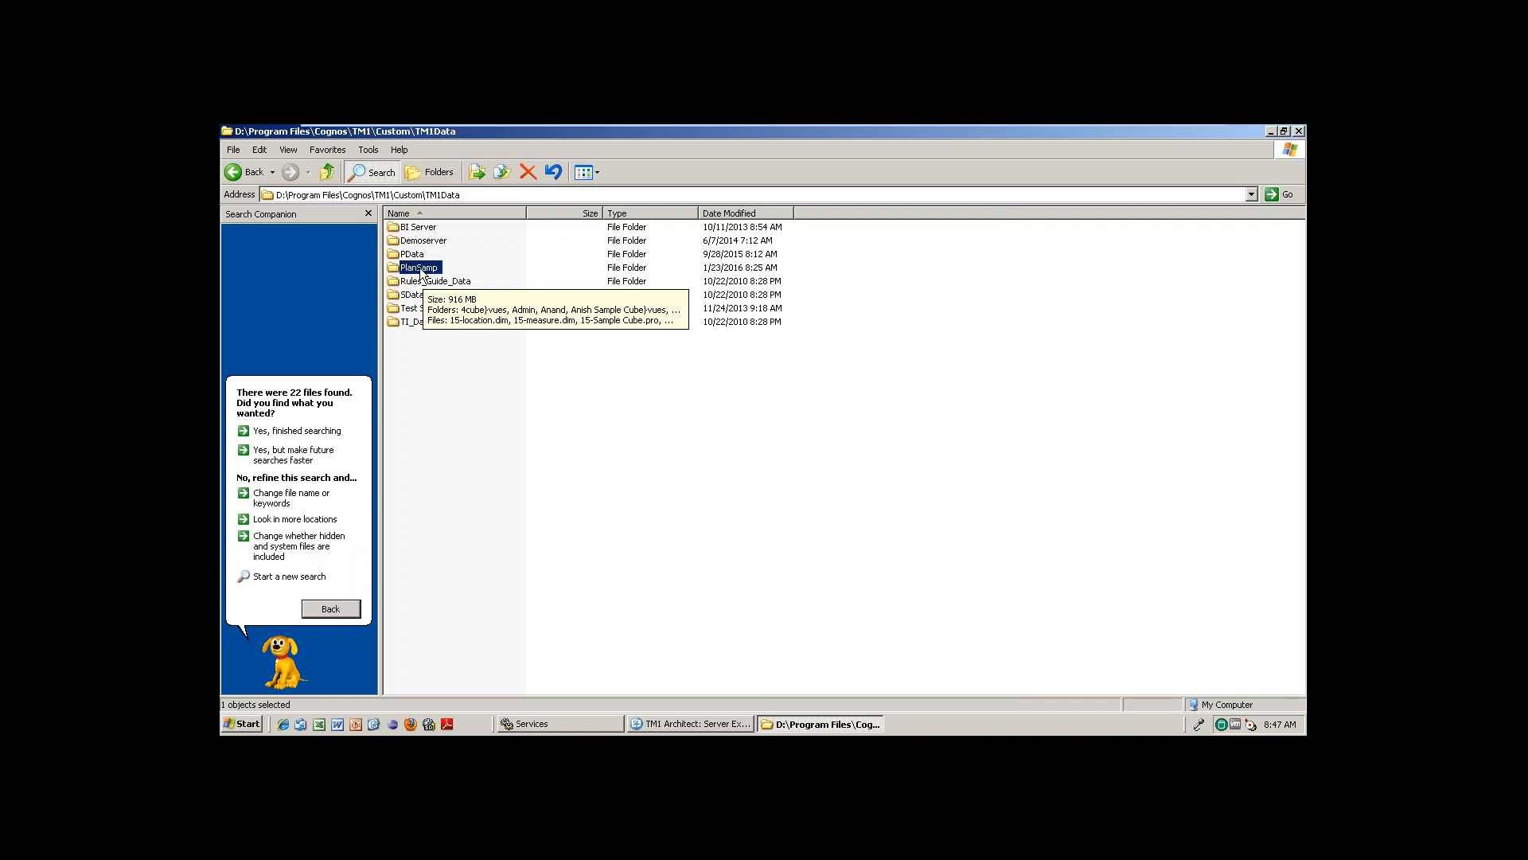
- Open the BI Server folder in TM1Data and examine its Data and Logs folders and configuration file
double_click(421, 229)
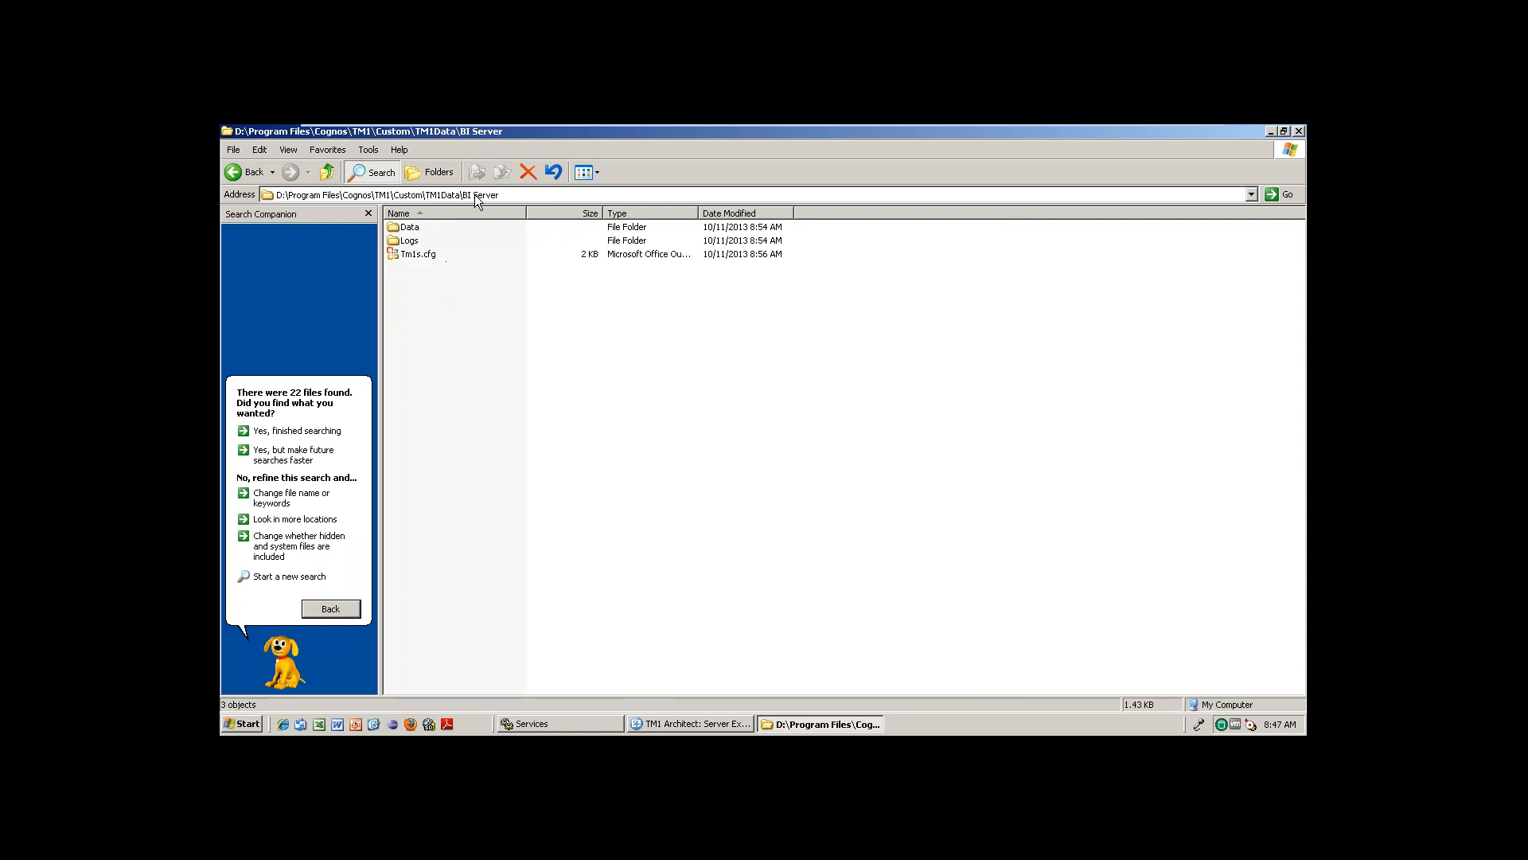
left_click(409, 241)
left_click(425, 272)
left_click(414, 230)
left_click(415, 233)
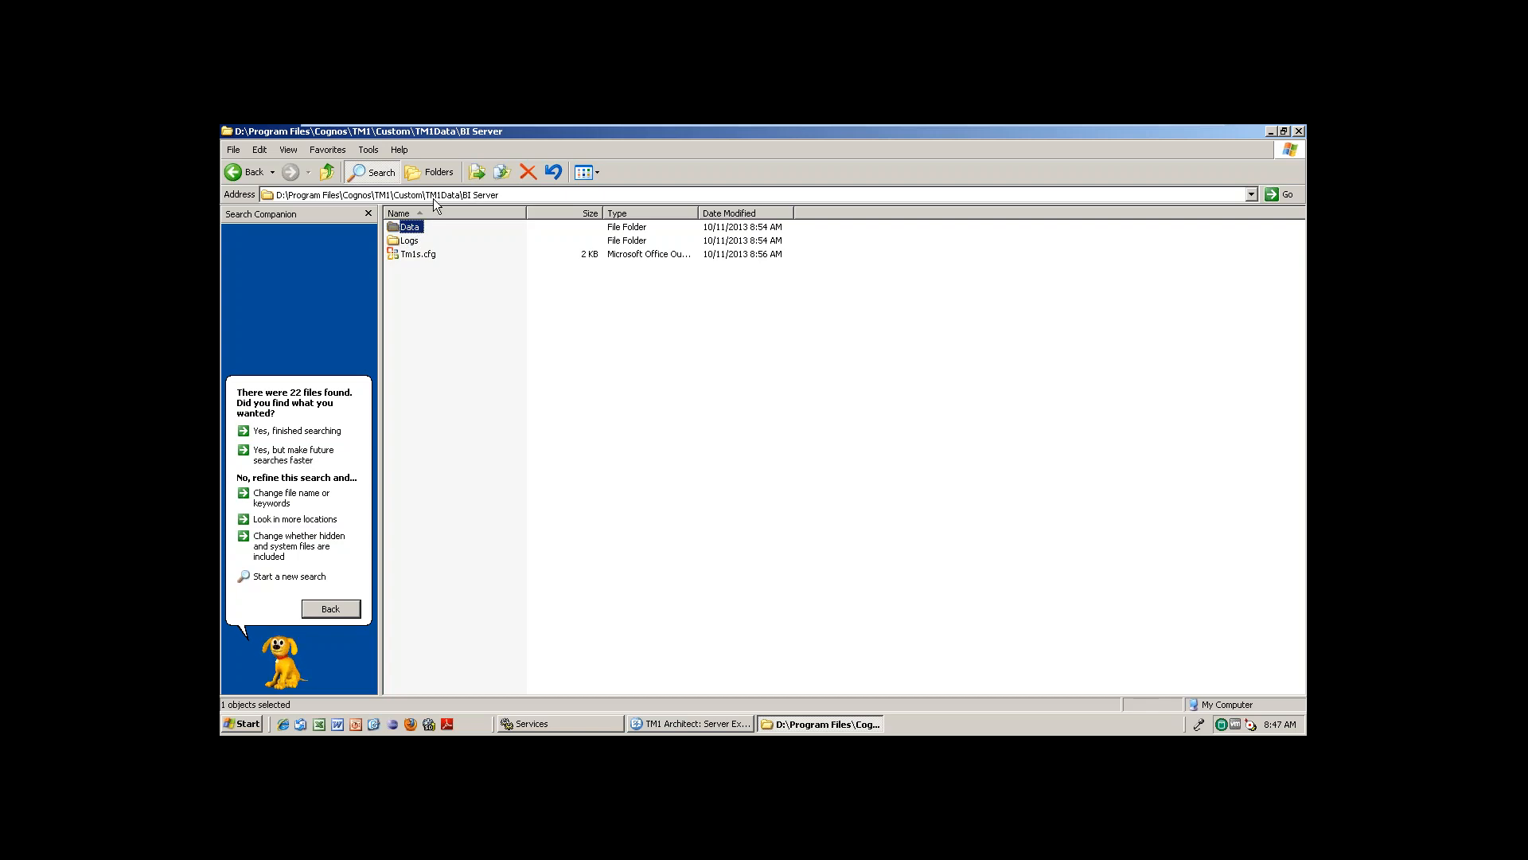
- Return from BI Server to the TM1Data folder, open PlanSamp and examine the subset and view folders inside
left_click(465, 195)
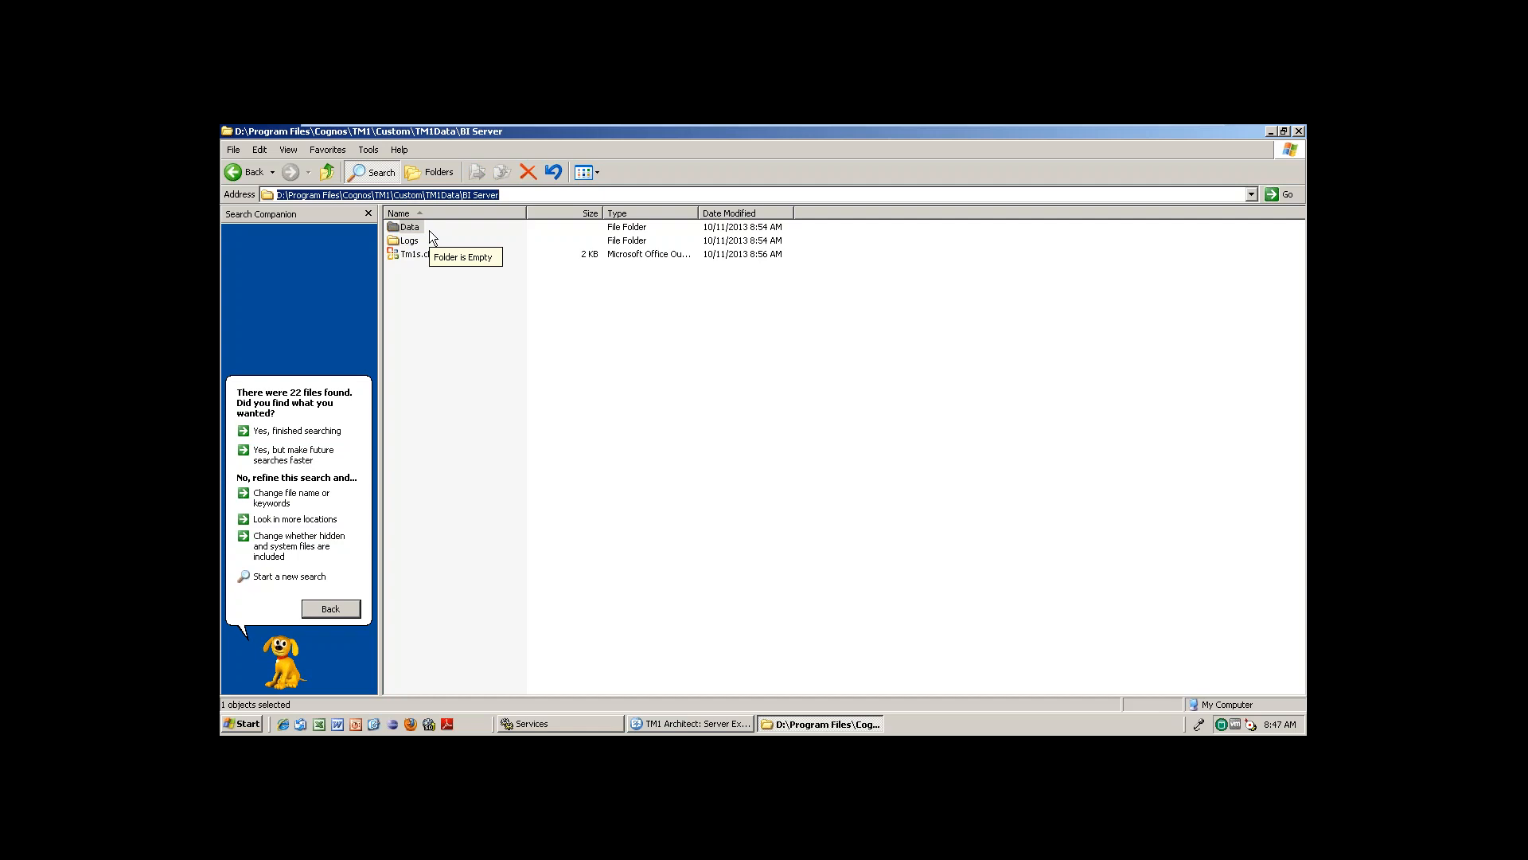
left_click(470, 195)
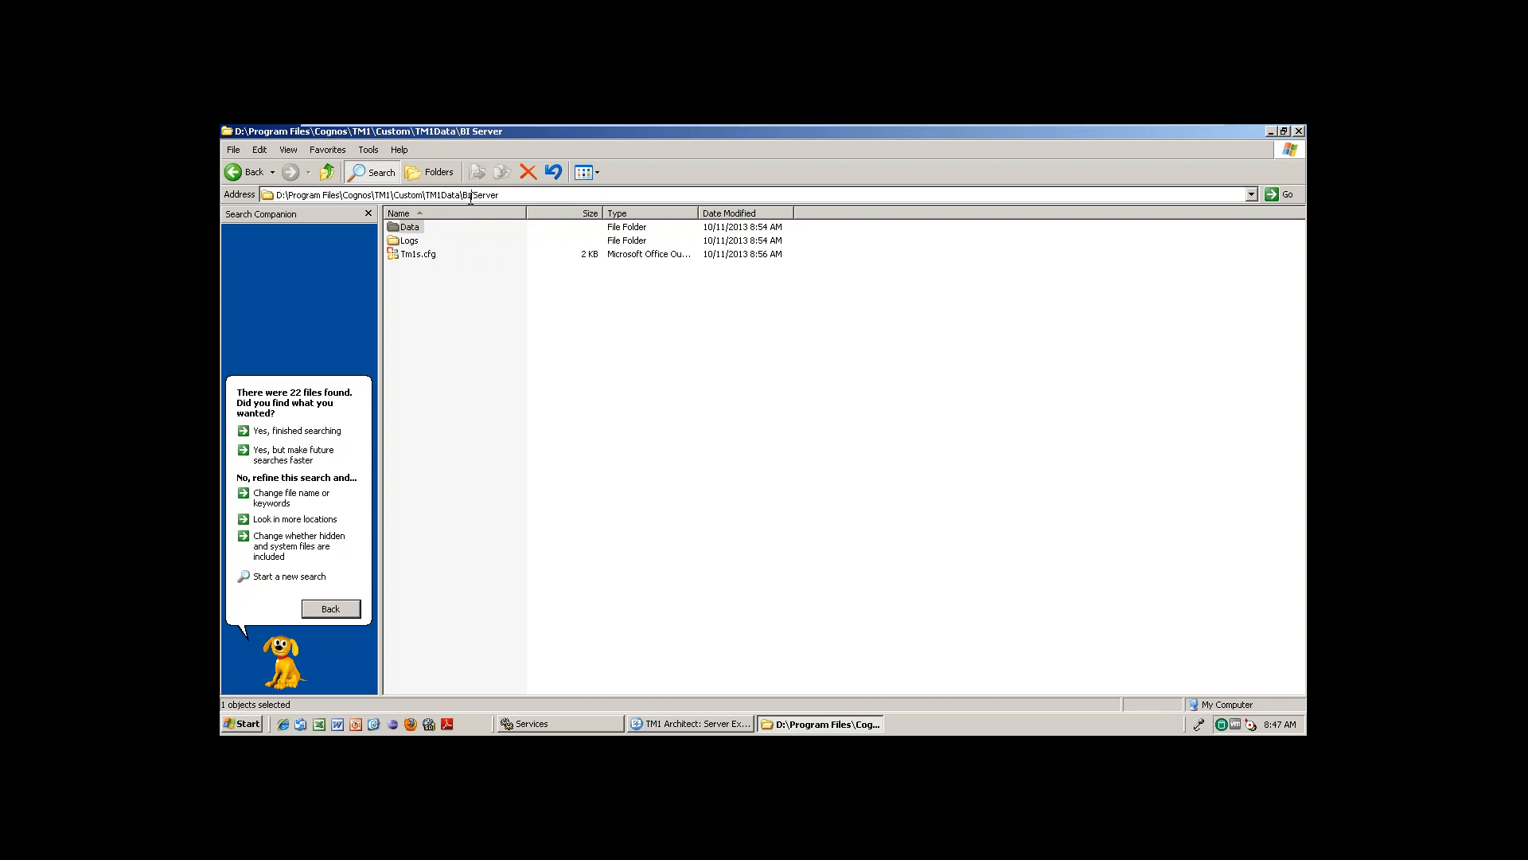
left_click_drag(464, 196, 499, 195)
key("BackSpace")
key("Return")
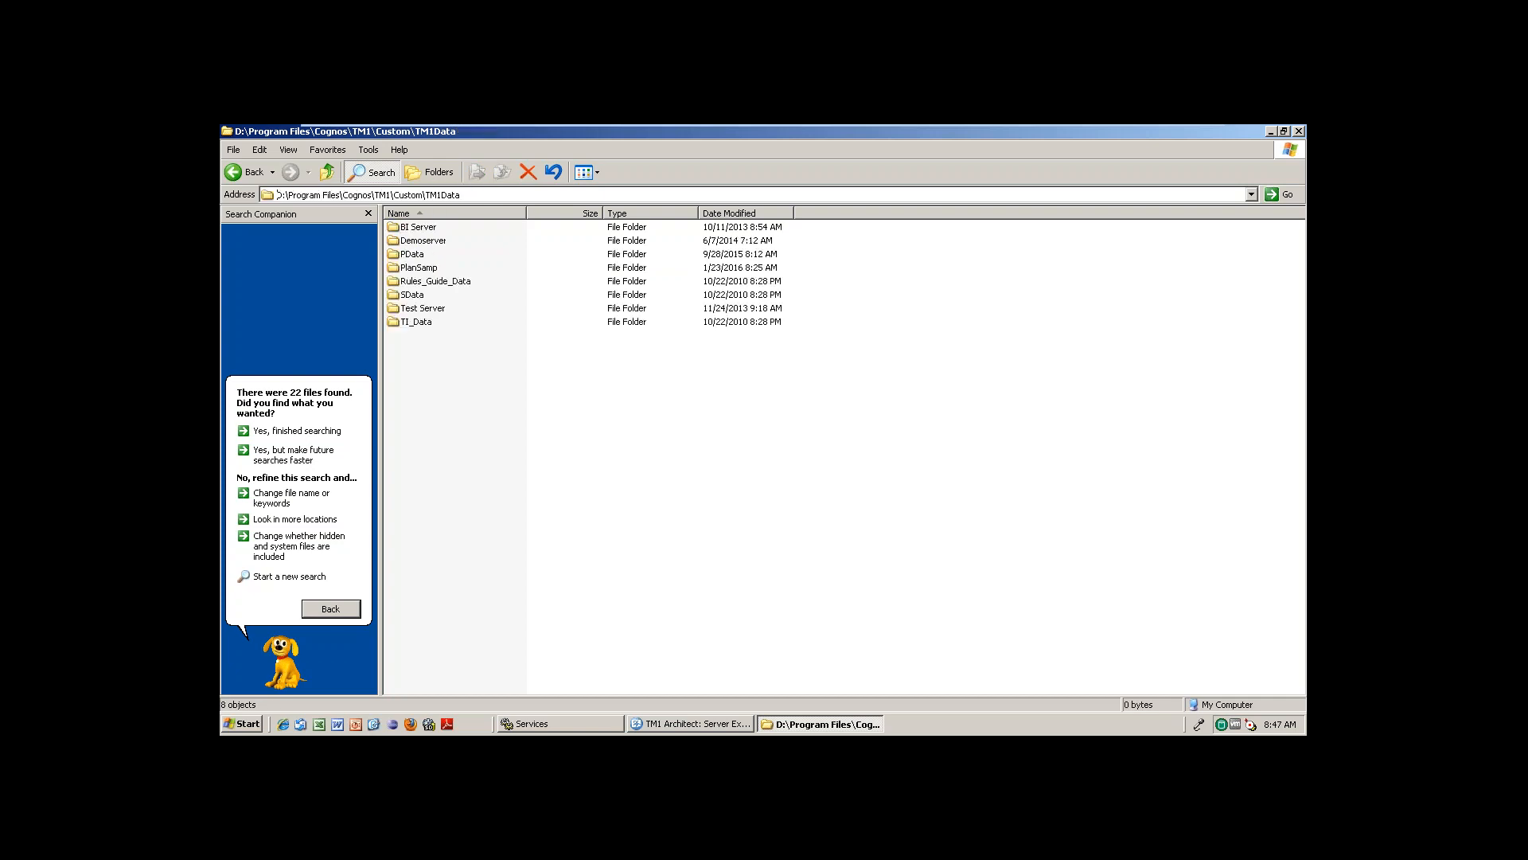
double_click(420, 269)
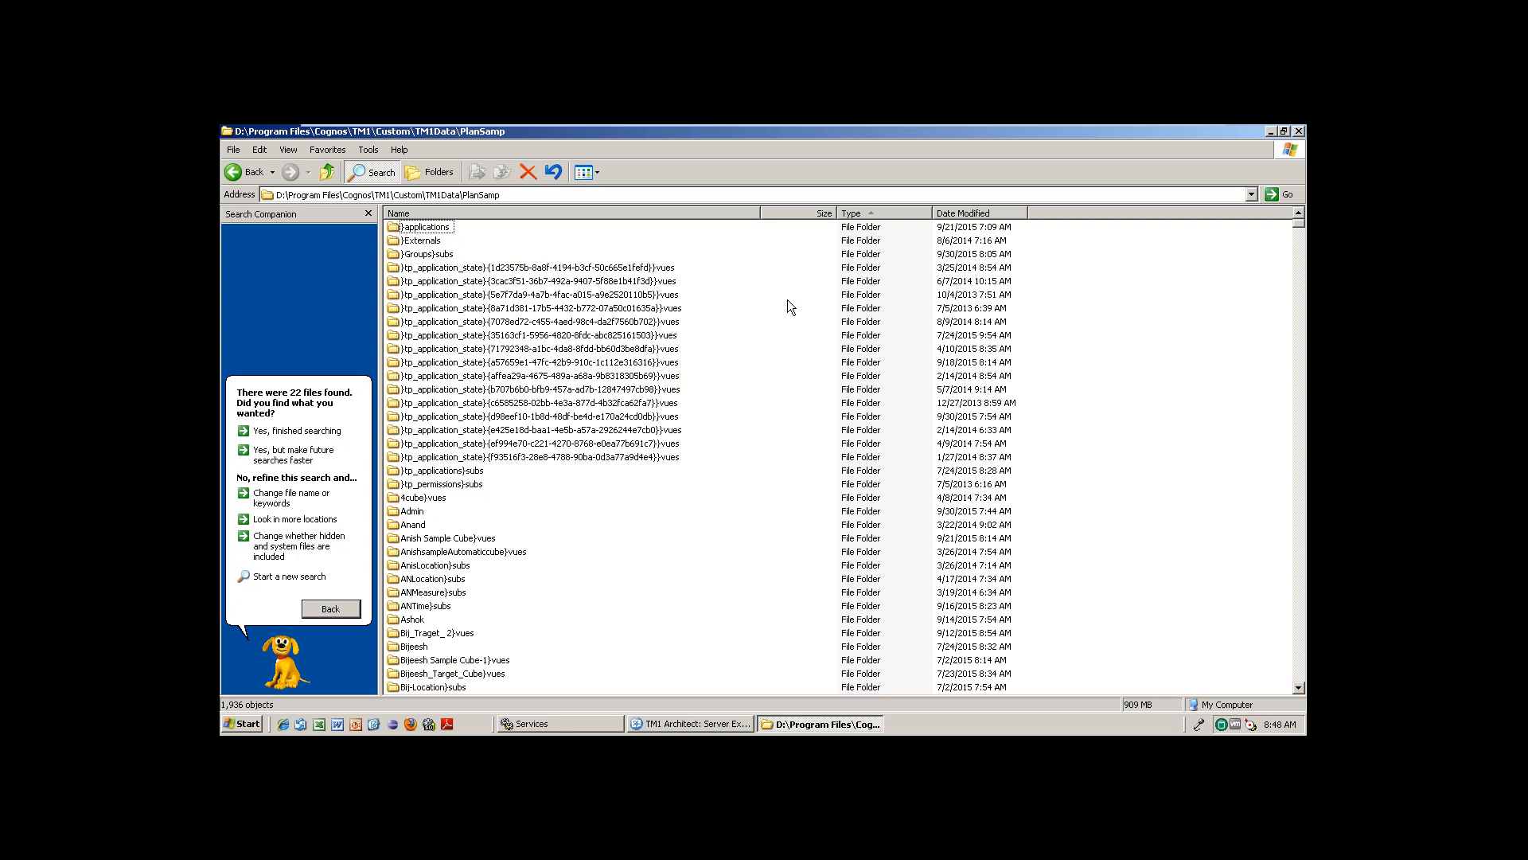
left_click(1299, 320)
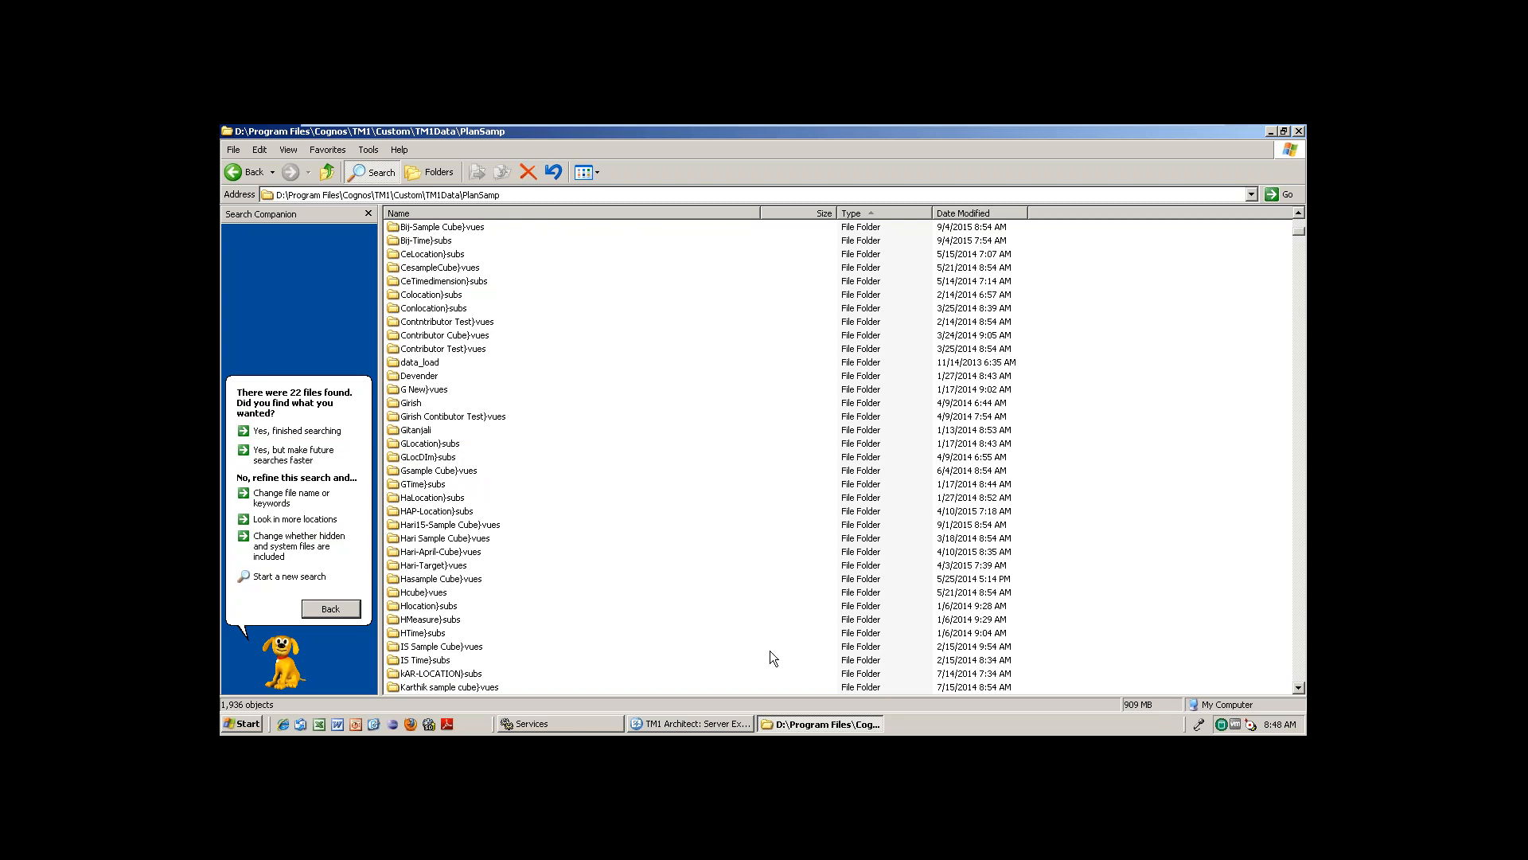
- In TM1 Architect, try Automatic instead of Manual element ordering for the Ritesh-Location dimension, and cancel the change
left_click(690, 724)
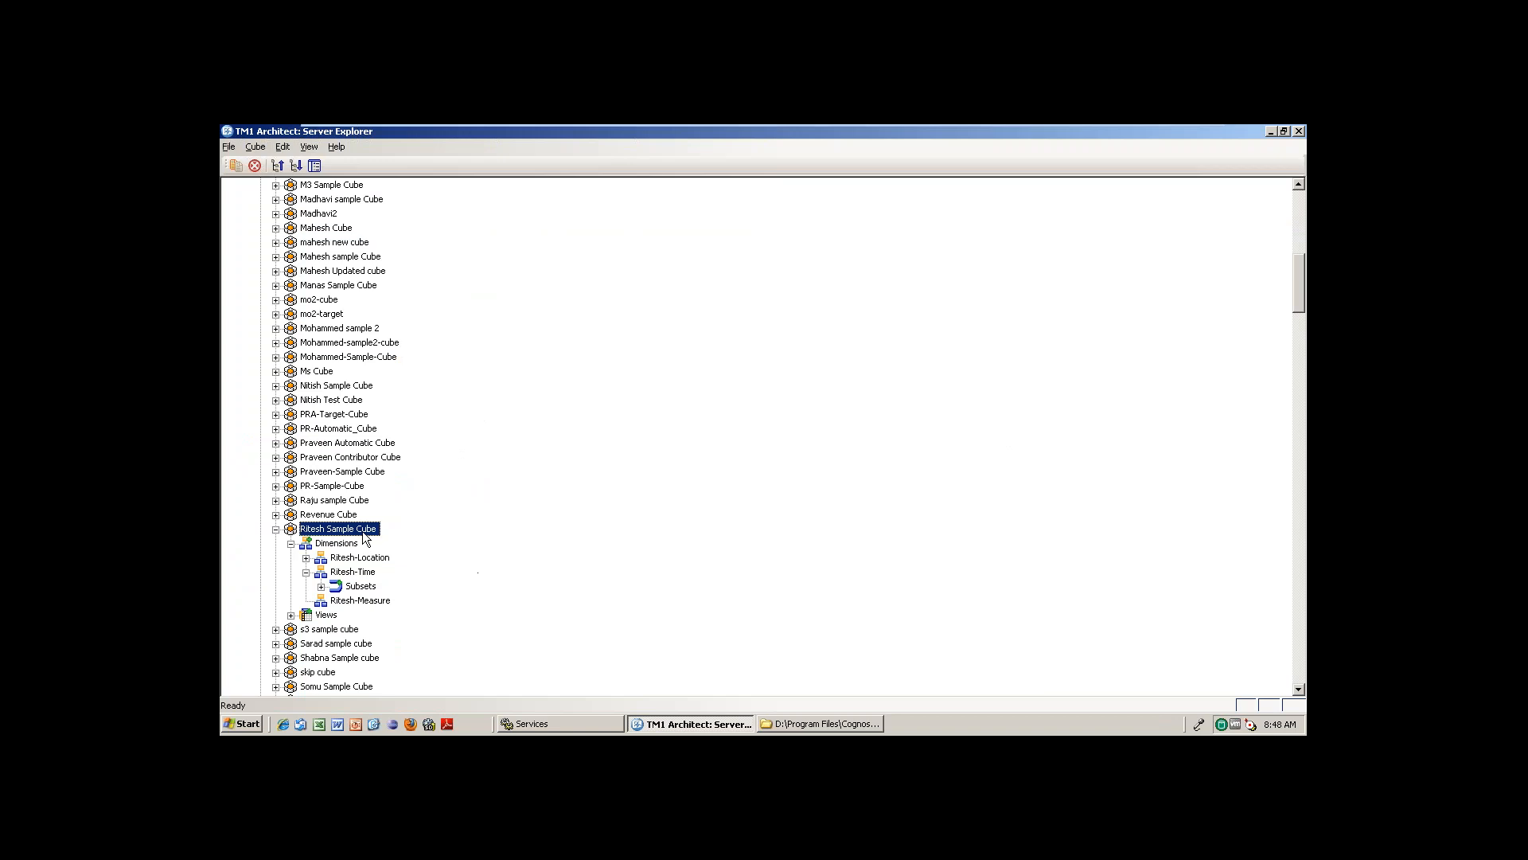
right_click(361, 558)
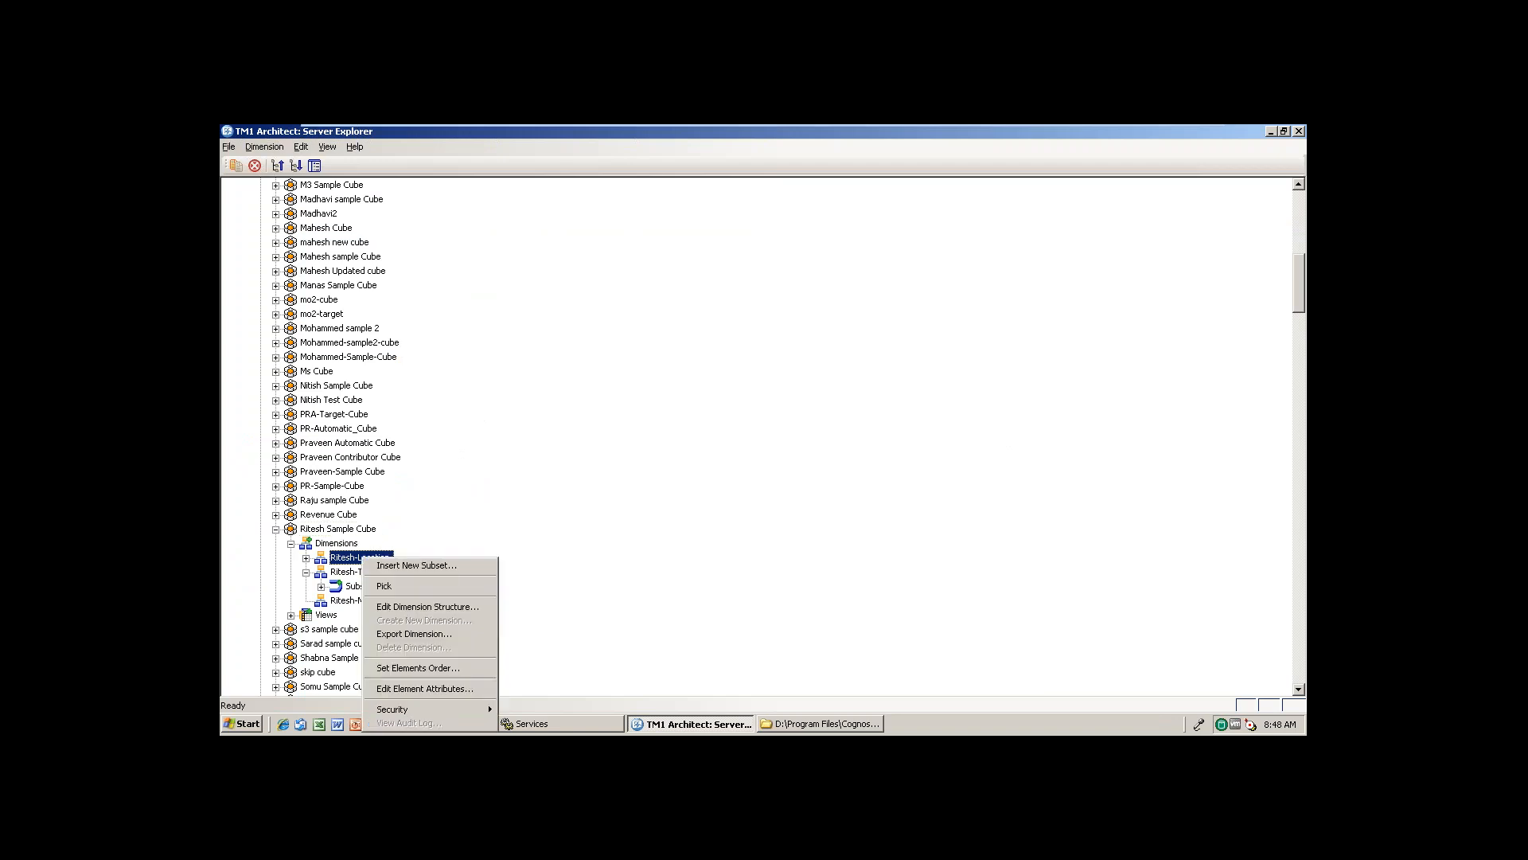
left_click(425, 669)
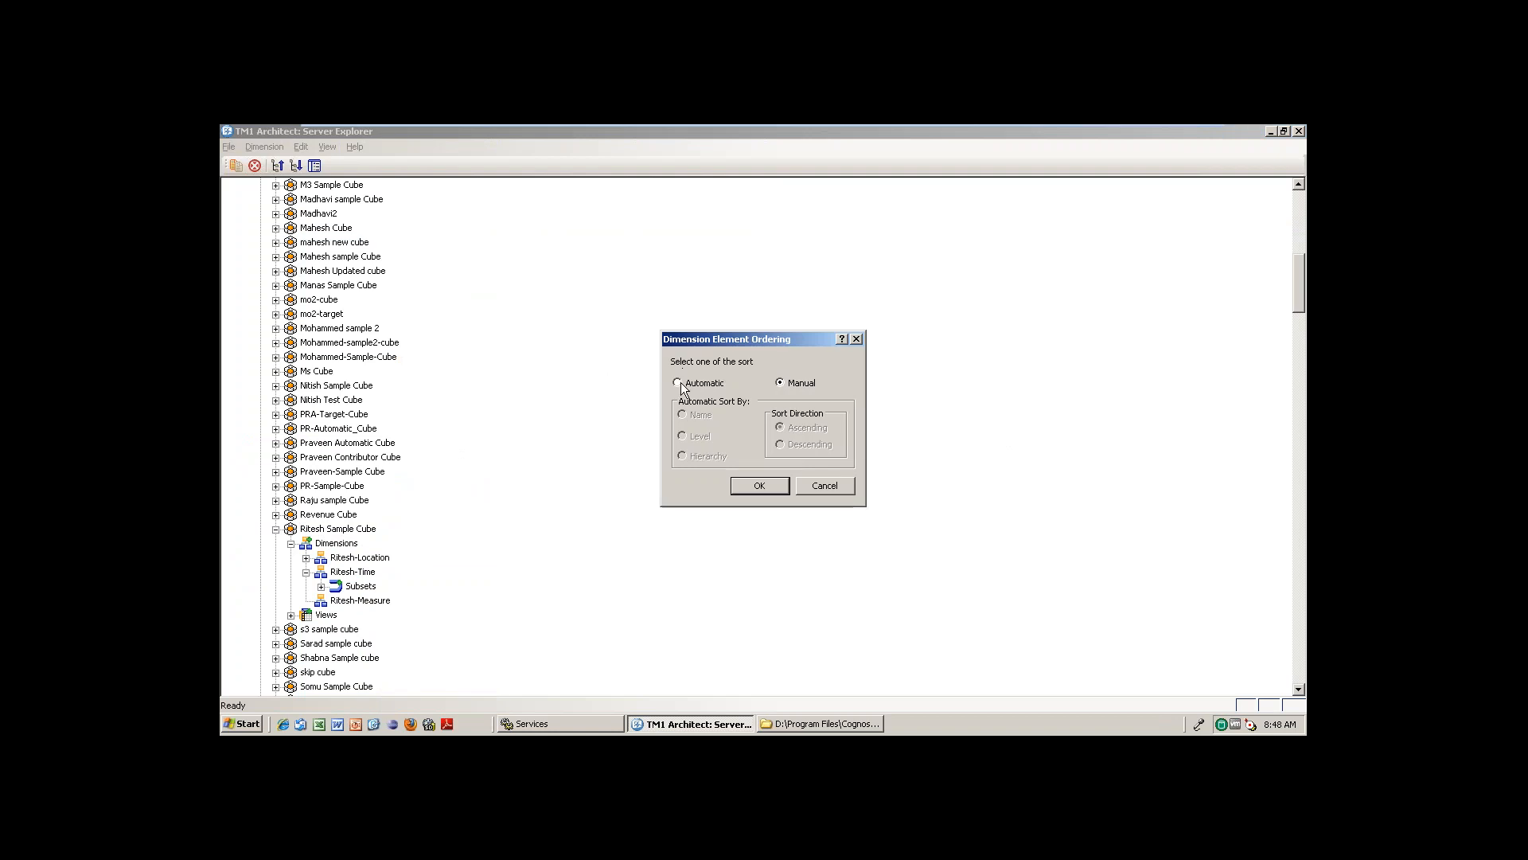
left_click(714, 389)
left_click(784, 383)
left_click(699, 384)
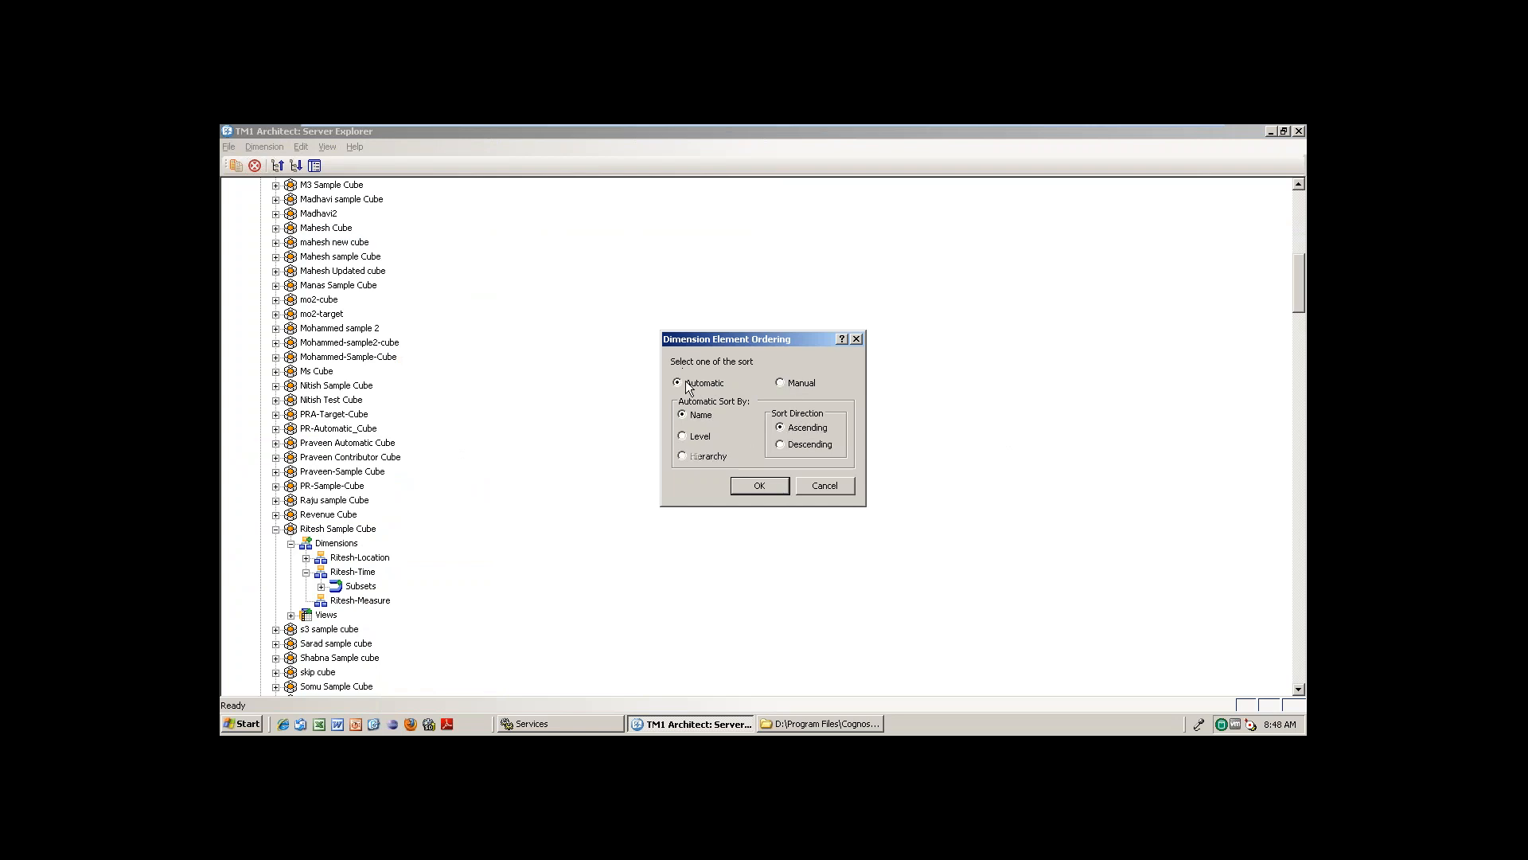
left_click(824, 487)
- Try sorting the Ritesh-Location elements alphabetically ascending and by hierarchy in the Subset Editor, and close it without saving
double_click(377, 560)
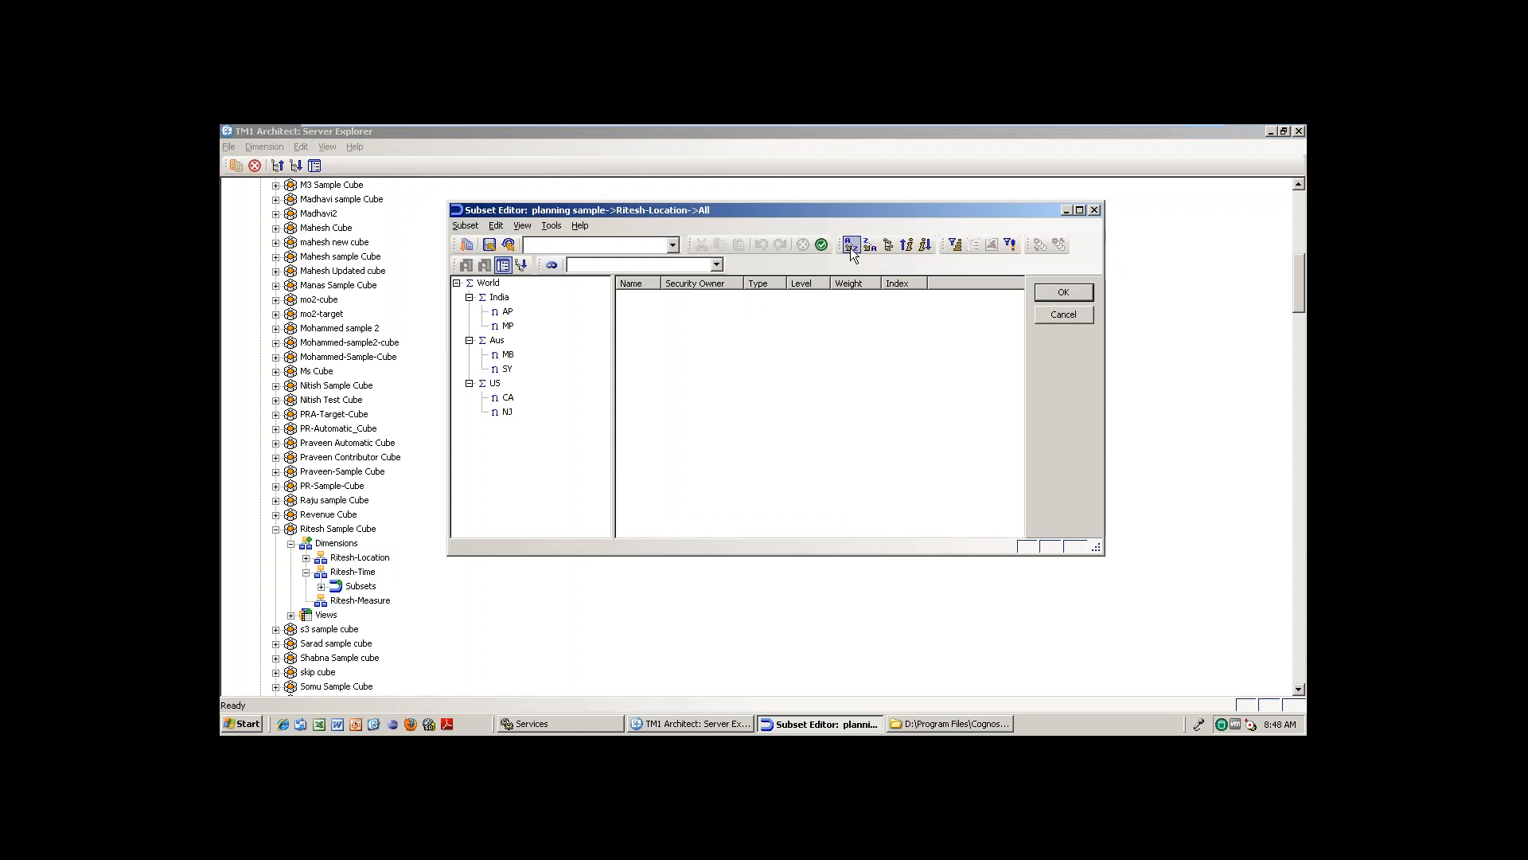
left_click(855, 246)
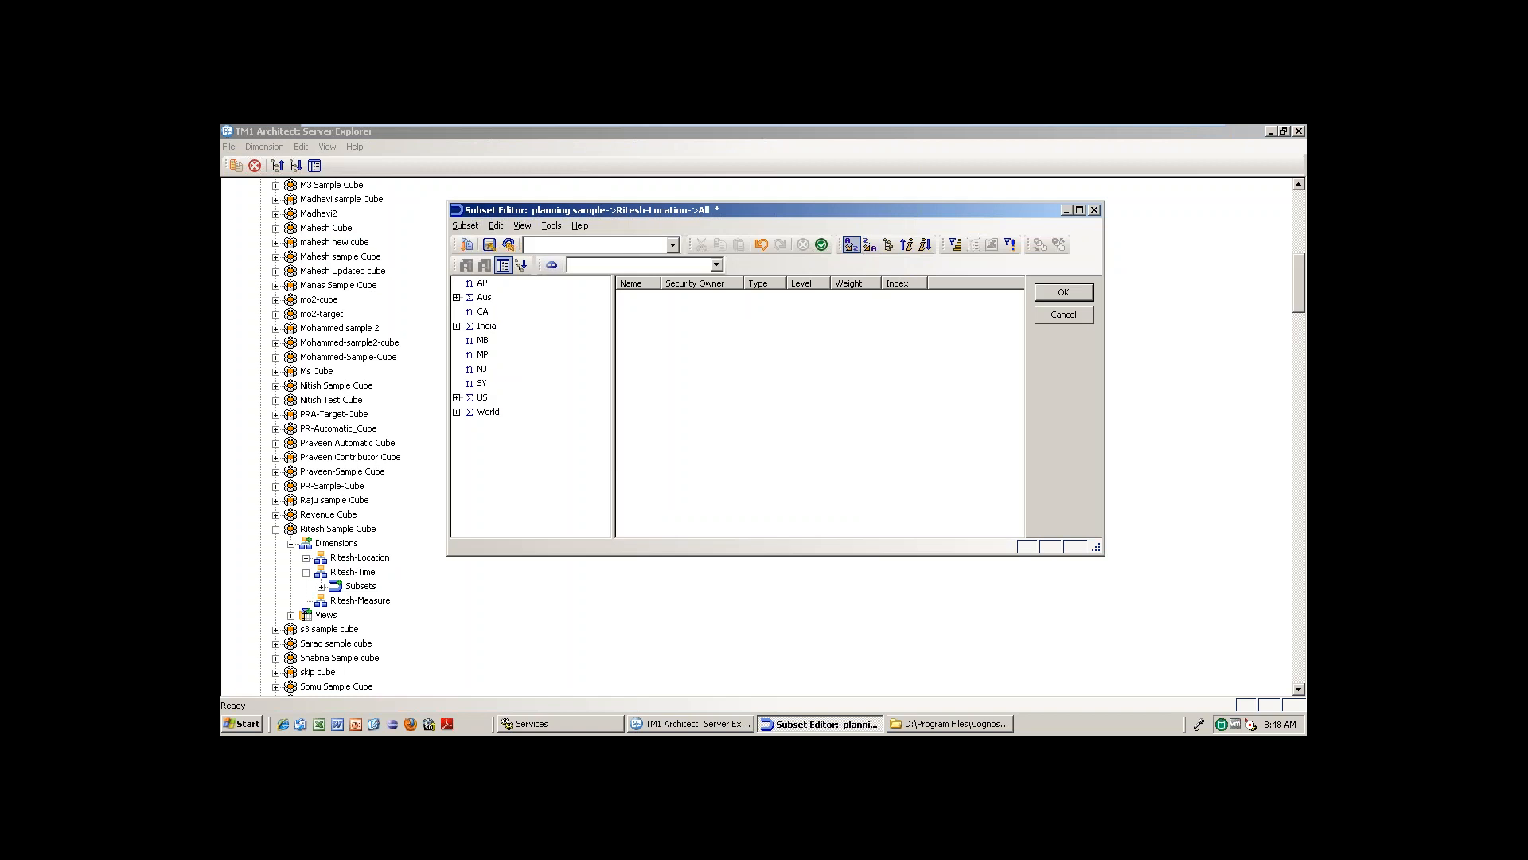
left_click(906, 245)
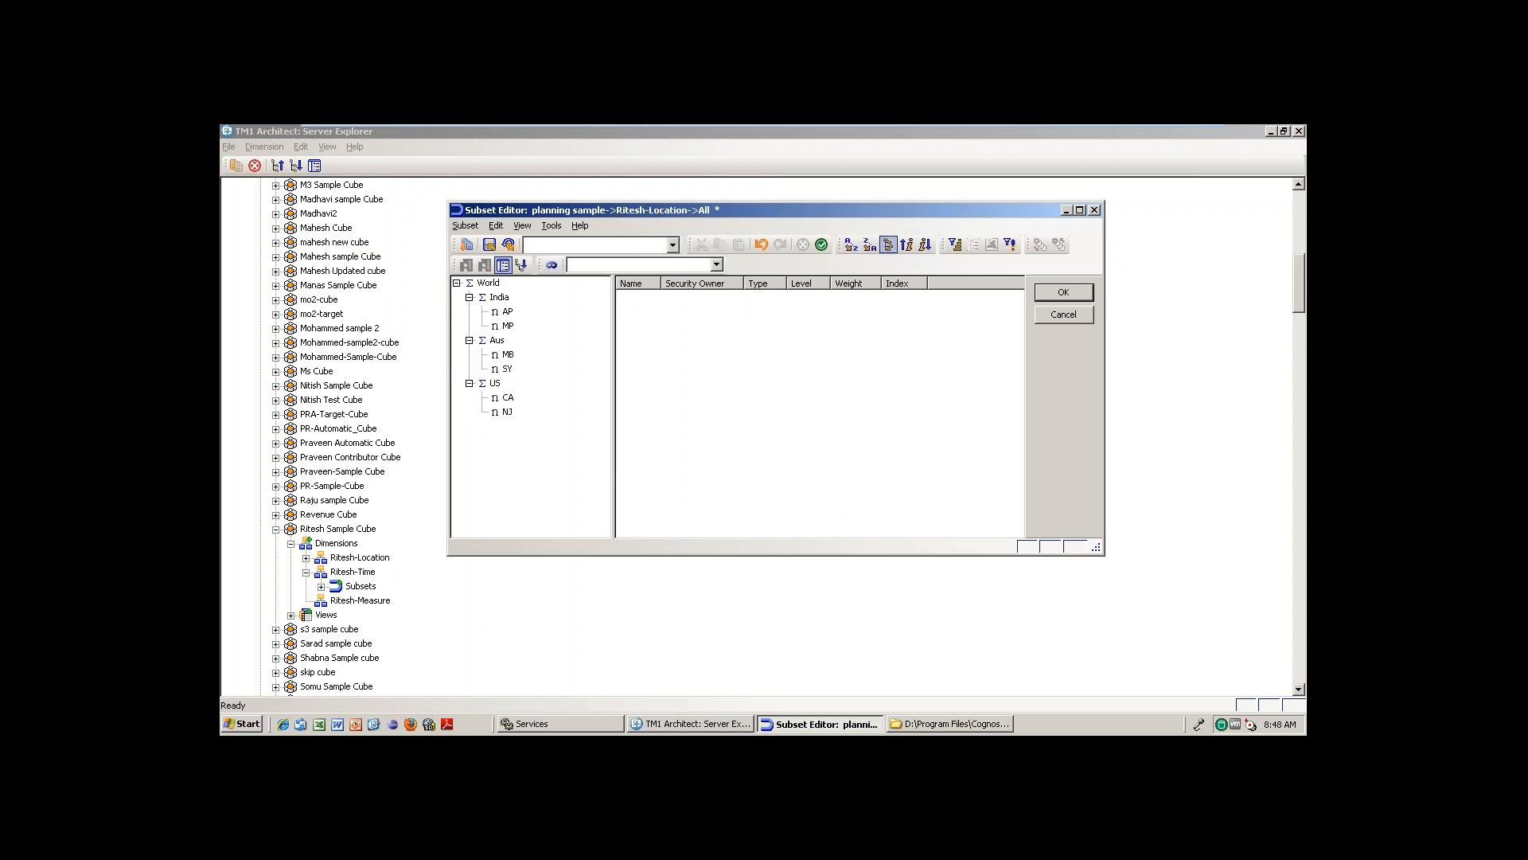
left_click(1065, 314)
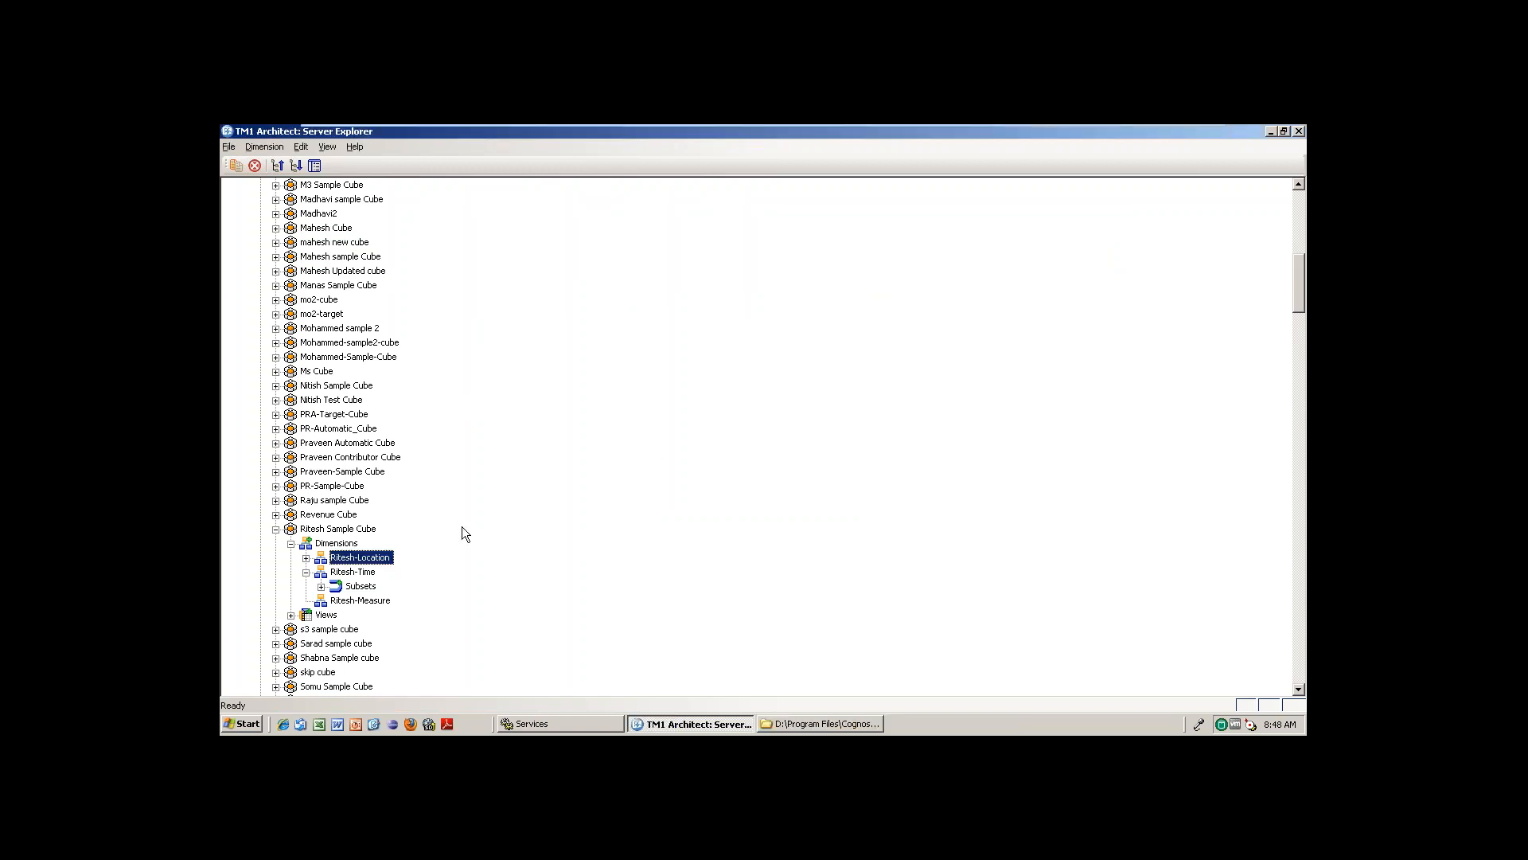
- Show the commands available for the Ritesh-Location dimension
right_click(382, 558)
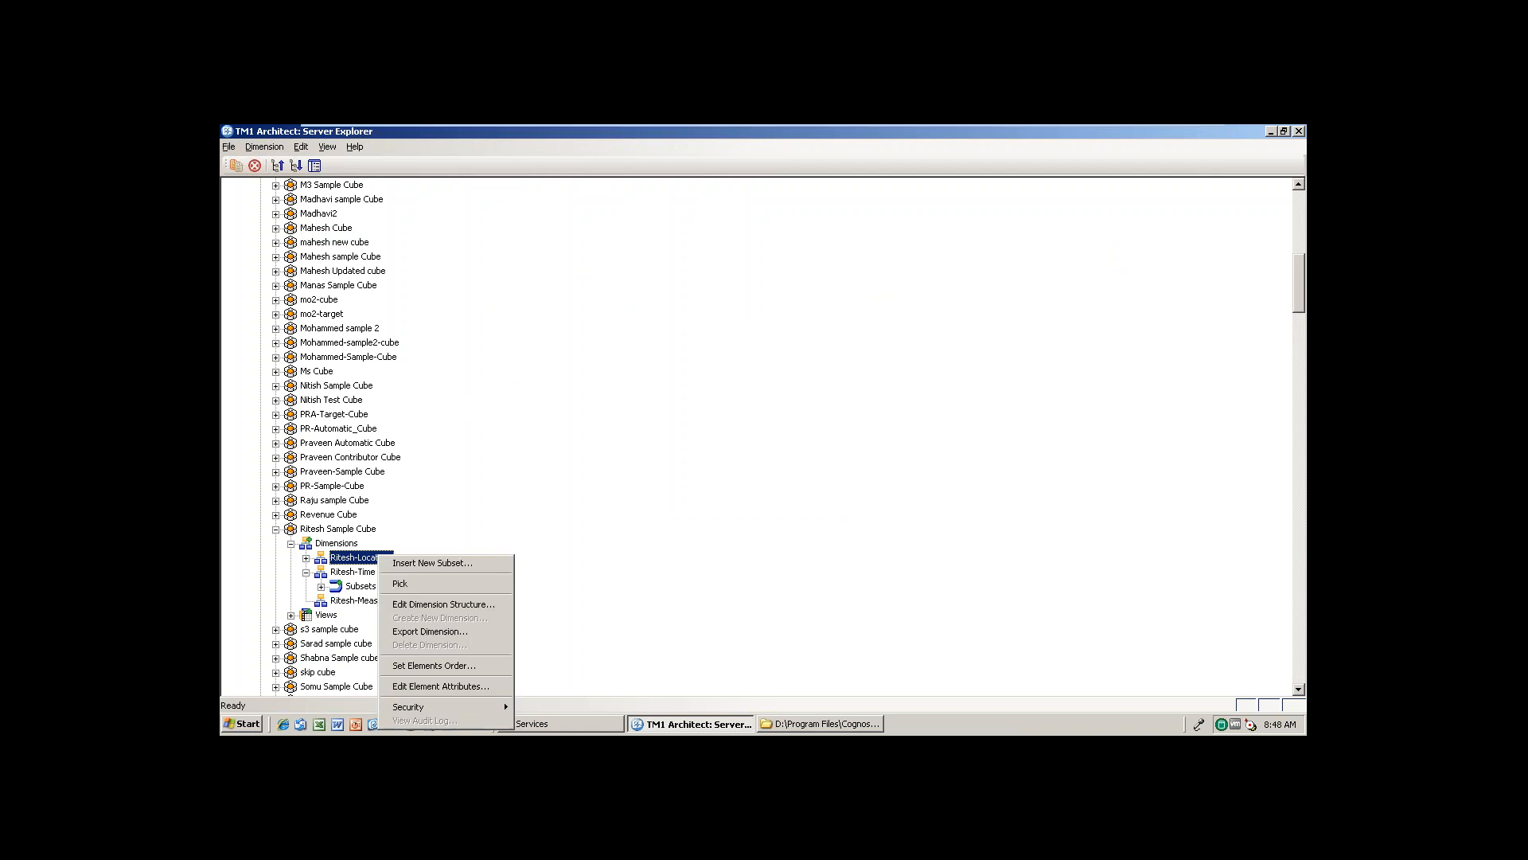
- Review the automatic and manual element ordering options for the sample cube's Location dimension, and exit without applying any
left_click(465, 667)
left_click(690, 383)
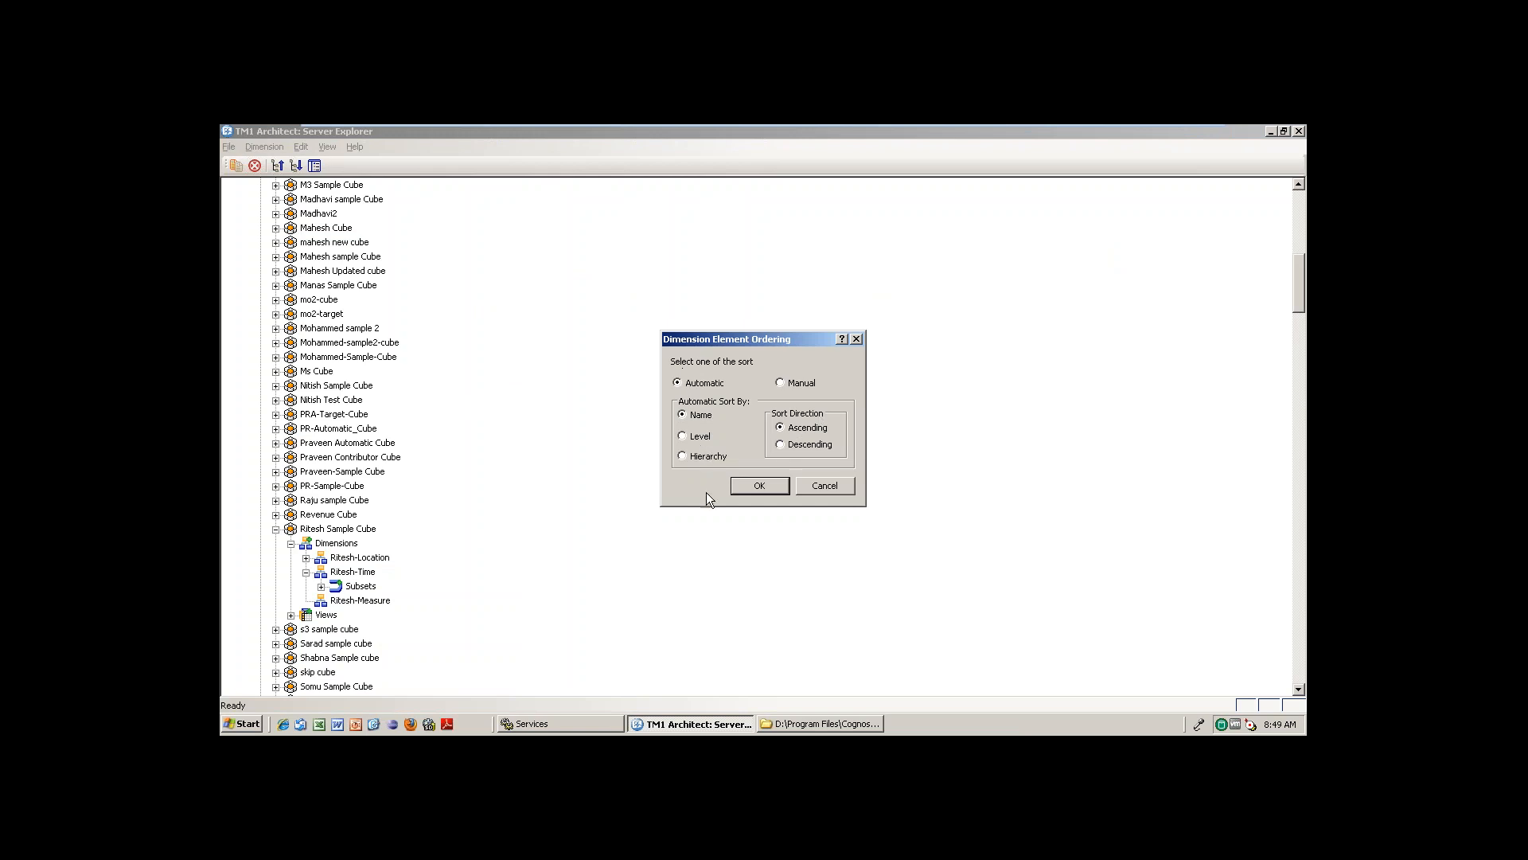
left_click(781, 383)
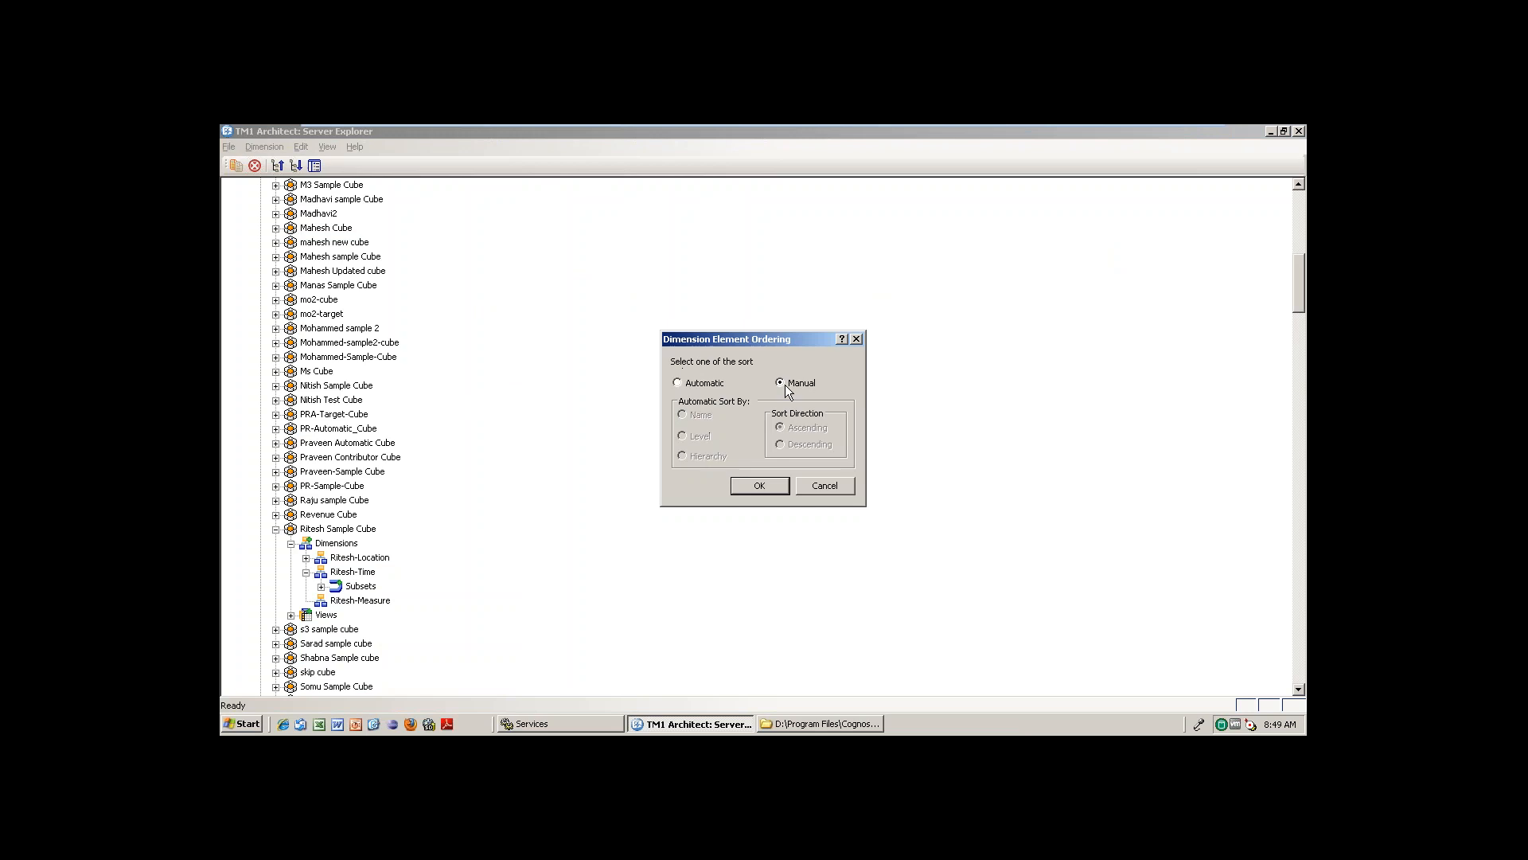
left_click(818, 487)
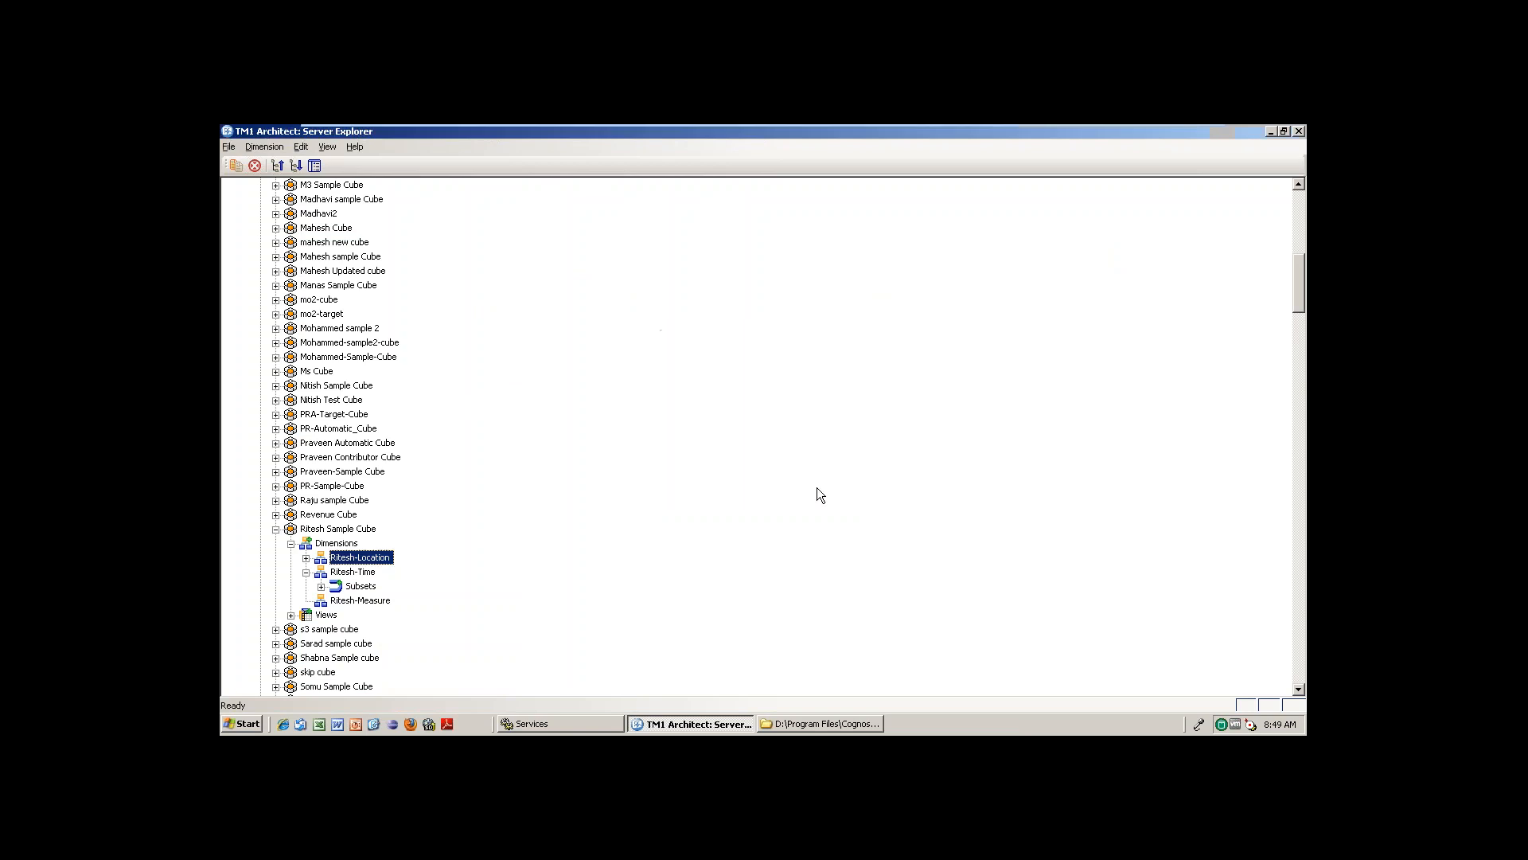
- Open the Location dimension in the Subset Editor and sort its elements ascending, descending and by hierarchy
double_click(368, 558)
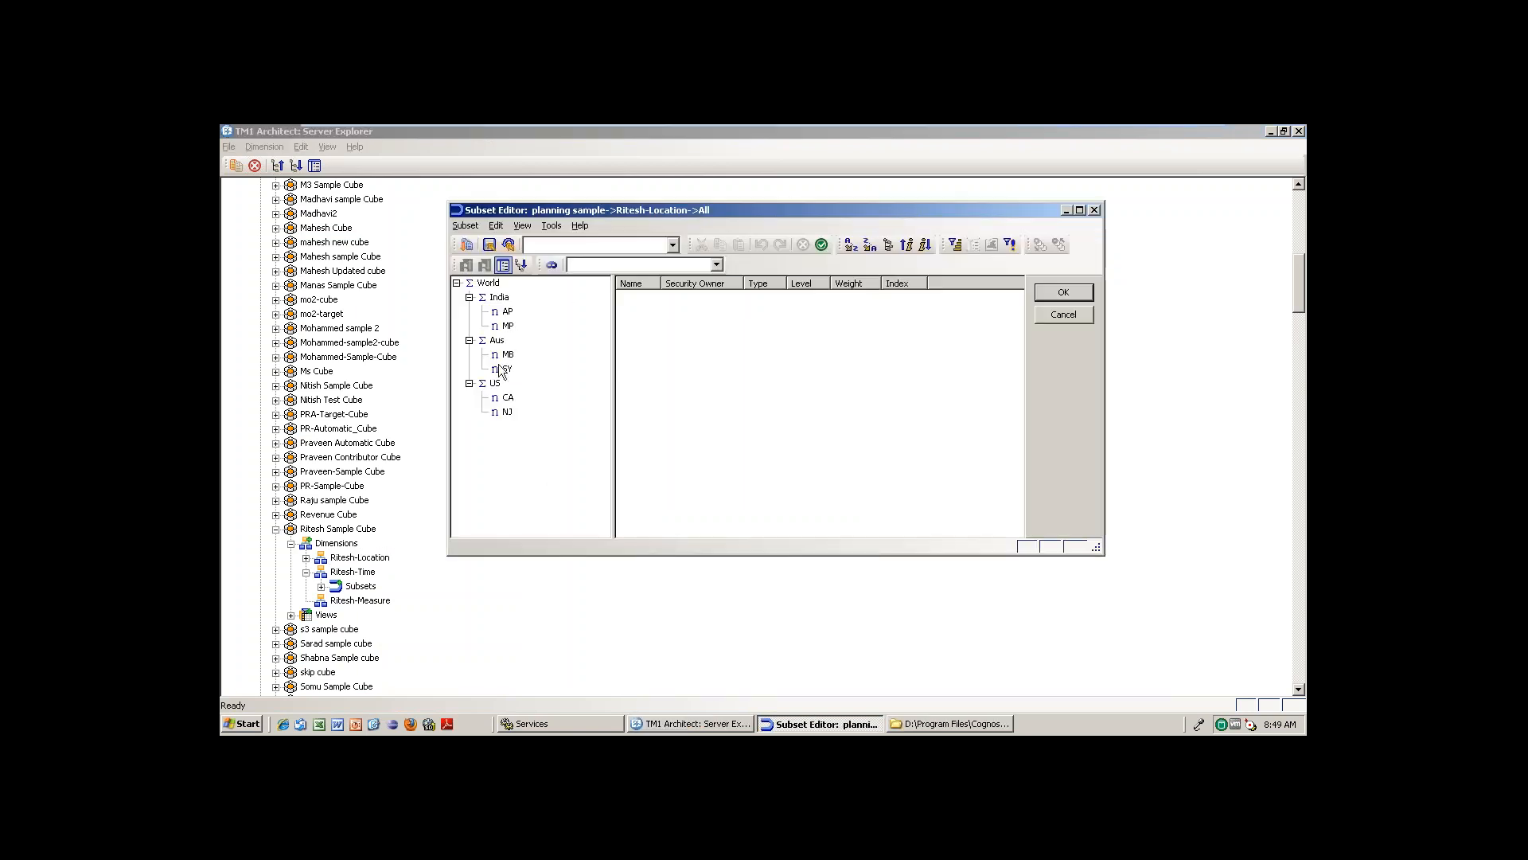
left_click(851, 245)
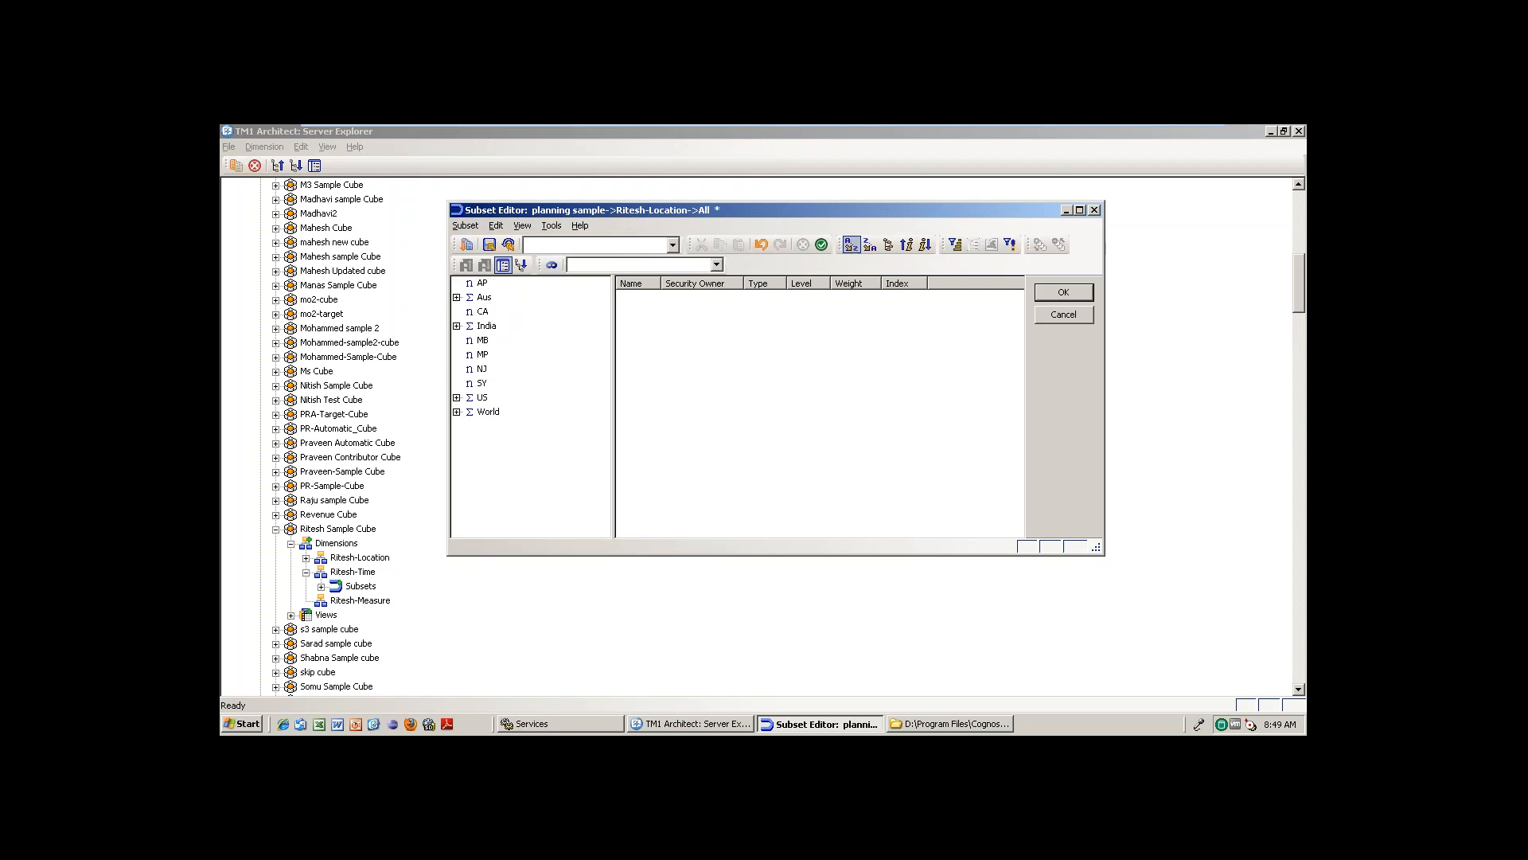
left_click(871, 247)
left_click(888, 246)
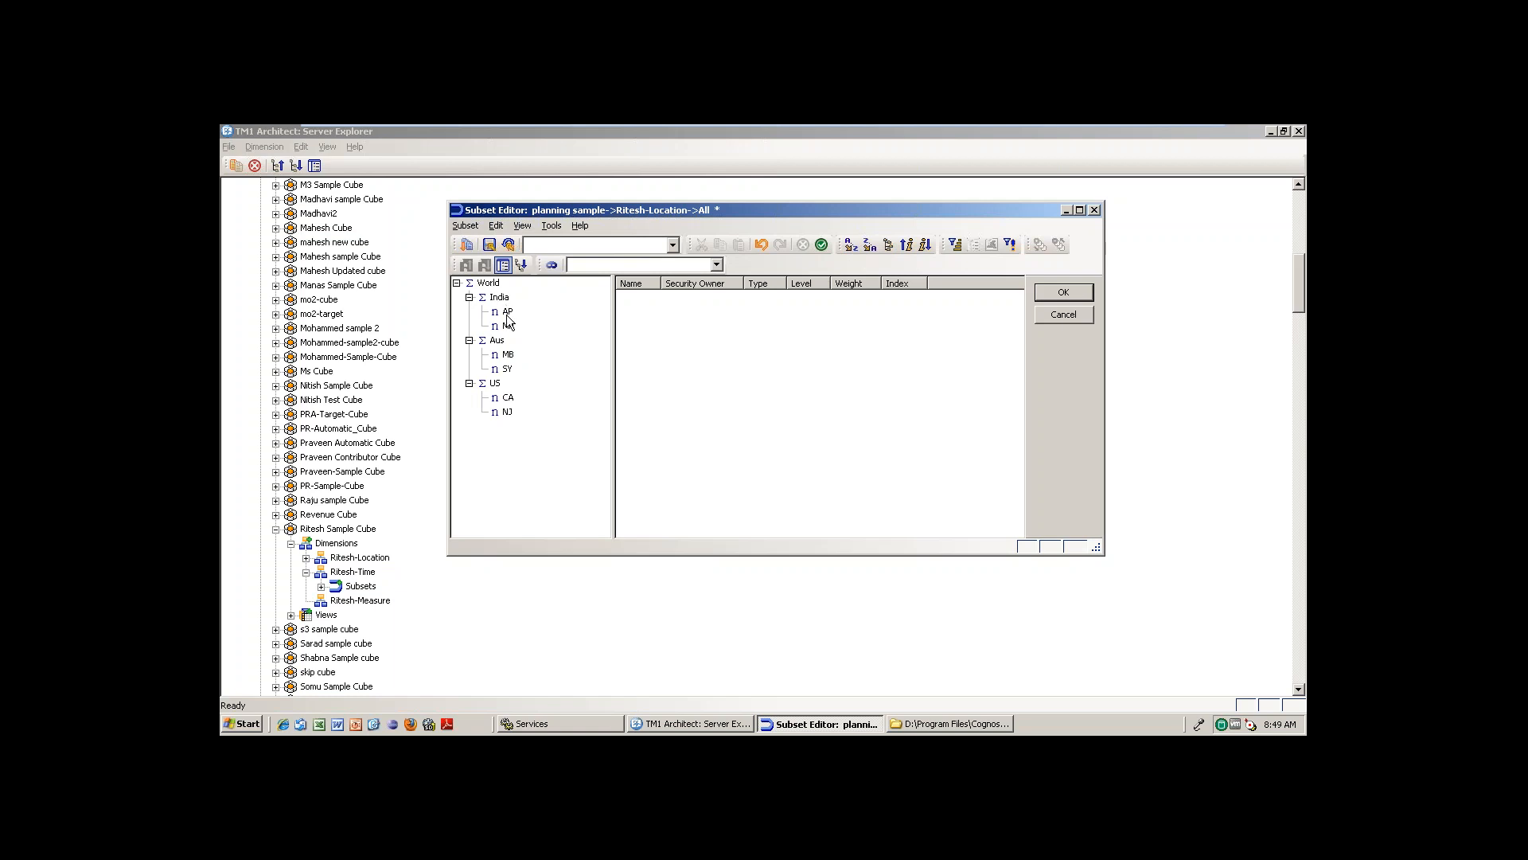
- Try to swap the order of AP and MP under India, and reapply the hierarchy sort
left_click(507, 326)
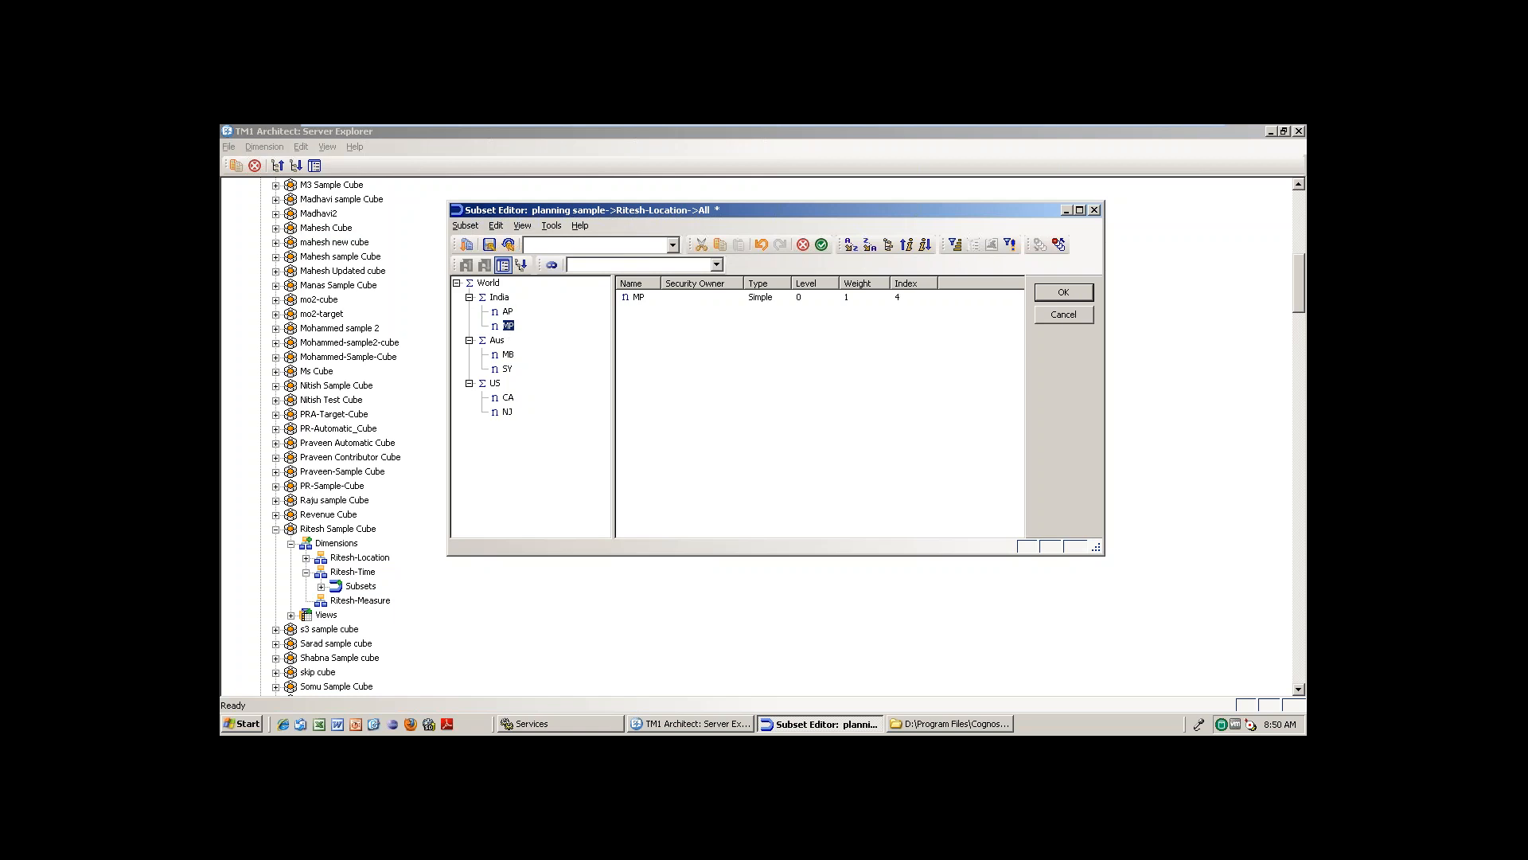
left_click(508, 311, "ctrl")
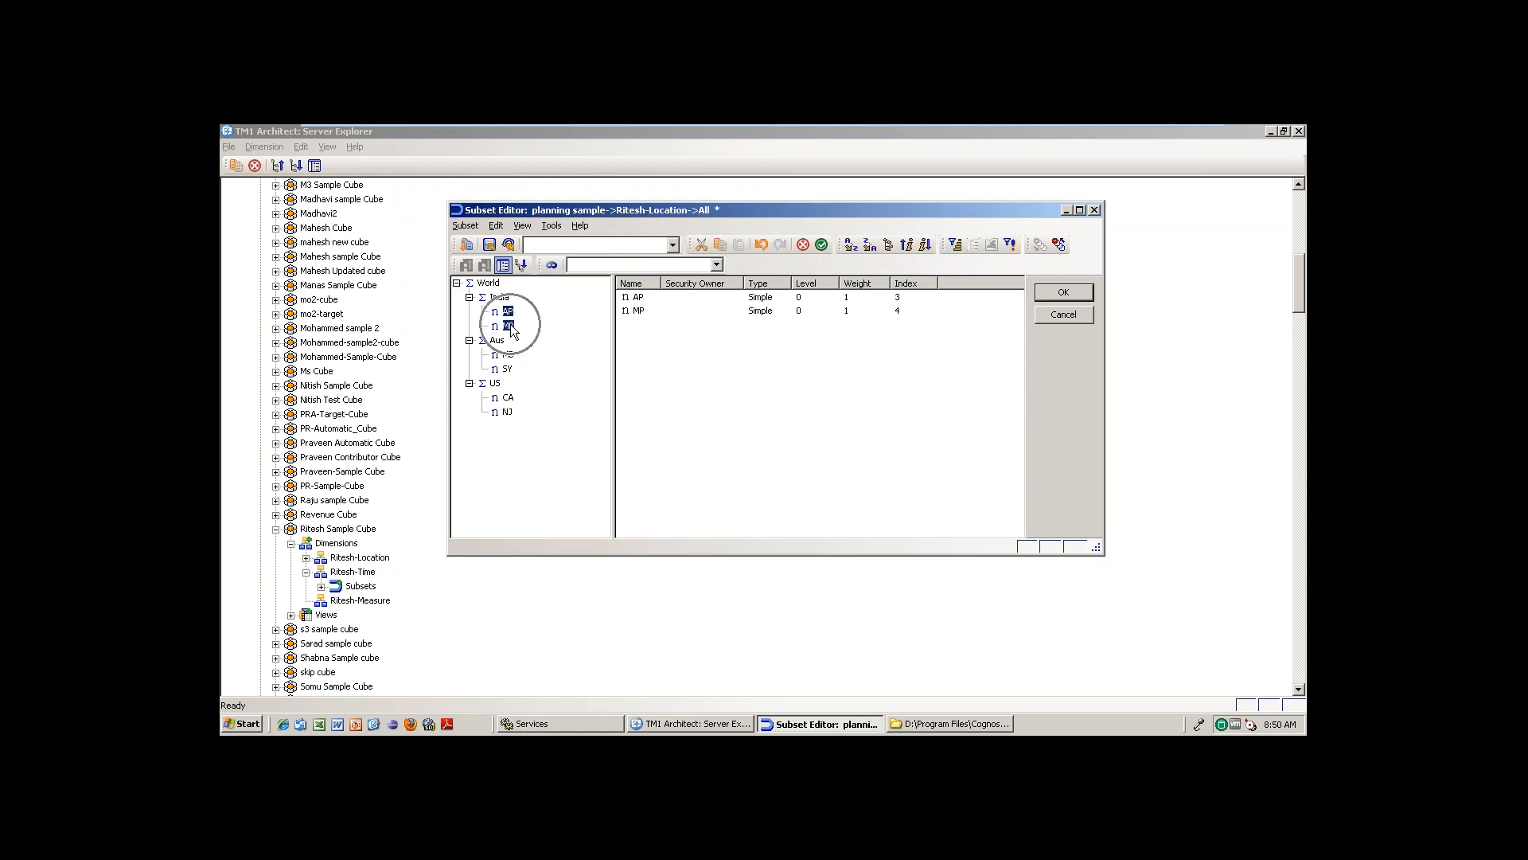
left_click(509, 326)
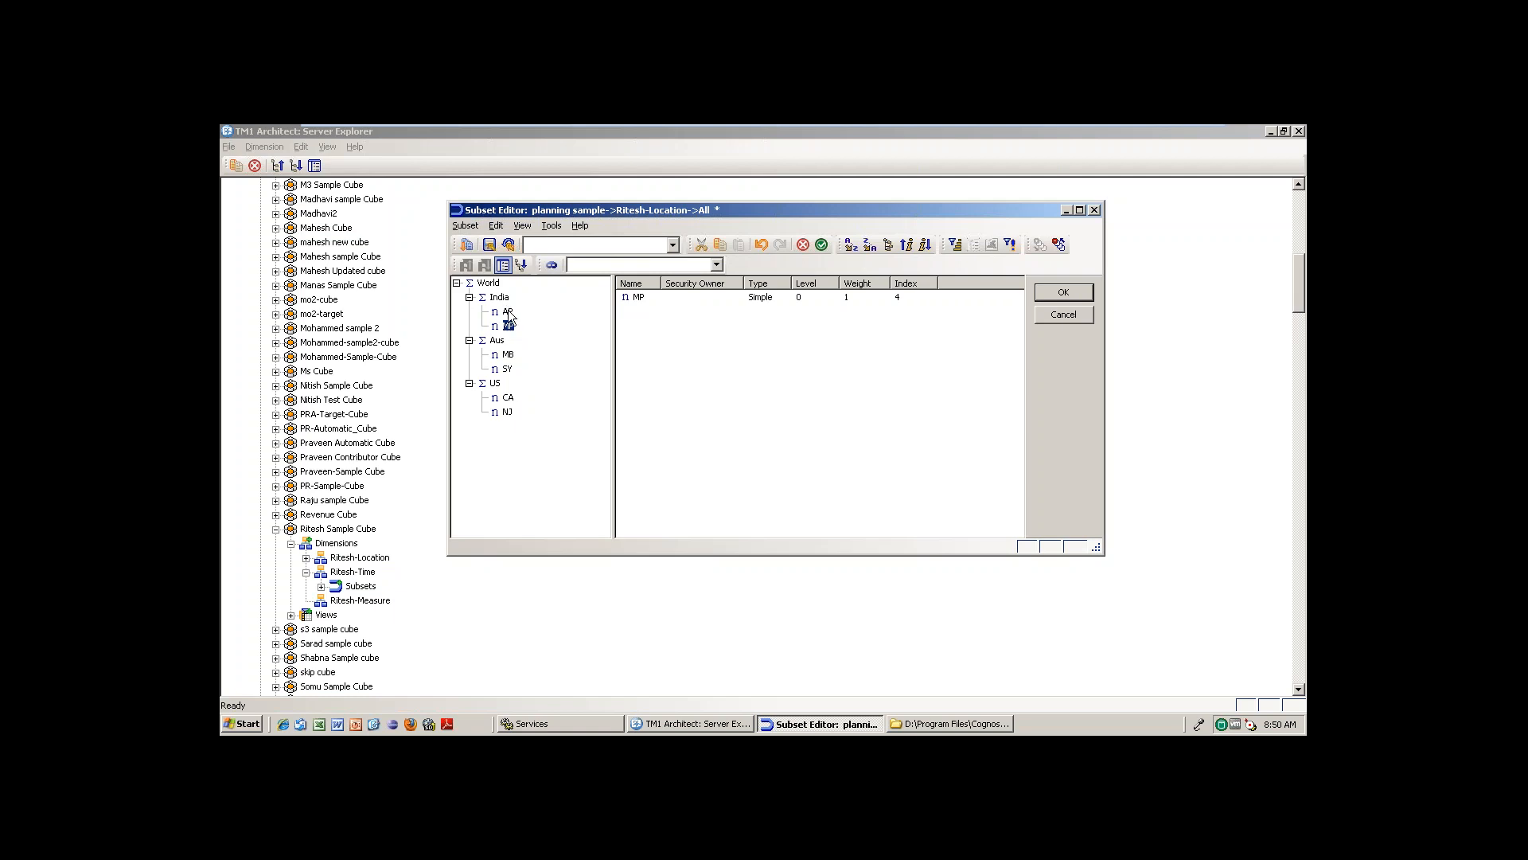
left_click_drag(511, 328, 512, 308)
left_click(510, 313)
left_click_drag(510, 313, 515, 333)
left_click(889, 245)
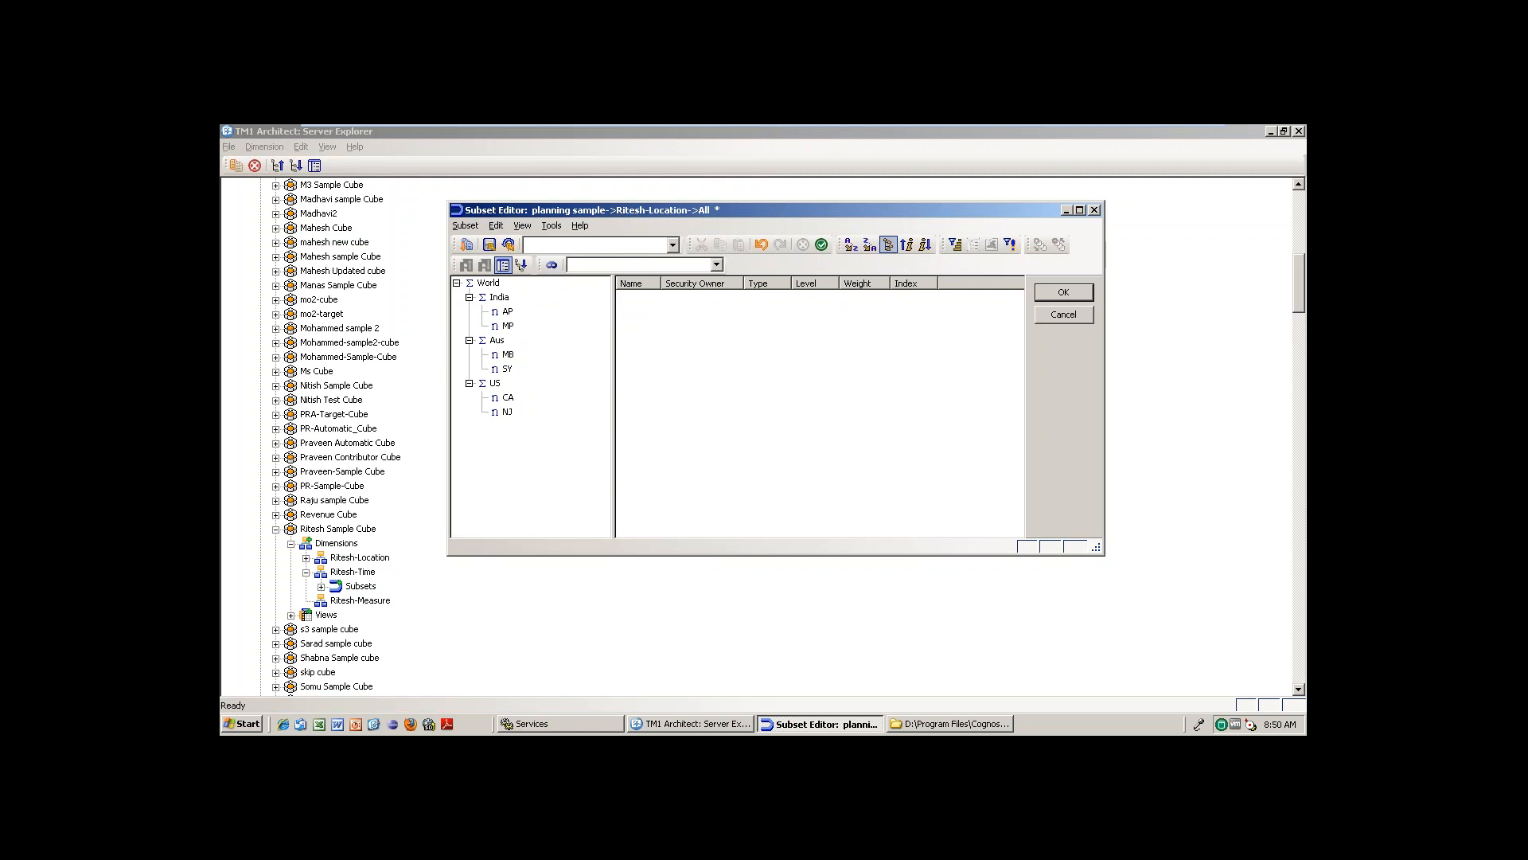
- Try to move MP up to the India level with AP and India included in the selection
left_click(510, 325)
left_click(509, 310, "ctrl")
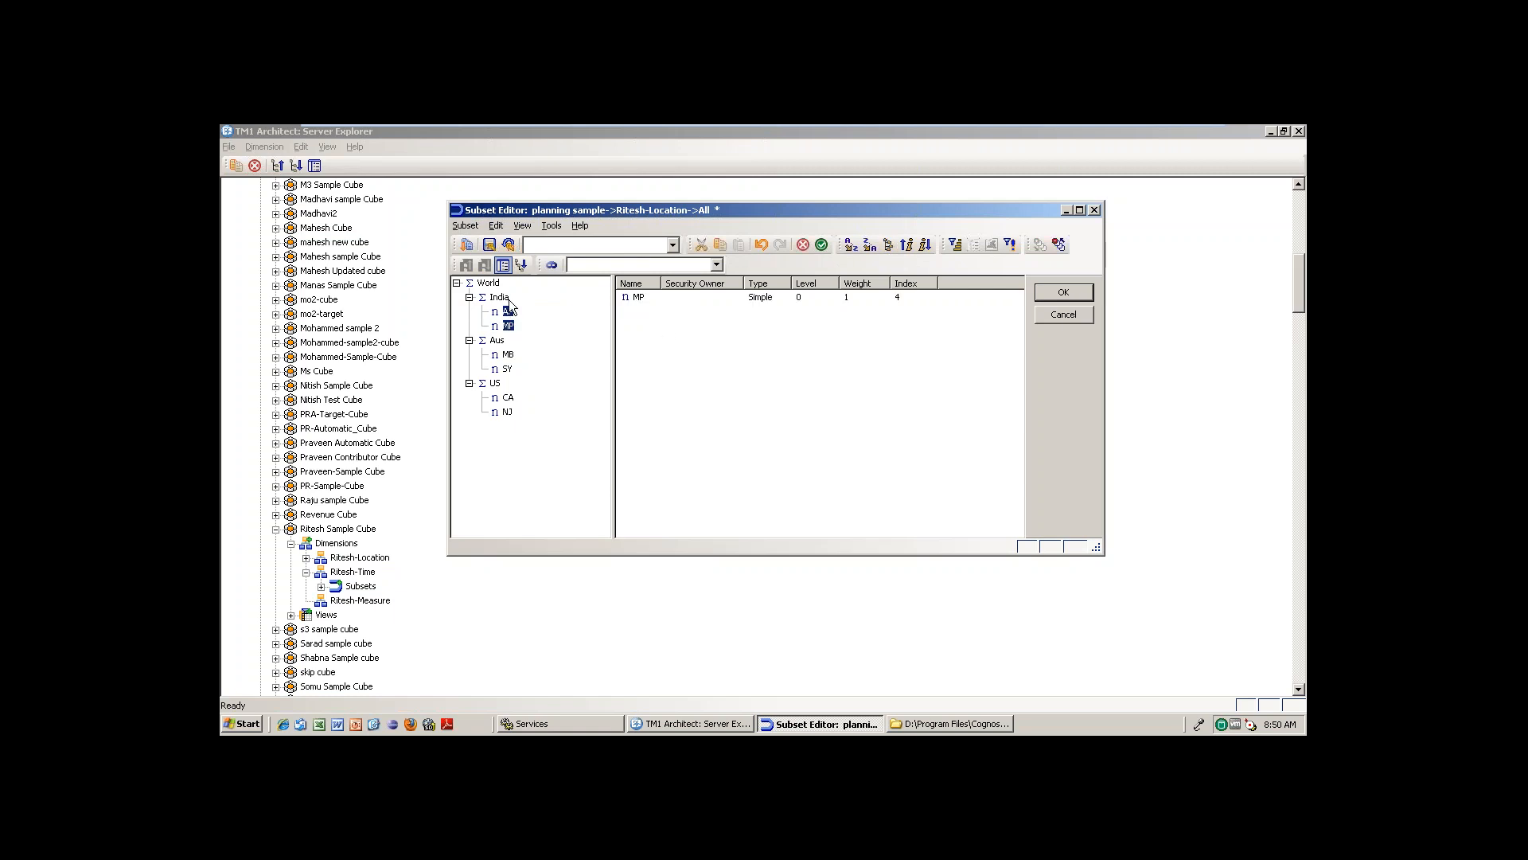
left_click(508, 298, "ctrl")
left_click_drag(510, 327, 503, 303)
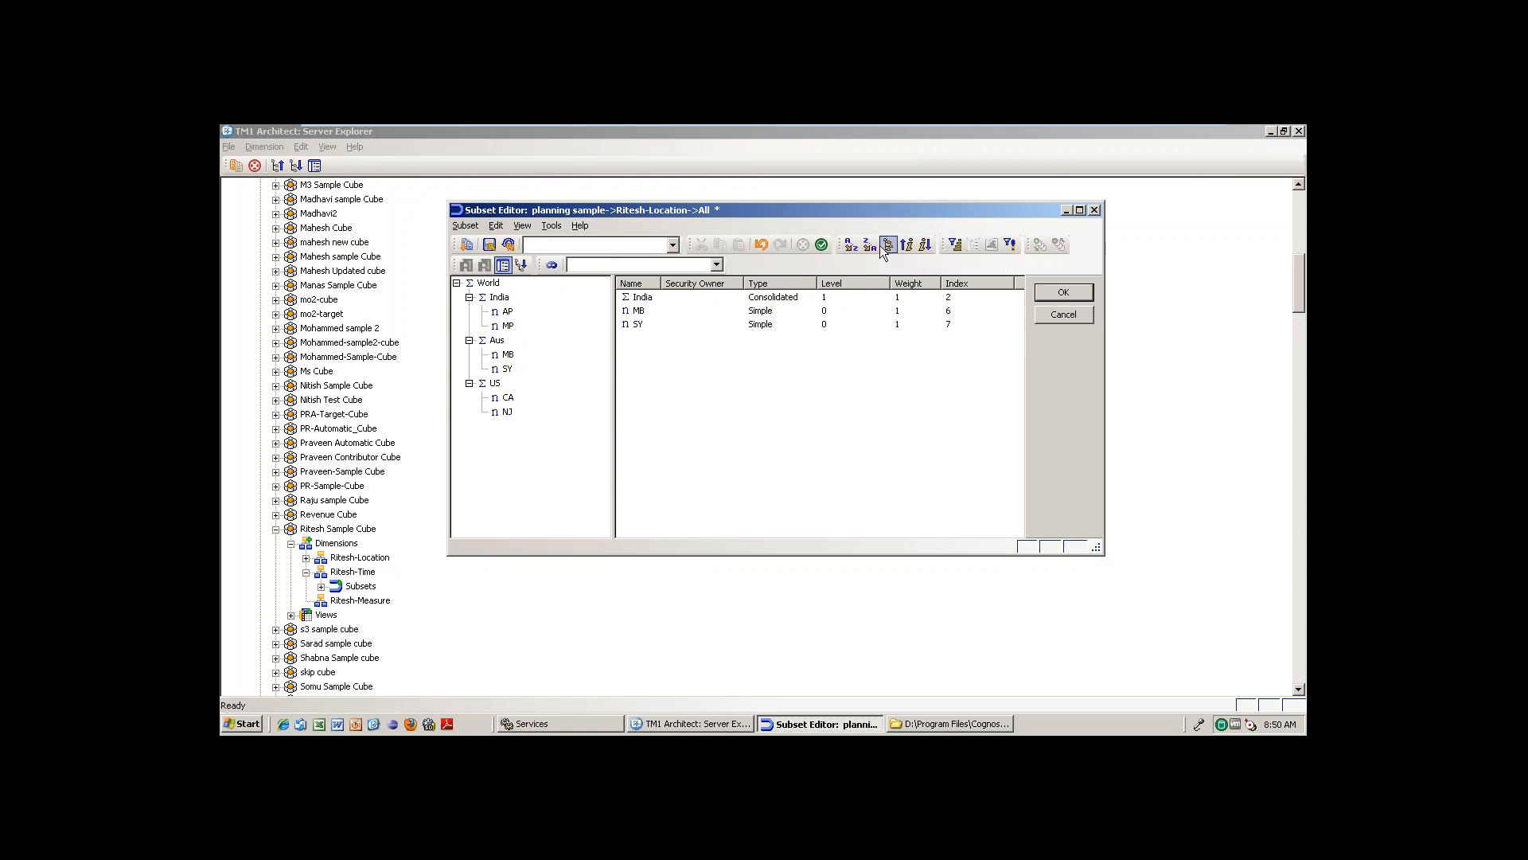
- Move MP above AP under India, and restore the hierarchy sort
left_click(511, 325)
left_click(509, 311, "ctrl")
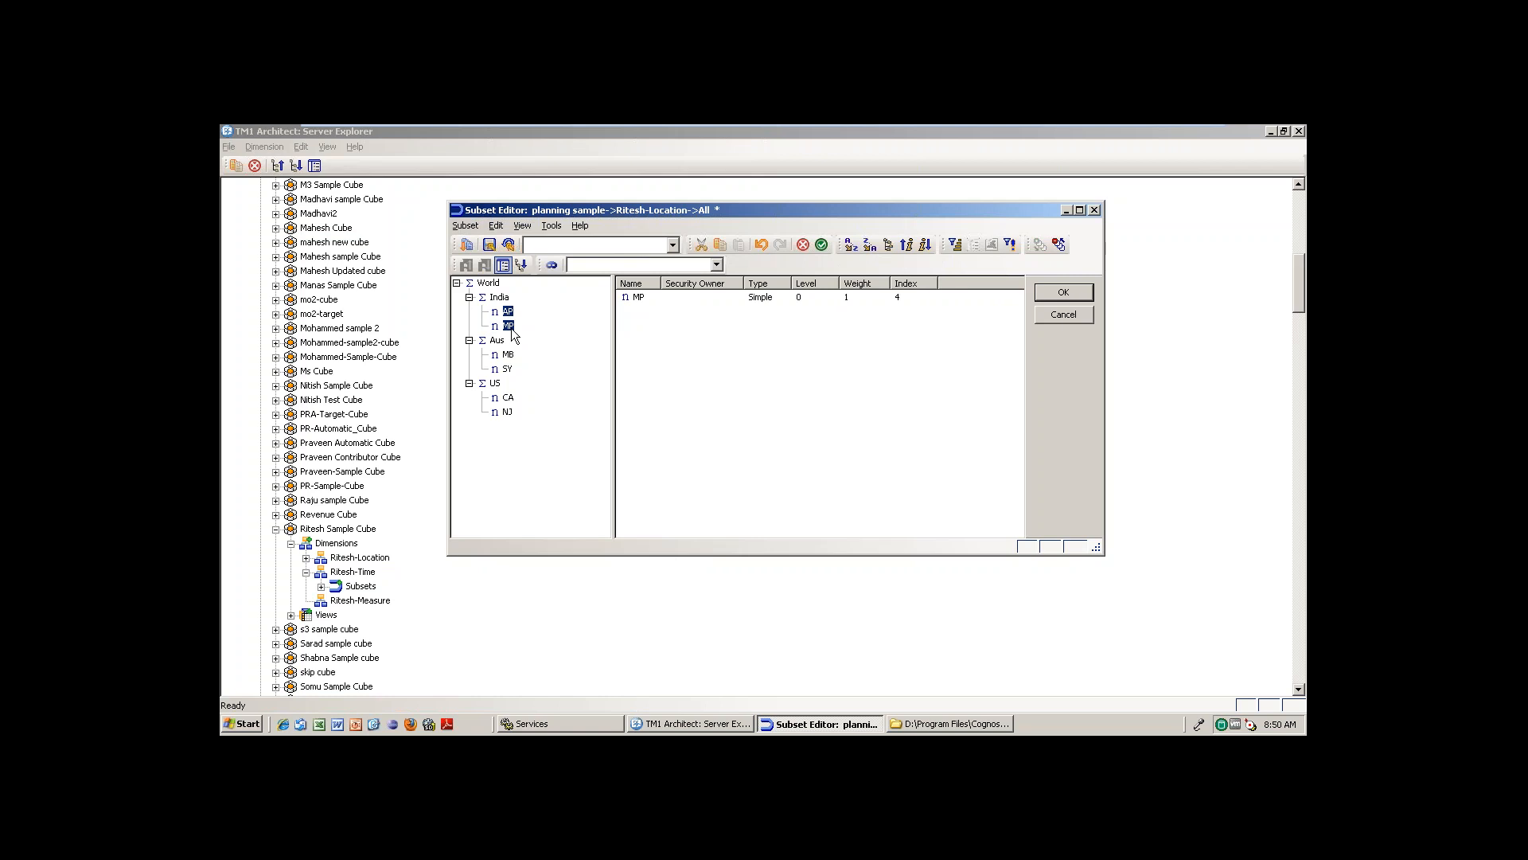
left_click_drag(510, 325, 508, 306)
left_click(511, 327)
left_click(509, 326)
left_click_drag(510, 326, 509, 304)
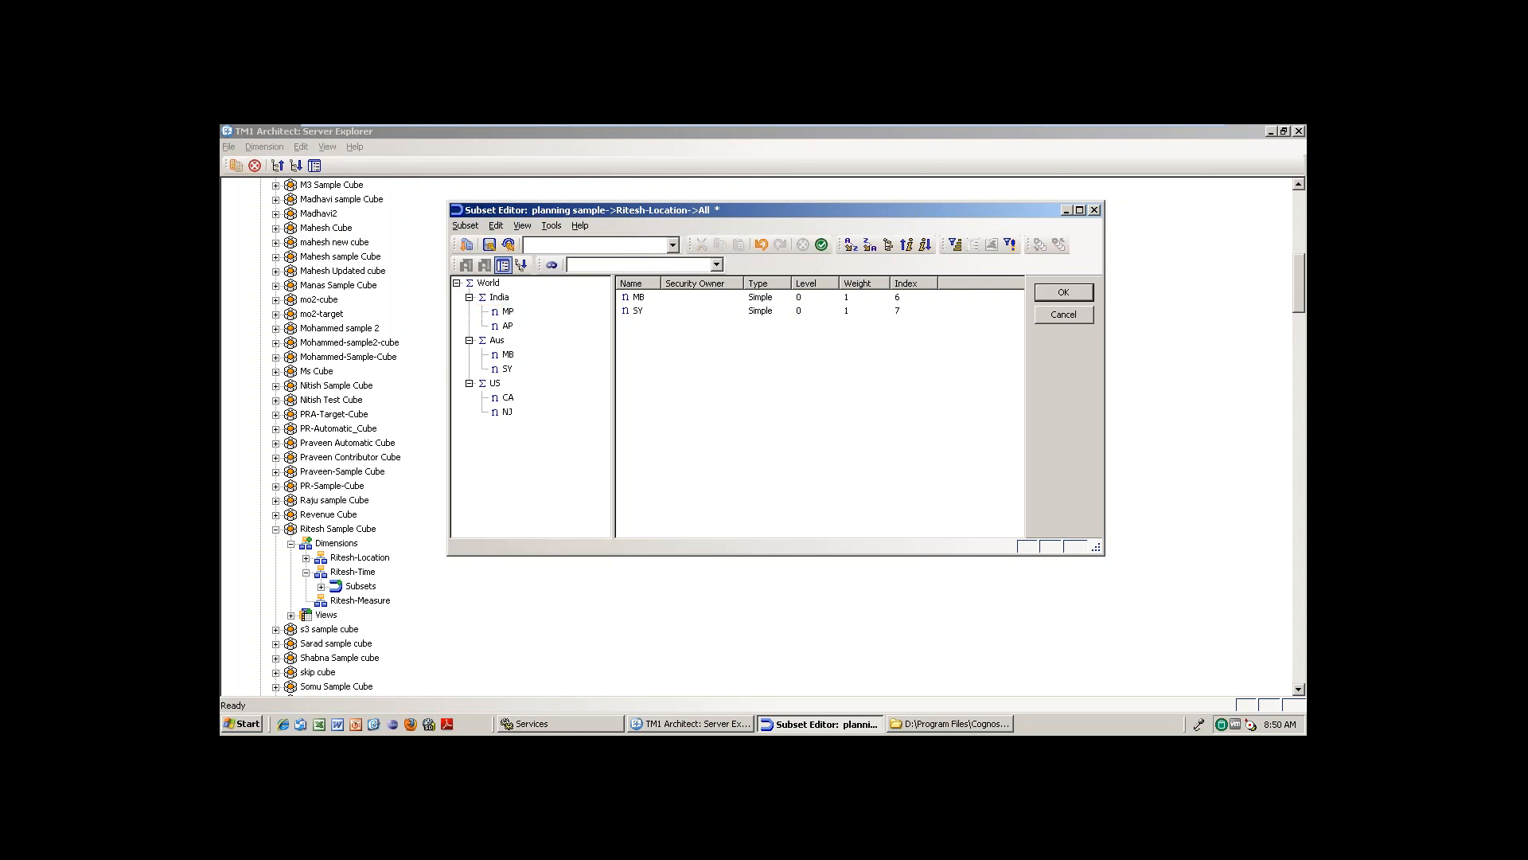
left_click(888, 246)
- Move SY above MB under Aus, and discard the reordering by restoring the hierarchy sort and cancelling the subset edit
left_click_drag(511, 369, 504, 341)
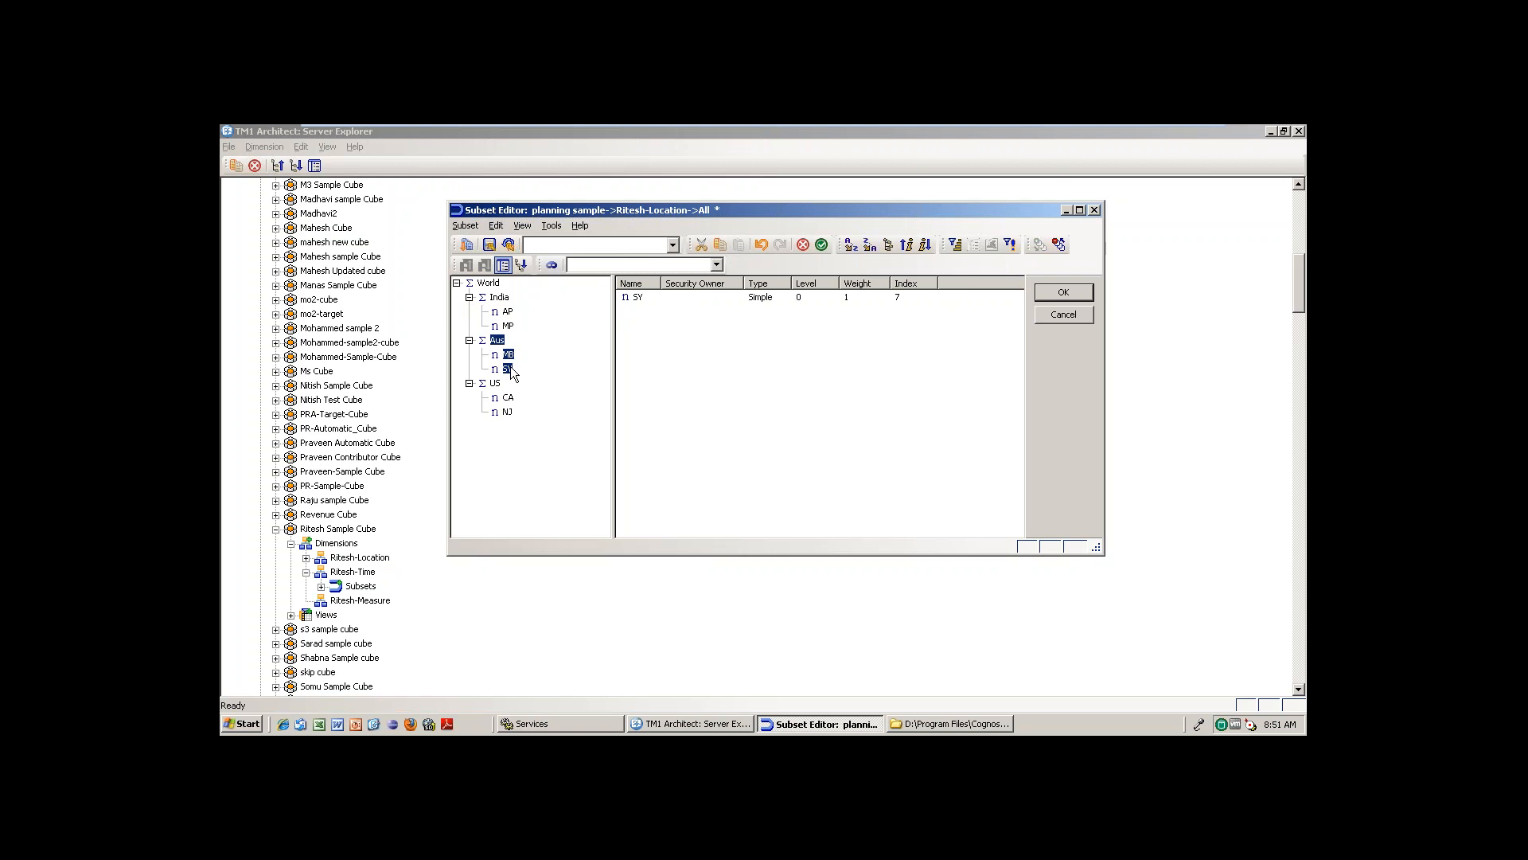
left_click_drag(510, 370, 515, 349)
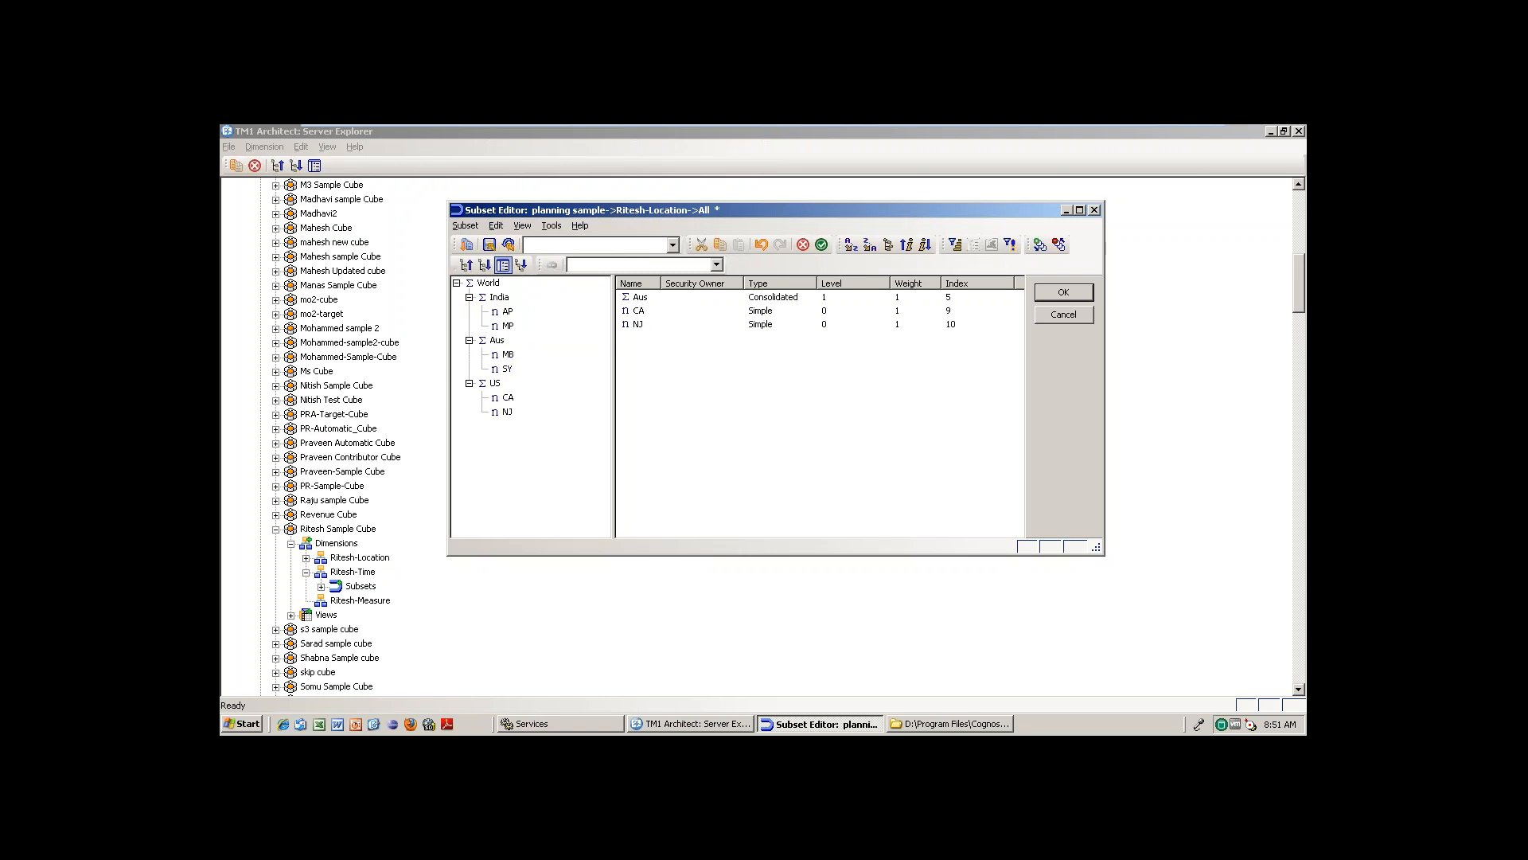
left_click(509, 368)
left_click_drag(510, 369, 508, 357)
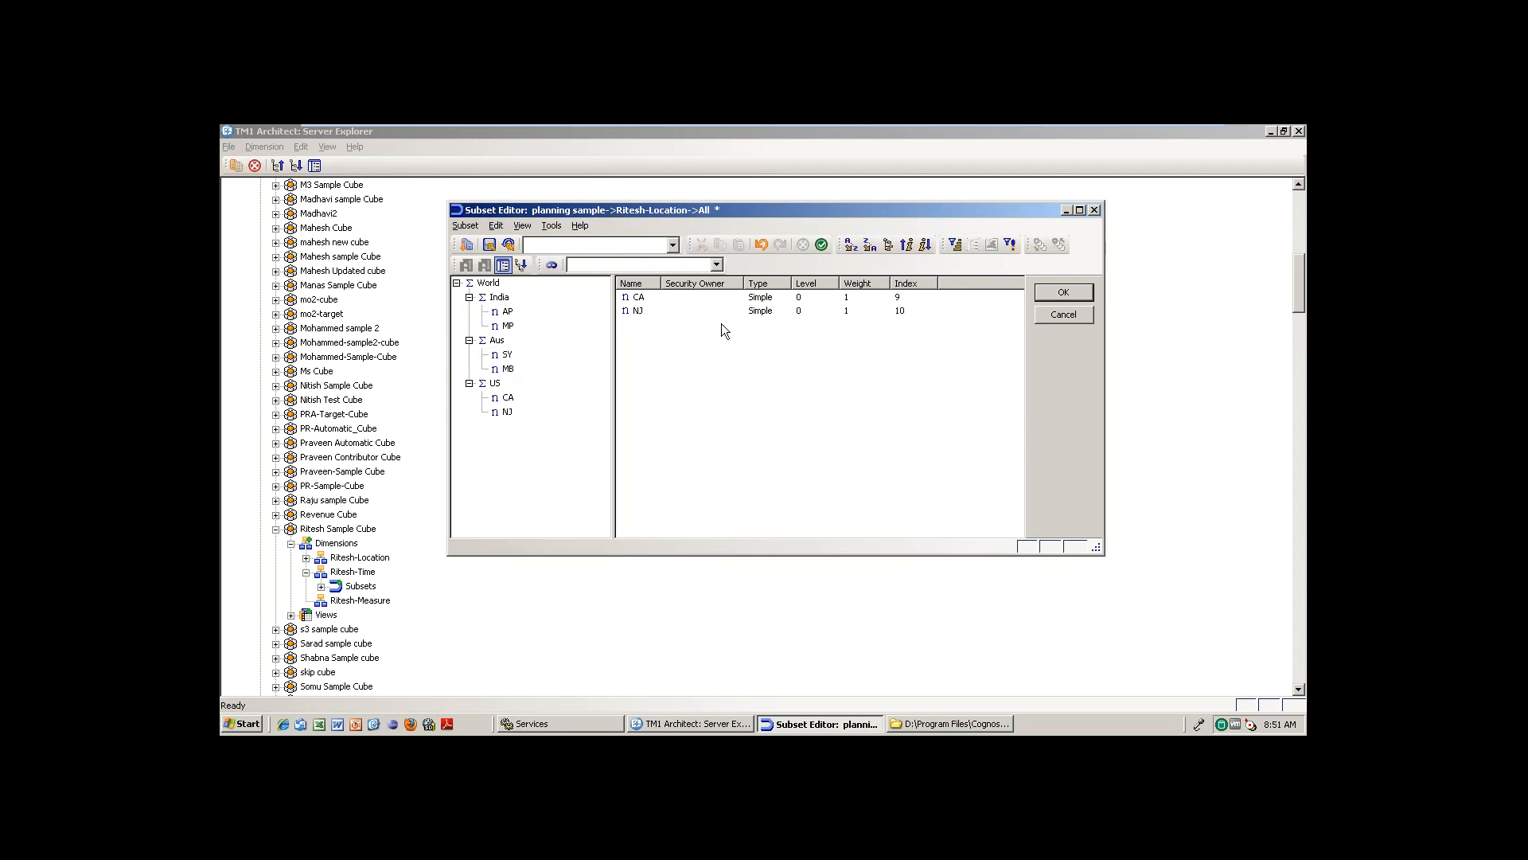
left_click(885, 245)
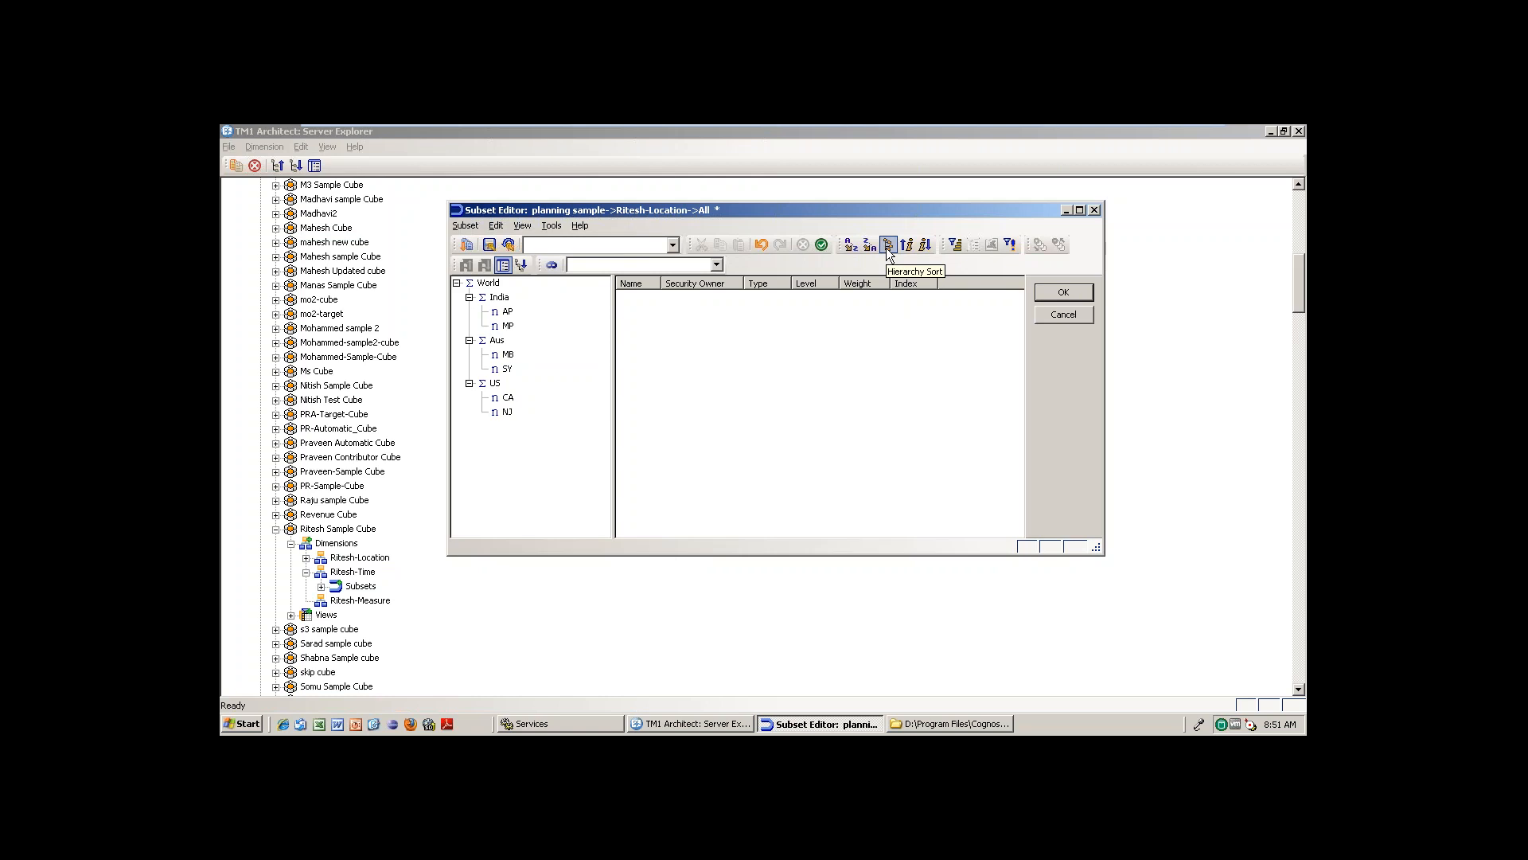
left_click(1063, 316)
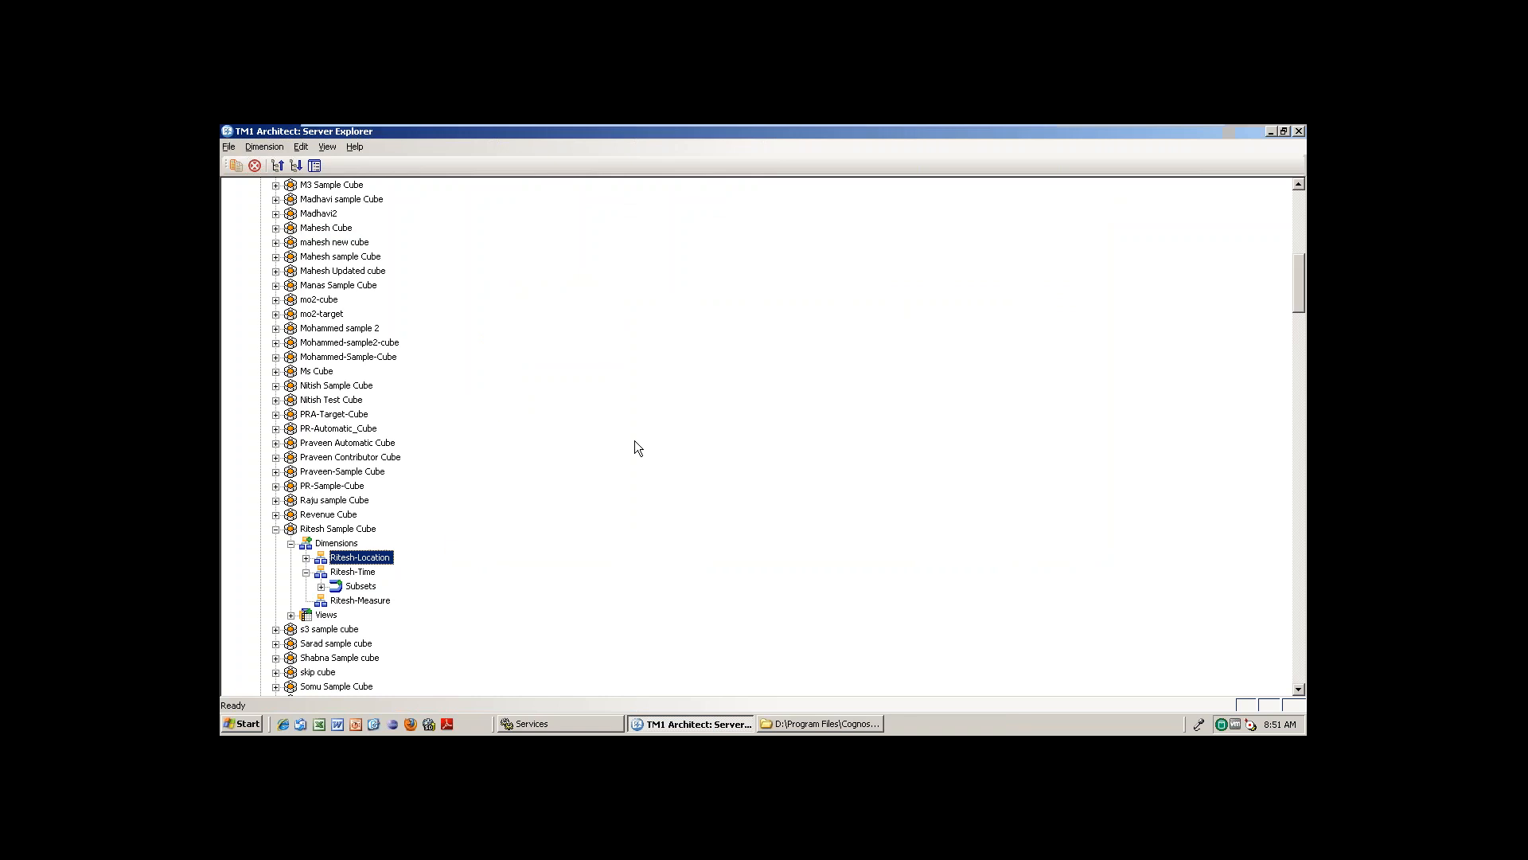
- Review the Location dimension's element ordering with automatic sorting by hierarchy and manual sorting, and exit without applying either
right_click(380, 557)
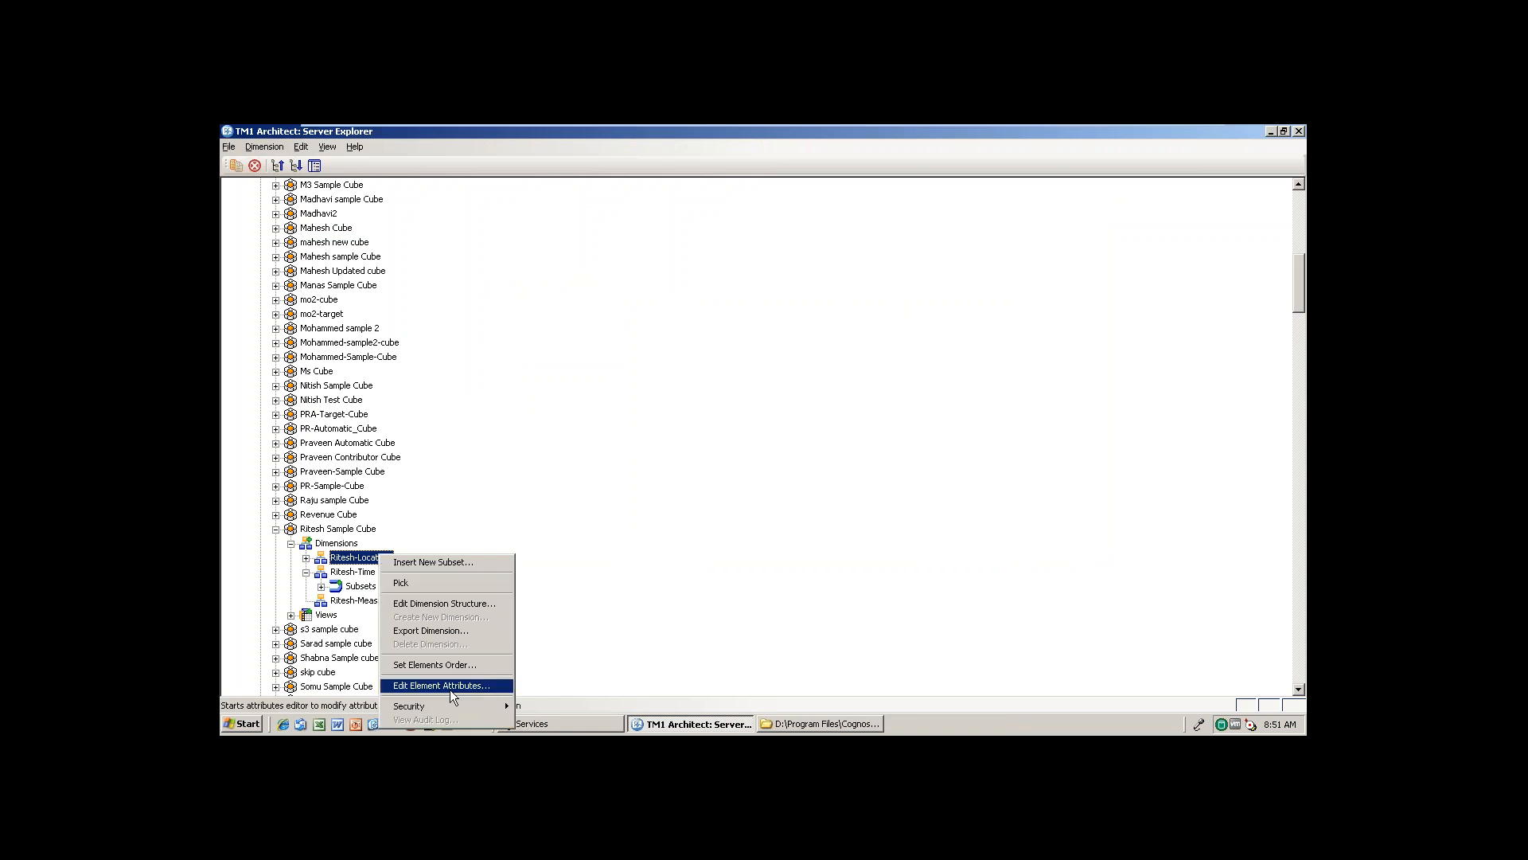
left_click(447, 665)
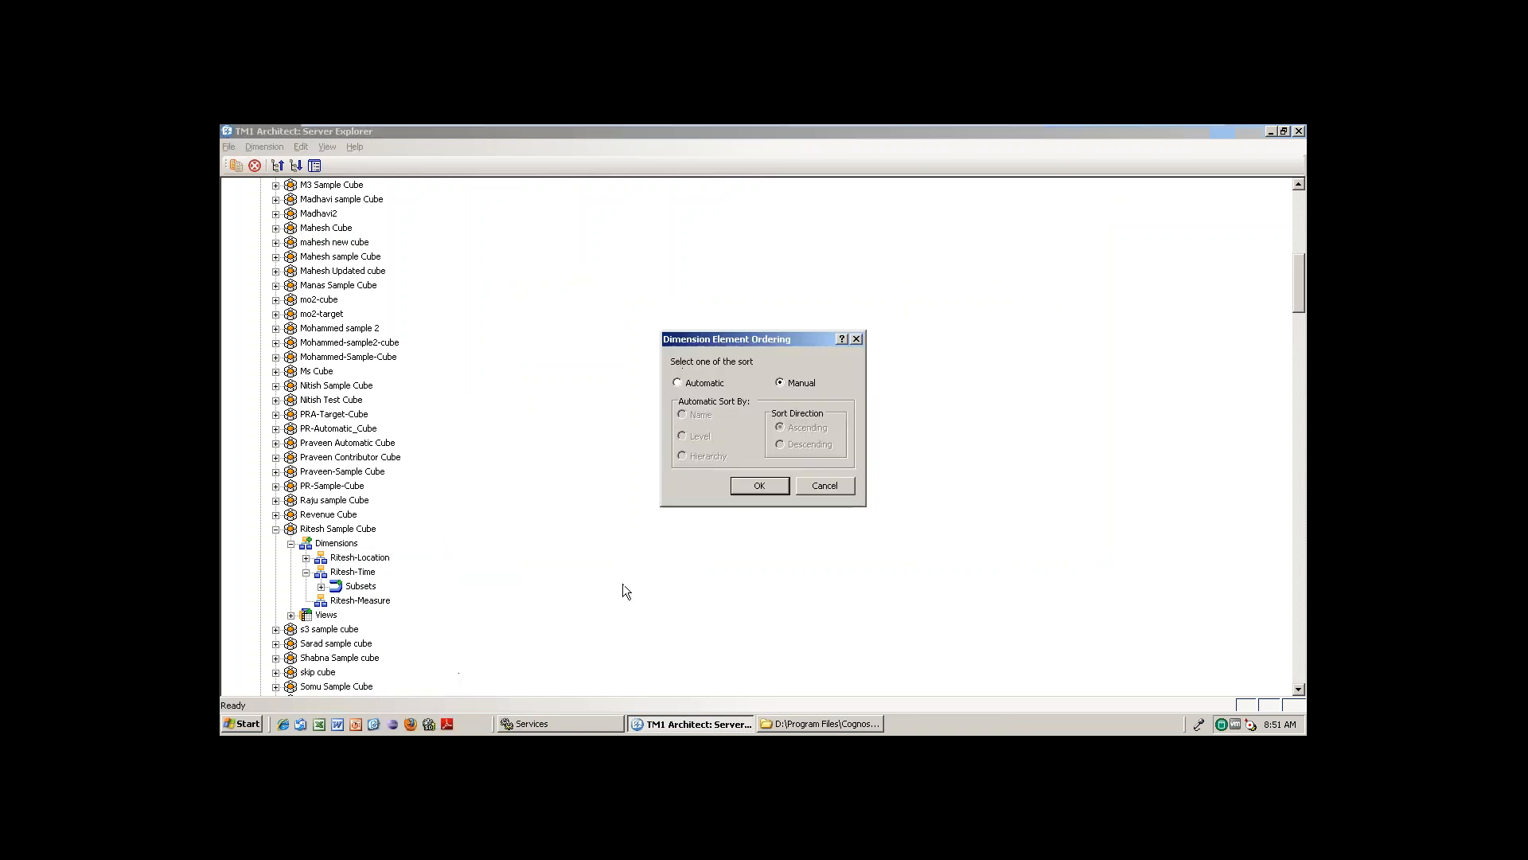
left_click(677, 382)
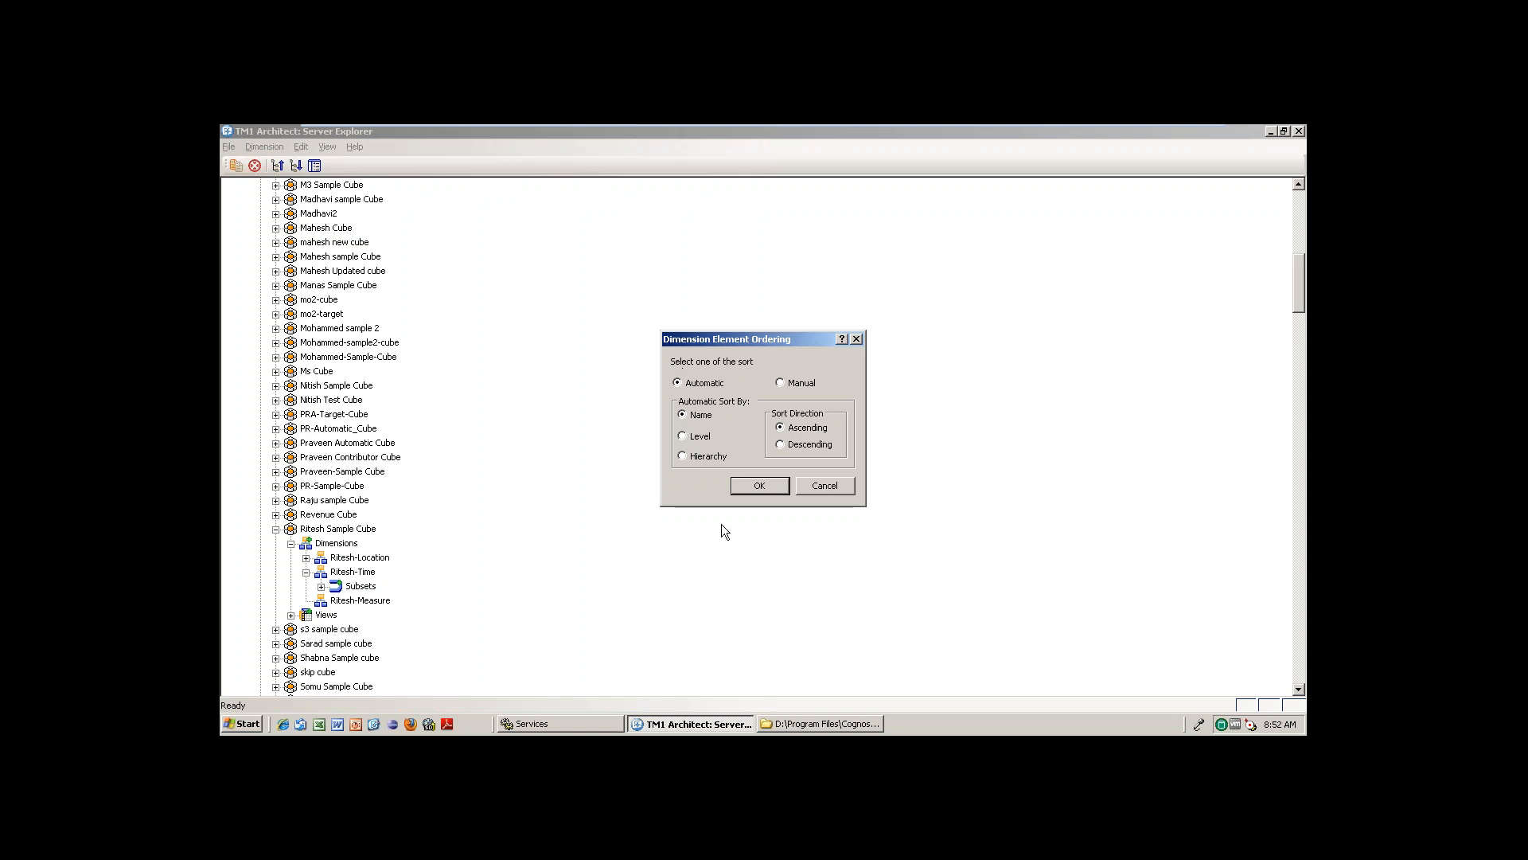
left_click(683, 457)
left_click(782, 388)
left_click(836, 490)
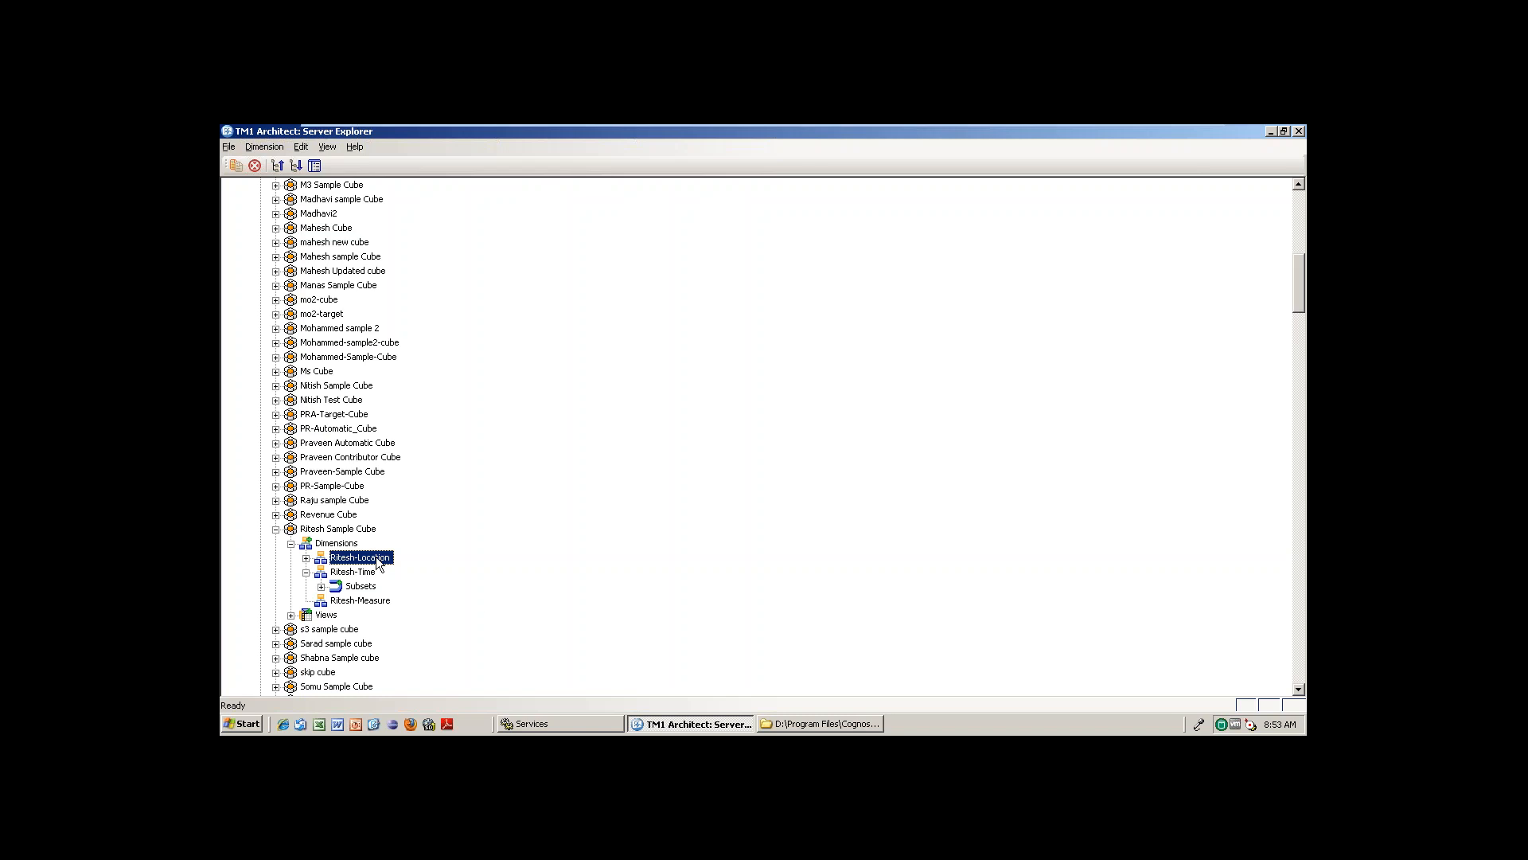
- Look at the Location dimension's element attributes, and close them without changes
right_click(379, 563)
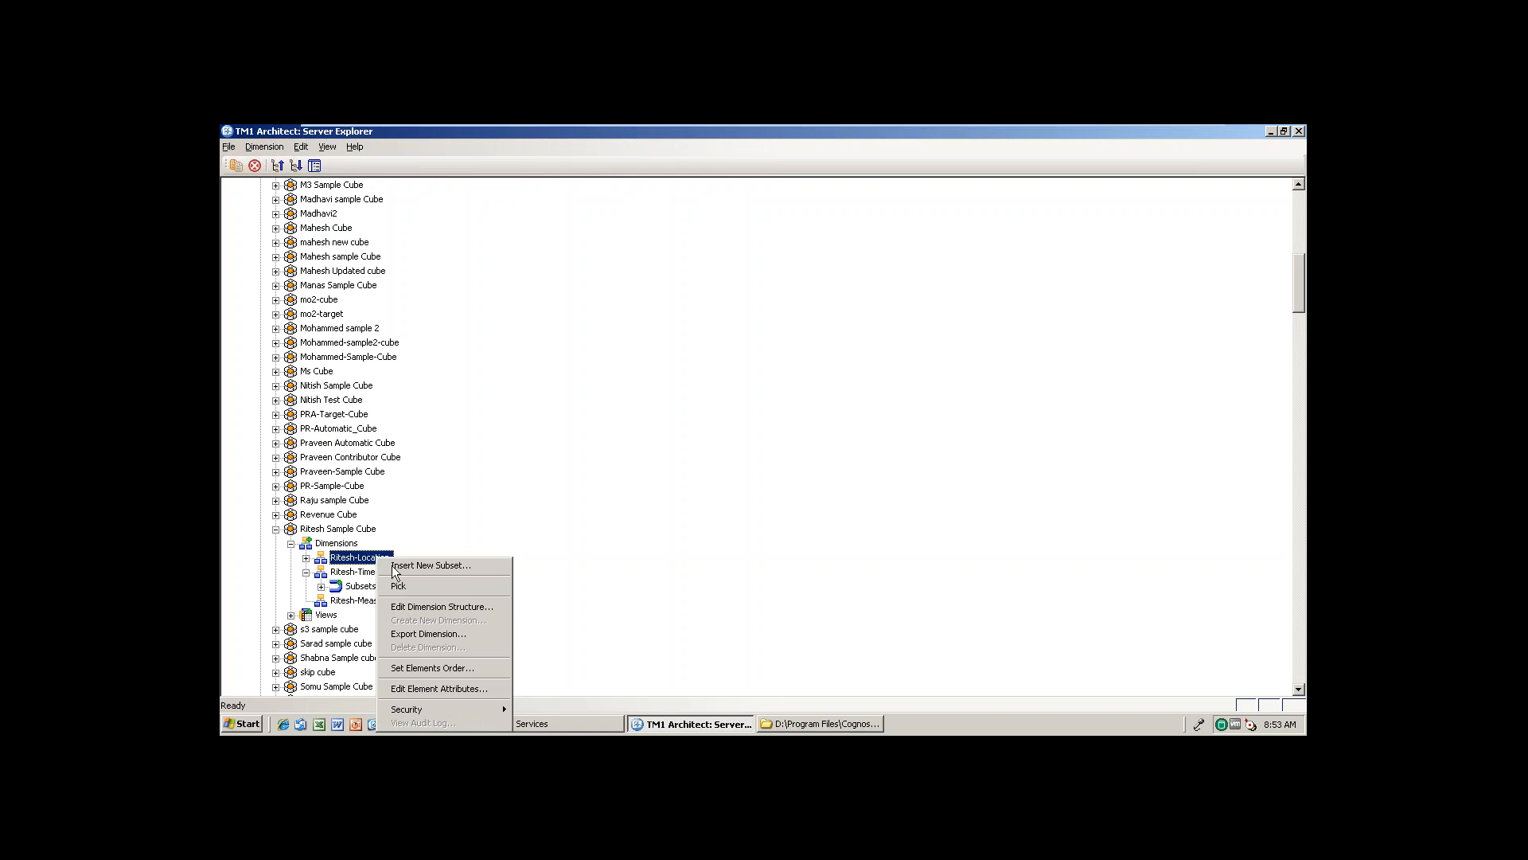
left_click(449, 688)
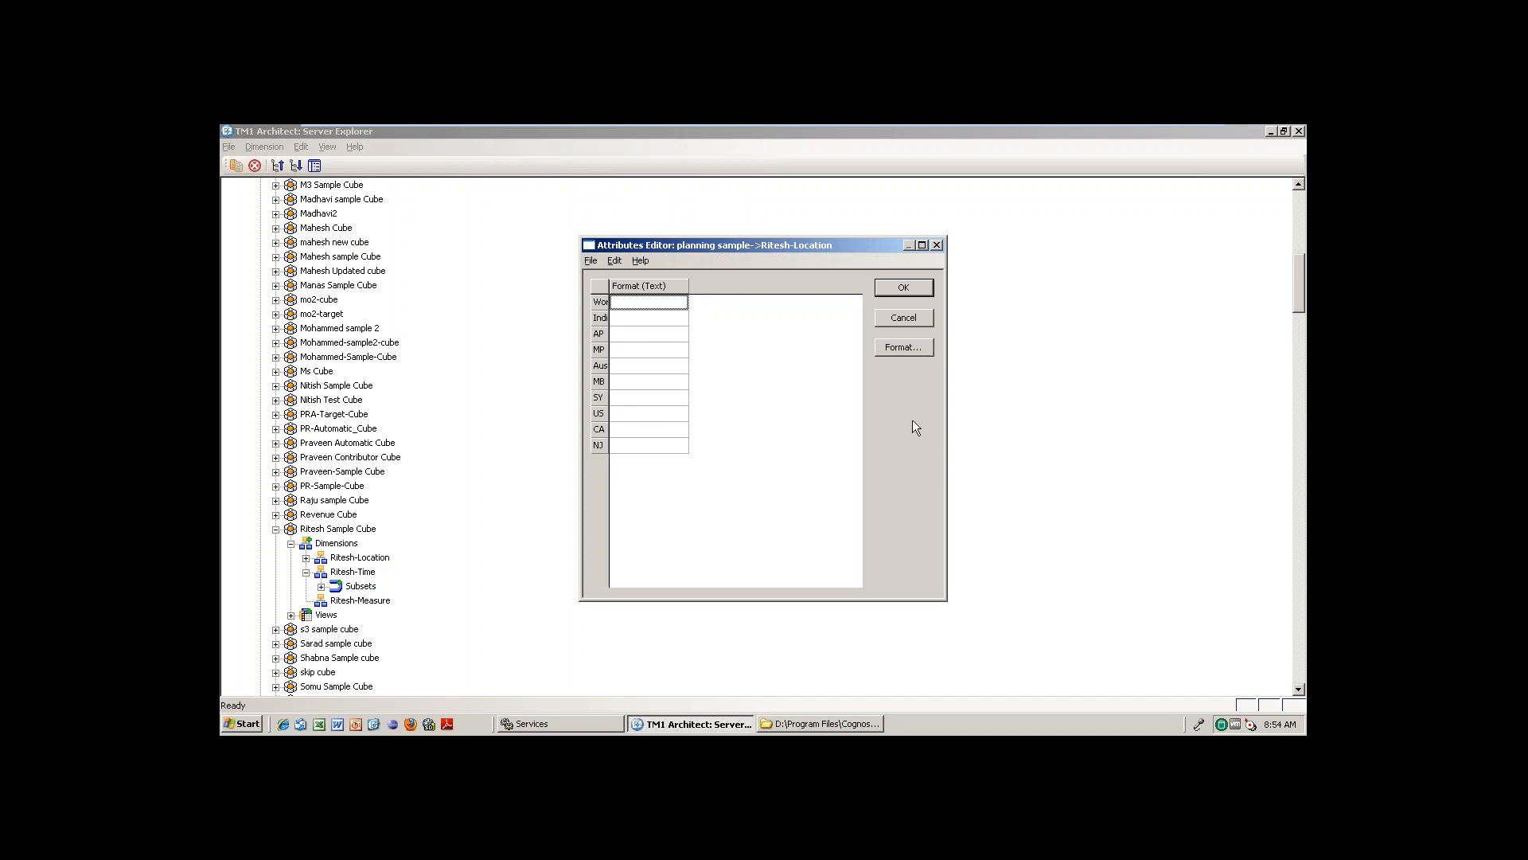
left_click(903, 316)
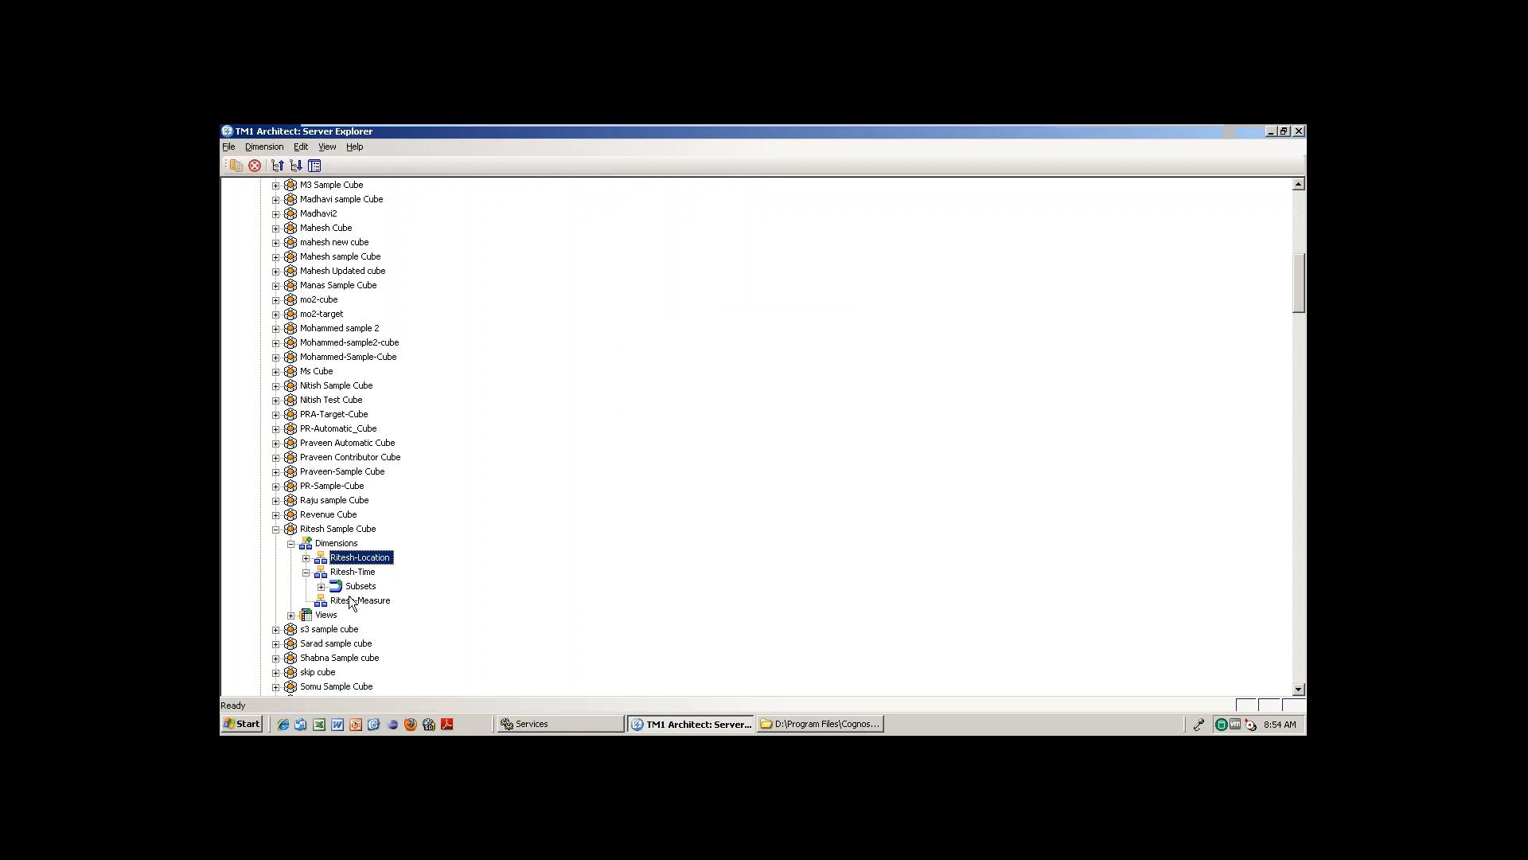
- Open the number format settings for Gross profit in the Measure dimension's element attributes
left_click(309, 571)
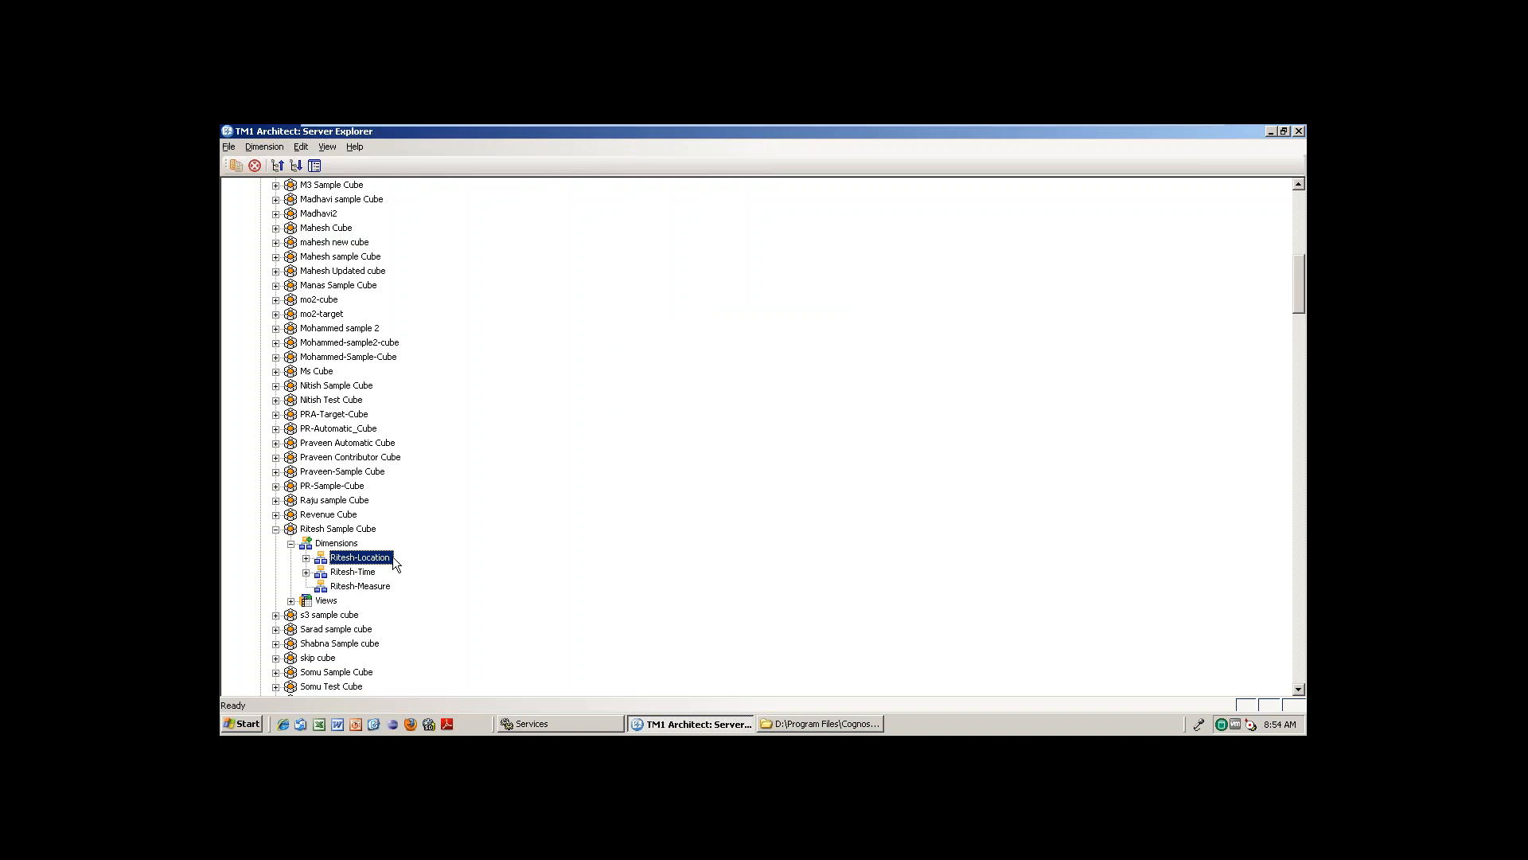
left_click(378, 589)
right_click(378, 587)
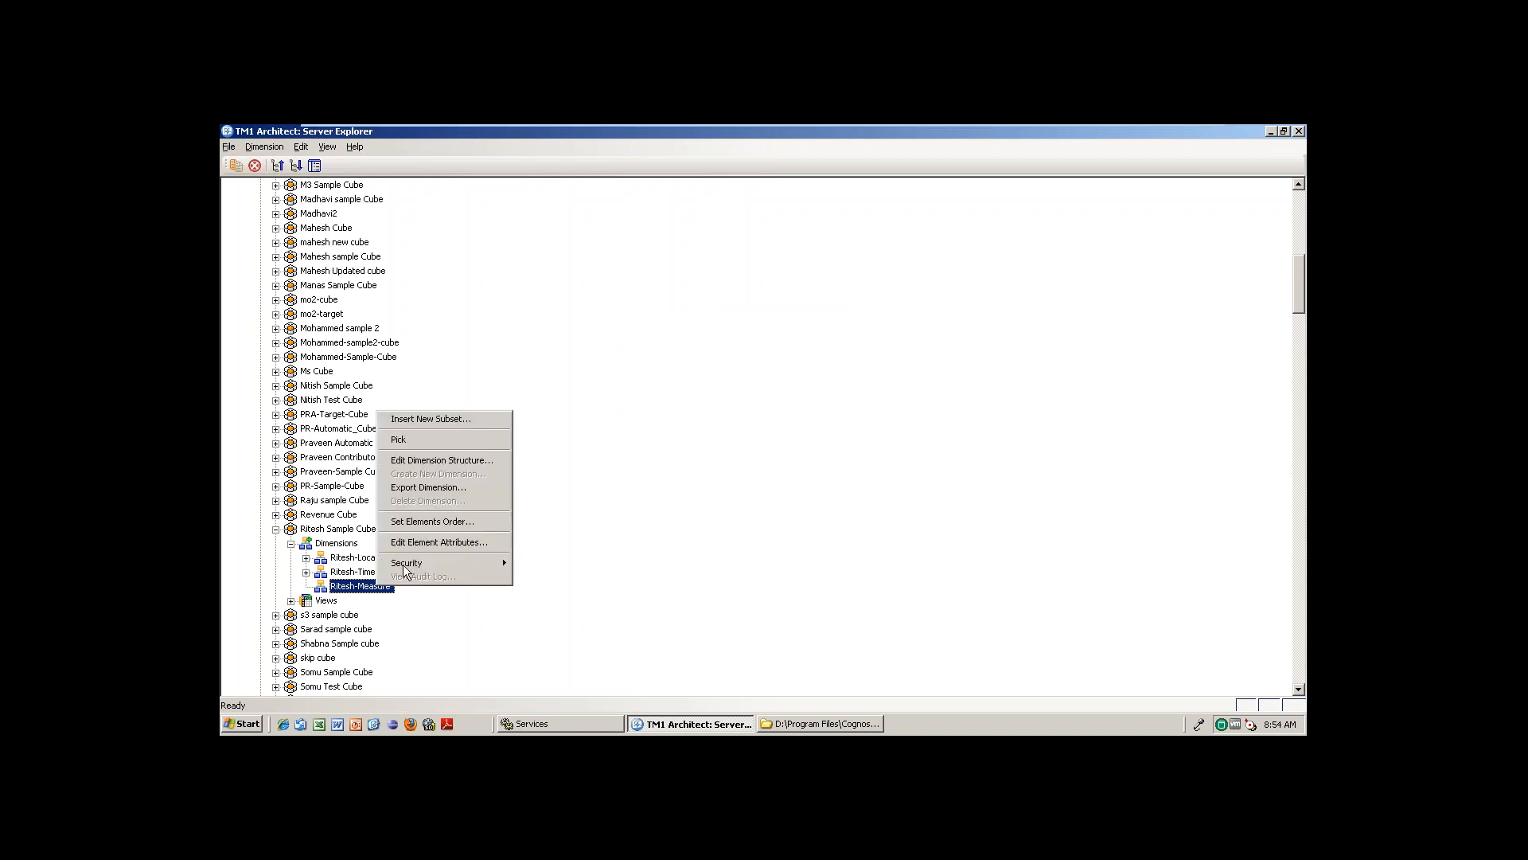
left_click(446, 539)
left_click(676, 333)
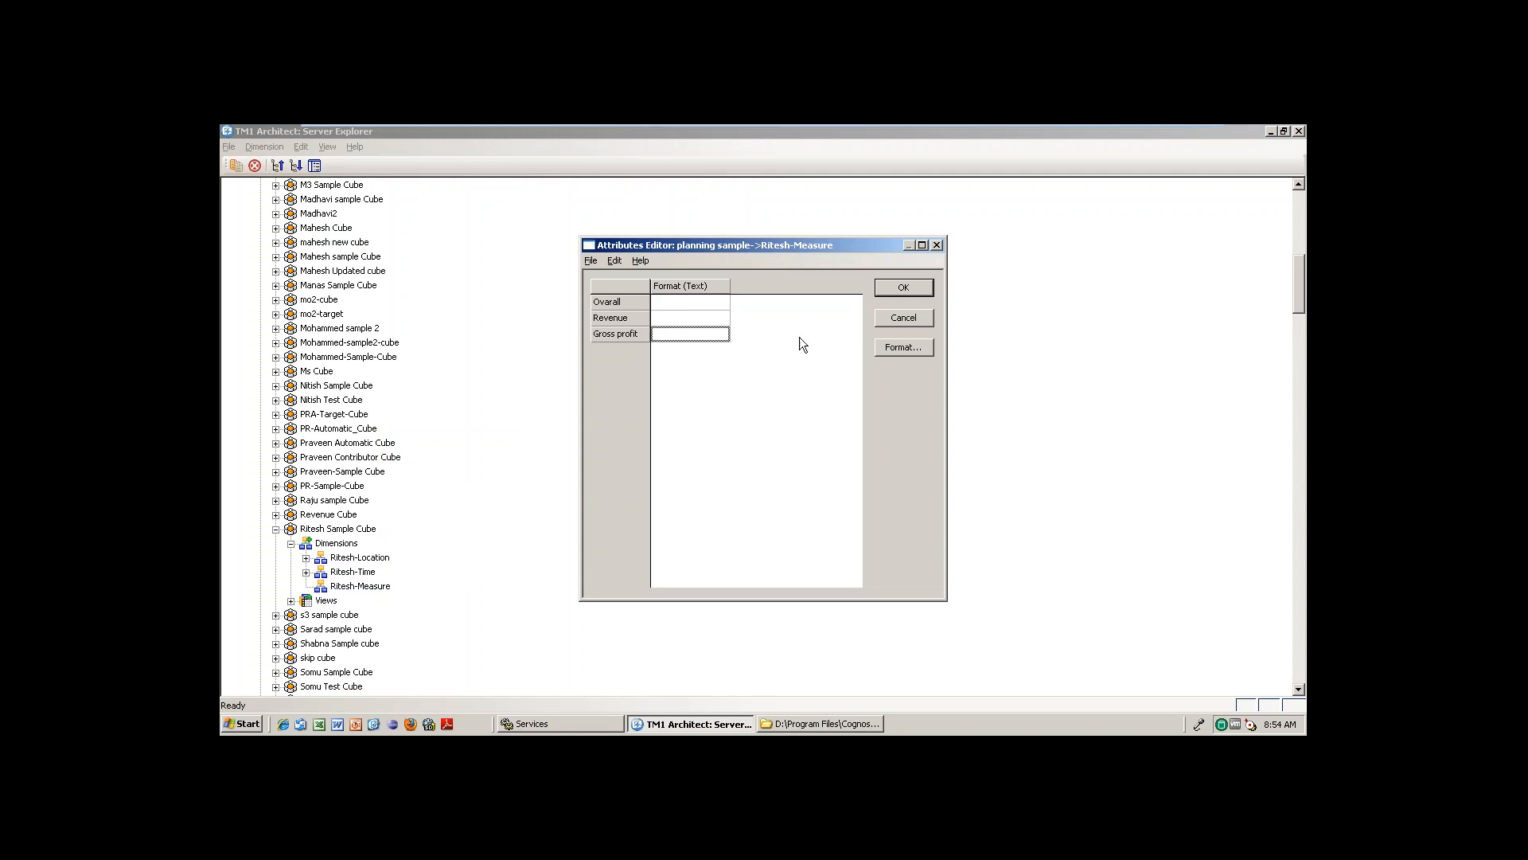
left_click(896, 351)
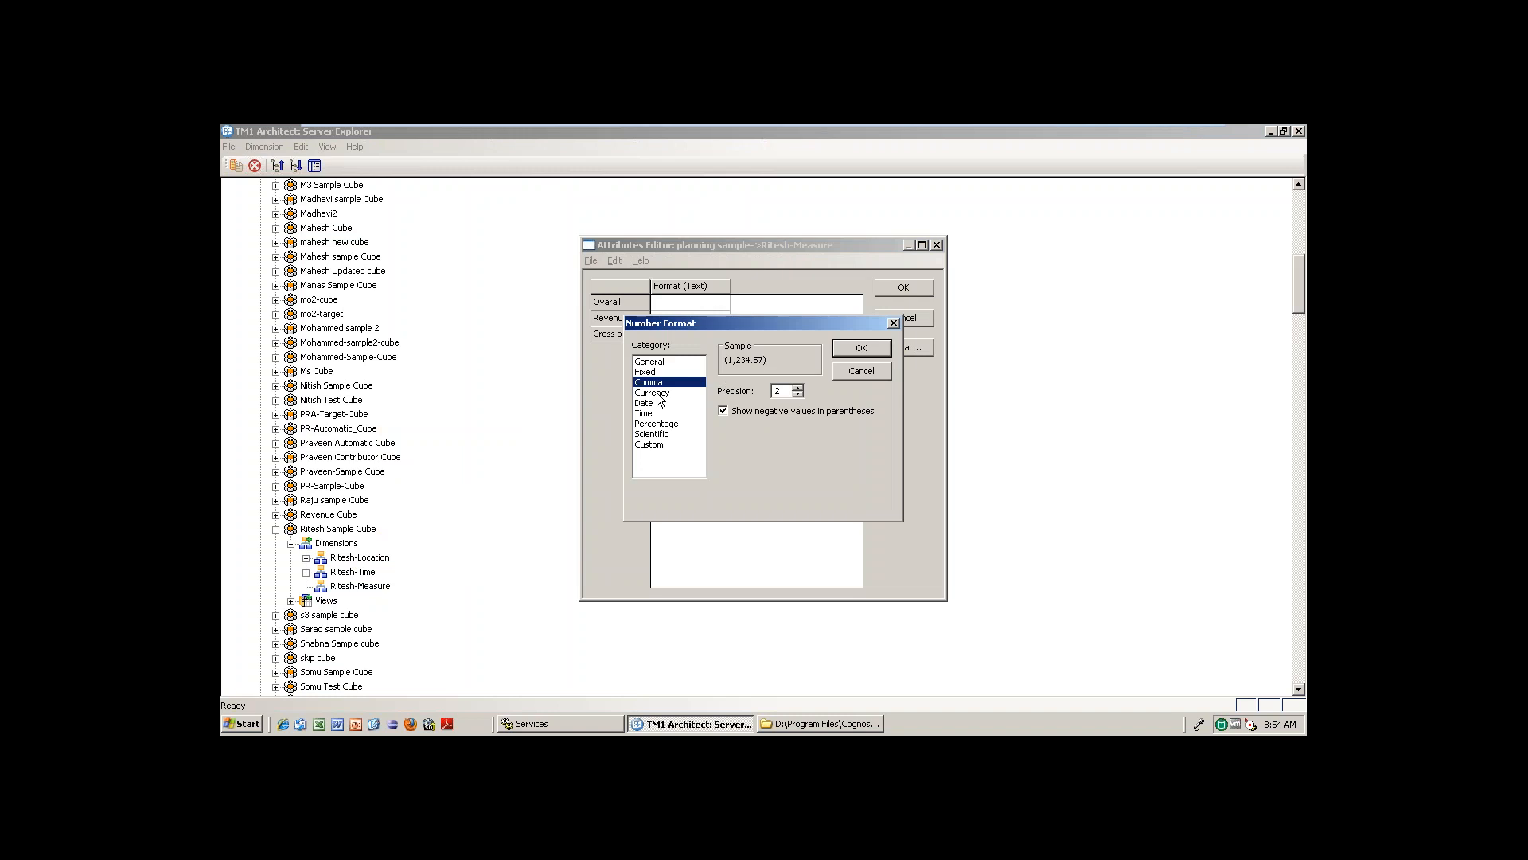
- Set the precision of the Comma number format to 3
left_click(780, 391)
key("BackSpace")
type("3")
- Compare the available number format categories for Gross profit, including Fixed, Currency, Time, Percentage, Scientific and Custom
left_click(654, 373)
left_click(655, 393)
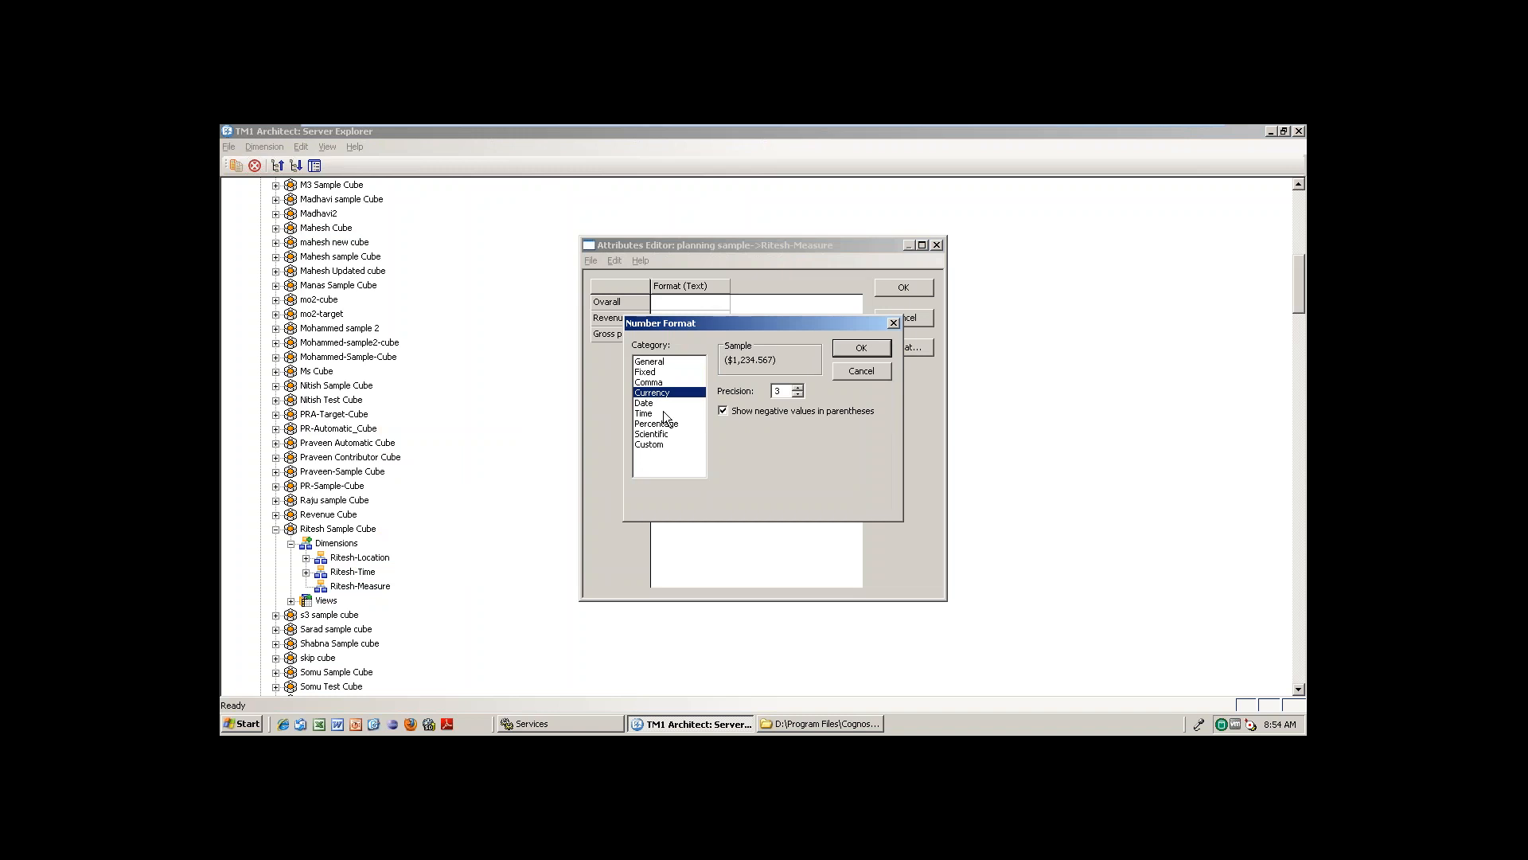
left_click(659, 412)
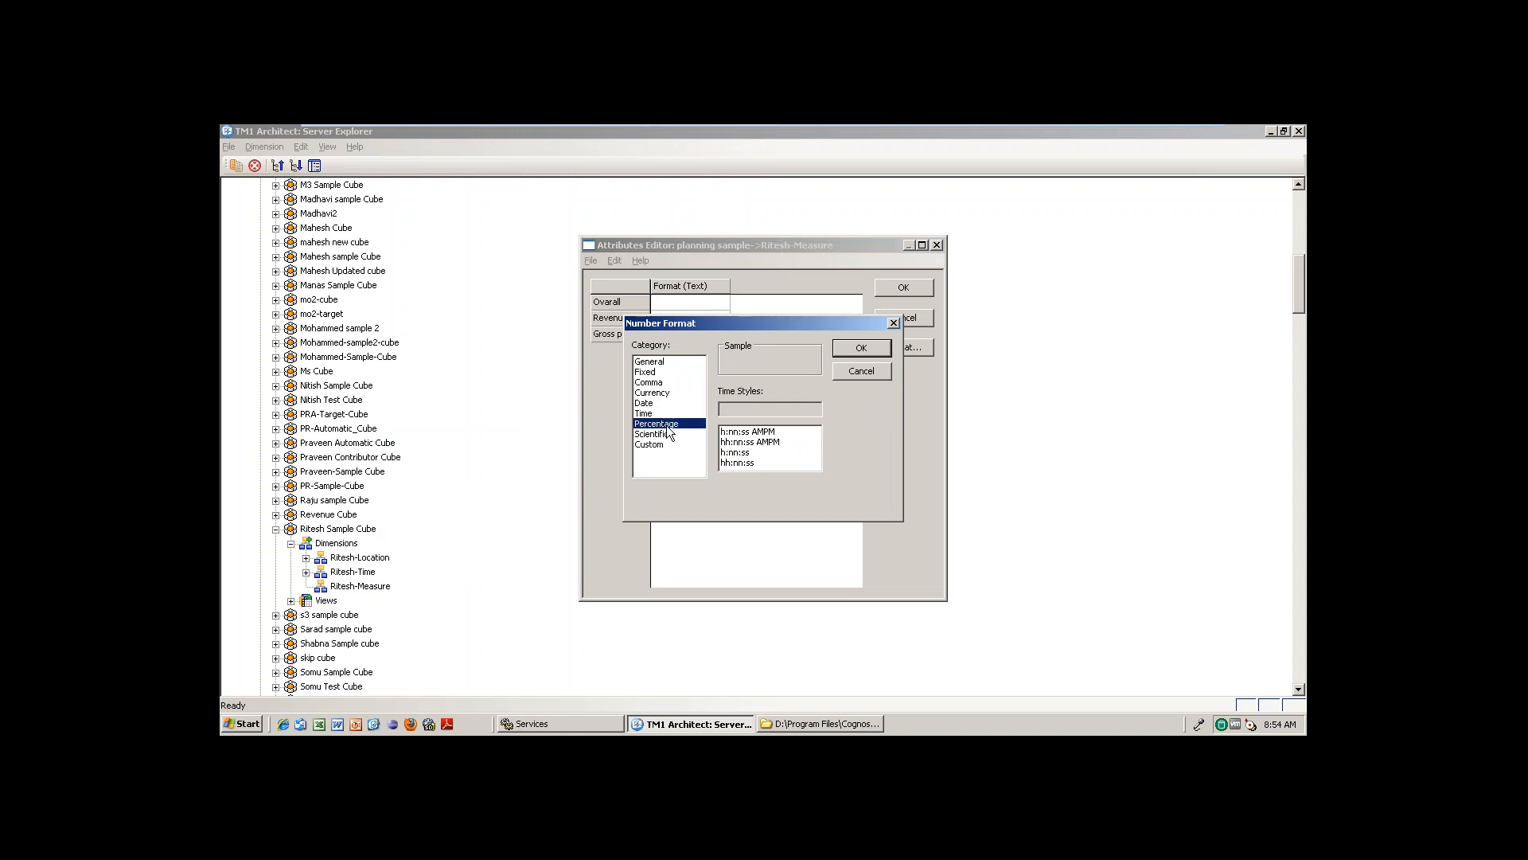
left_click(673, 424)
left_click(650, 435)
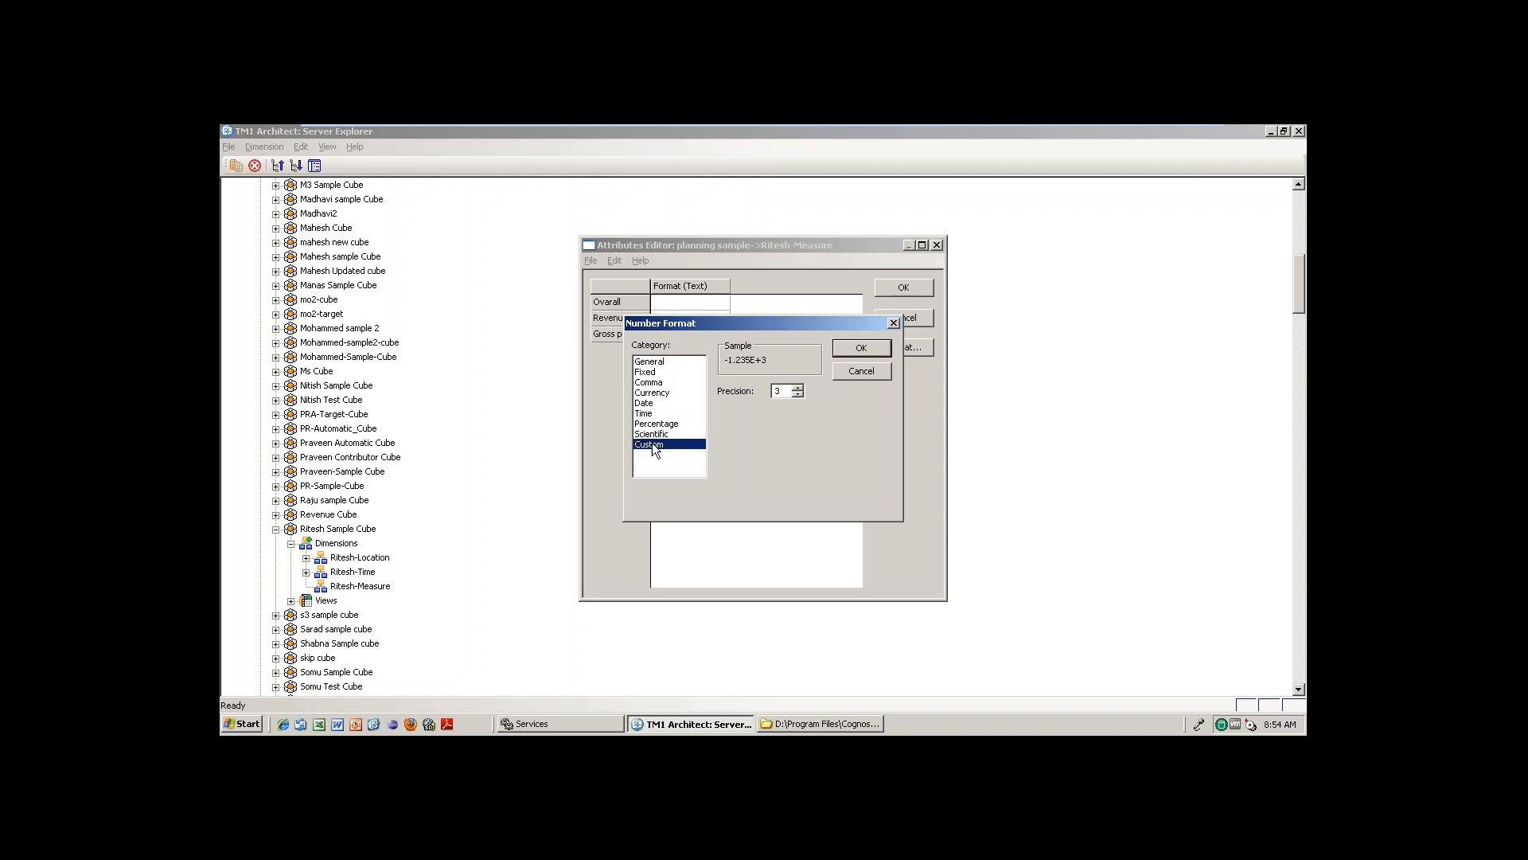
left_click(652, 444)
left_click(656, 374)
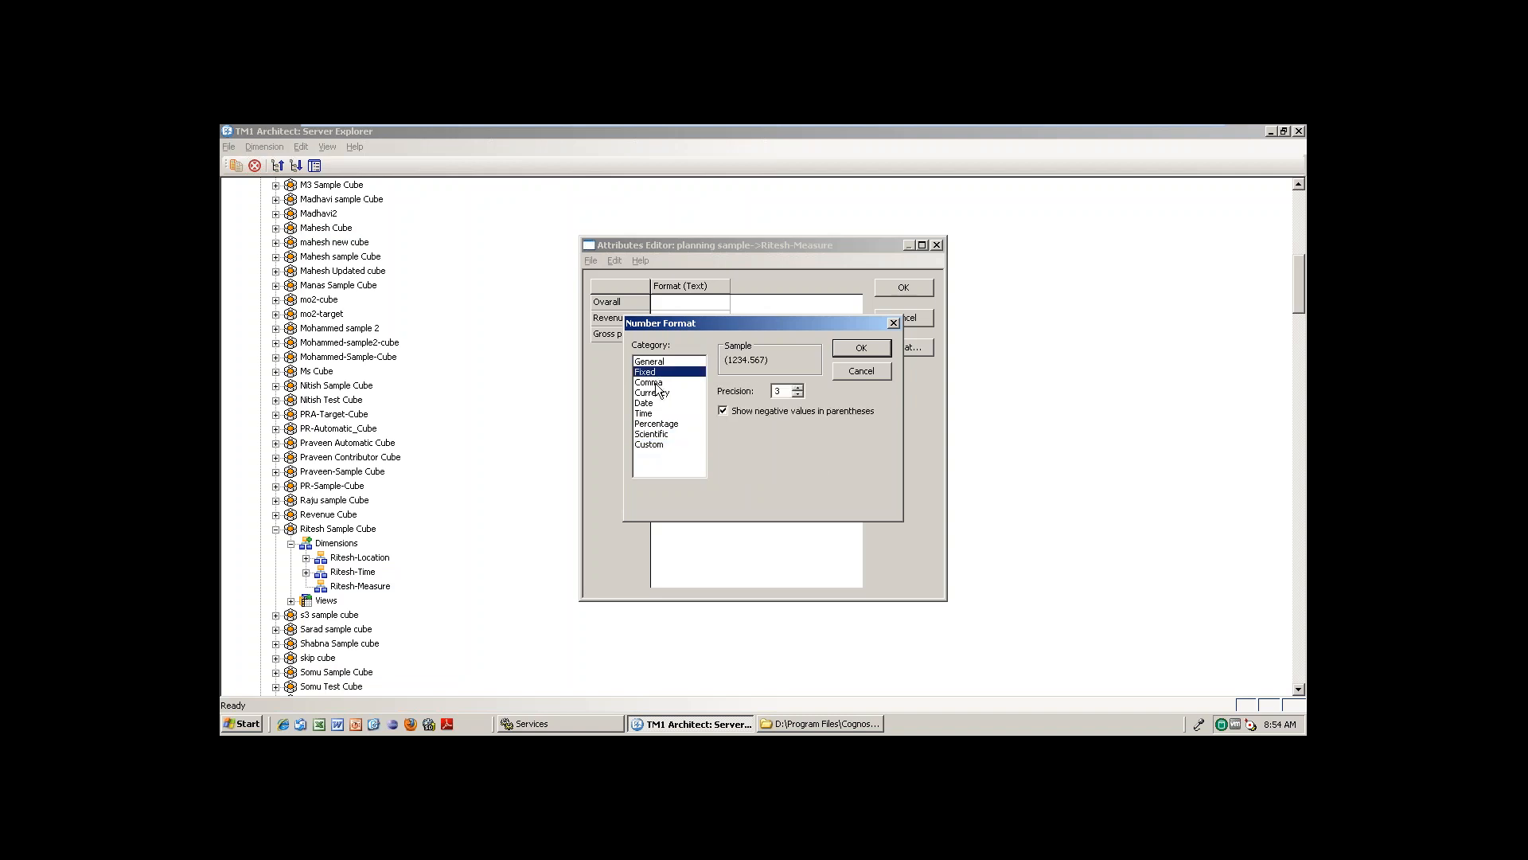
left_click(658, 392)
left_click(656, 374)
left_click(650, 382)
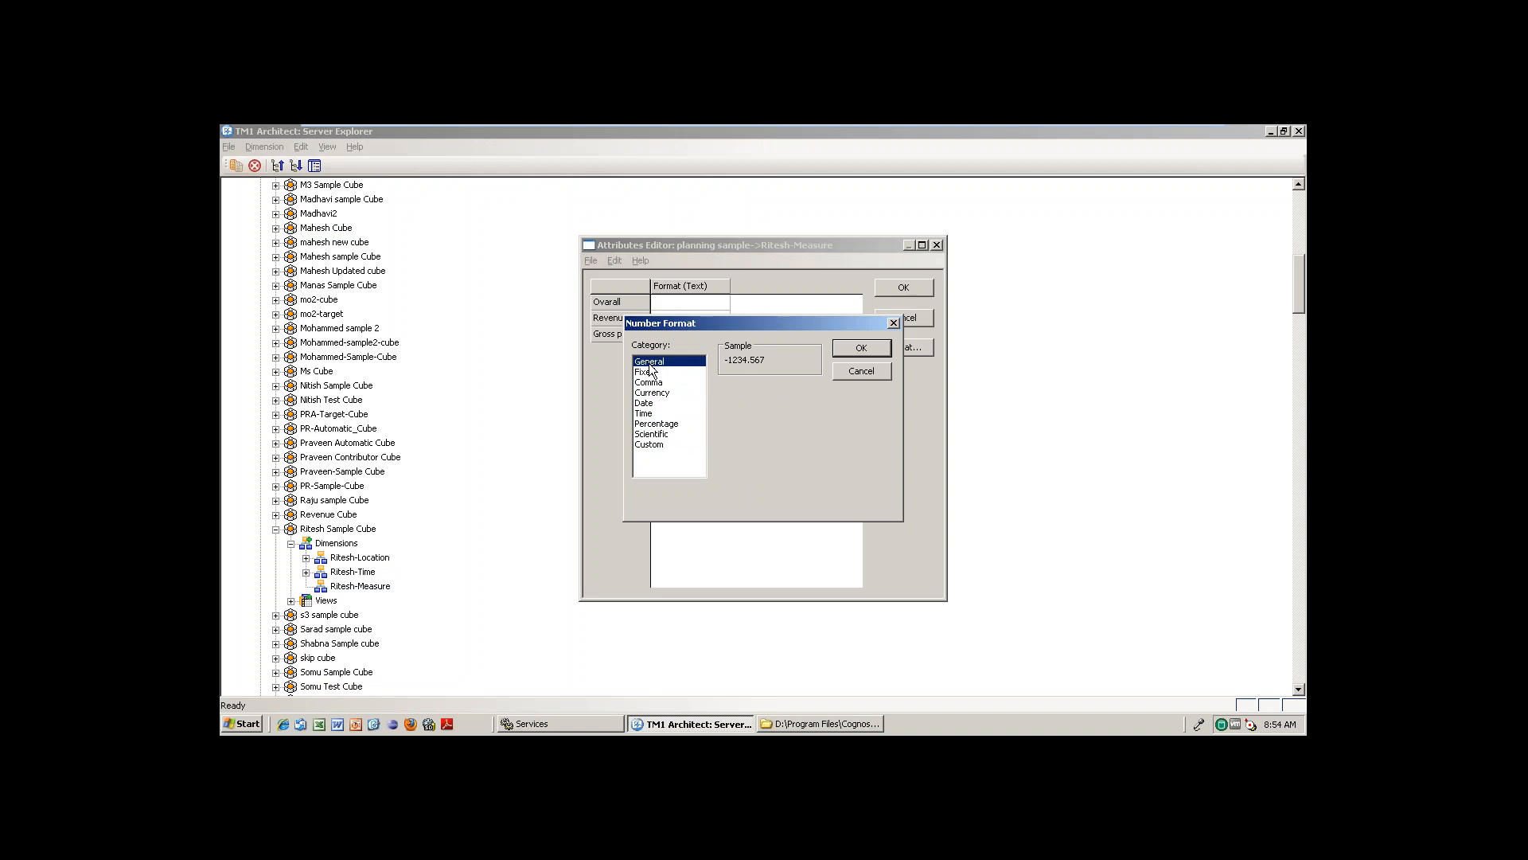
- Apply the Currency number format to Gross profit and save the Measure dimension's element attributes
left_click(651, 384)
left_click(653, 392)
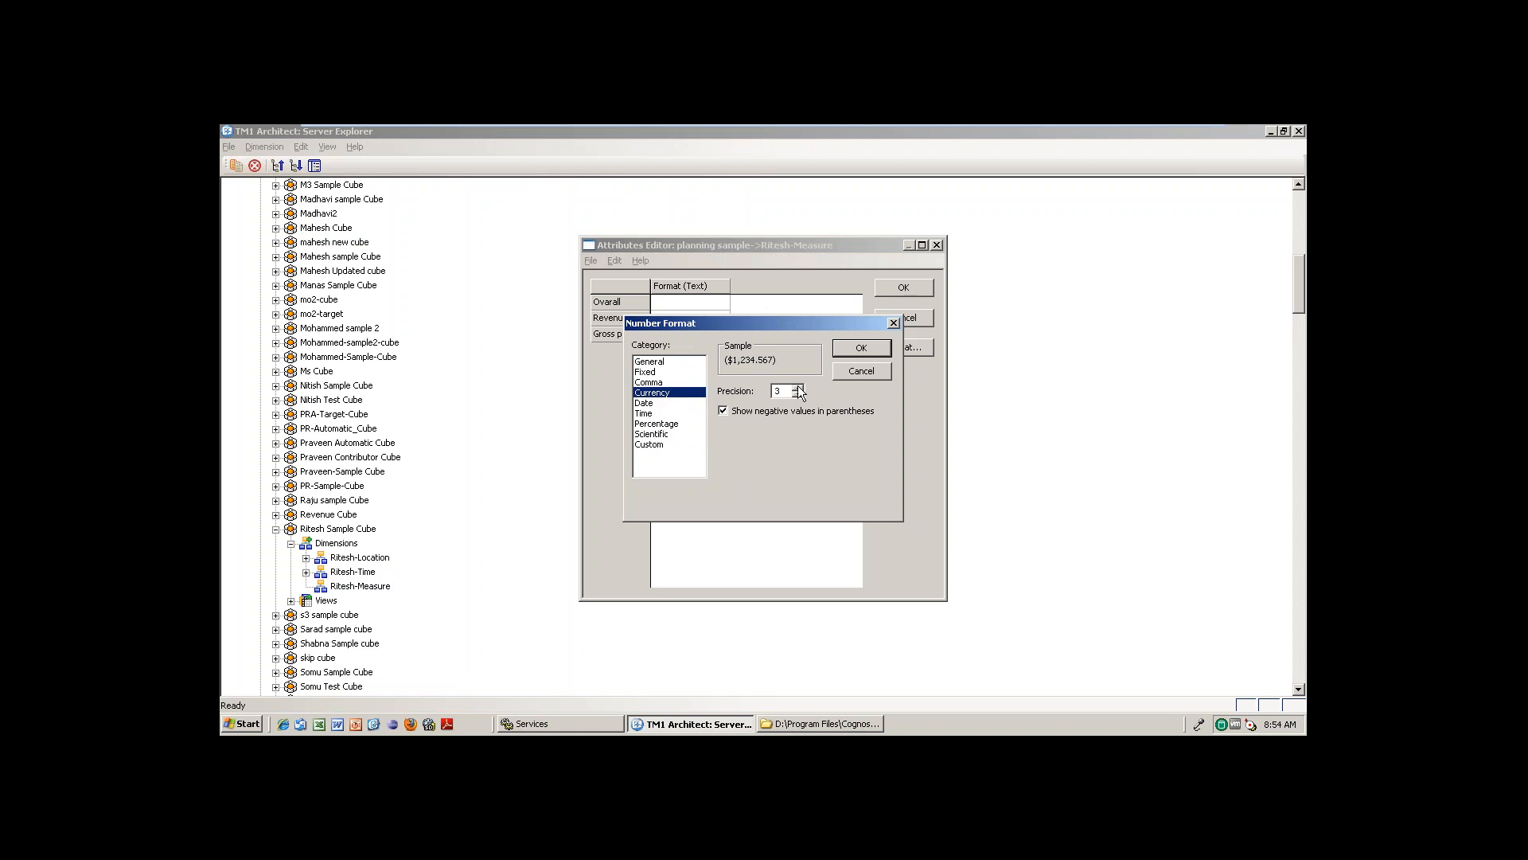
left_click(861, 348)
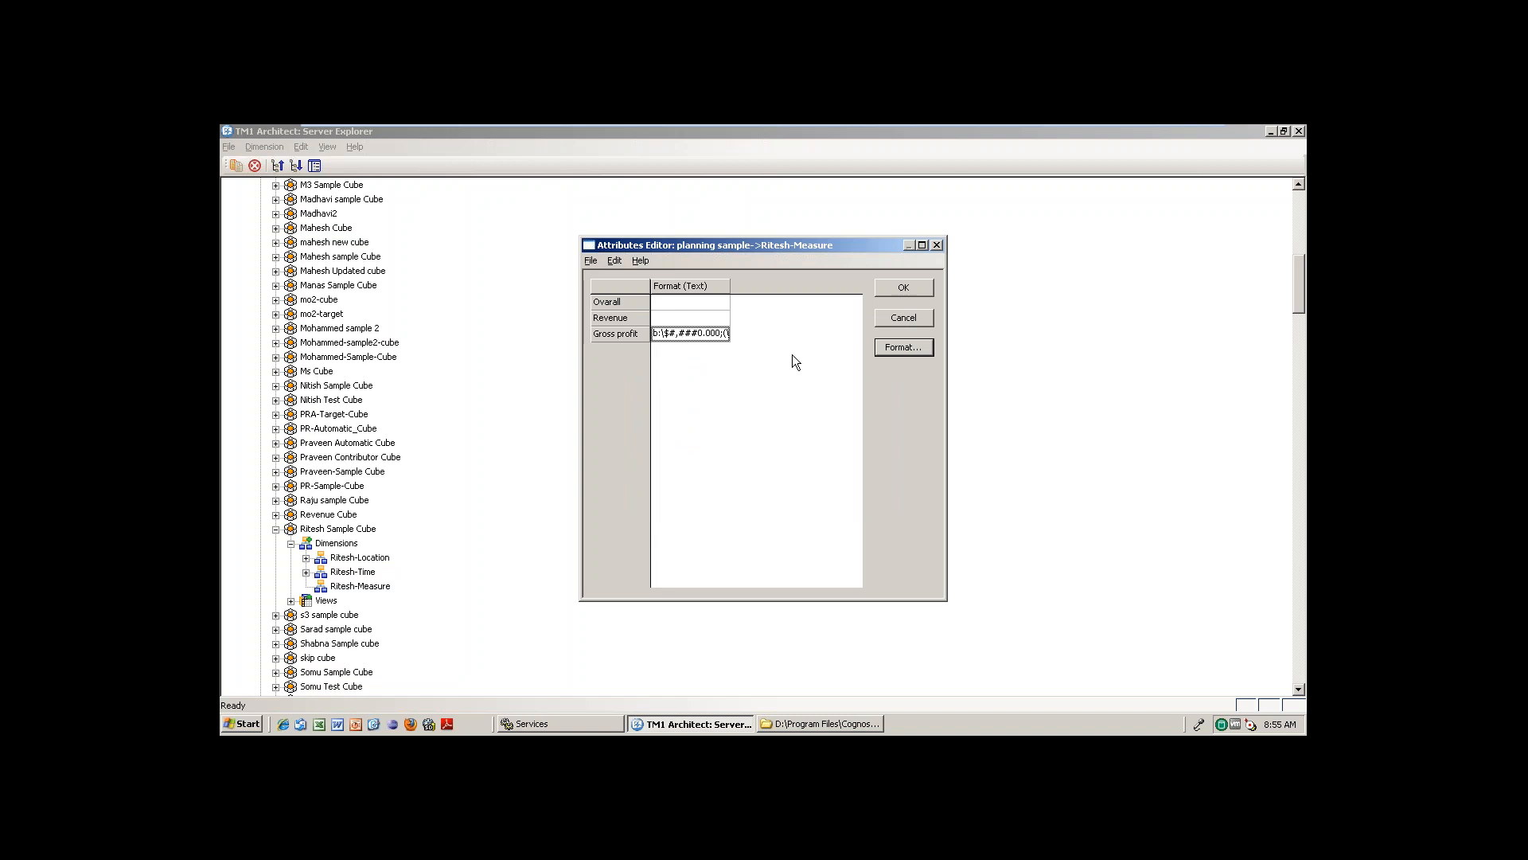
left_click(913, 350)
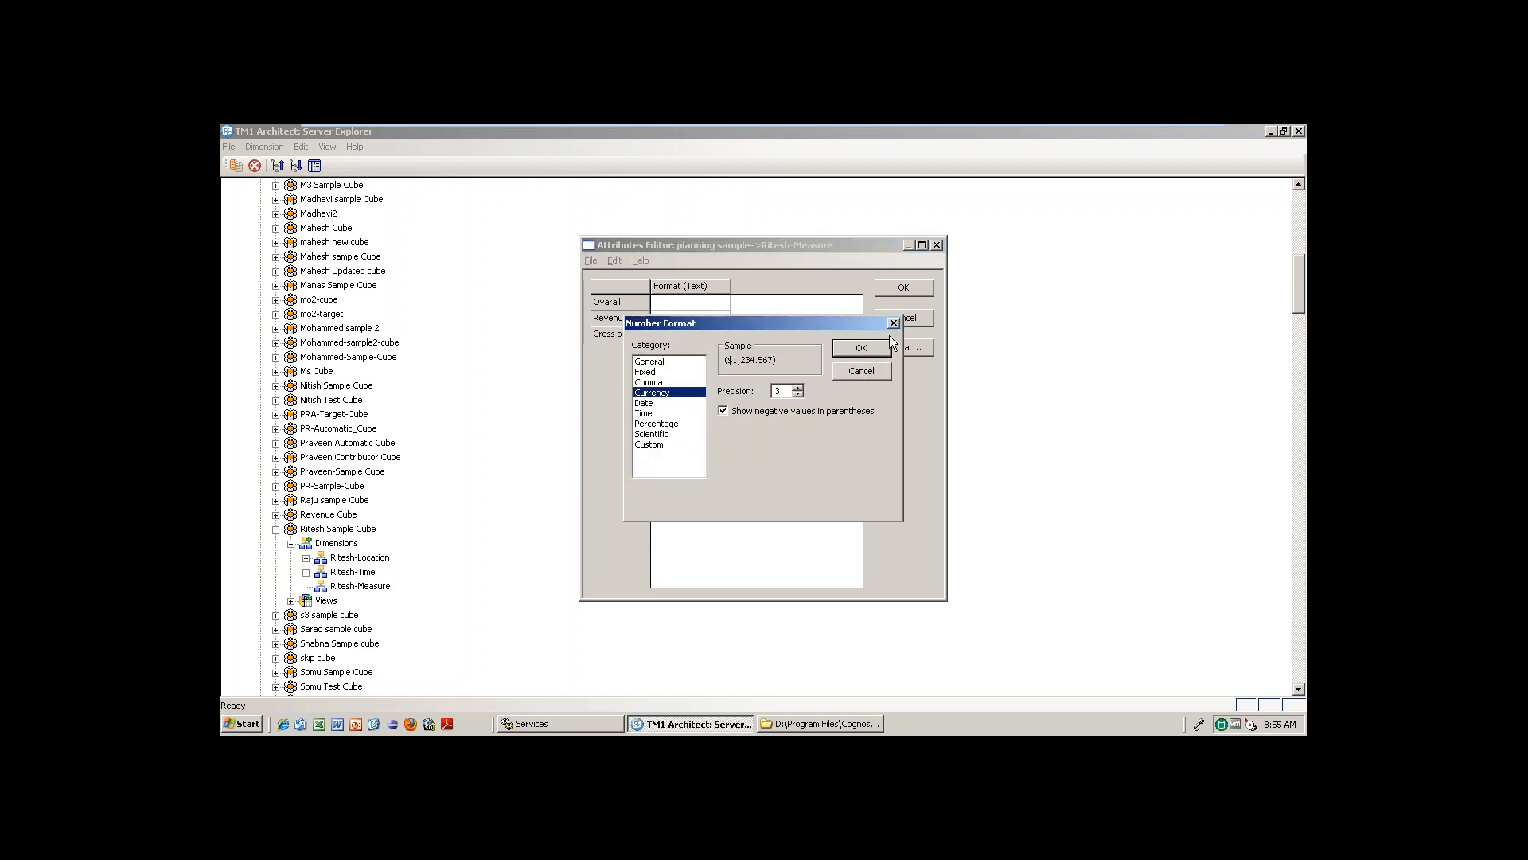
left_click(892, 325)
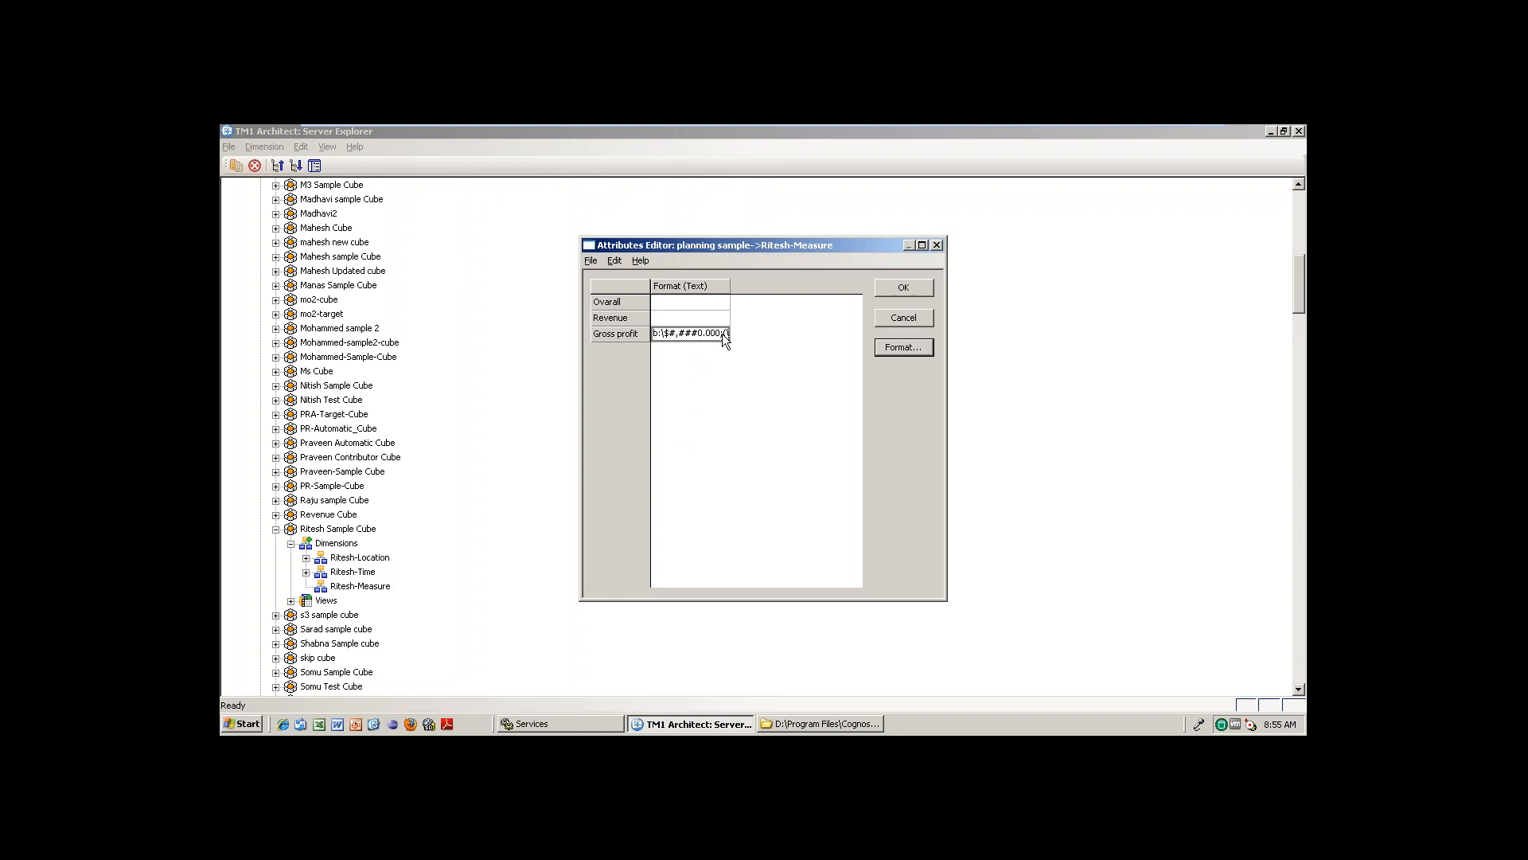
left_click(925, 285)
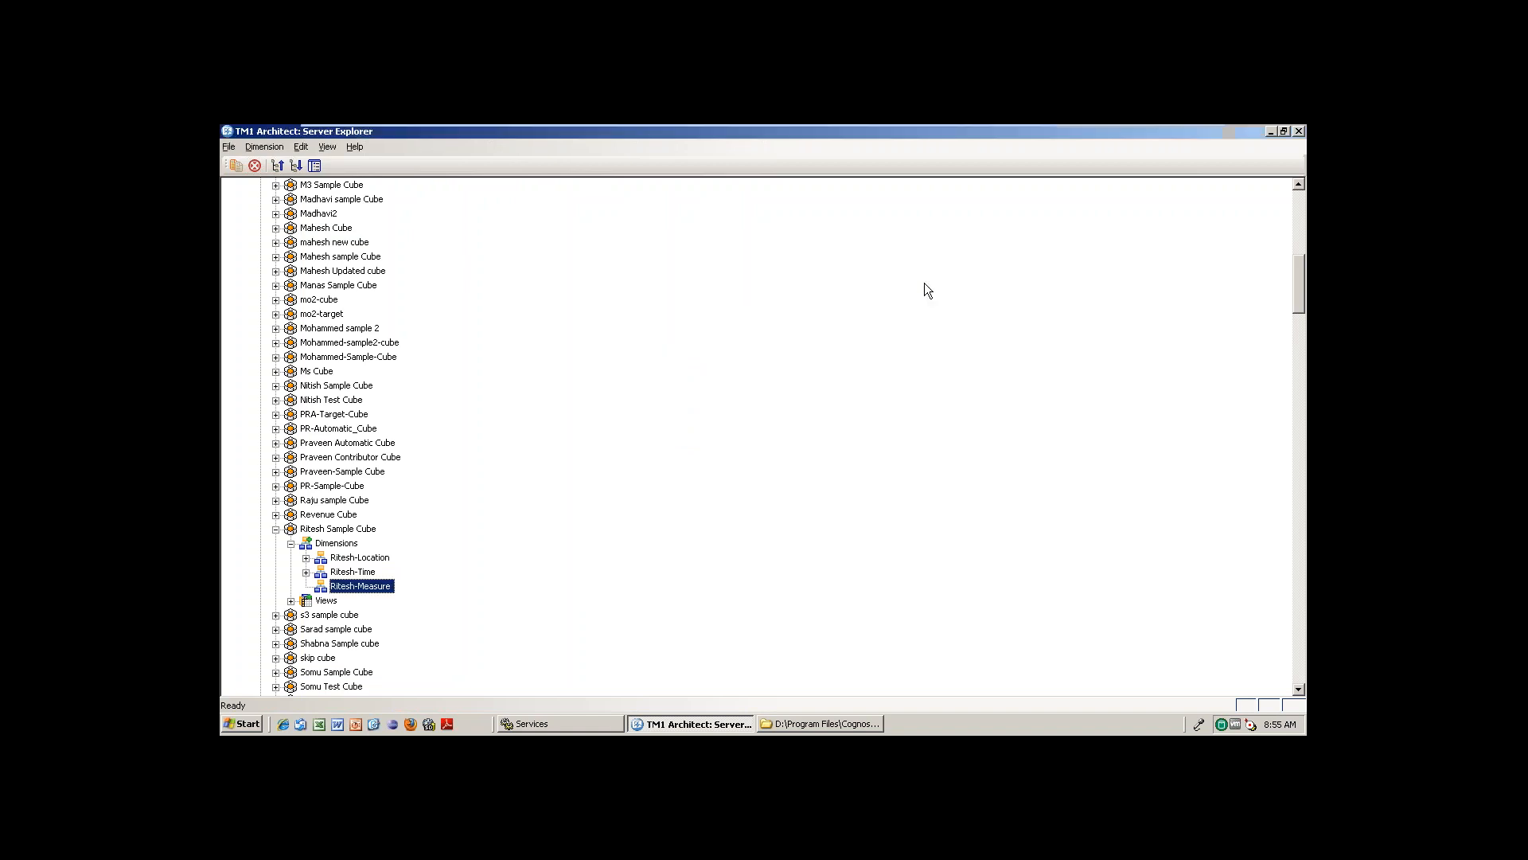
- View the recalculated sample cube with the Ovarall measure expanded to check the Gross profit formatting
double_click(362, 529)
left_click(654, 253)
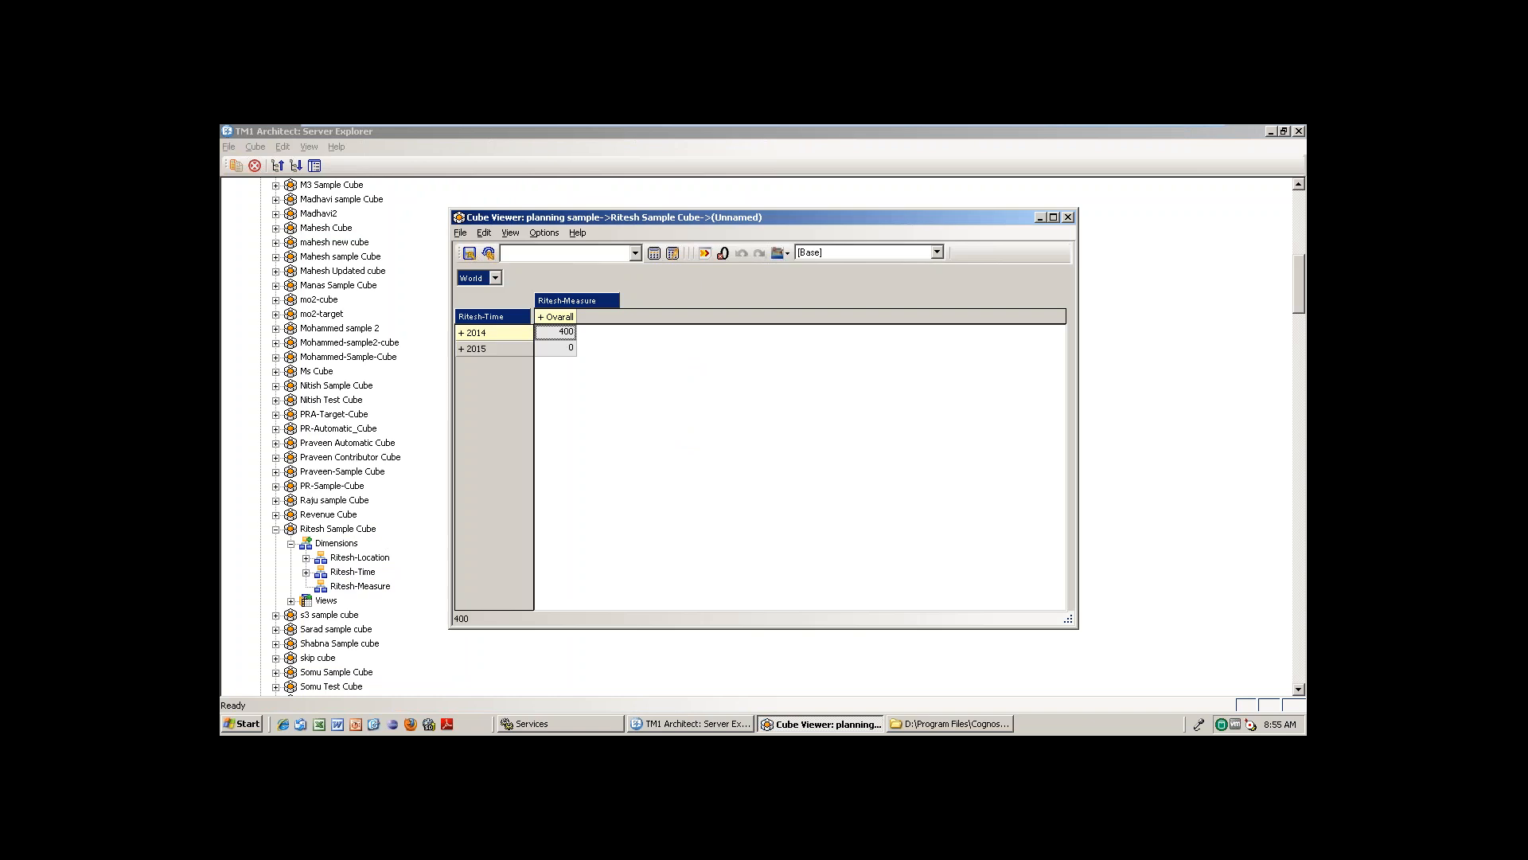
left_click(542, 318)
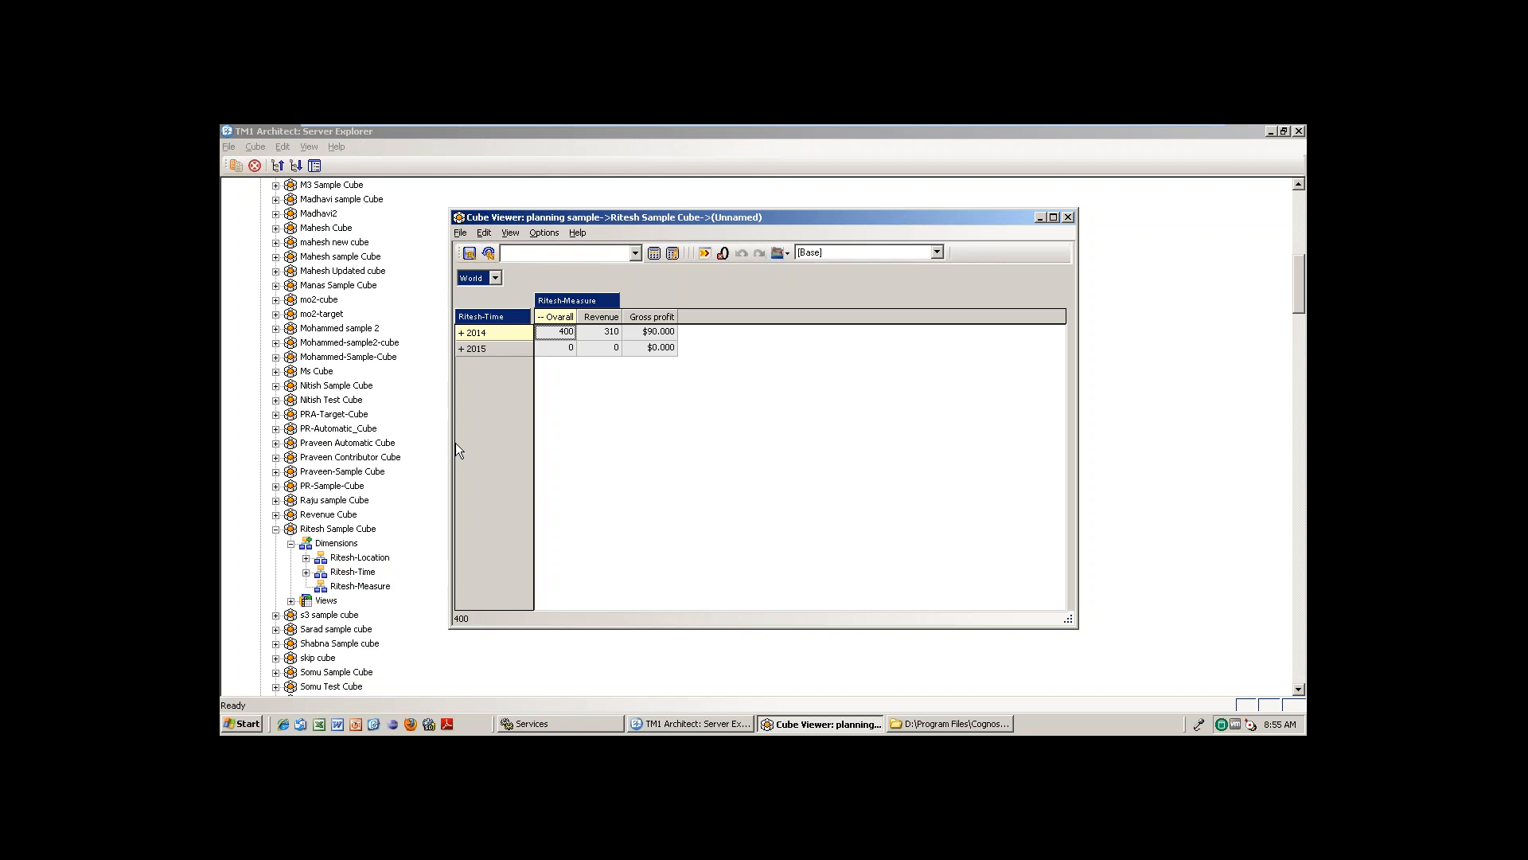
- Review the Measure dimension's element attributes and its subset elements, and close both without changes
left_click(370, 597)
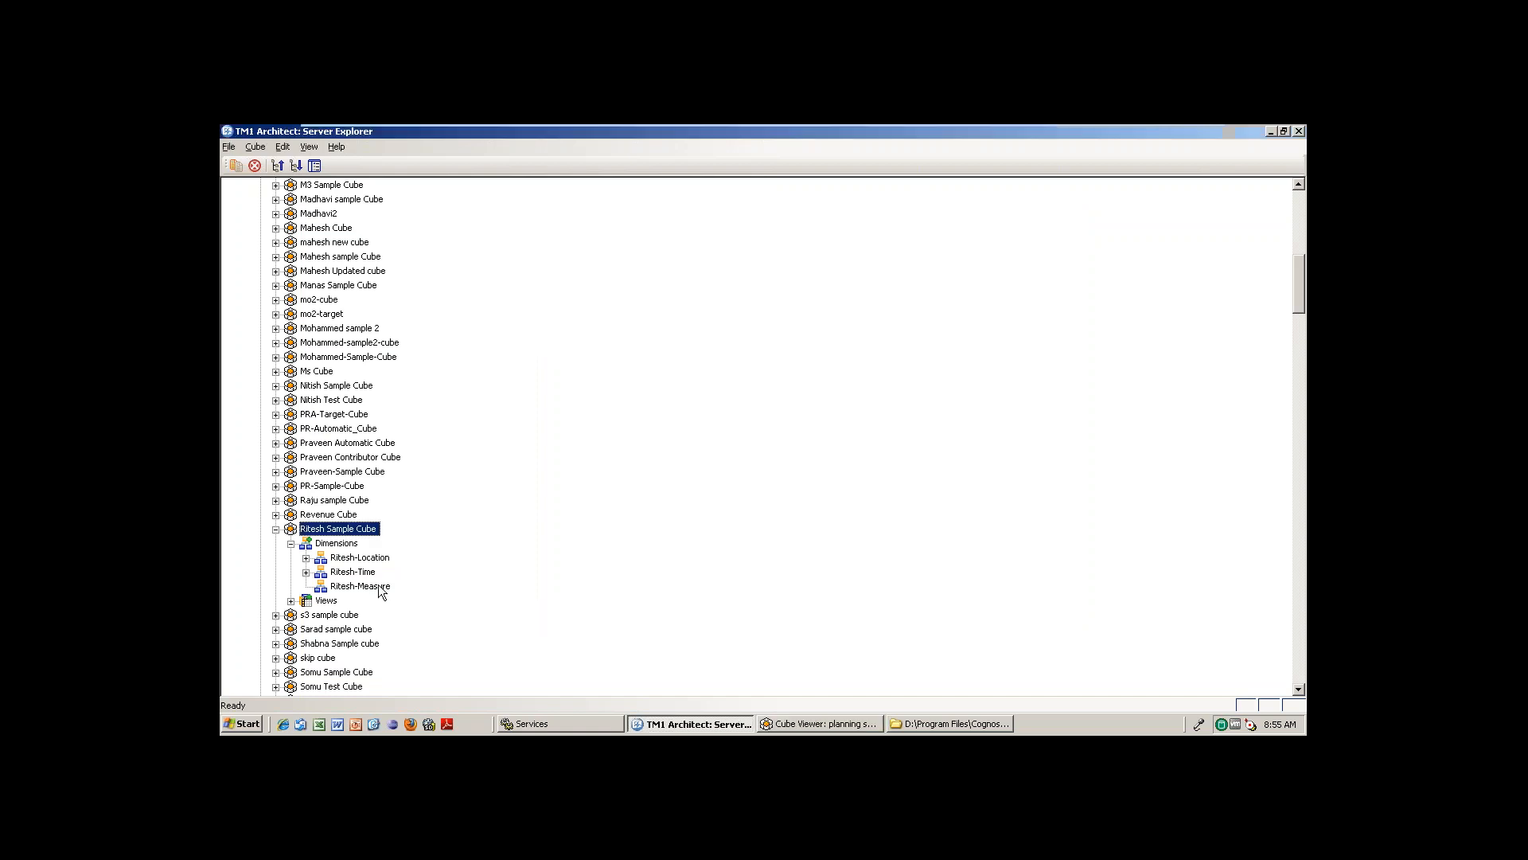
left_click(379, 586)
right_click(379, 585)
left_click(436, 542)
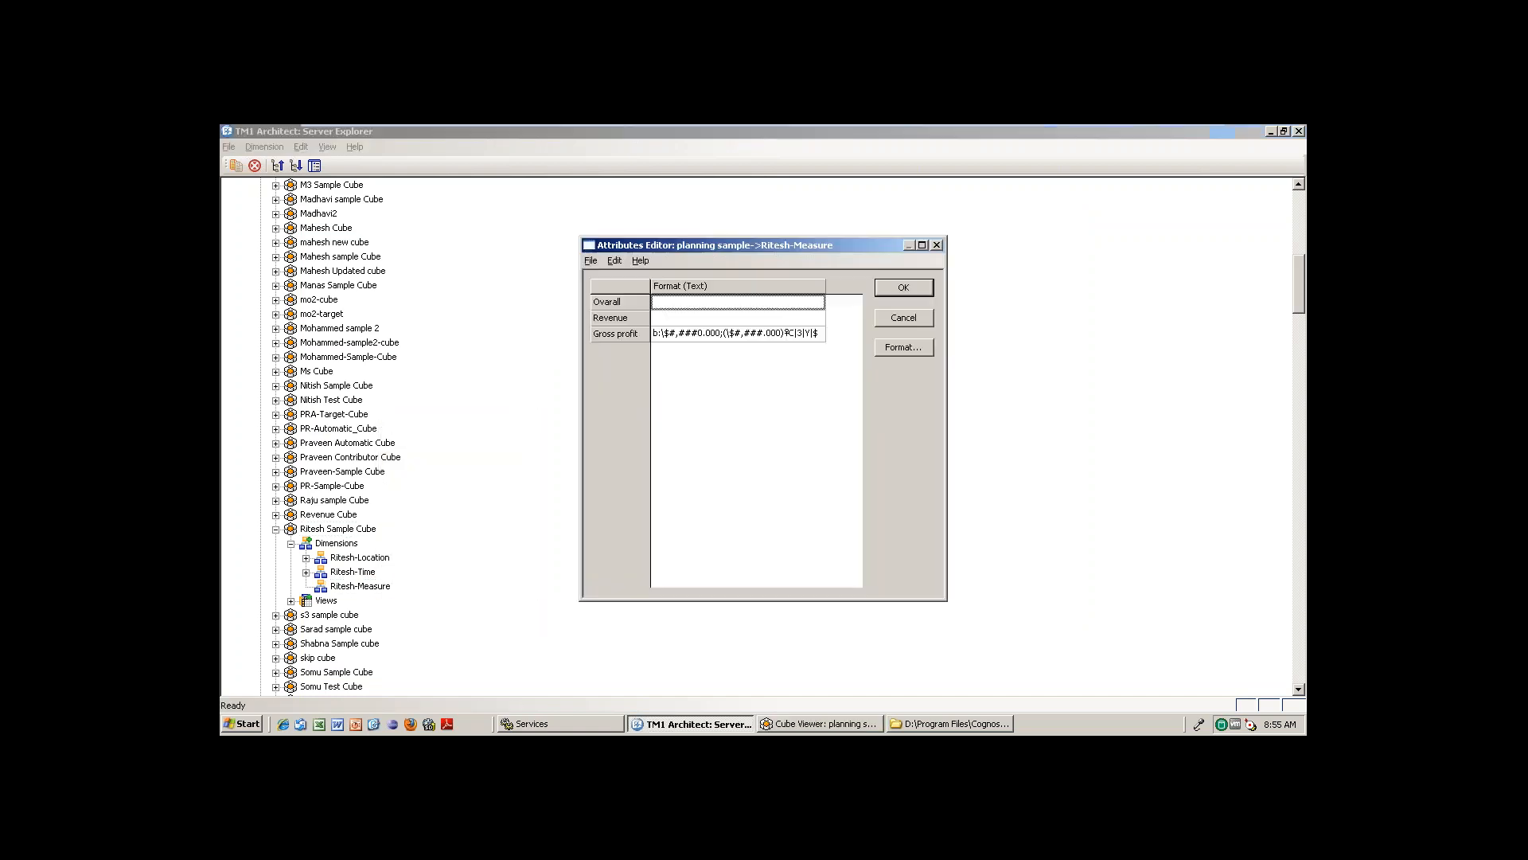
left_click(674, 318)
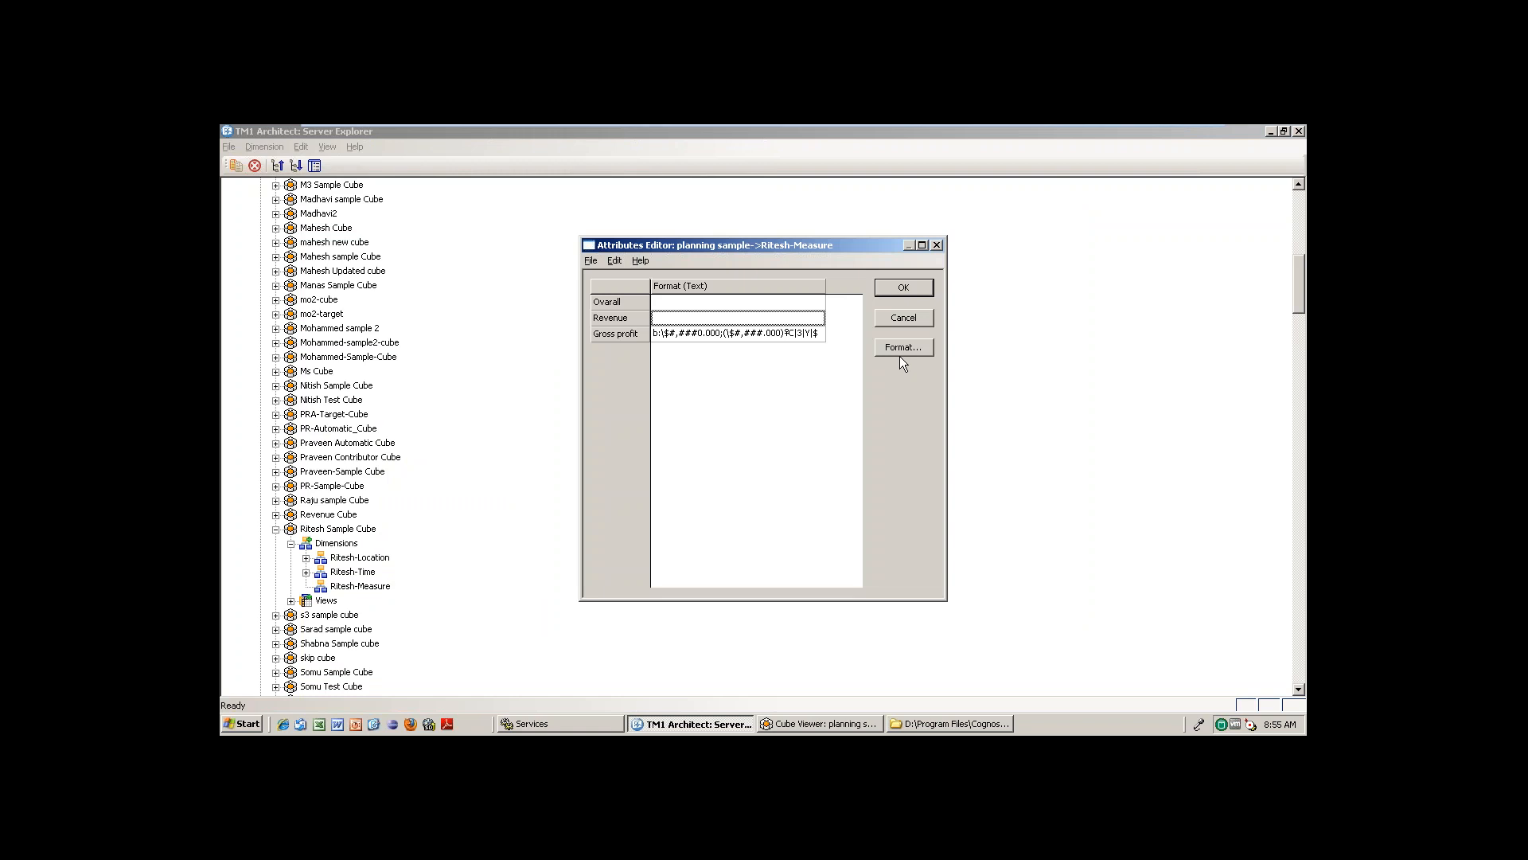
left_click(624, 261)
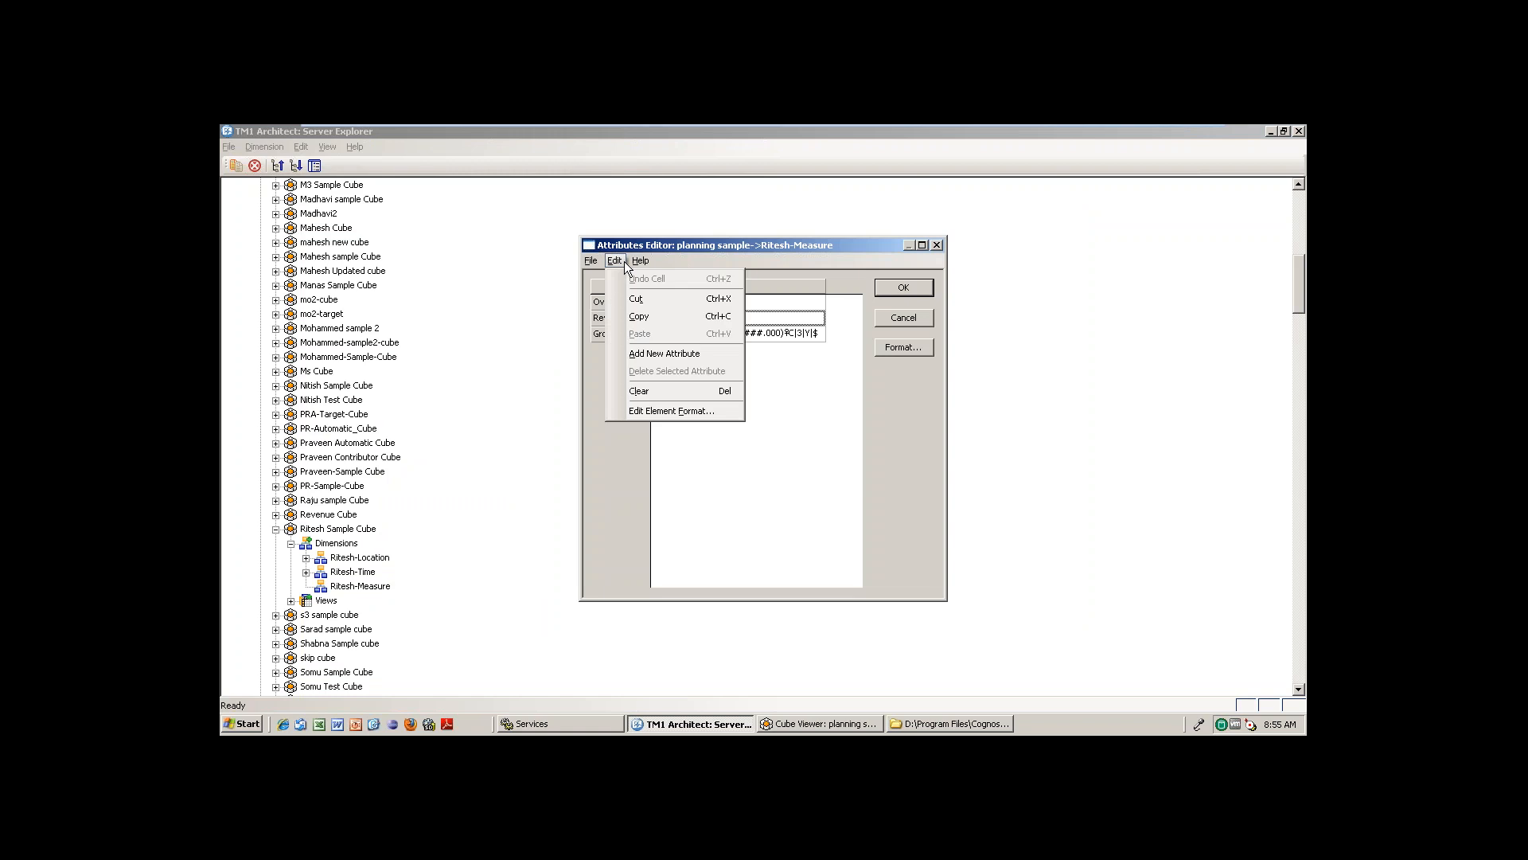
left_click(919, 322)
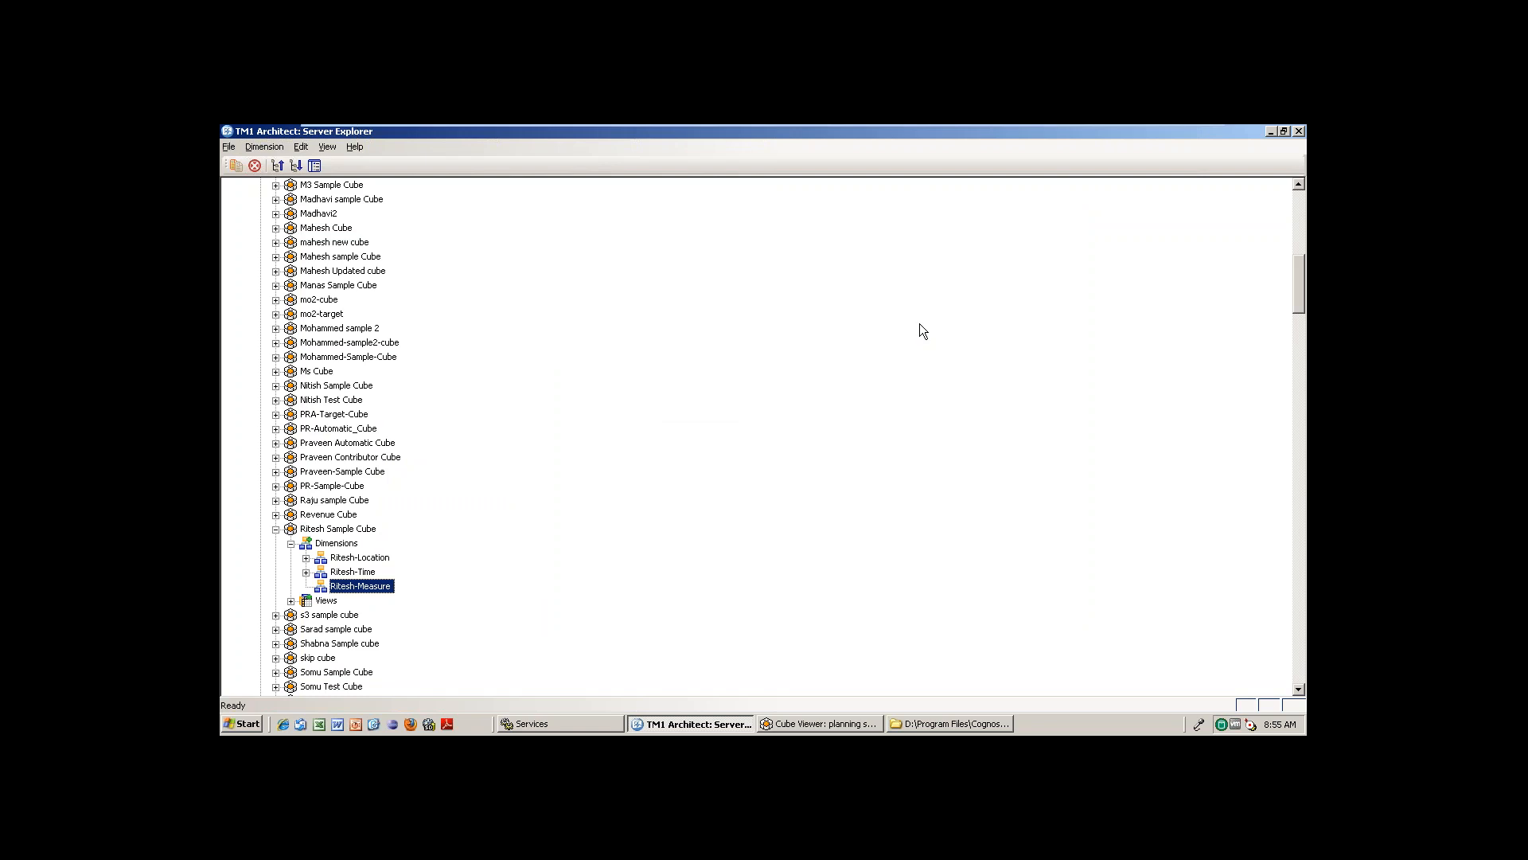
double_click(379, 588)
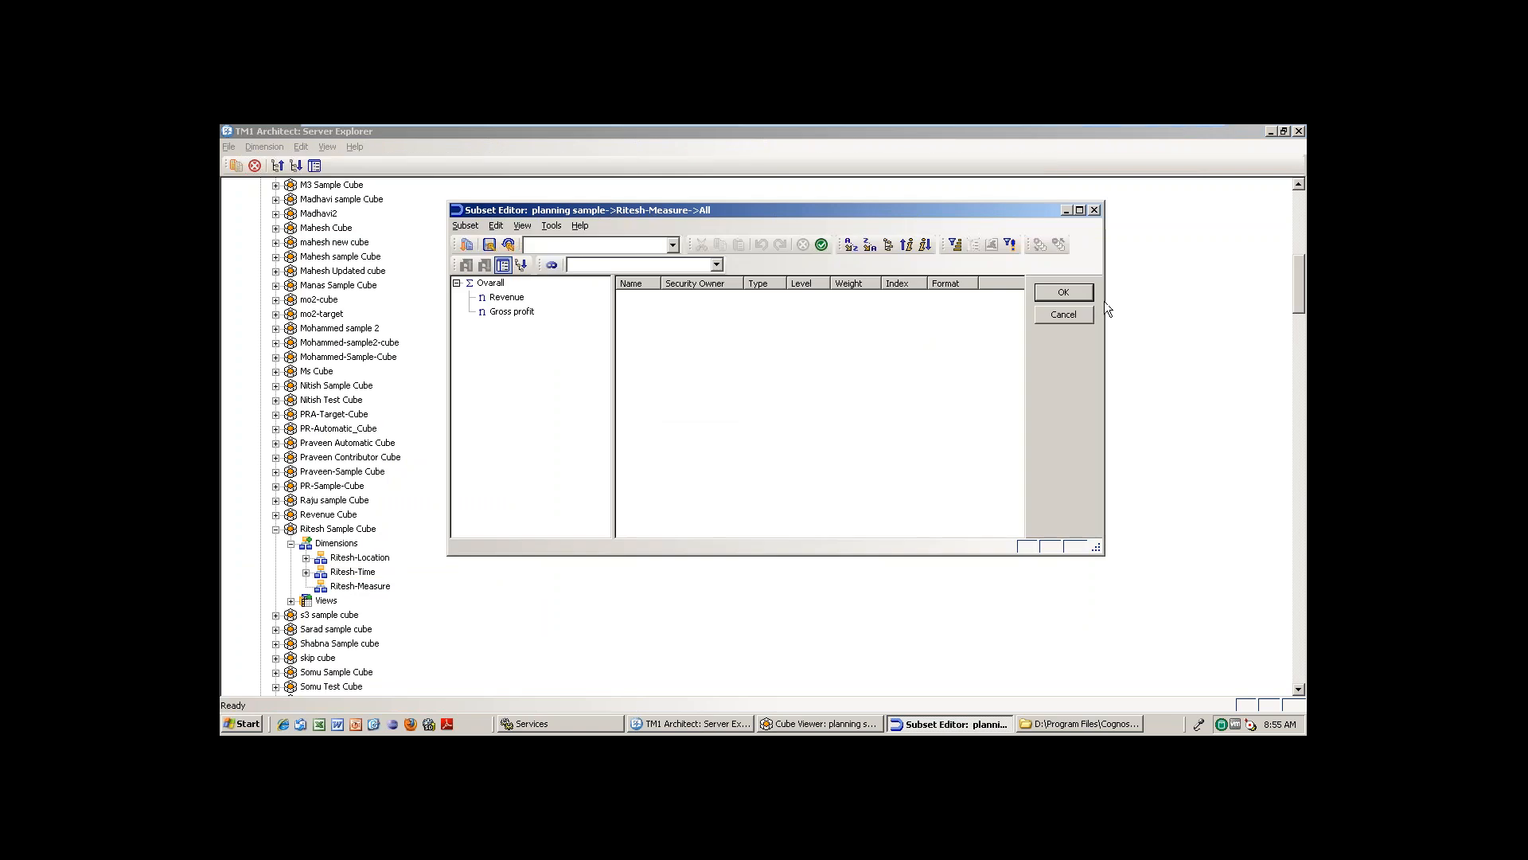
left_click(1063, 314)
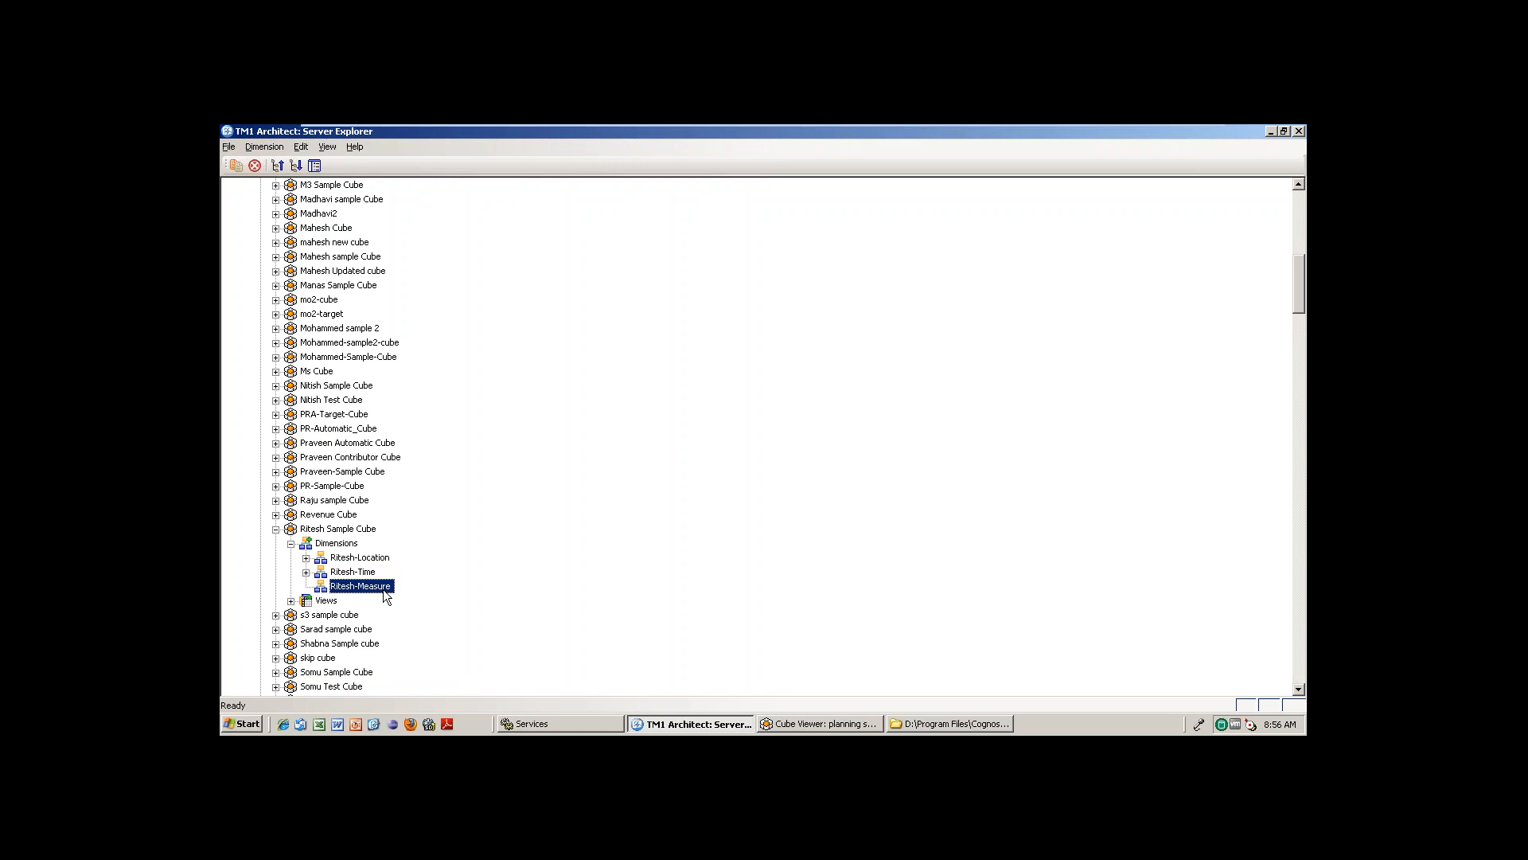
- Insert a String element named Comment at the root of the Measure dimension and save the dimension
right_click(384, 593)
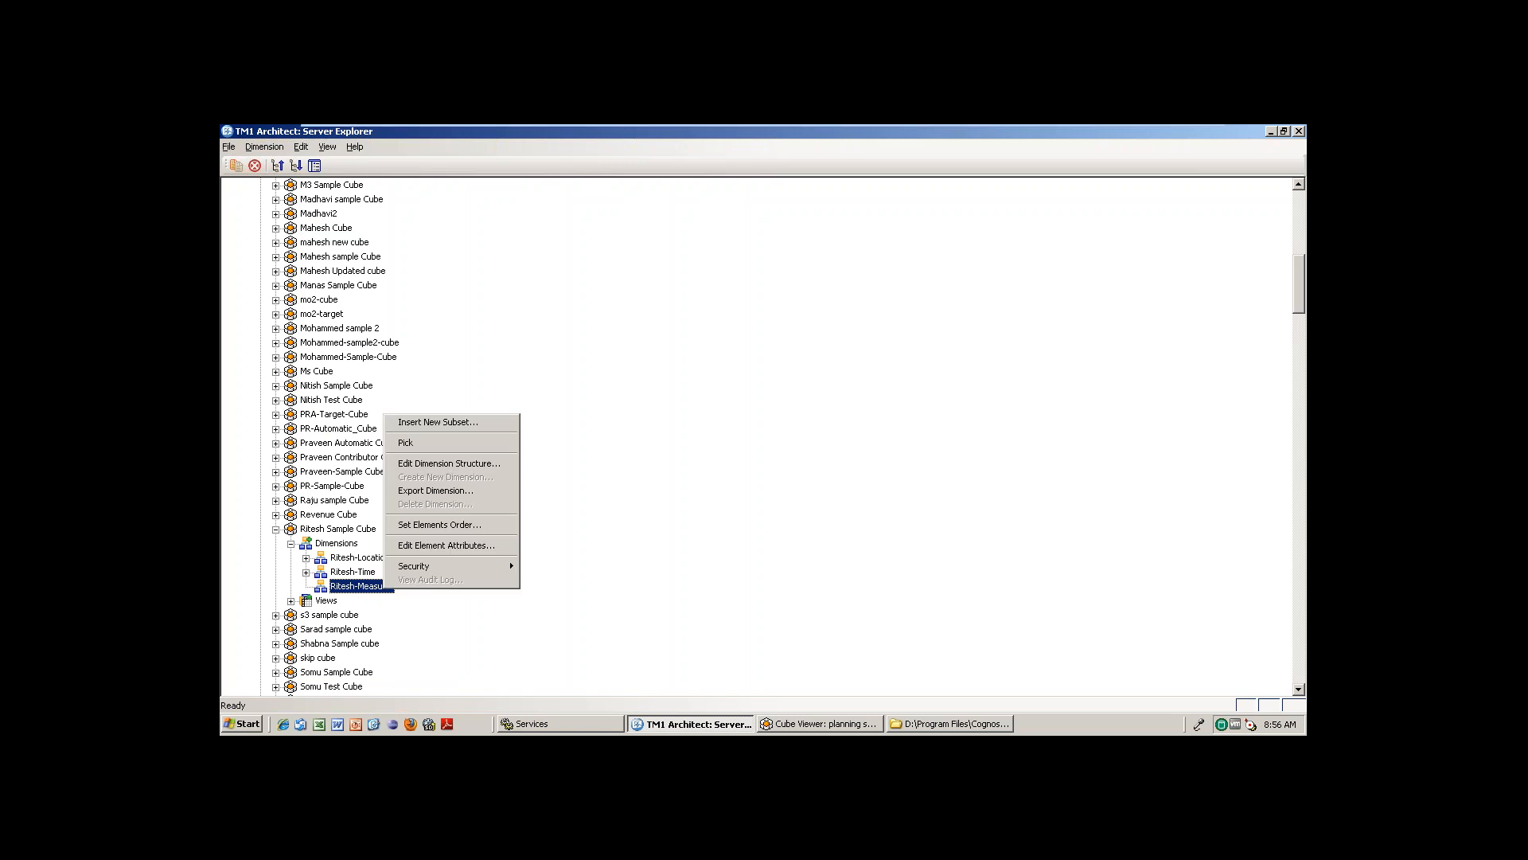
left_click(487, 468)
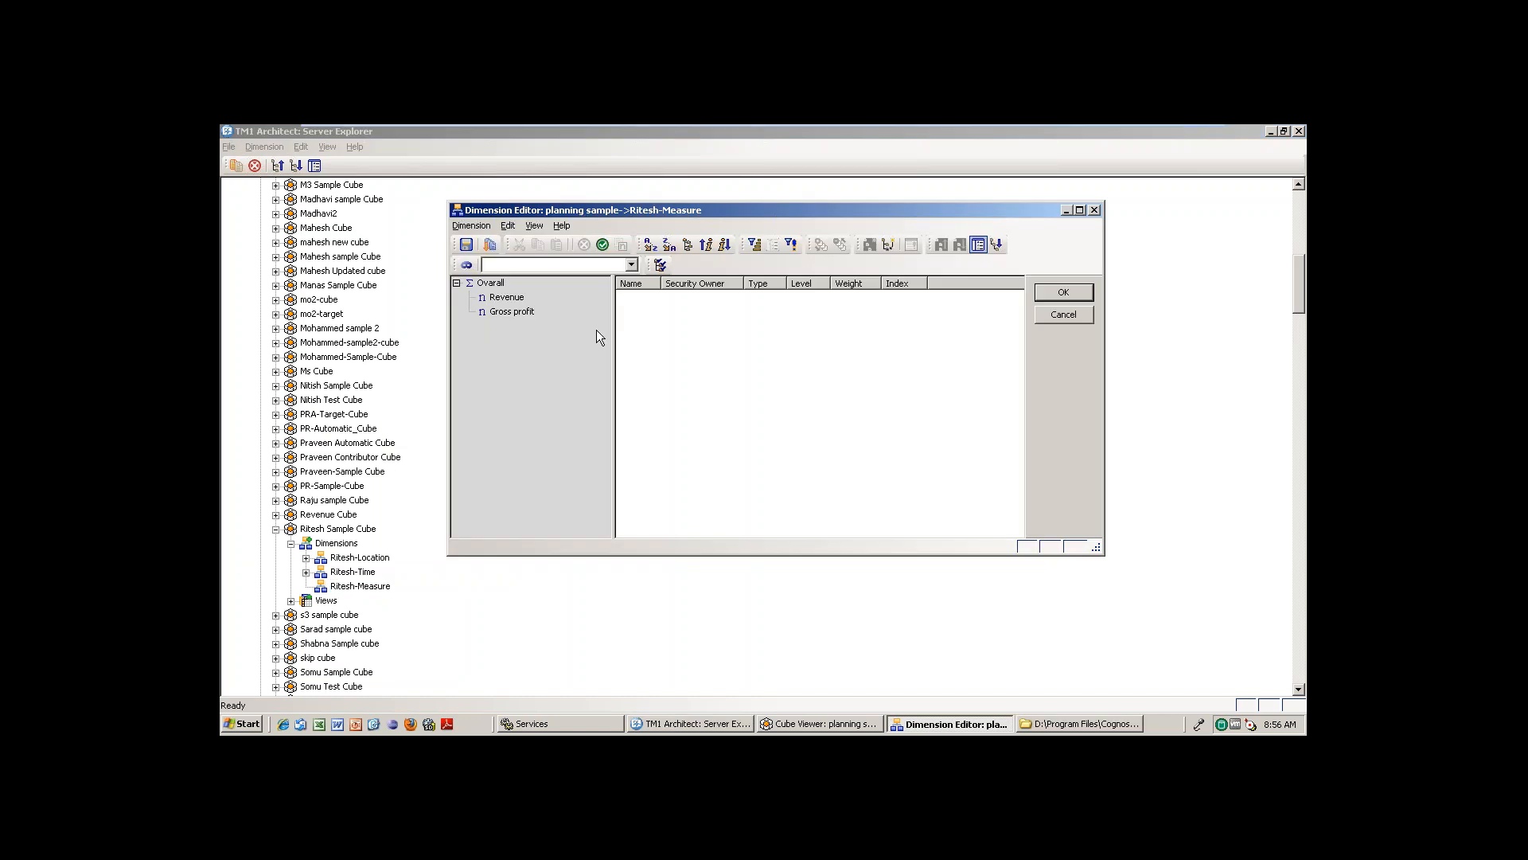
left_click(507, 225)
left_click(549, 371)
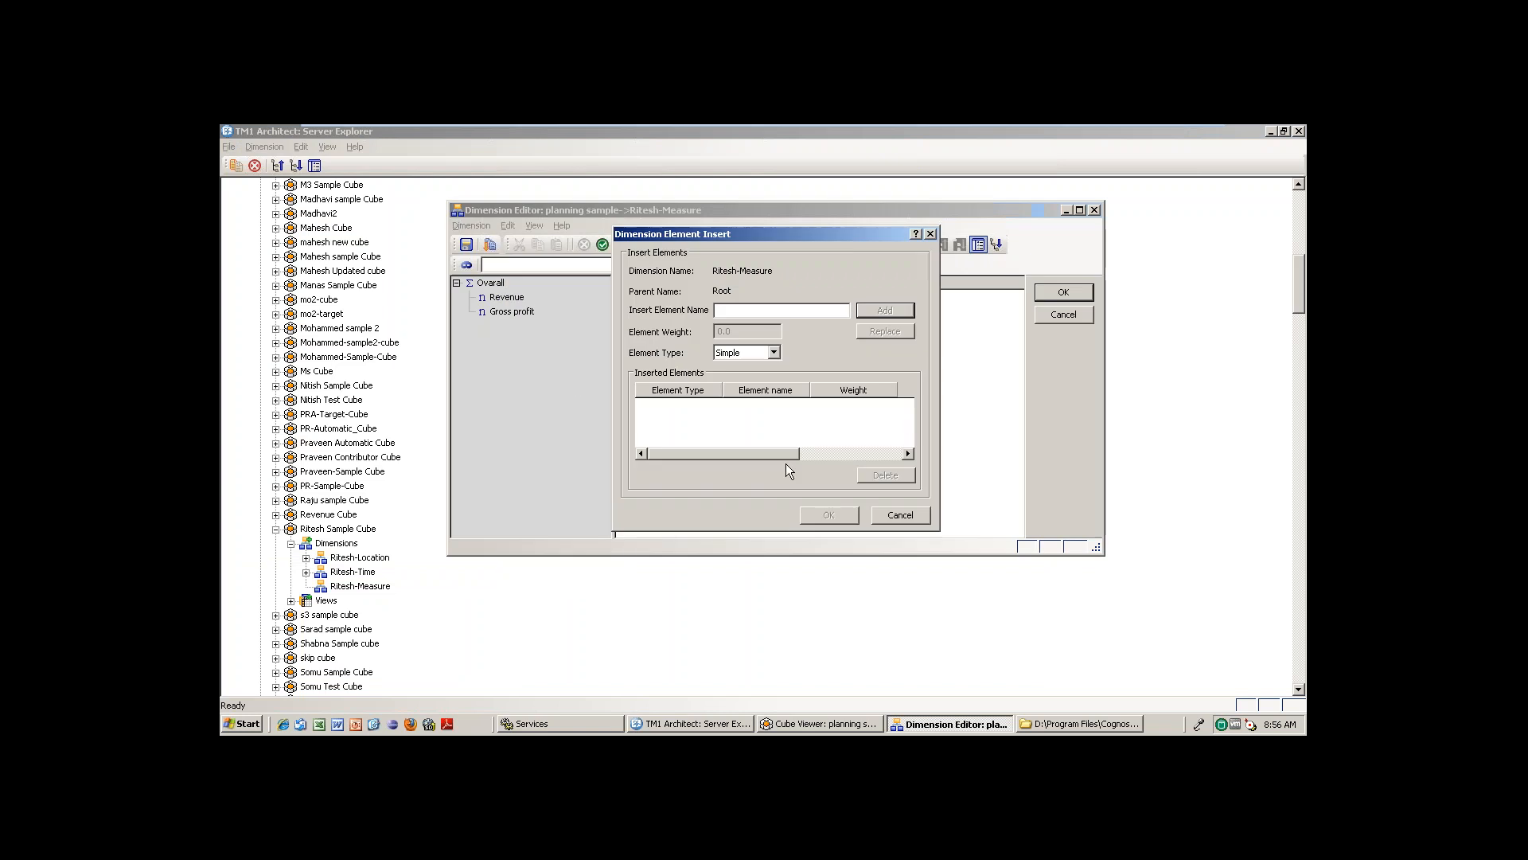
type("Comment")
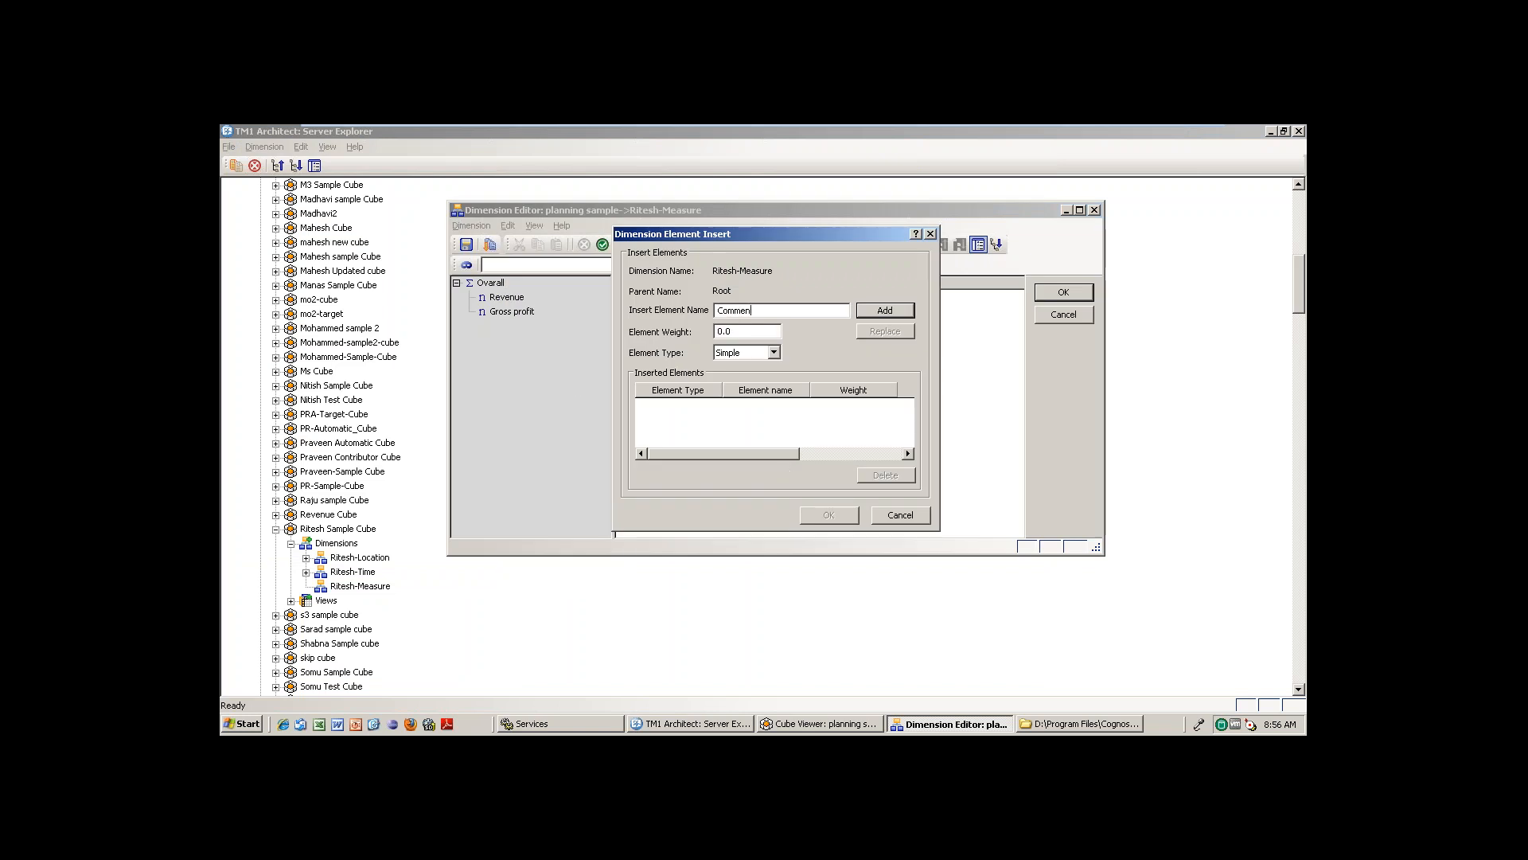
left_click(741, 355)
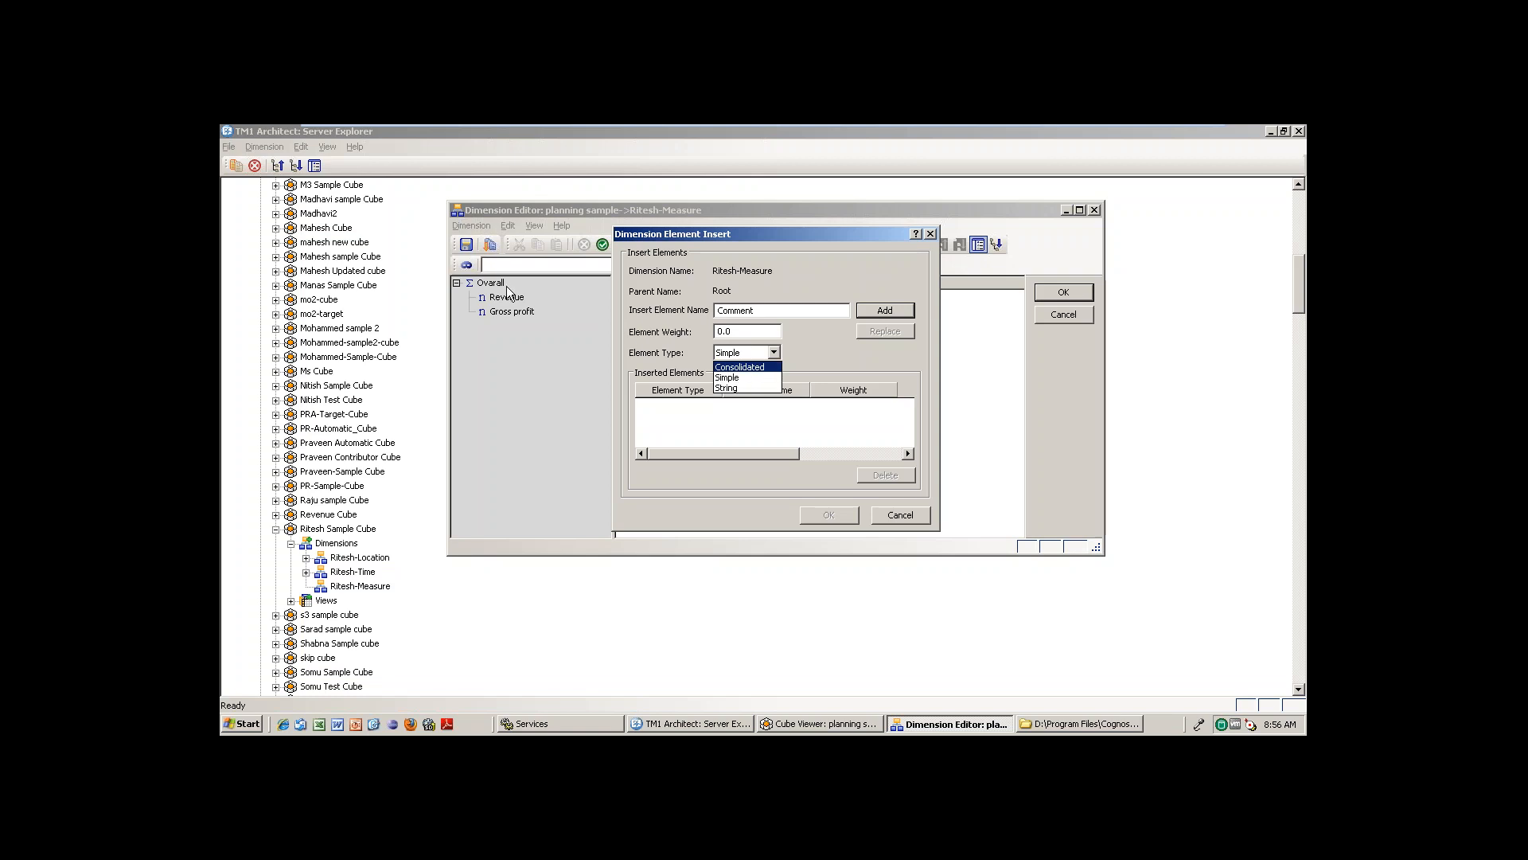
left_click(752, 389)
left_click(885, 310)
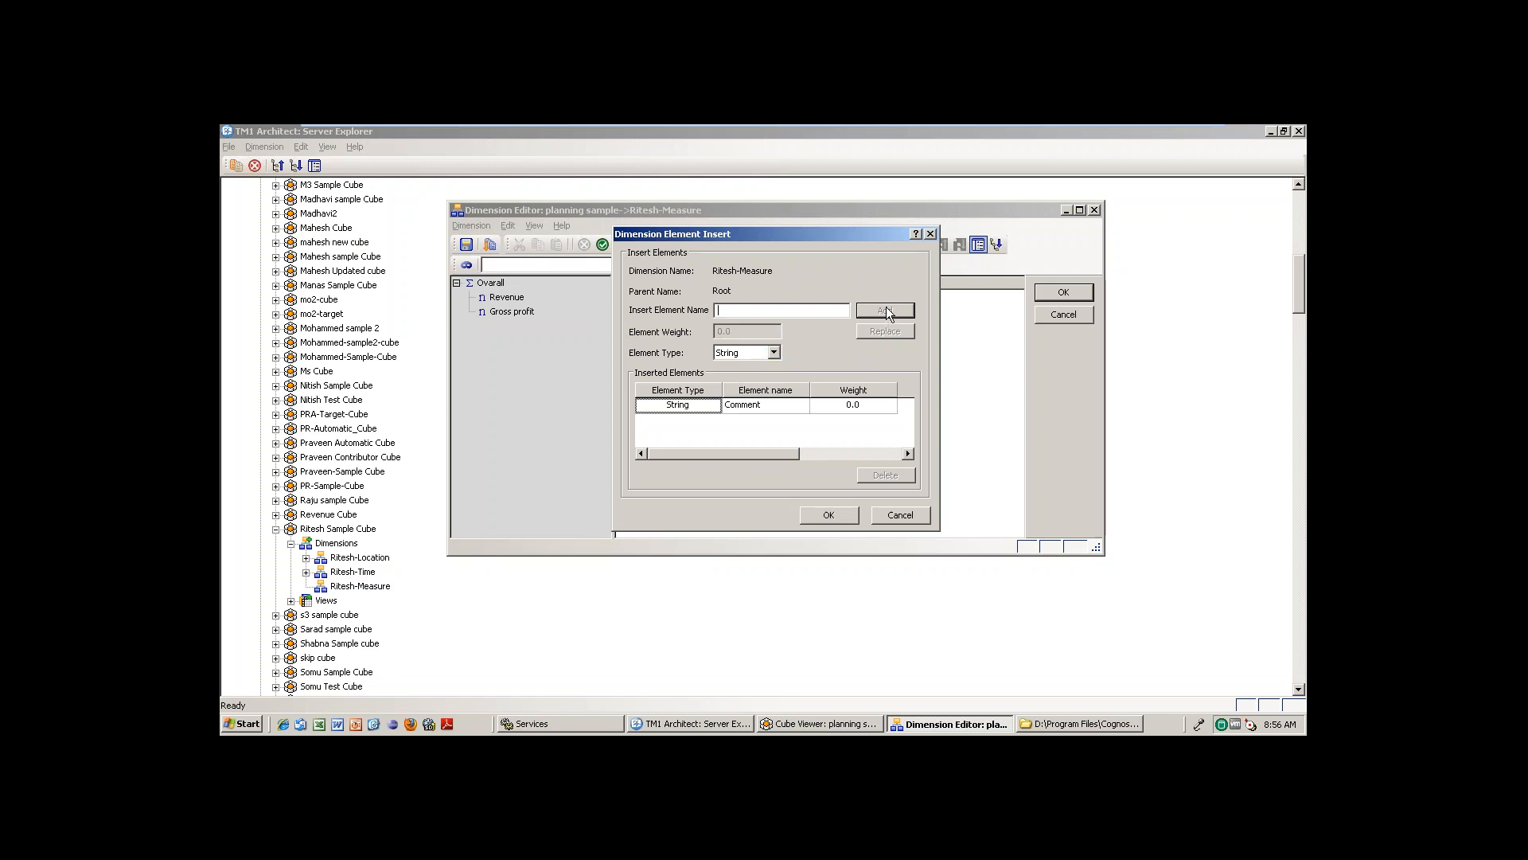
left_click(833, 514)
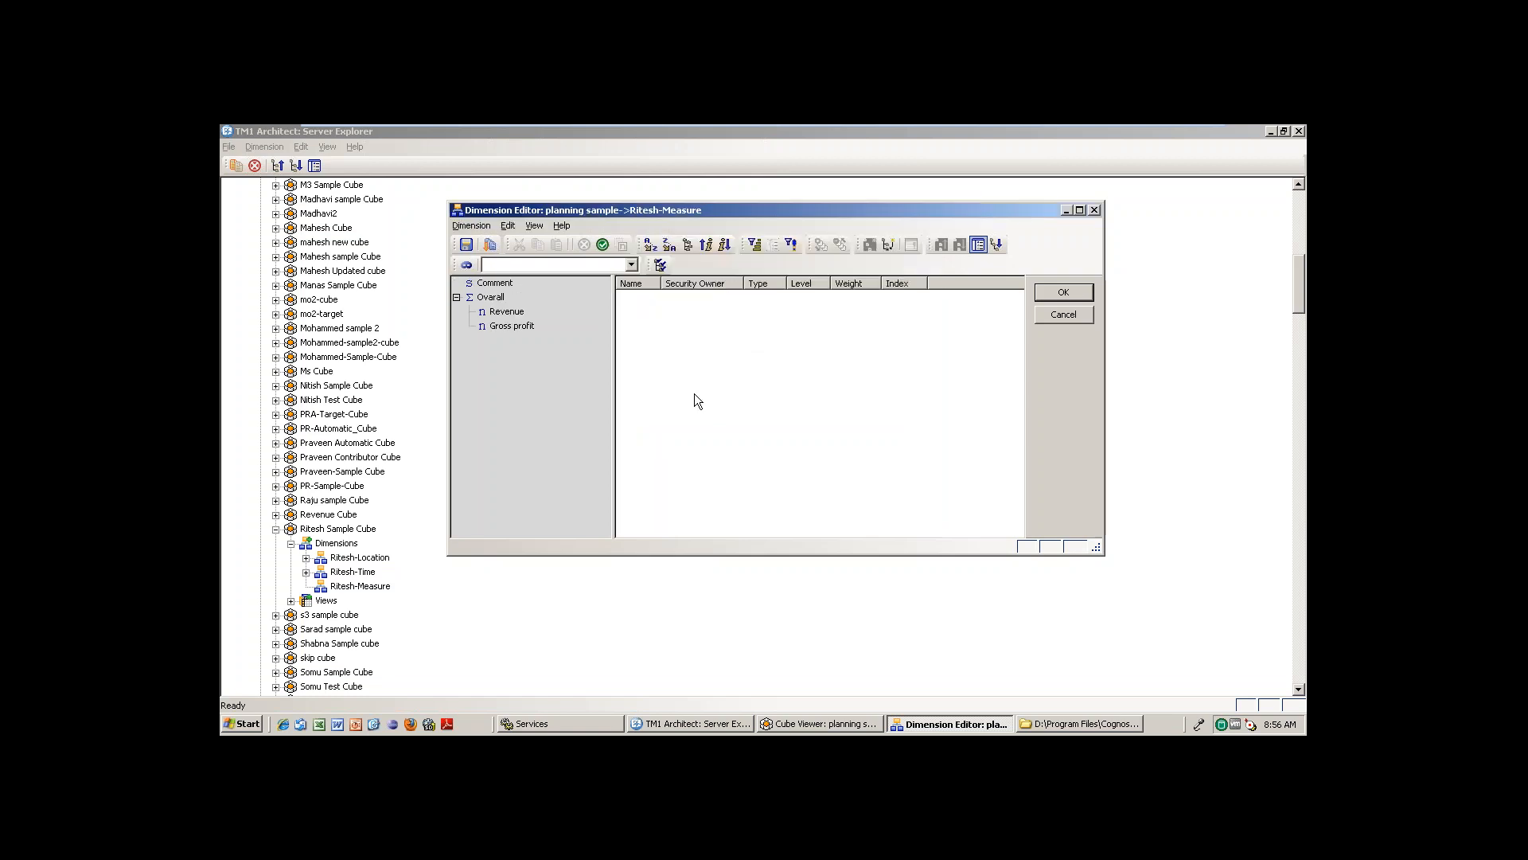
left_click(1073, 293)
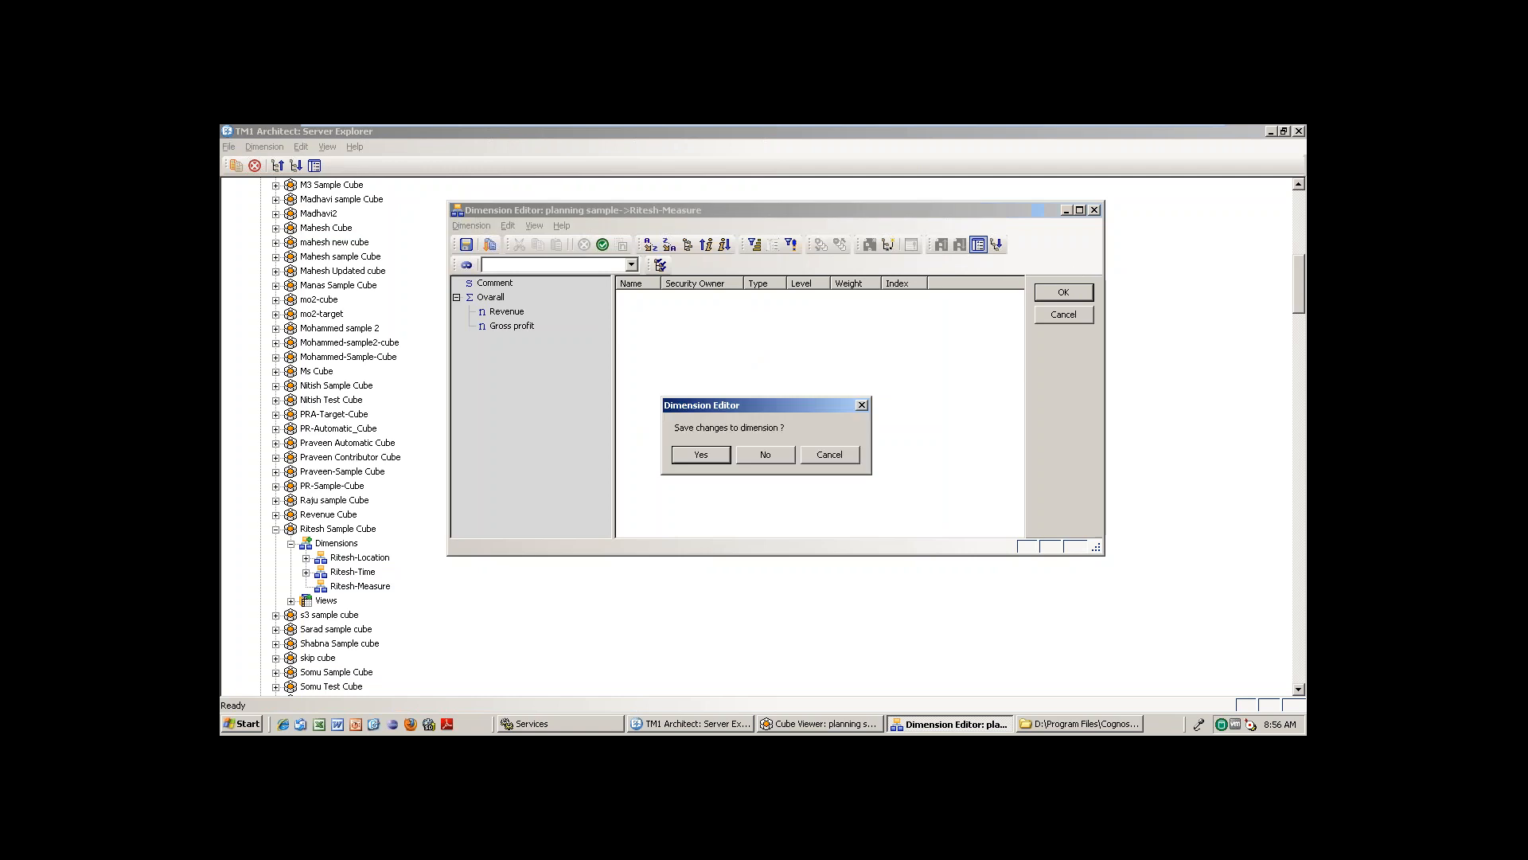
left_click(693, 455)
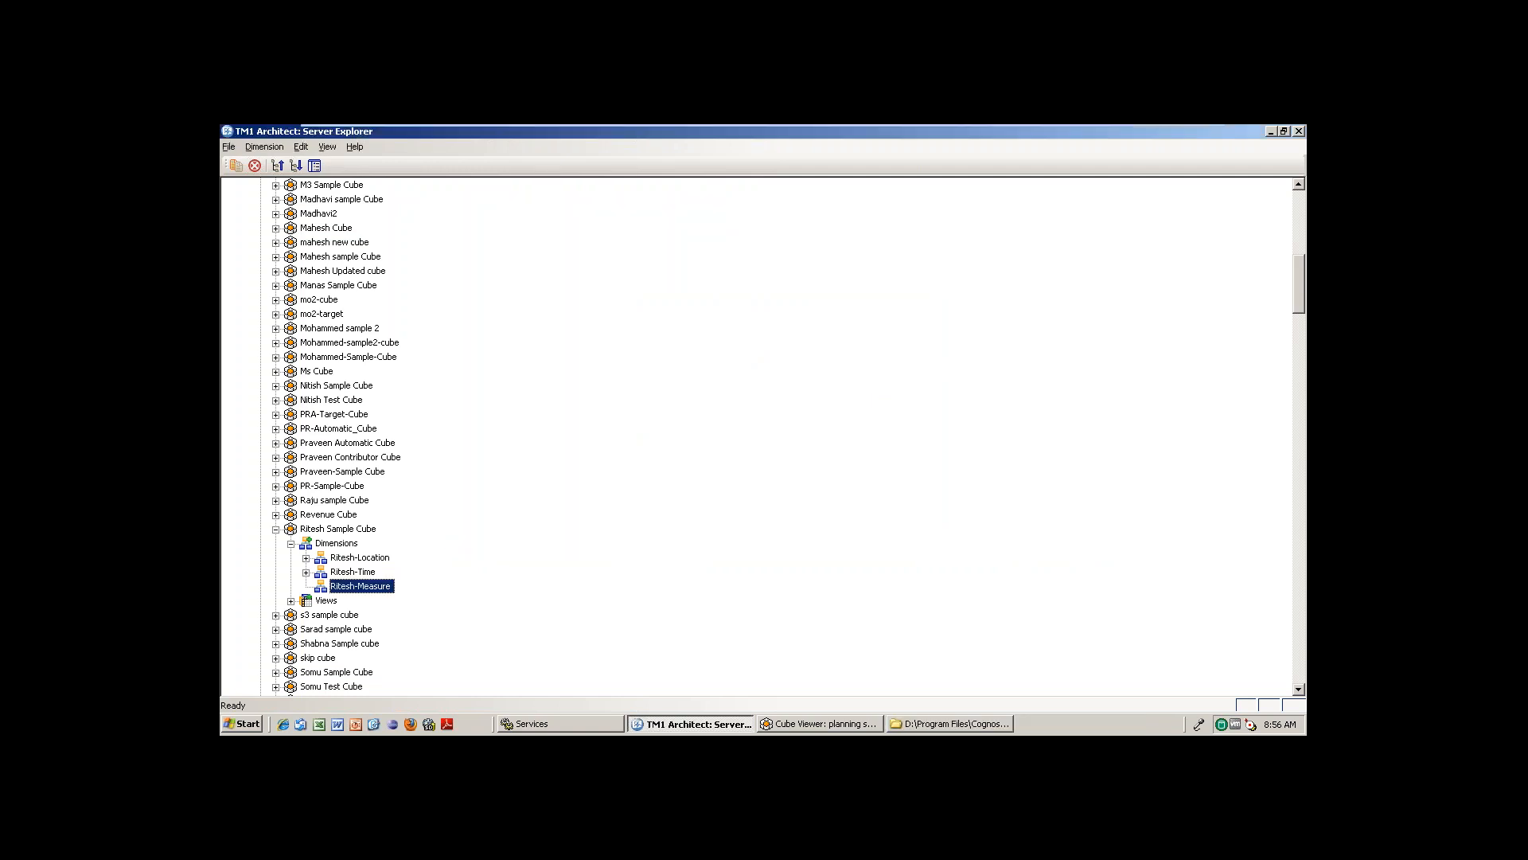
- Display the sample cube in a new recalculated view with 2014 expanded to its months
left_click(347, 531)
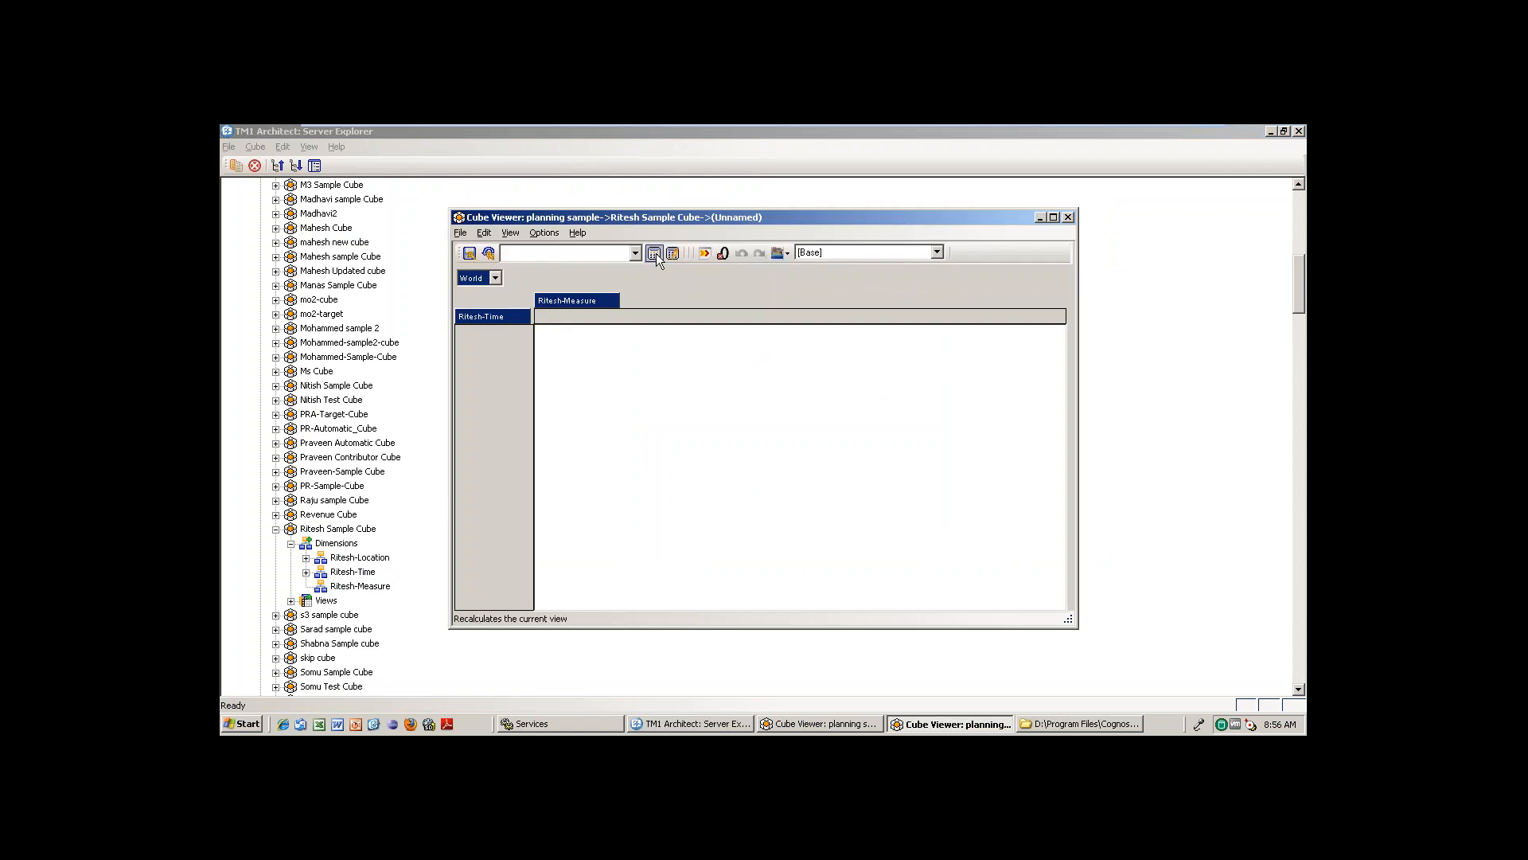
left_click(654, 254)
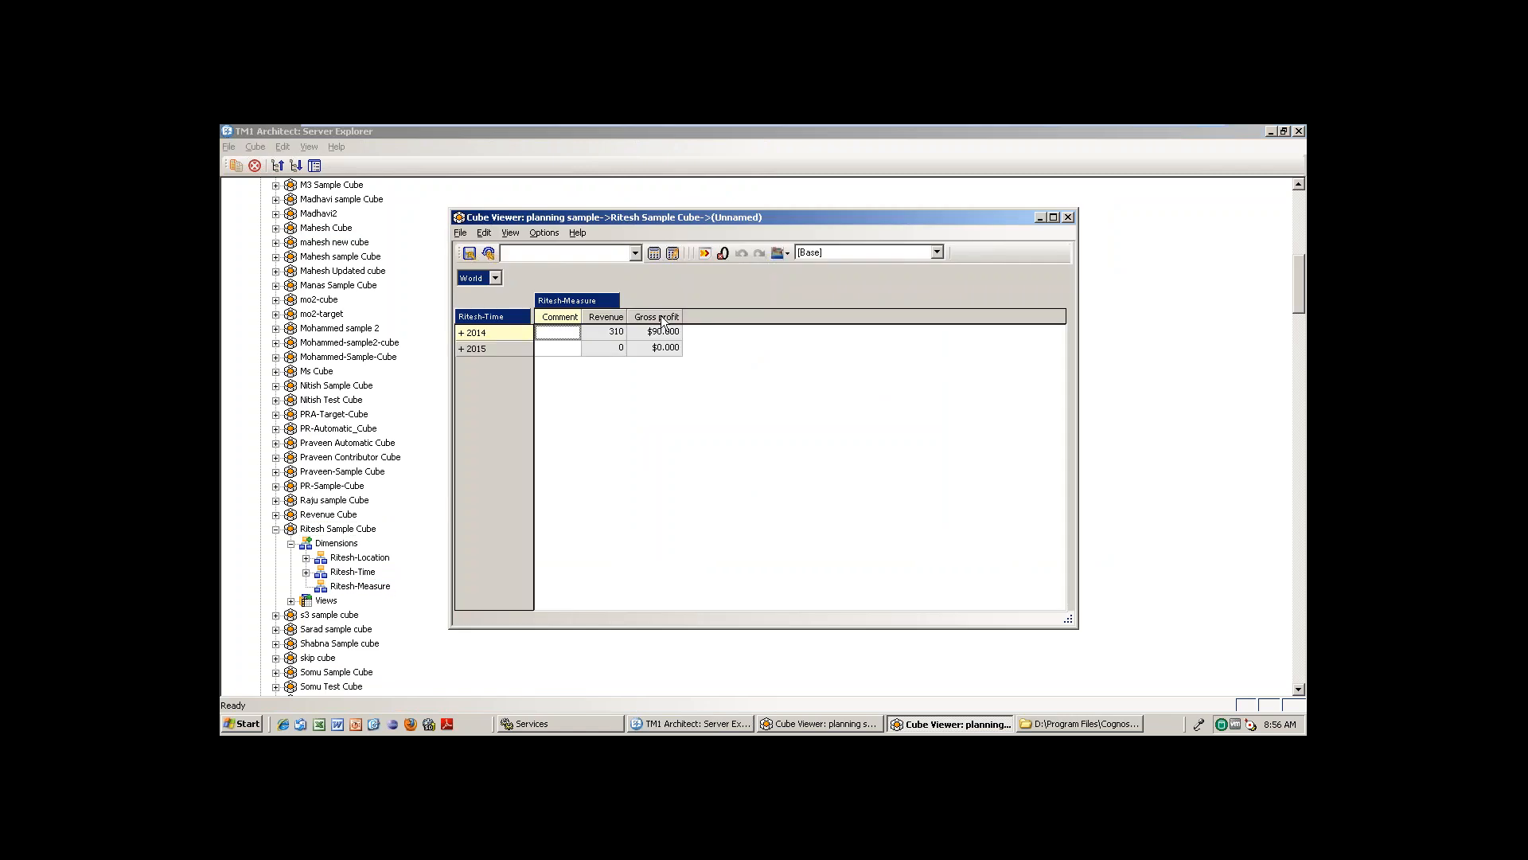
left_click(461, 332)
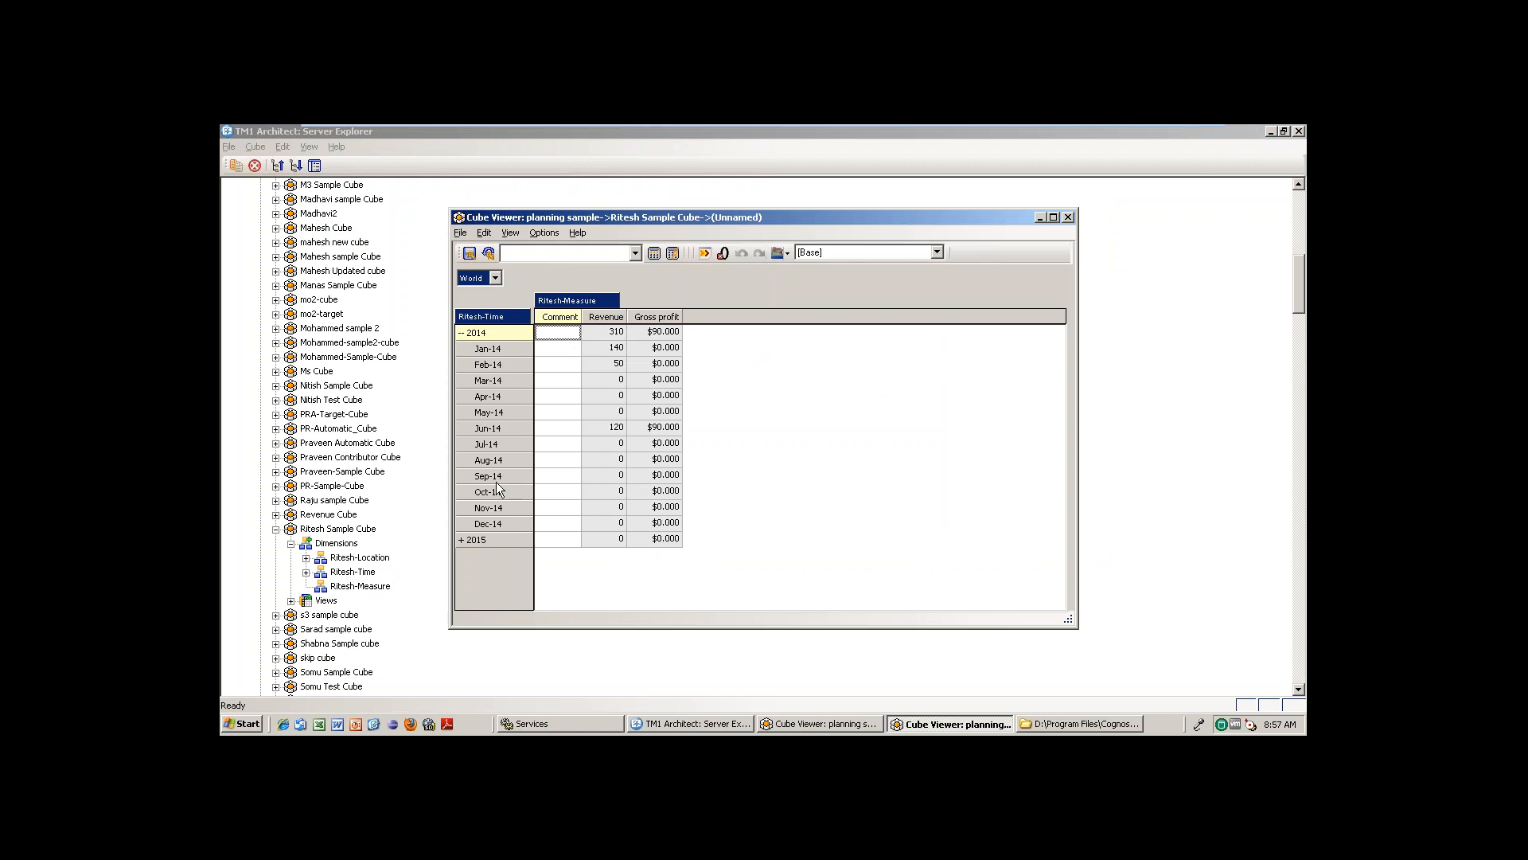
- Set the cube view's Location to AP under India
left_click(497, 277)
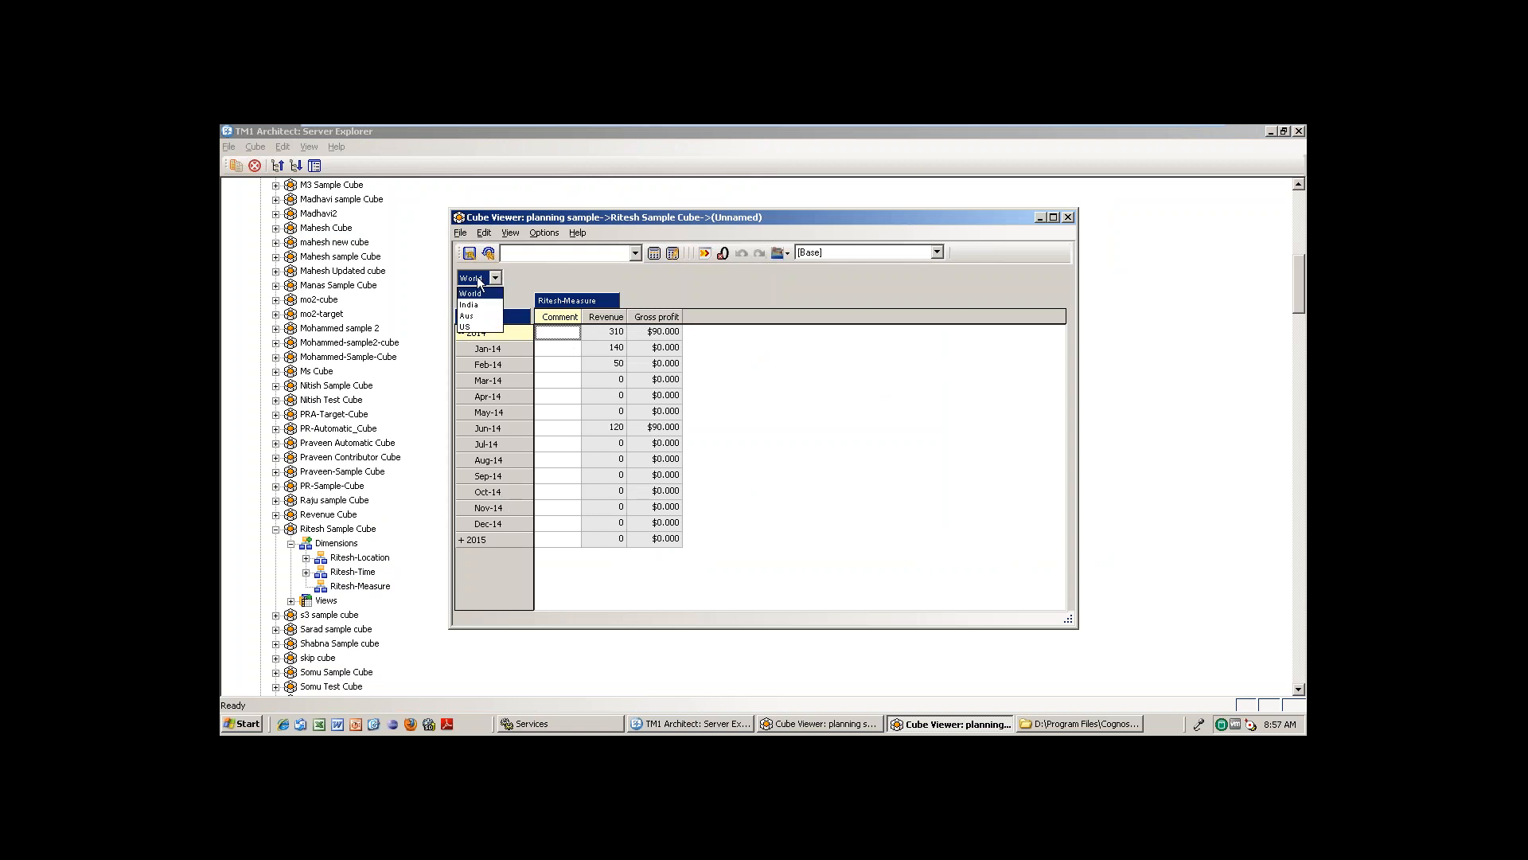
left_click(478, 279)
double_click(472, 278)
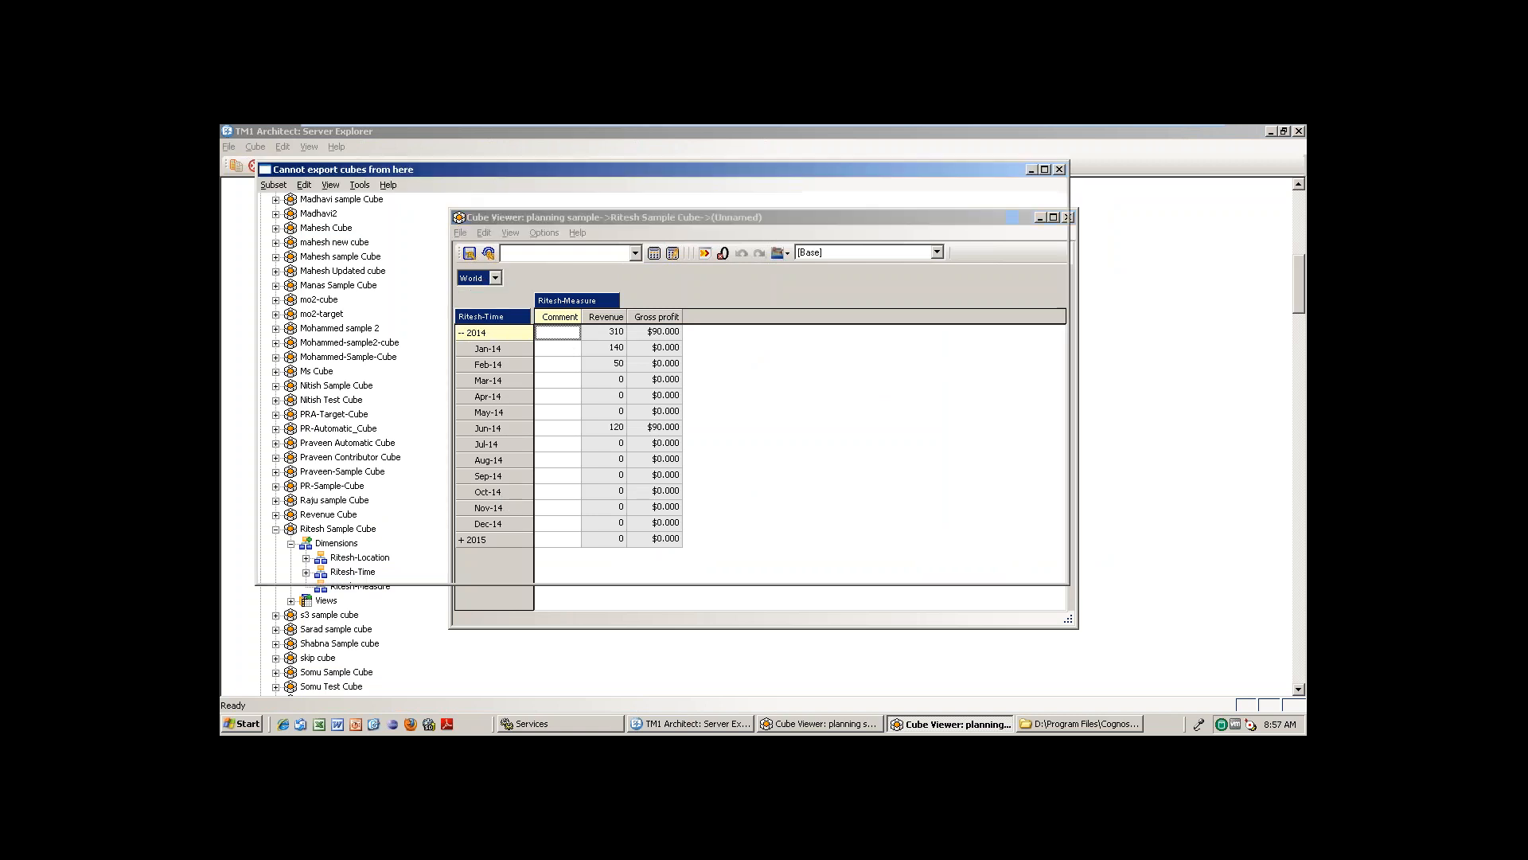
left_click(470, 297)
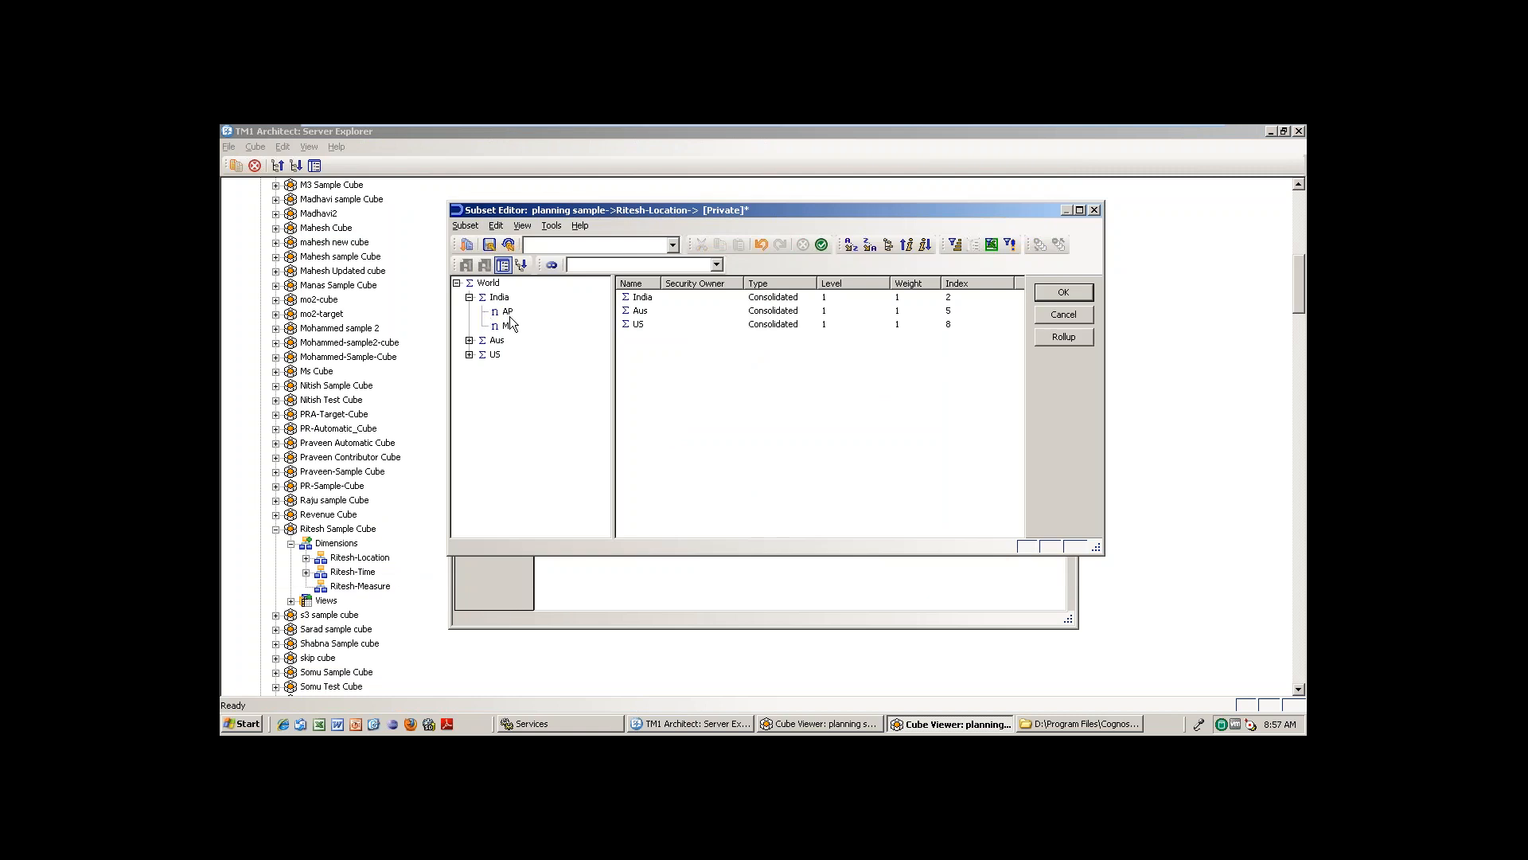
left_click(509, 313)
left_click(1065, 293)
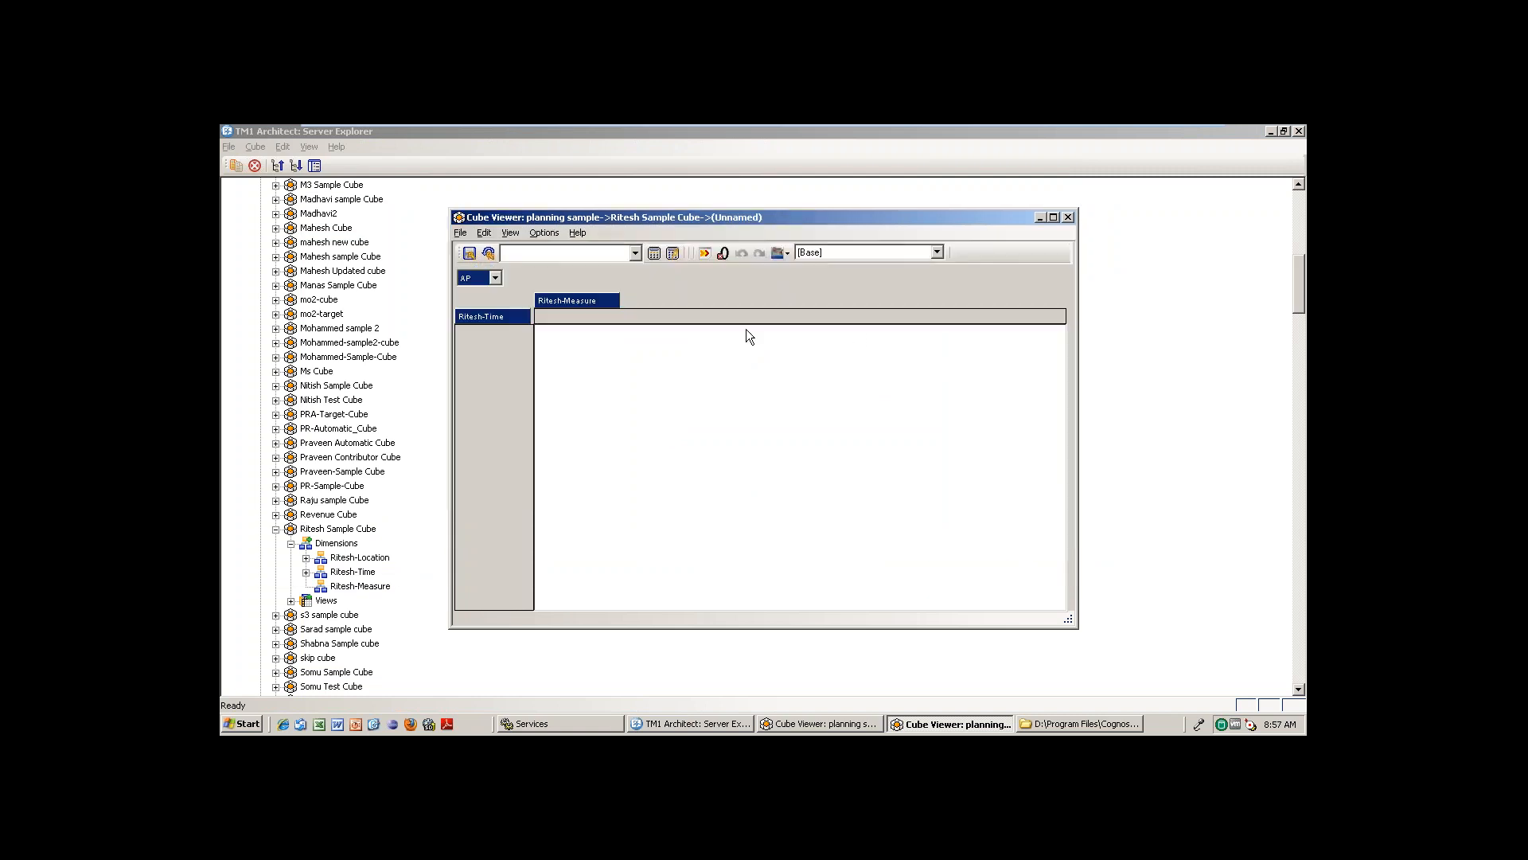
- Recalculate the cube view for the AP location
left_click(655, 253)
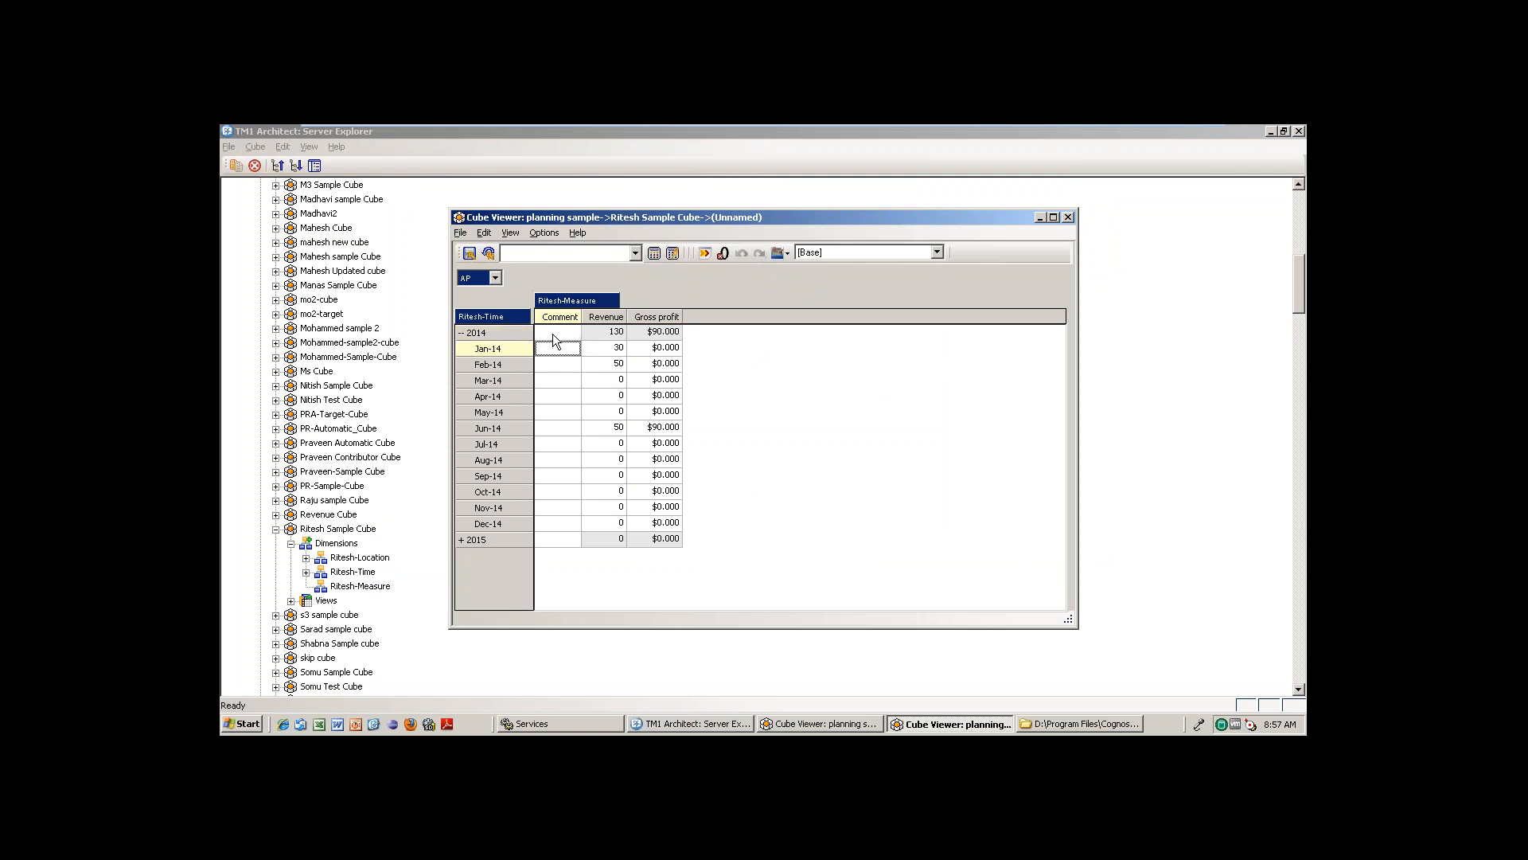
- Try entering the text bkjsdb as the Comment for 2014 and erase it again
type("bkjsd")
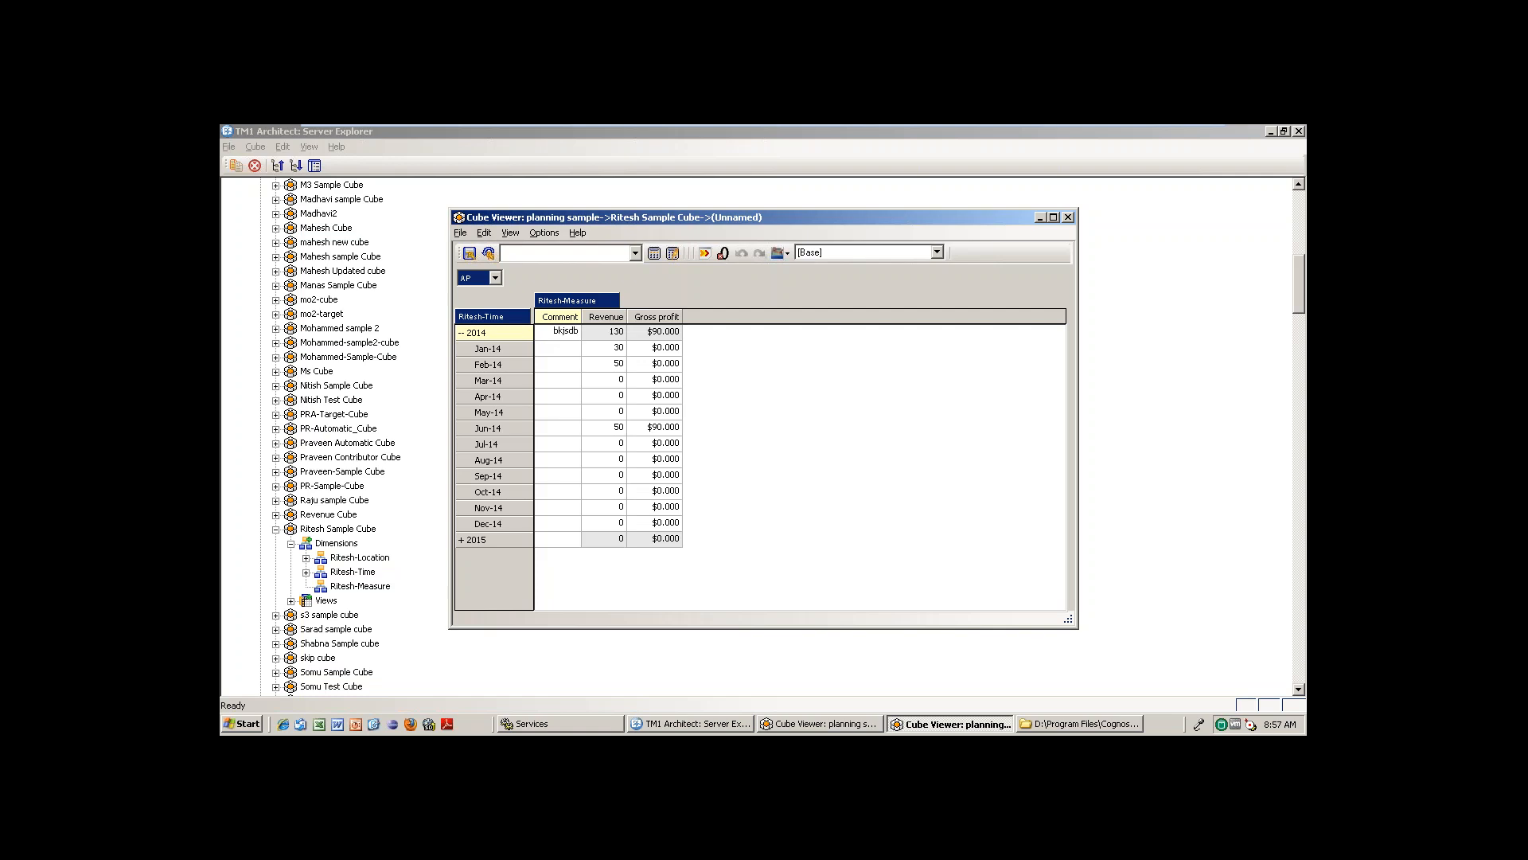
type("b")
key("BackSpace")
key("BackSpace")
key("BackSpace")
key("BackSpace")
key("BackSpace")
left_click(573, 396)
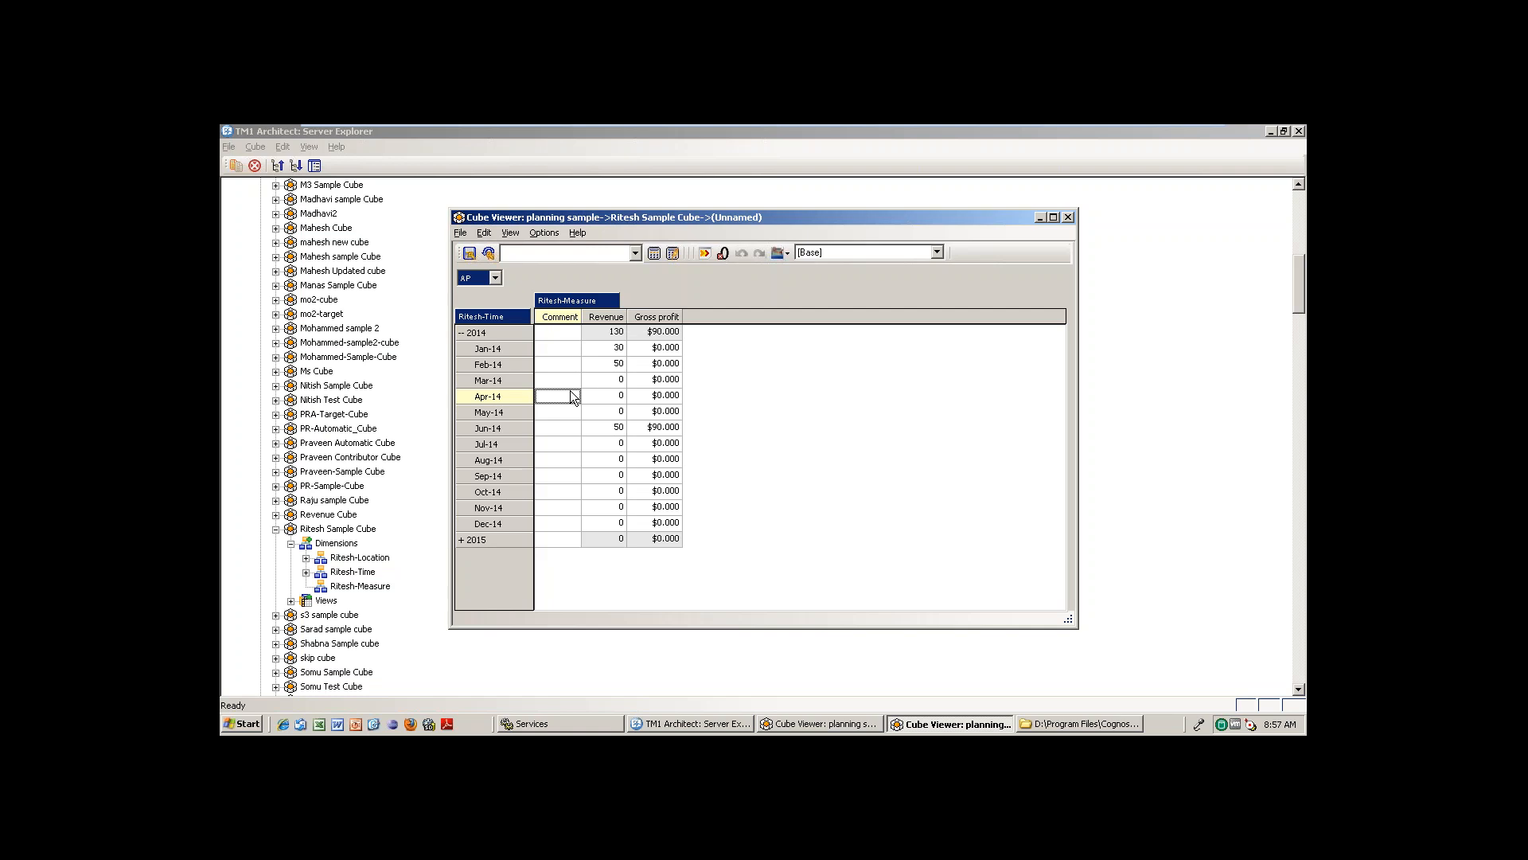
- Enter Yes as the Feb-14 Comment and clear the cell again
left_click(562, 365)
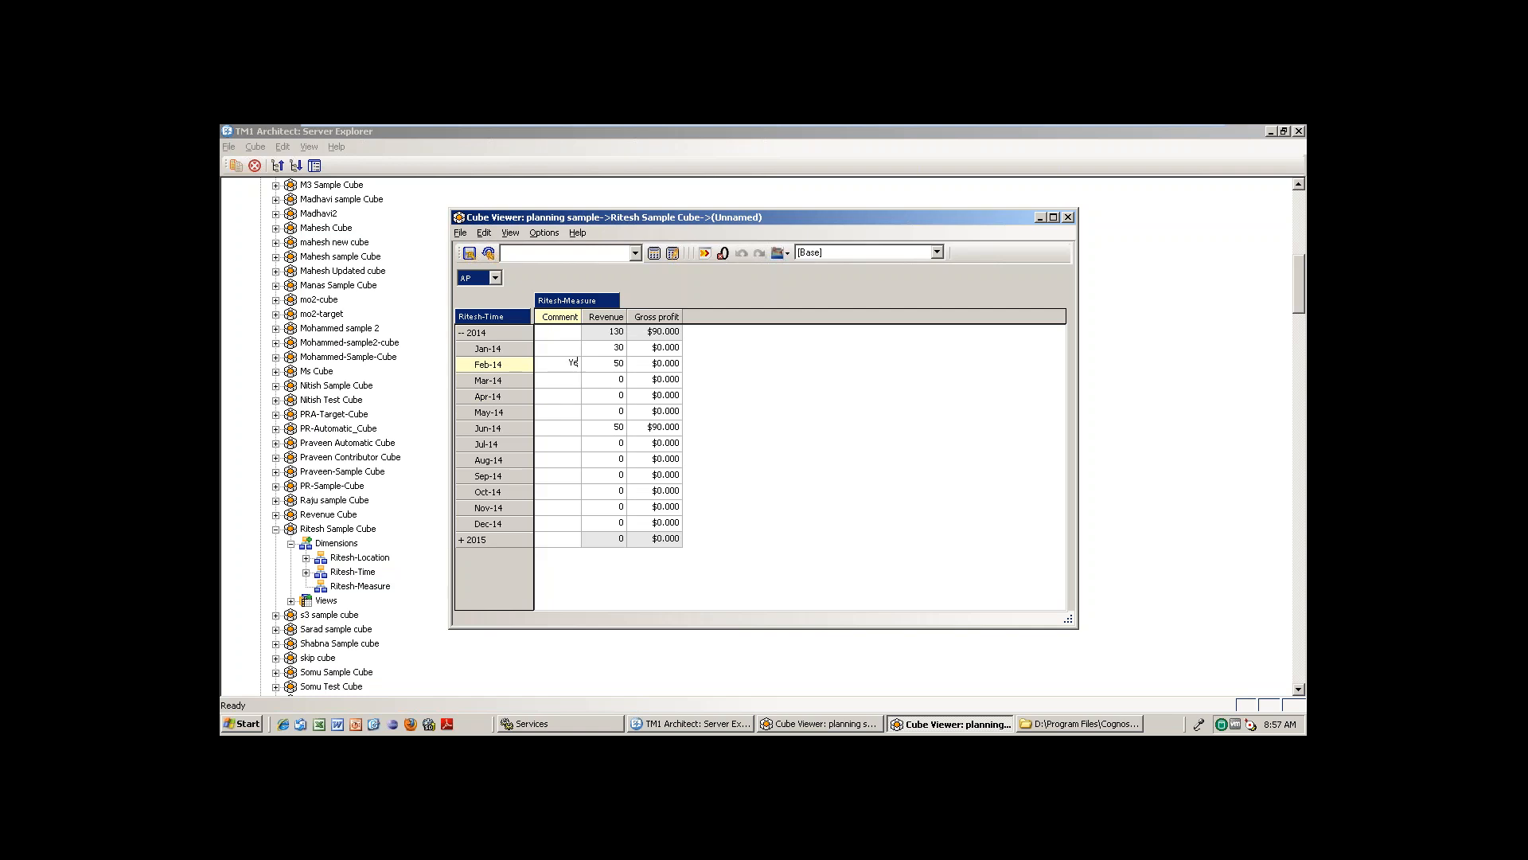
left_click(564, 414)
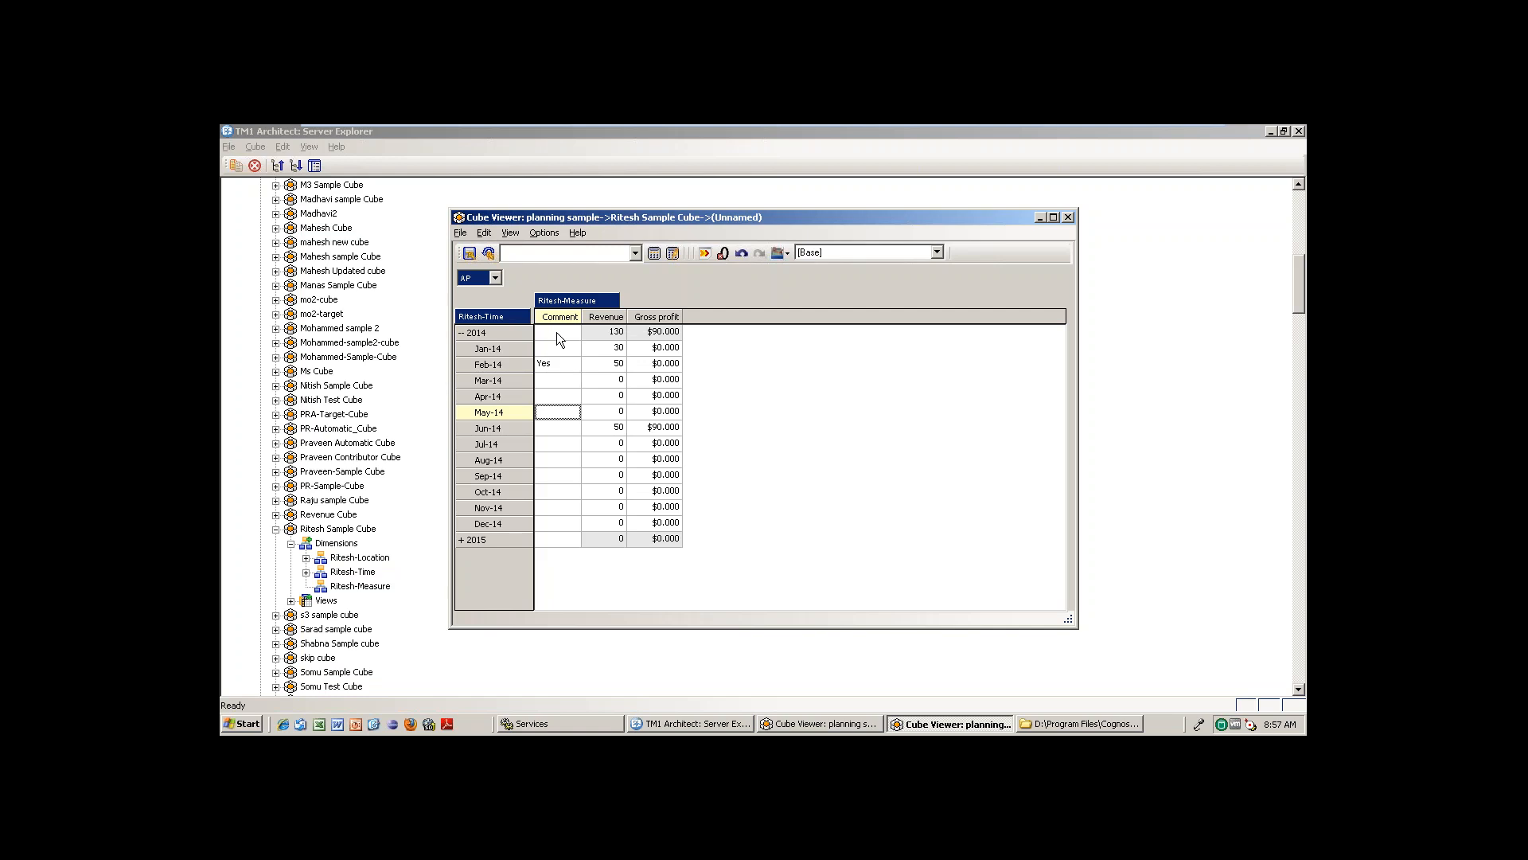
left_click(557, 365)
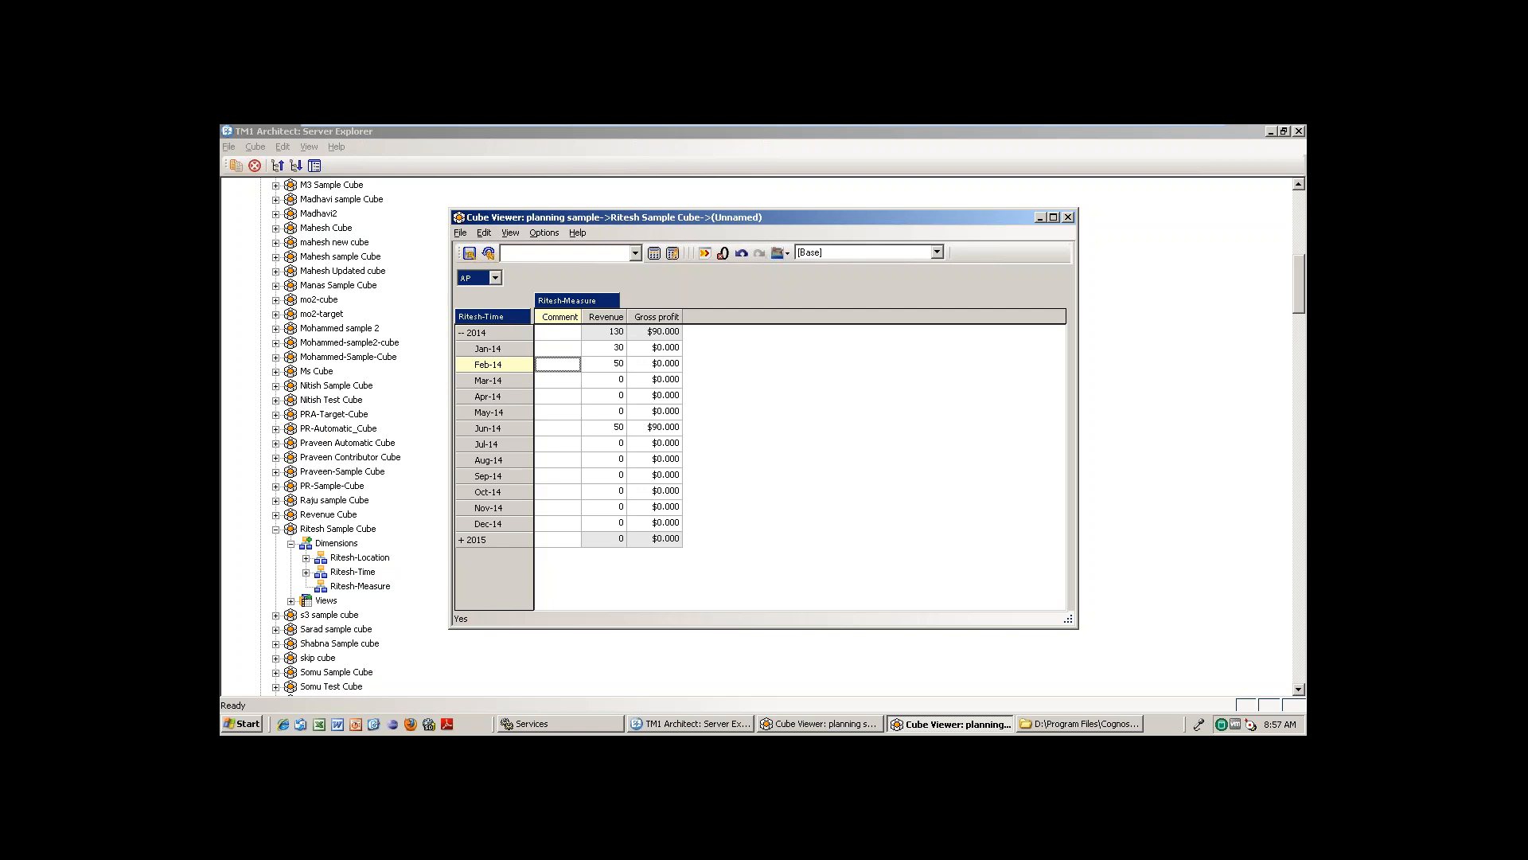
- Try entering a text value as the Feb-14 Revenue and dismiss the message
left_click(620, 365)
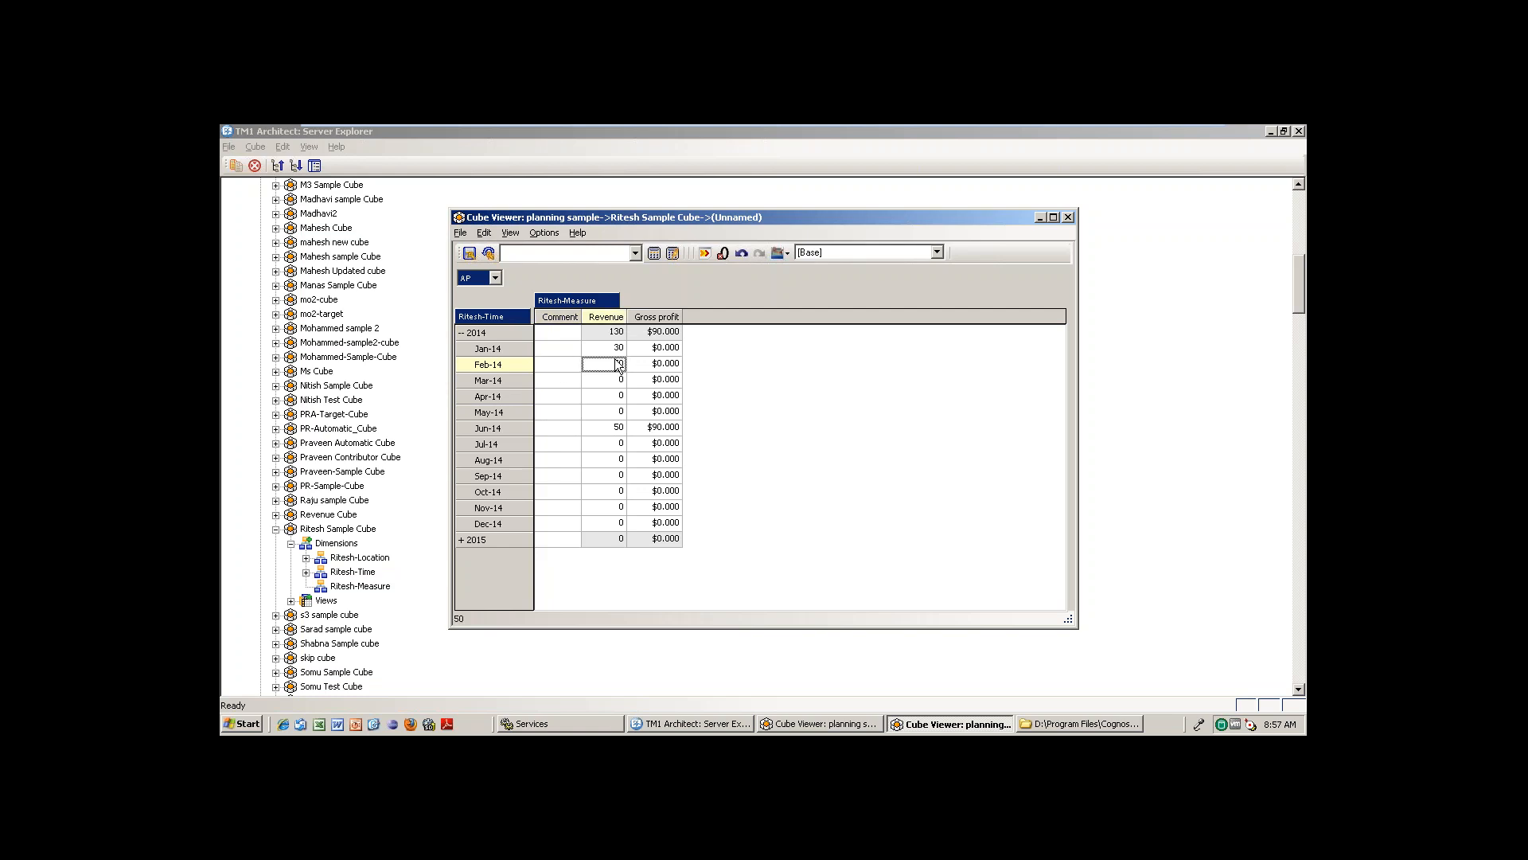
type("hari")
key("Return")
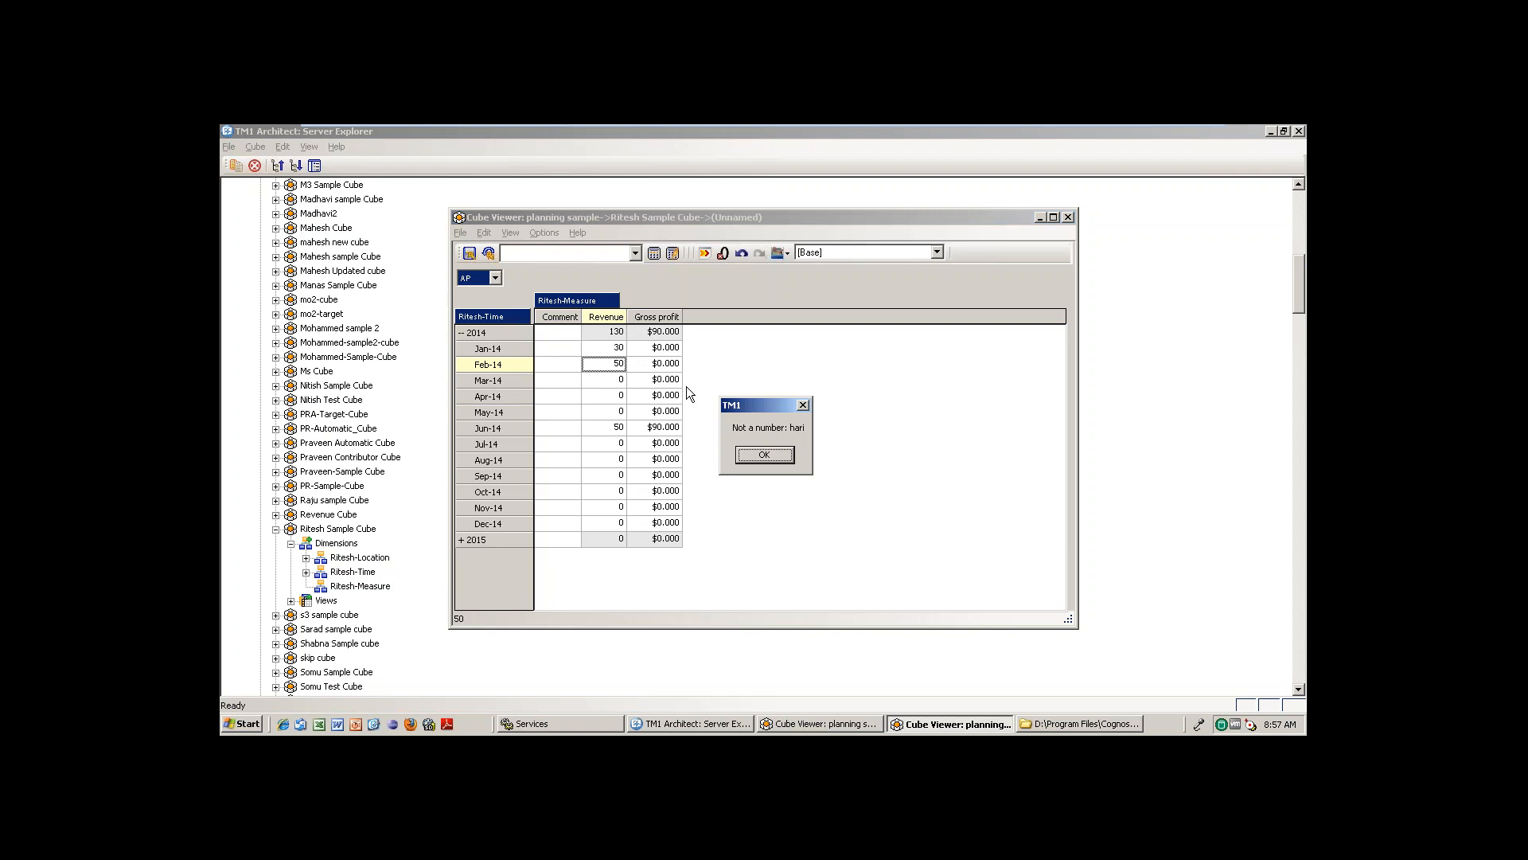
key("Return")
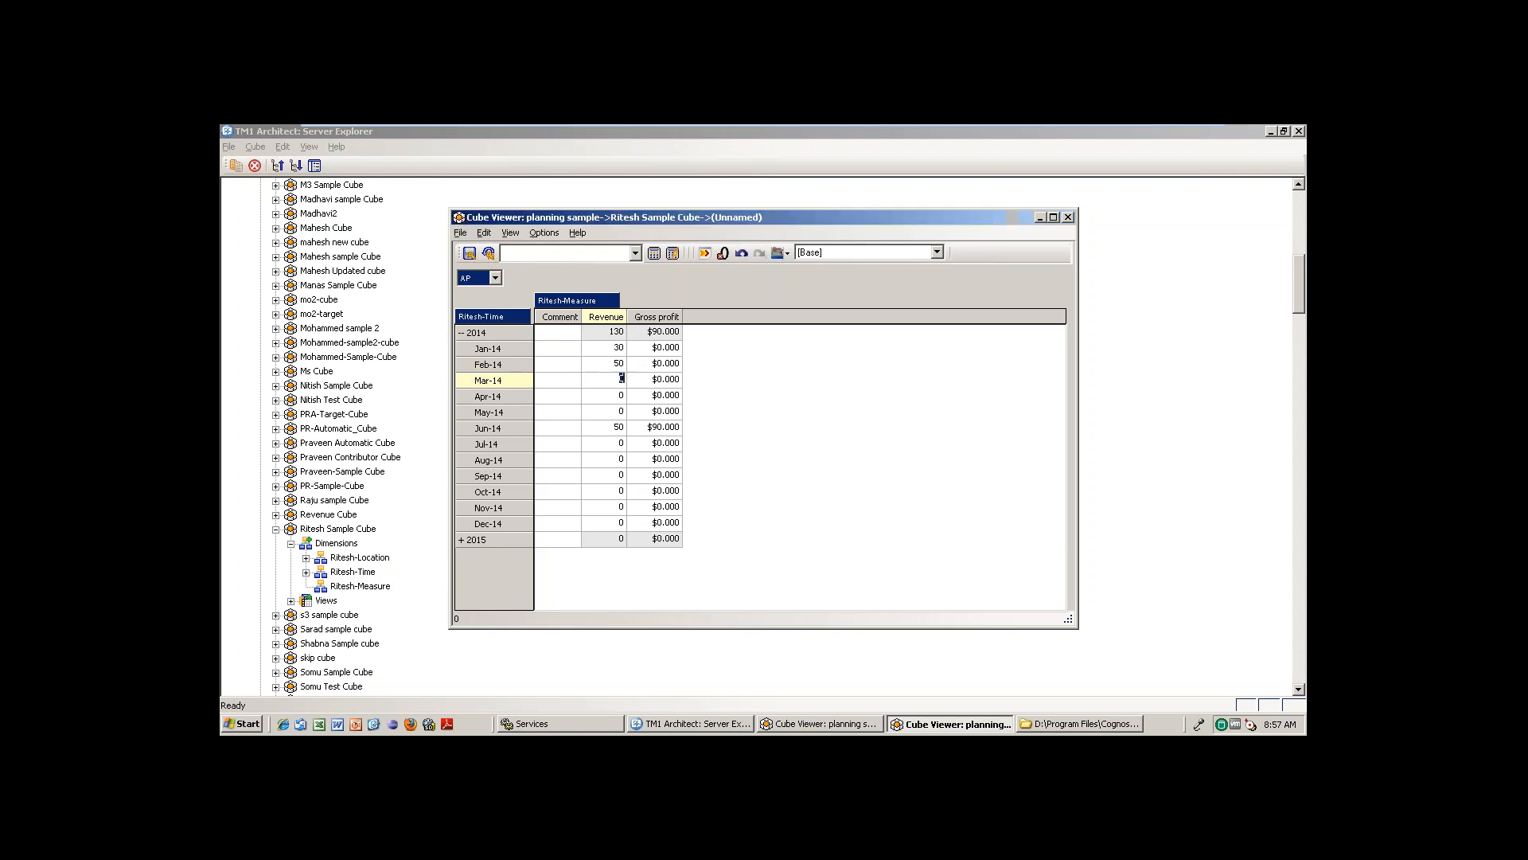
- Enter the same text value as the Apr-14 Comment and delete it from the cell
left_click(562, 399)
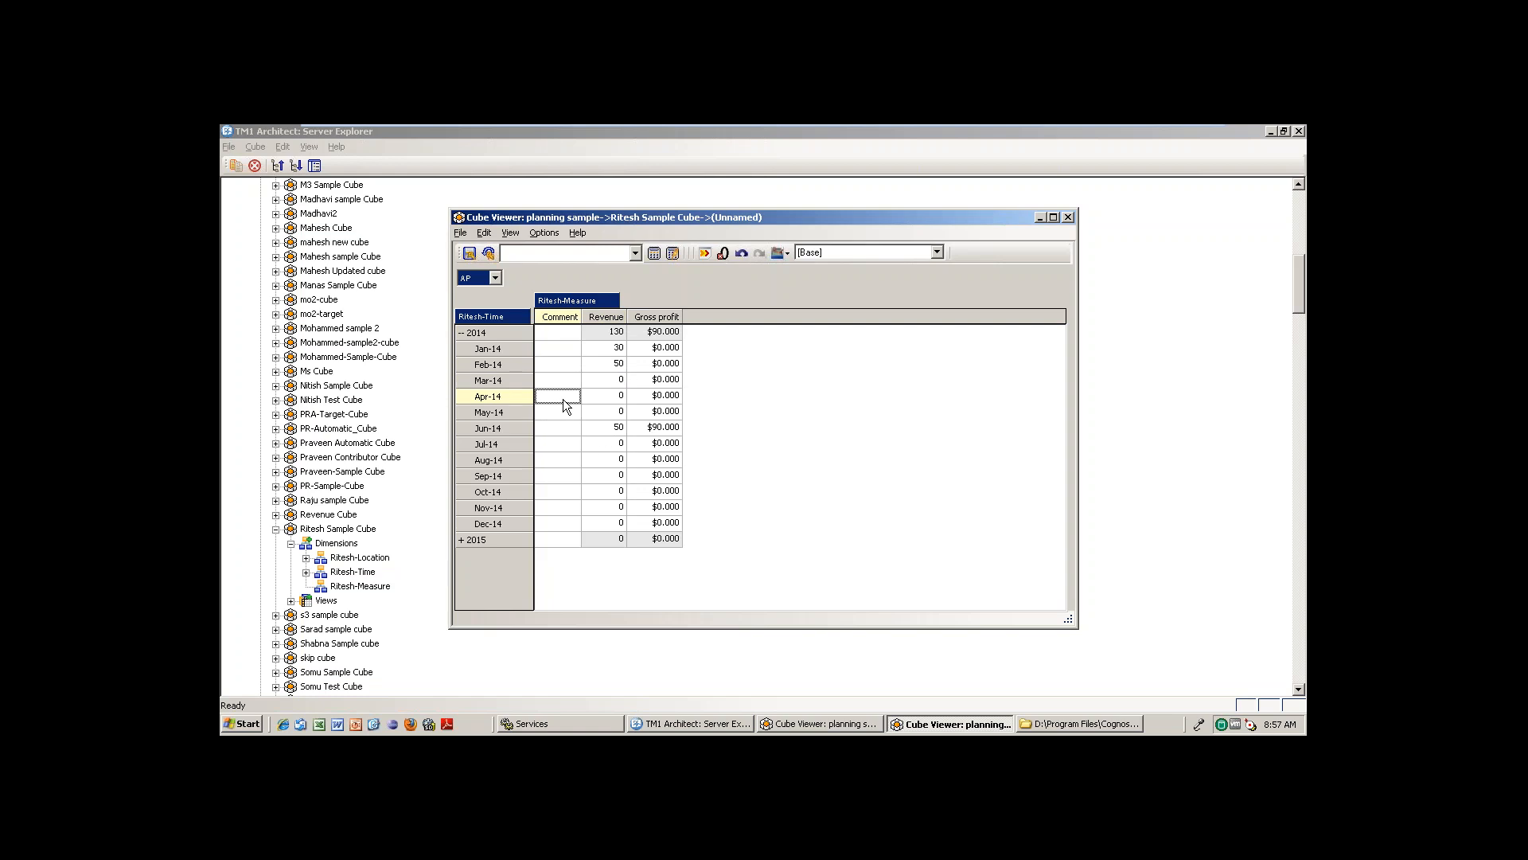
type("hari")
key("Tab")
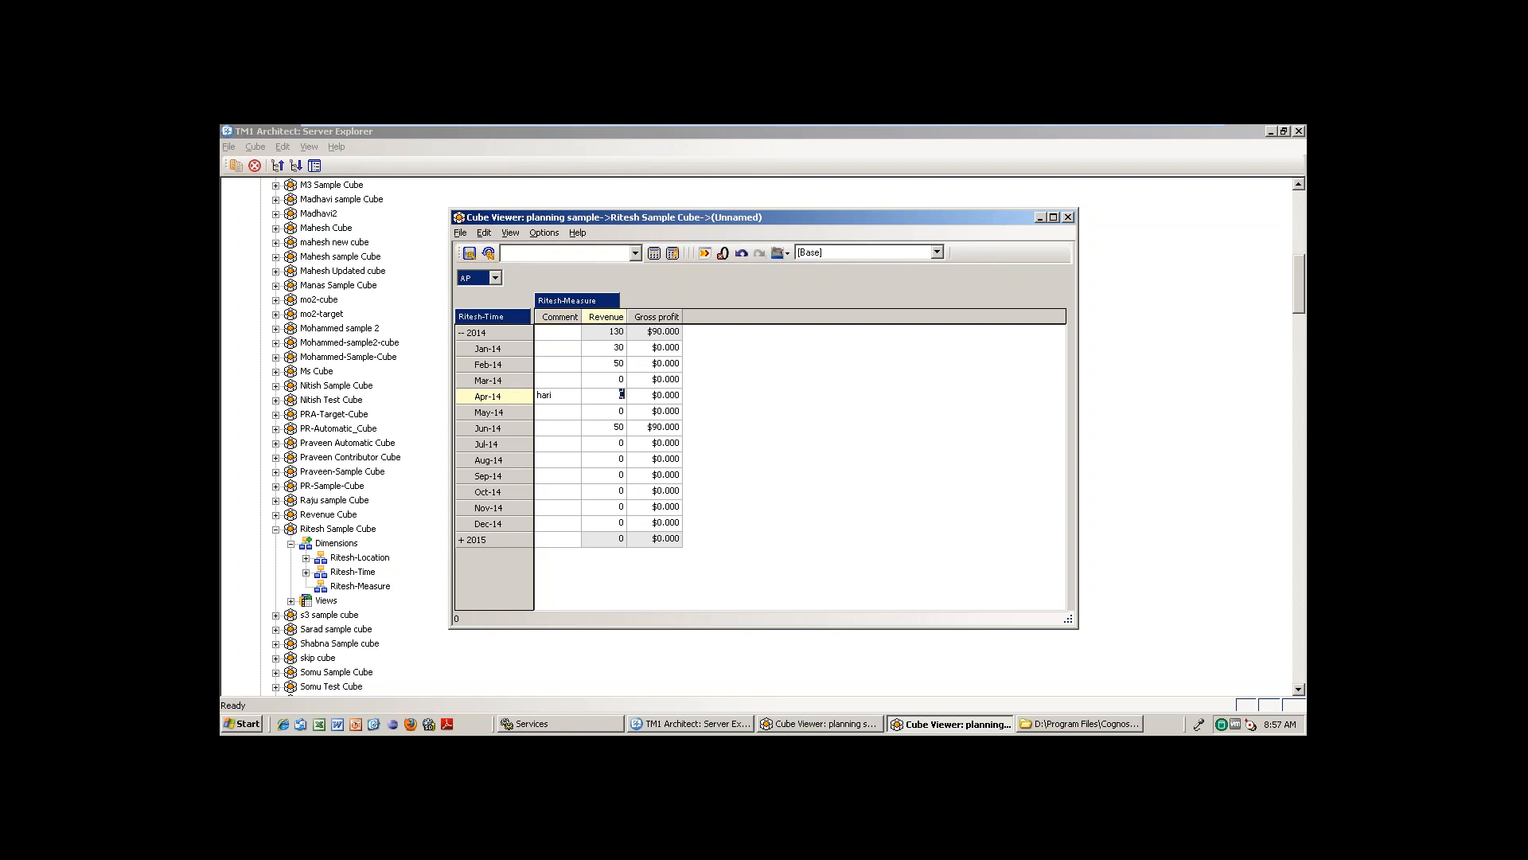
left_click(558, 395)
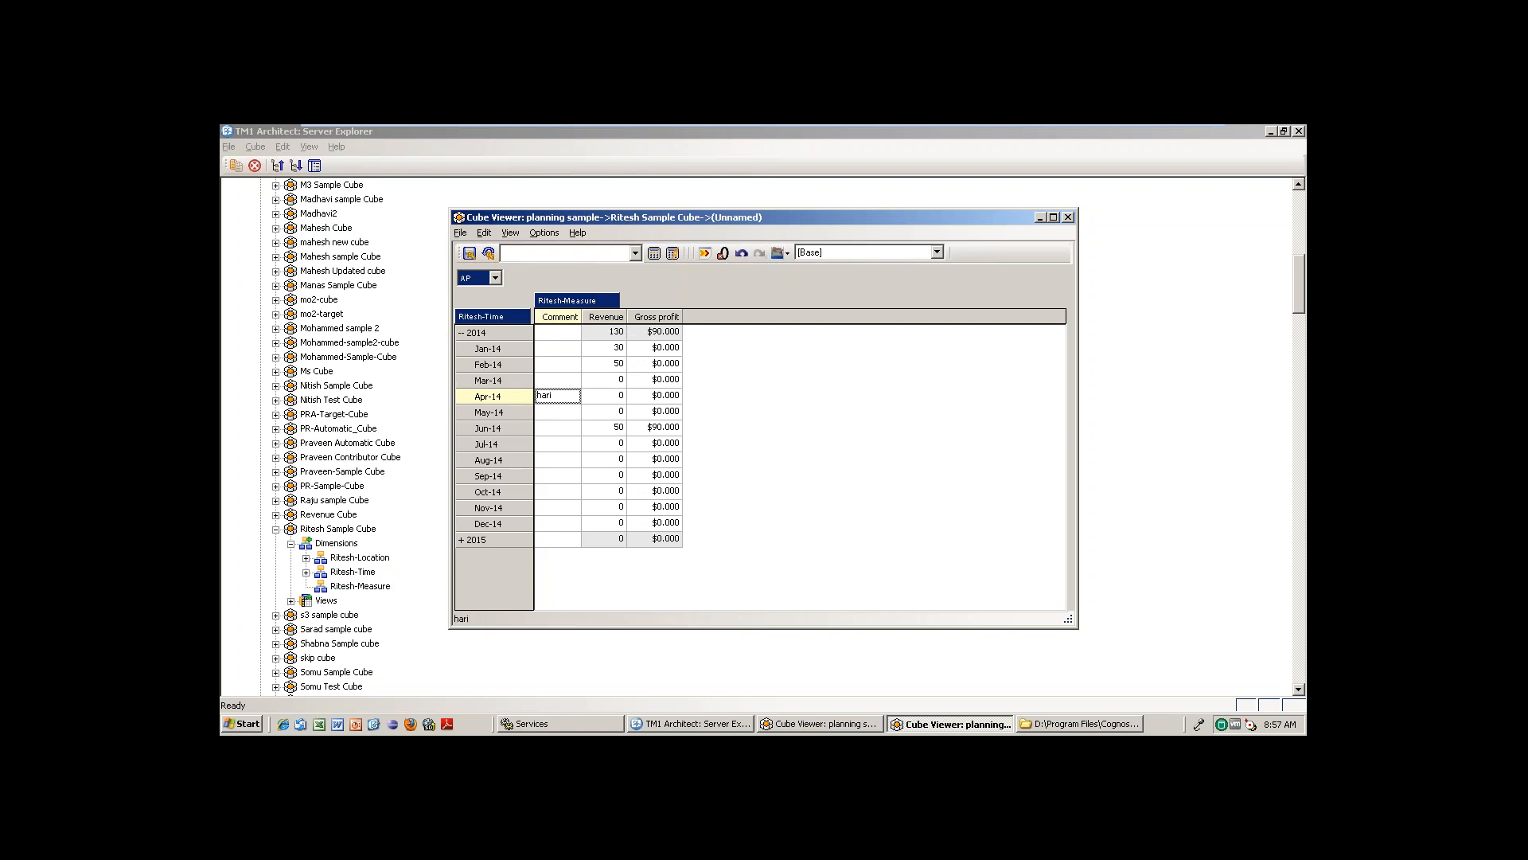
key("Delete")
- Set the Jan-14 Gross profit to 60 and recalculate the view
left_click(562, 355)
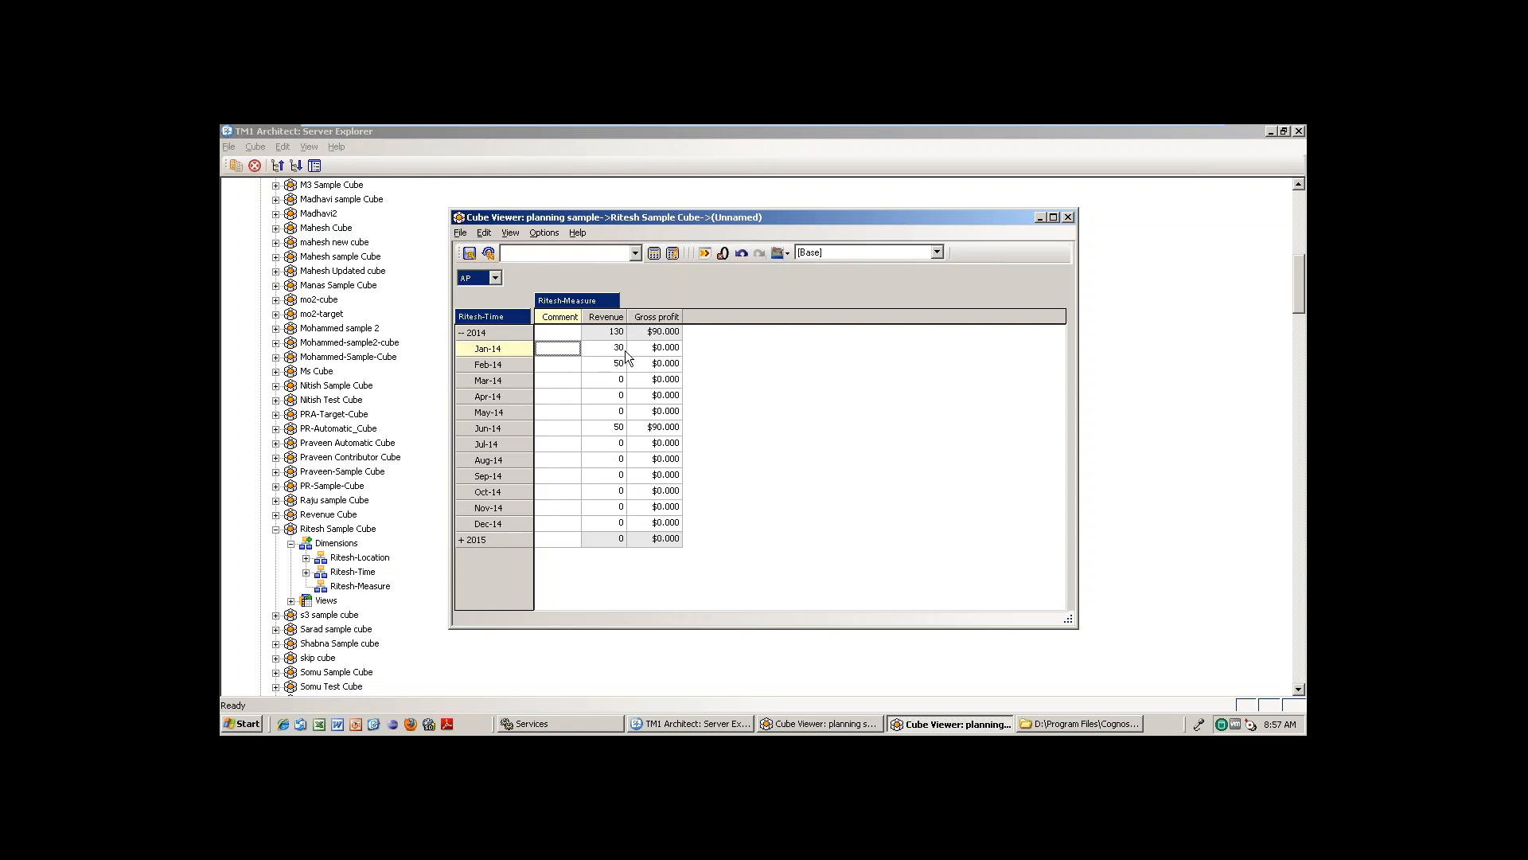
left_click(666, 349)
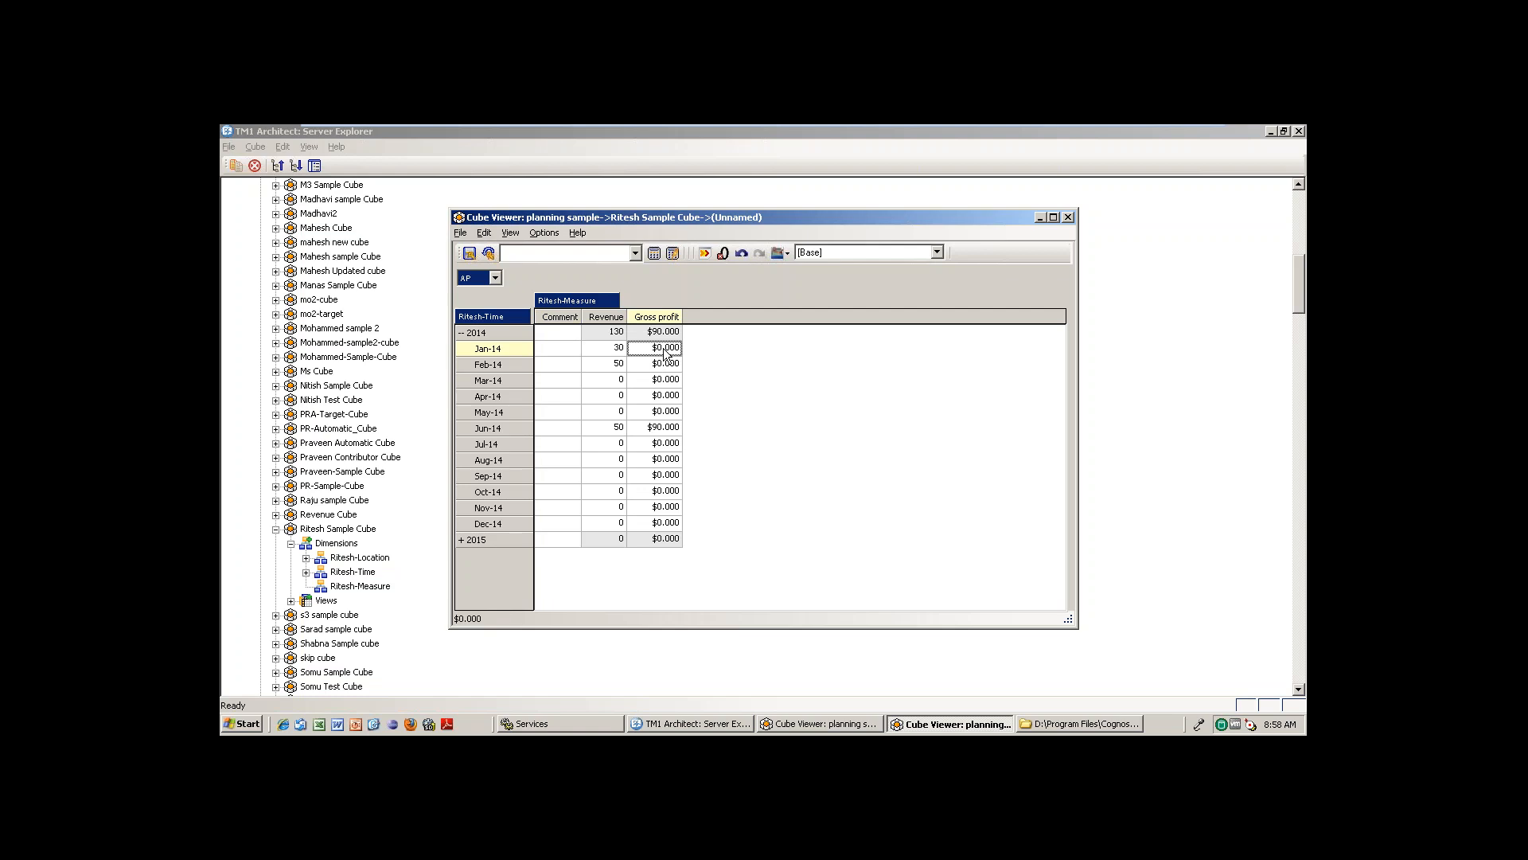
type("60")
left_click(578, 362)
left_click(656, 254)
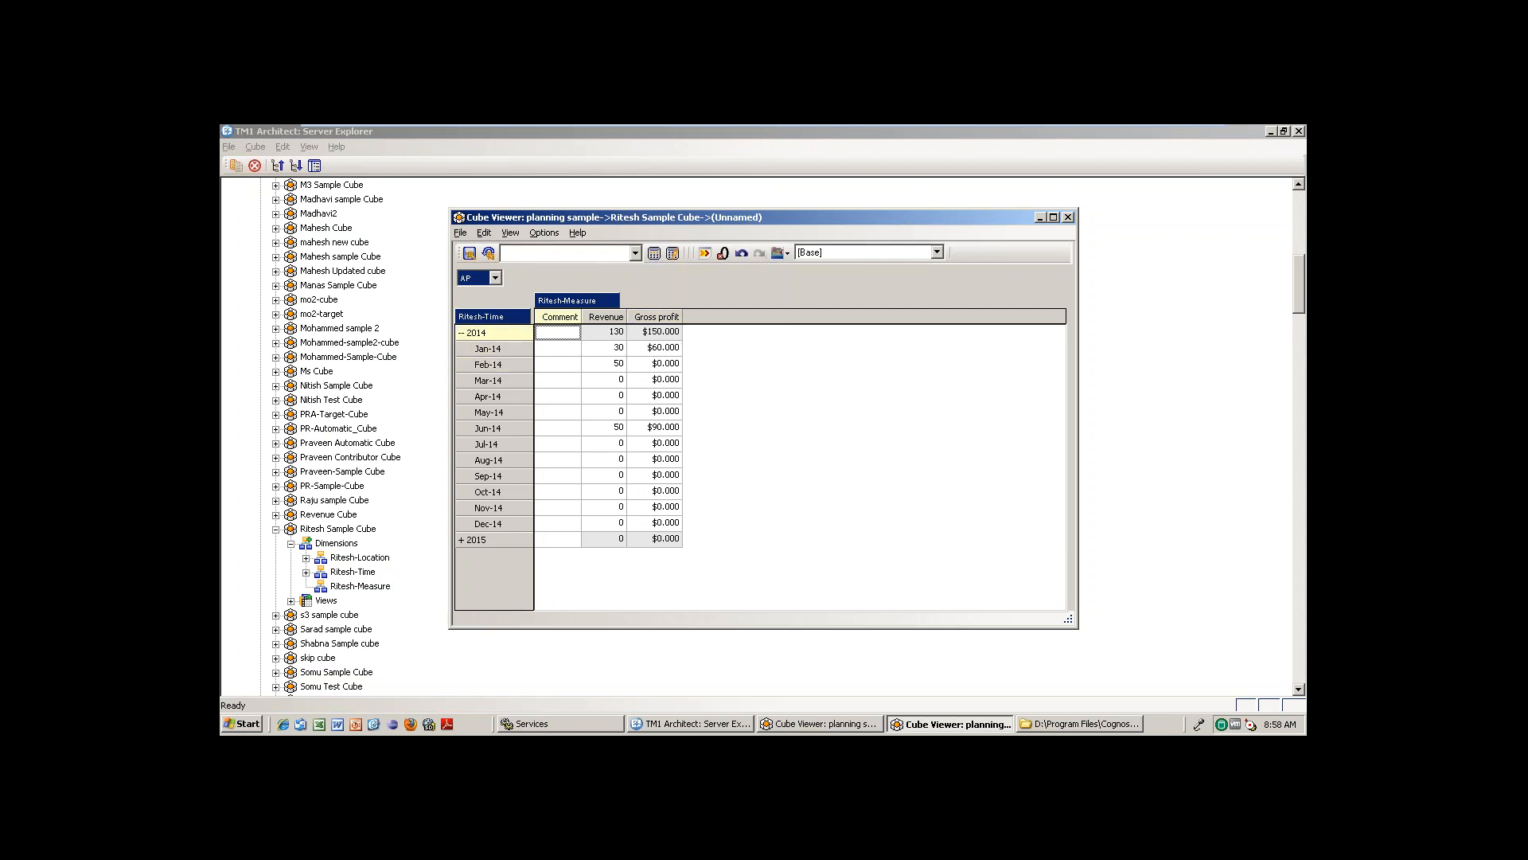
- Enter the comments Approve for Jan-14, Reject for Mar-14 and Aprove for Jun-14
left_click(546, 351)
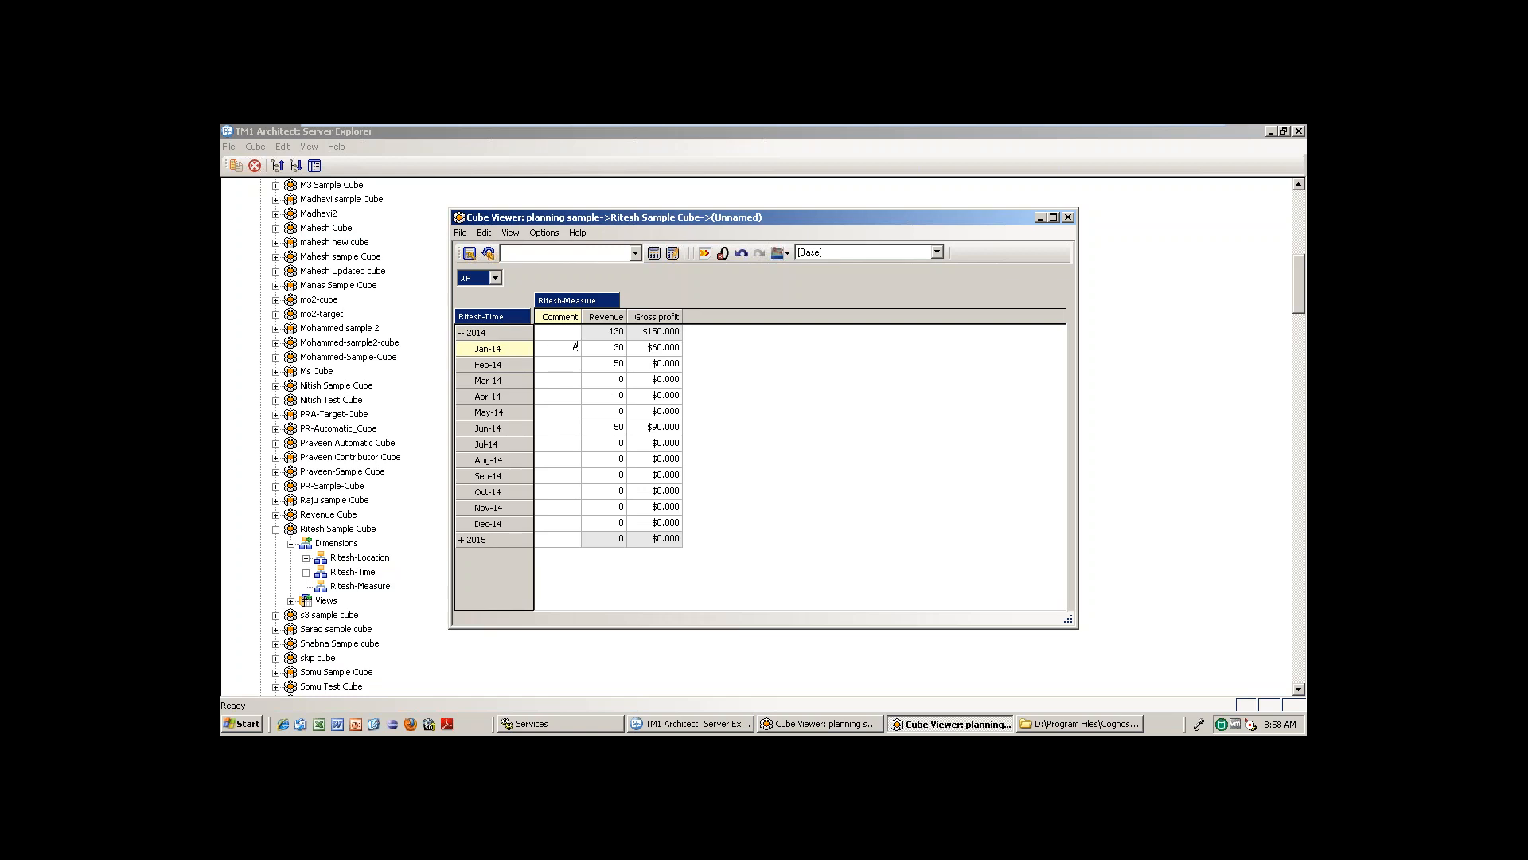
type("Approve")
left_click(569, 382)
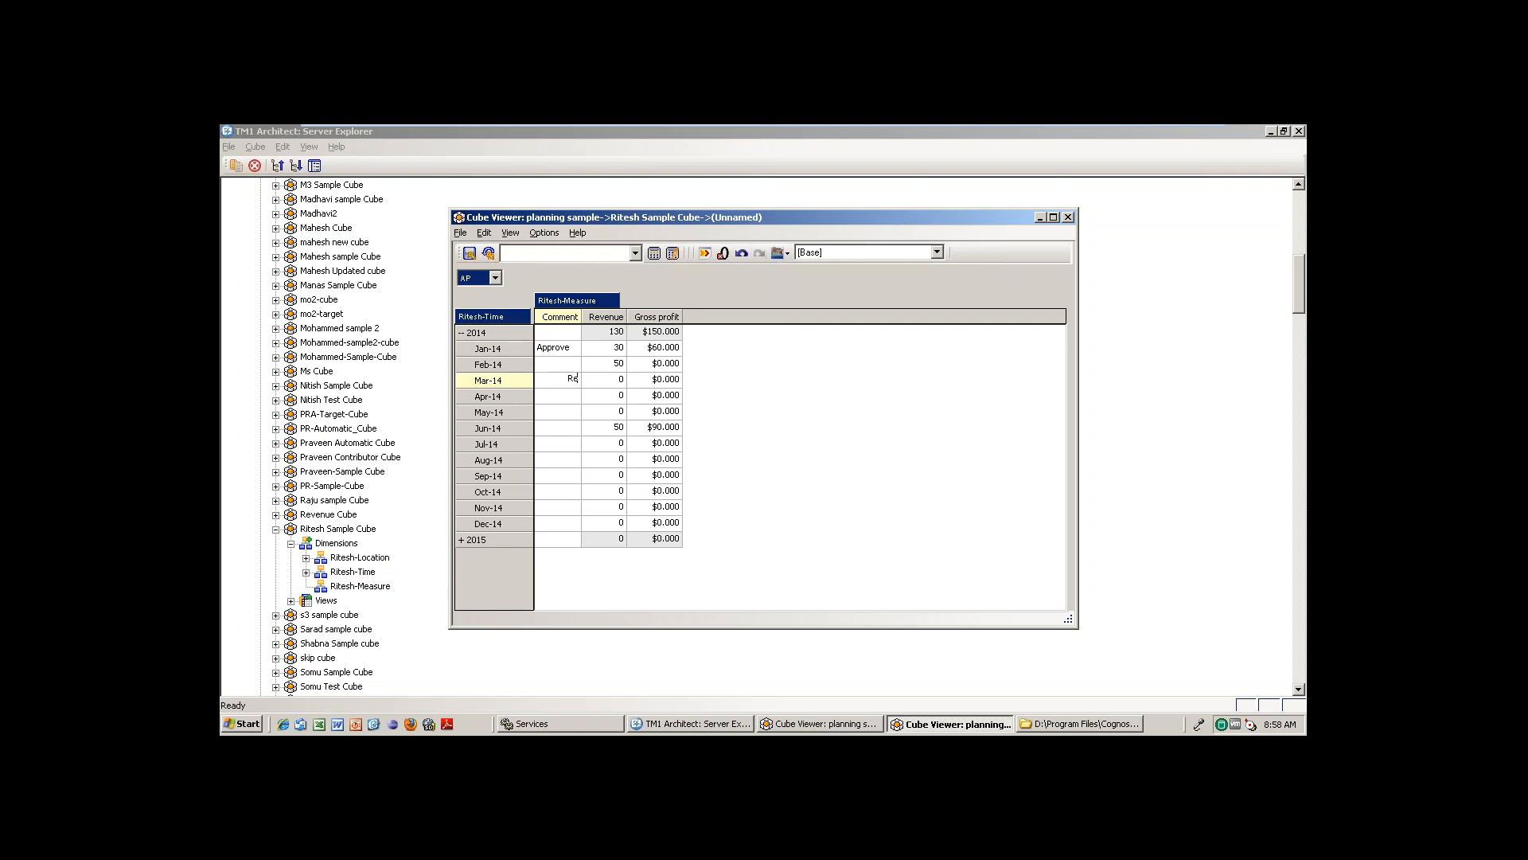
type("Reject")
left_click(549, 426)
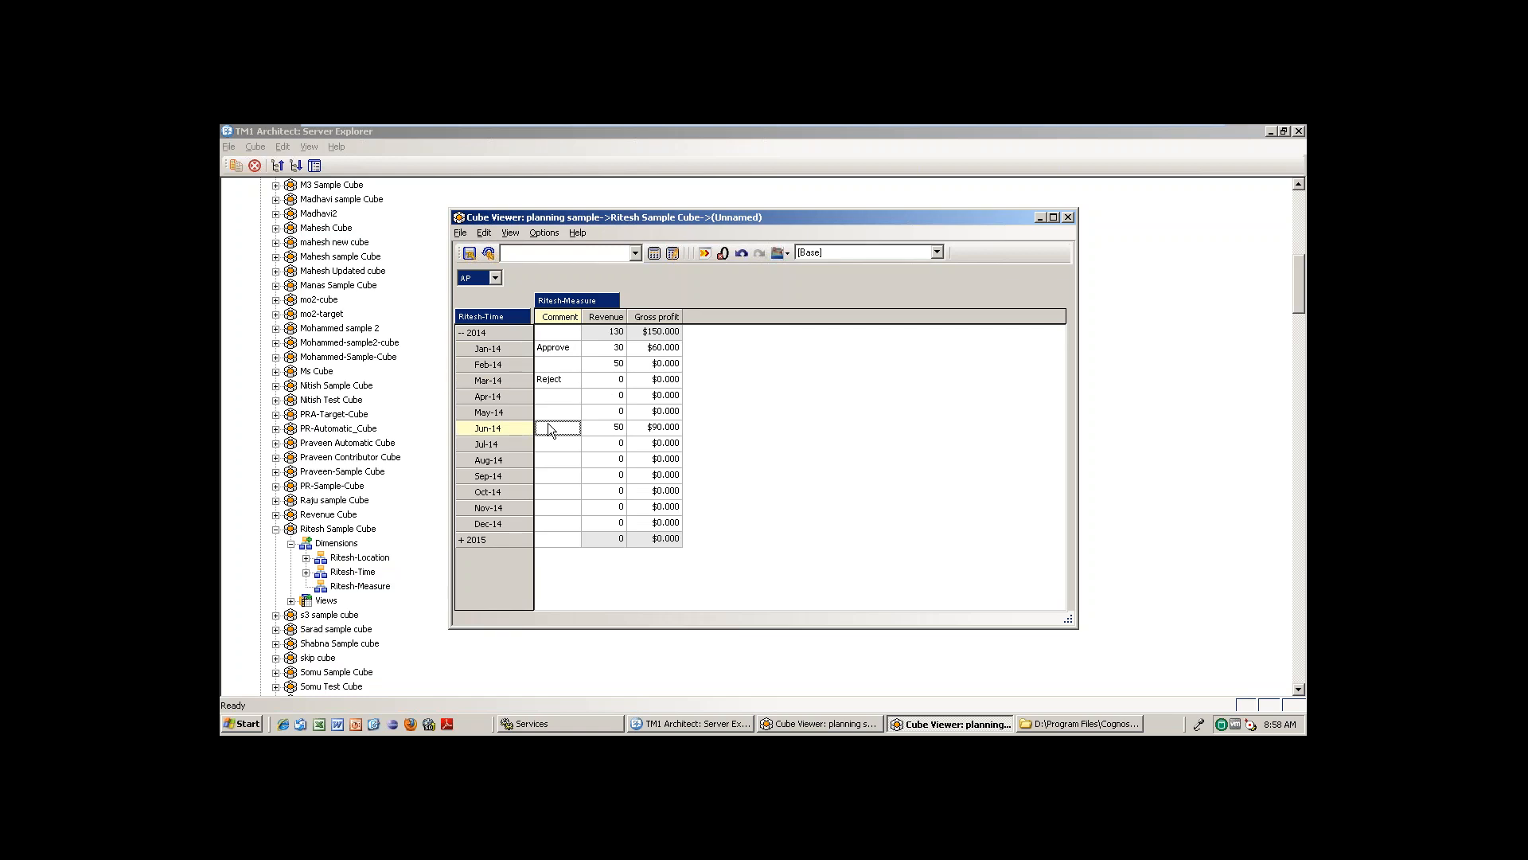
type("Aprove")
left_click(560, 459)
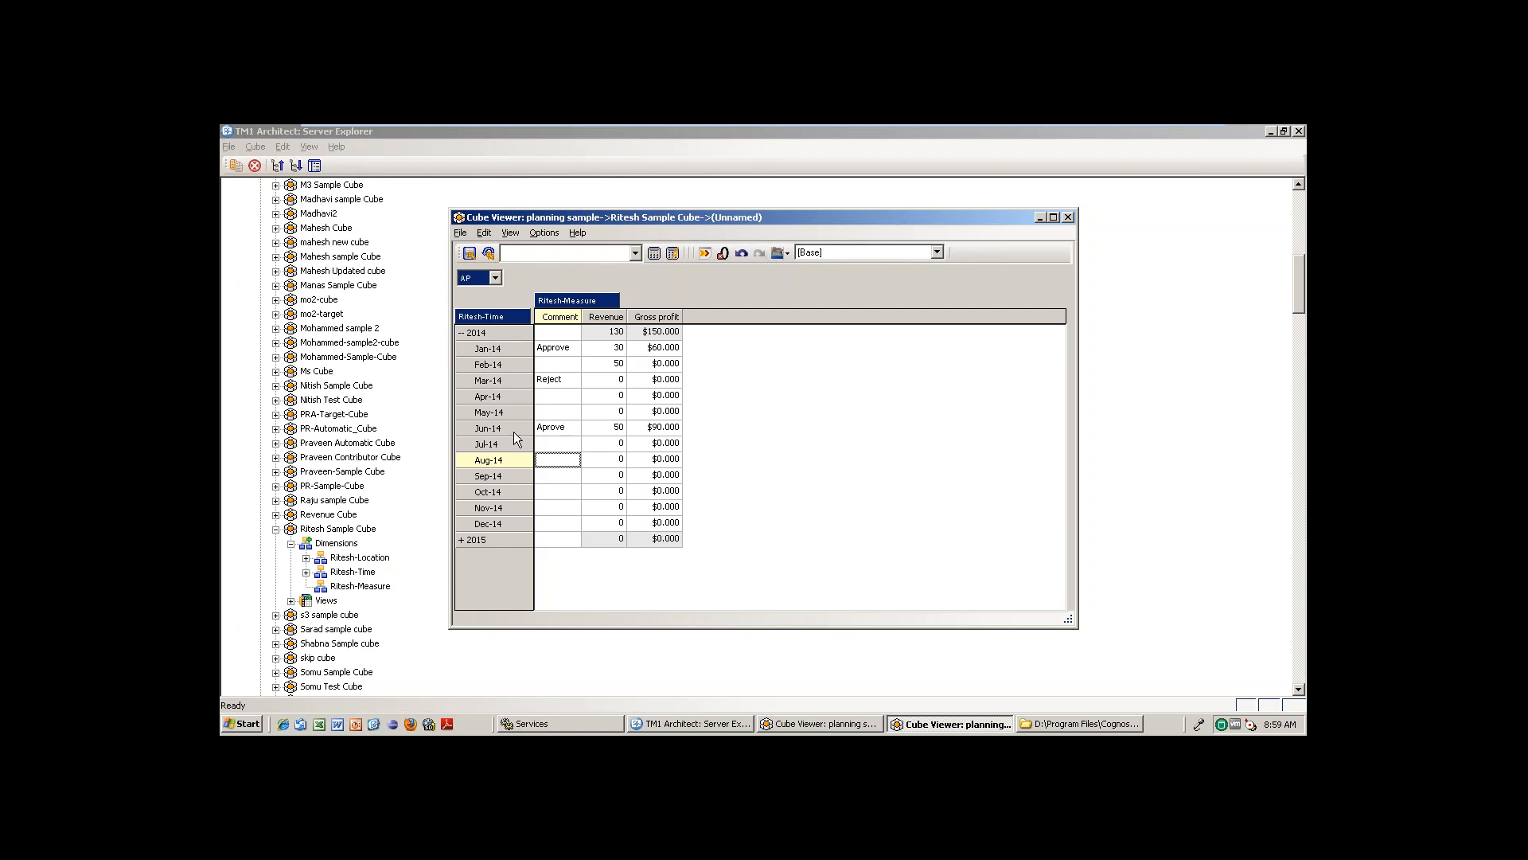
left_click(560, 431)
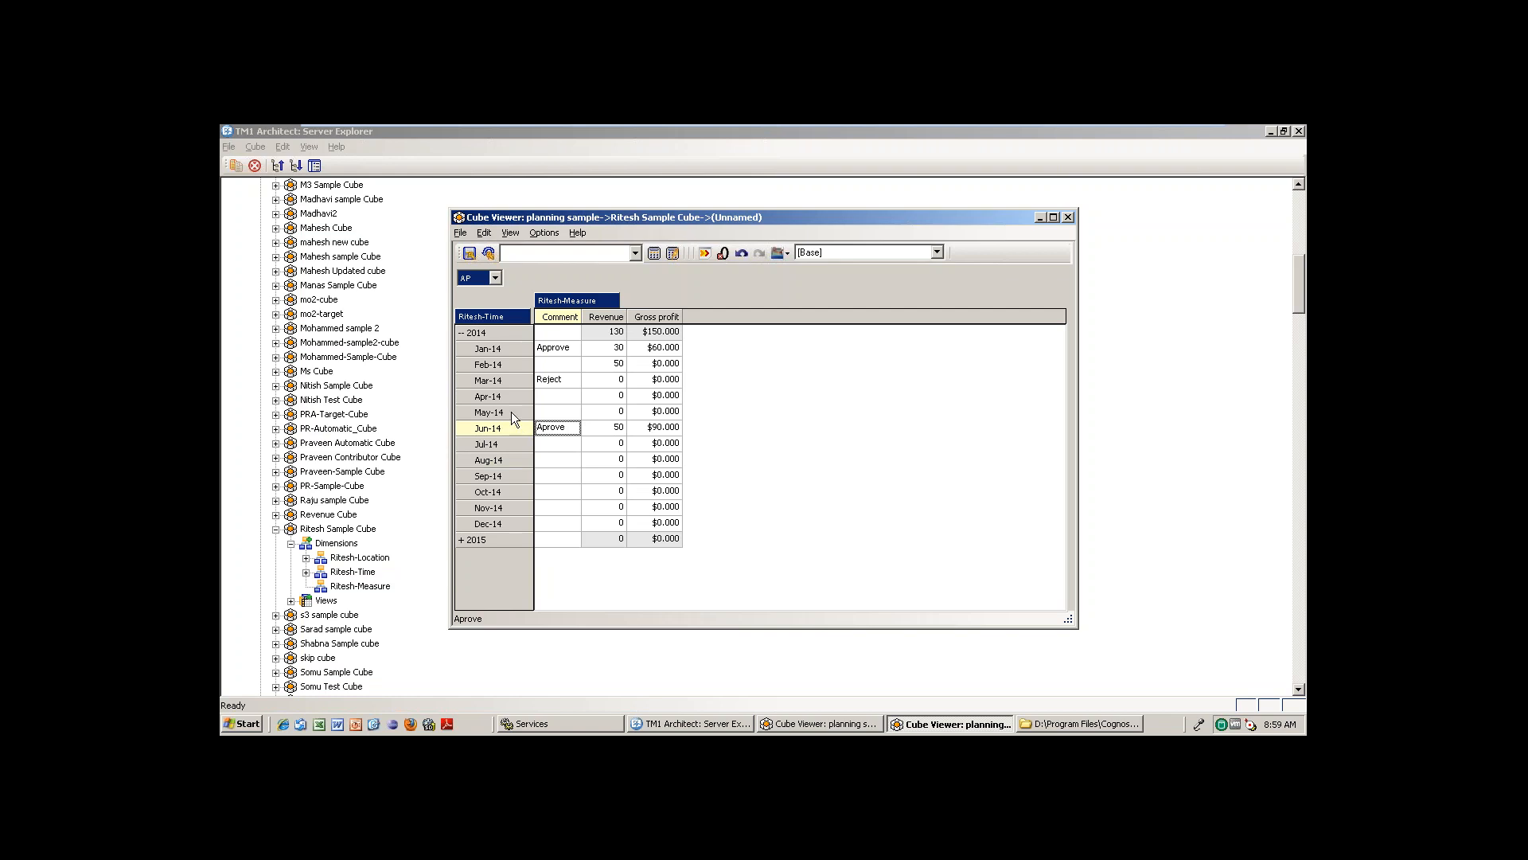
left_click(556, 345)
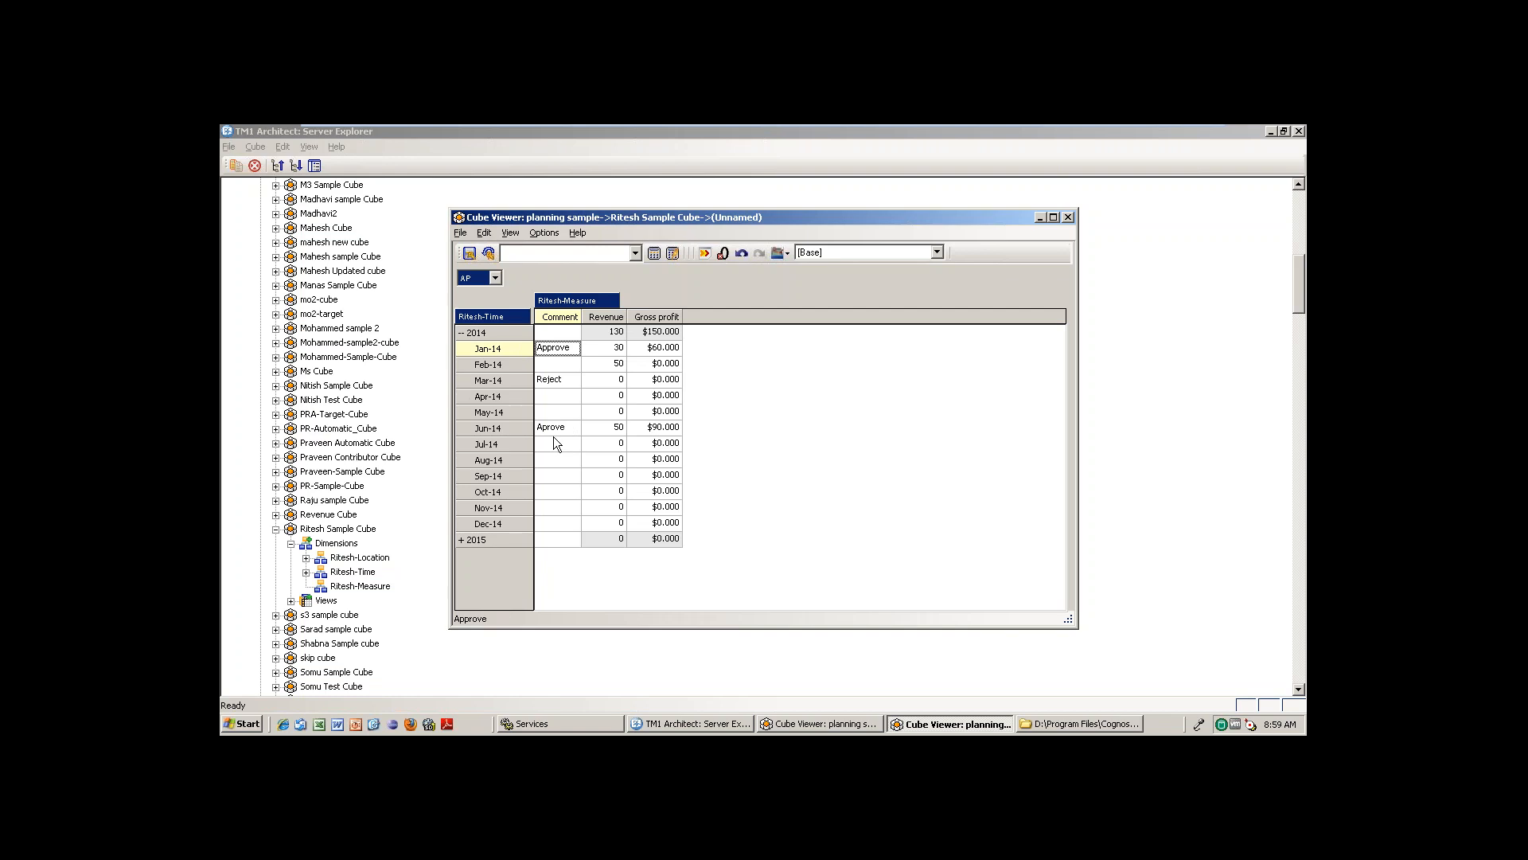
left_click(614, 364)
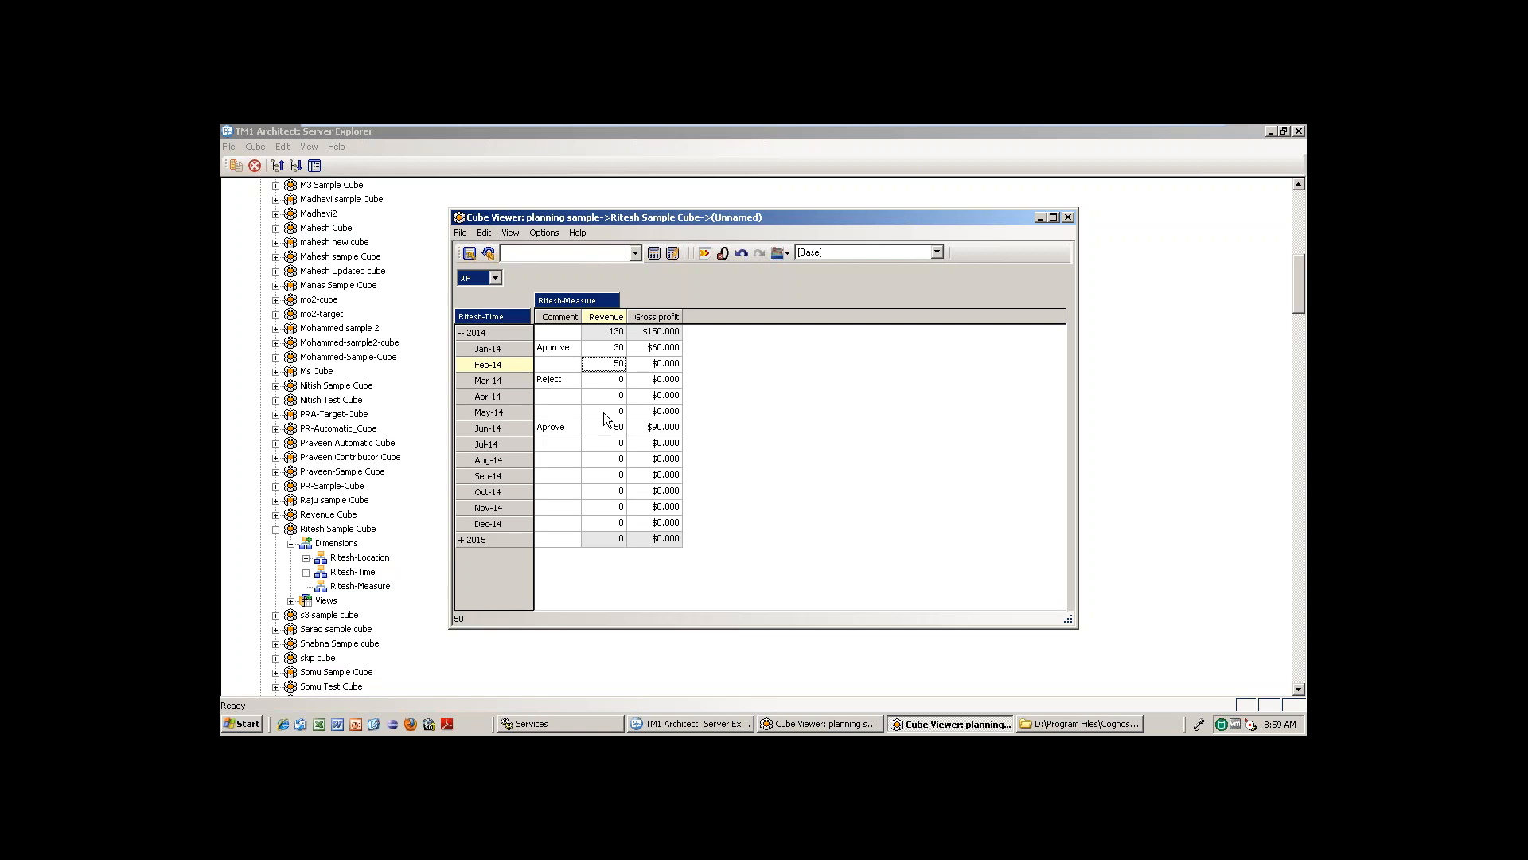
left_click(573, 412)
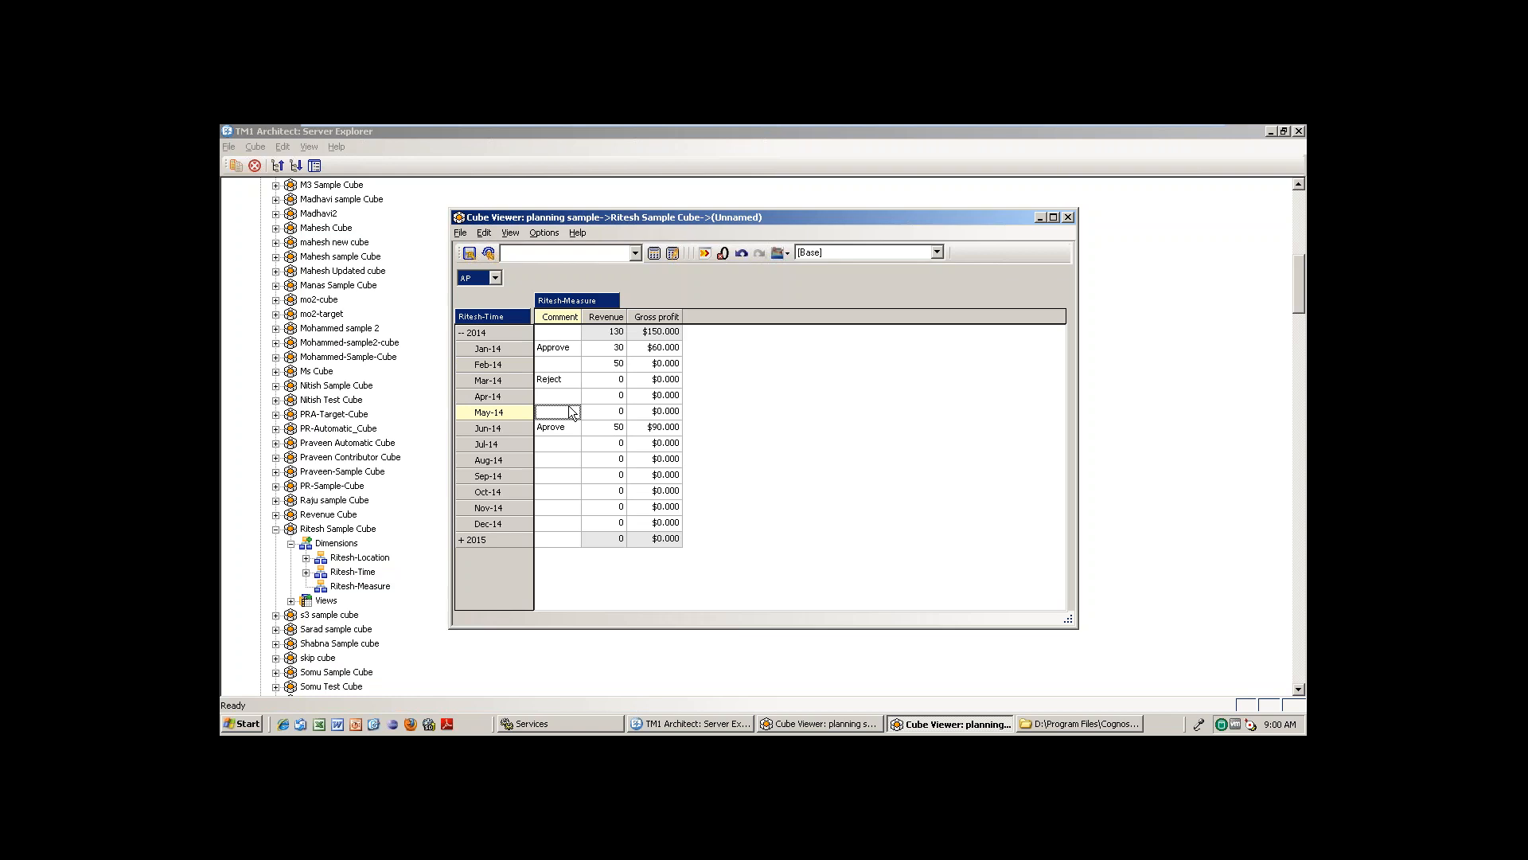
left_click(563, 397)
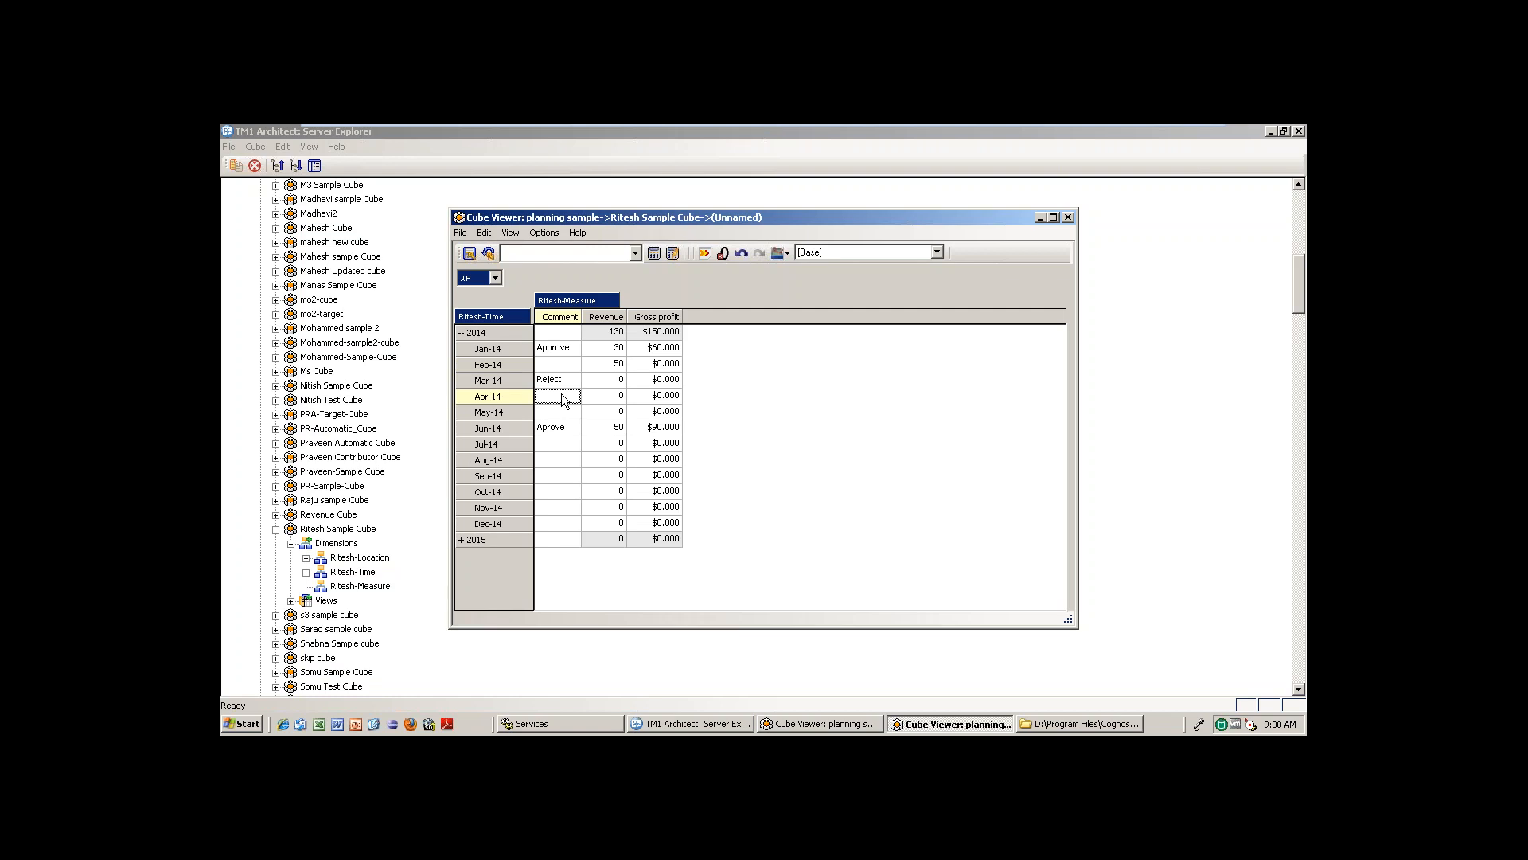
left_click(558, 459)
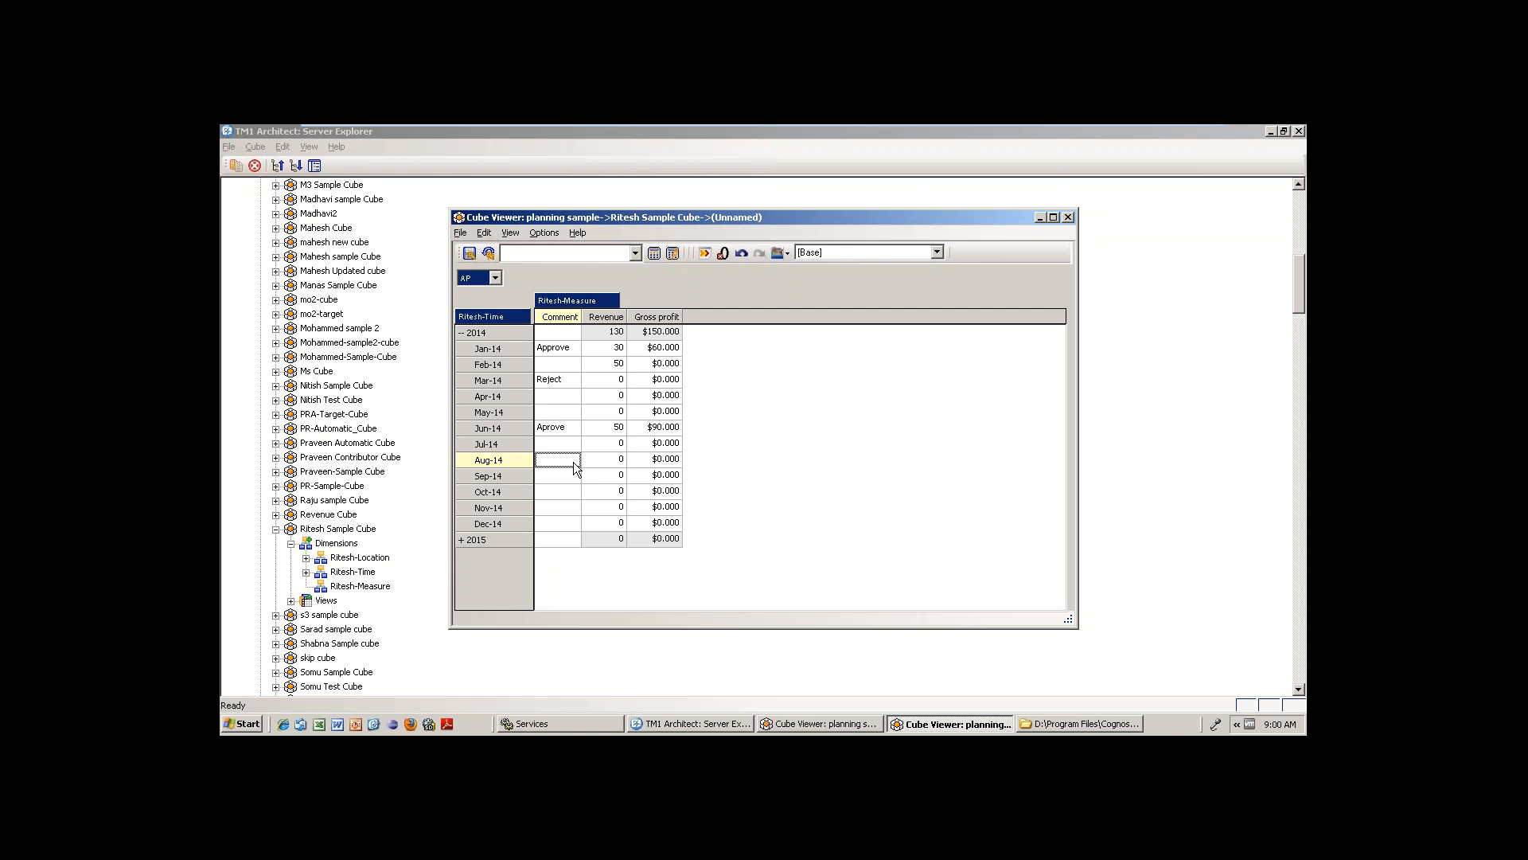
- Open the element attributes of the sample cube's Measure dimension for editing
left_click(360, 585)
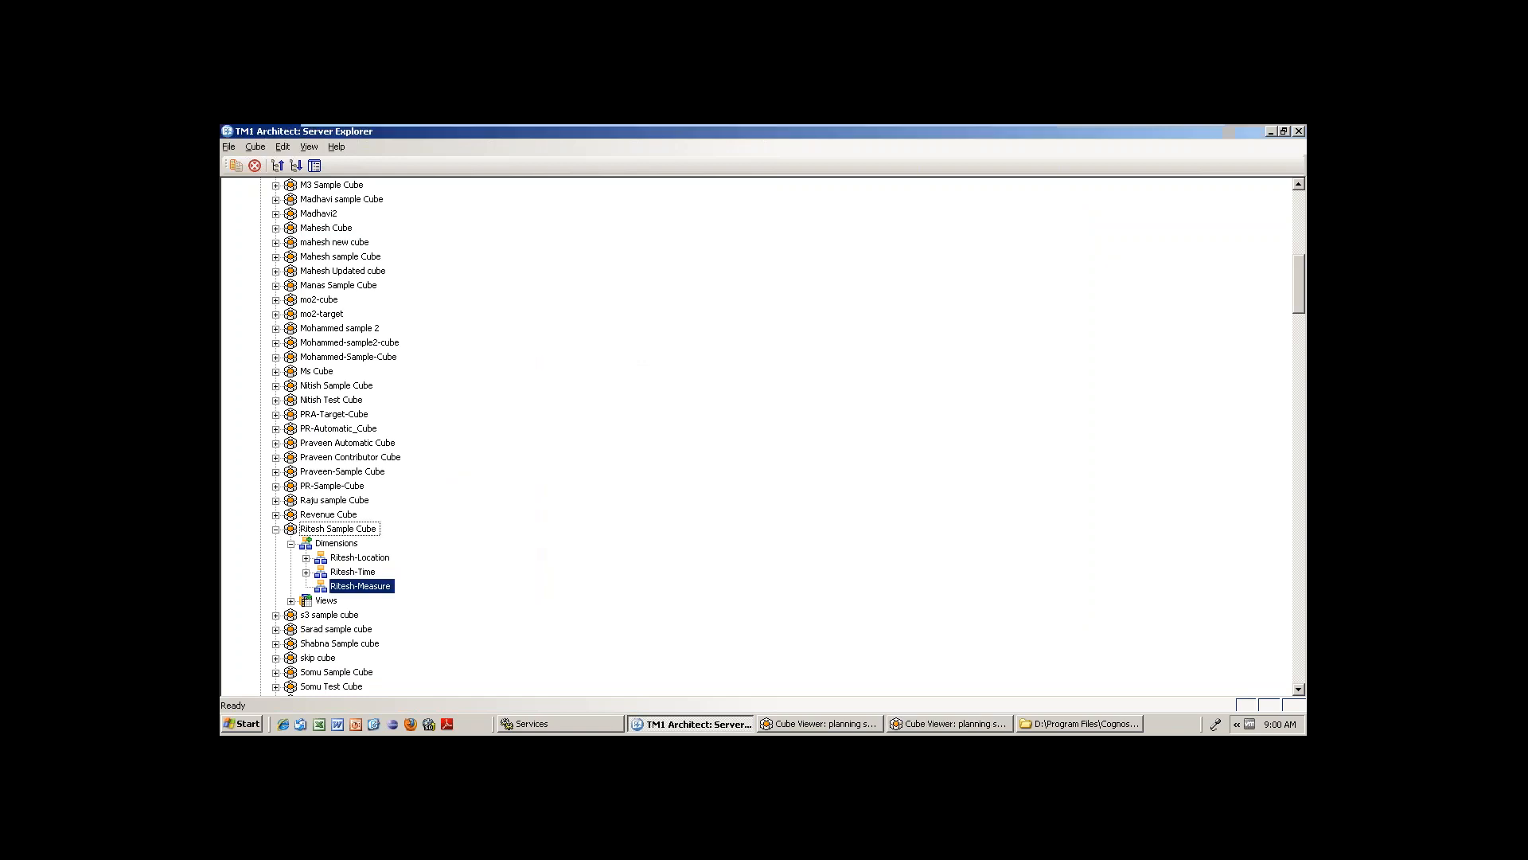
right_click(367, 587)
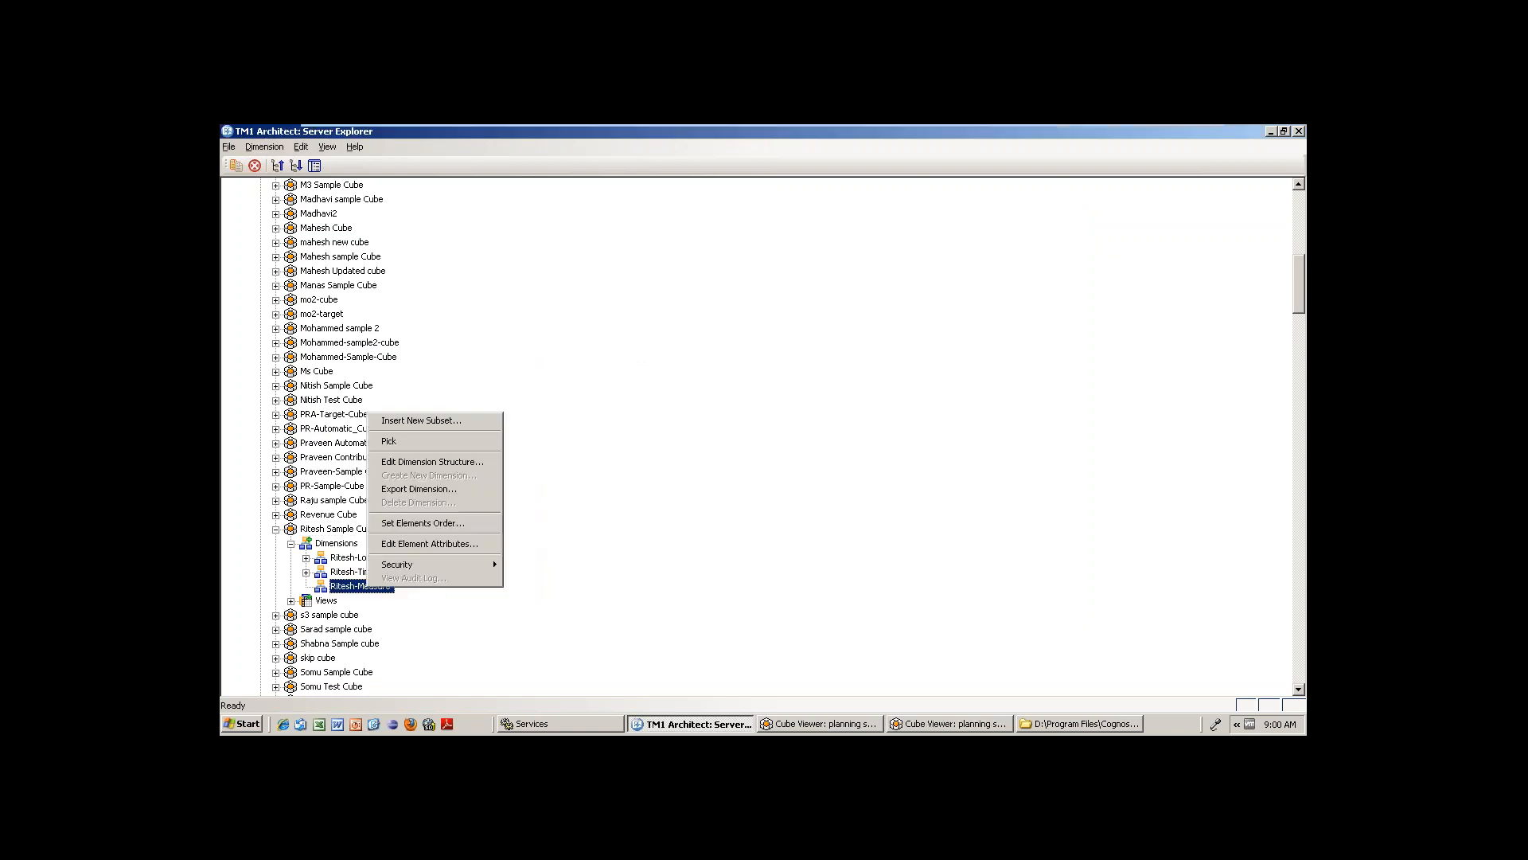
left_click(430, 543)
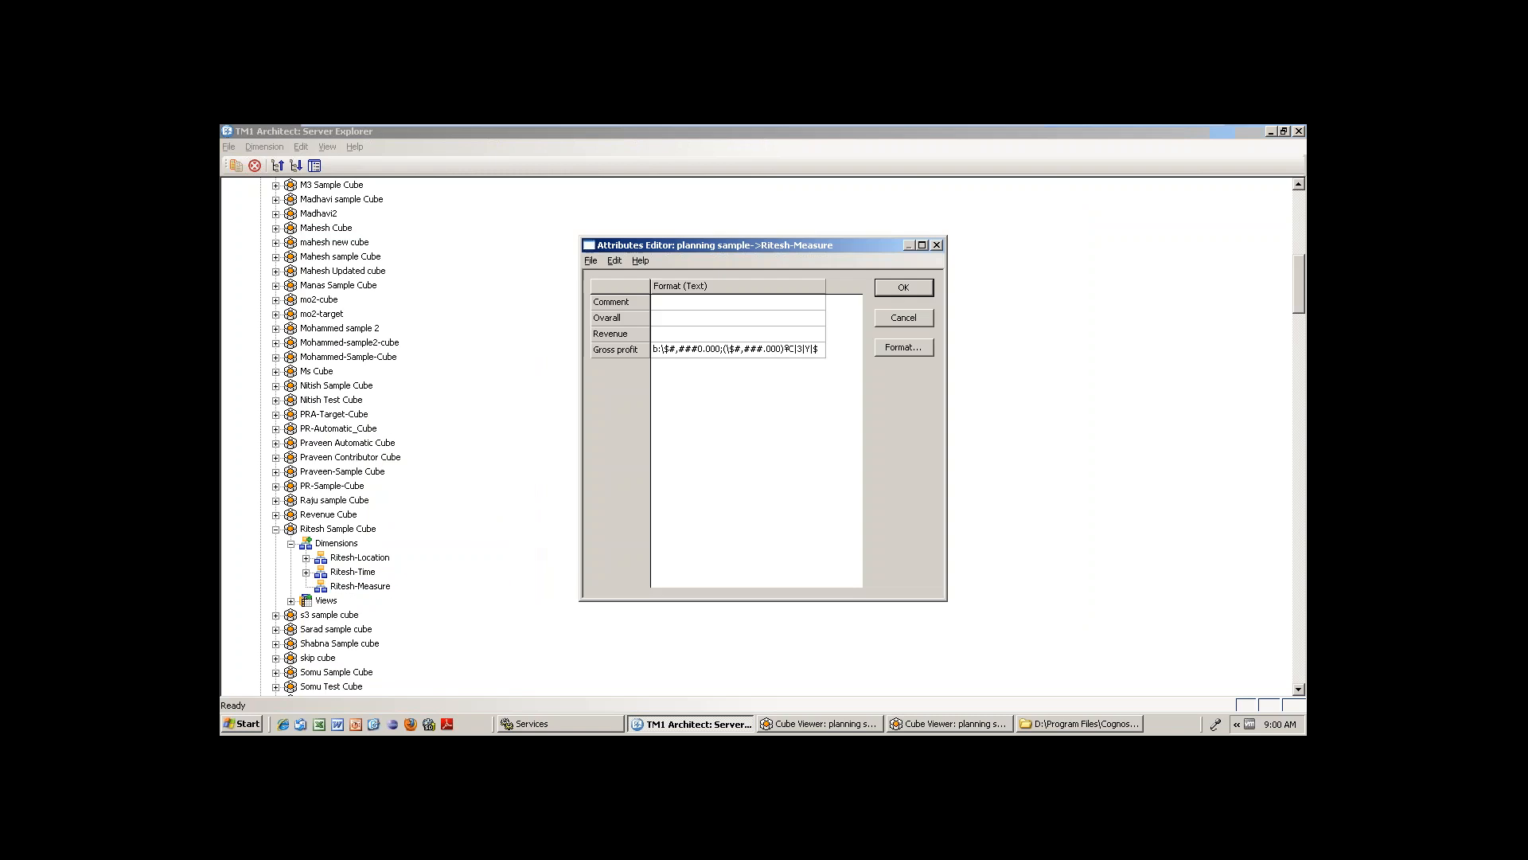
- Open a blank Notepad document and write the lines "Picklist;" and "3 Types Of picklist"
left_click(242, 723)
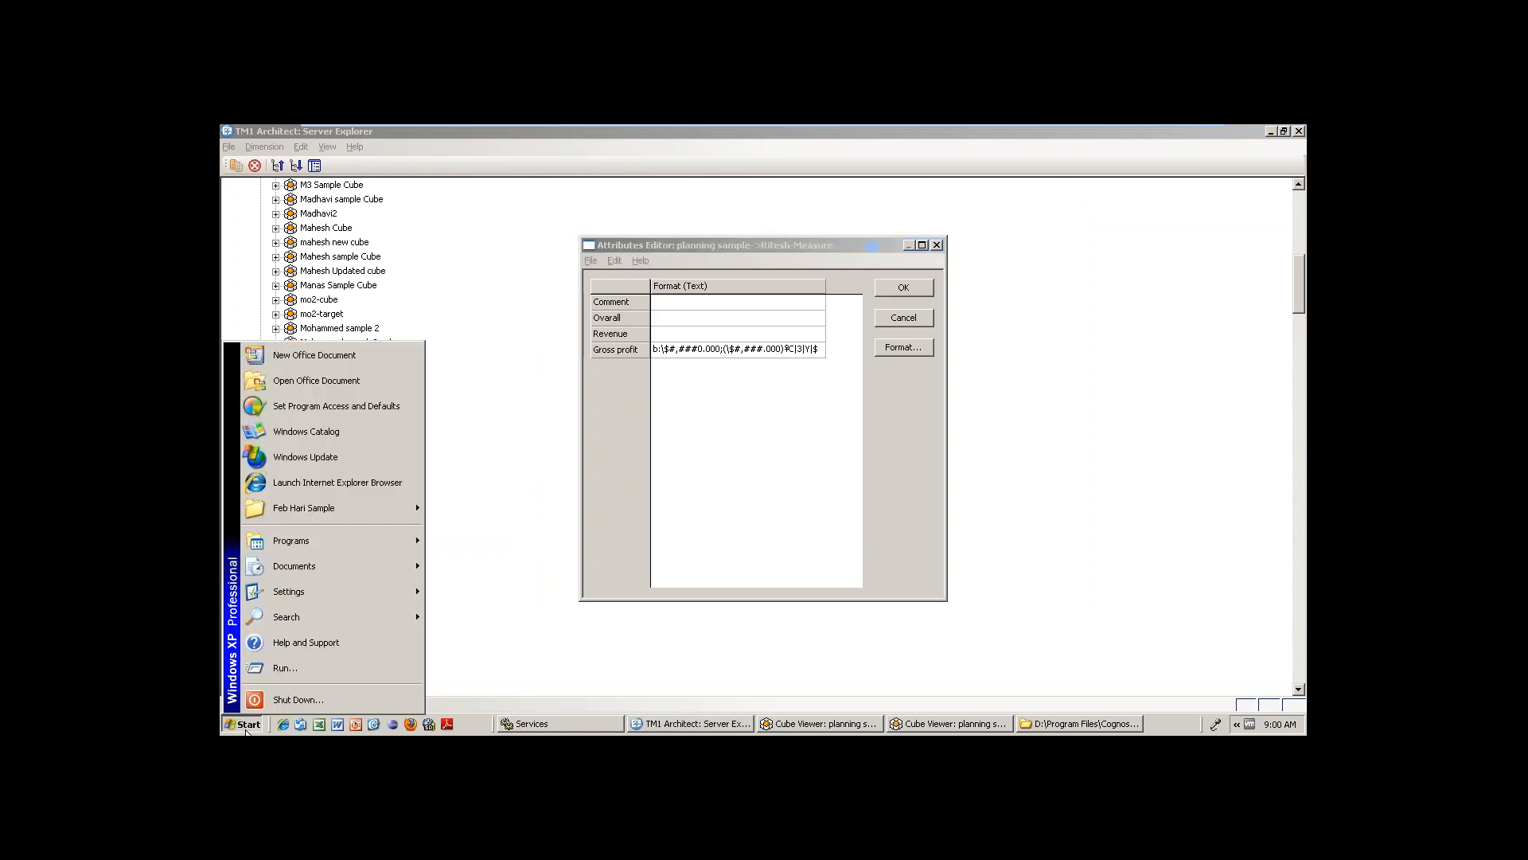
left_click(279, 668)
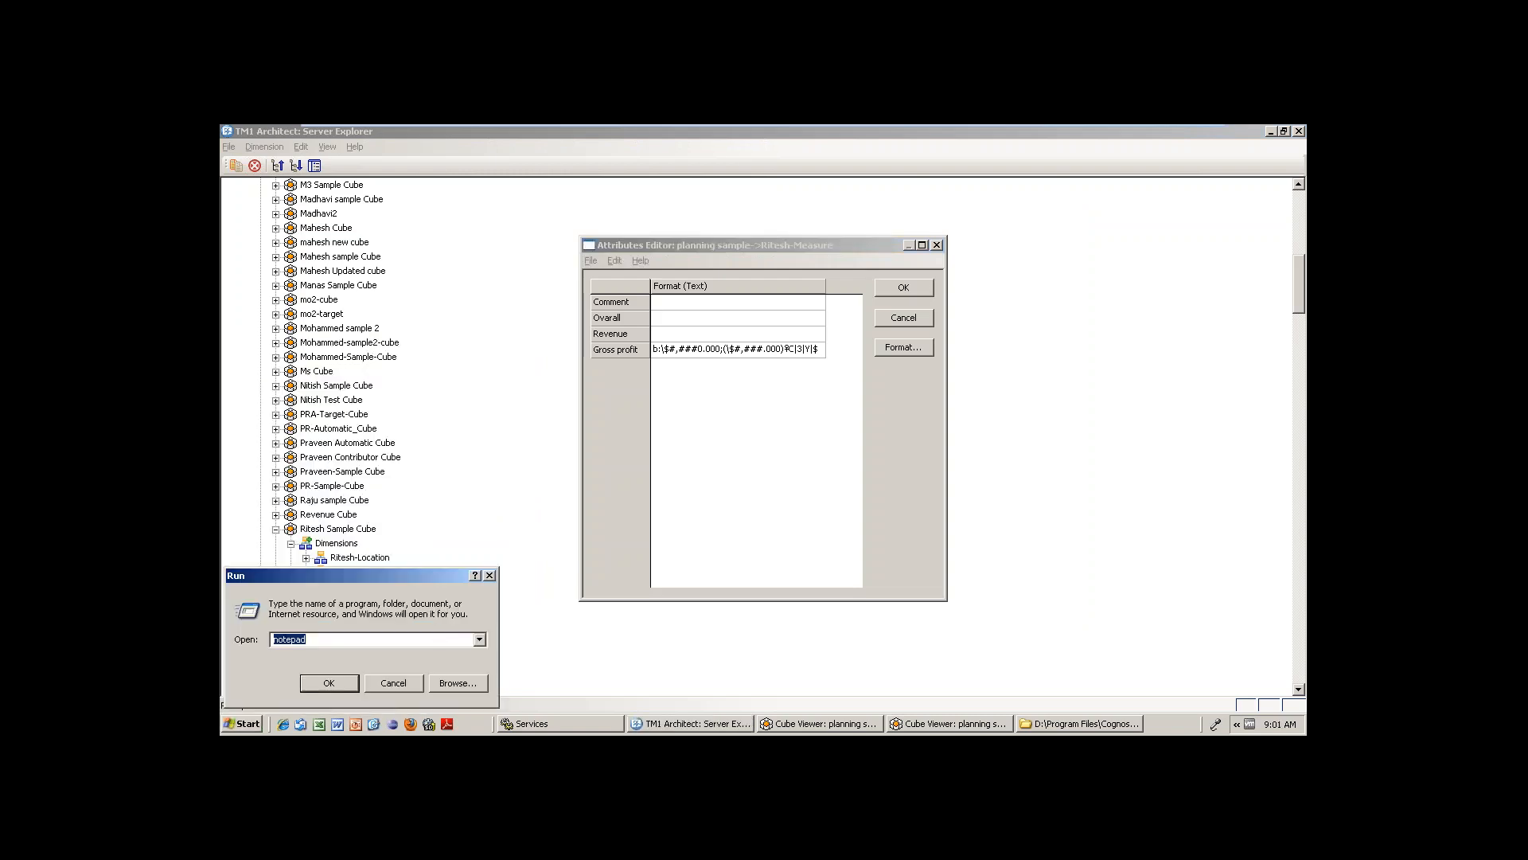
left_click(338, 680)
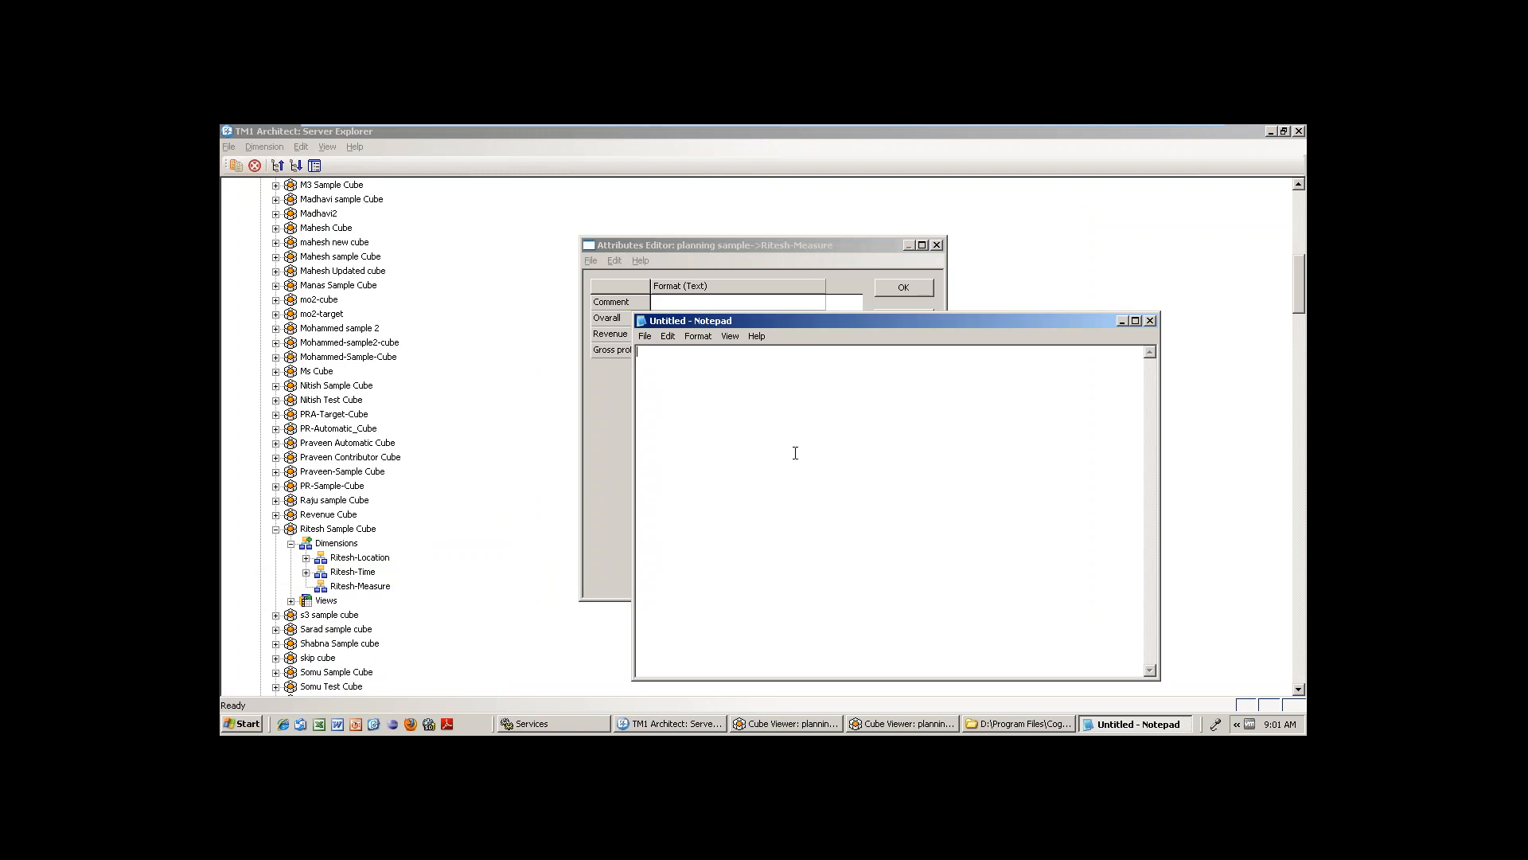
type("Picklist;")
key("Return")
key("Return")
key("Return")
type("3 Types Of picklist")
key("Return")
key("Return")
- List the picklist types static:, subset: and Dimension: on separate lines below the heading
type("St")
key("BackSpace")
key("BackSpace")
type("static:")
key("BackSpace")
type("subset:")
key("Return")
key("Return")
type("Dimension")
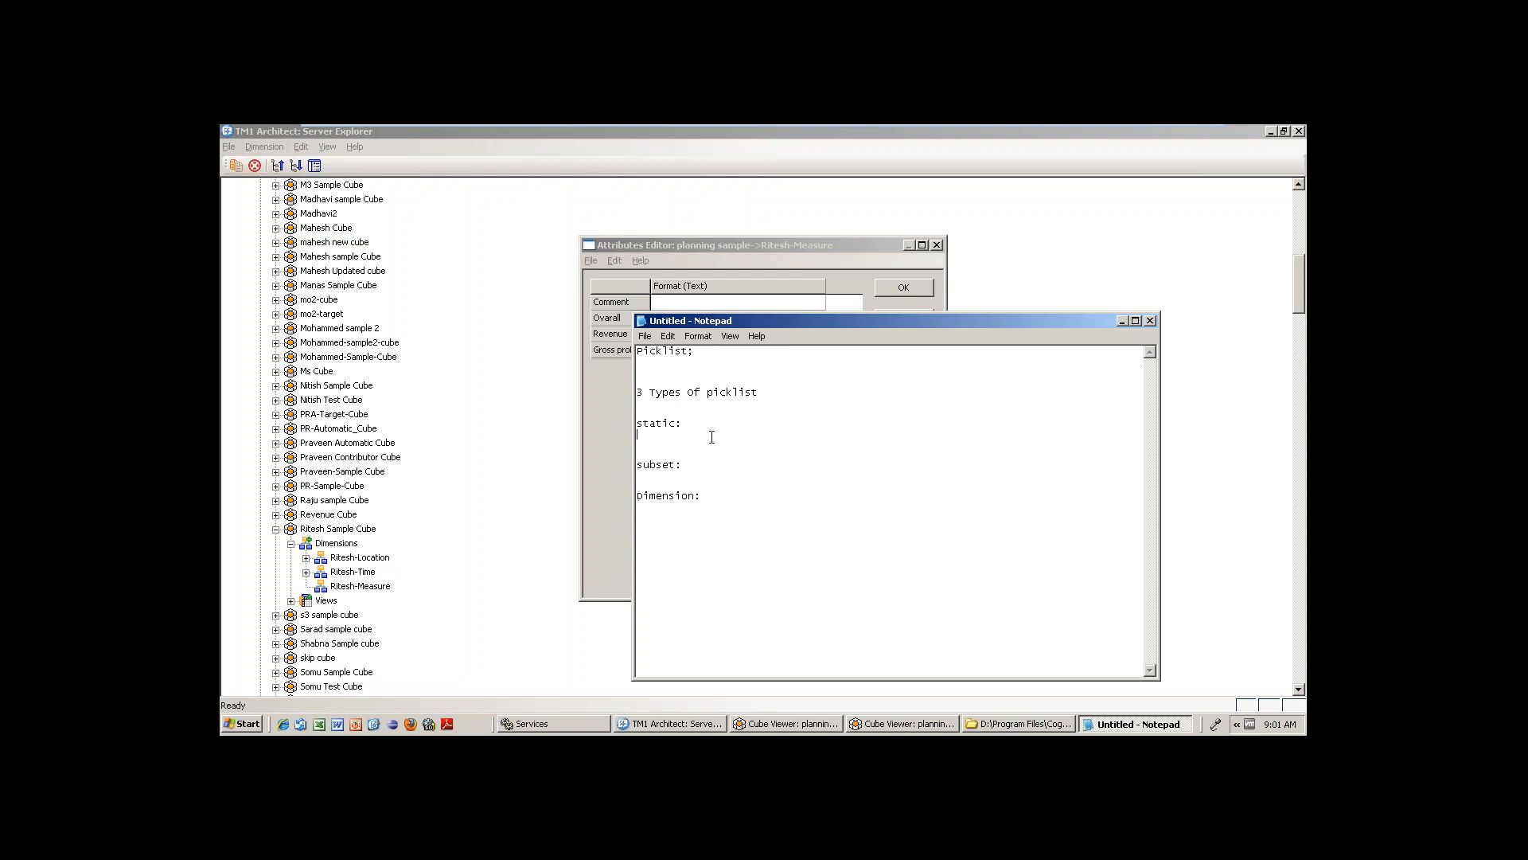
- Look at the sample cube's Comment cells in the cube view and return to the Notepad notes
left_click(595, 418)
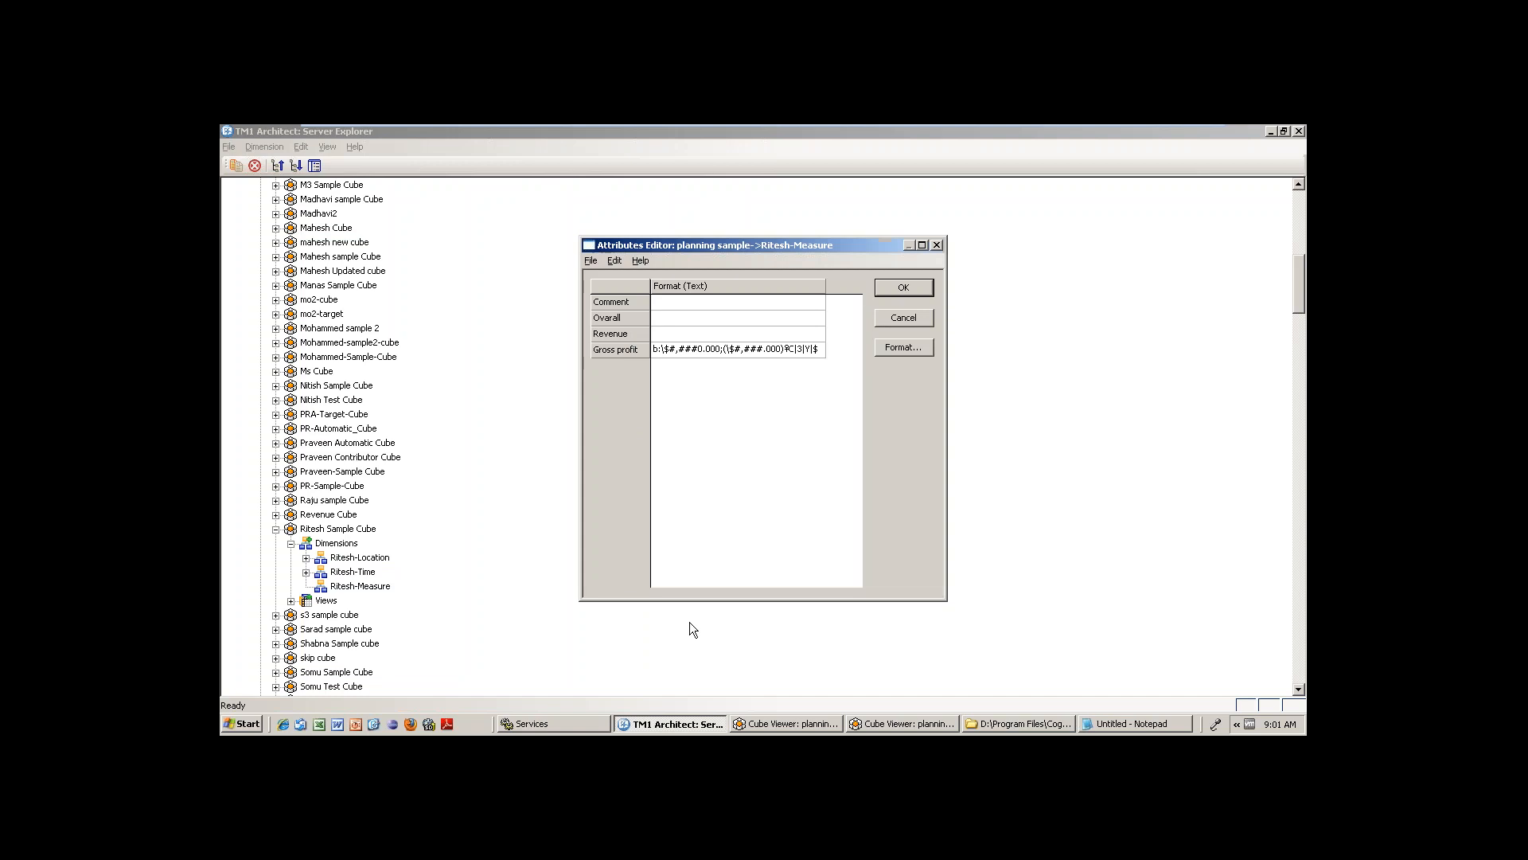
left_click(908, 724)
left_click(561, 447)
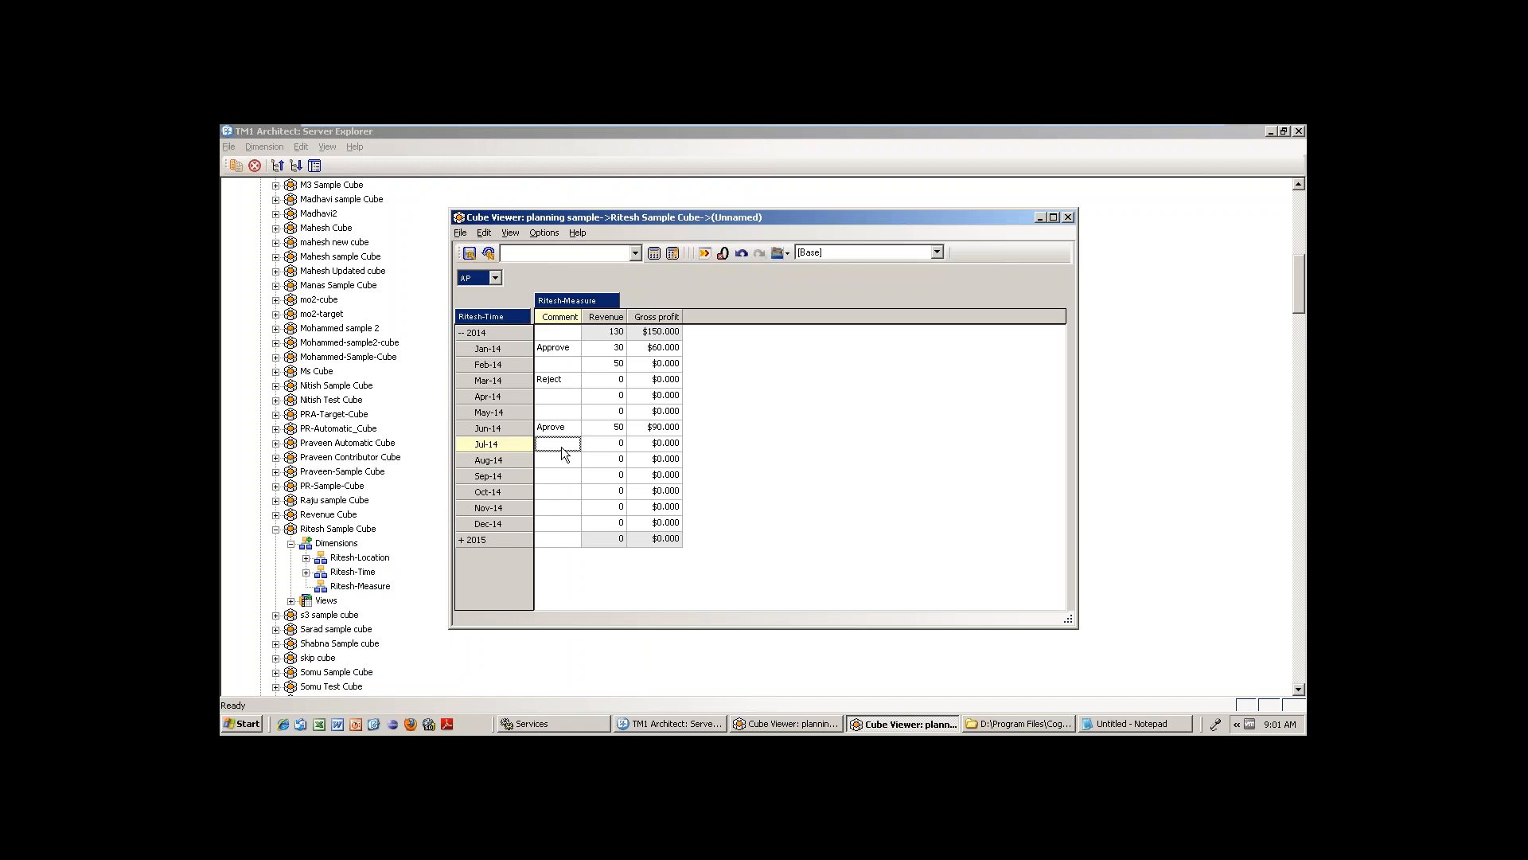
left_click(1138, 723)
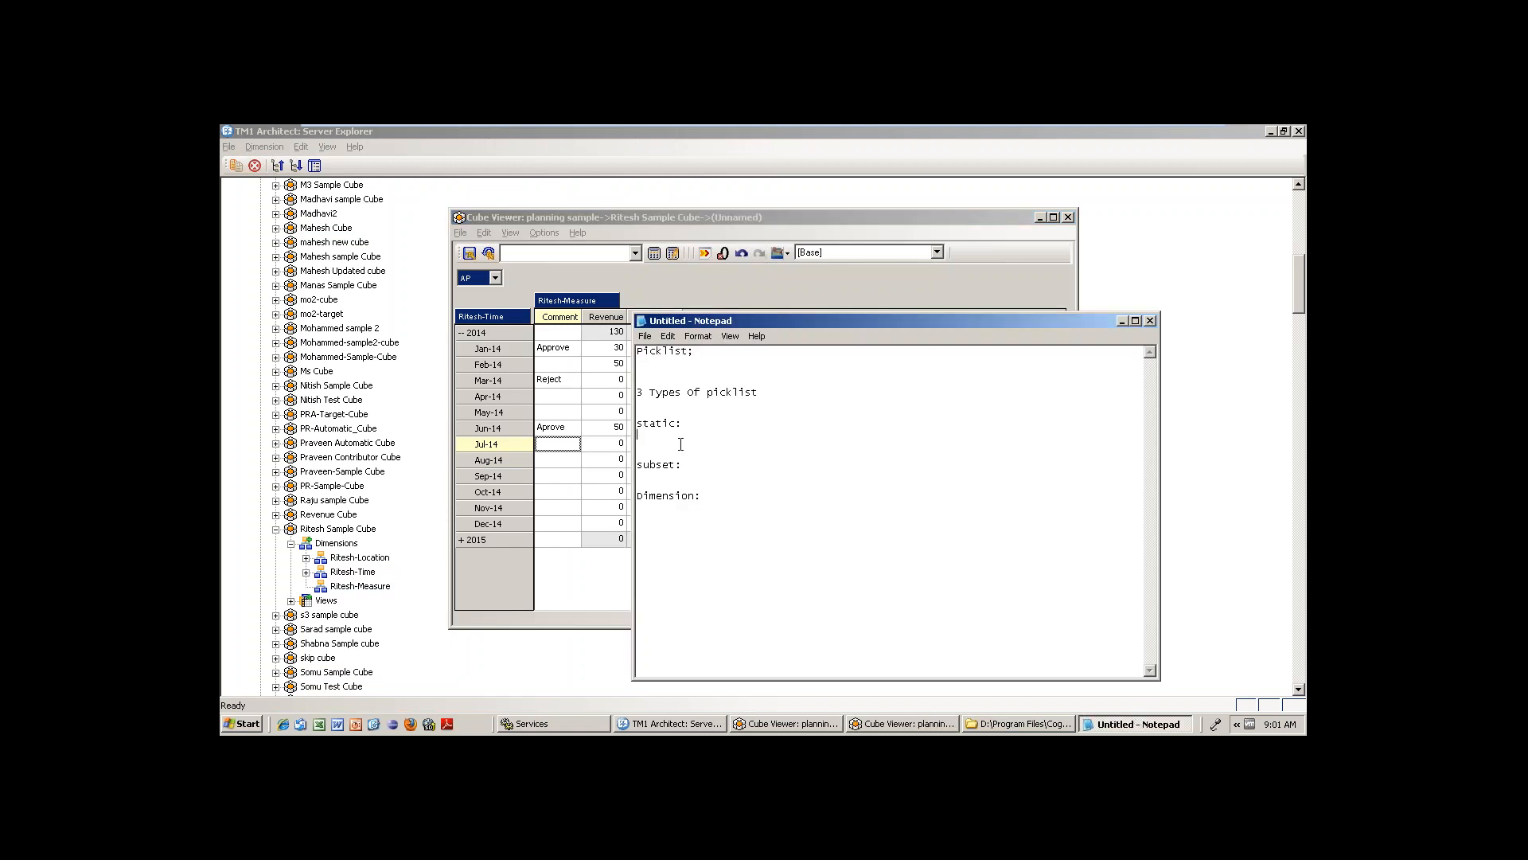
- Write the line "static:Approve:Reject:Hold" under the static: heading in the notes and copy it
type("static:Approve:Reject:Hold")
left_click_drag(817, 439, 635, 434)
key("ctrl+c")
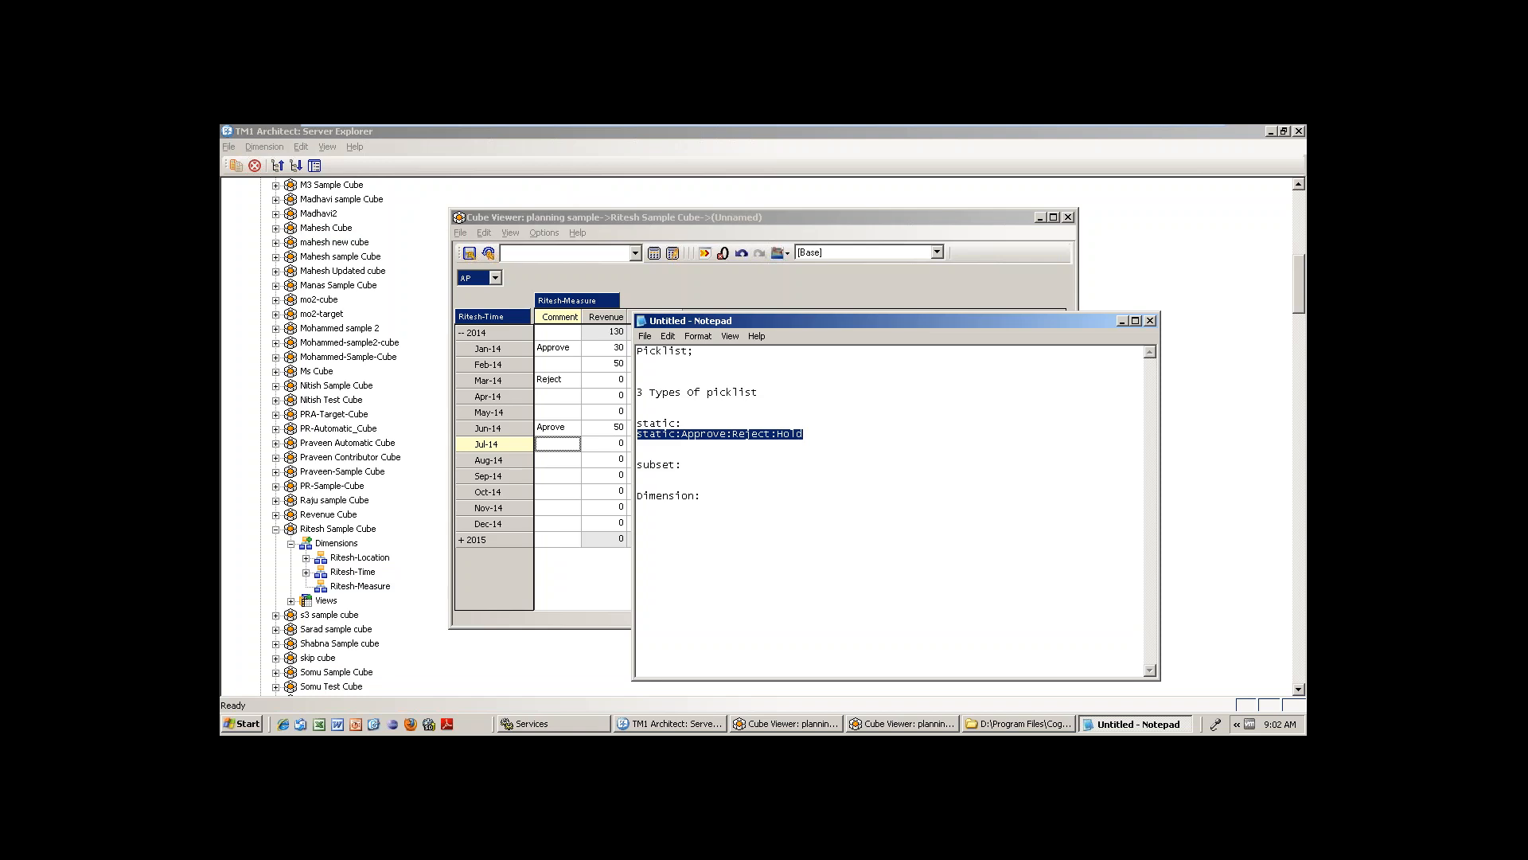
- Return to the Measure dimension's attributes editor and add a new text attribute named picklist
left_click(699, 279)
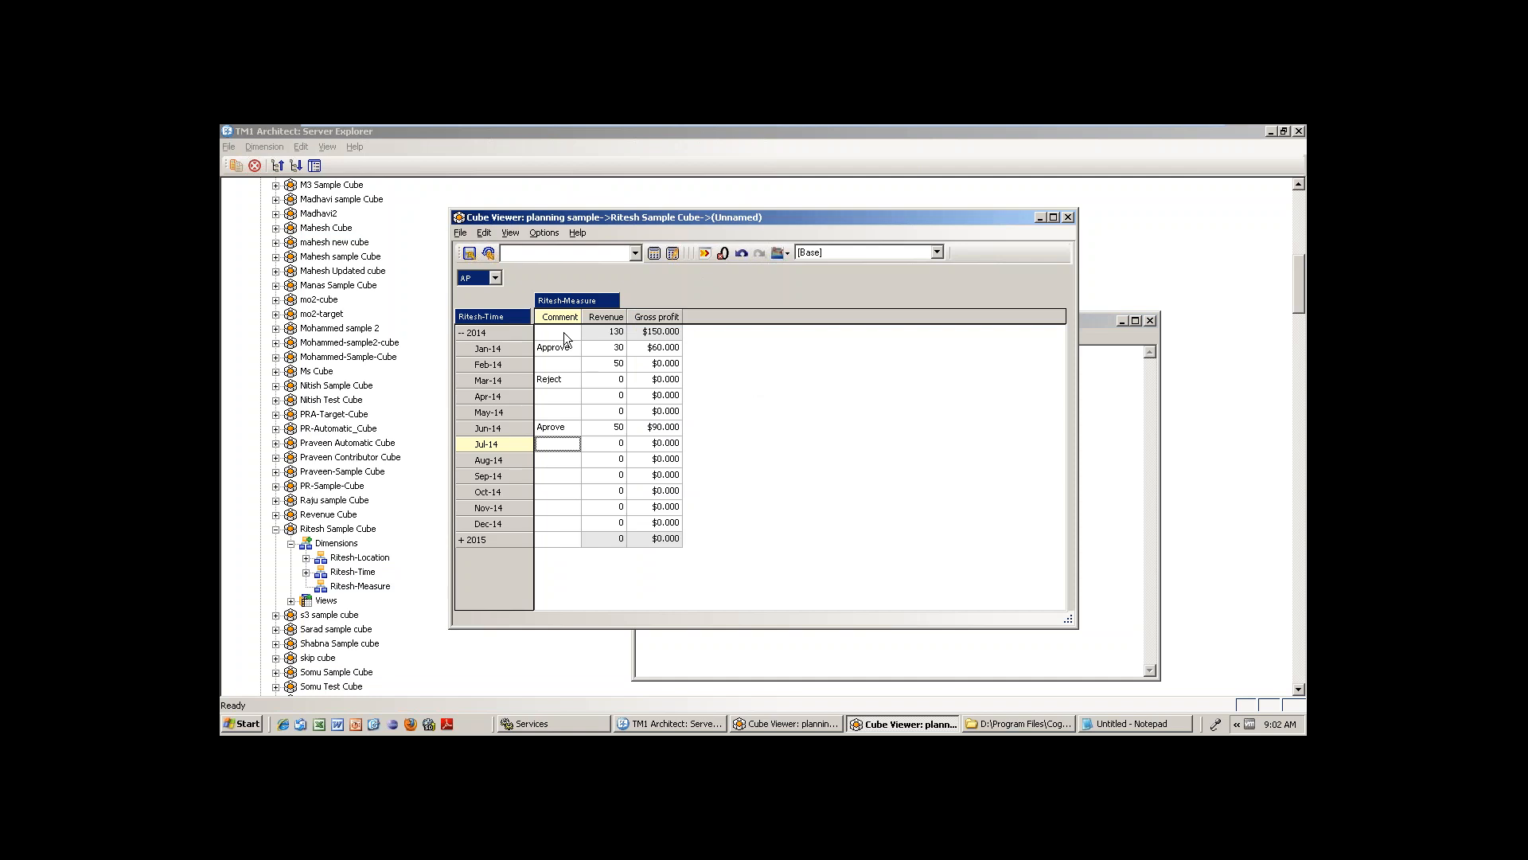
left_click(561, 407)
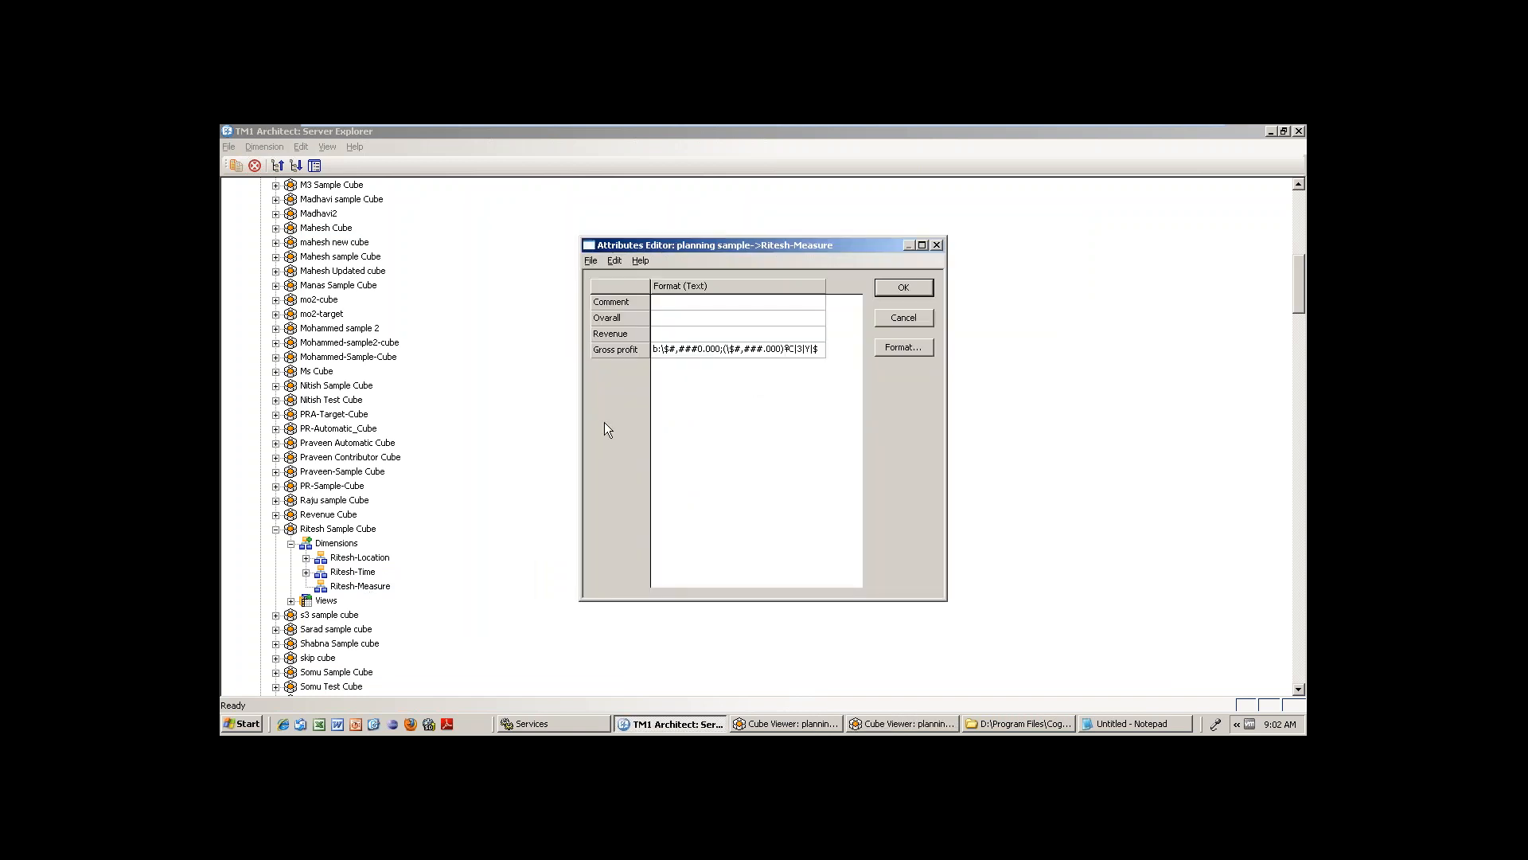
left_click(614, 261)
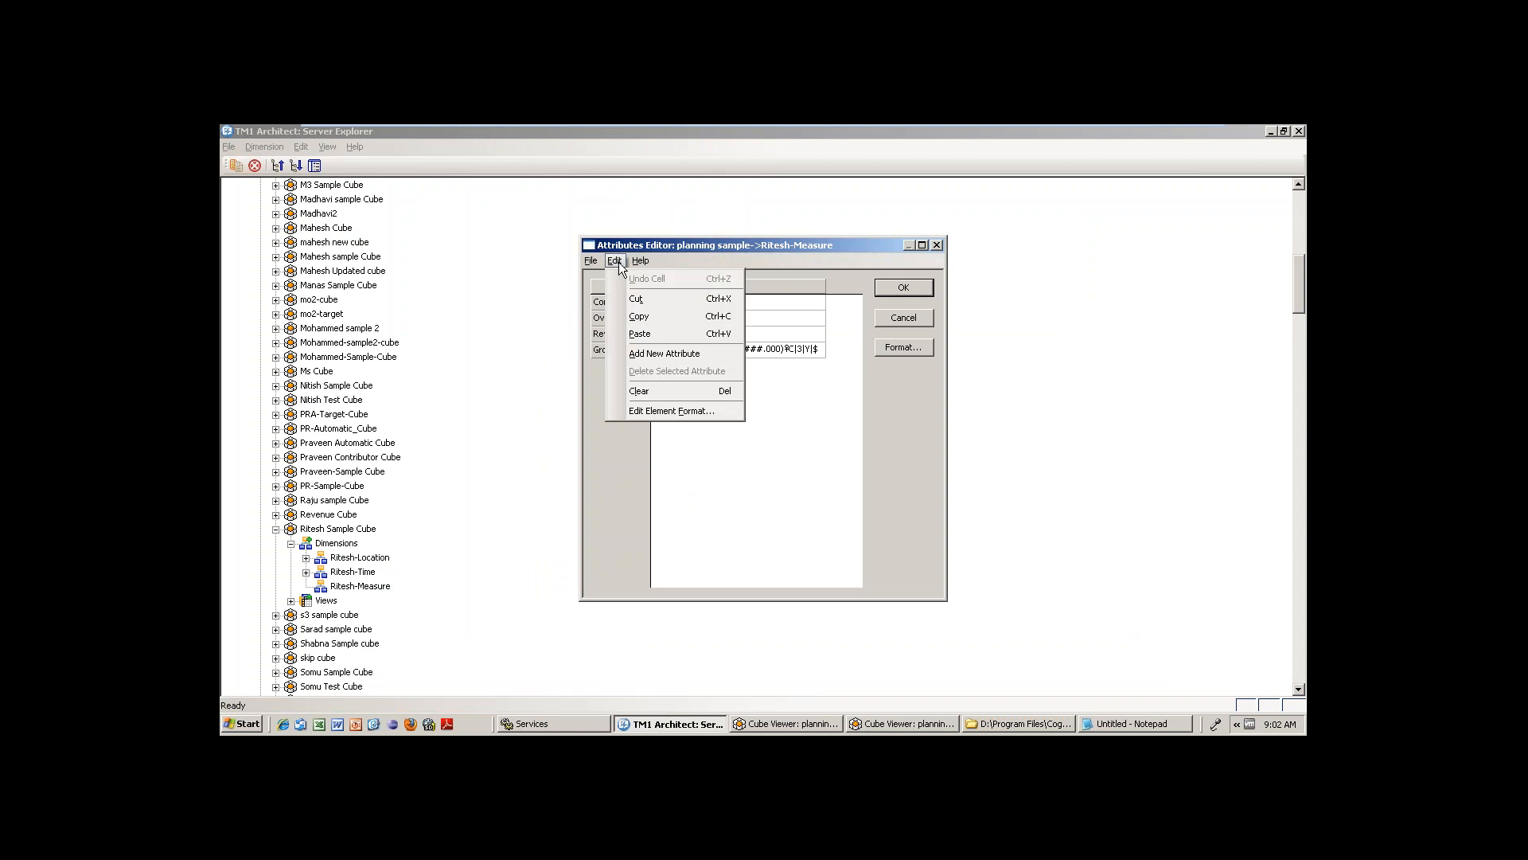
left_click(680, 355)
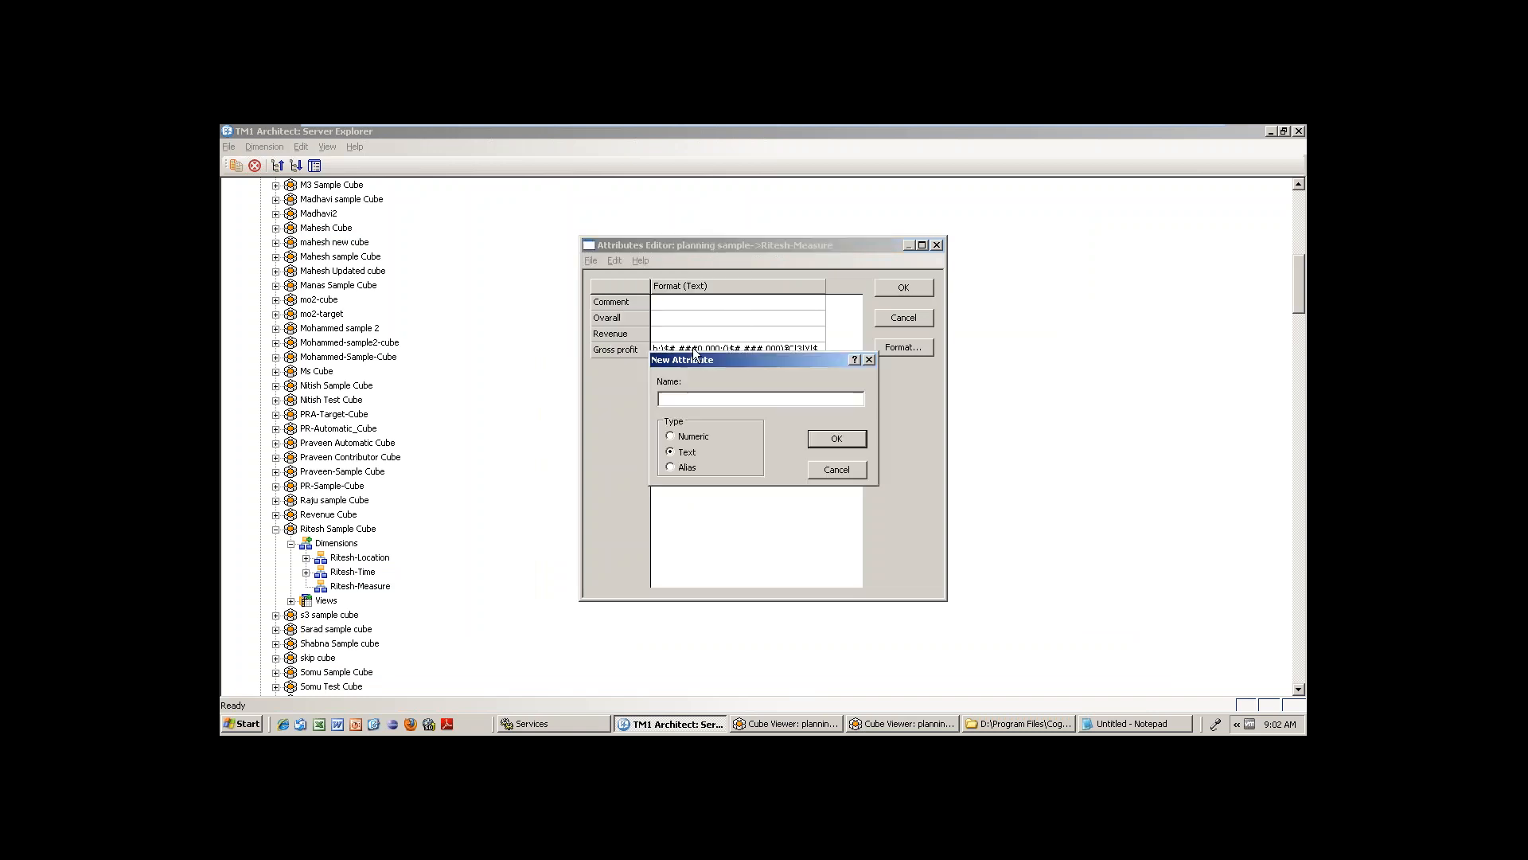
type("picklist")
left_click(844, 441)
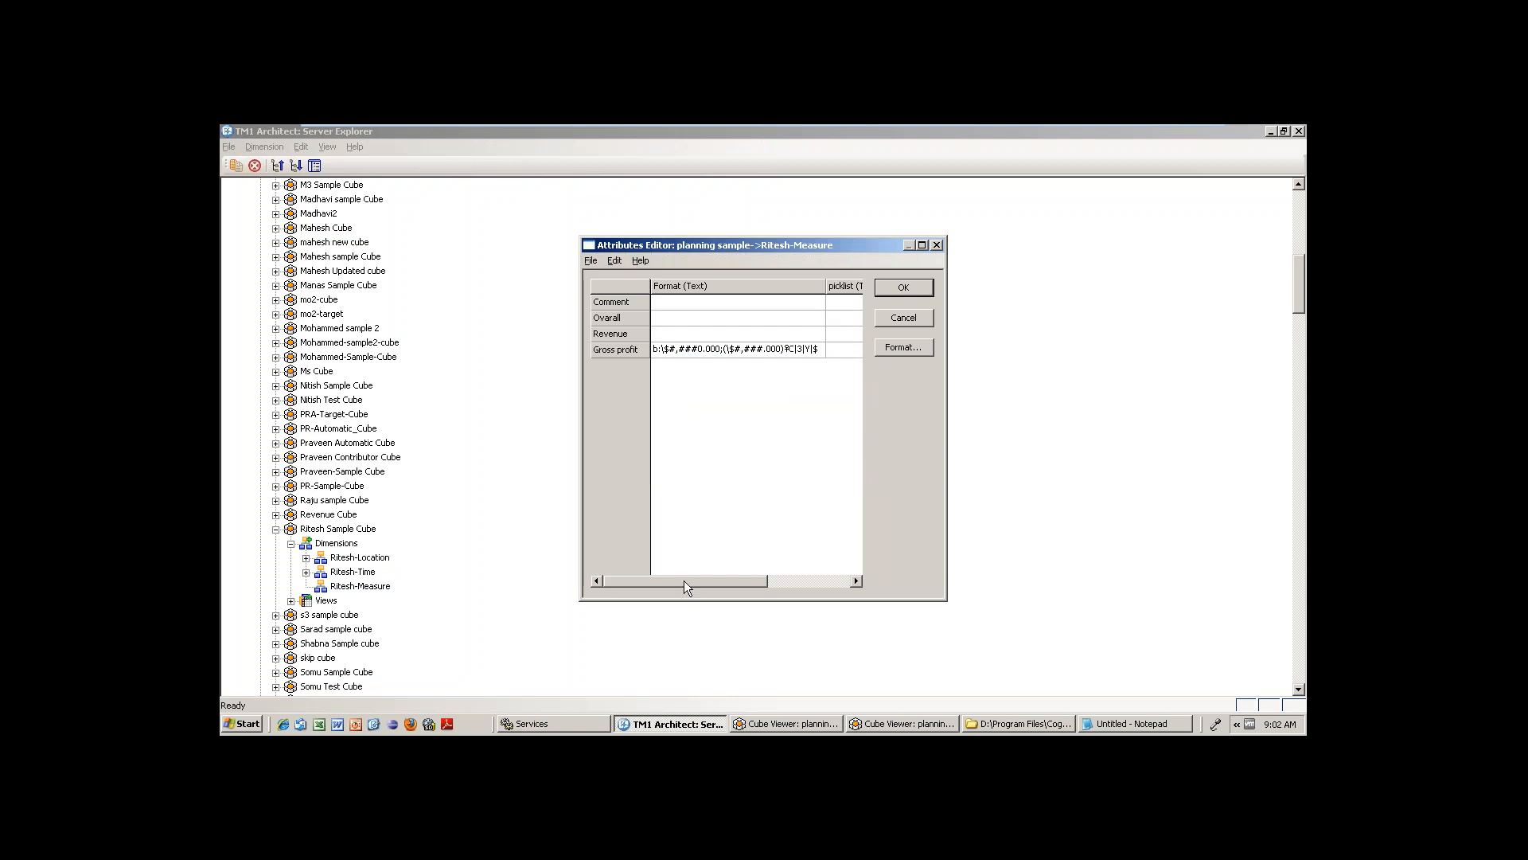
- Paste "static:Approve:Reject:Hold" as the Comment element's picklist attribute and accept the attribute changes
left_click_drag(685, 580, 729, 582)
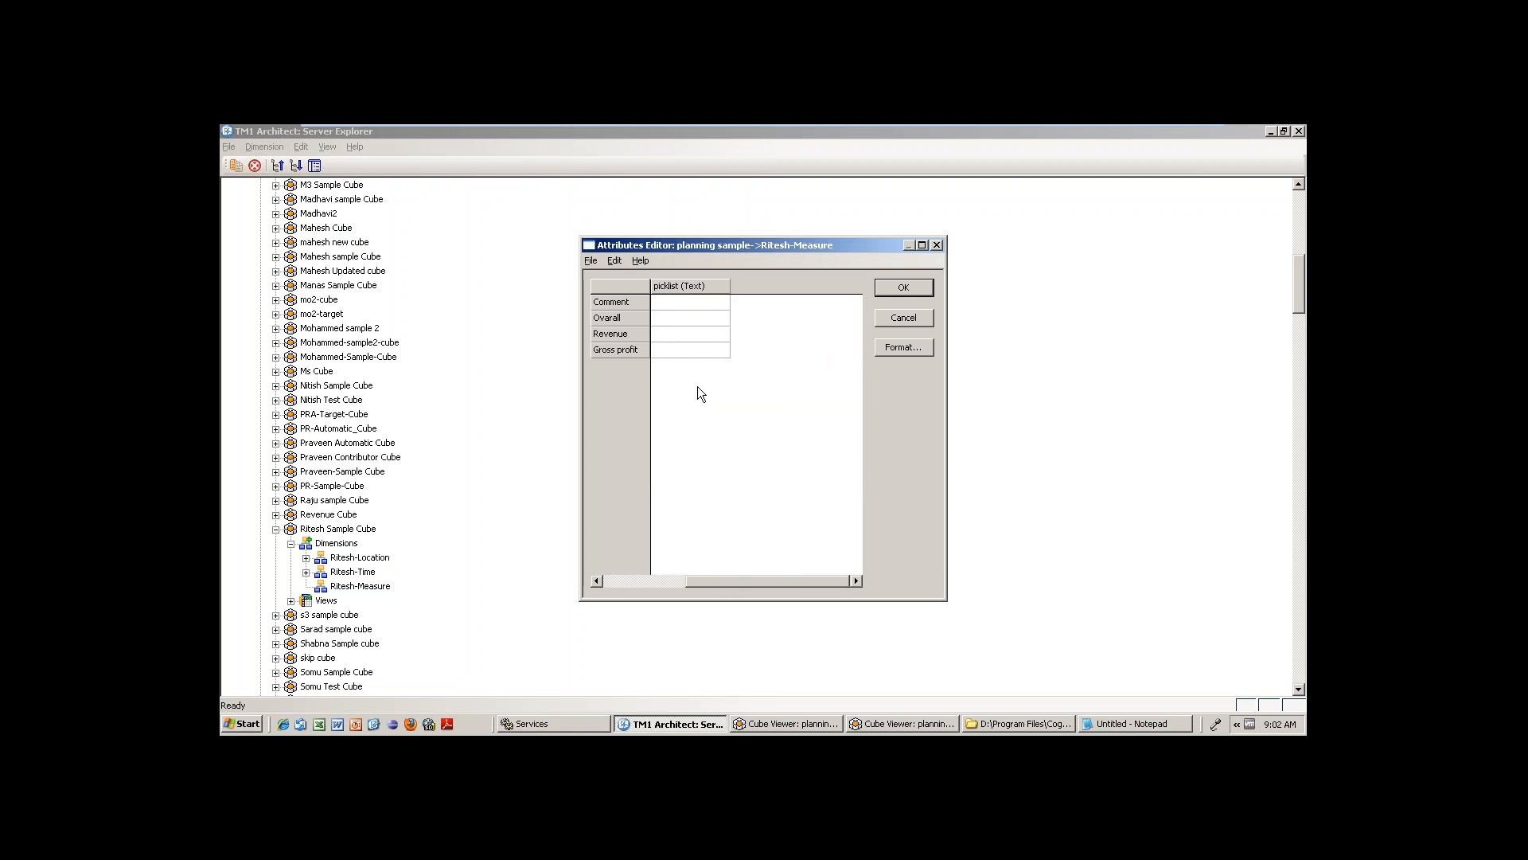
left_click(603, 583)
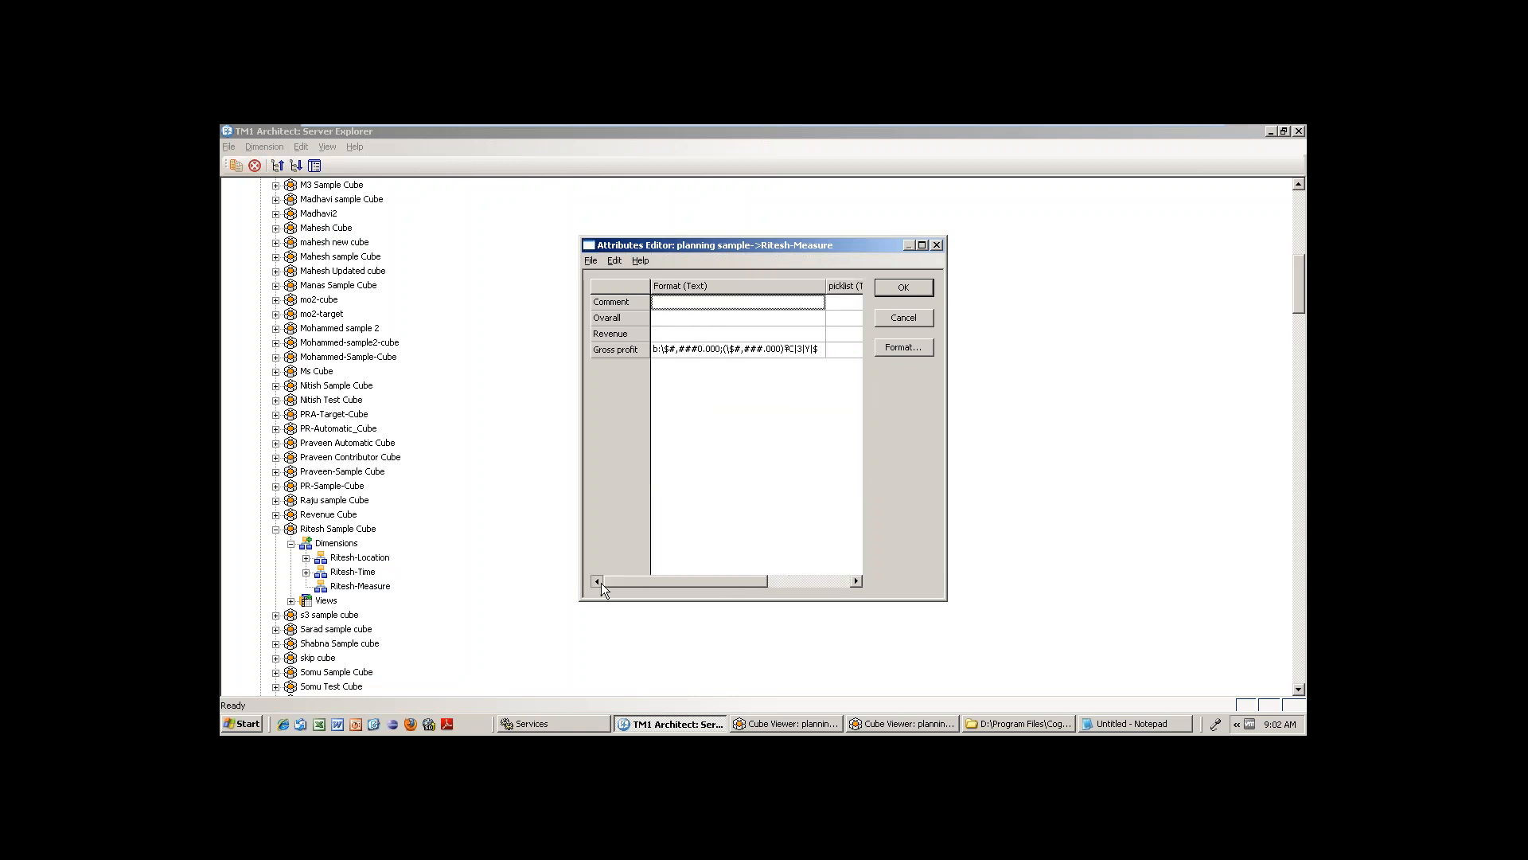
left_click(855, 580)
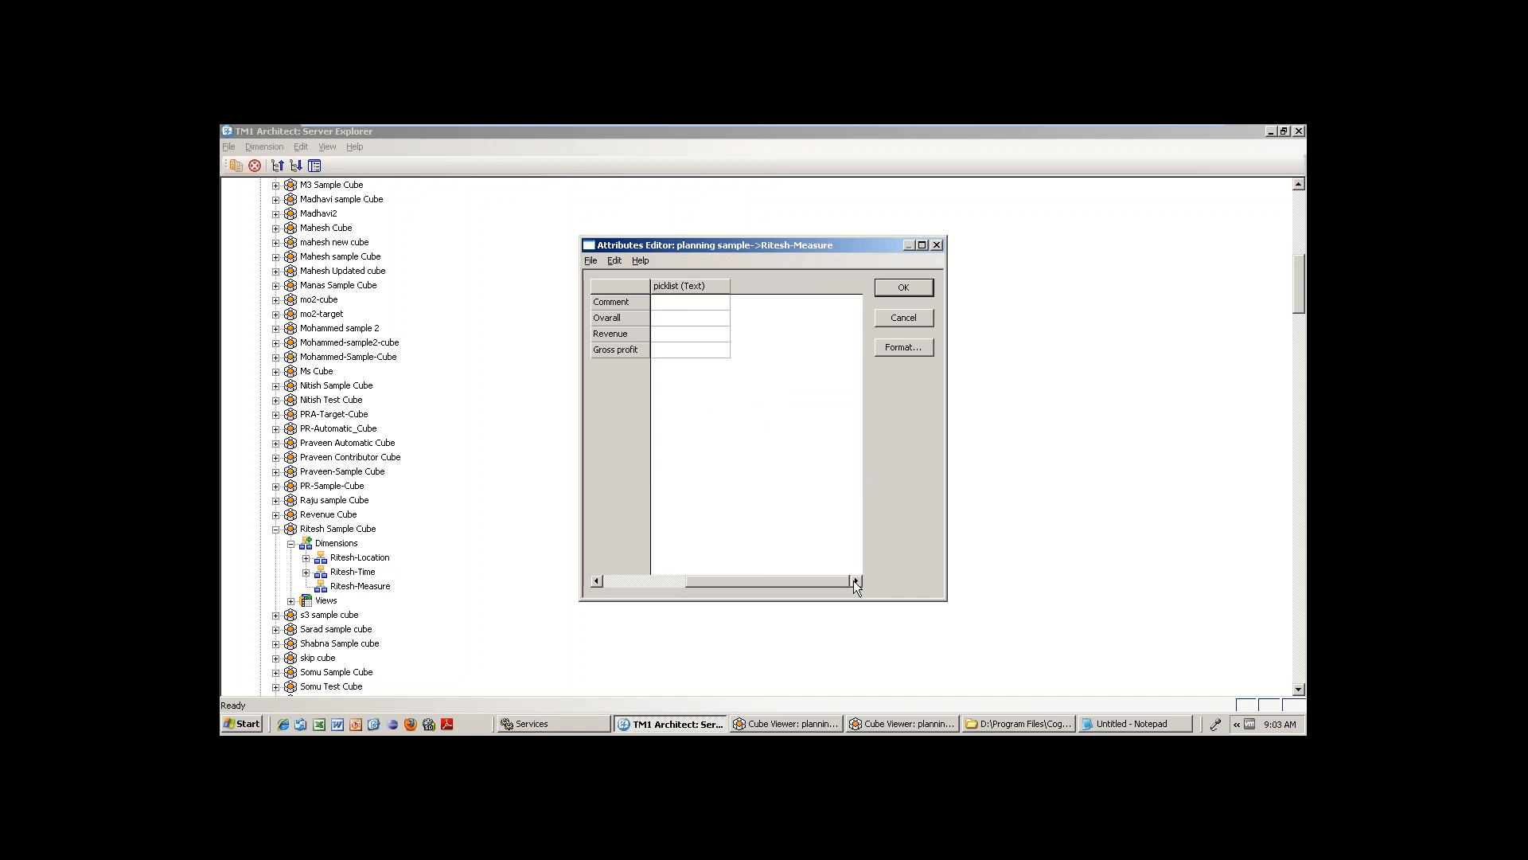
left_click(672, 320)
double_click(667, 304)
key("ctrl")
key("ctrl+v")
left_click(688, 319)
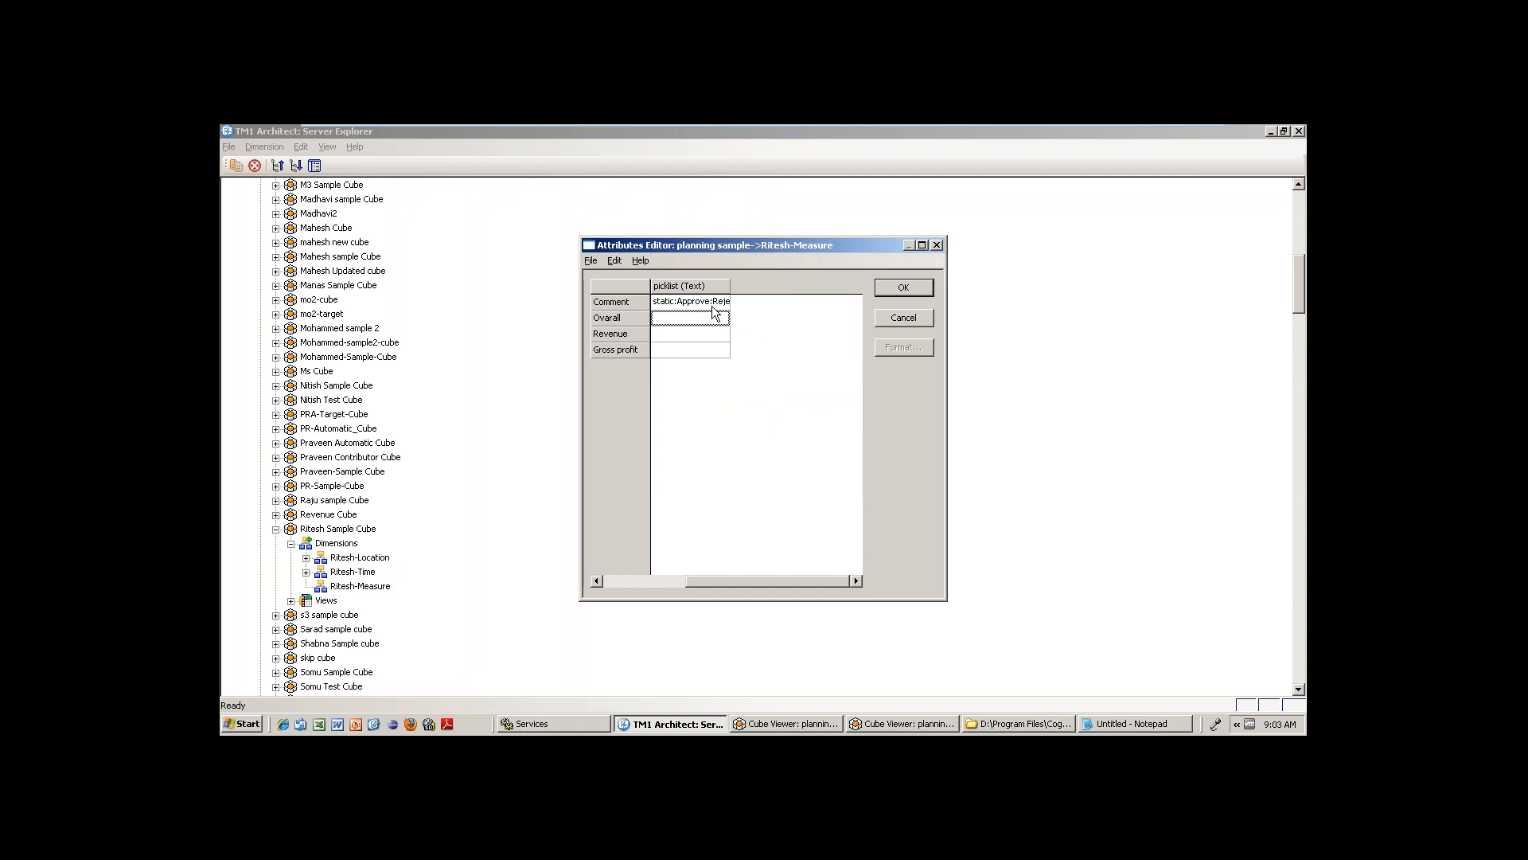
left_click(694, 301)
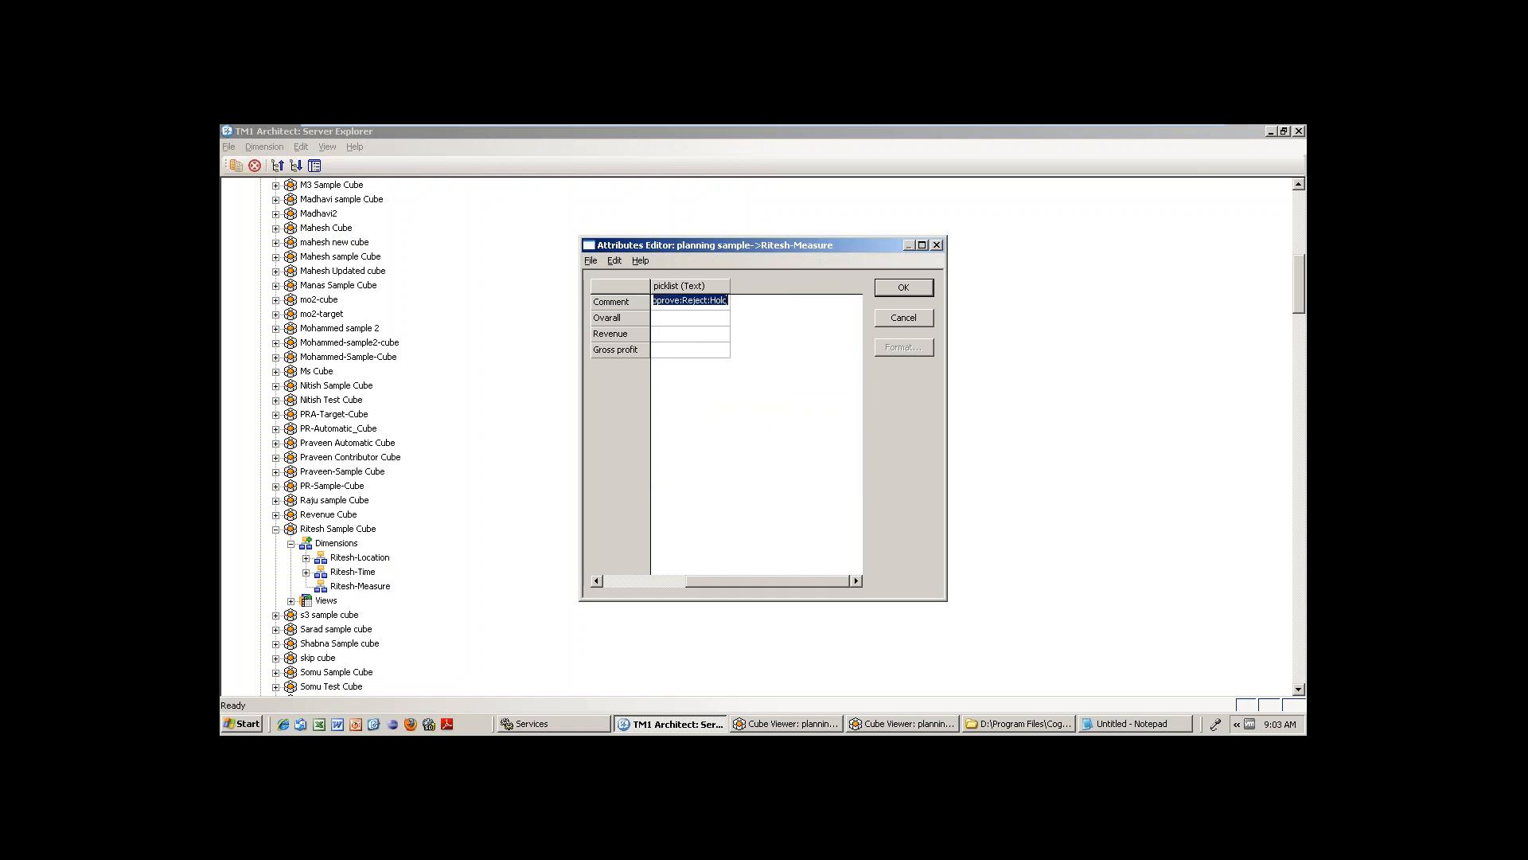
left_click(904, 288)
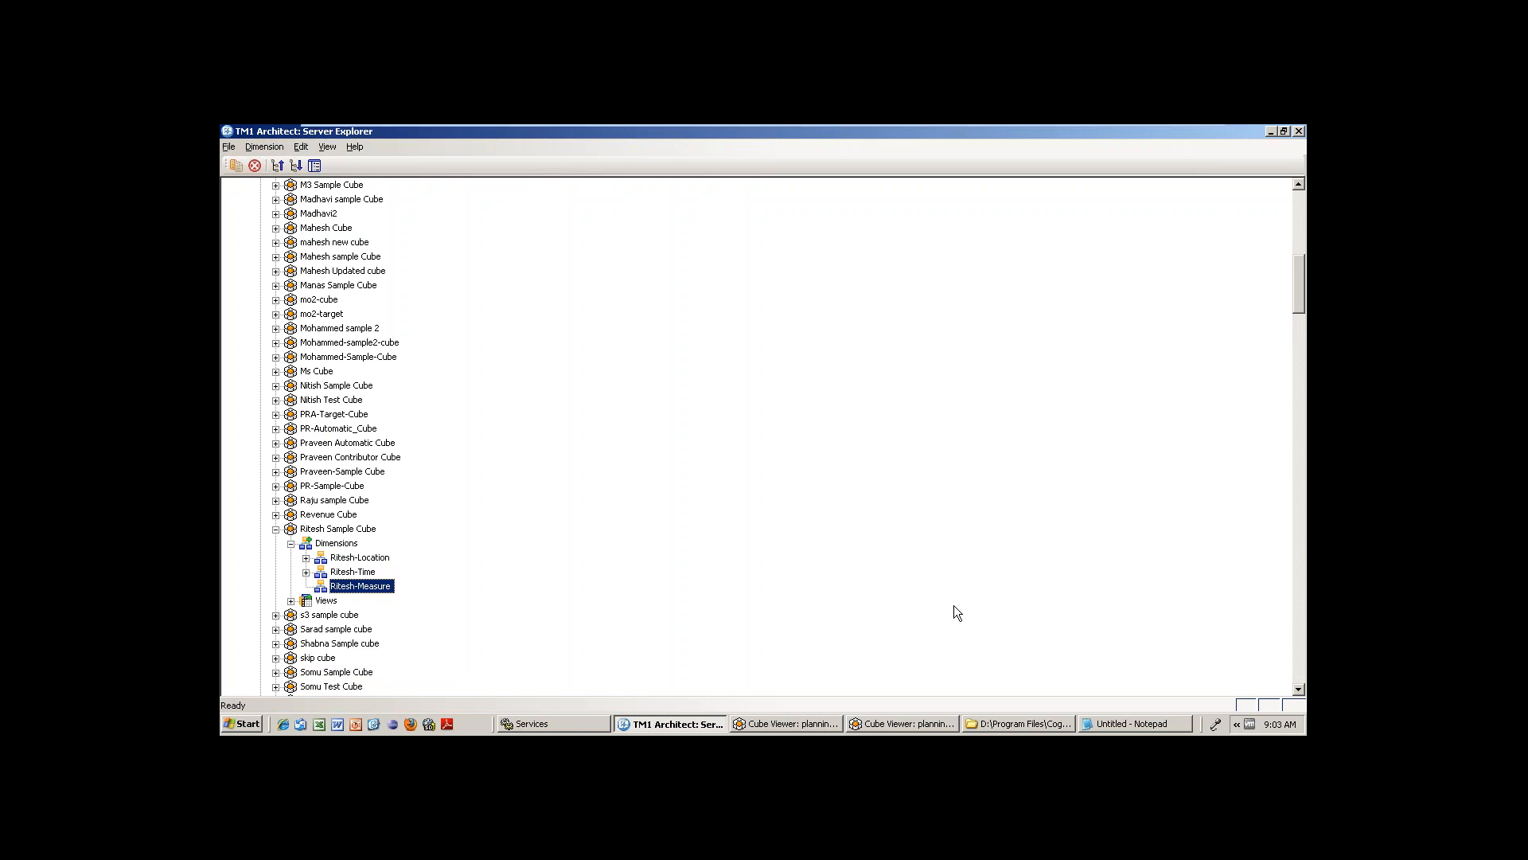
- Recalculate the sample cube view and show the picklist choices for the Aug-14 Comment cell
left_click(884, 724)
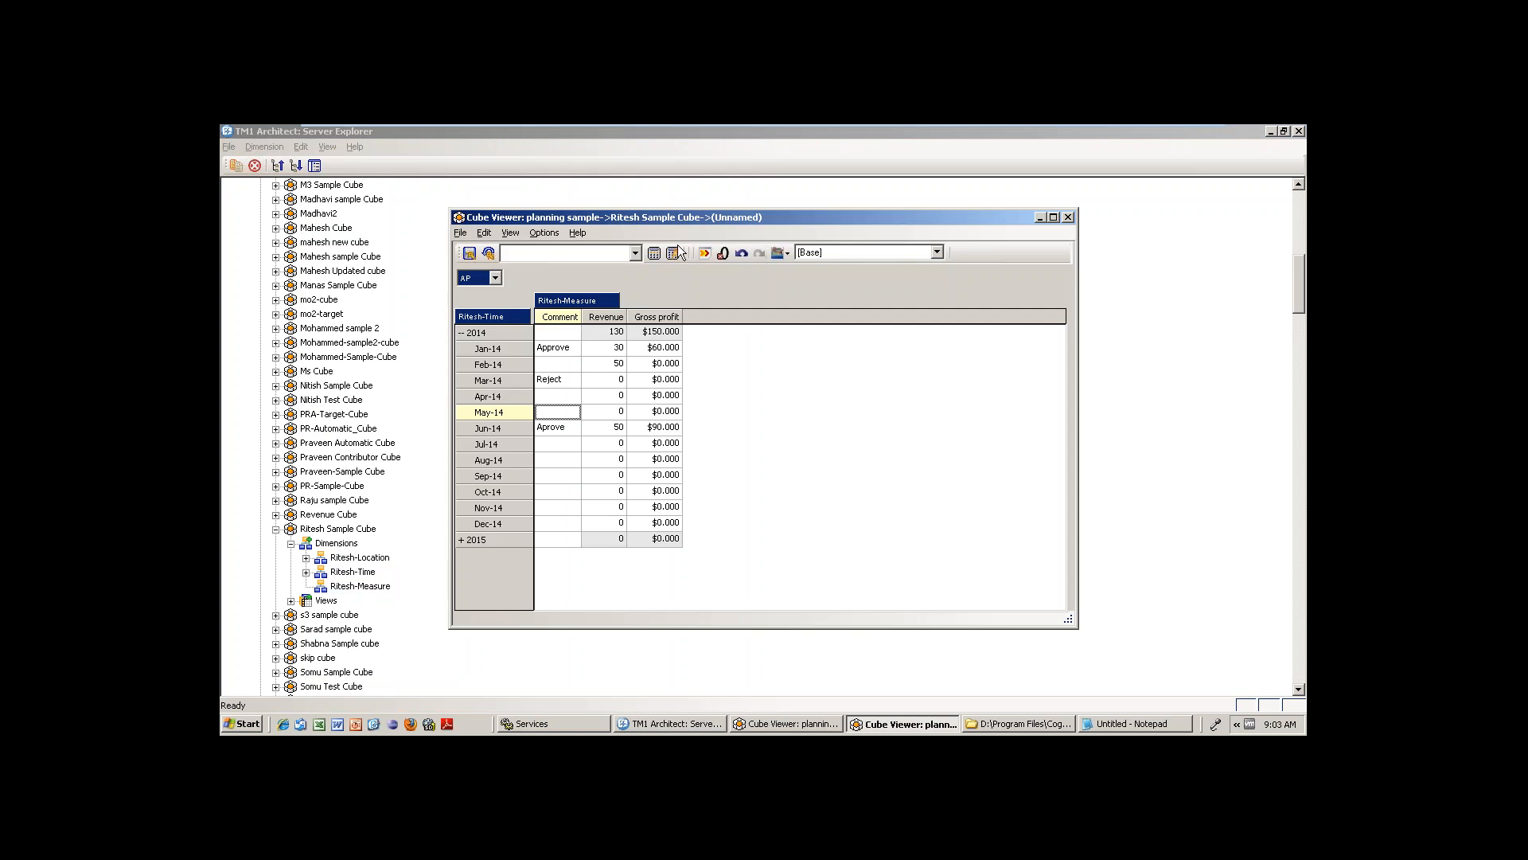
left_click(652, 252)
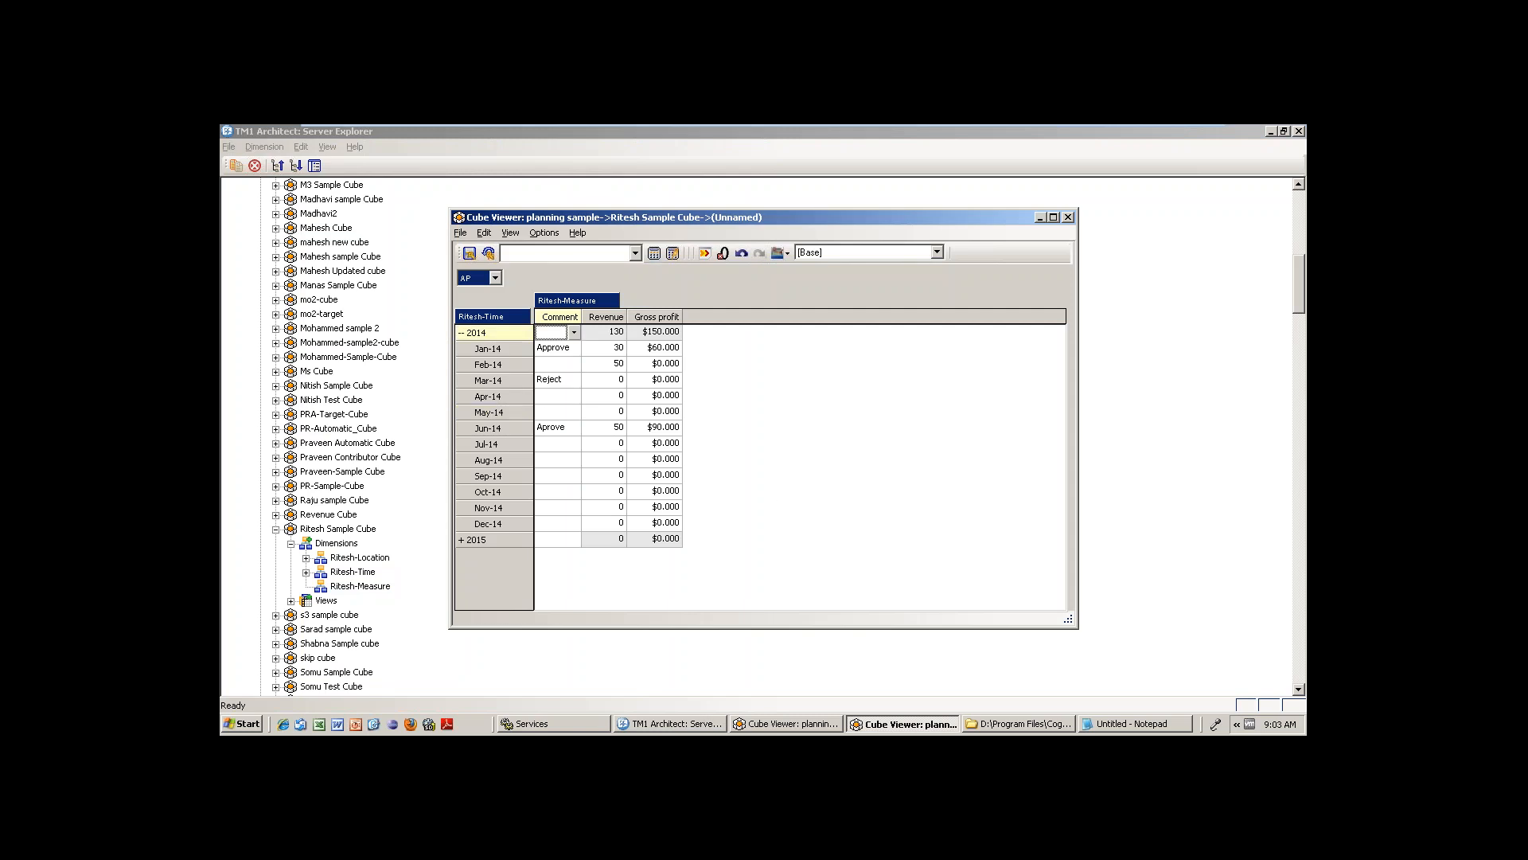
left_click(552, 460)
left_click(574, 460)
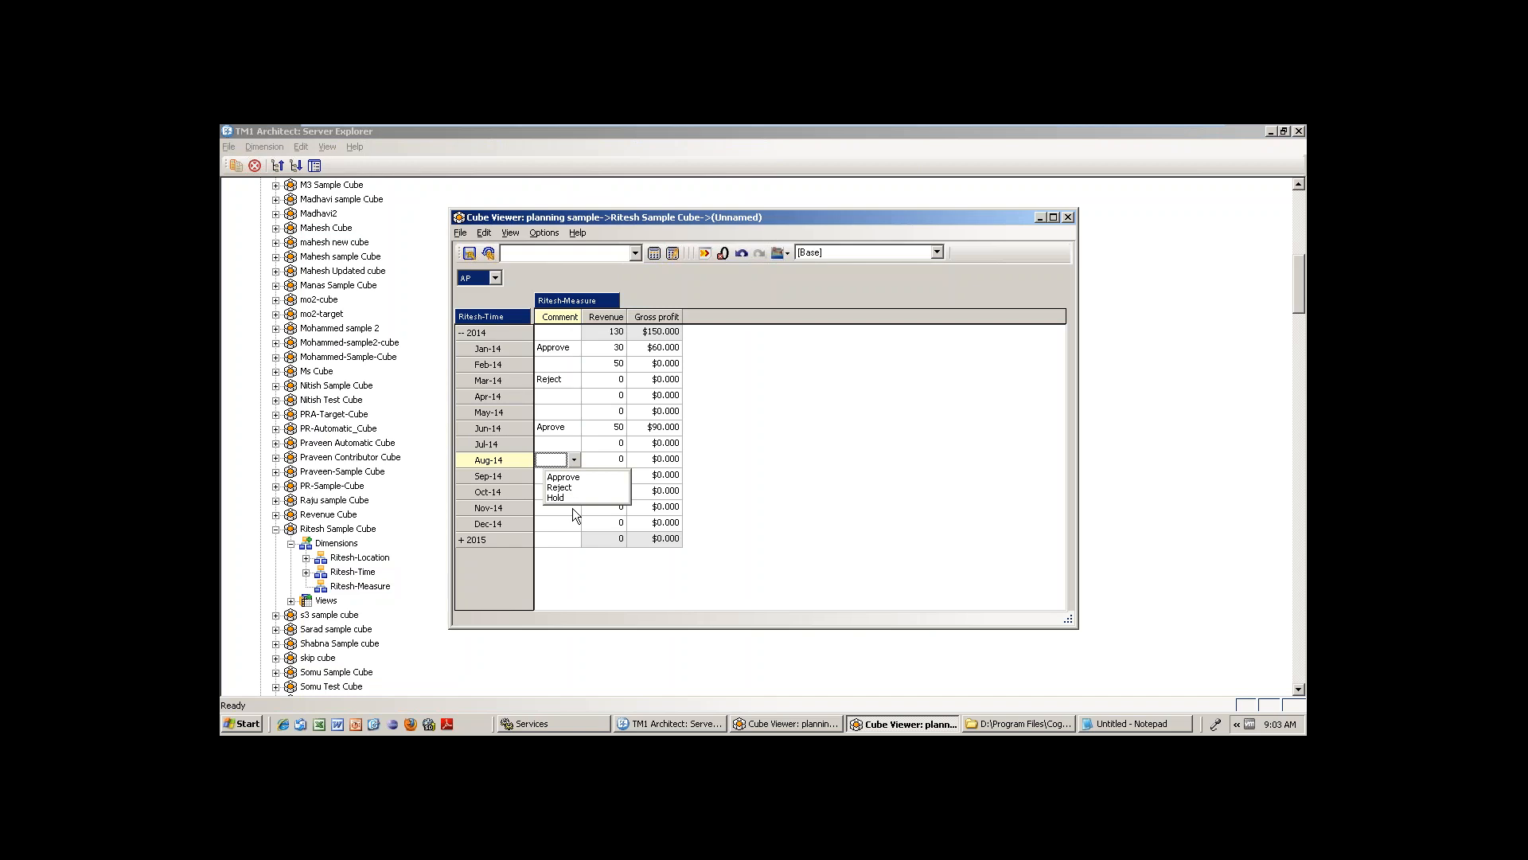
- Try to enter the free text "aprove" in the Aug-14 Comment cell, then cancel the entry
left_click(556, 456)
type("aprove")
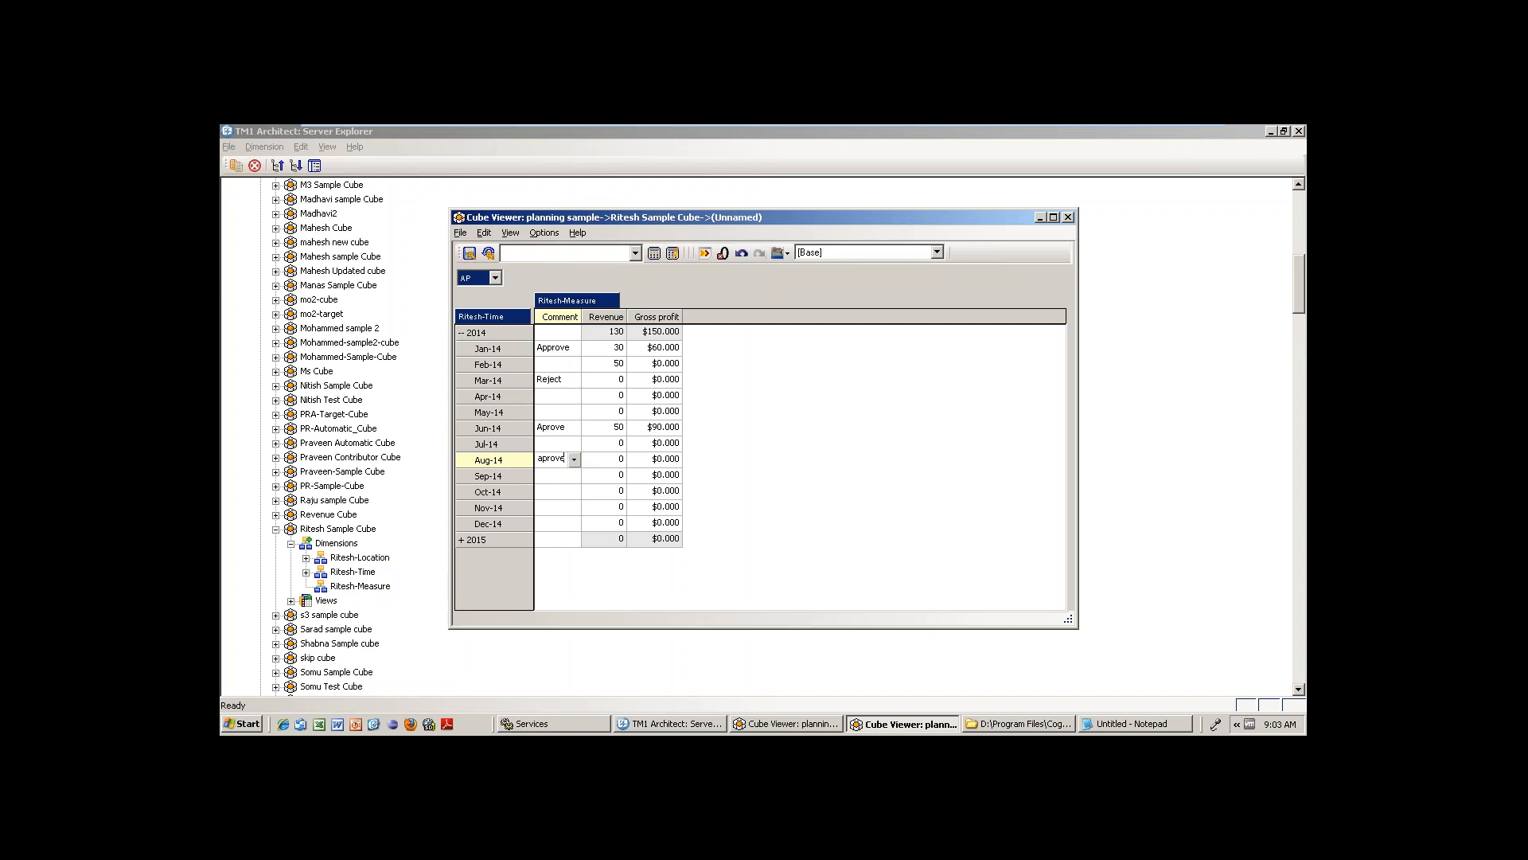
key("Return")
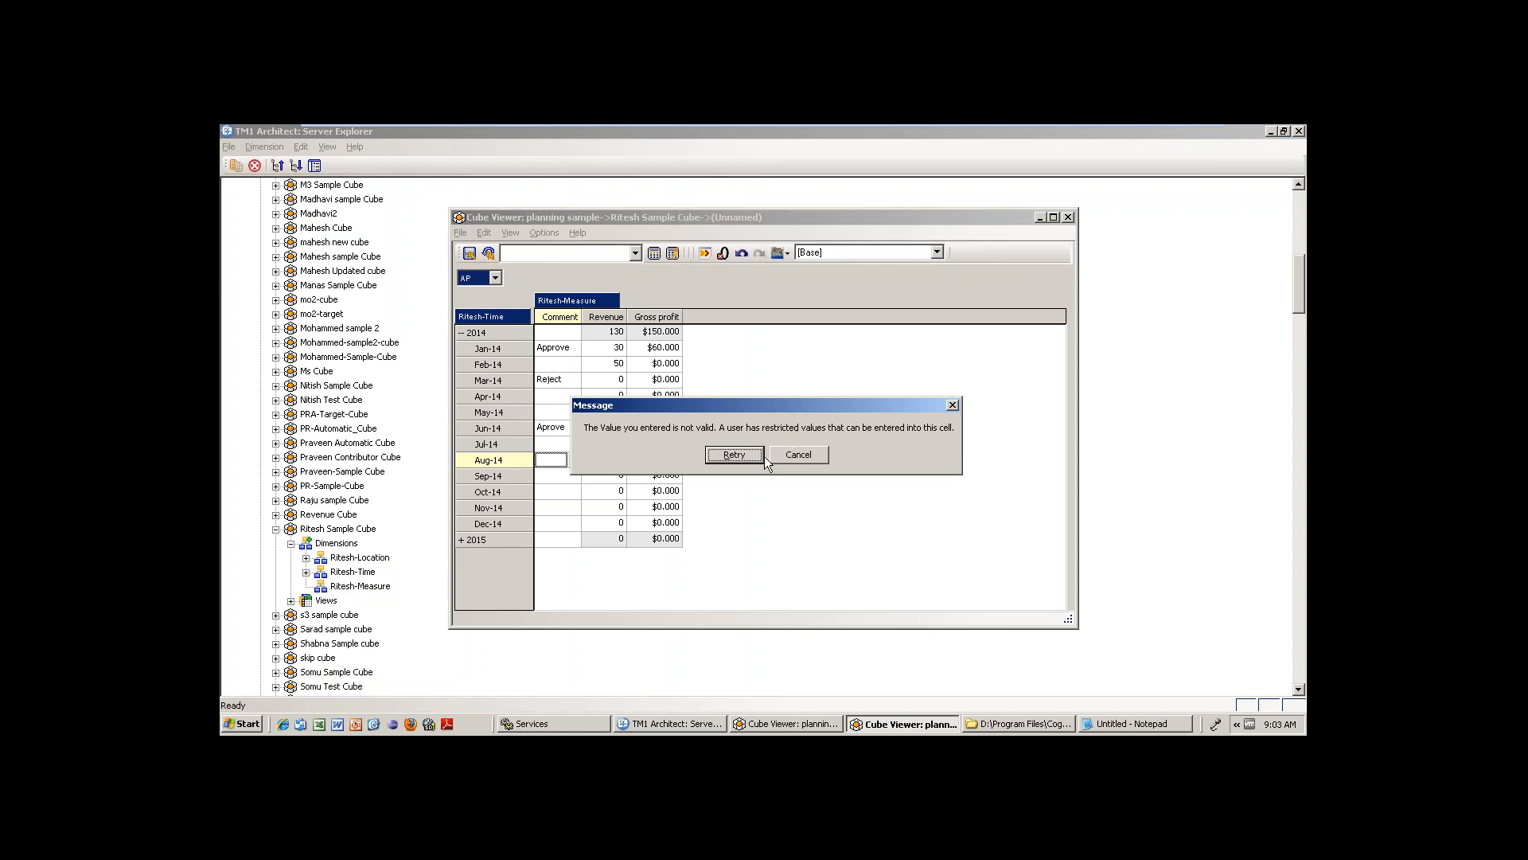
left_click(796, 456)
- Choose Approve from the picklist as the Aug-14 Comment
left_click(557, 459)
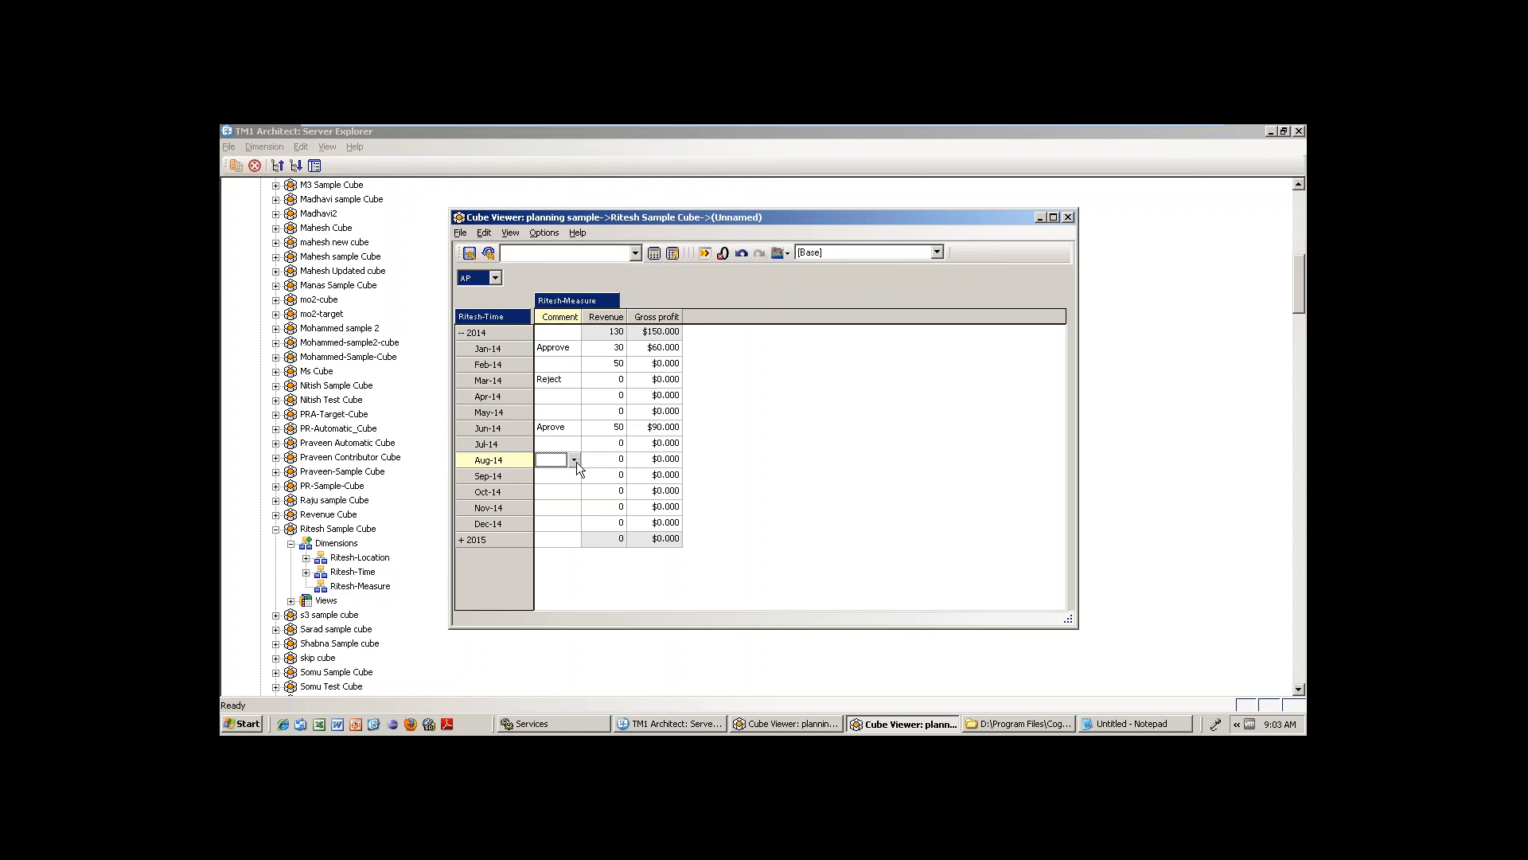
left_click(575, 461)
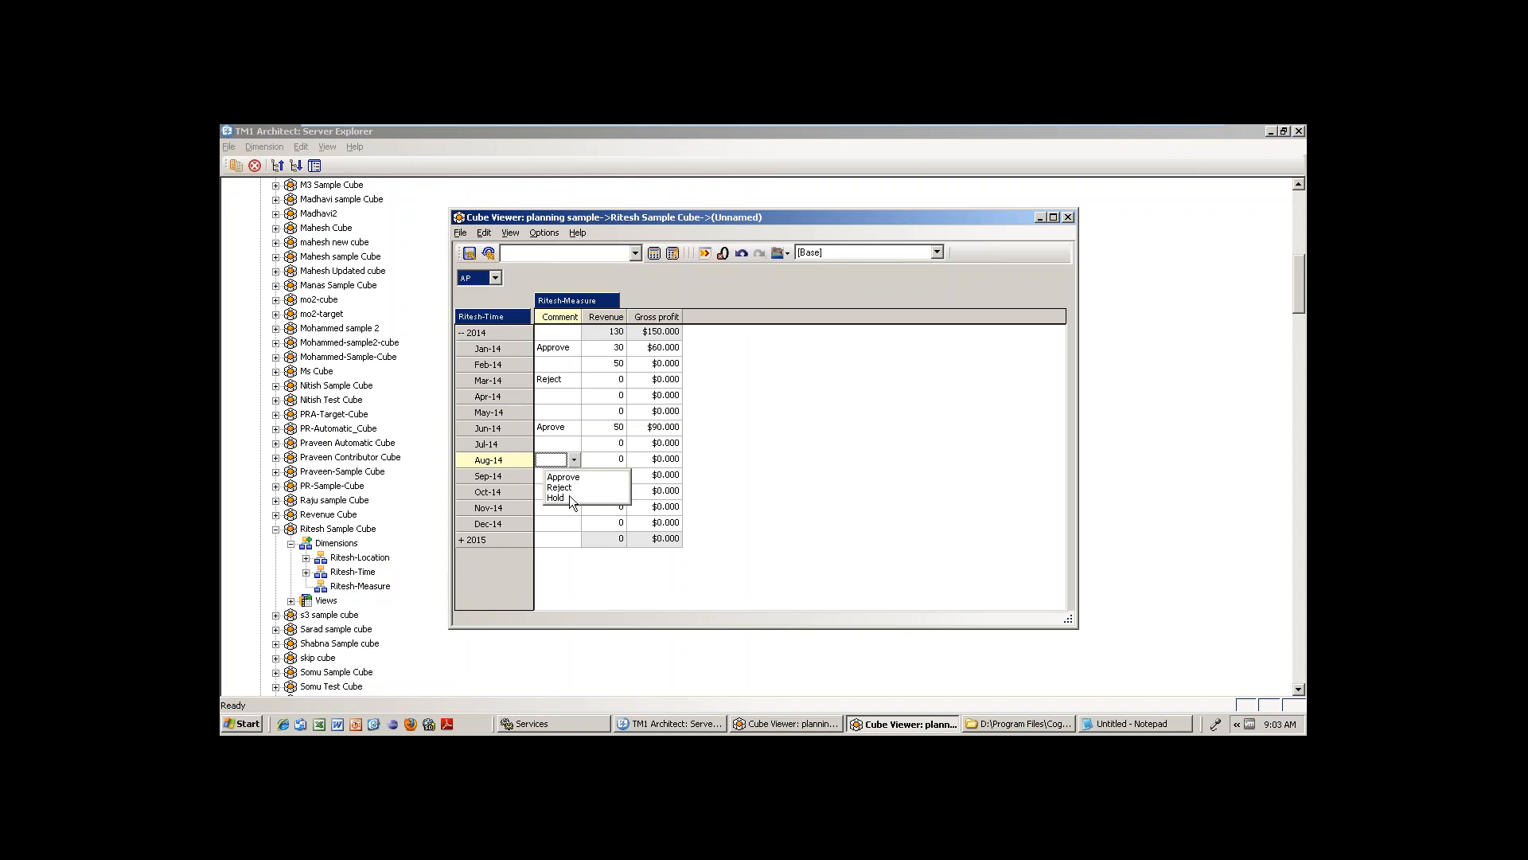
left_click(563, 477)
left_click(558, 491)
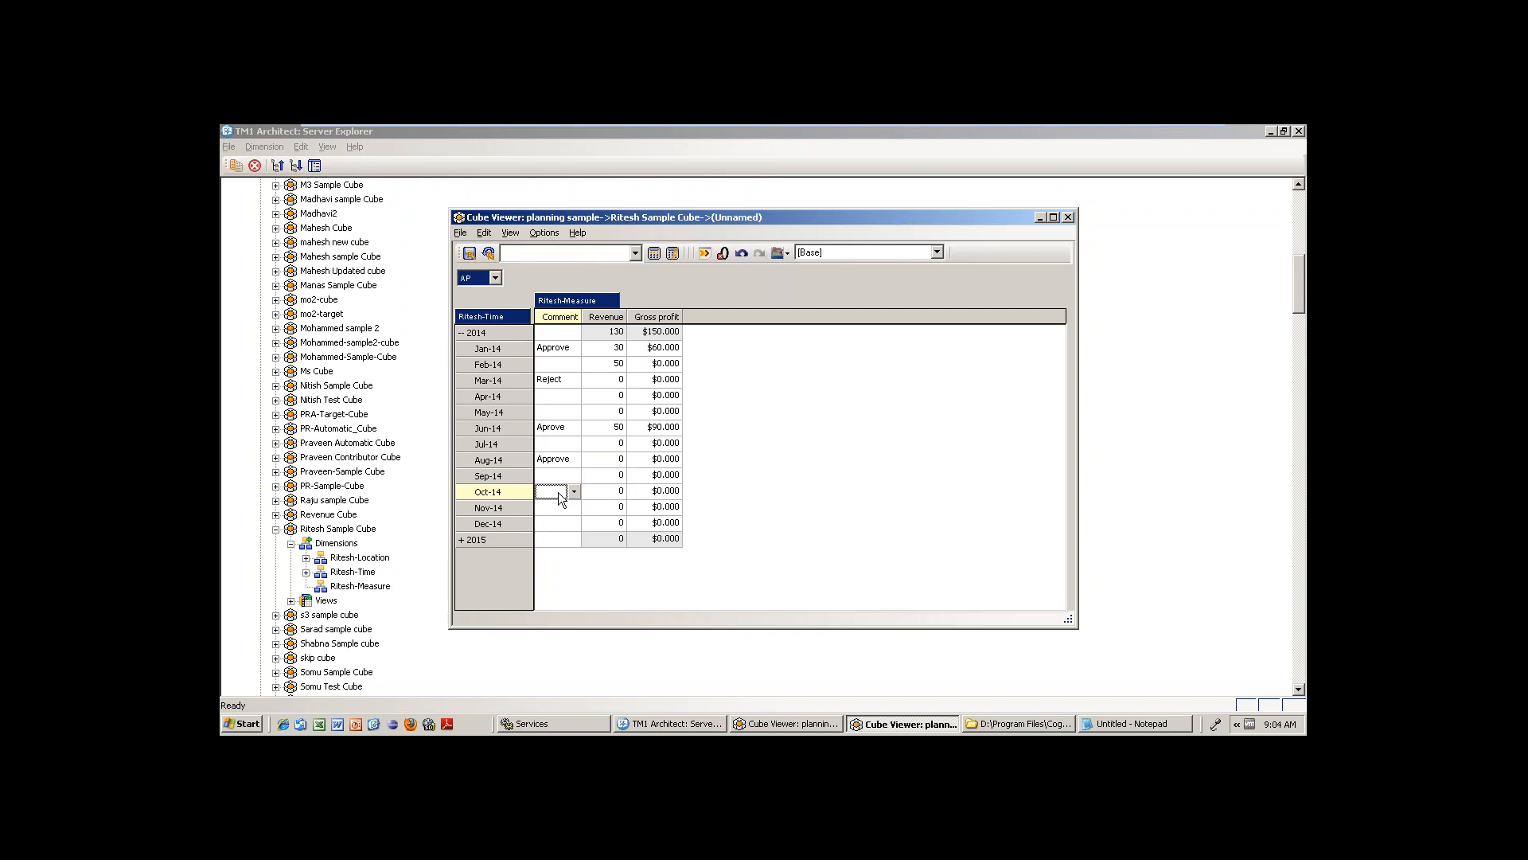
- Open the Time dimension in the Subset Editor and display its Critical Months subset
double_click(490, 318)
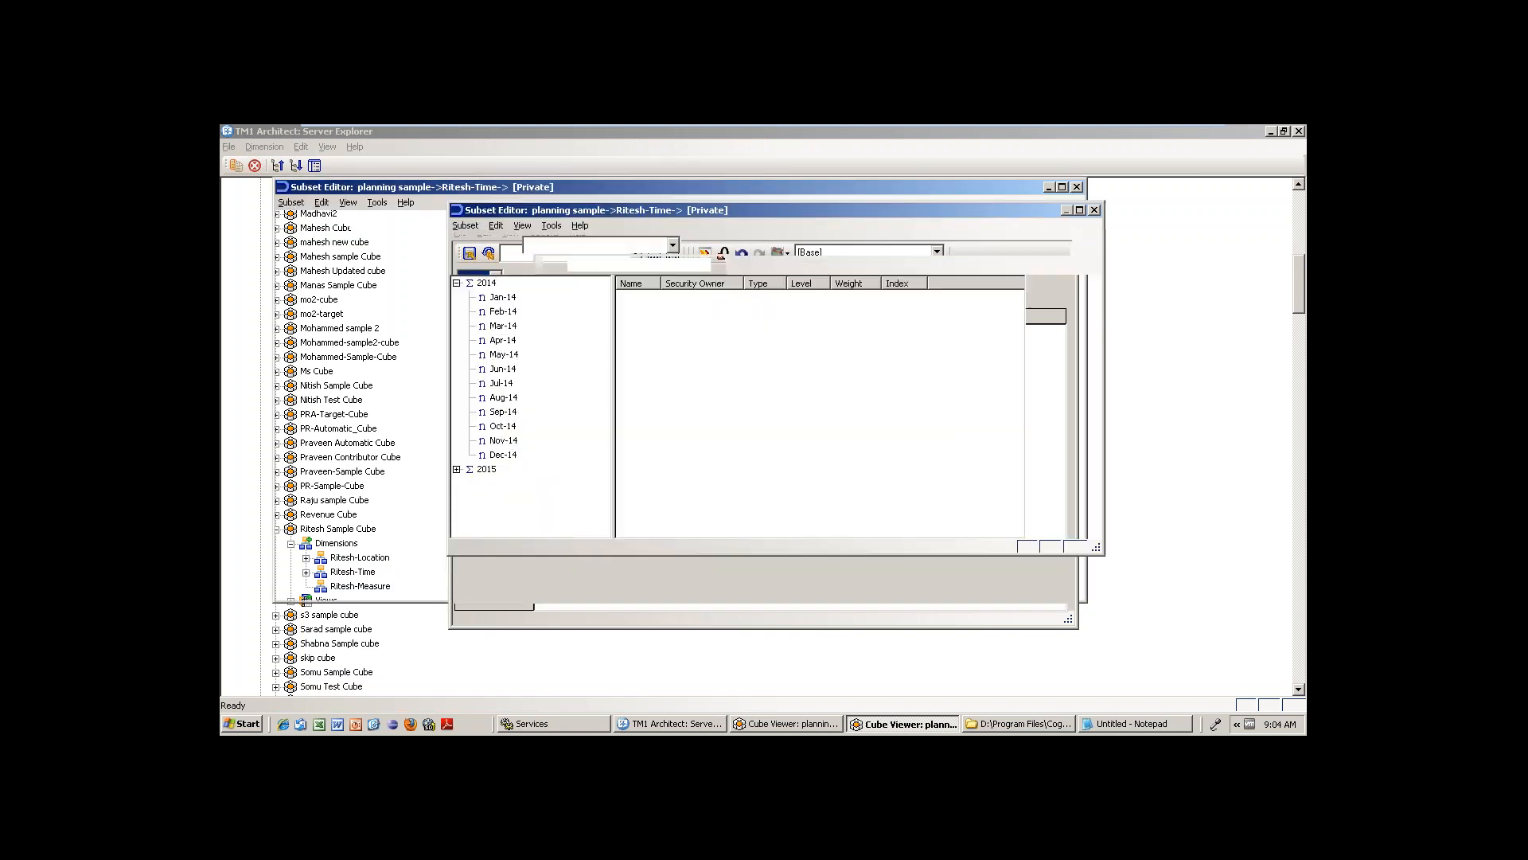
left_click(671, 247)
left_click(559, 261)
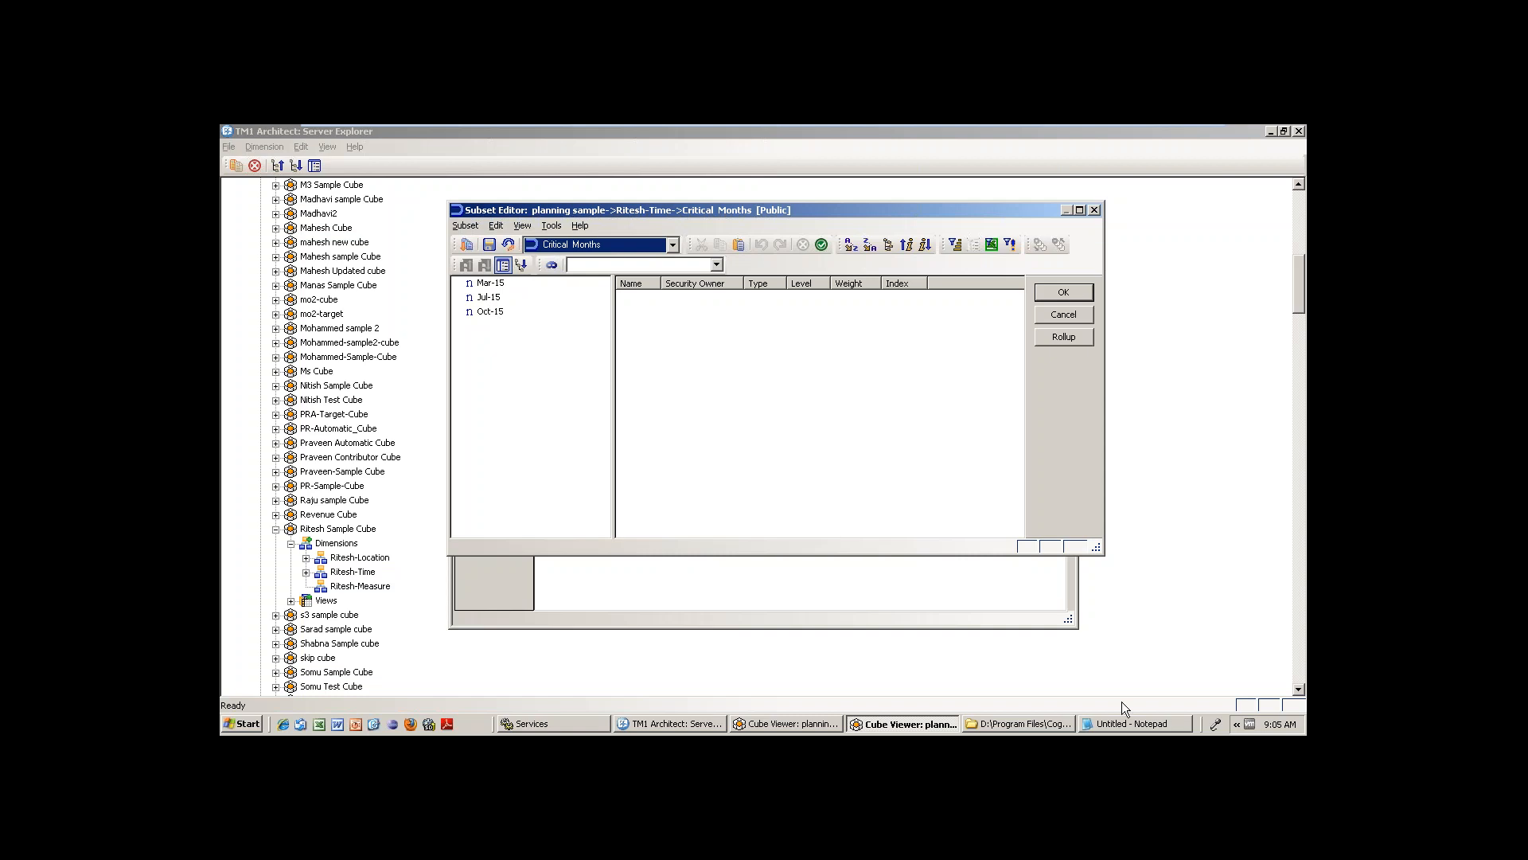
- Switch to the Notepad notes and write the syntax line "subset:Dimension:subsetname" below the subset: heading
left_click(1122, 726)
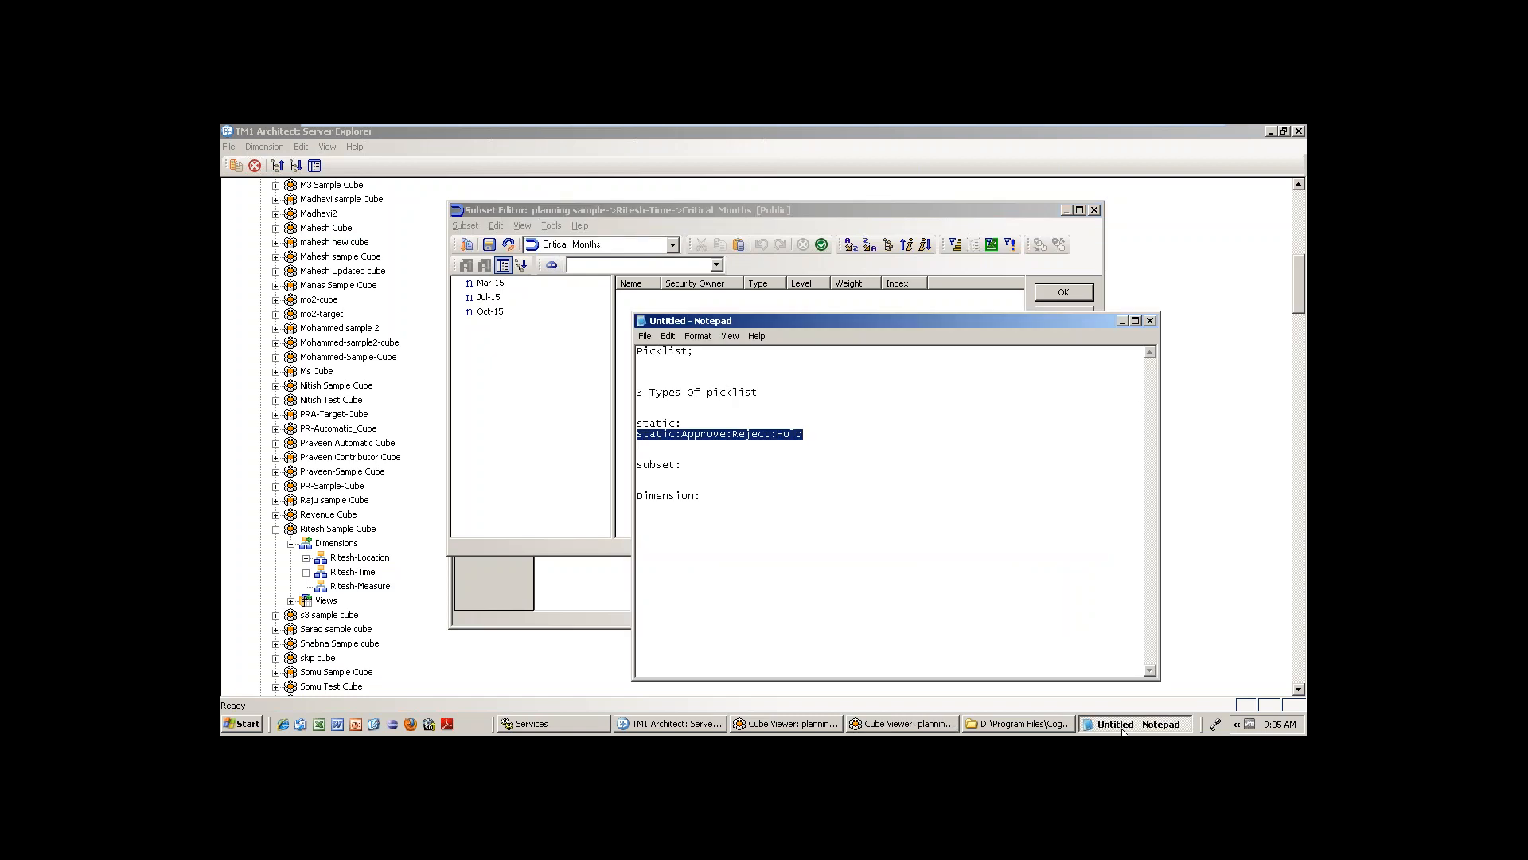
left_click(702, 464)
key("Return")
key("Return")
type("sus")
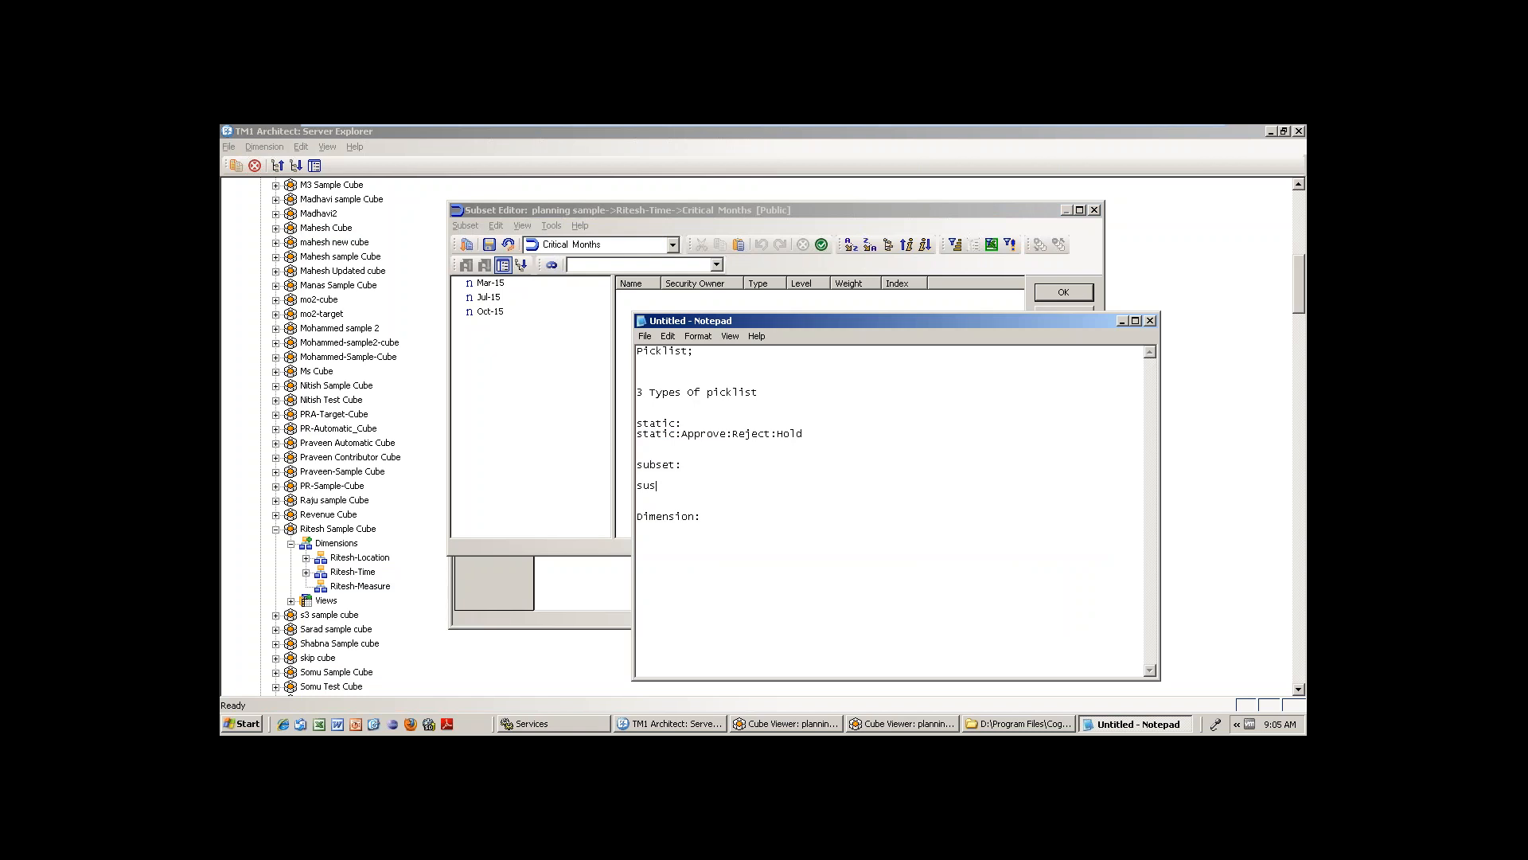
type("set:Dimeension:subsetnam,e")
key("BackSpace")
key("BackSpace")
type("e")
key("Return")
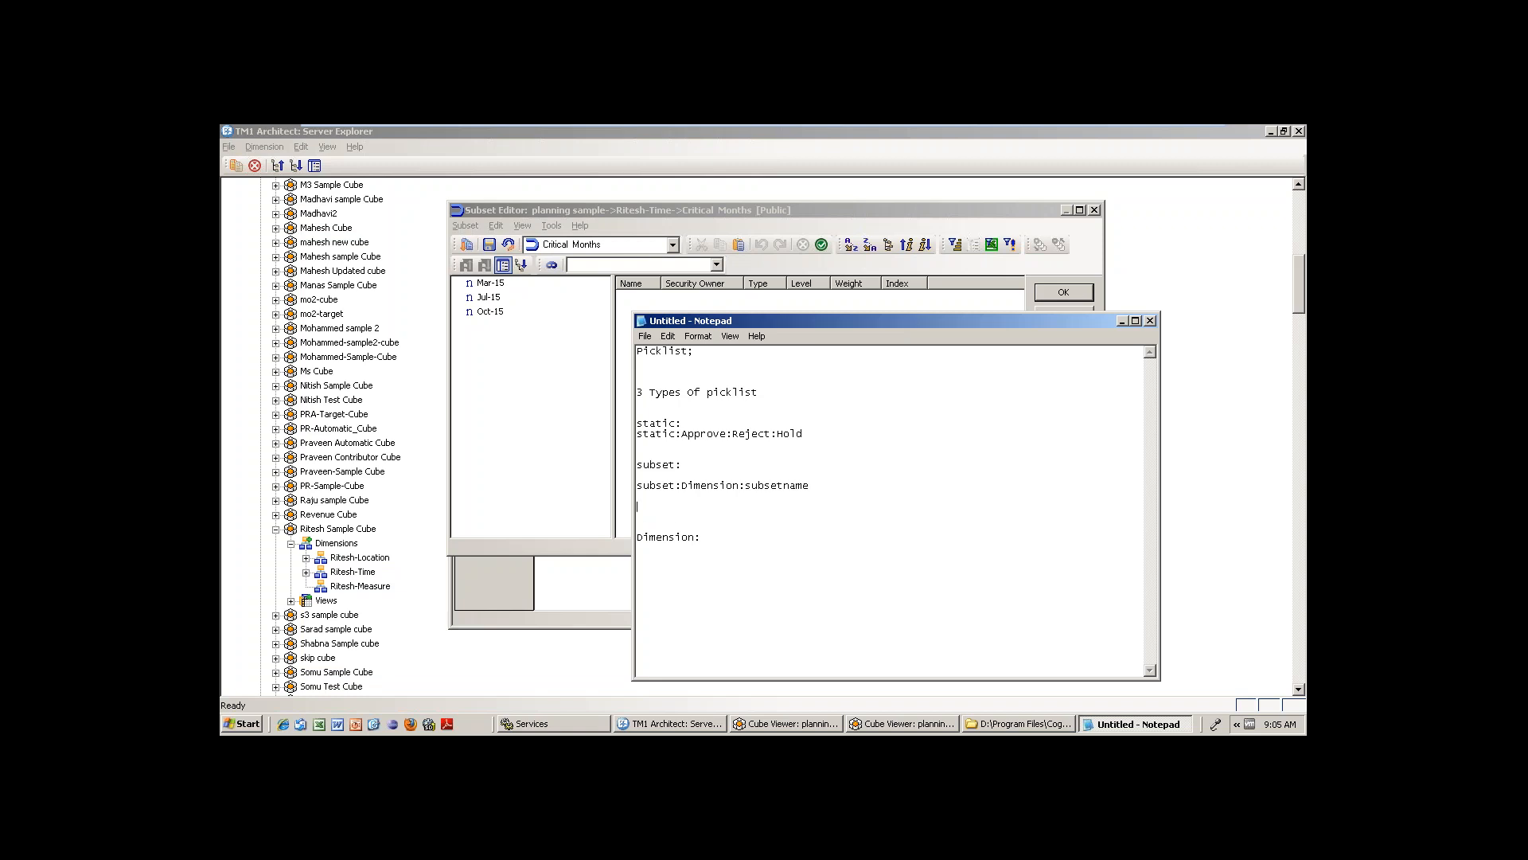
- Write an example subset picklist line referencing the sample cube's Time dimension and its Critical Months subset, and copy that line
type("susbe")
key("BackSpace")
key("BackSpace")
type("bset:Ritesh-Time")
type(":Critical MOnths")
left_click_drag(871, 512, 619, 494)
key("ctrl+c")
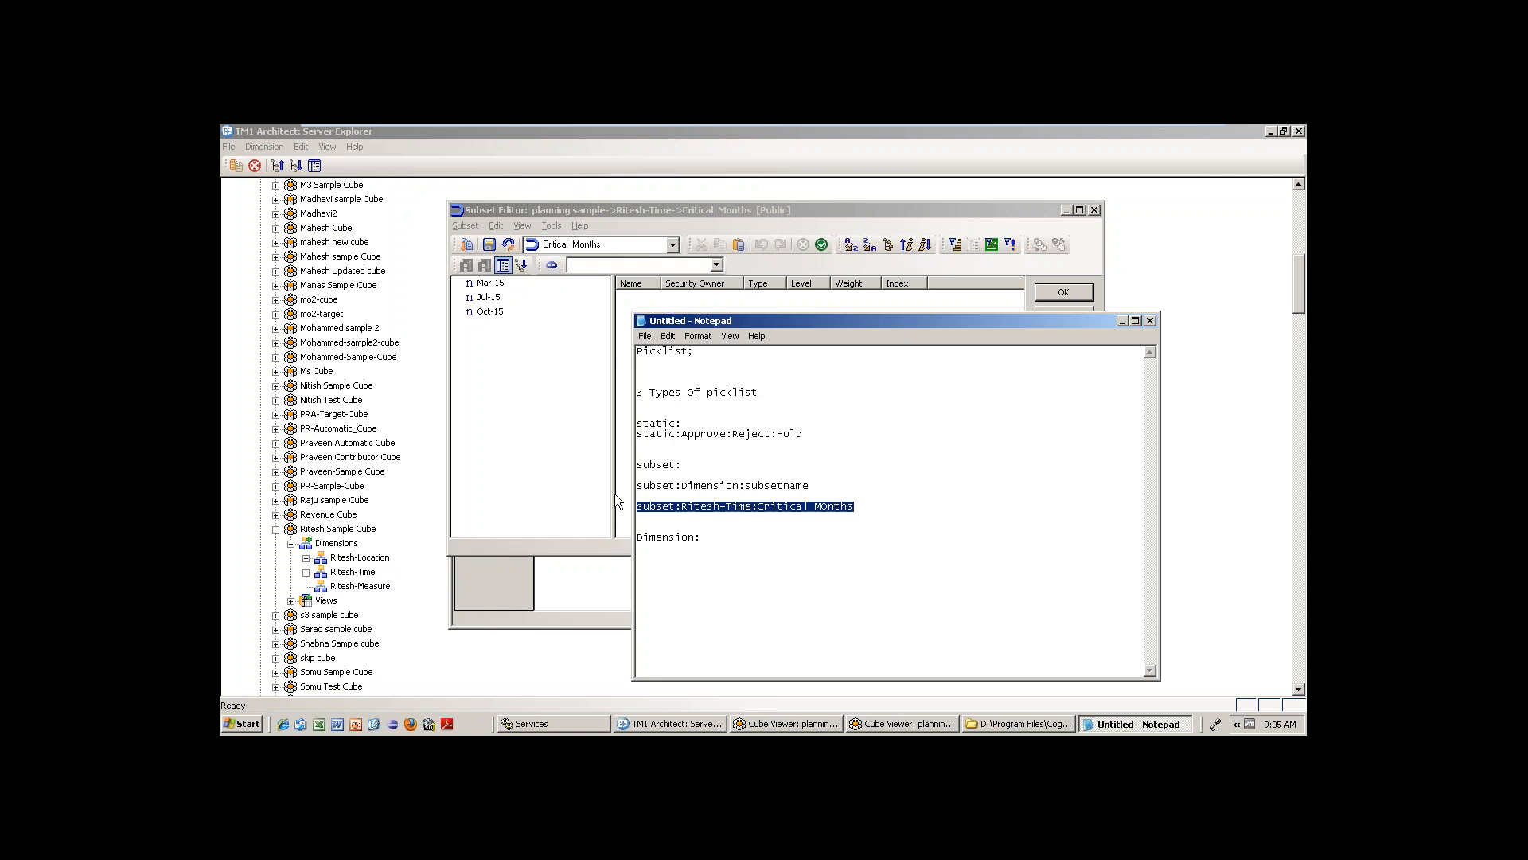
- Reopen the Measure dimension's element attributes in TM1 Architect and clear the Comment element's picklist value
left_click(362, 594)
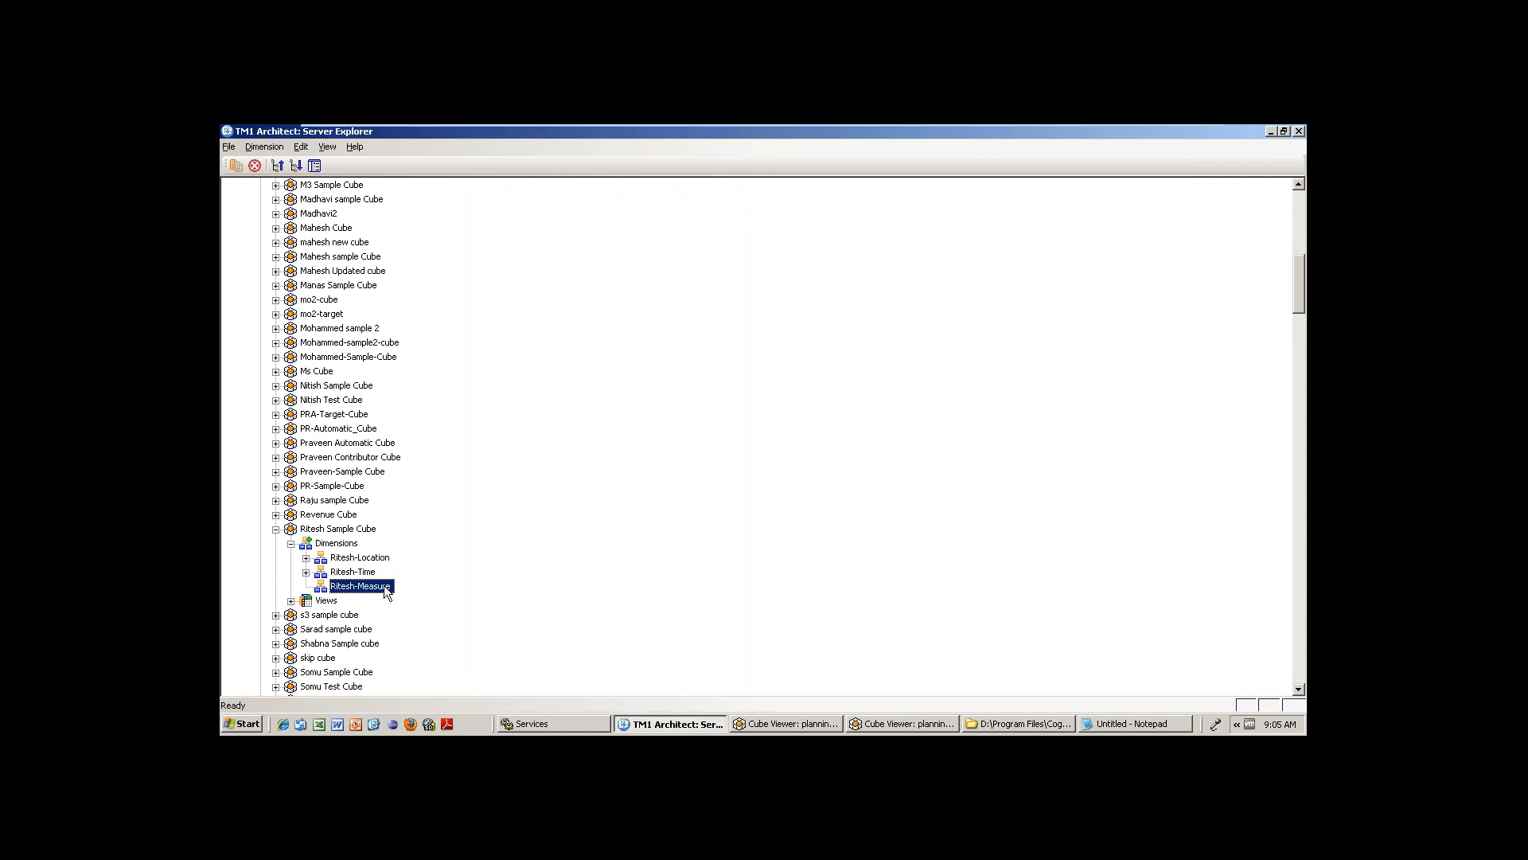
right_click(383, 585)
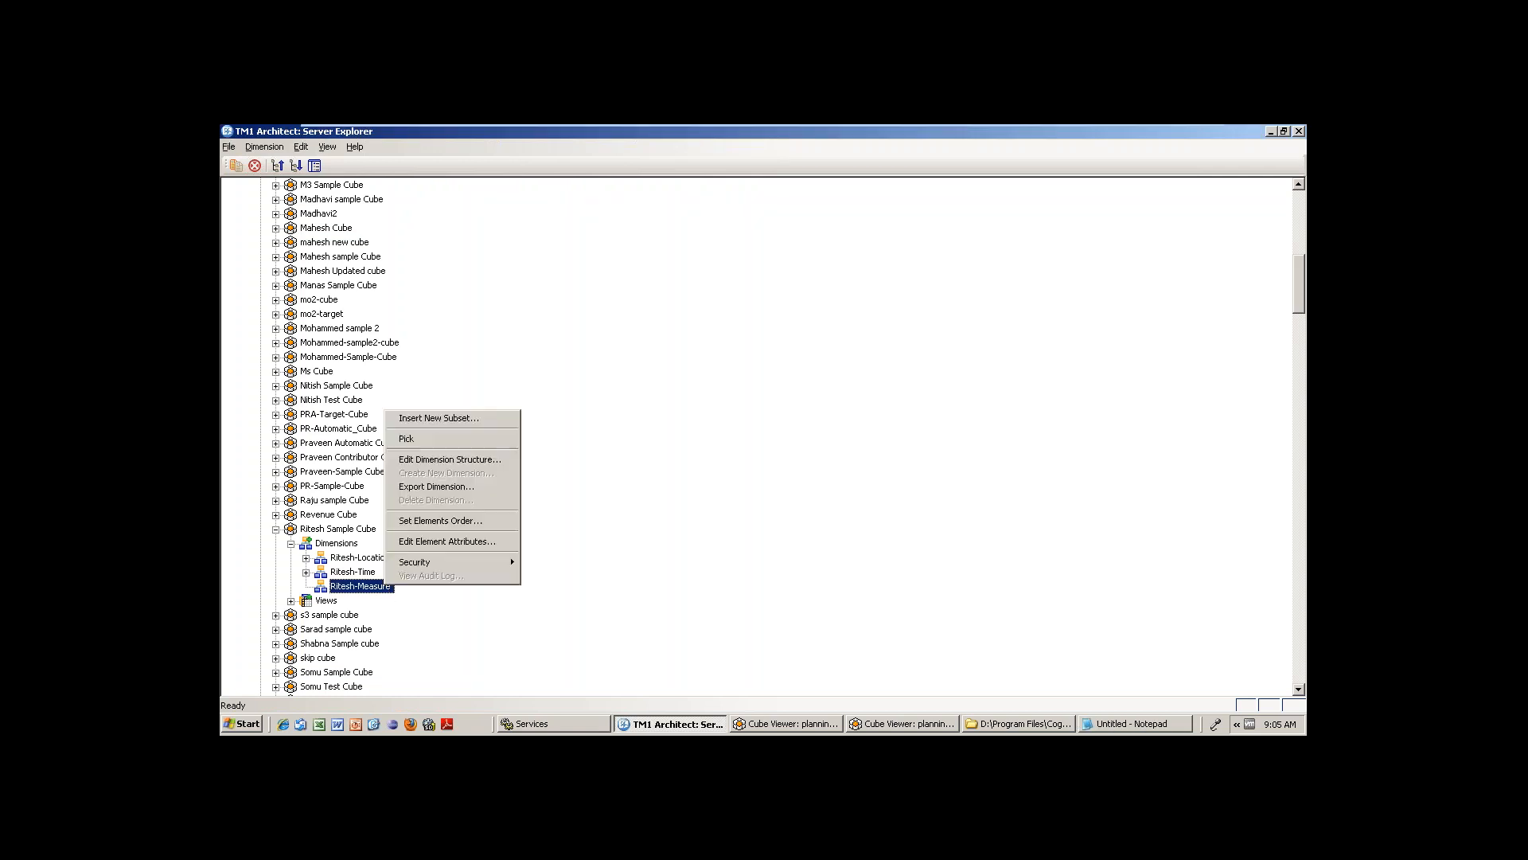
left_click(442, 546)
left_click(691, 309)
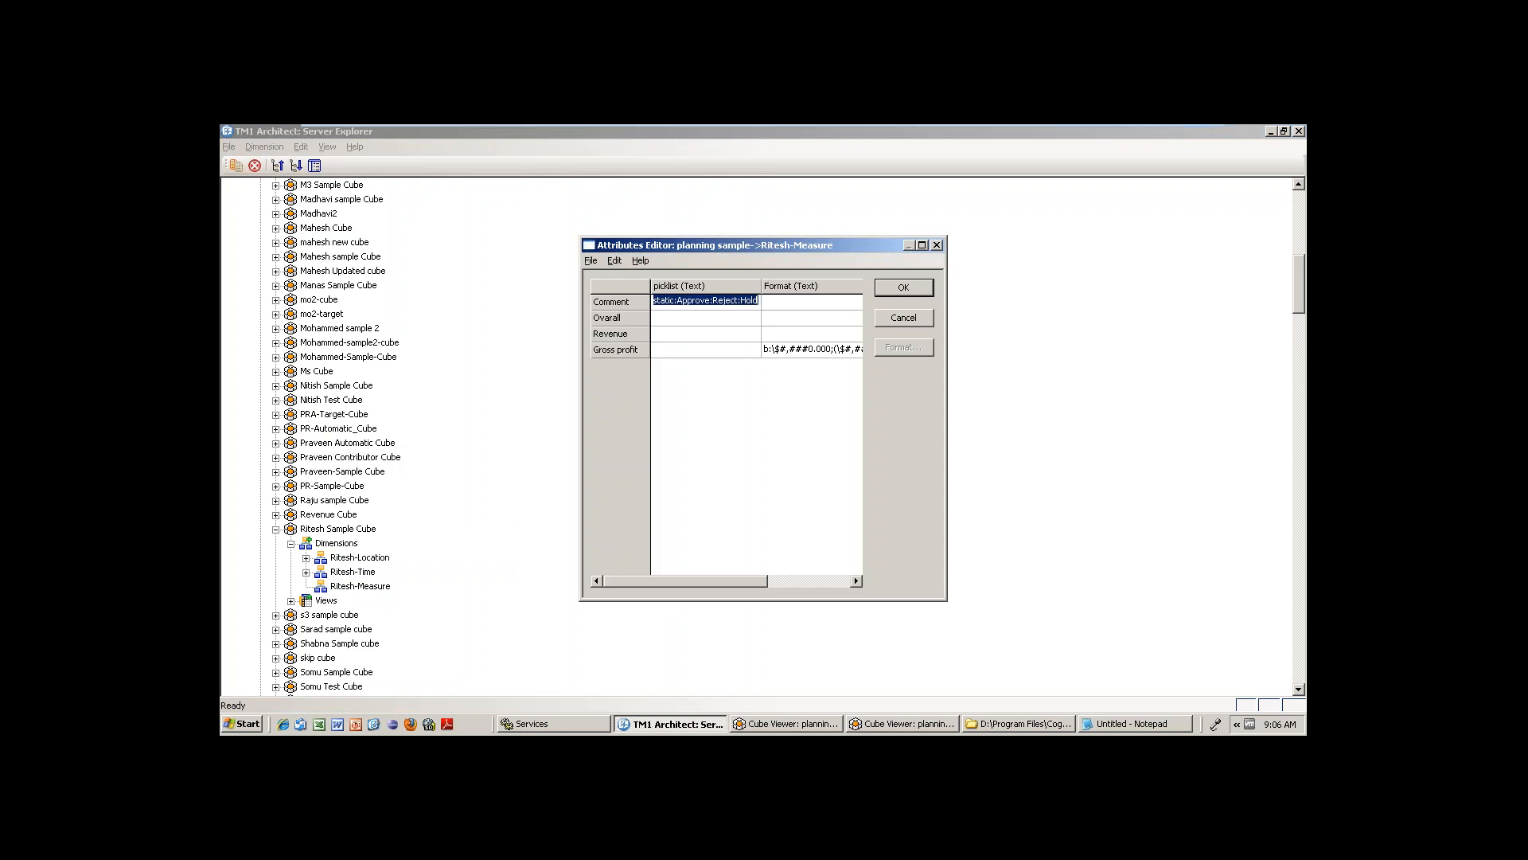
key("Delete")
key("ctrl+v")
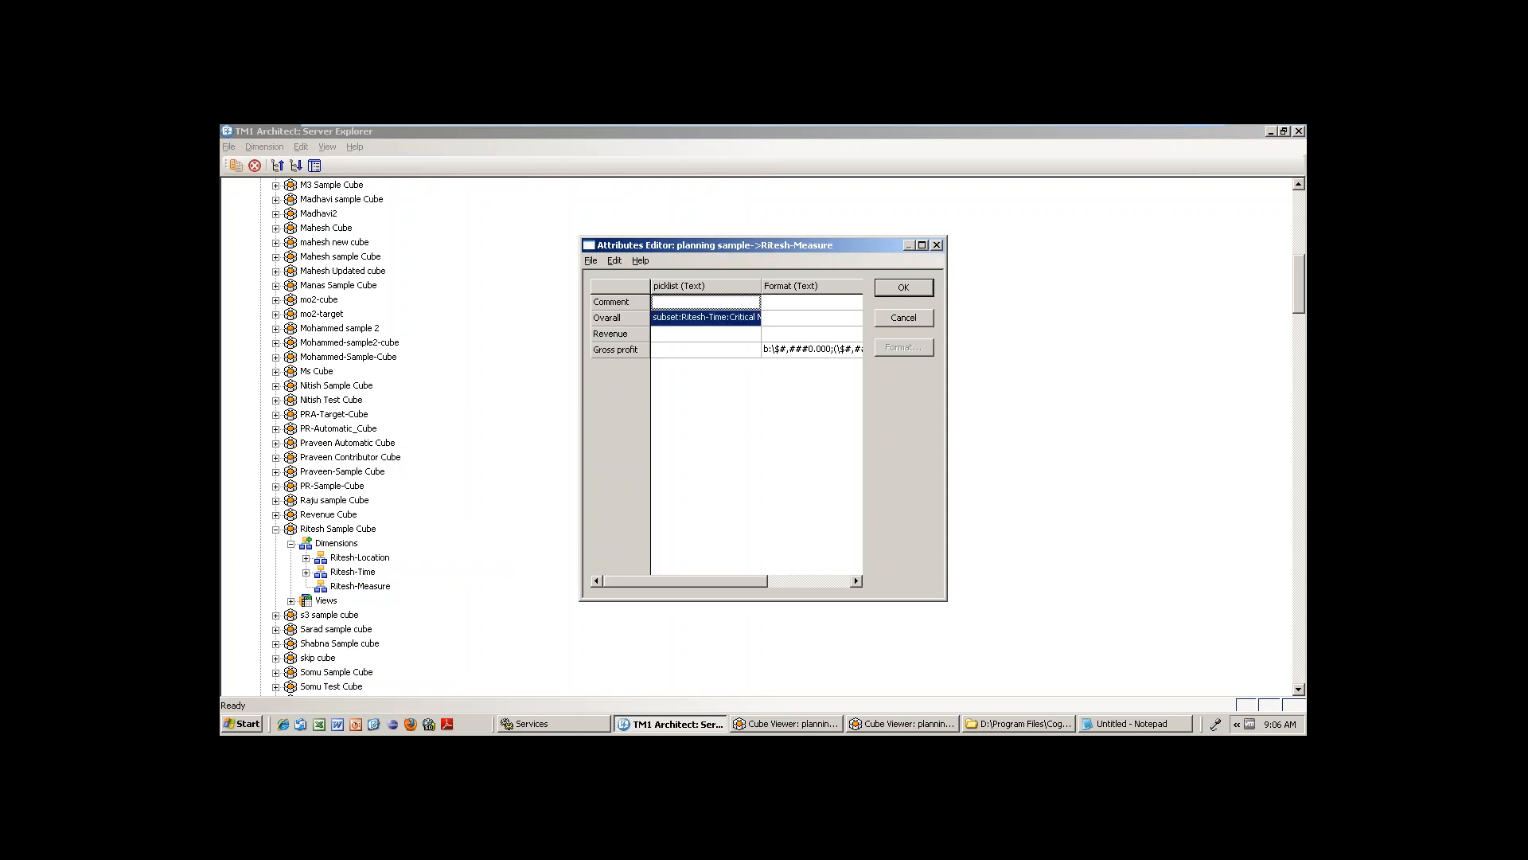
left_click(695, 350)
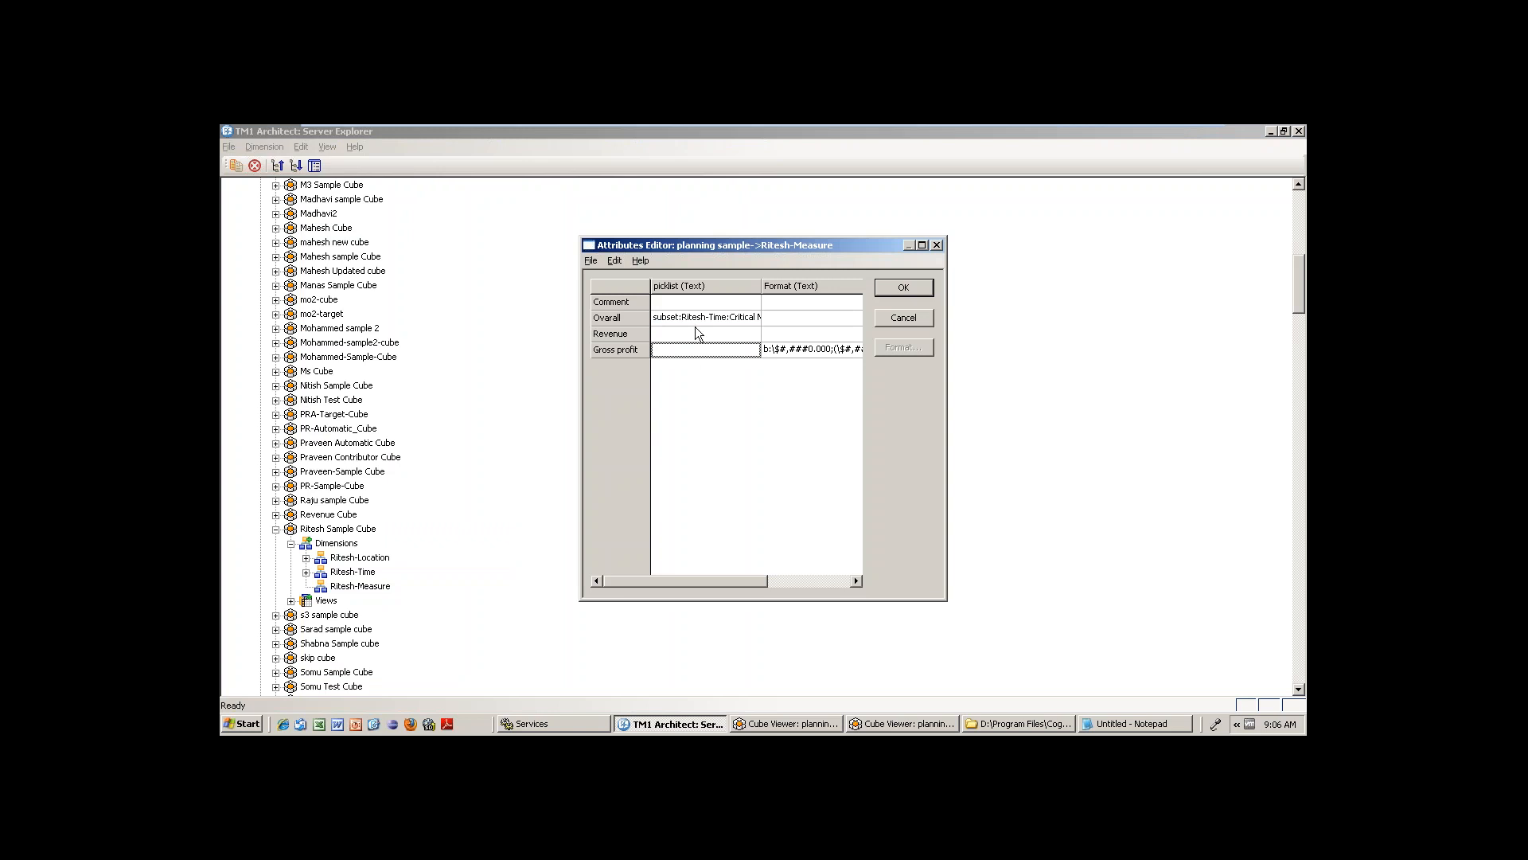
left_click(695, 327)
left_click(709, 323)
key("Delete")
- Paste the Critical Months subset definition as the Comment element's picklist value and accept the attribute changes
left_click(694, 299)
key("ctrl+v")
left_click(710, 331)
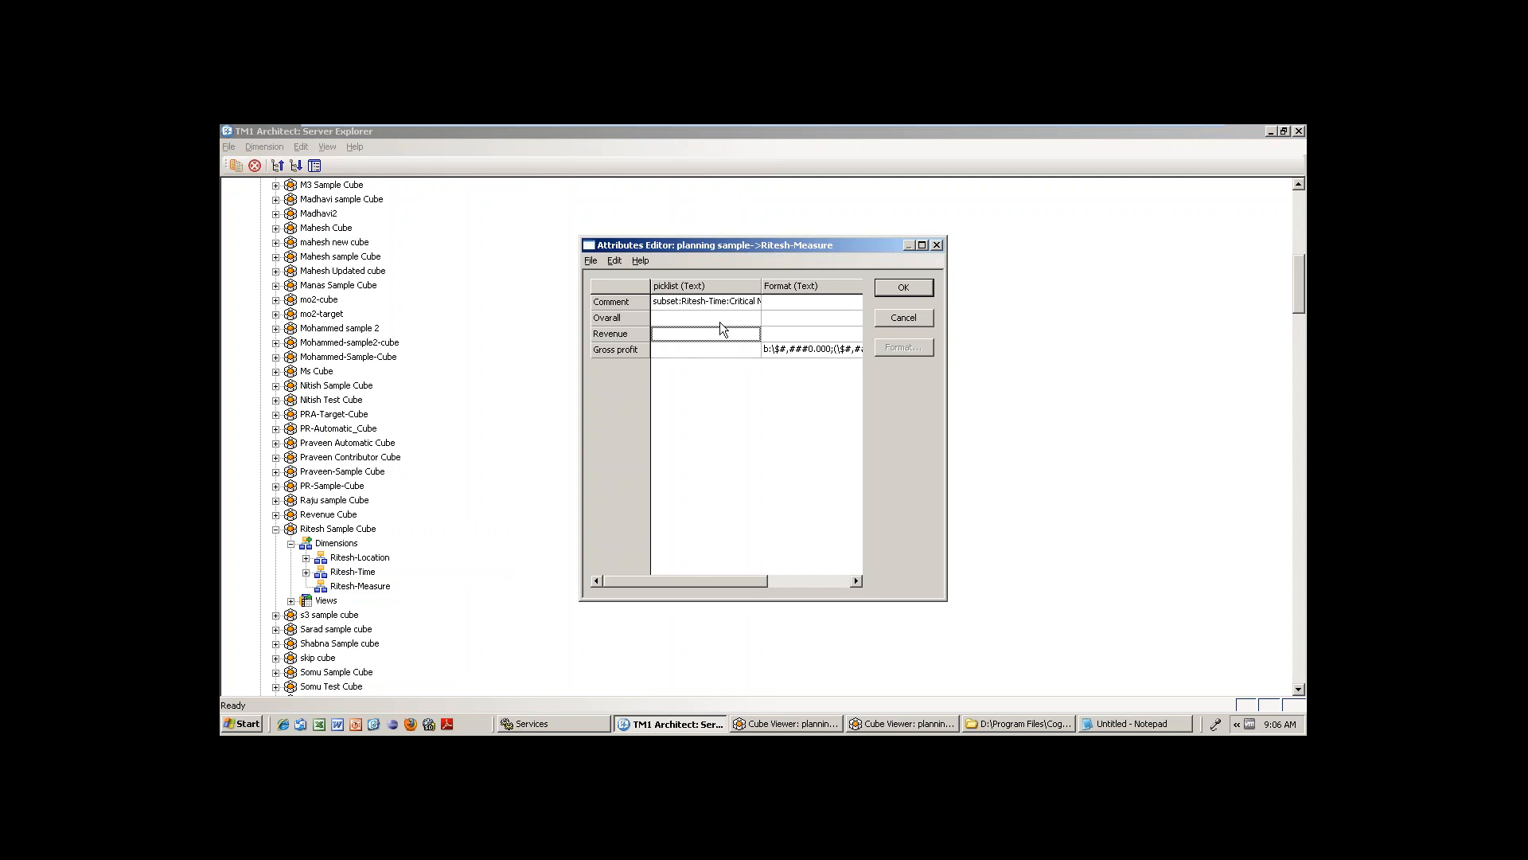
left_click(906, 288)
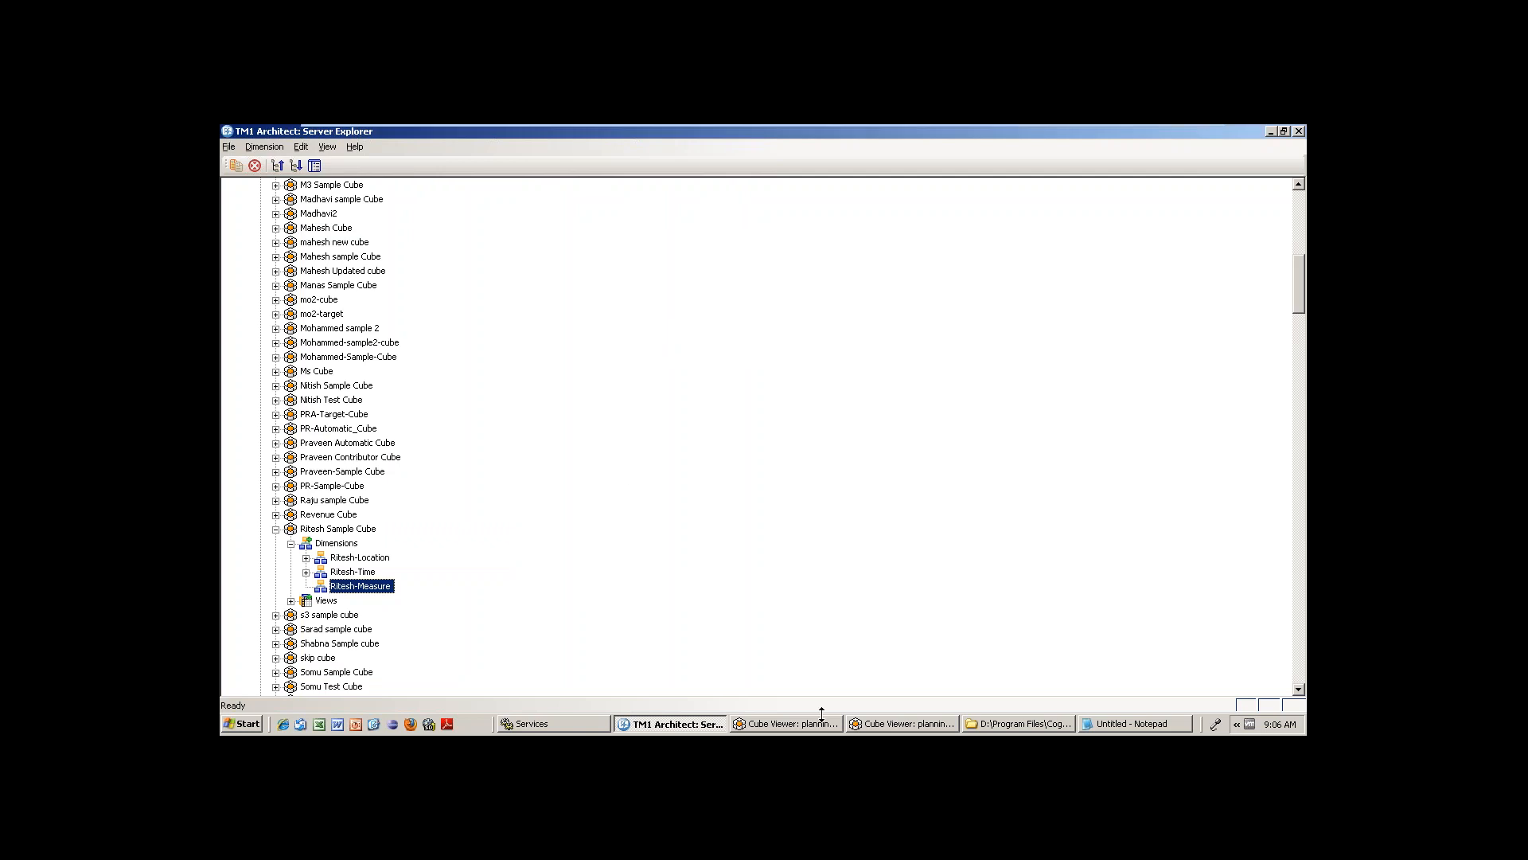
- Close the extra cube view without saving it and cancel the open subset editor for the Time dimension
left_click(856, 725)
left_click(806, 724)
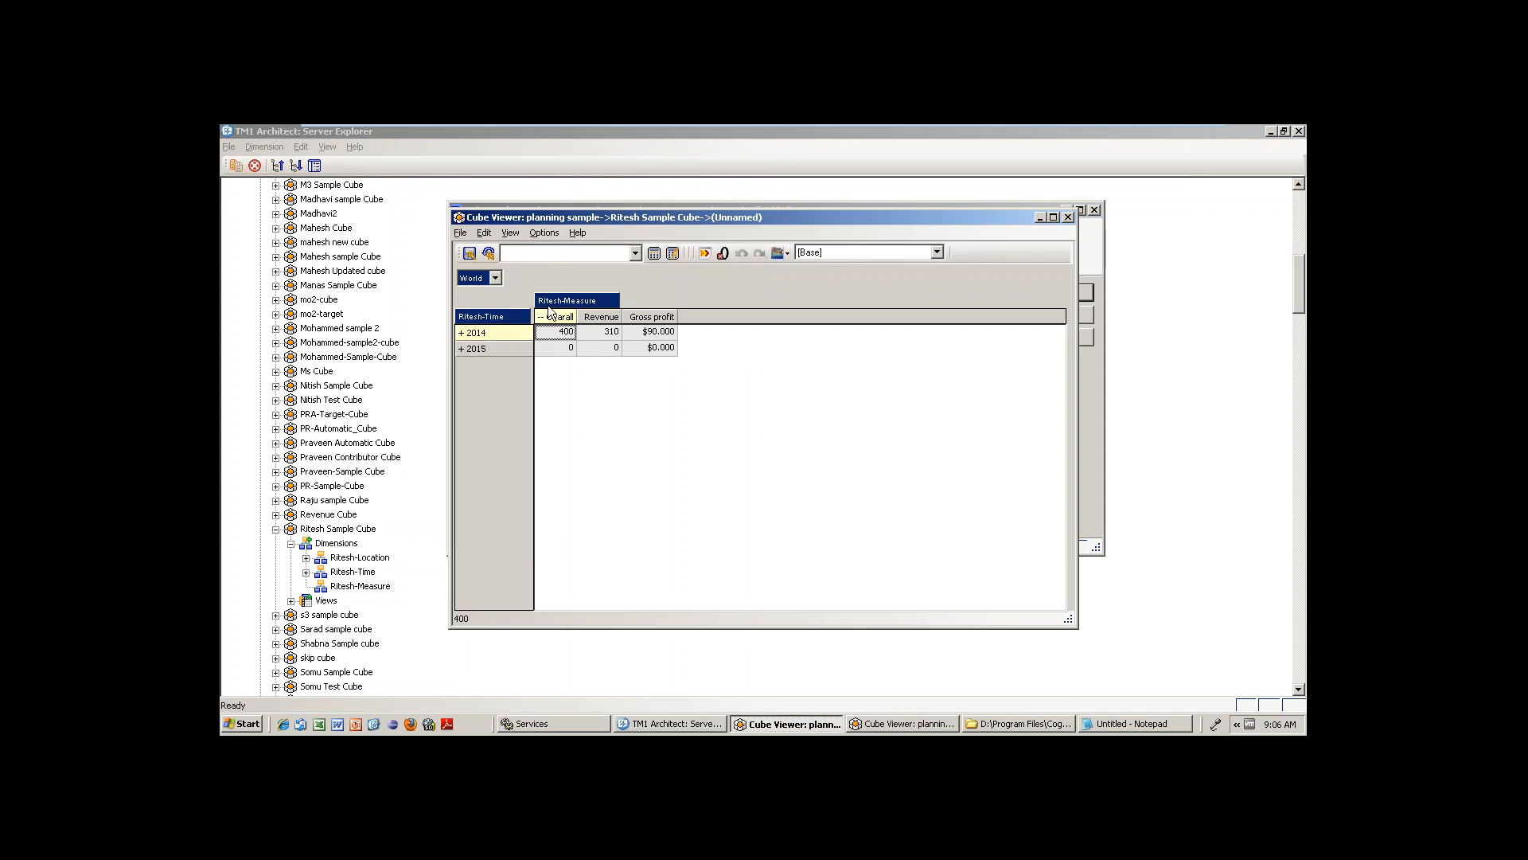
left_click(1068, 217)
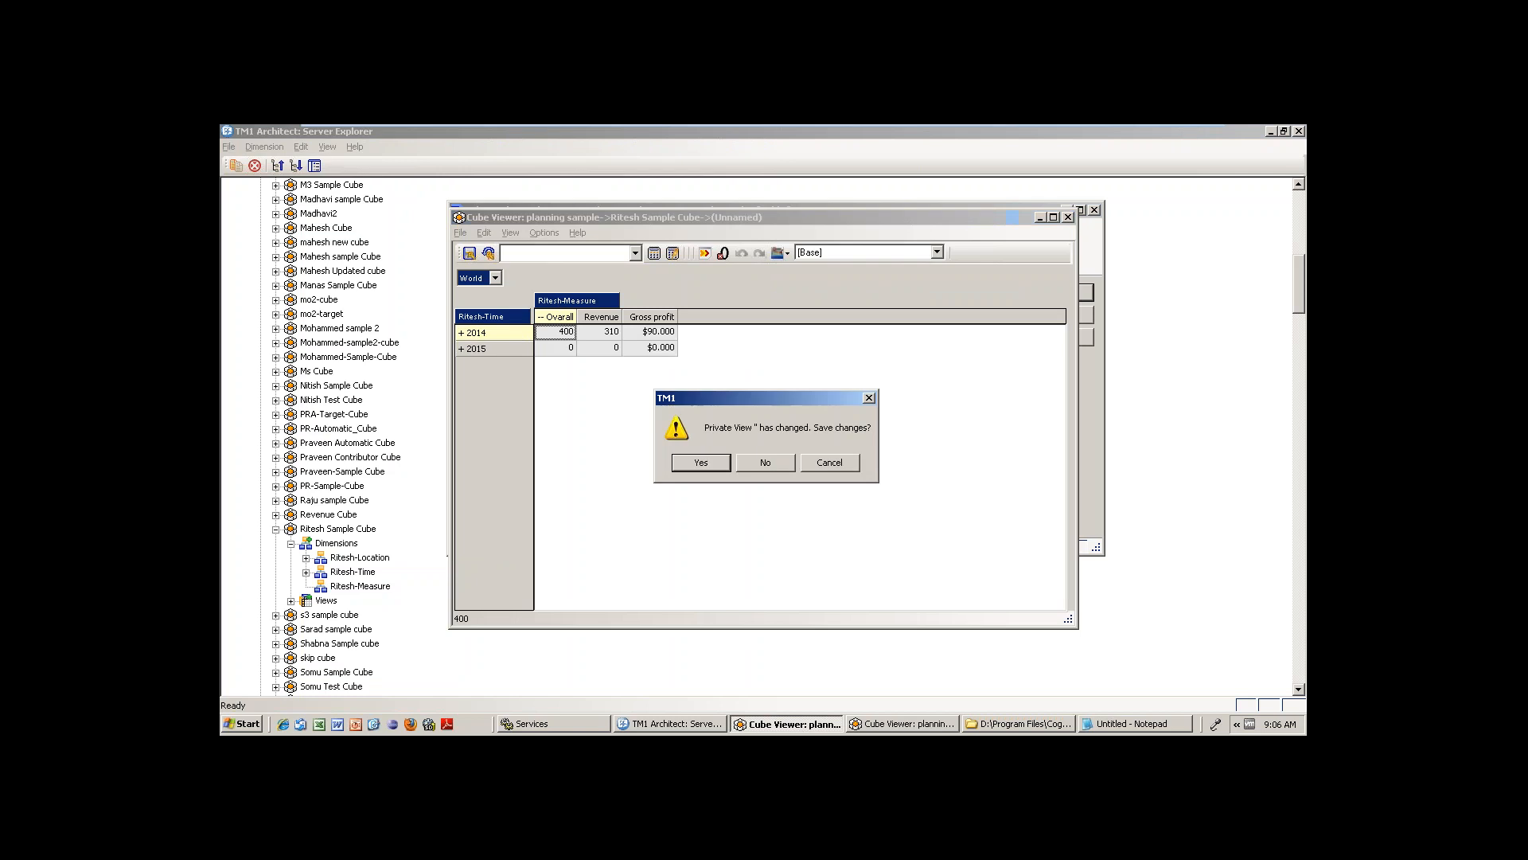
left_click(761, 465)
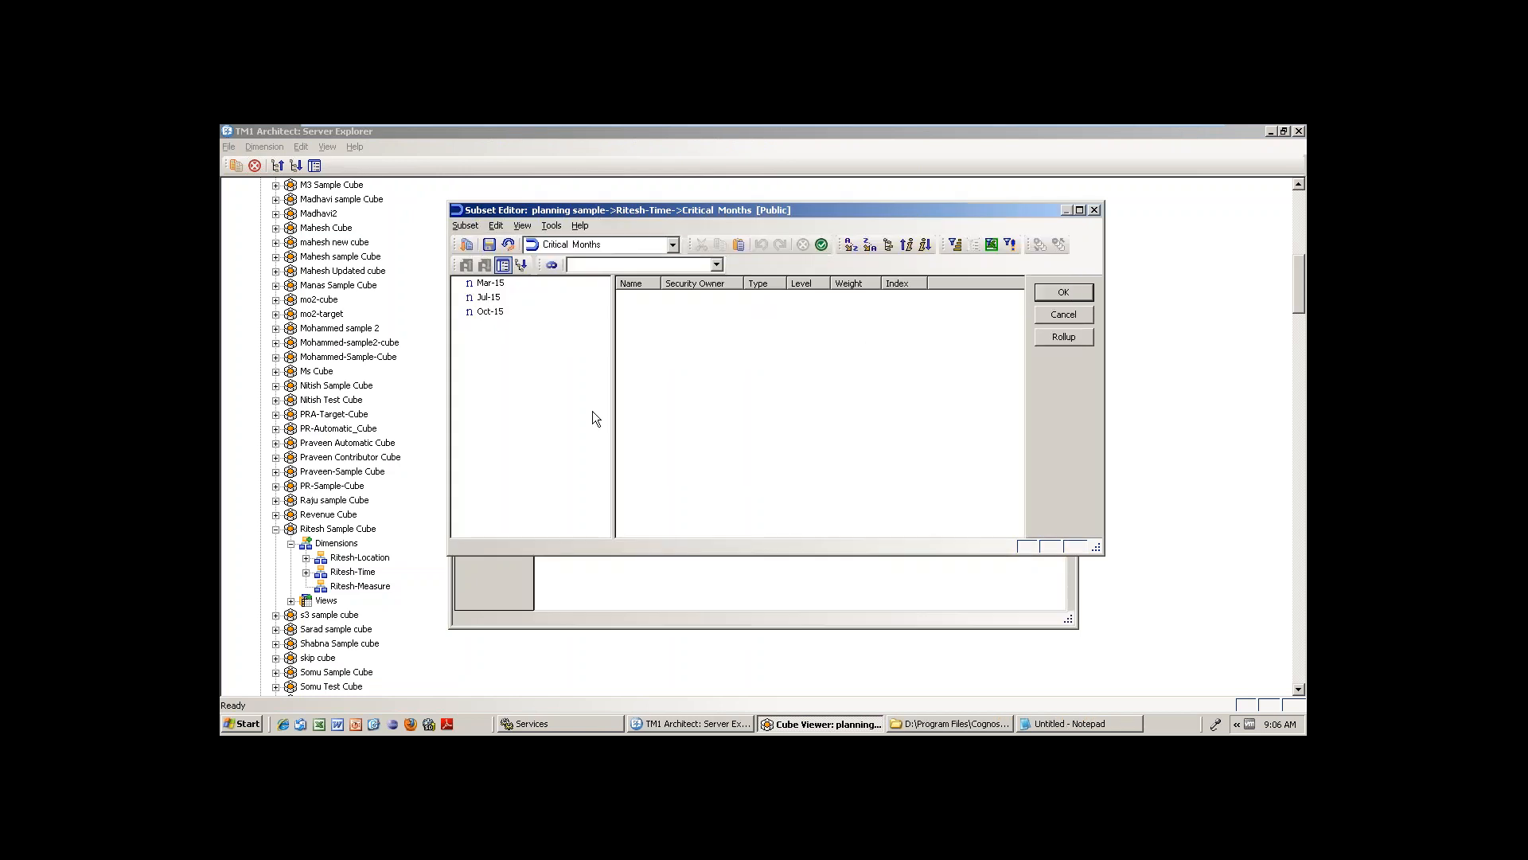
left_click(1063, 314)
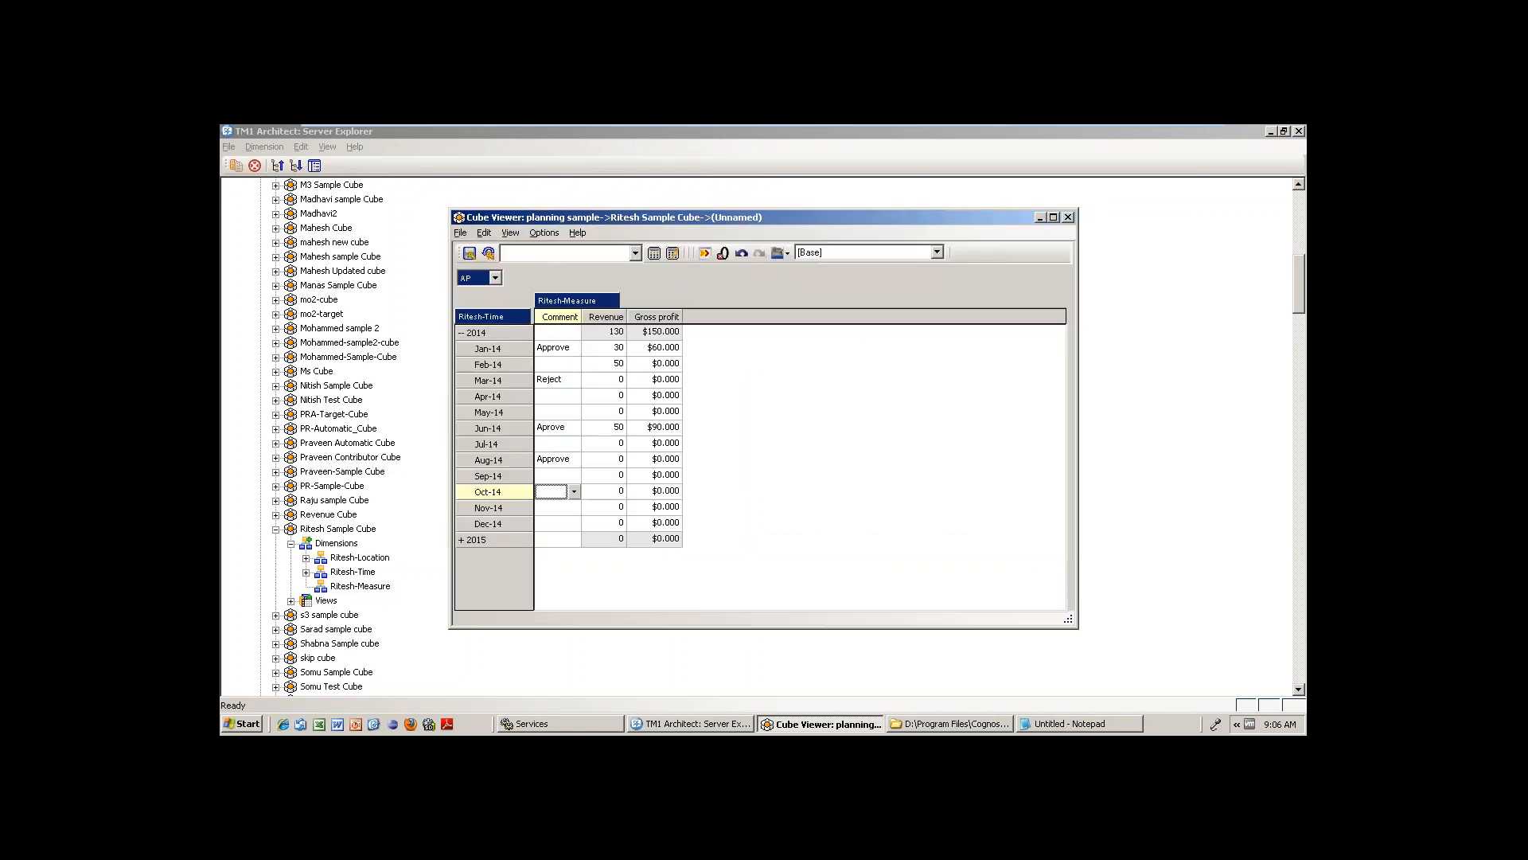
- Recalculate the cube view and check the choices in the Comment picklist for Oct-14
left_click(579, 408)
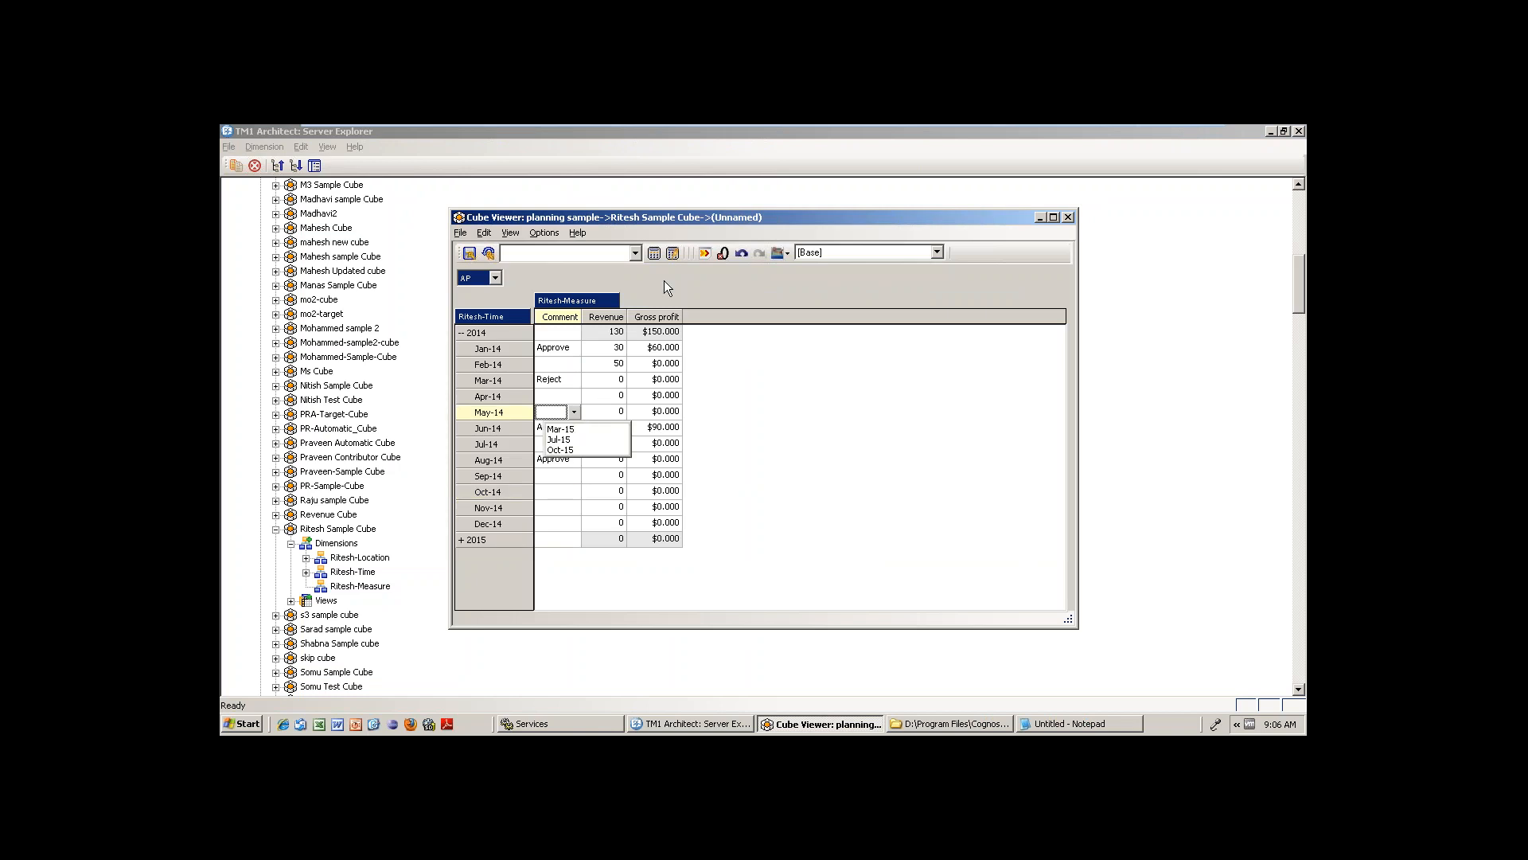
left_click(651, 250)
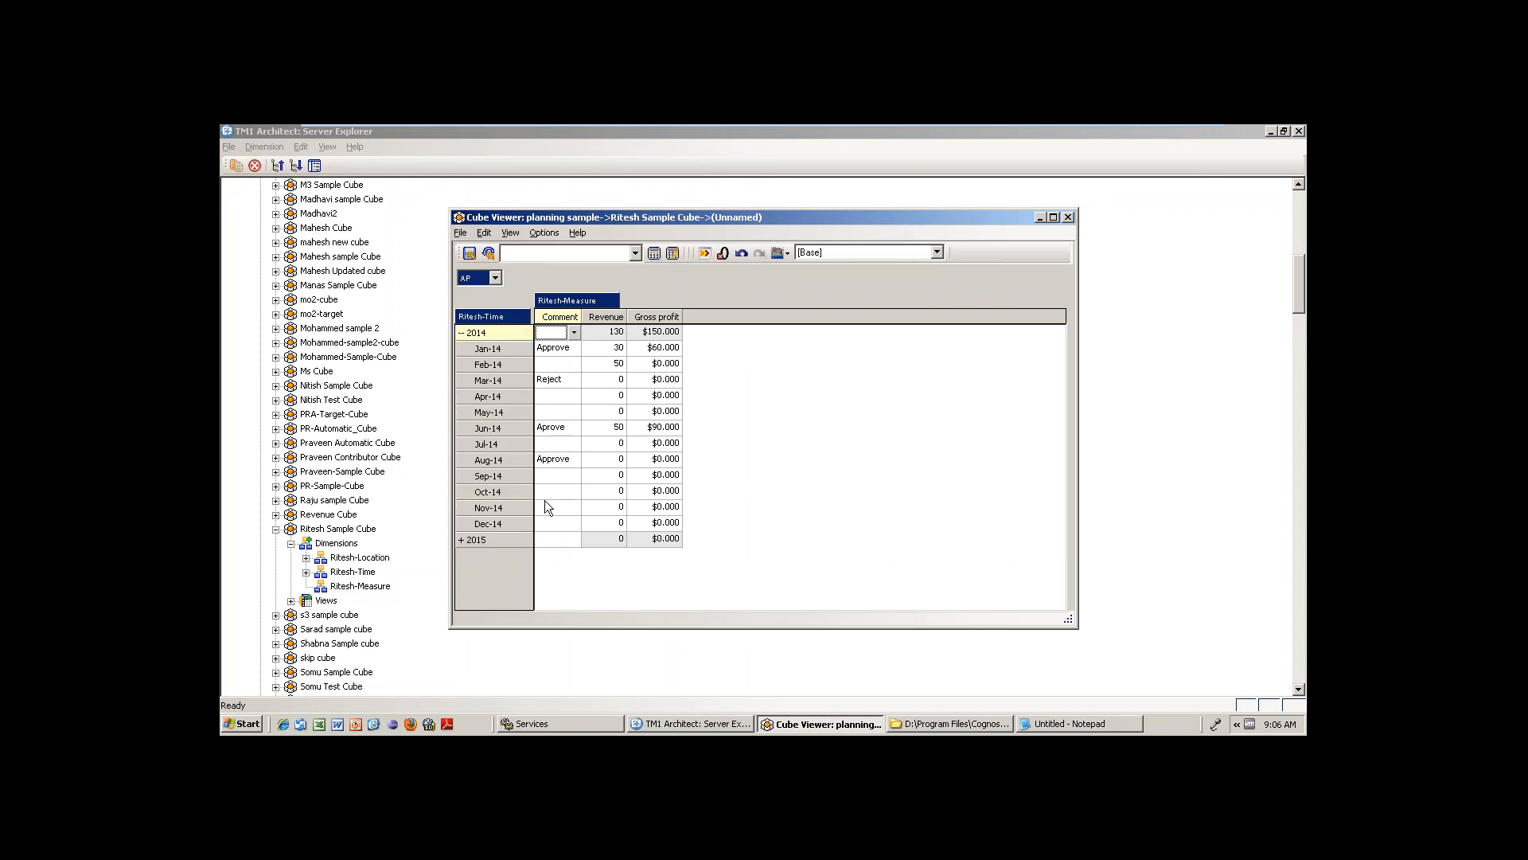
left_click(575, 492)
left_click(576, 491)
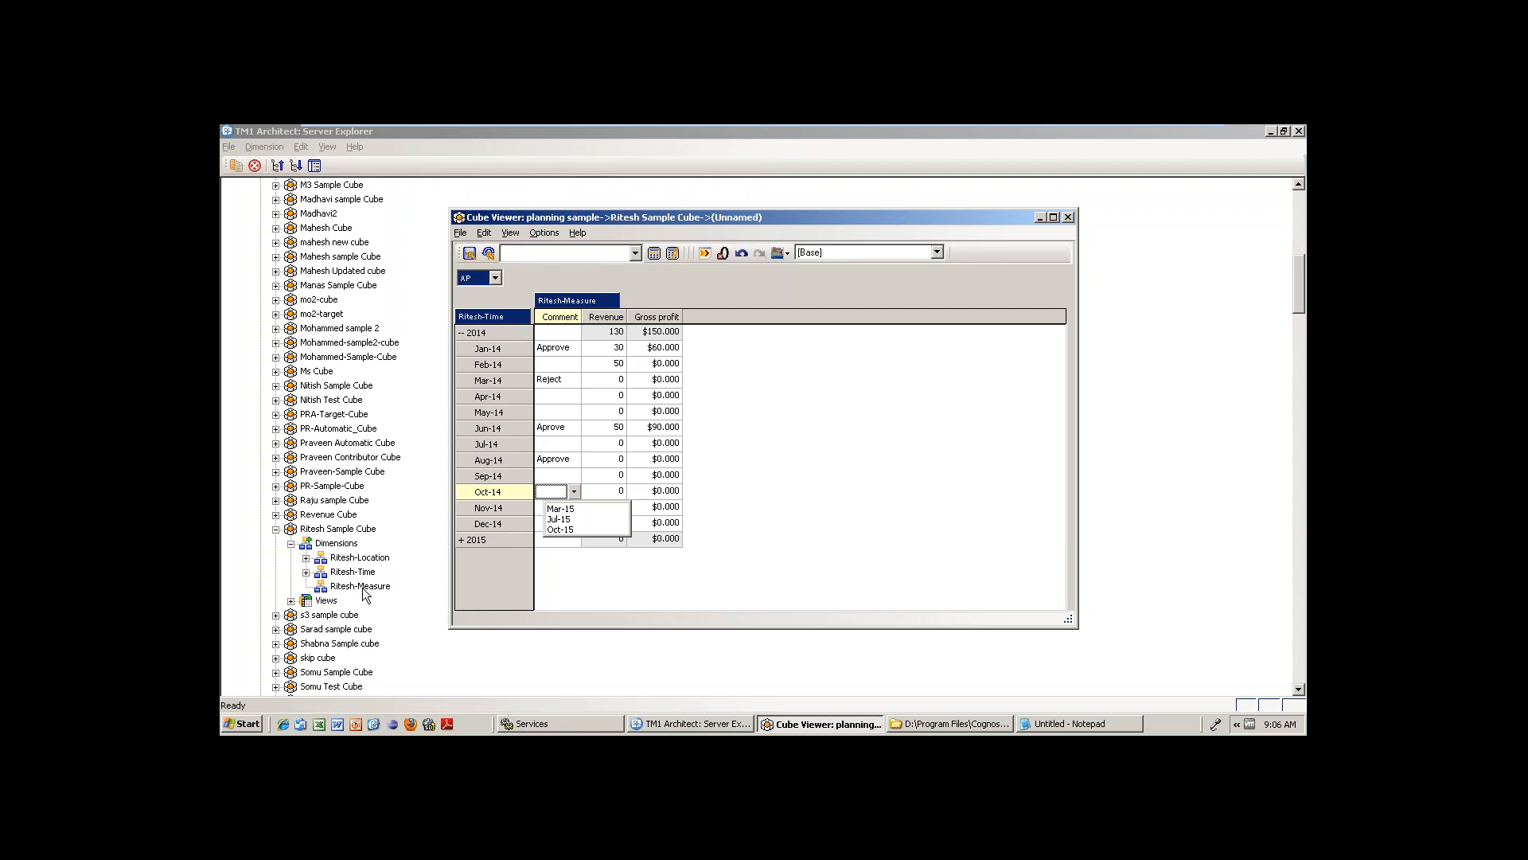
- Open the Time dimension's subset editor, load the Critical Months subset and show all elements of the dimension
double_click(356, 573)
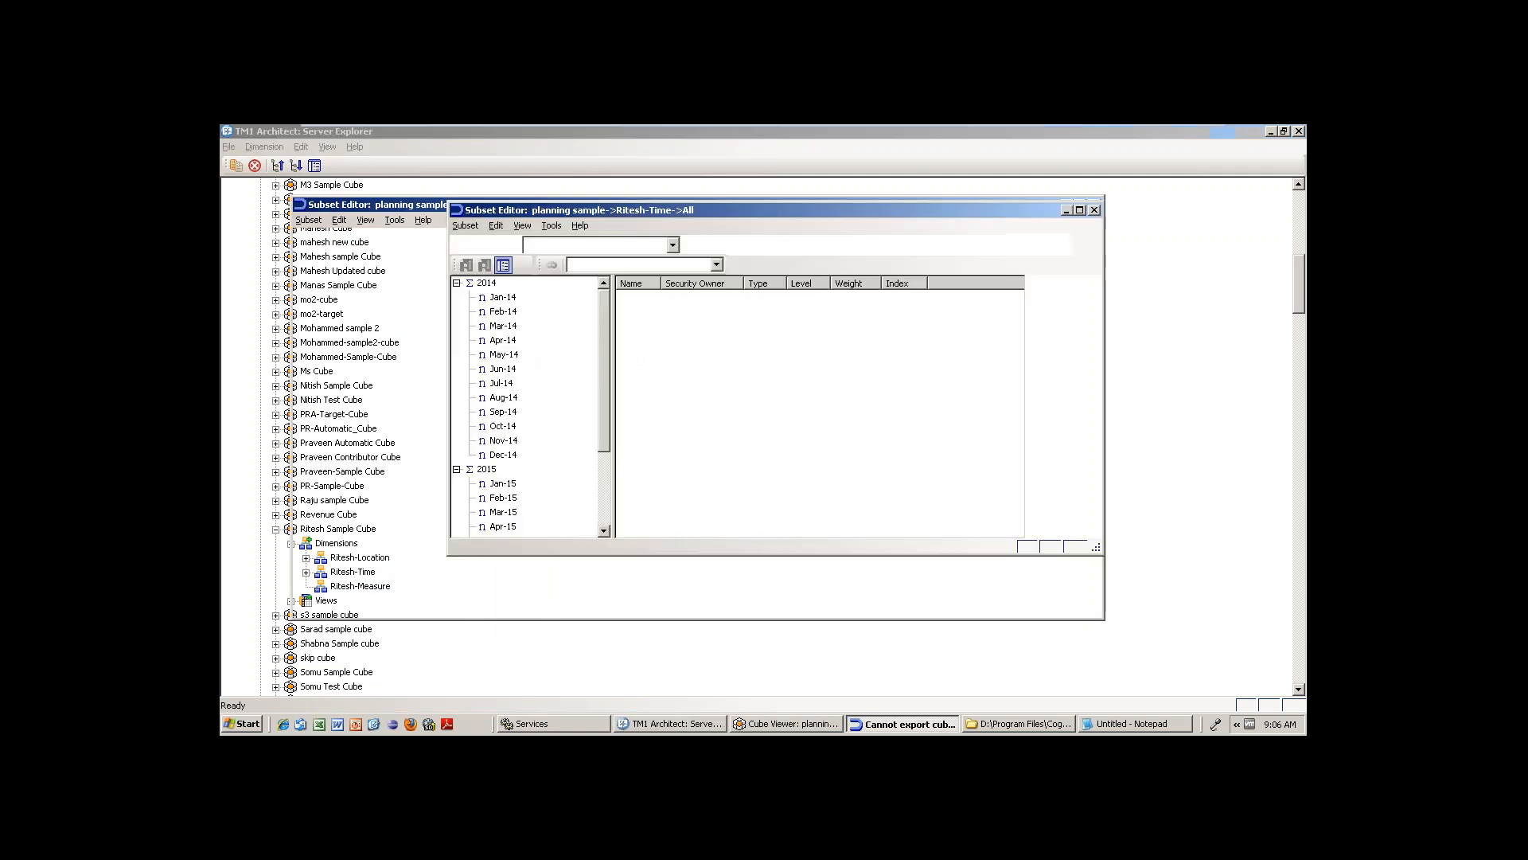
left_click(673, 245)
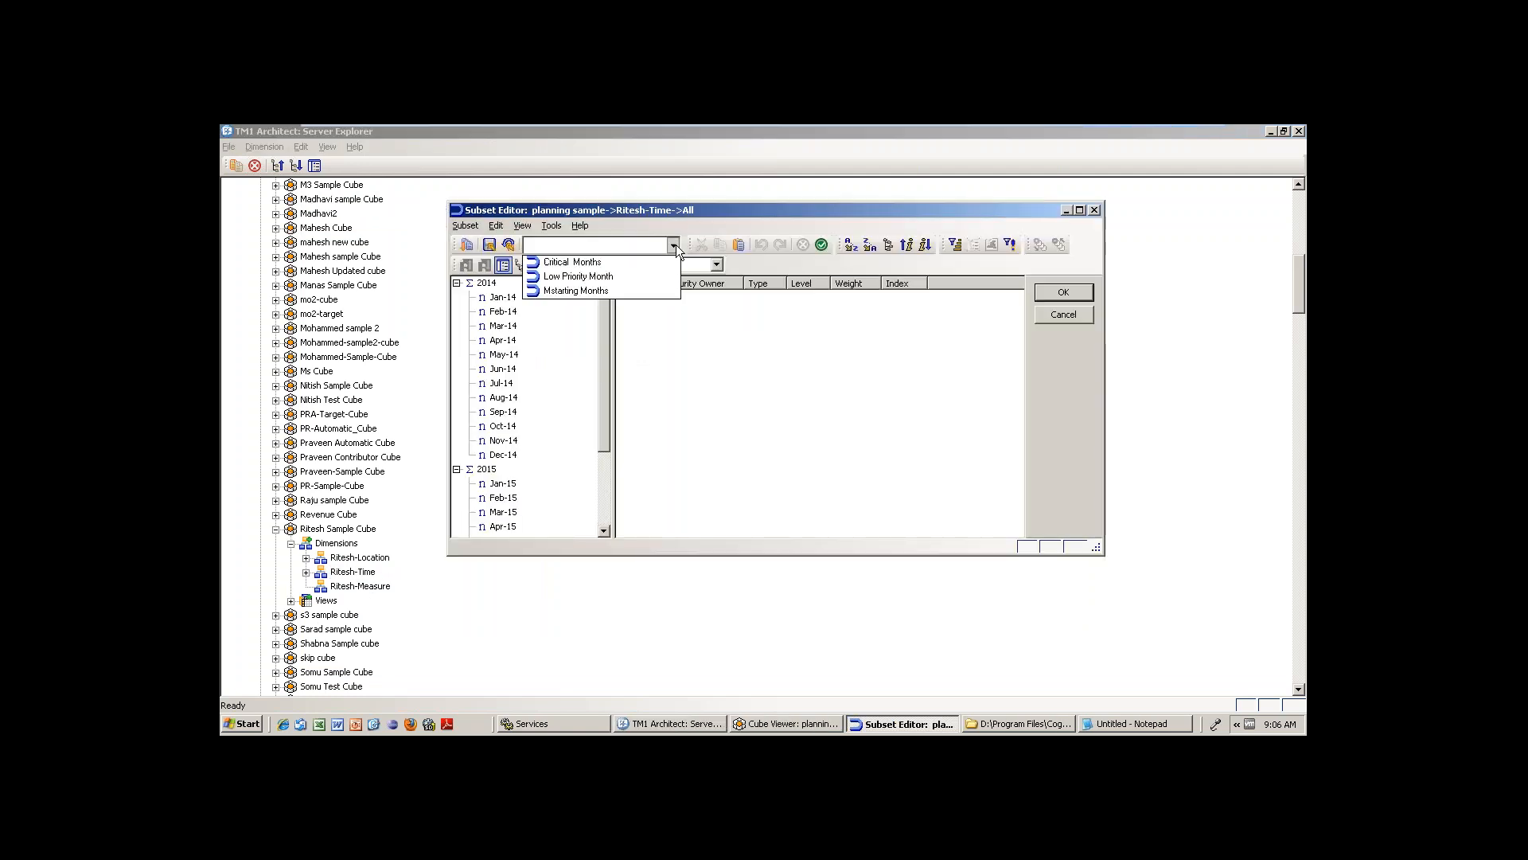
left_click(625, 256)
left_click(466, 265)
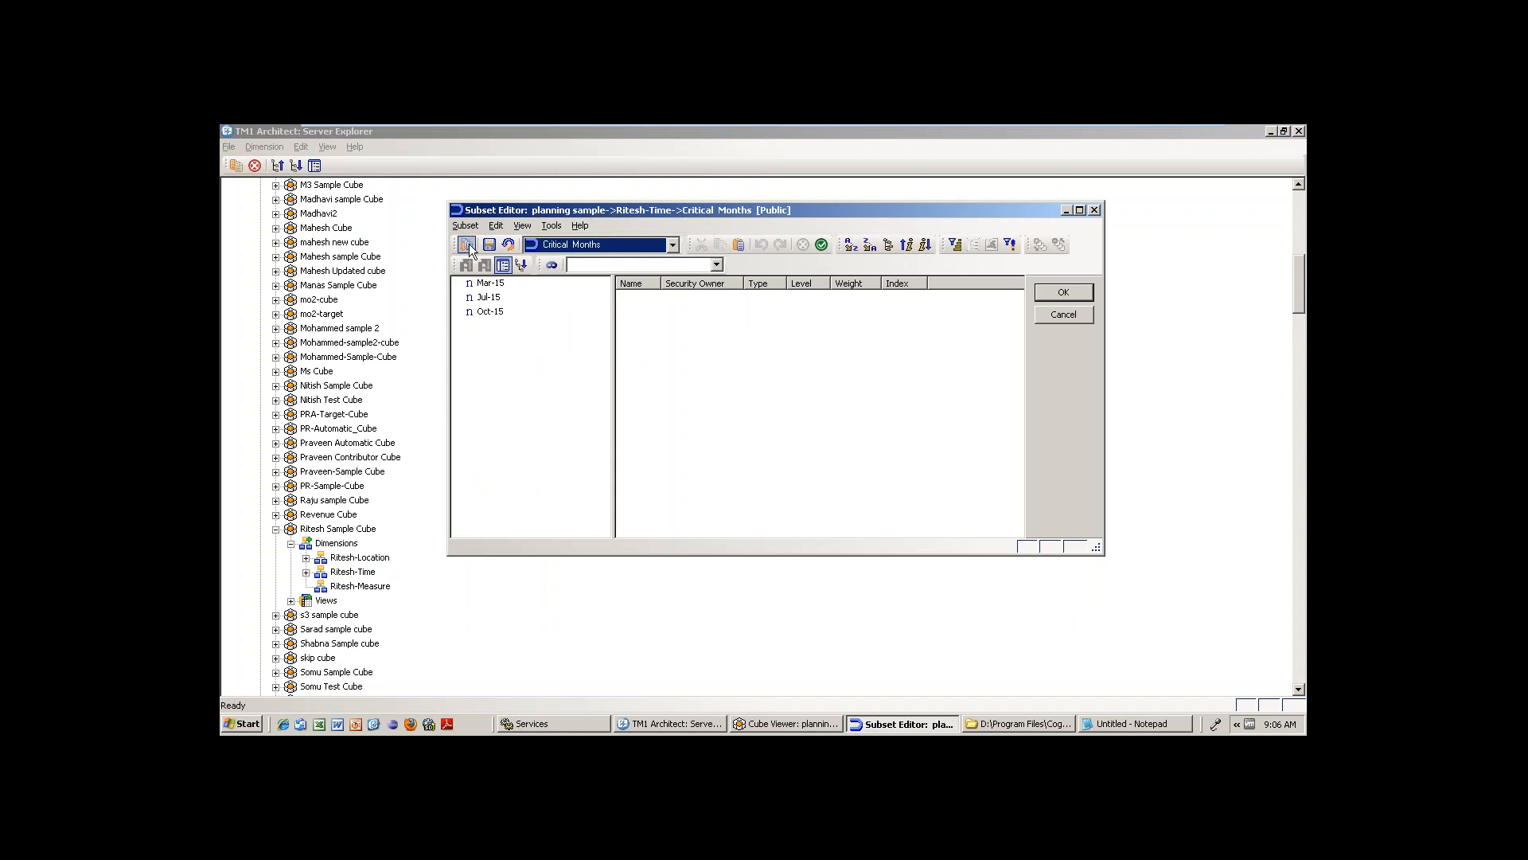
- Select Jan-14, Feb-14, Mar-14, Apr-14, May-14, Jul-14 and Sep-14 together in the element list
left_click(503, 299)
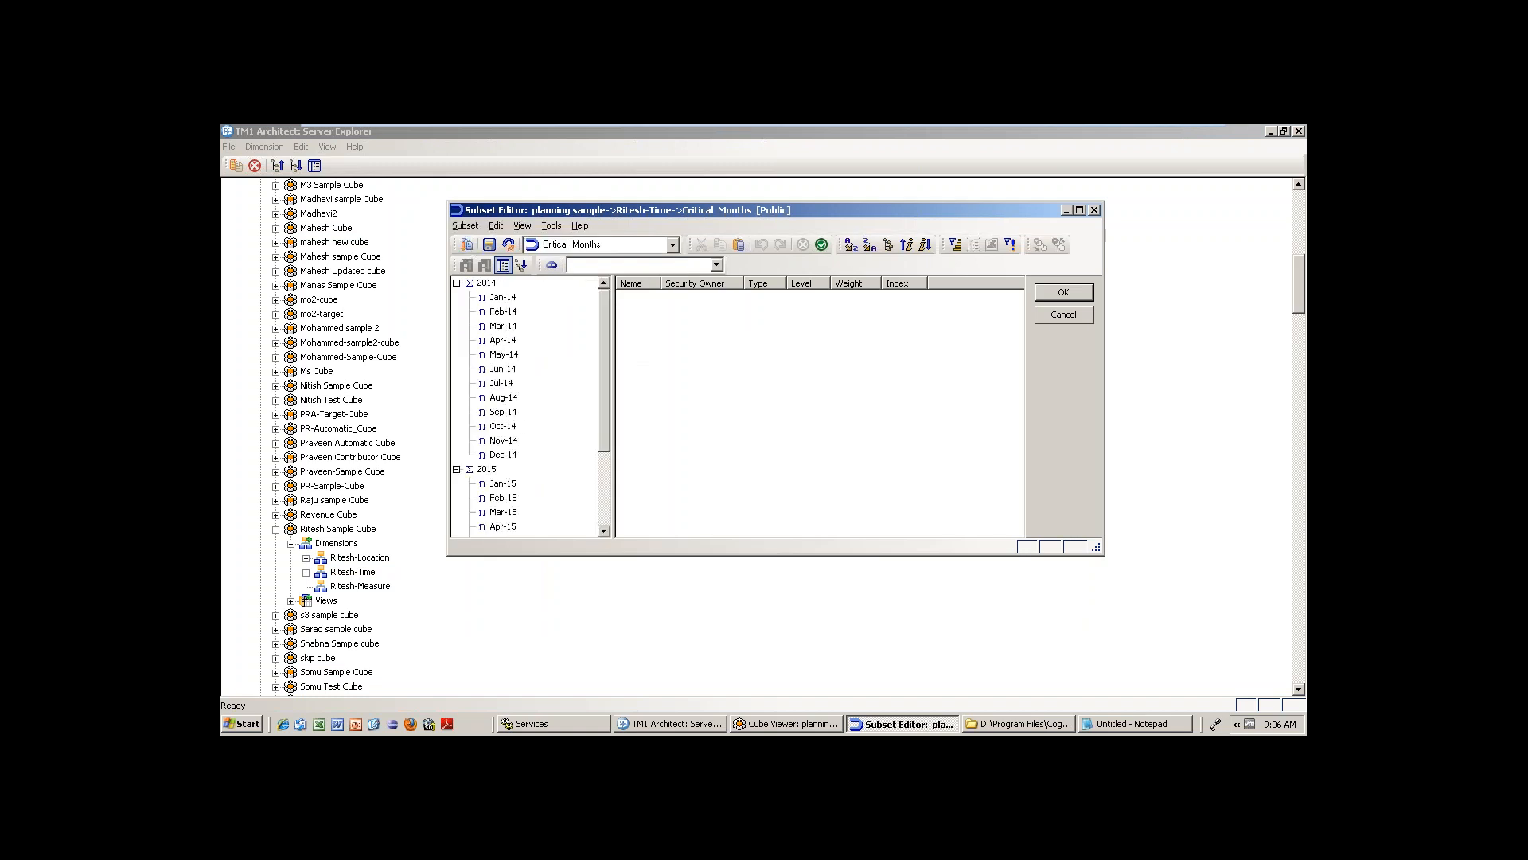
left_click(510, 412, "ctrl")
left_click(505, 384, "ctrl")
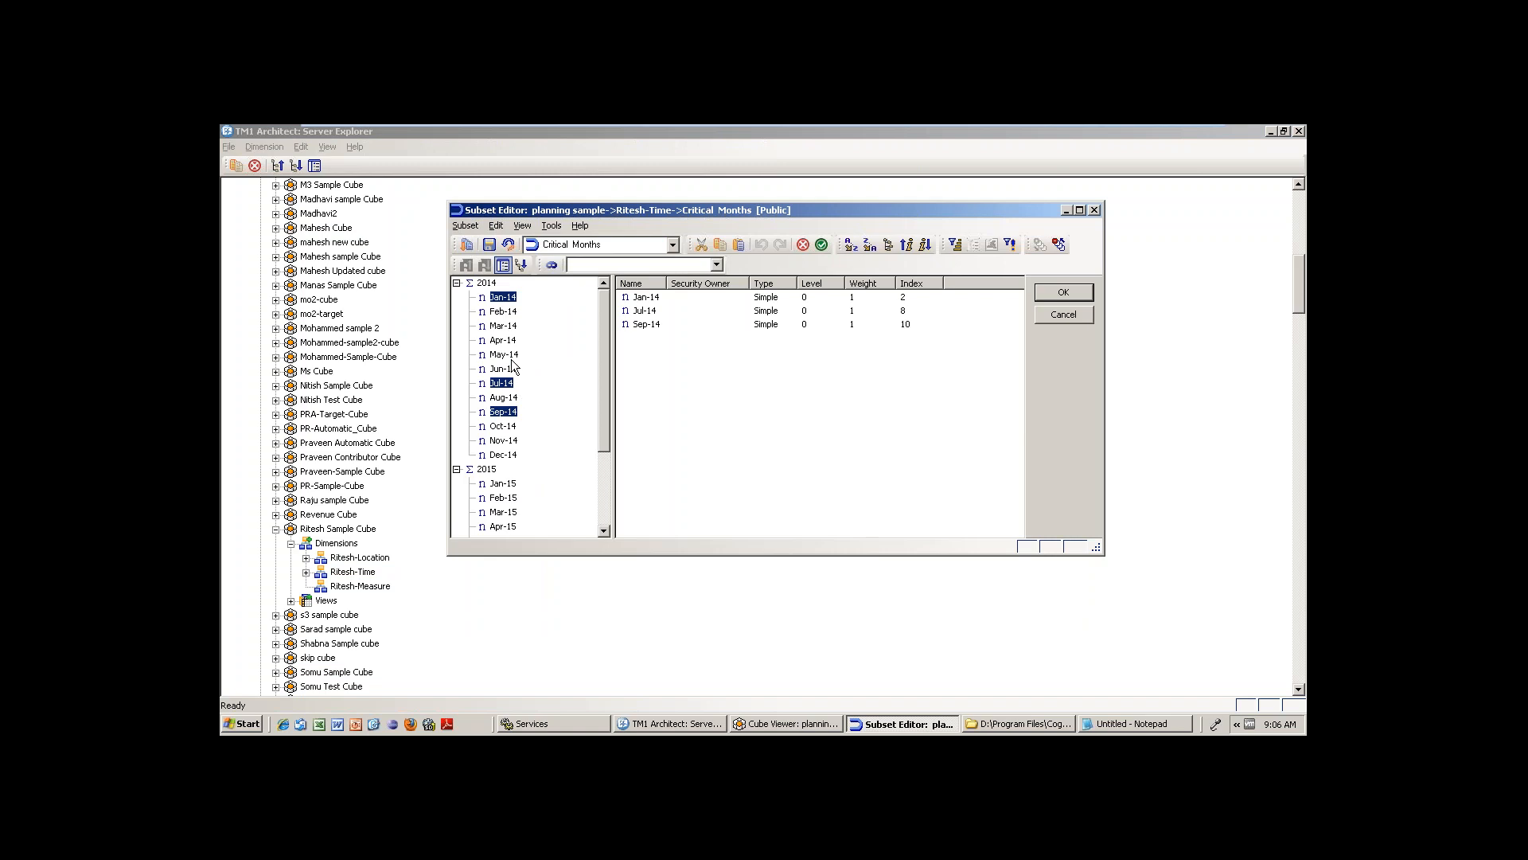
left_click(504, 355, "ctrl")
left_click(504, 341, "ctrl")
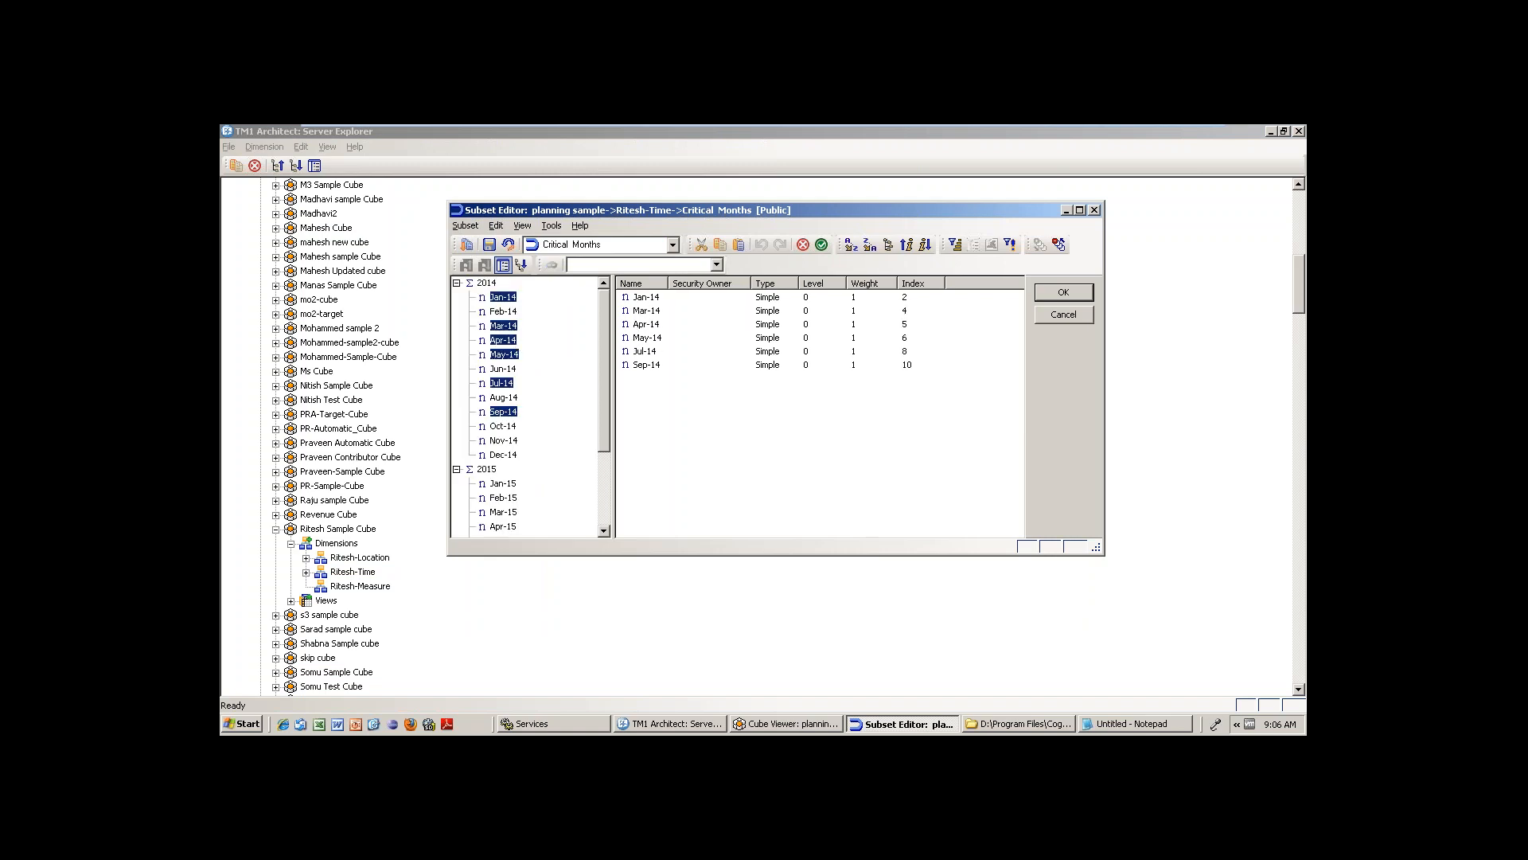
left_click(505, 311, "ctrl")
left_click(505, 326, "ctrl")
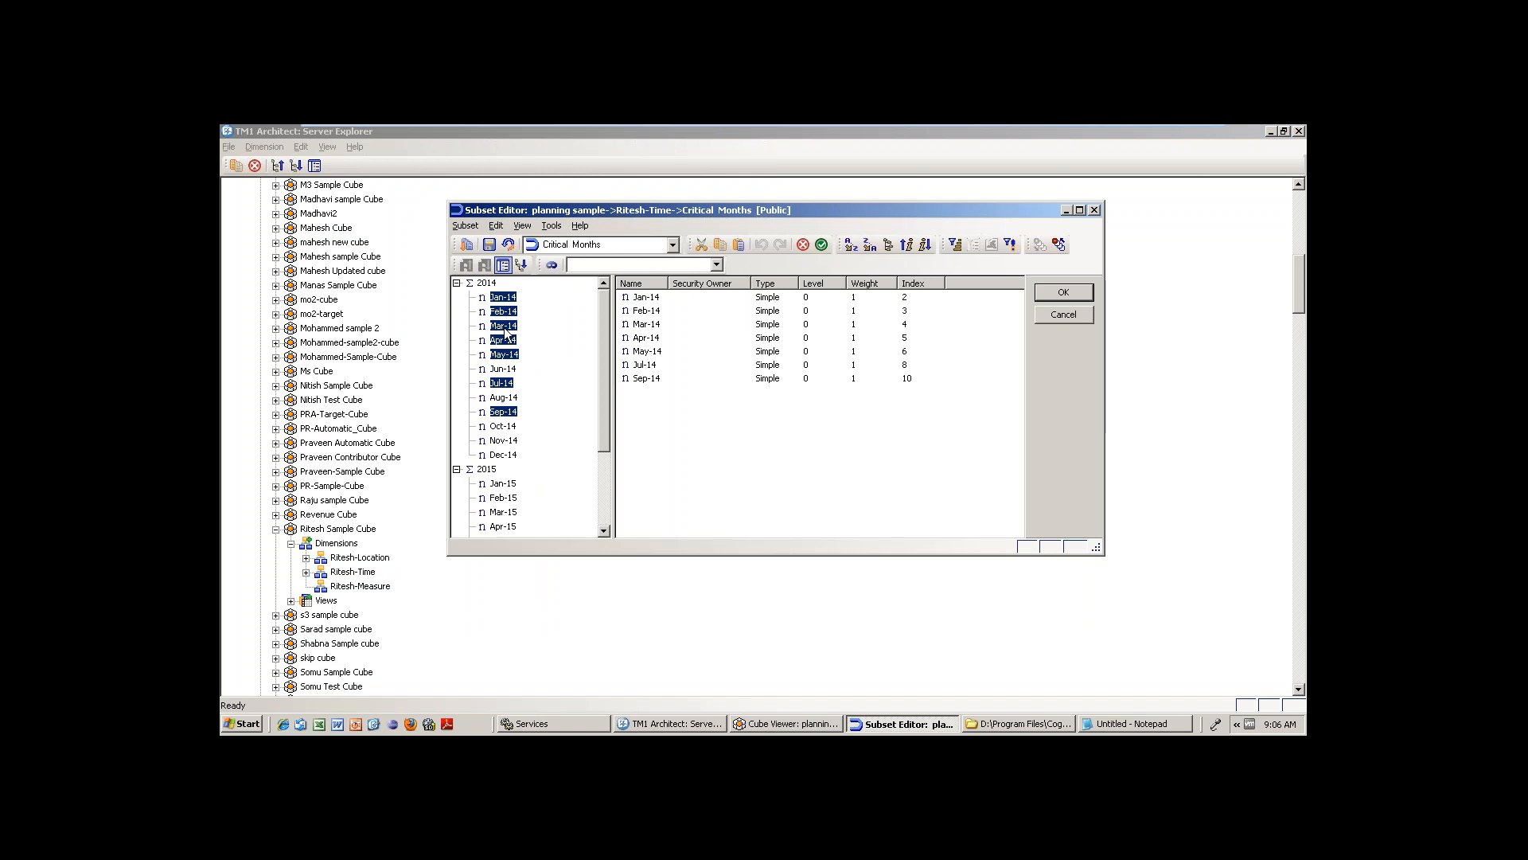
- Save the subset over the existing Critical Months definition while the full element list is still loaded
left_click(465, 225)
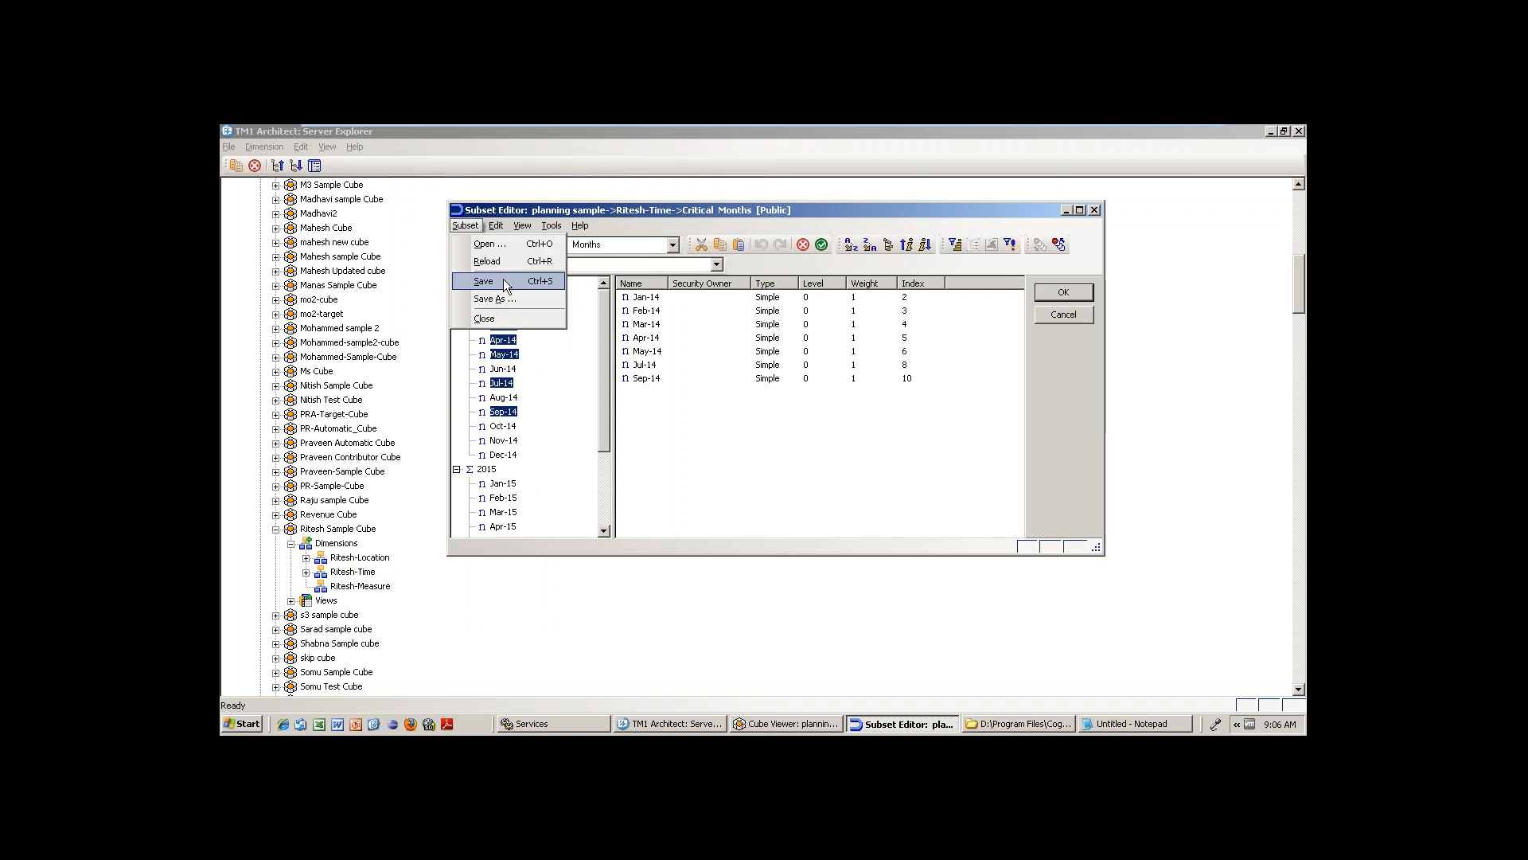
left_click(501, 281)
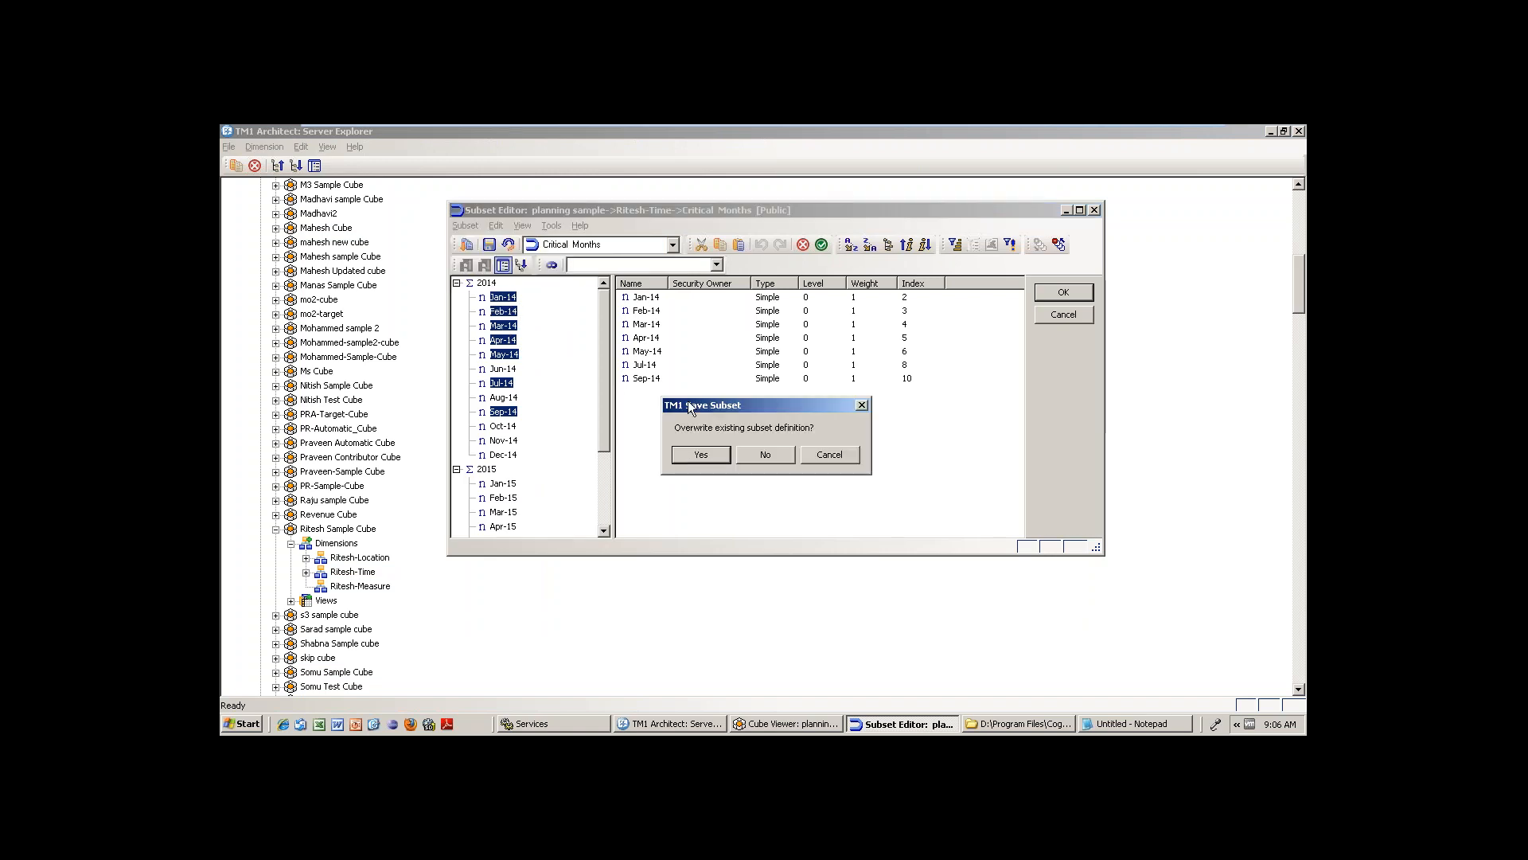
left_click(702, 455)
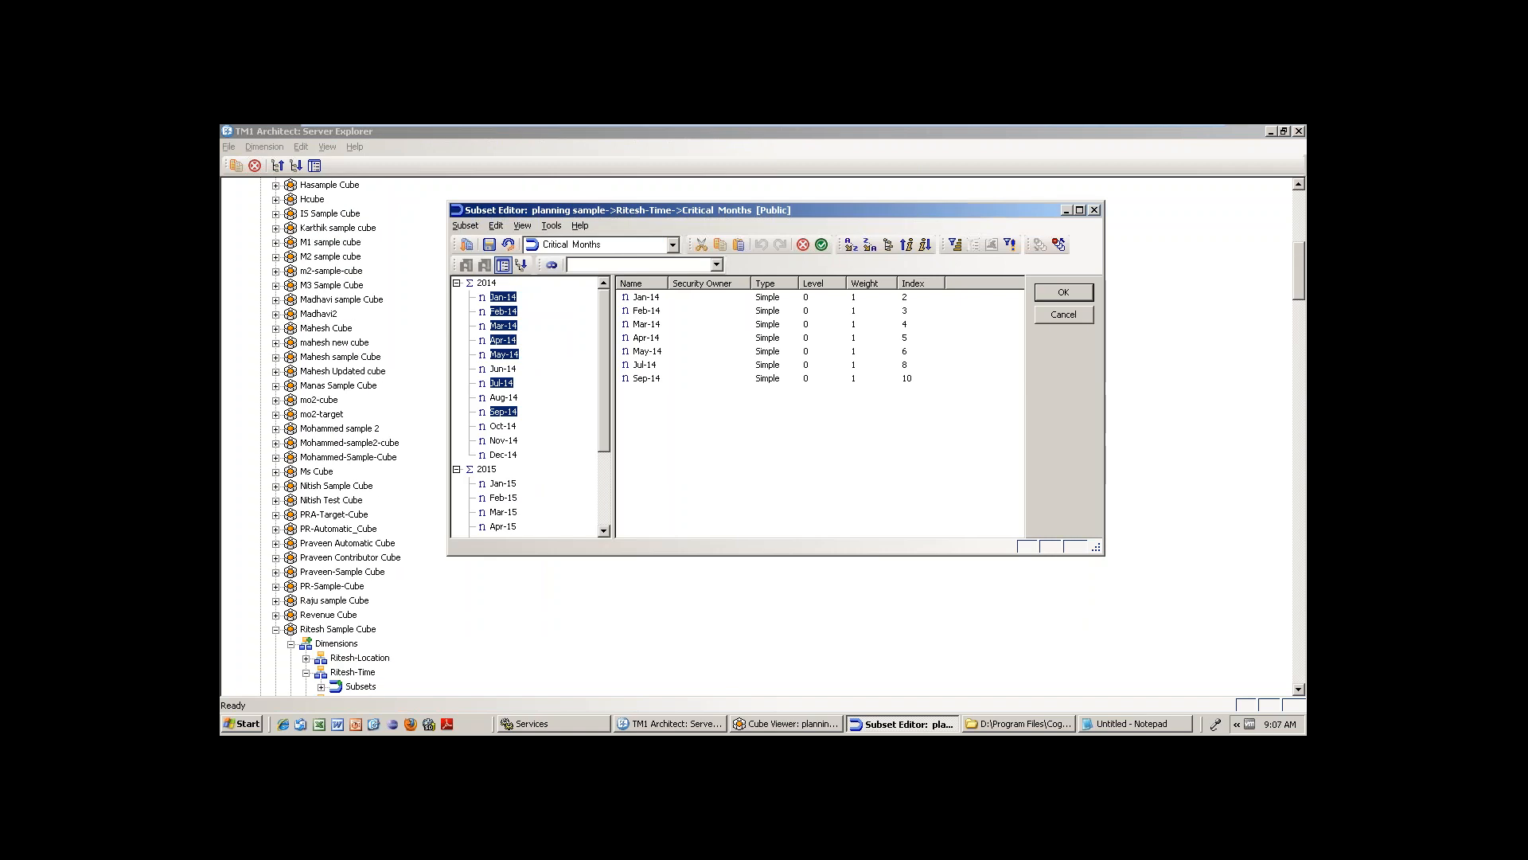
- Keep only the selected months, save them over the Critical Months subset and close the subset editor
left_click(823, 244)
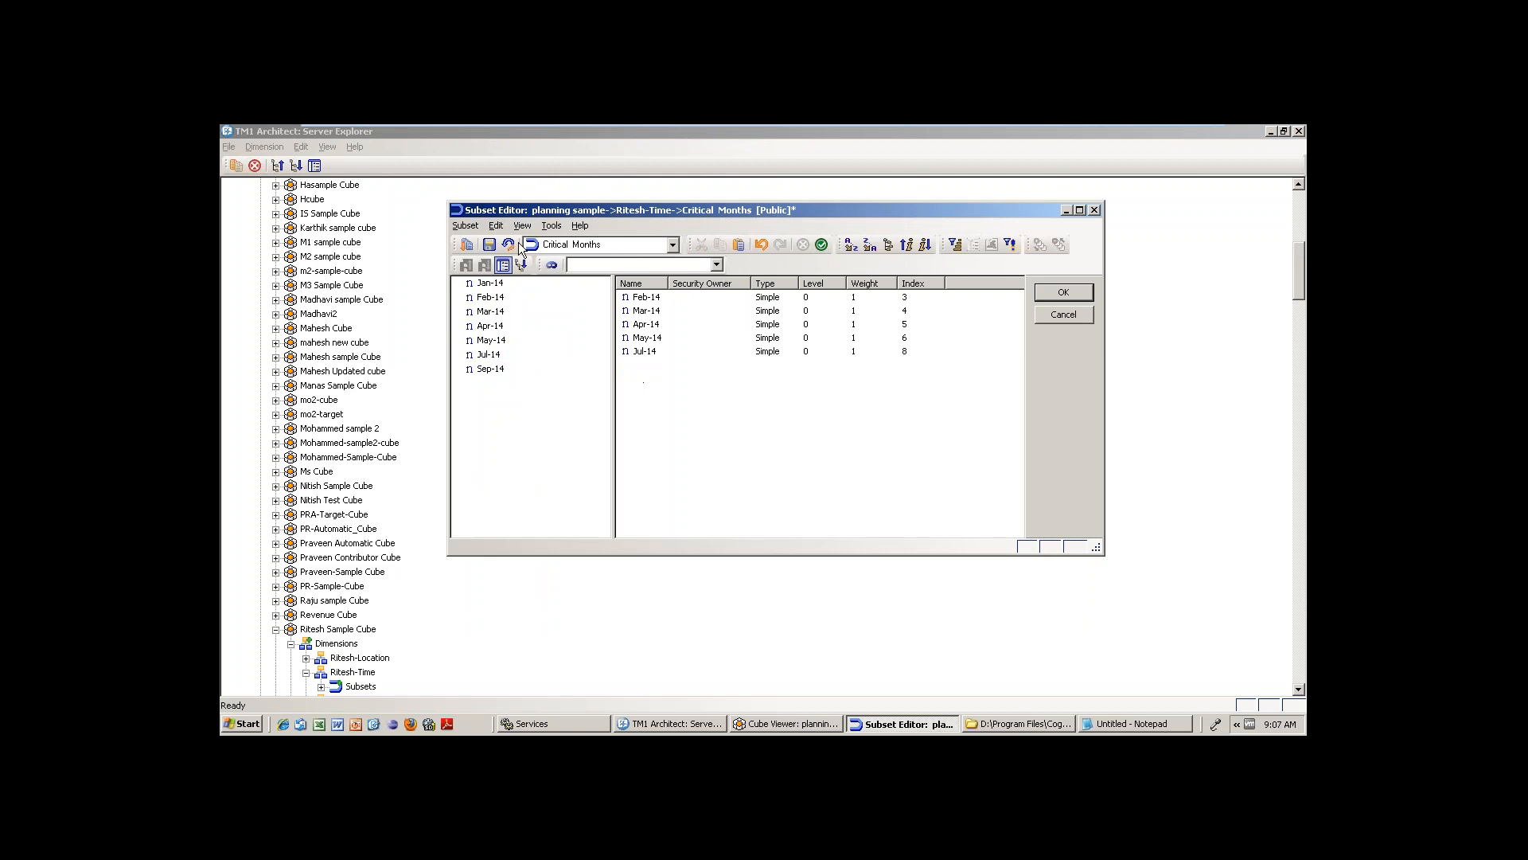
left_click(468, 226)
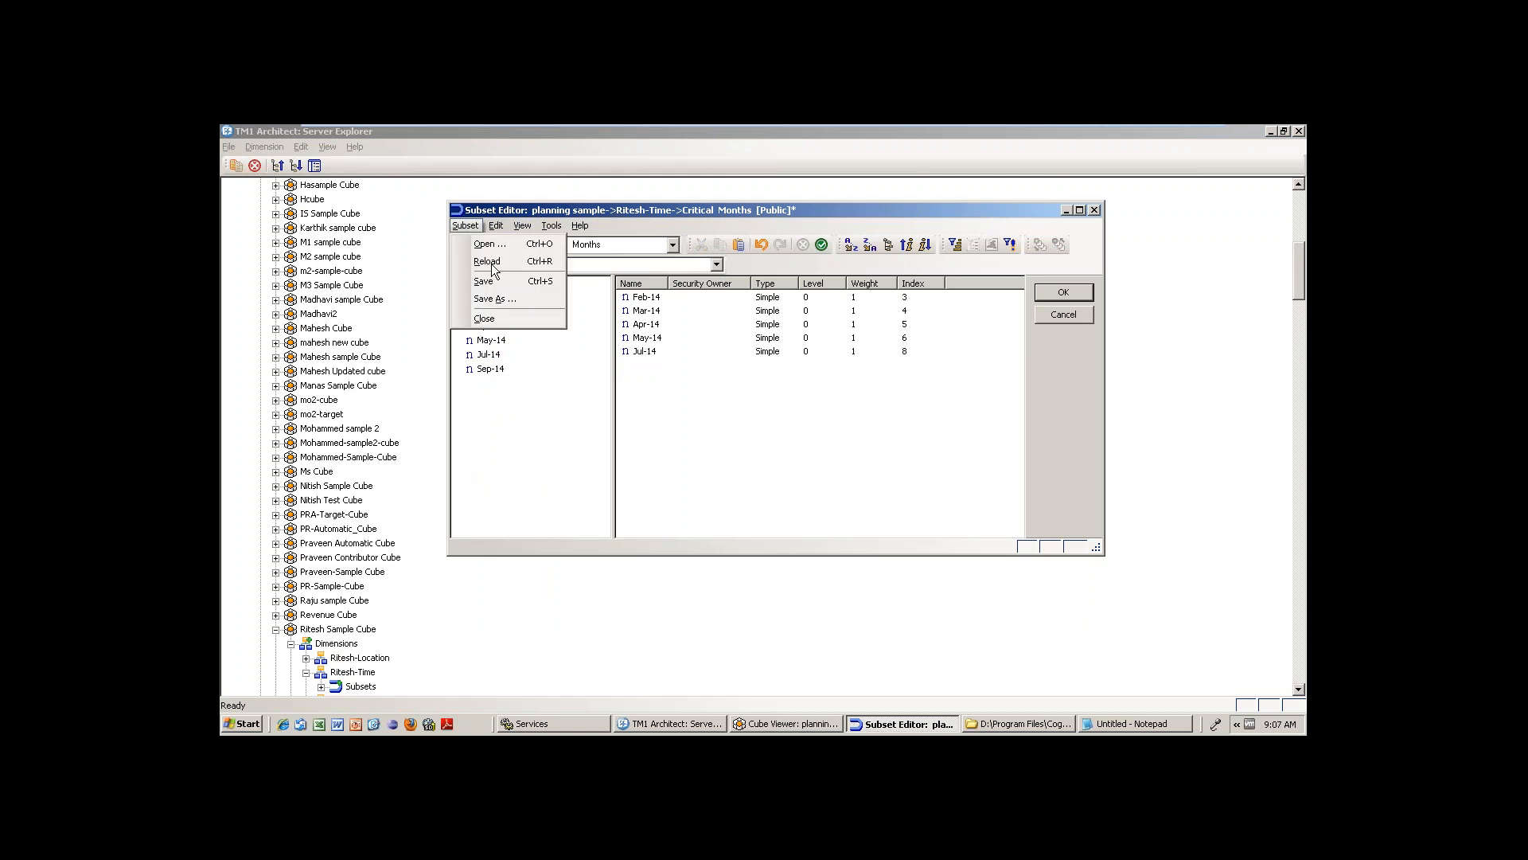
left_click(509, 302)
left_click(871, 377)
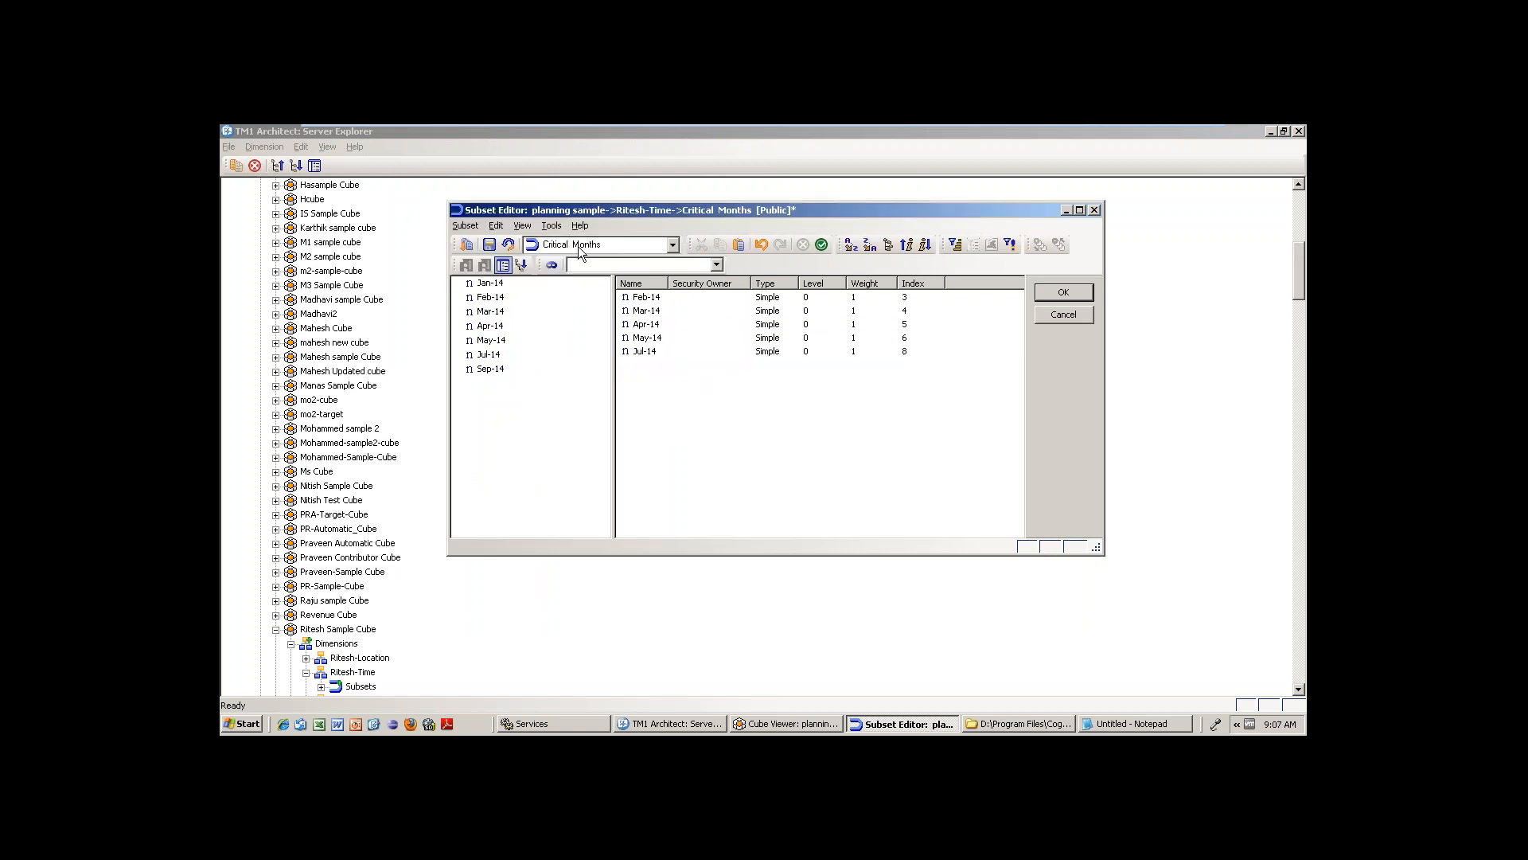
left_click(467, 226)
left_click(479, 282)
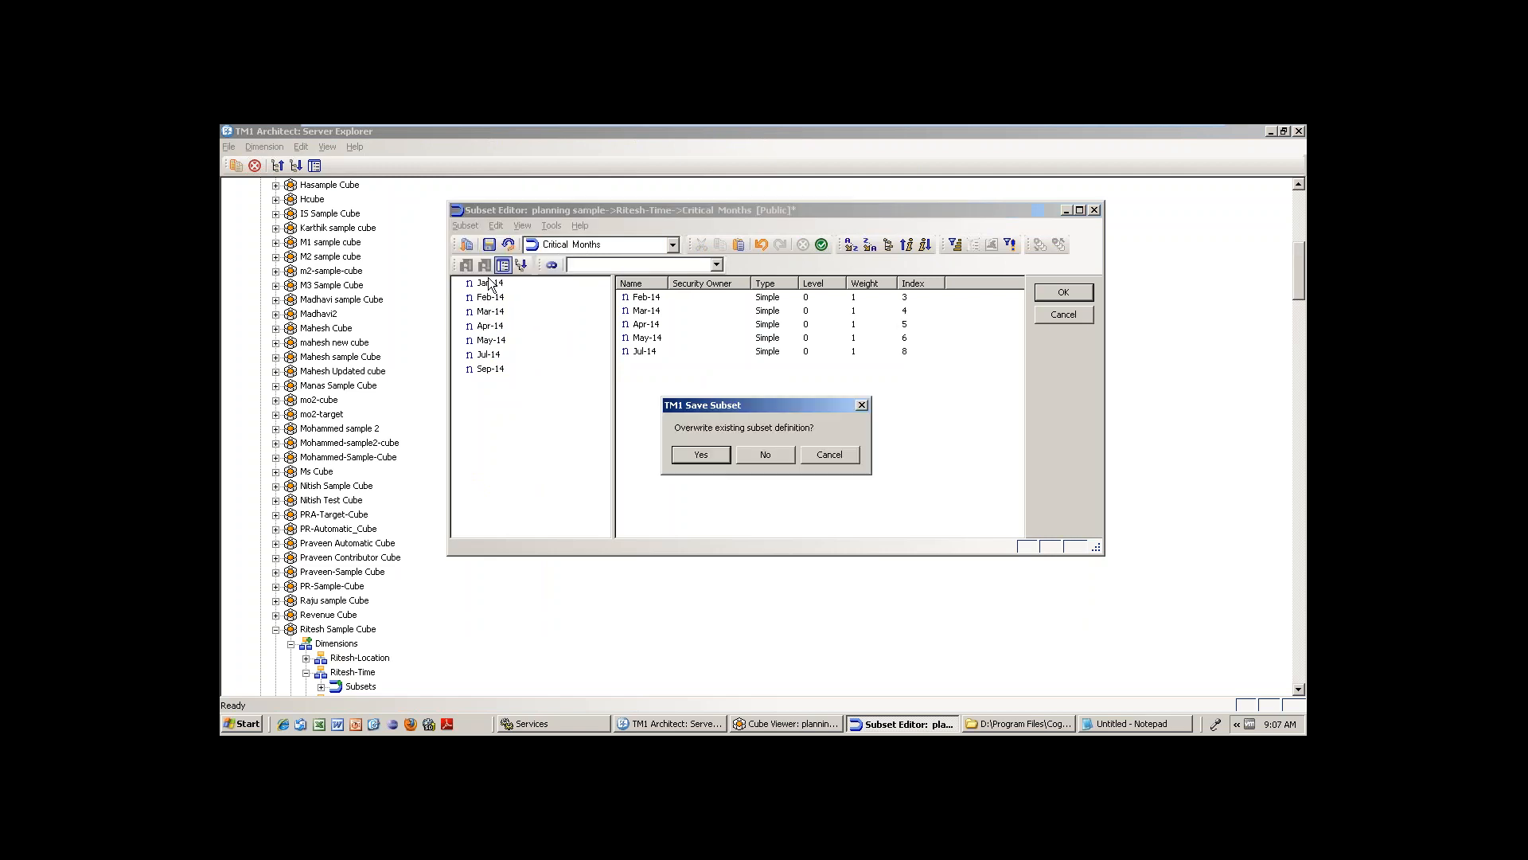
left_click(699, 456)
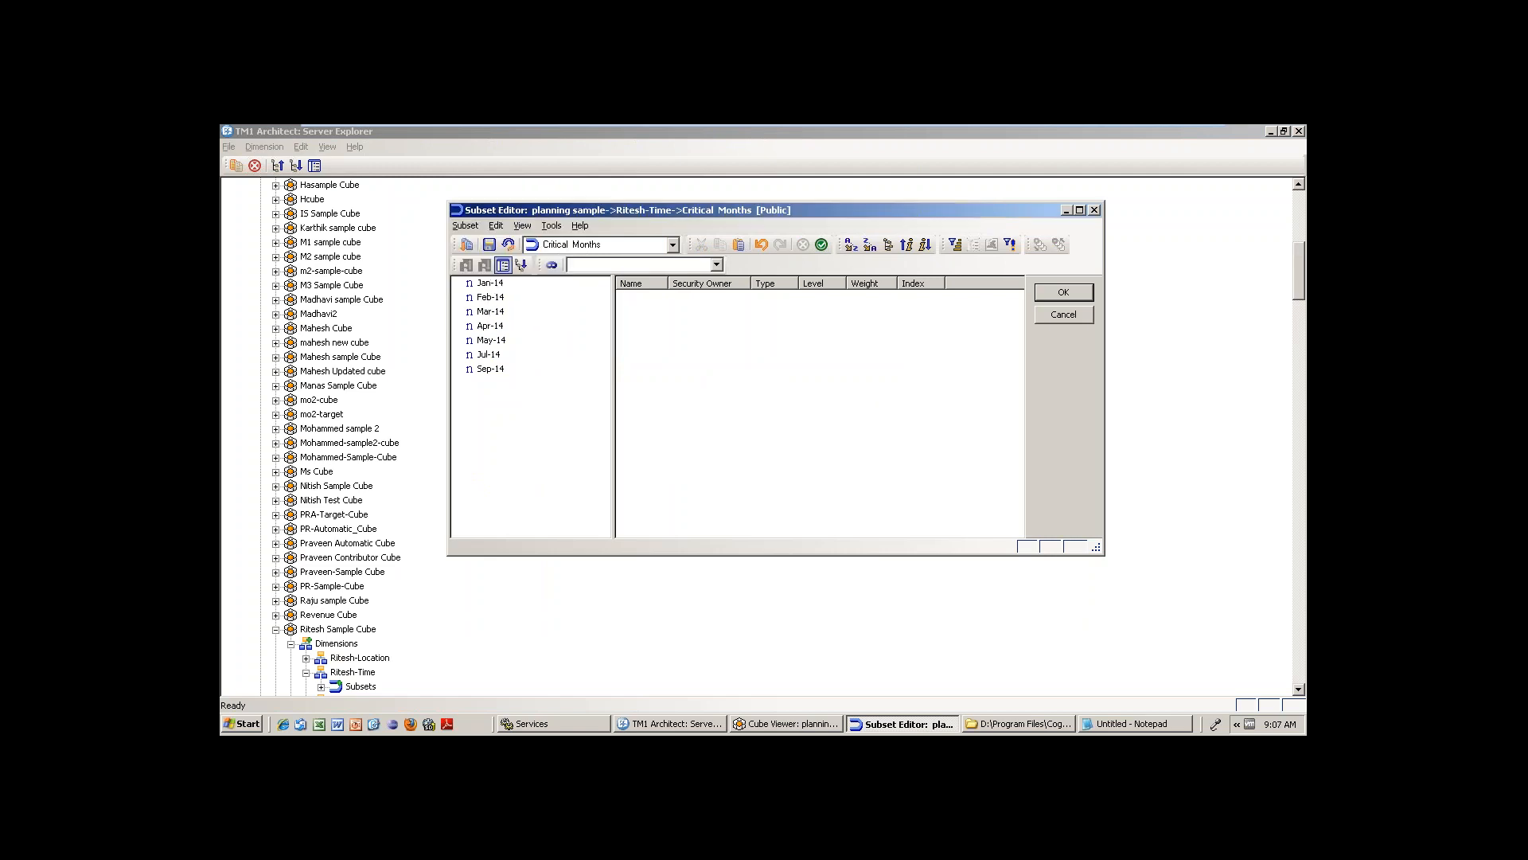
left_click(1063, 292)
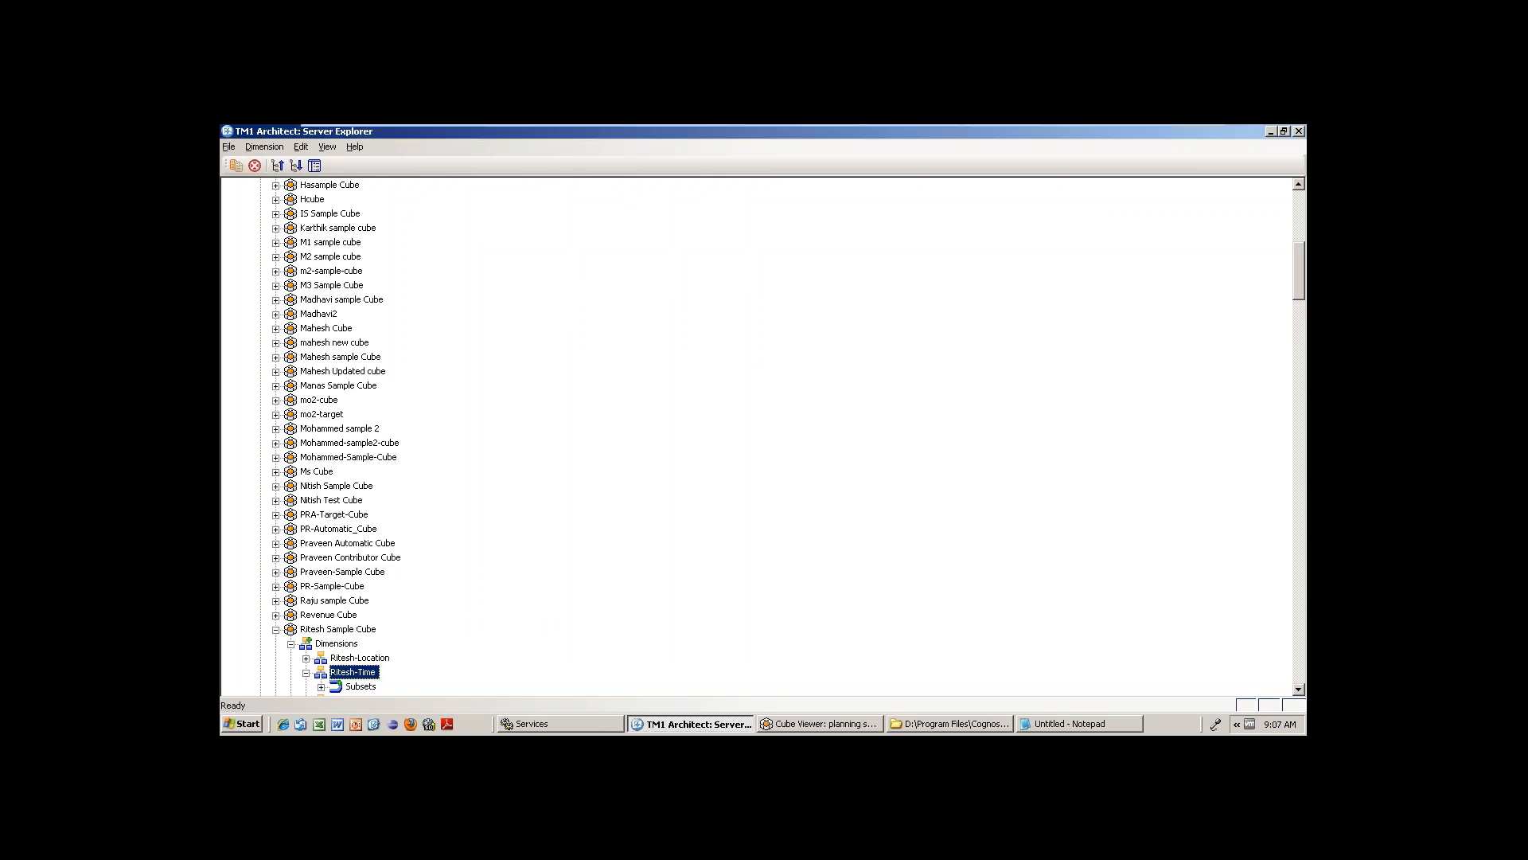
- Return to the sample cube's view, recalculate it and inspect the updated Comment picklist for Oct-14
left_click(822, 725)
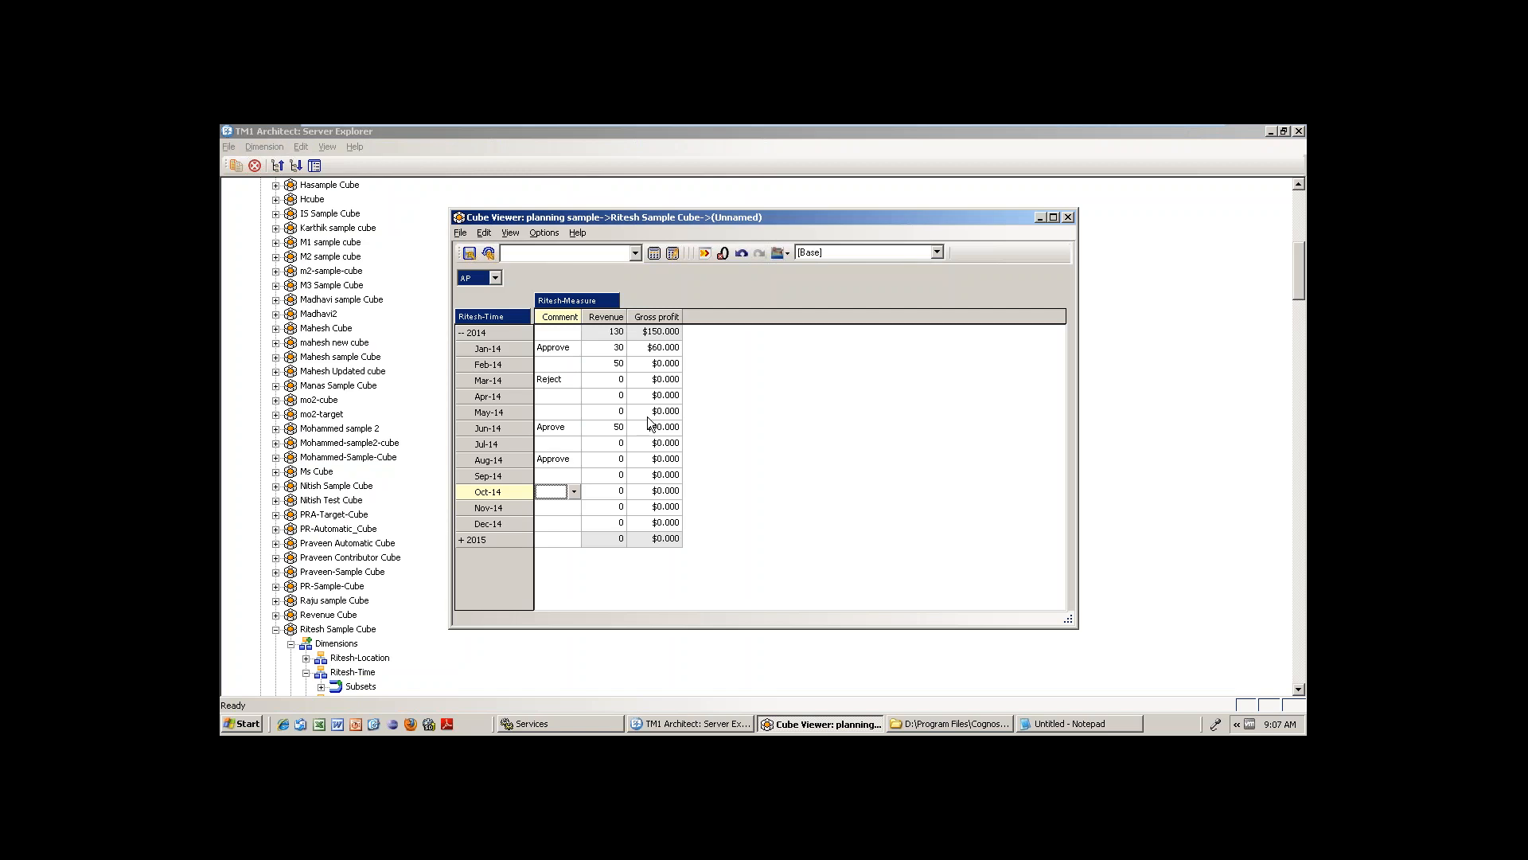
left_click(653, 255)
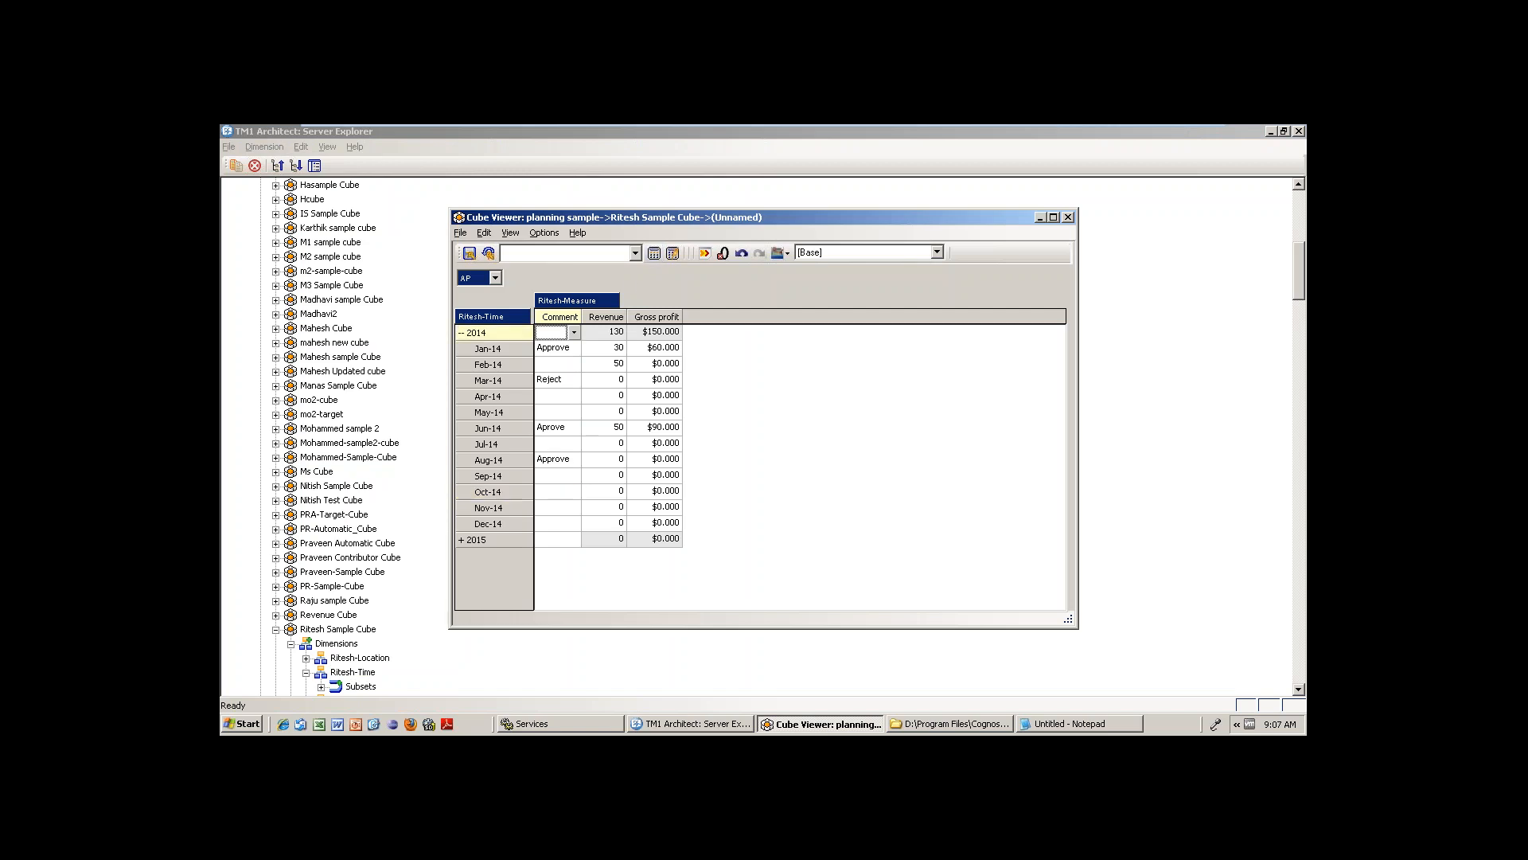
left_click(562, 485)
left_click(574, 491)
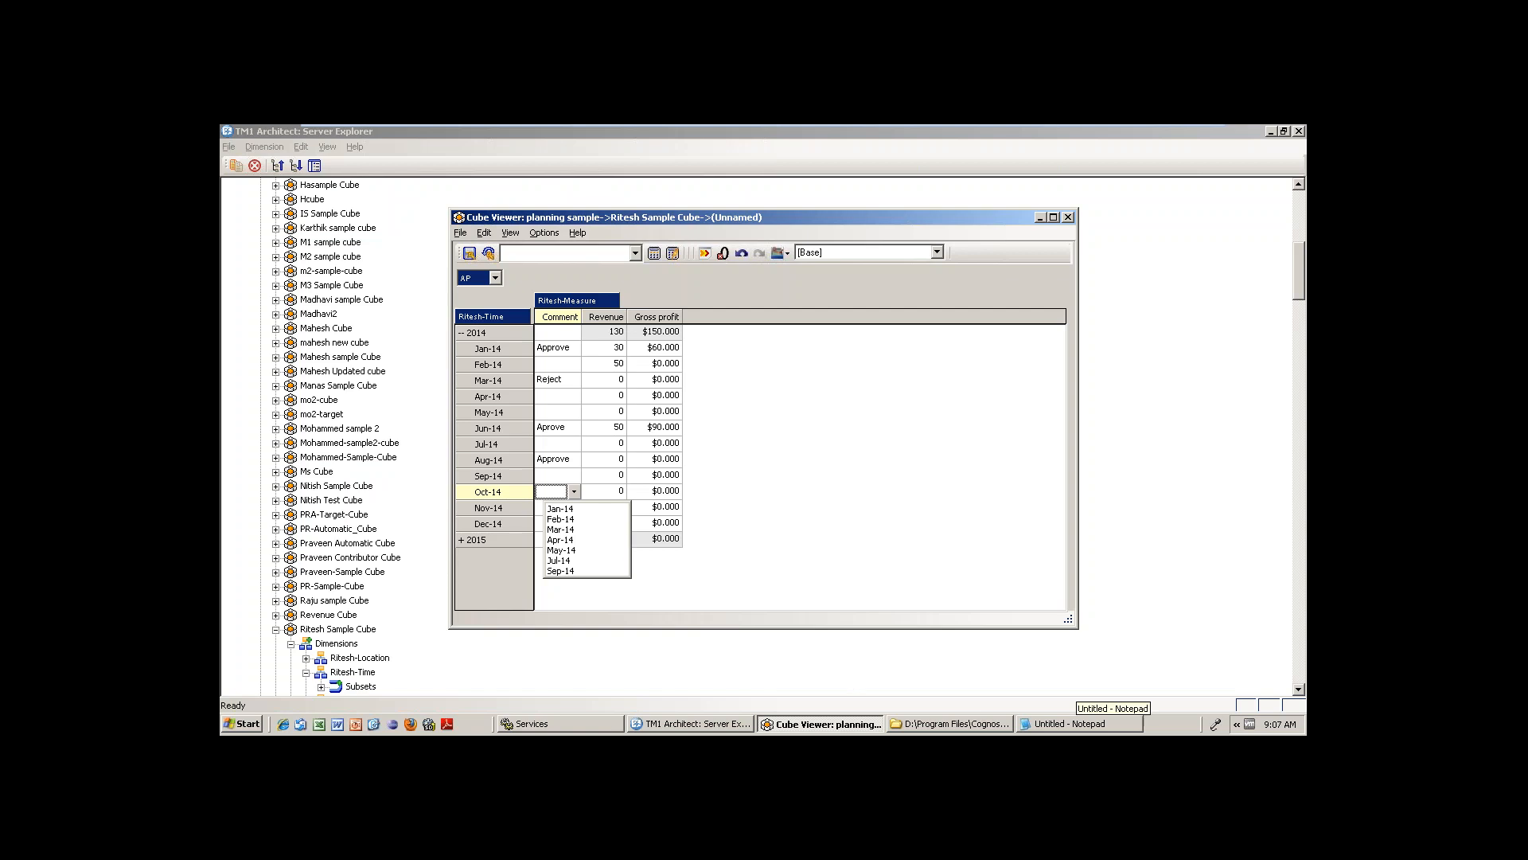
- Review the subset picklist line in the Notepad notes, then open the Location dimension's subset editor and list its saved subsets
left_click(1076, 723)
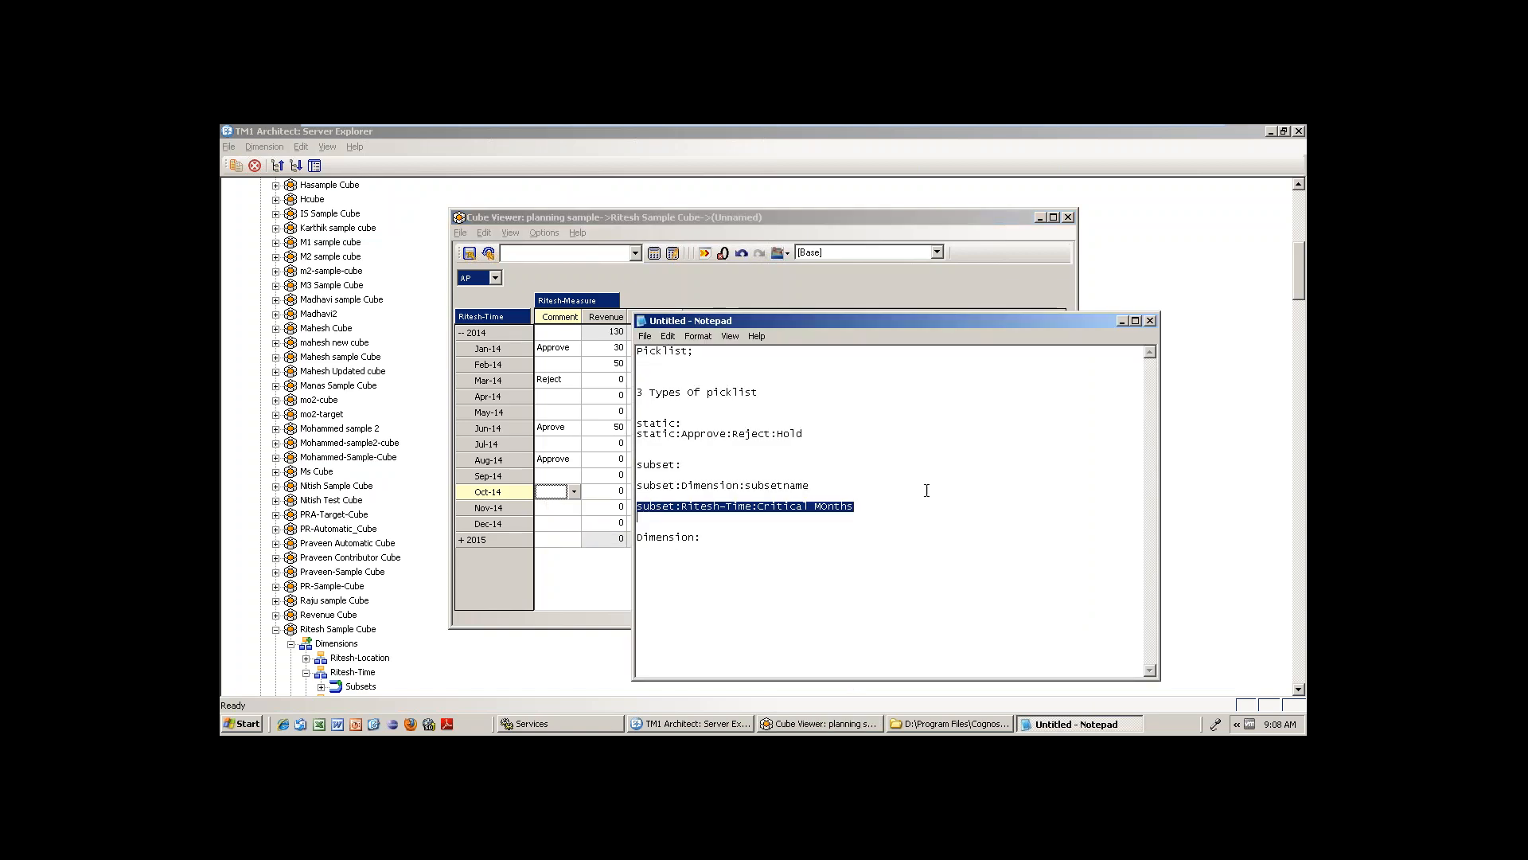
left_click(820, 514)
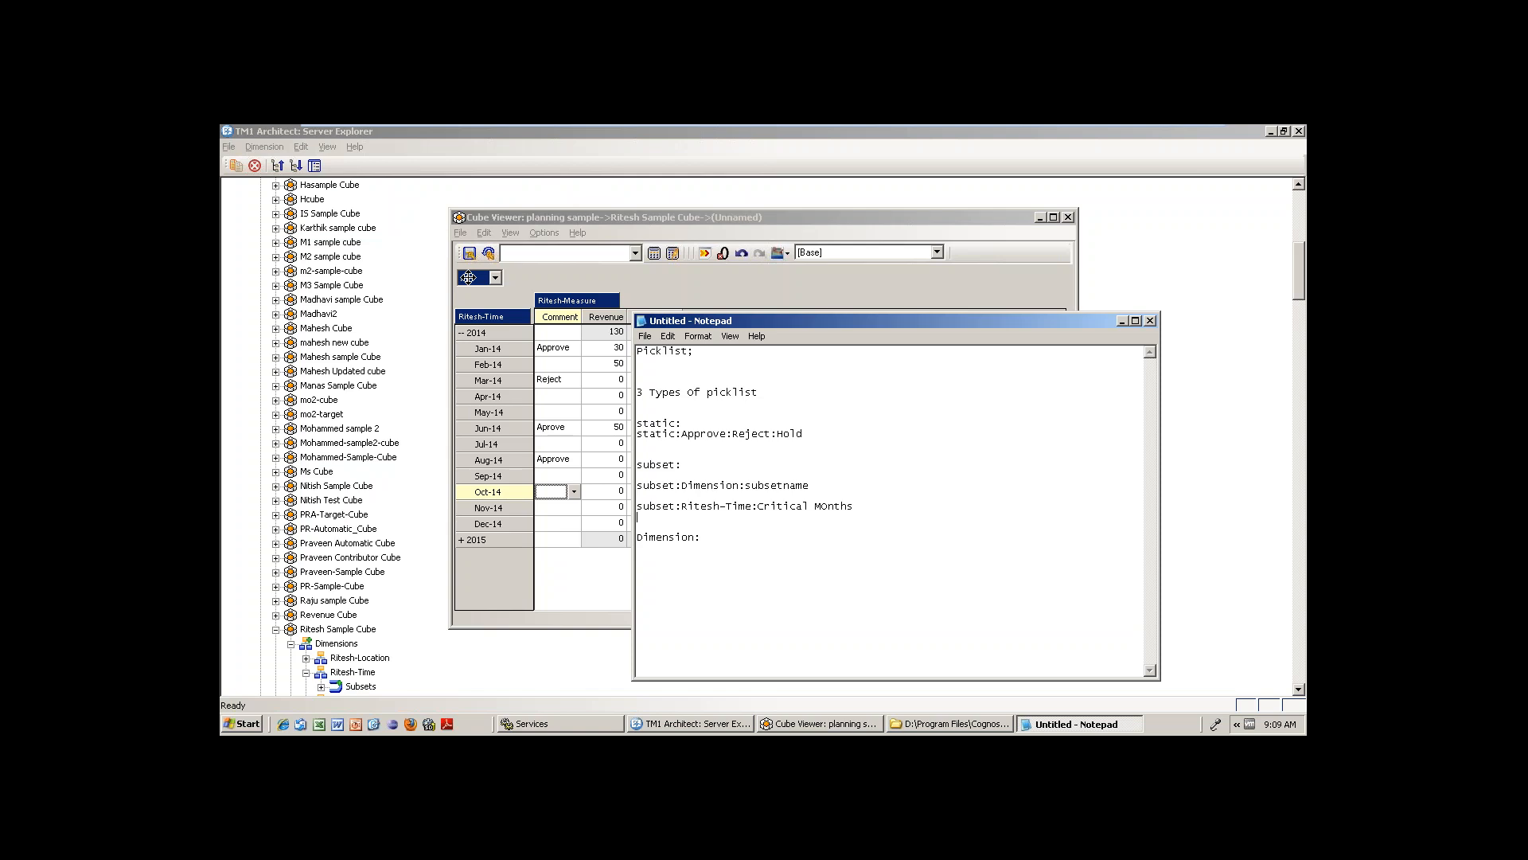
type("AP")
double_click(492, 280)
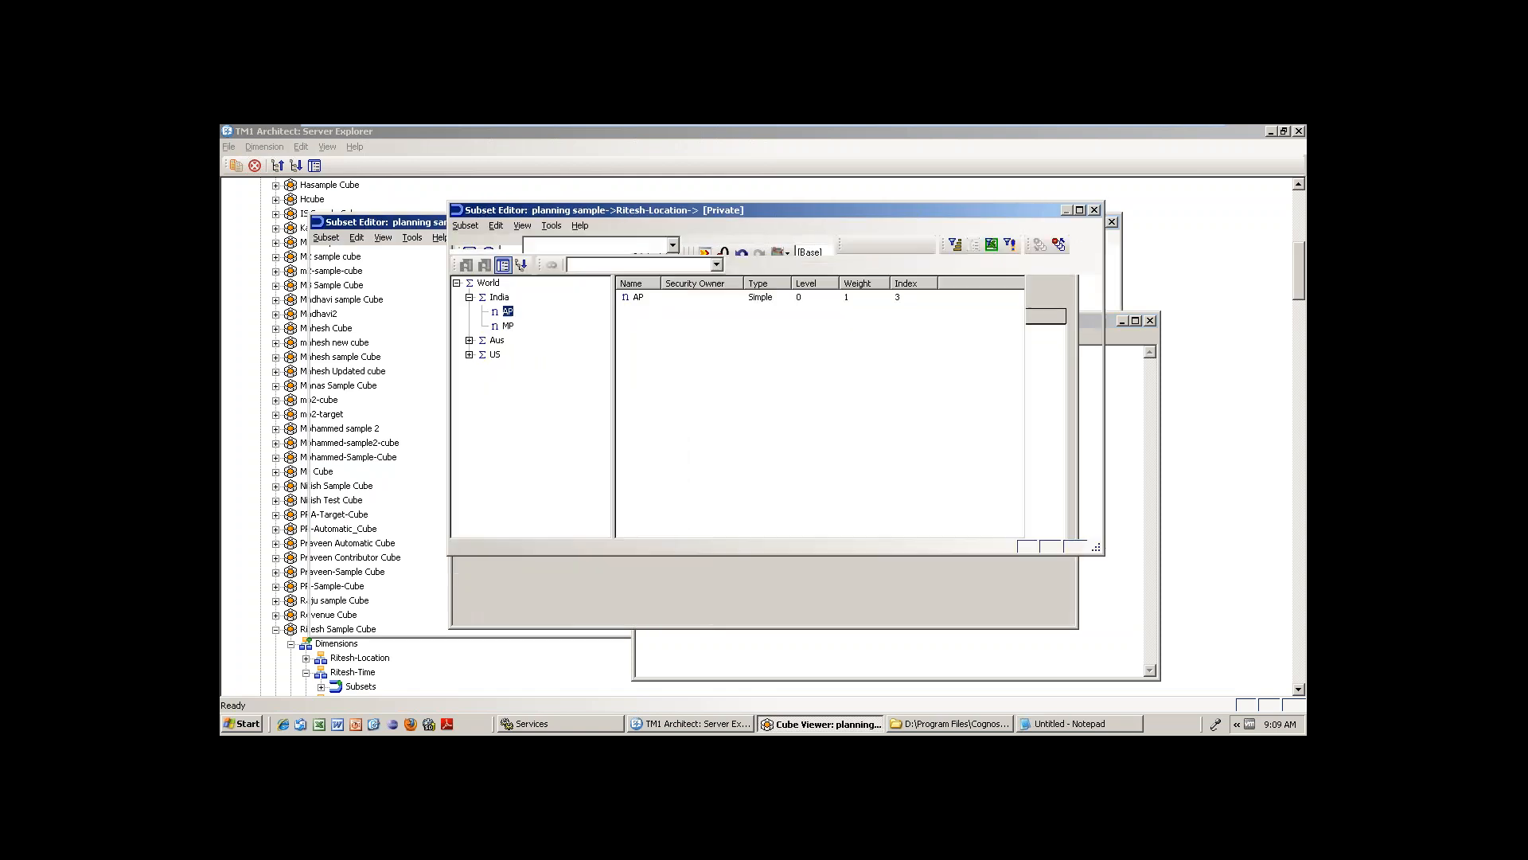
left_click(673, 244)
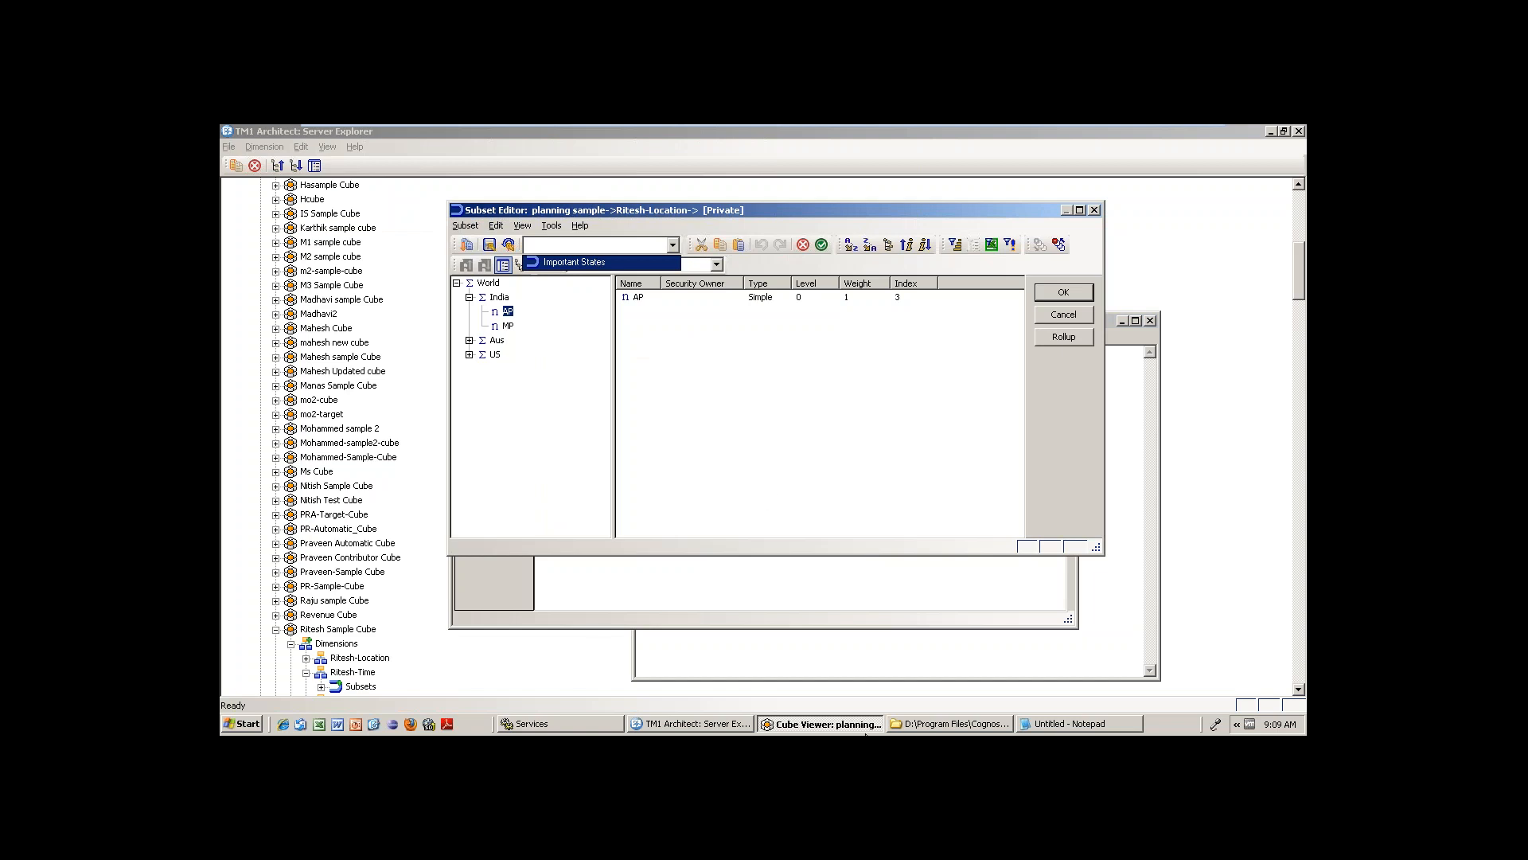
- Switch to the Notepad notes and duplicate the Critical Months subset picklist line below the original
left_click(1059, 726)
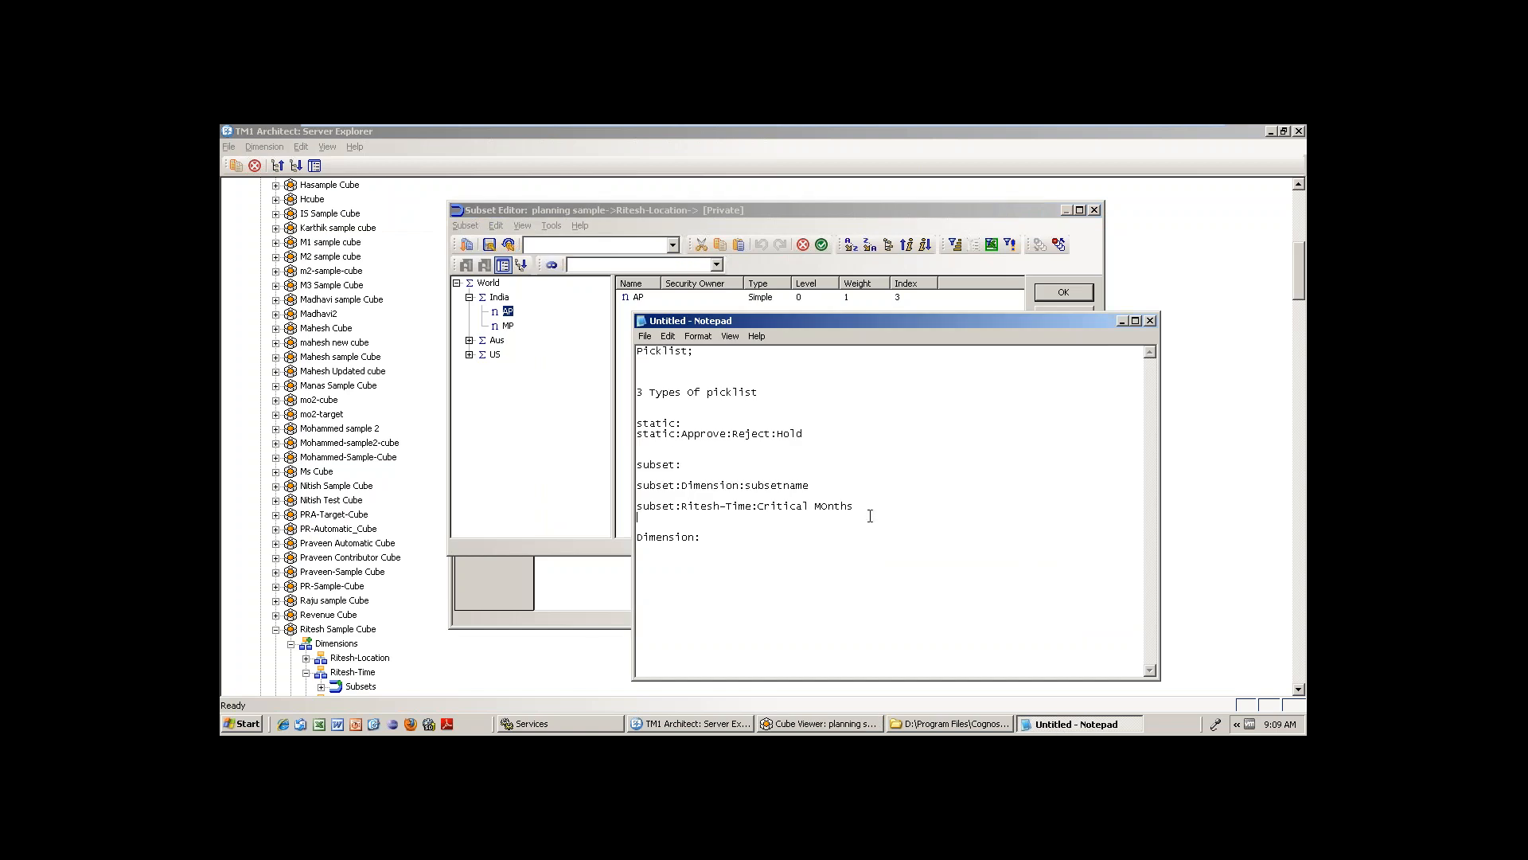
key("shift+Home")
key("ctrl+c")
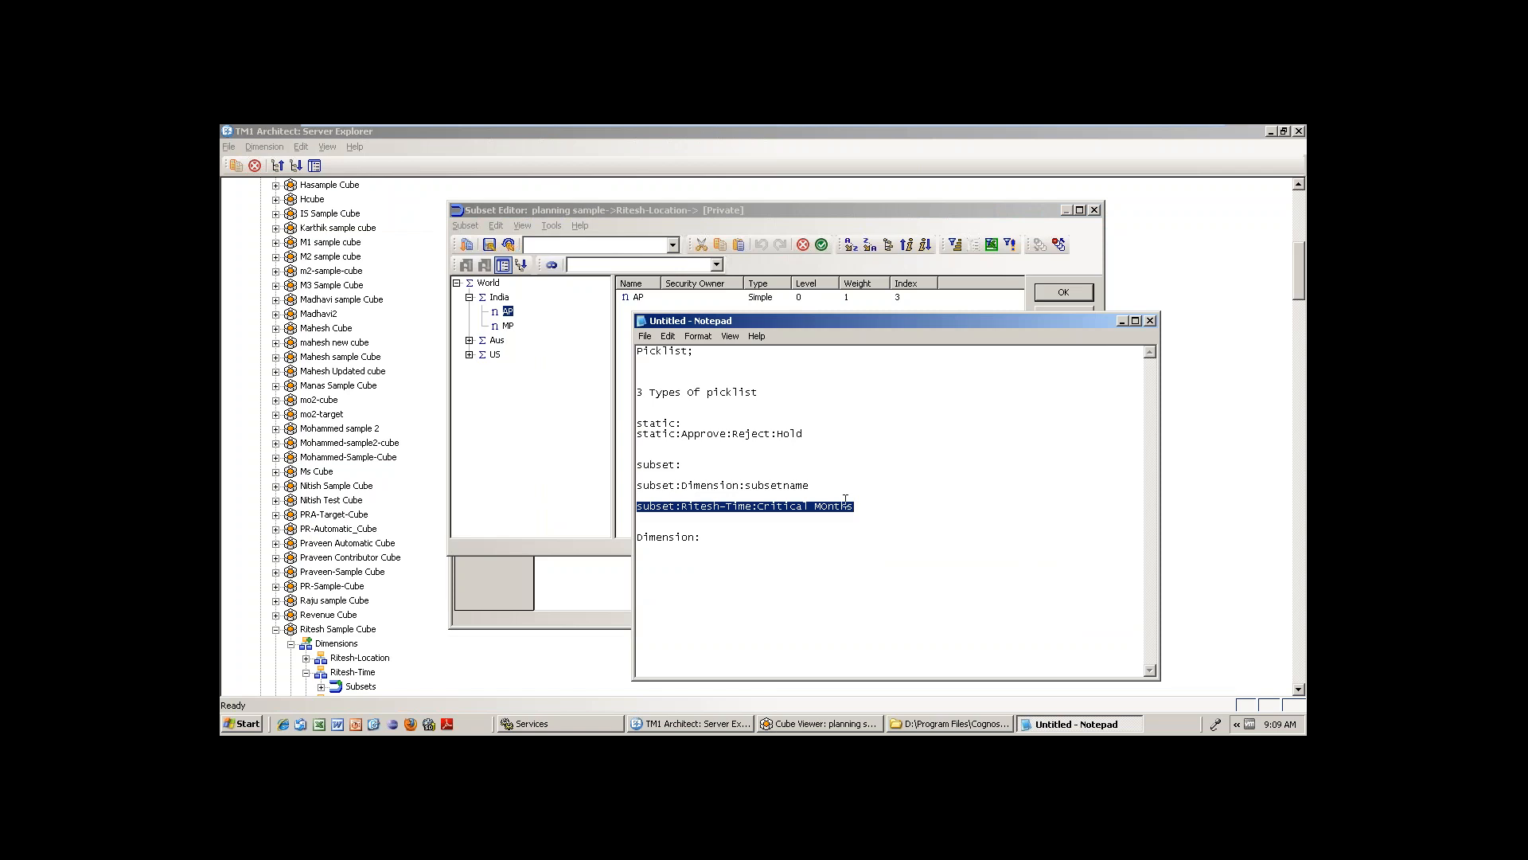
key("End")
key("Return")
key("Return")
key("ctrl+v")
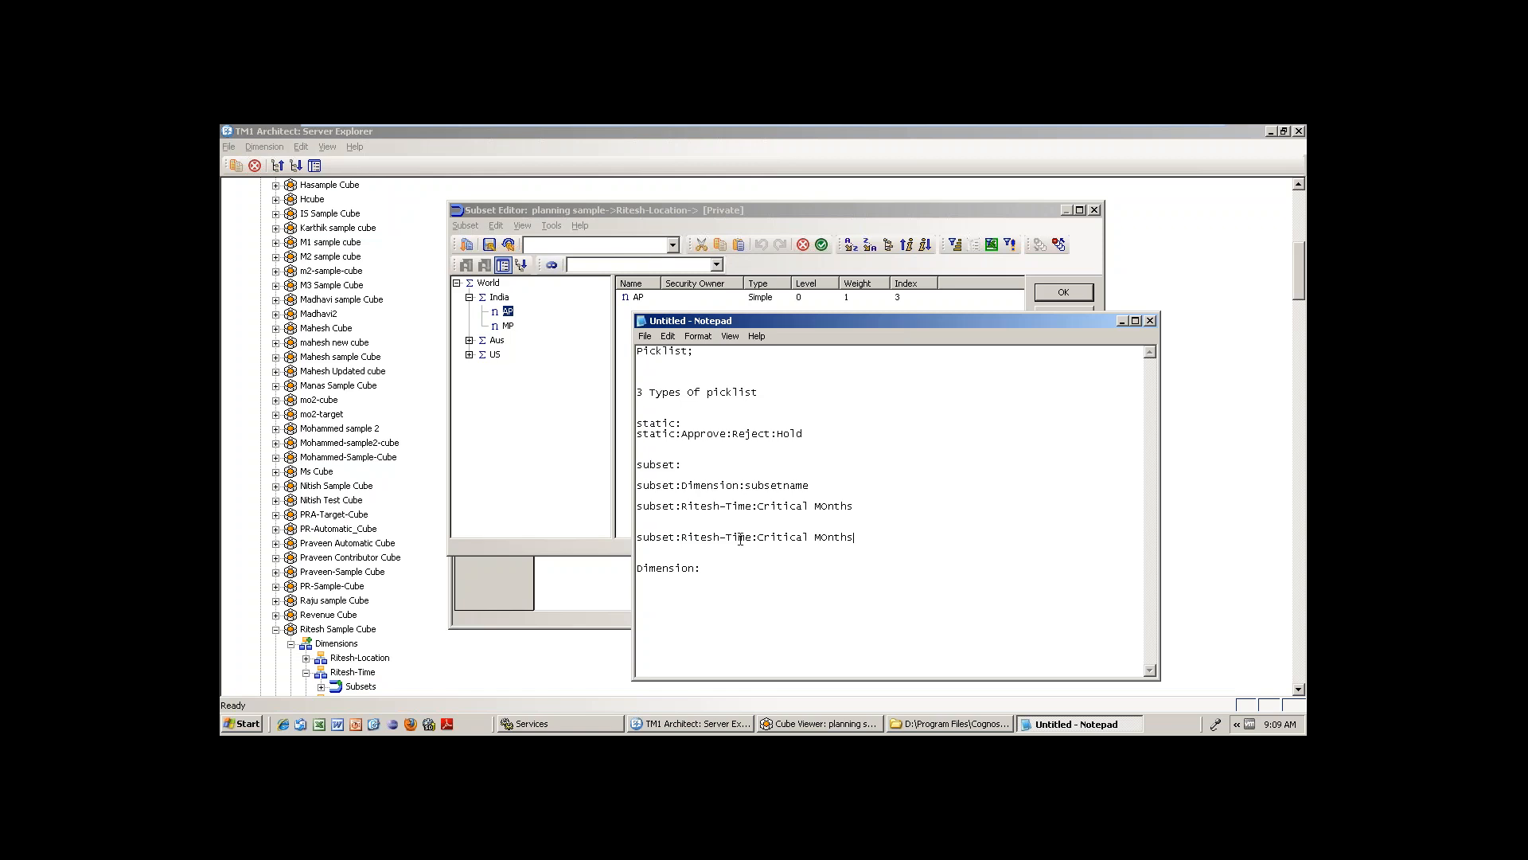
- In the Notepad notes, change the duplicated picklist line to reference the Location dimension's Important States subset, then copy the whole line
left_click_drag(728, 537, 754, 538)
type("Location")
left_click_drag(784, 538, 875, 542)
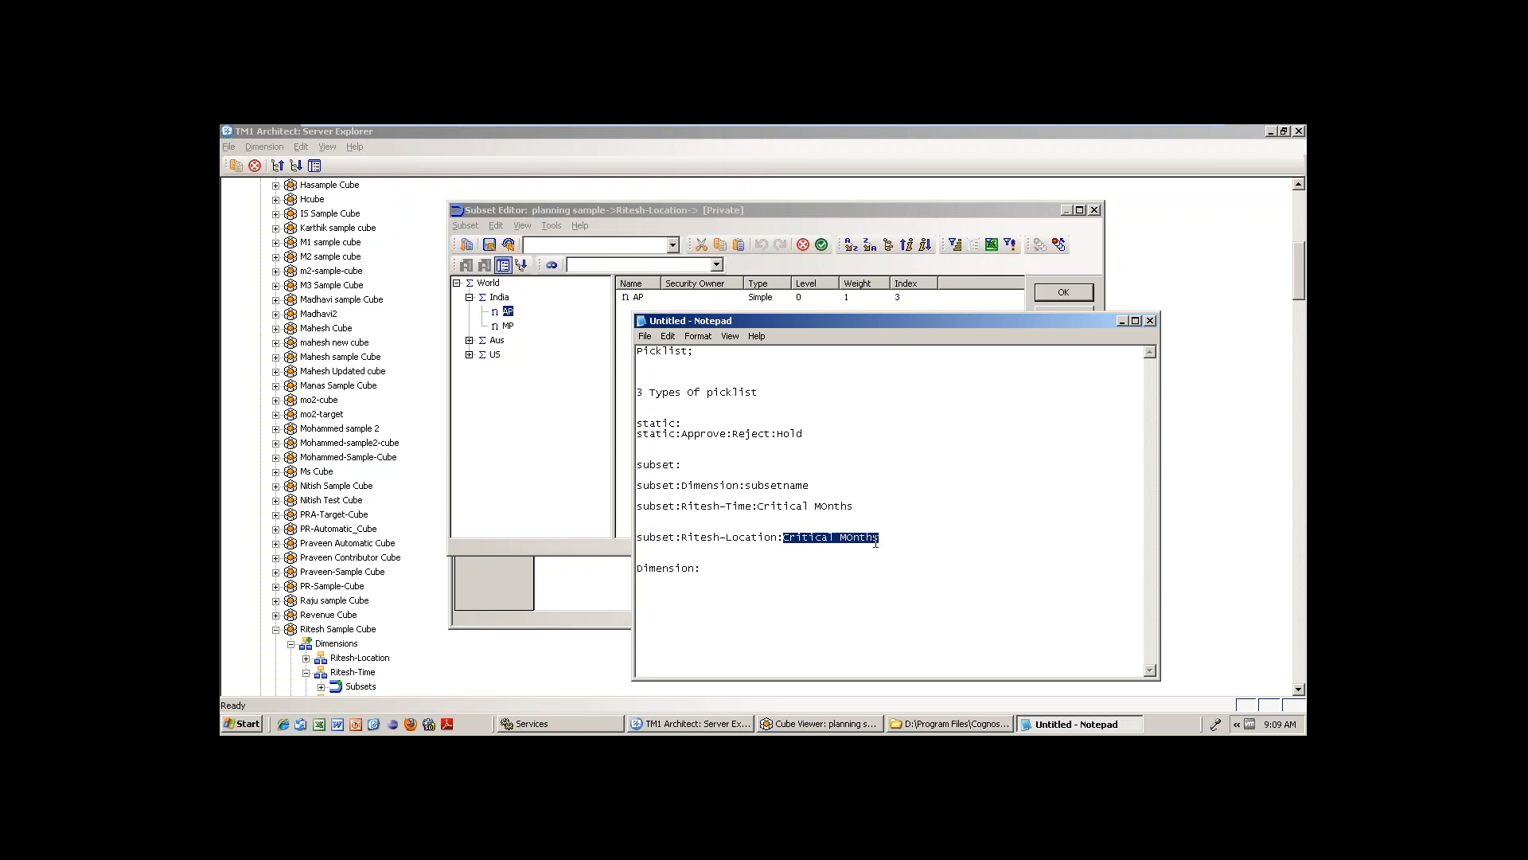
left_click(673, 246)
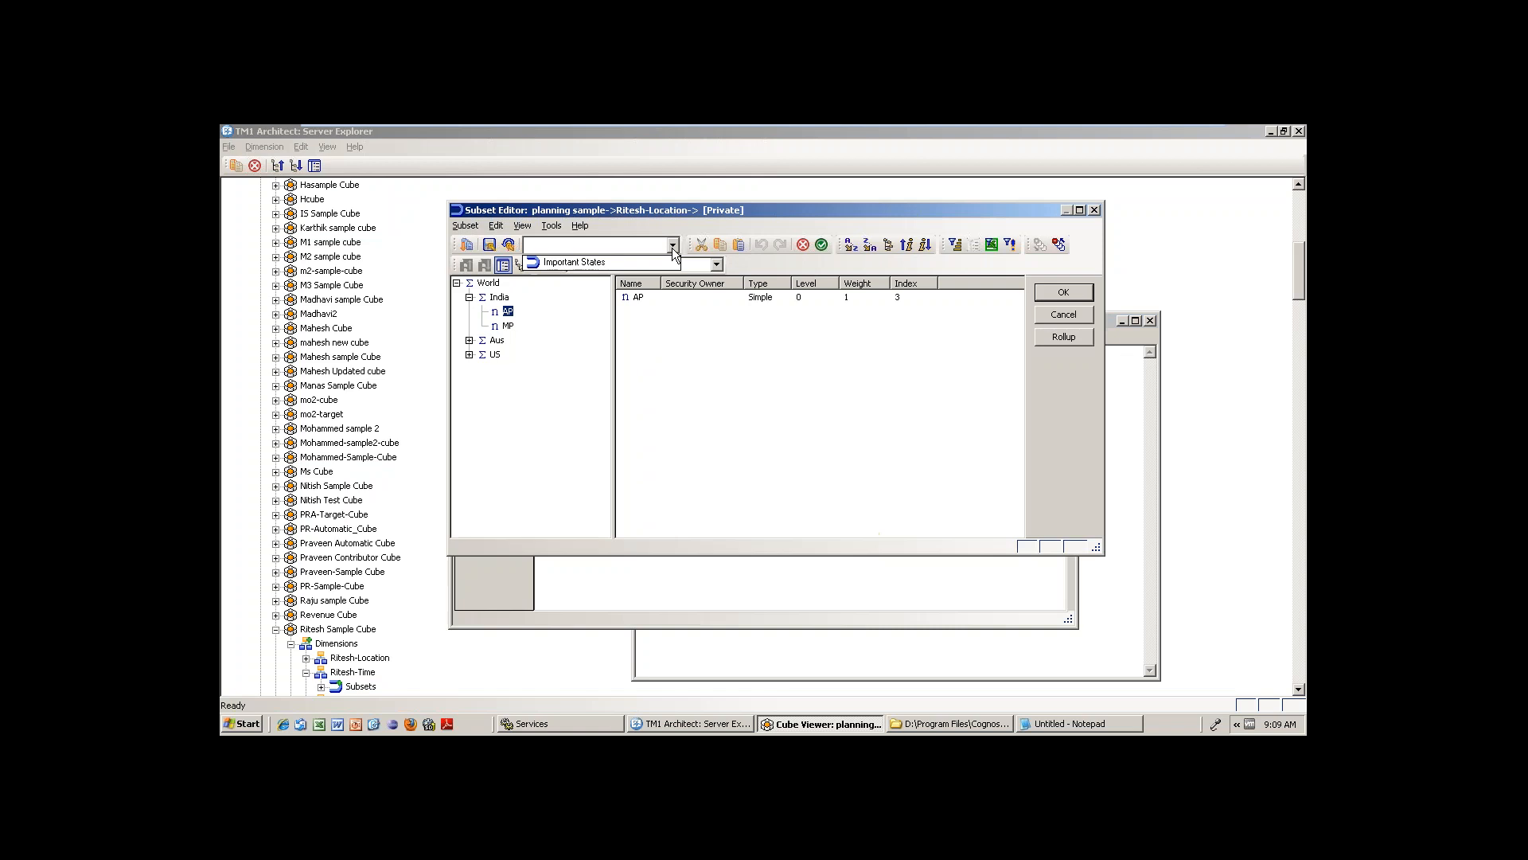
key("alt+Tab")
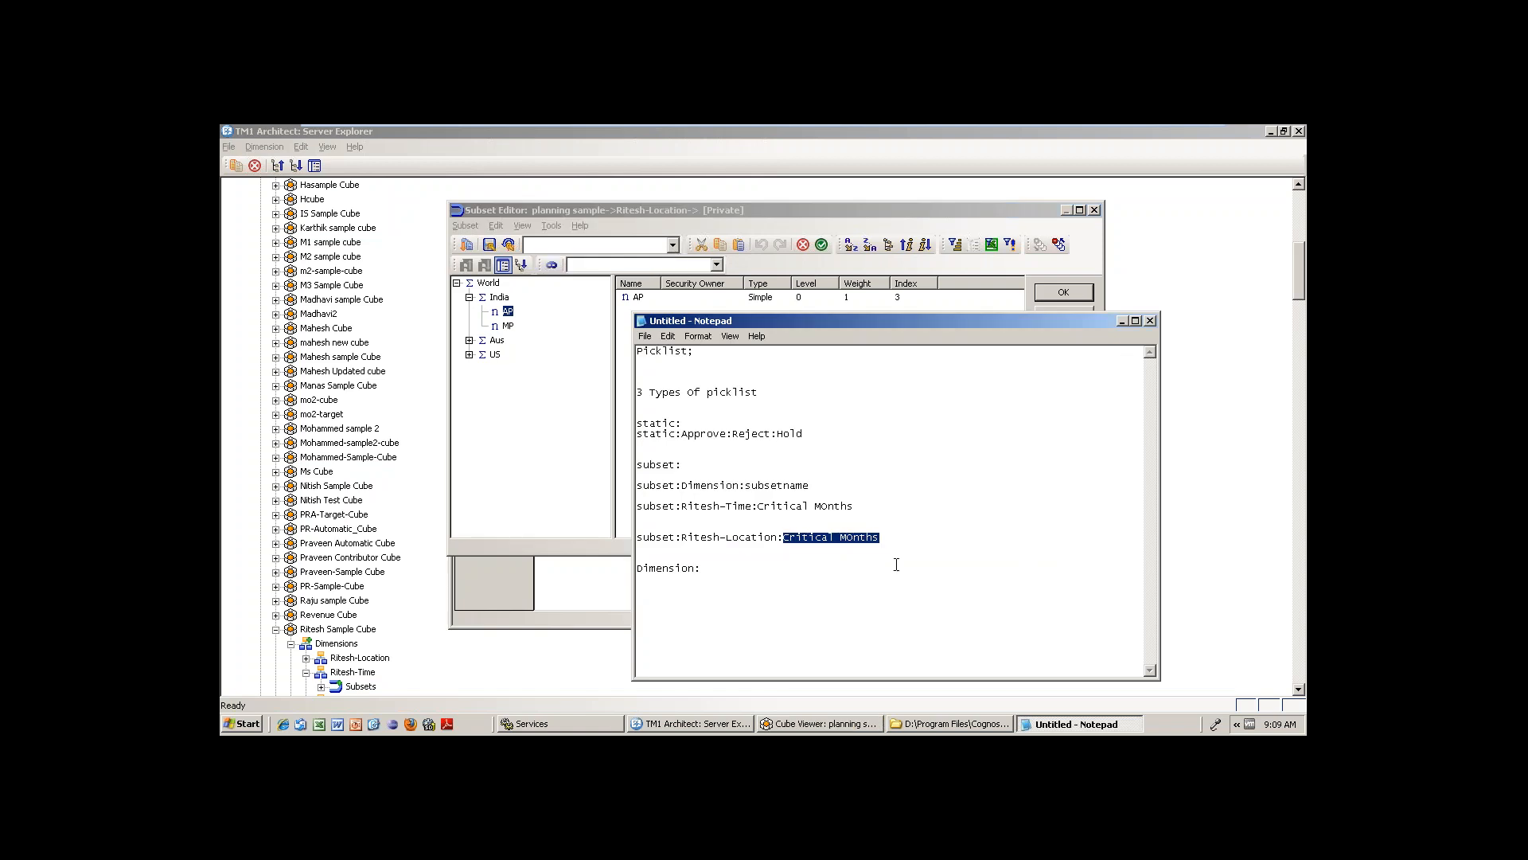
type("Impoir")
key("BackSpace")
key("BackSpace")
type("rtant States")
left_click_drag(908, 545, 620, 537)
key("ctrl+c")
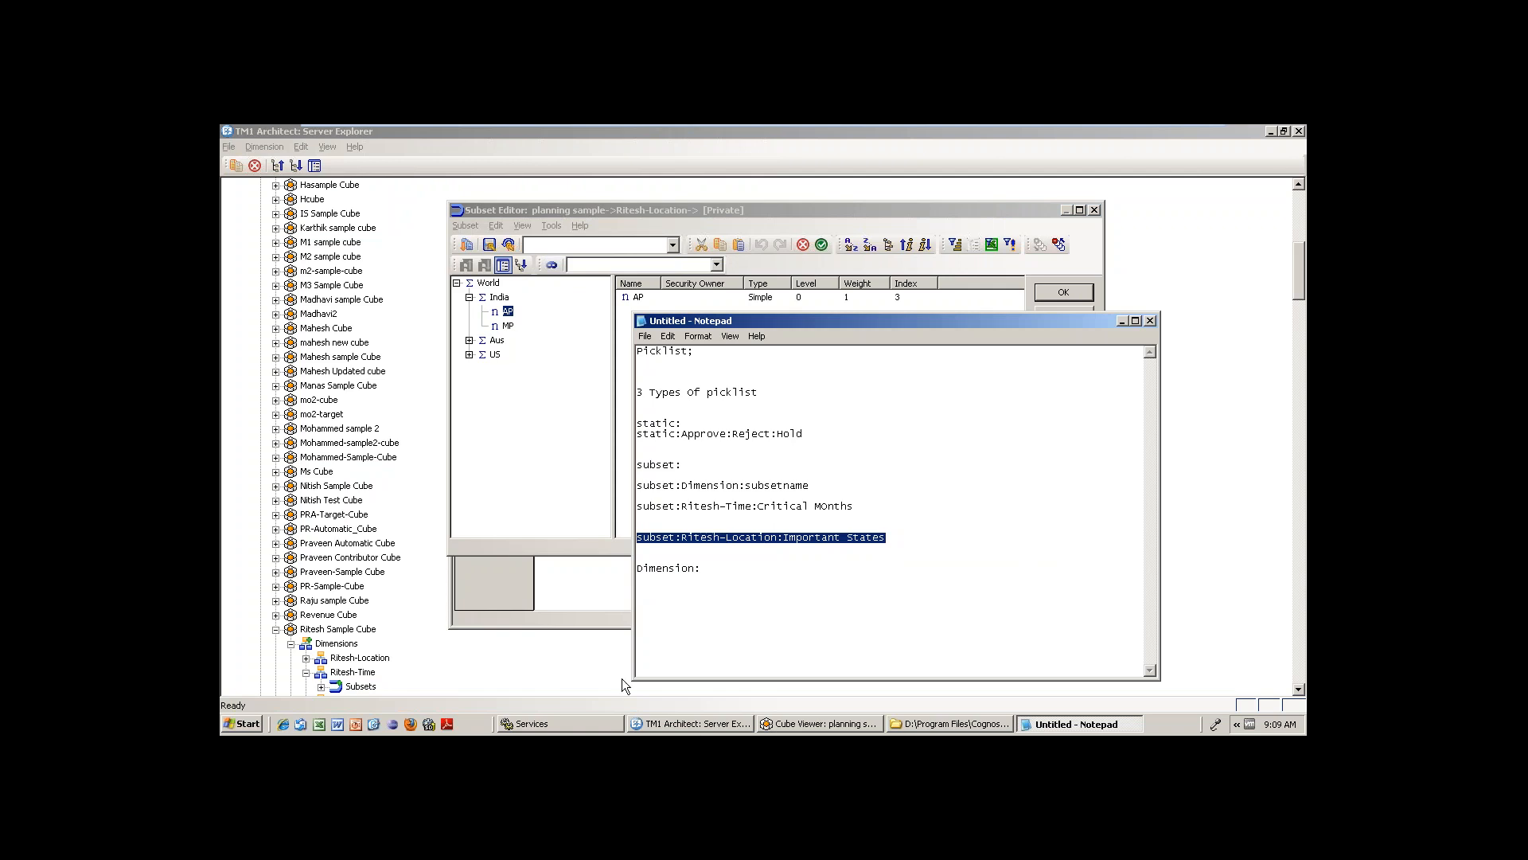
- In the sample cube's Measure dimension attributes, replace the Comment element's picklist with the copied Location Important States subset line and apply it
left_click(372, 671)
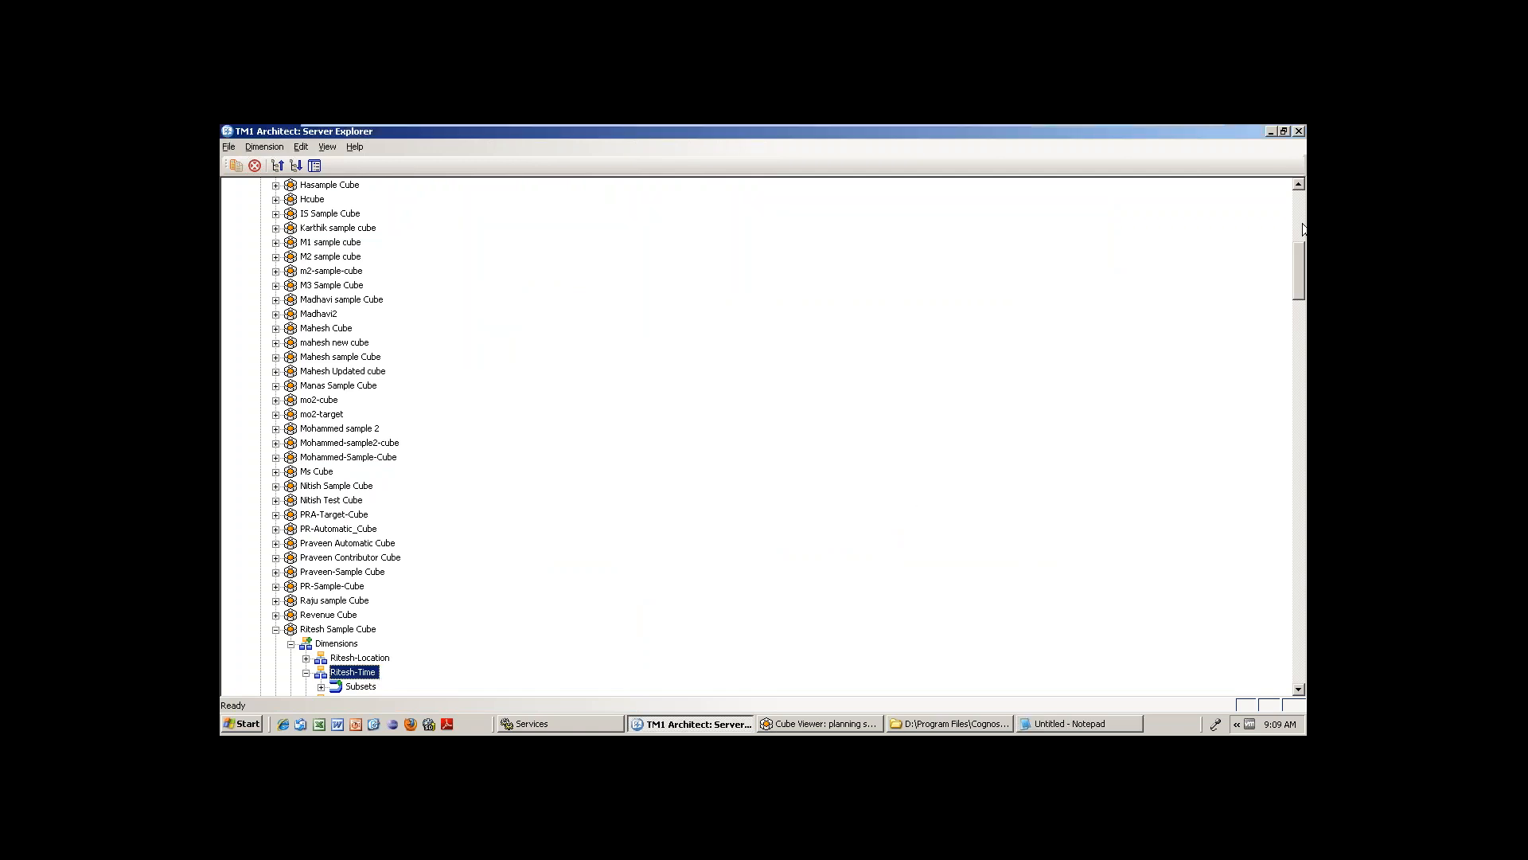
left_click_drag(1301, 258, 1299, 299)
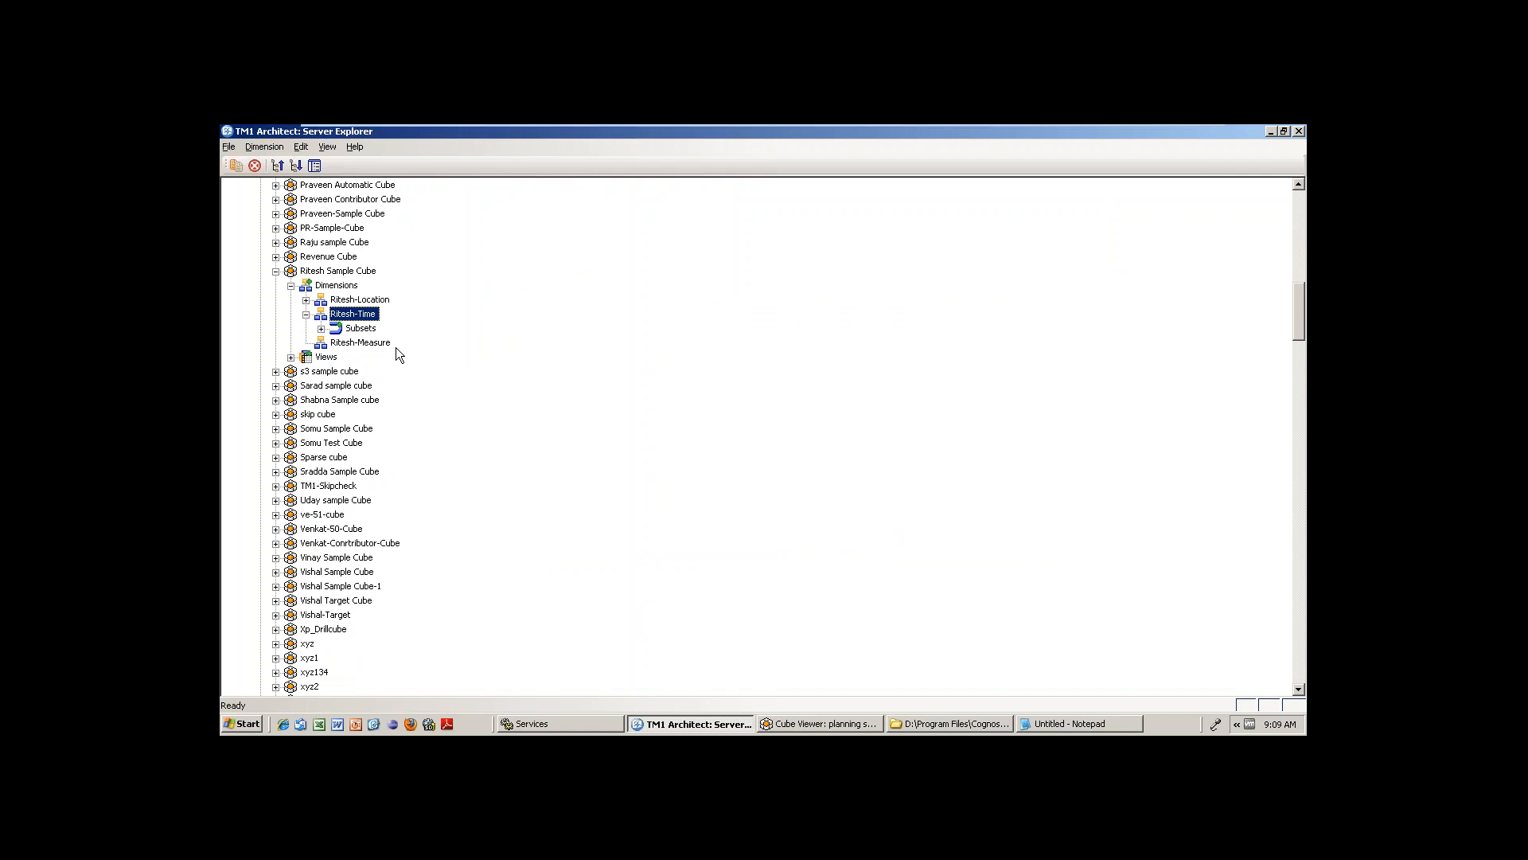
right_click(354, 340)
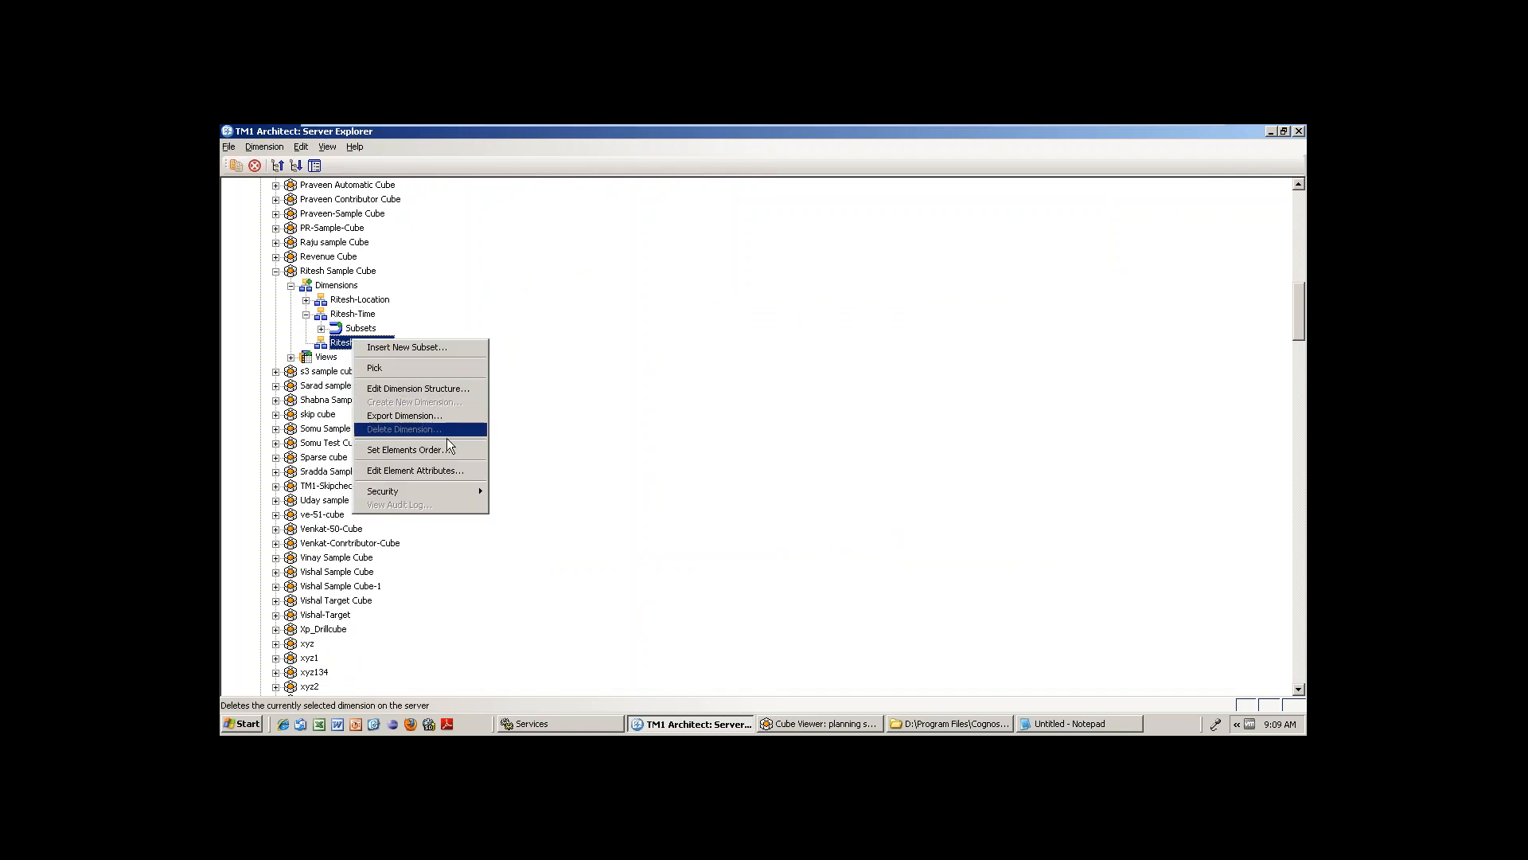
left_click(442, 471)
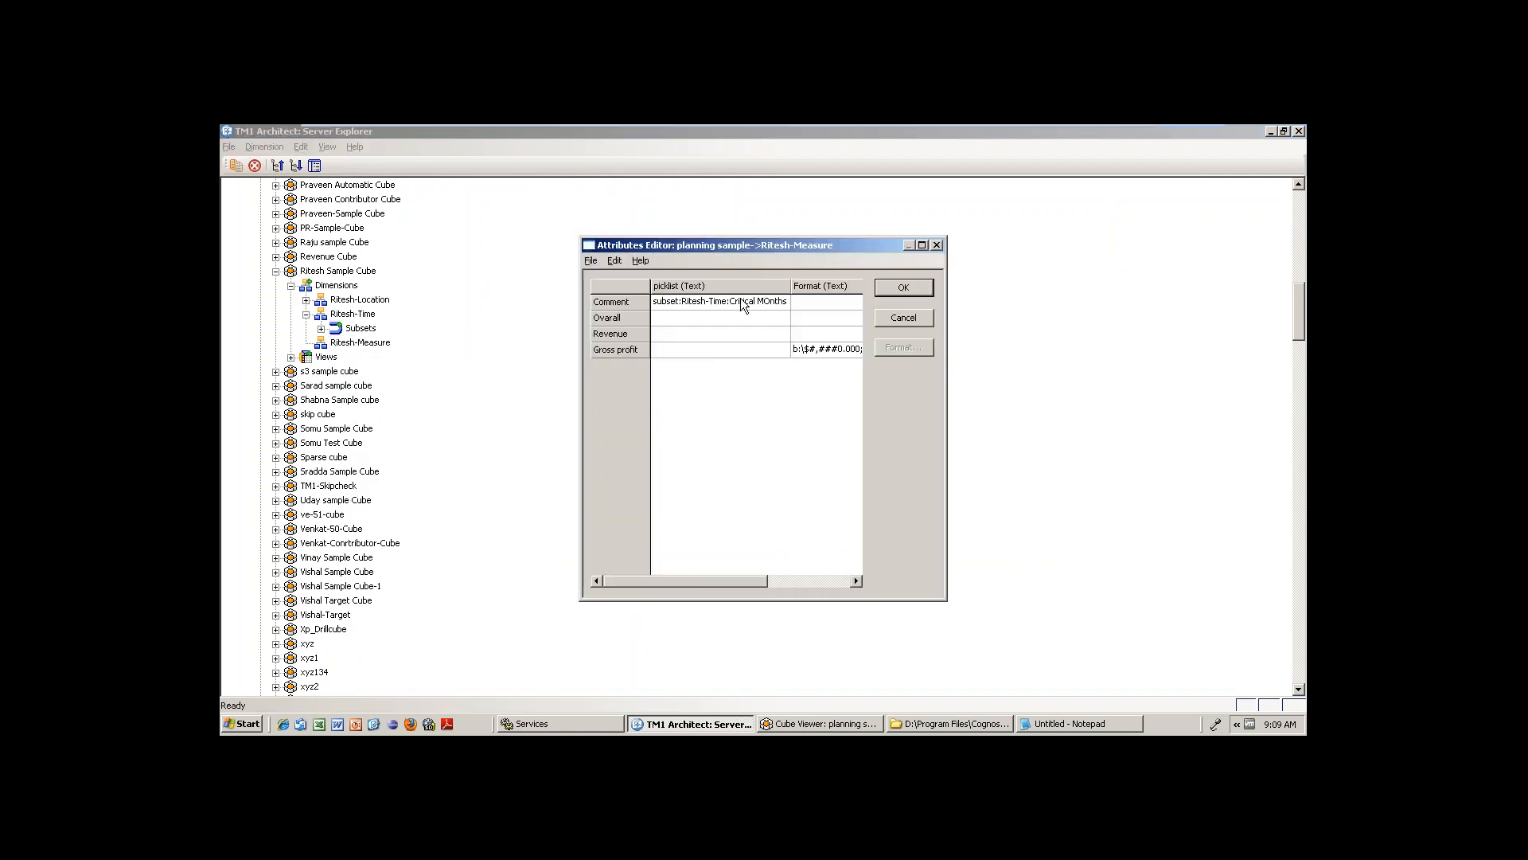
left_click(741, 288)
double_click(742, 302)
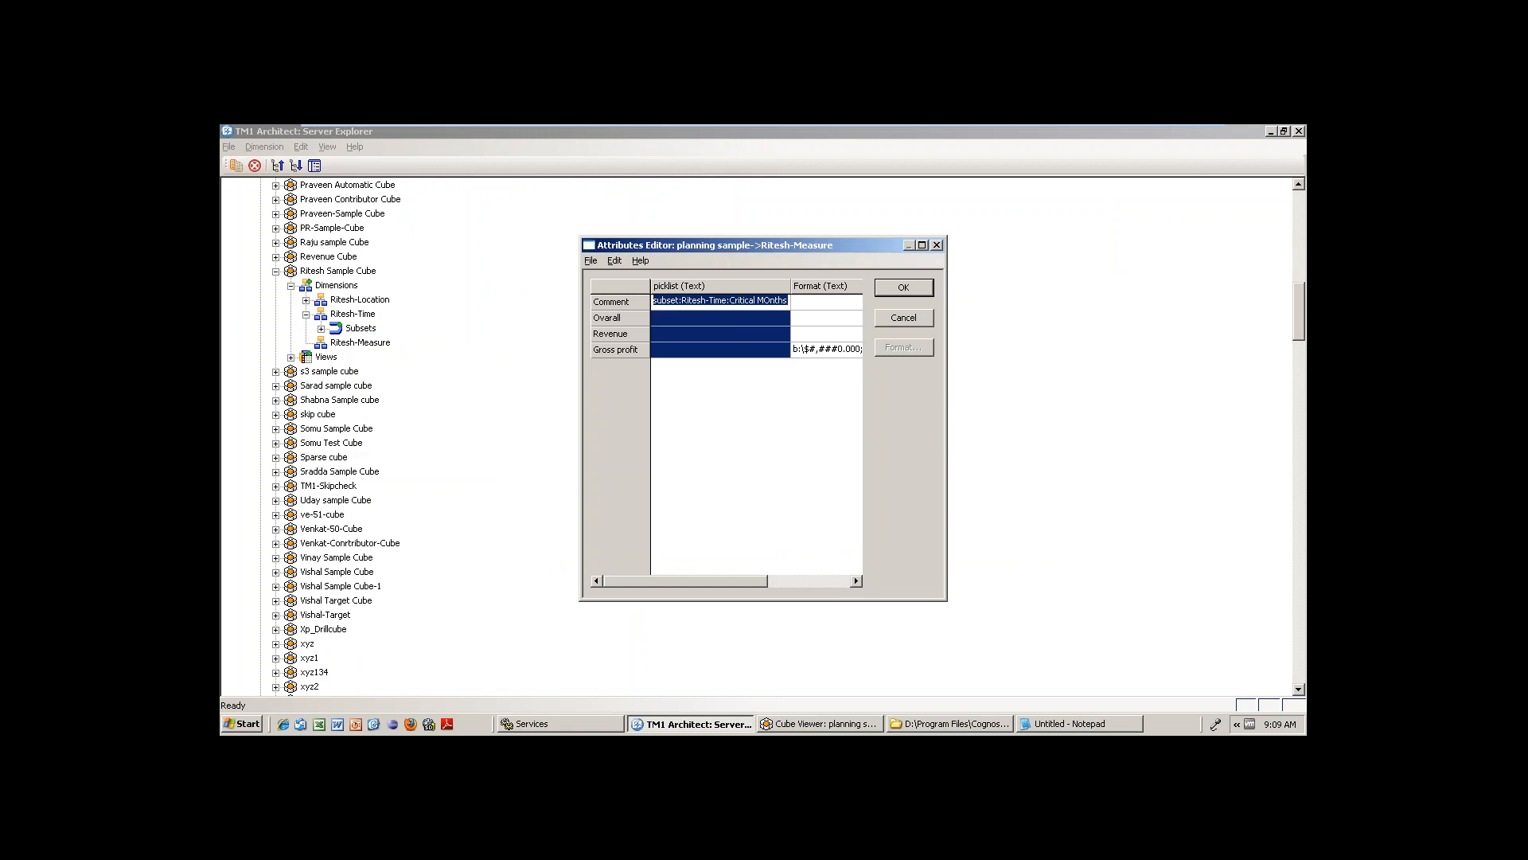
key("Delete")
key("ctrl+v")
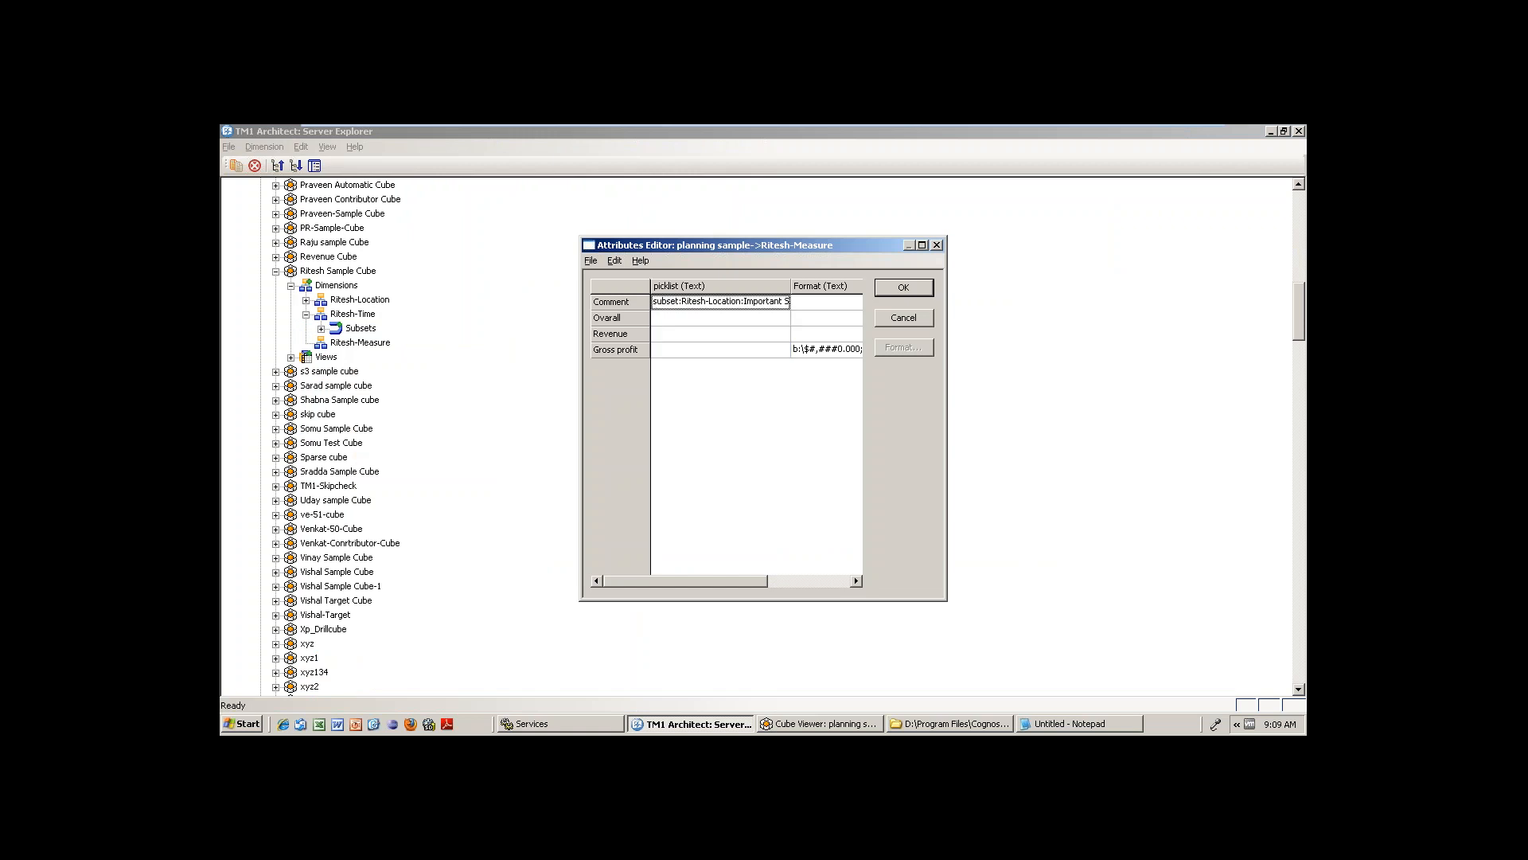
left_click(742, 350)
left_click(903, 287)
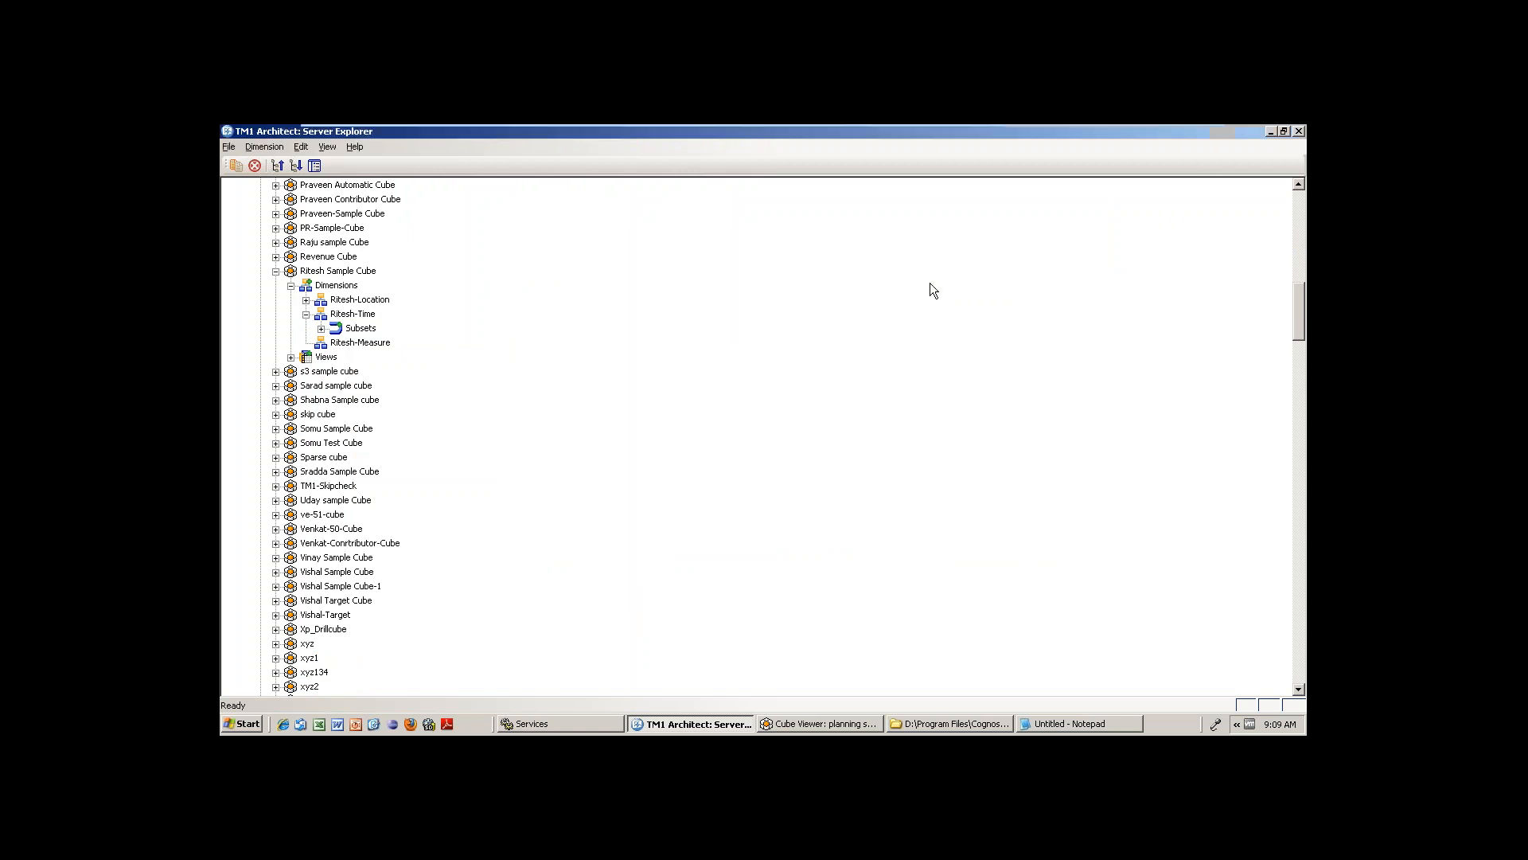
- Close the Location subset editor without applying it, recalculate the sample cube's view and inspect the Comment picklist for Sep-14
left_click(840, 730)
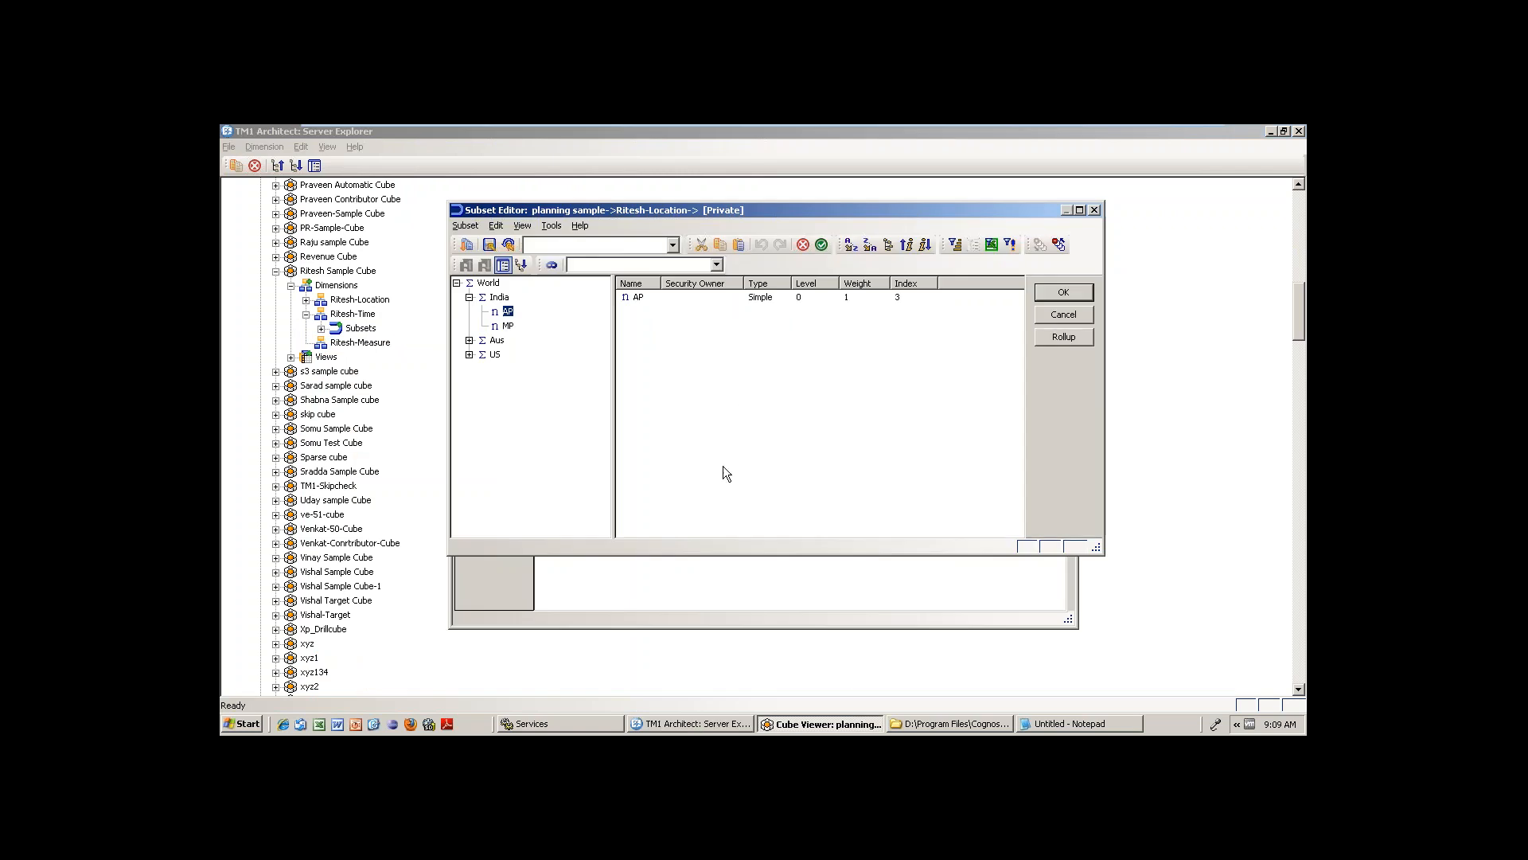
left_click(1058, 313)
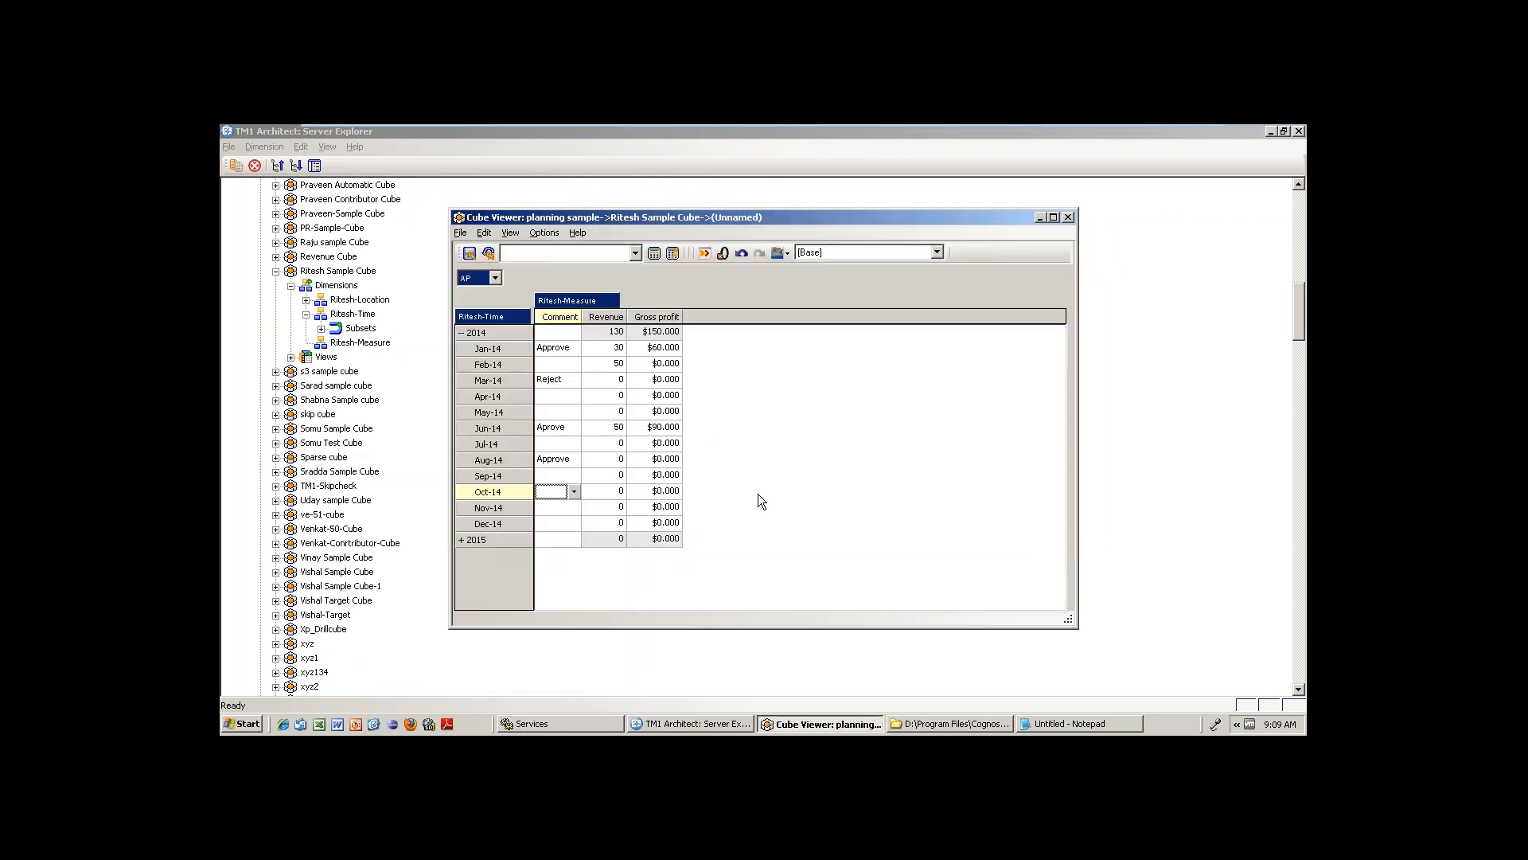
left_click(656, 254)
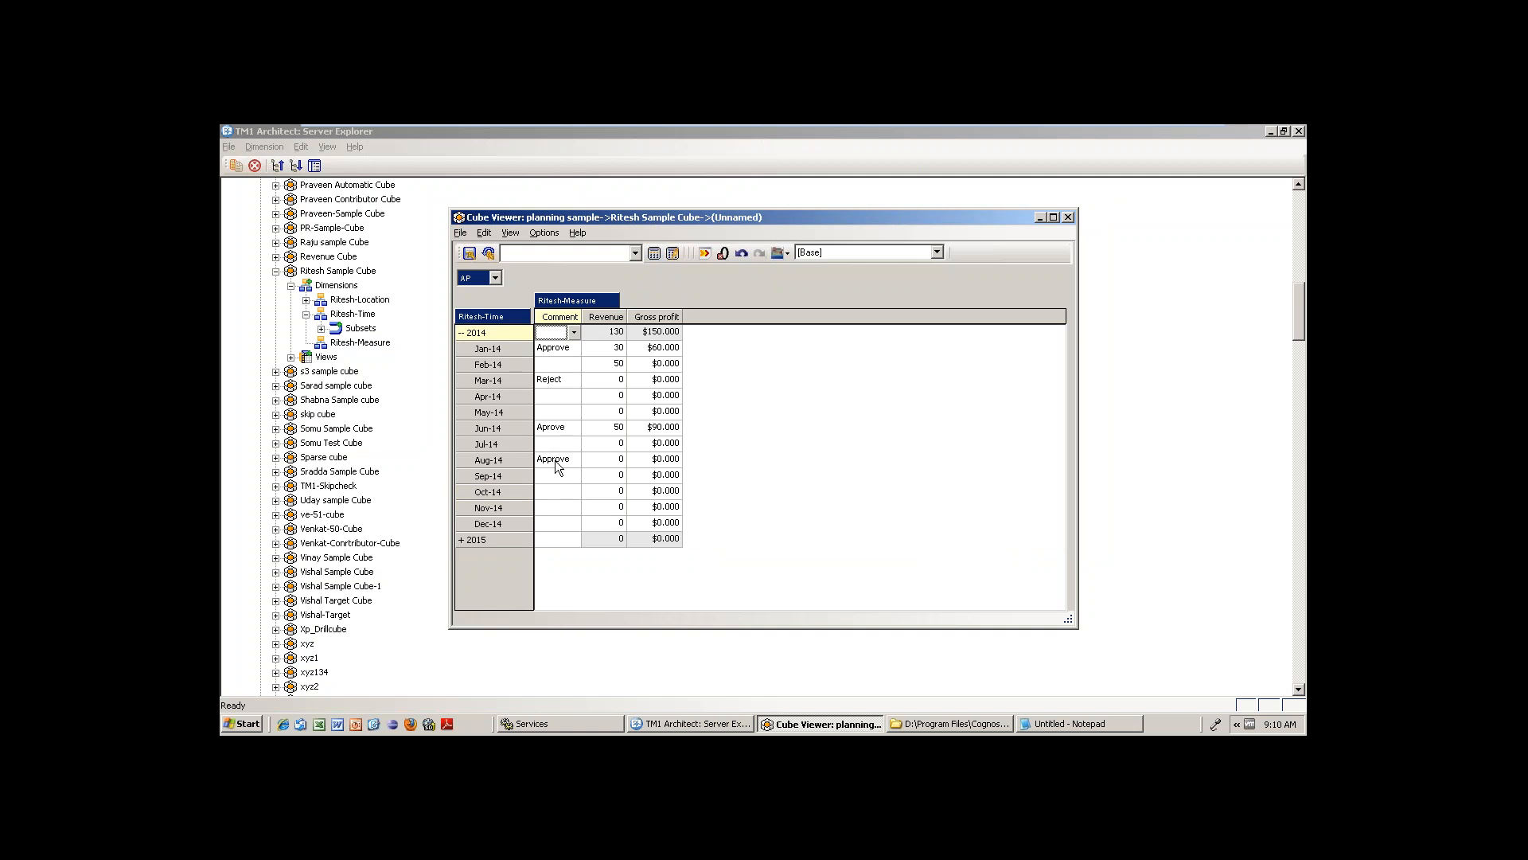
left_click(556, 480)
left_click(574, 476)
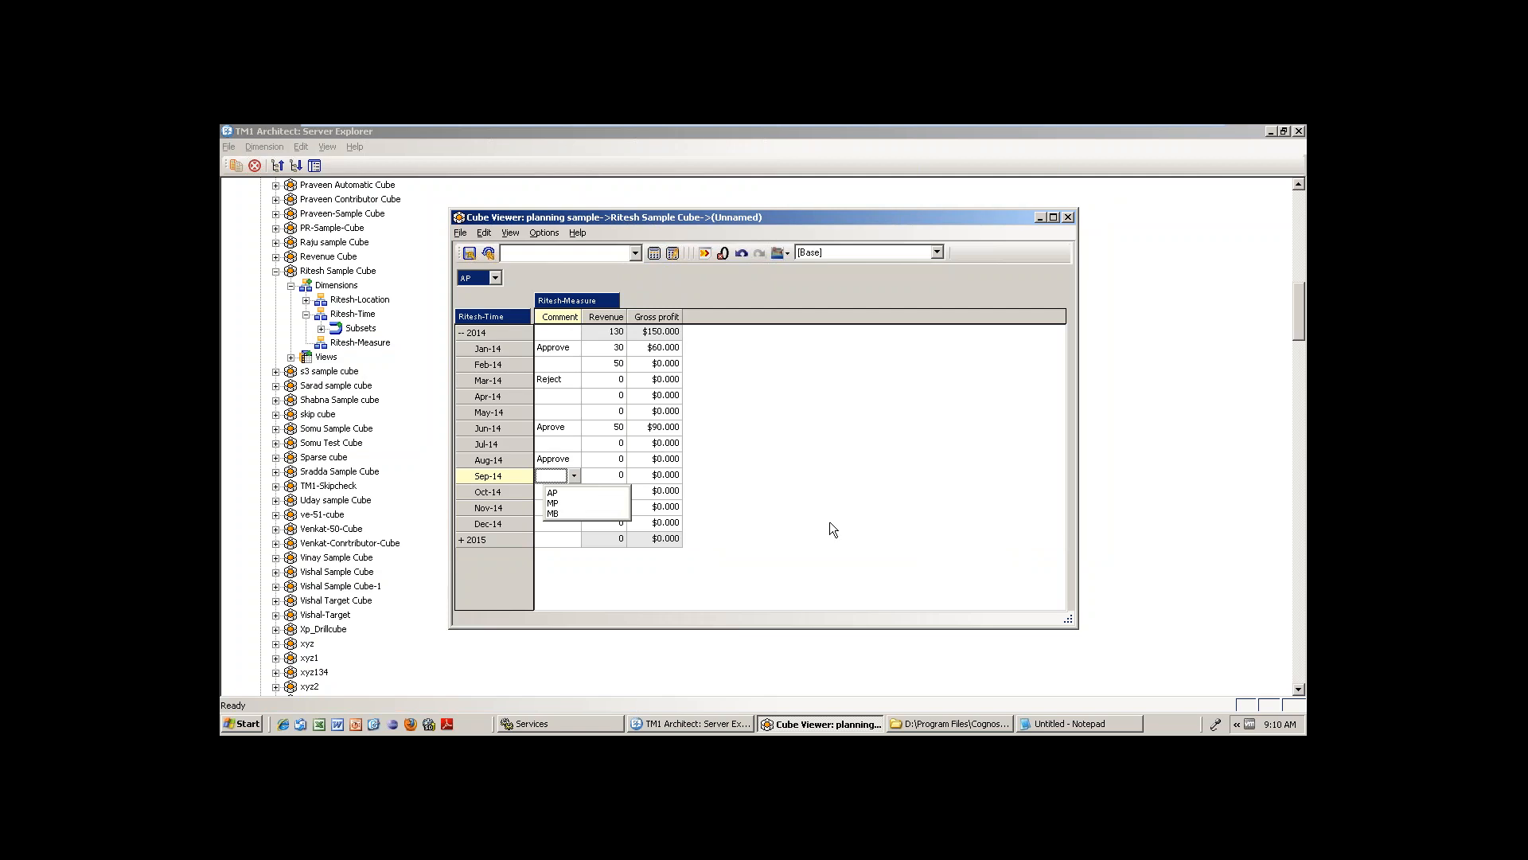
- Examine the Comment picklist choices in other months of the cube view, including Jan-14, Jun-14 and Oct-14
left_click(562, 353)
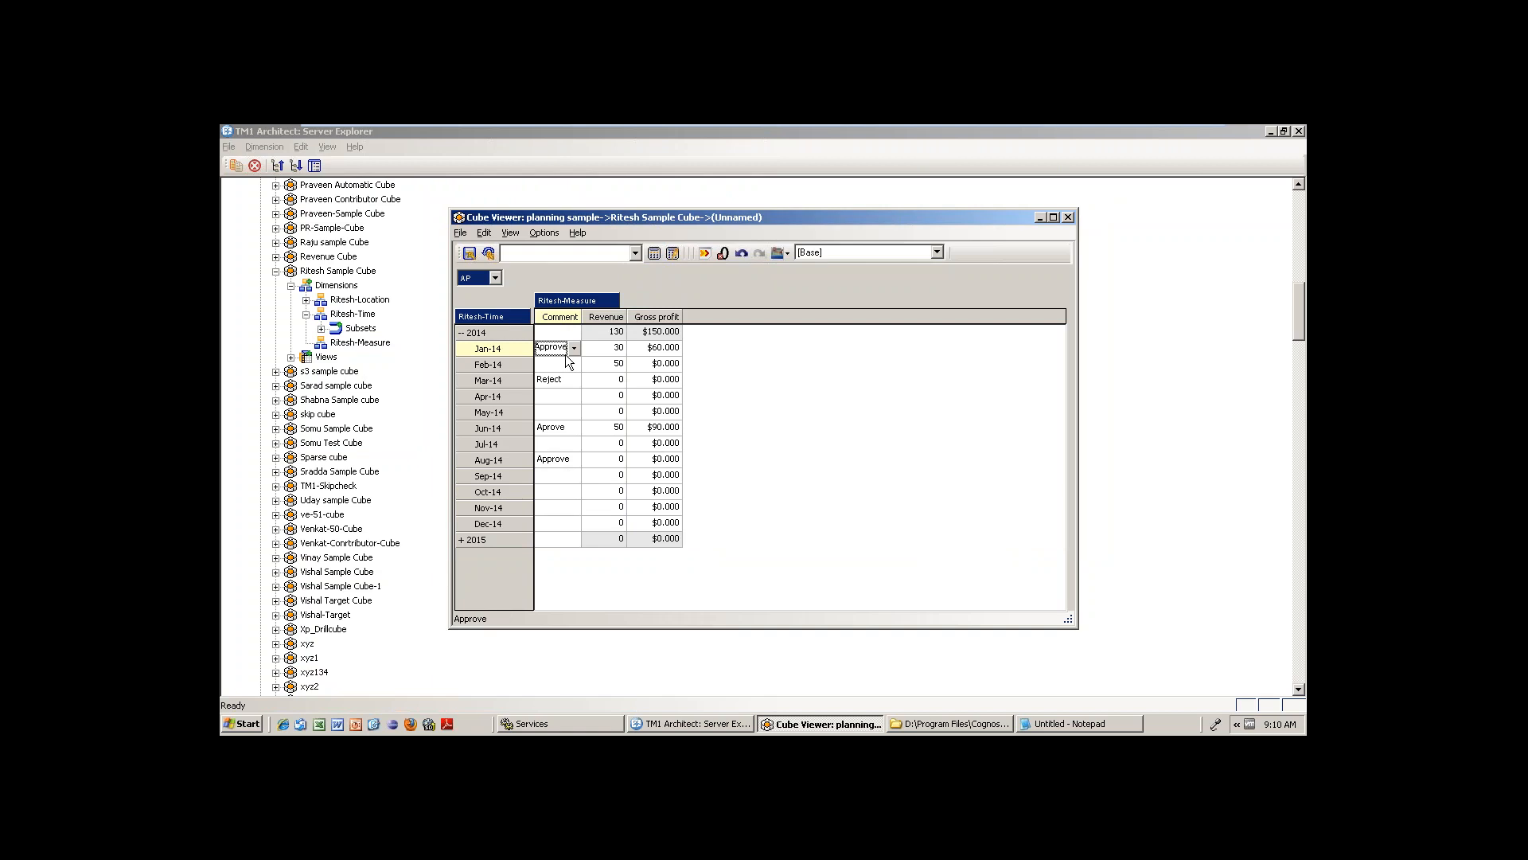
left_click(573, 349)
left_click(555, 460)
left_click(555, 447)
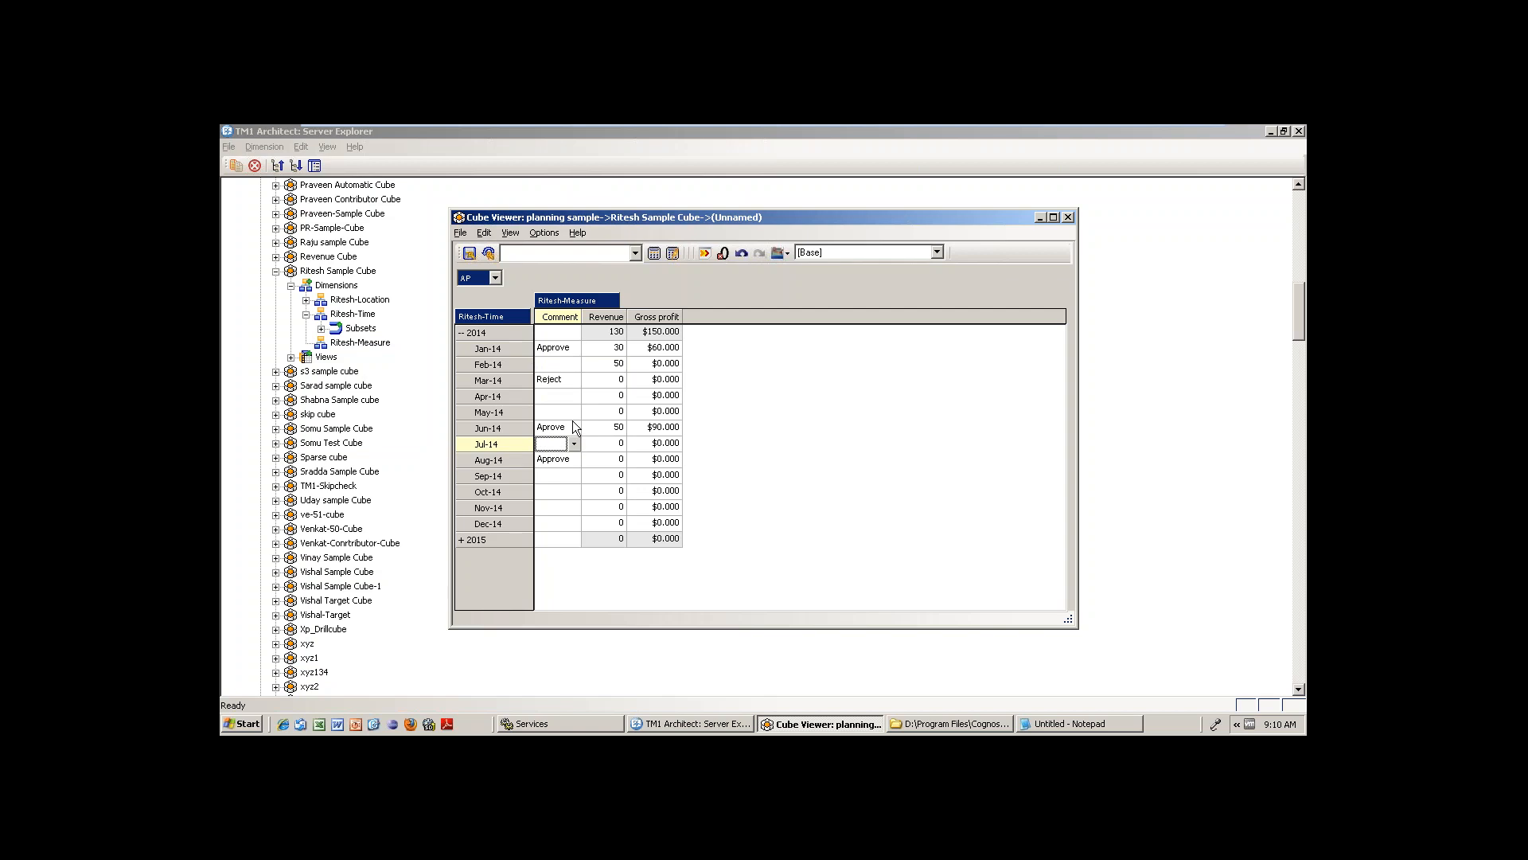
left_click(575, 429)
left_click(574, 428)
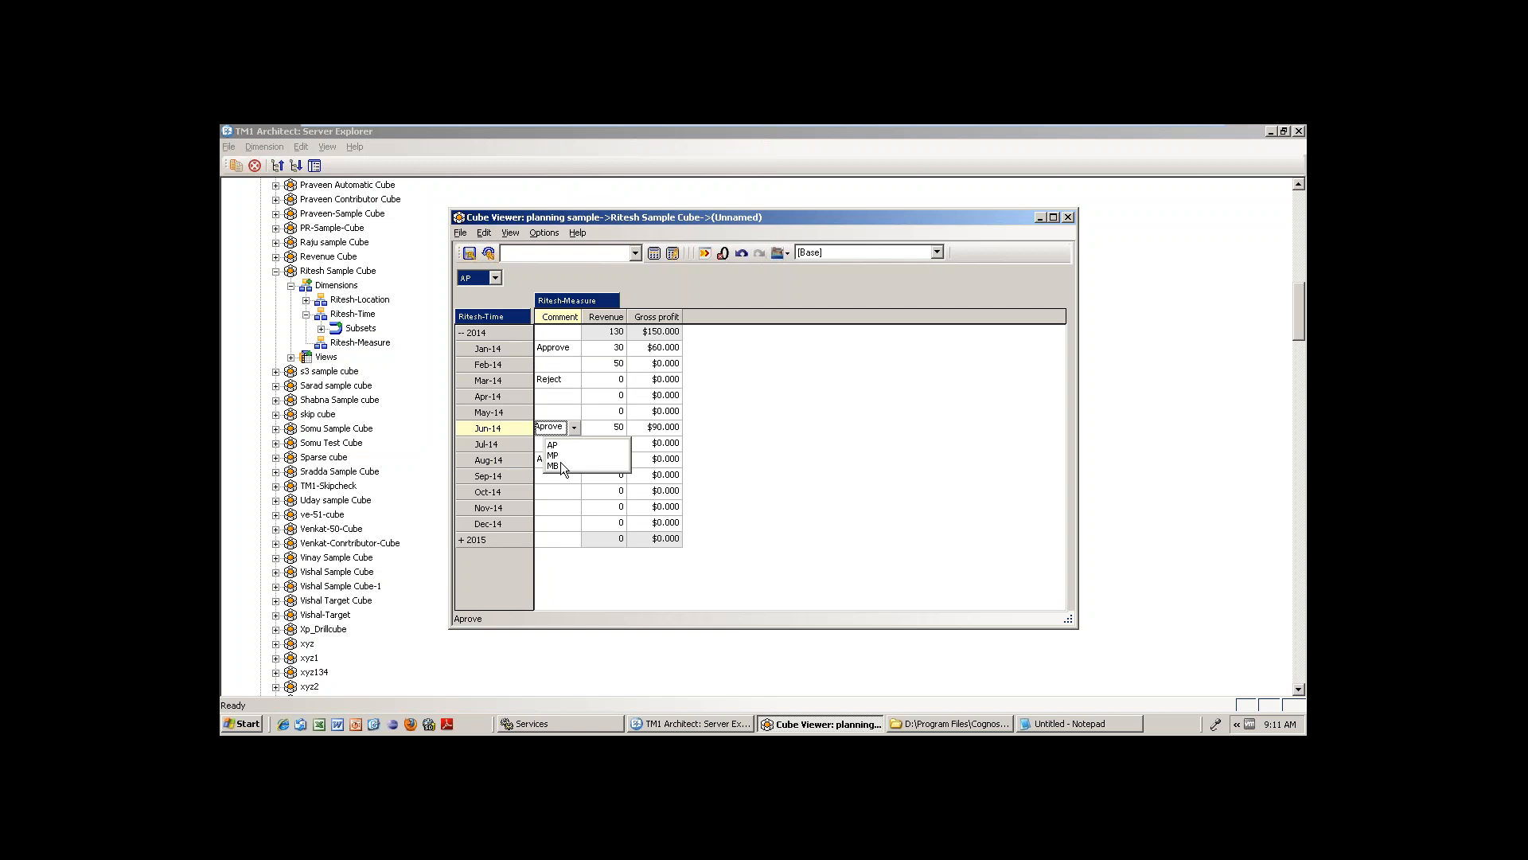
left_click(550, 395)
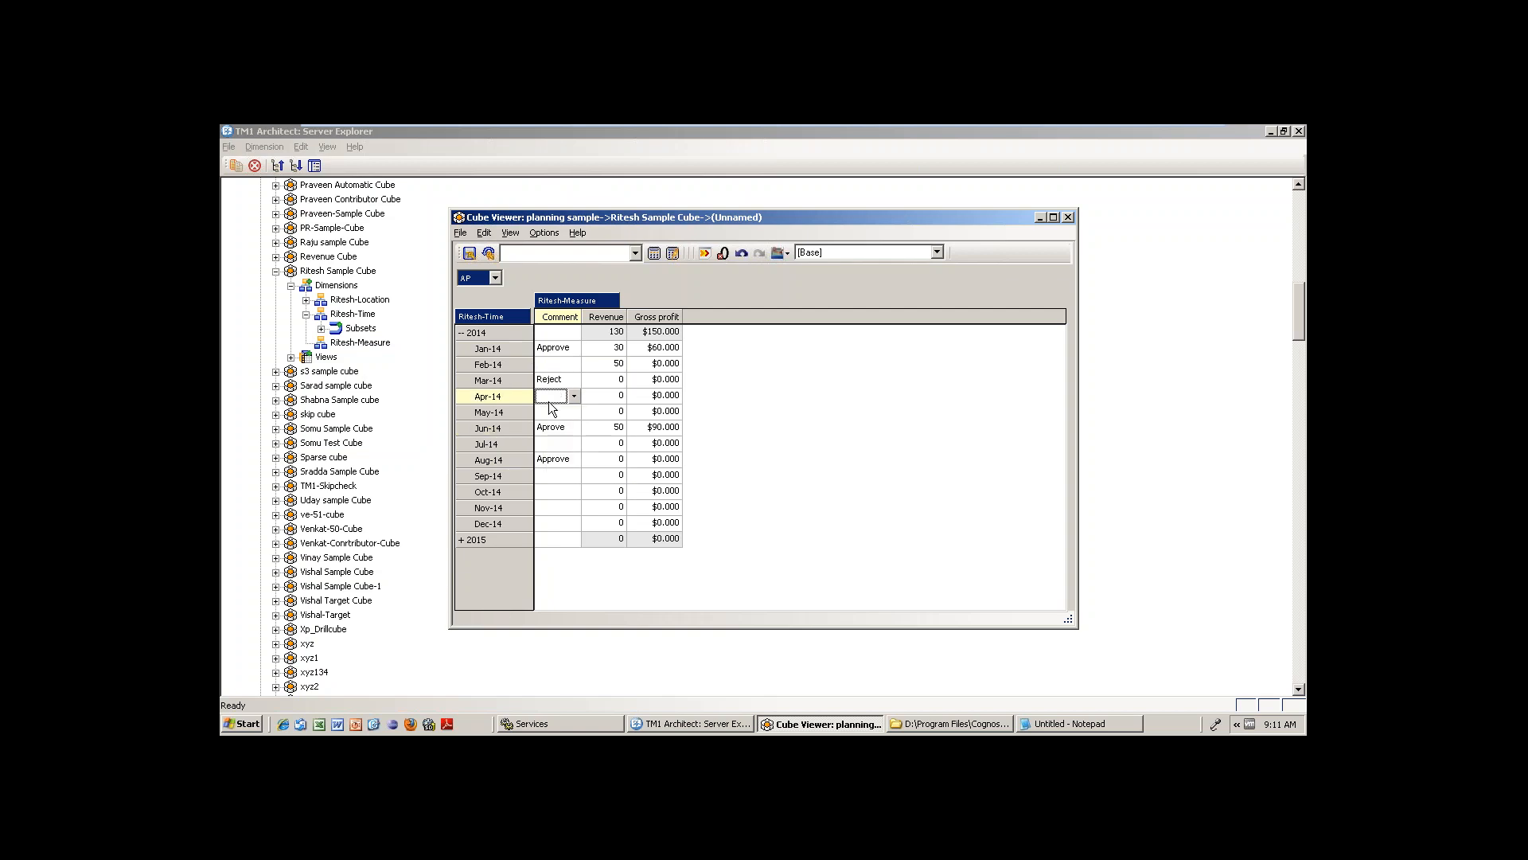
left_click(547, 498)
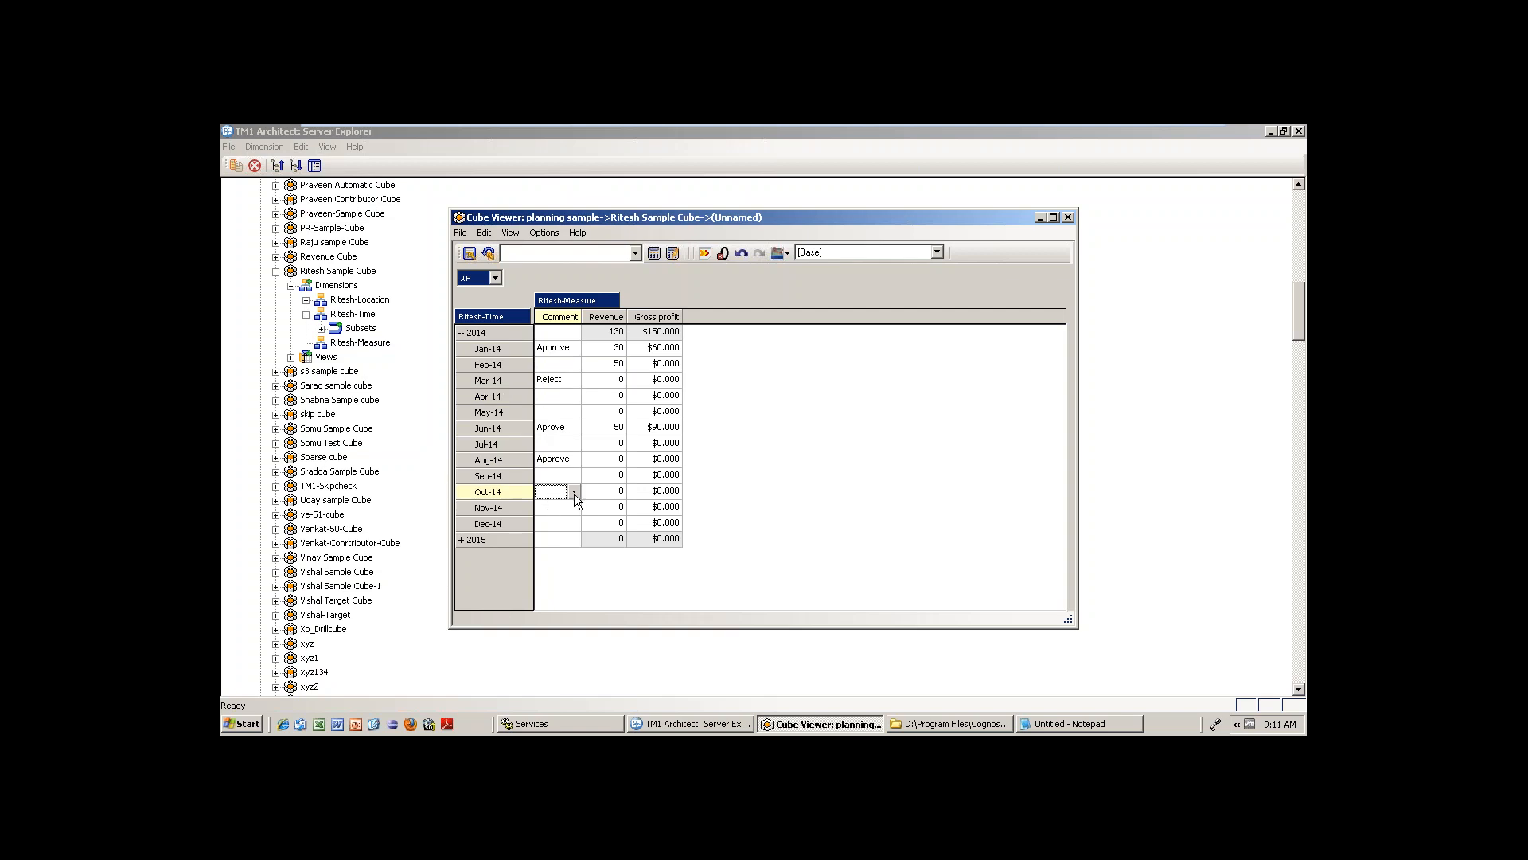
left_click(576, 493)
- Set the Jan-14 Comment to MP from its picklist
left_click(560, 355)
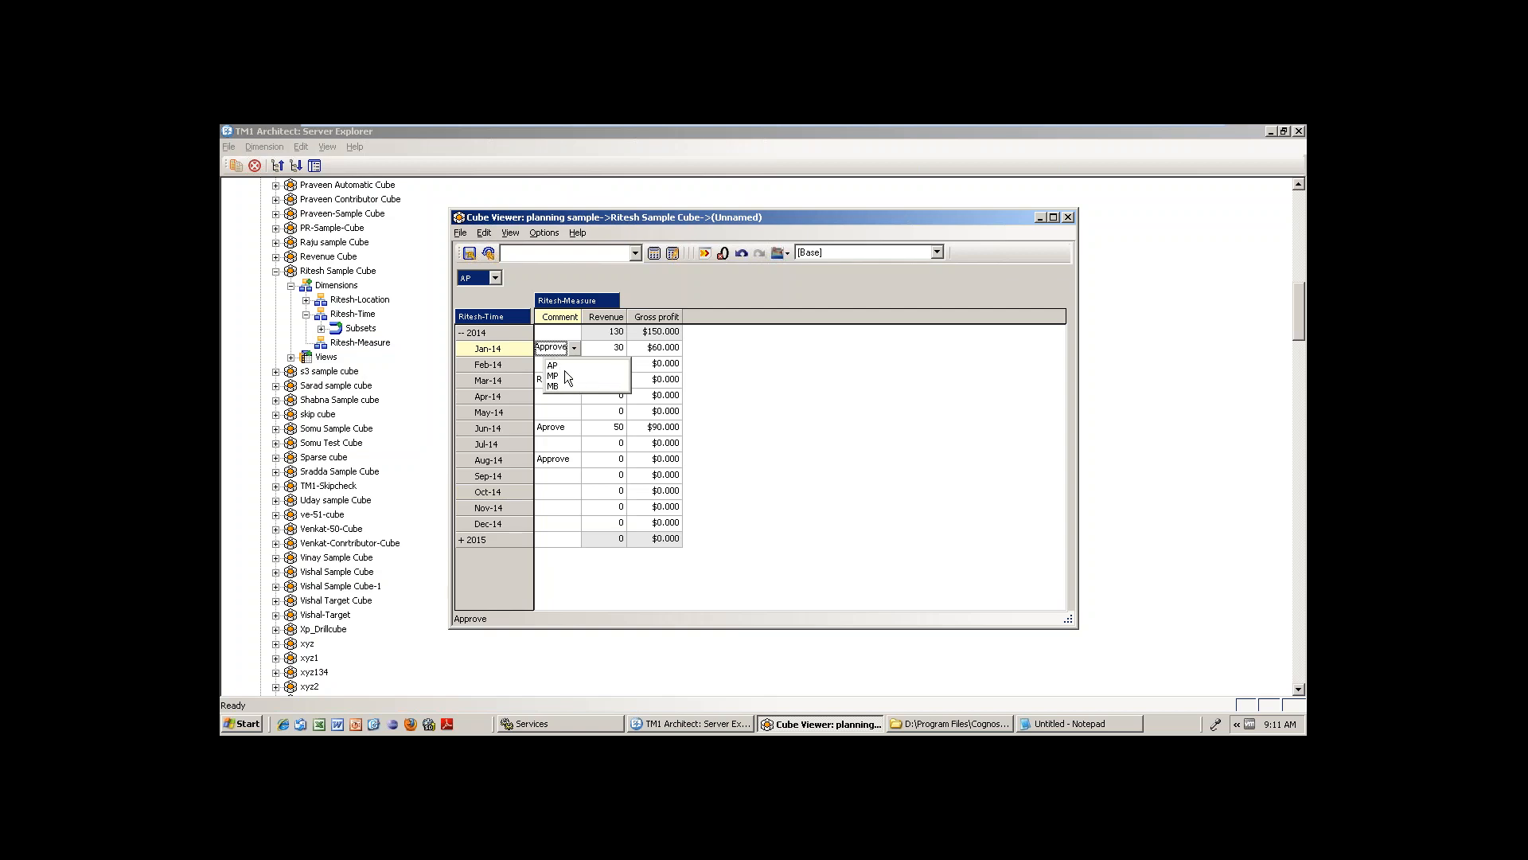
left_click(565, 367)
left_click(573, 350)
left_click(569, 457)
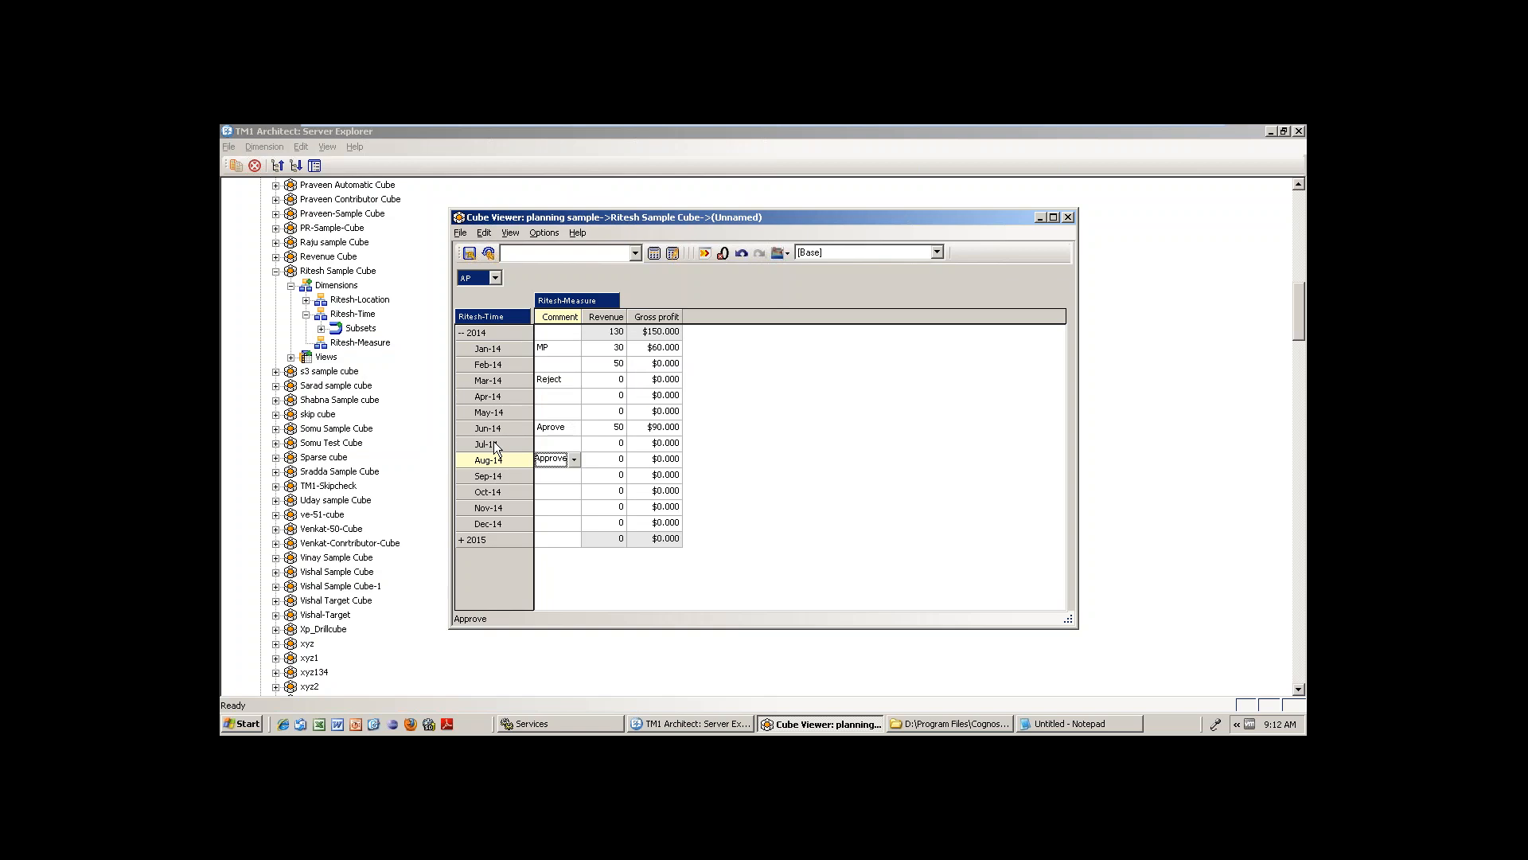
- Switch to the Notepad notes and add the syntax line "Dimension:Dimension Name" under the Dimension heading
left_click(1078, 721)
left_click(732, 560)
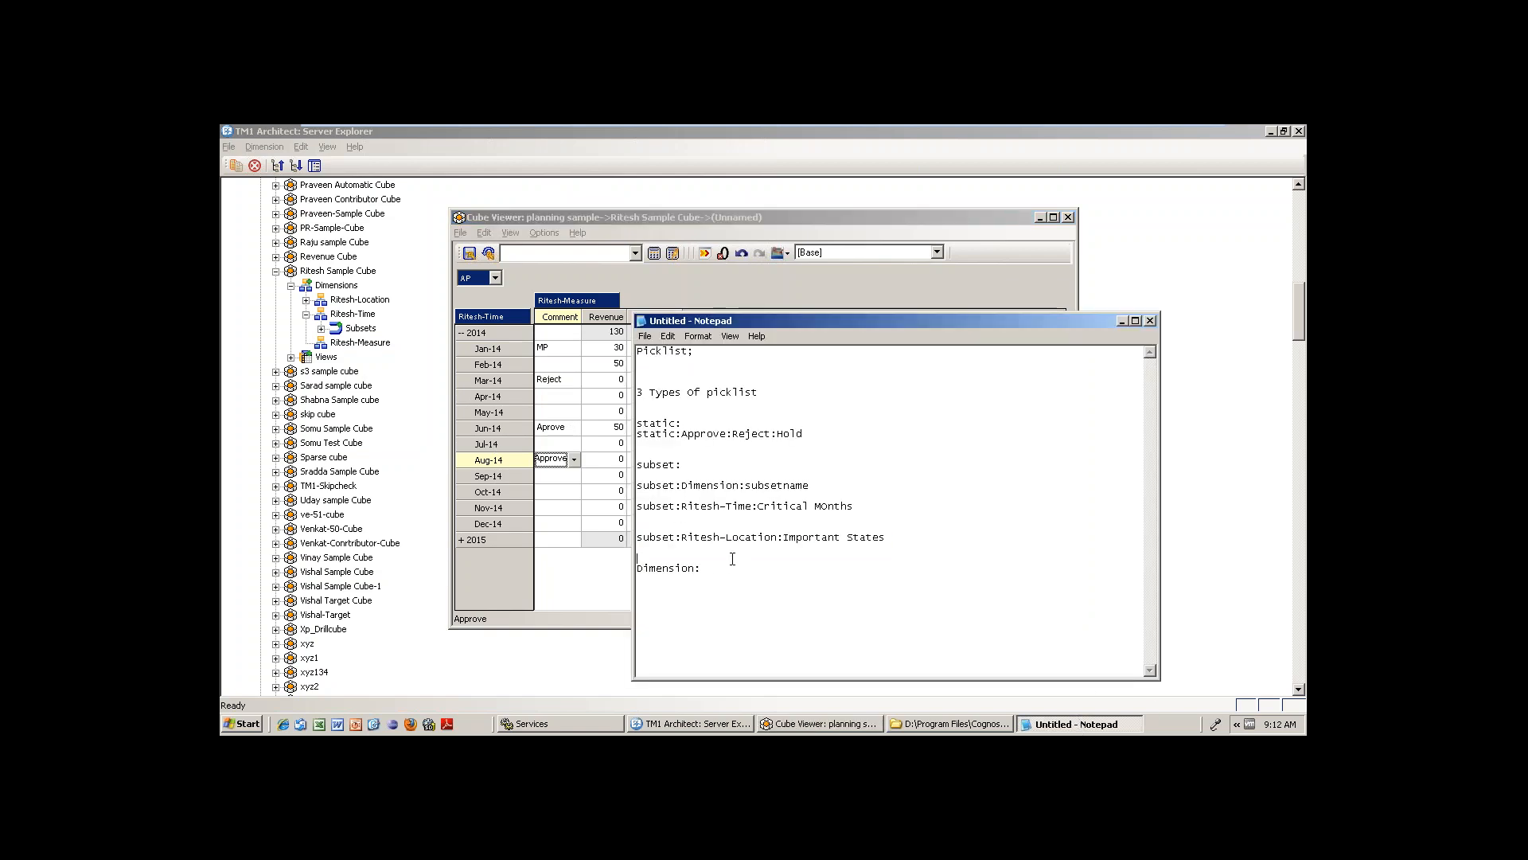
key("Return")
type("Dimension:Dimension Name")
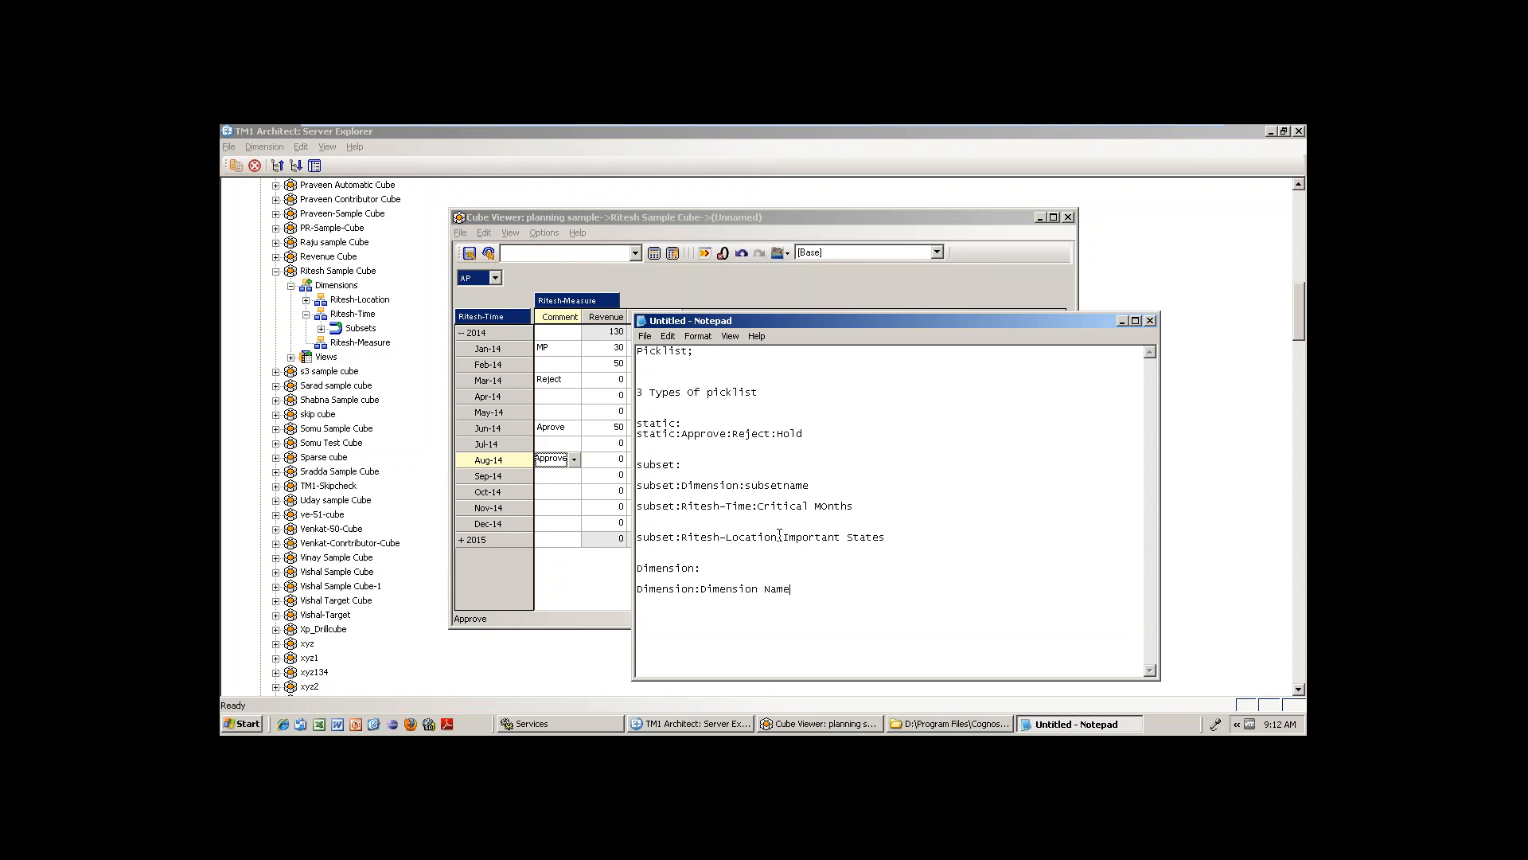
- Add a dimension picklist line for the Time dimension below the syntax line, reusing its name from the Critical Months line, and copy it
left_click_drag(753, 505, 681, 506)
key("ctrl+c")
left_click(796, 597)
key("BackSpace")
key("BackSpace")
type("Dimension:")
key("ctrl+v")
left_click_drag(771, 611, 636, 607)
key("ctrl+c")
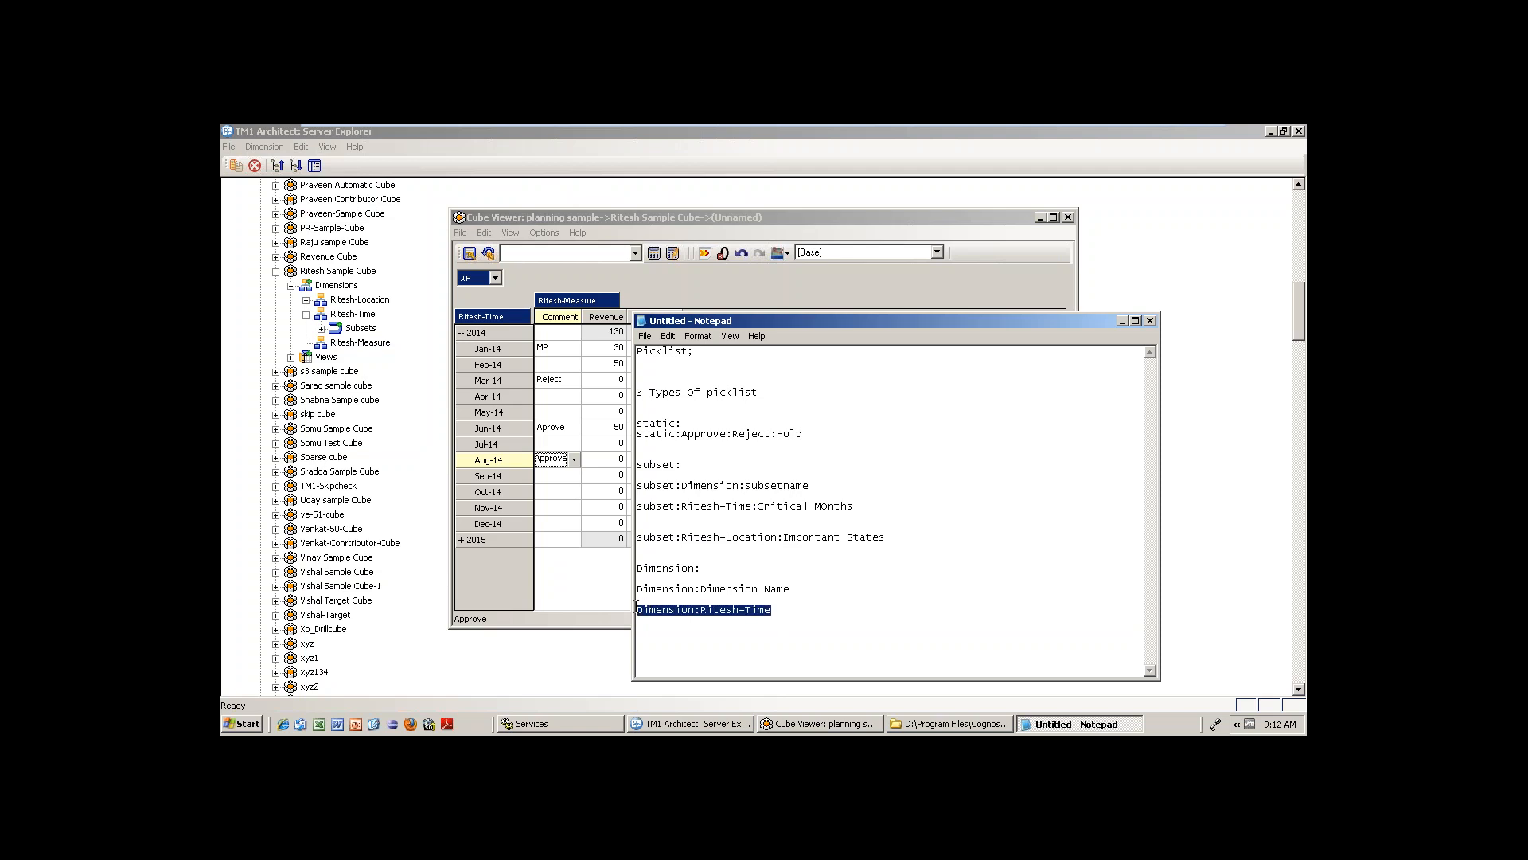
- Replace the Comment element's picklist attribute in the Measure dimension with the copied Time dimension picklist line and apply it
left_click(568, 490)
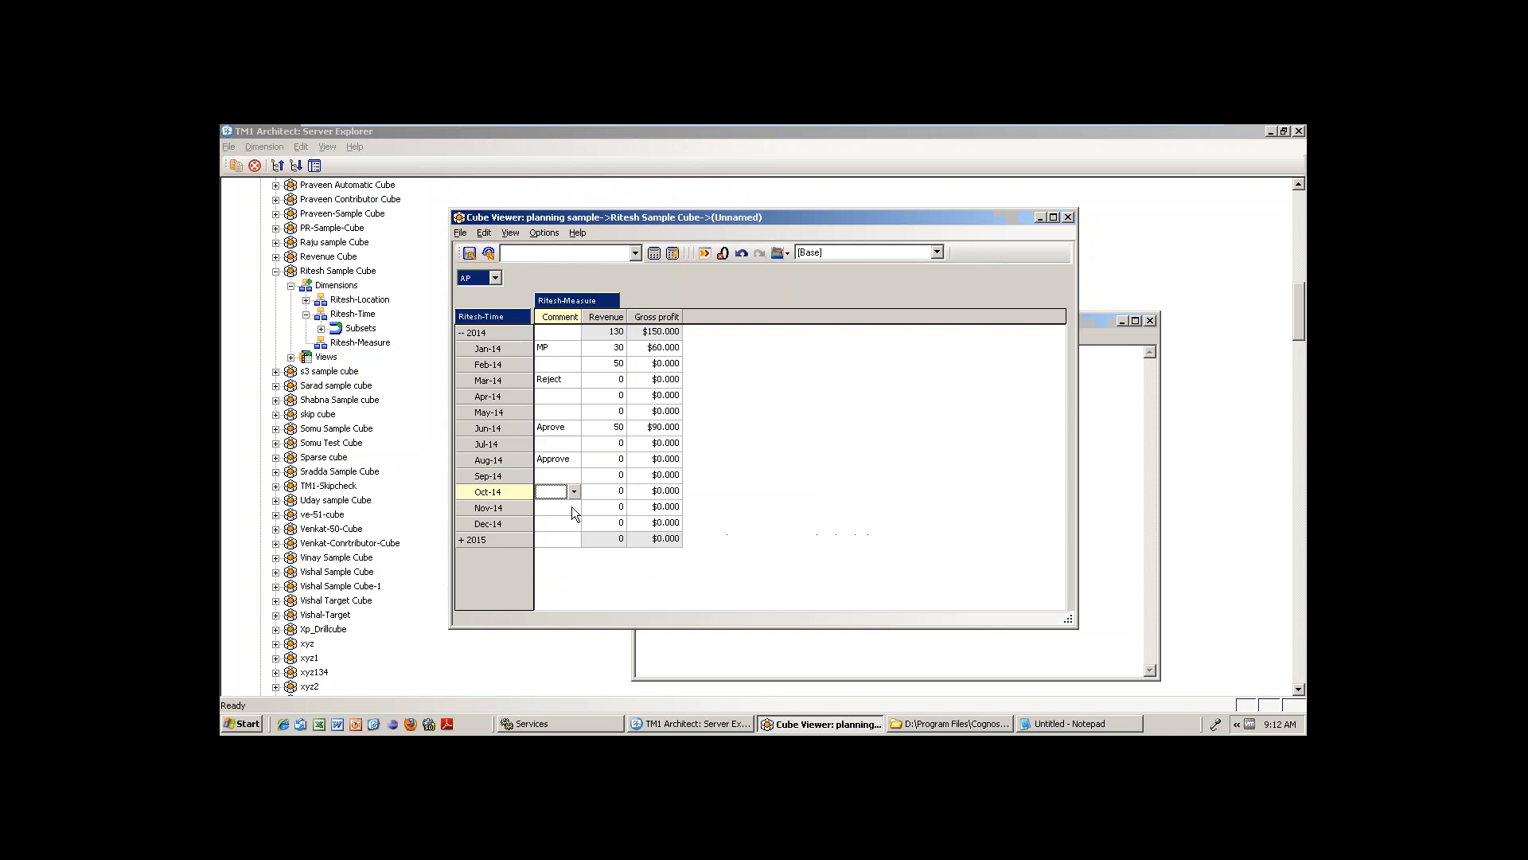
left_click(362, 342)
right_click(364, 342)
left_click(451, 475)
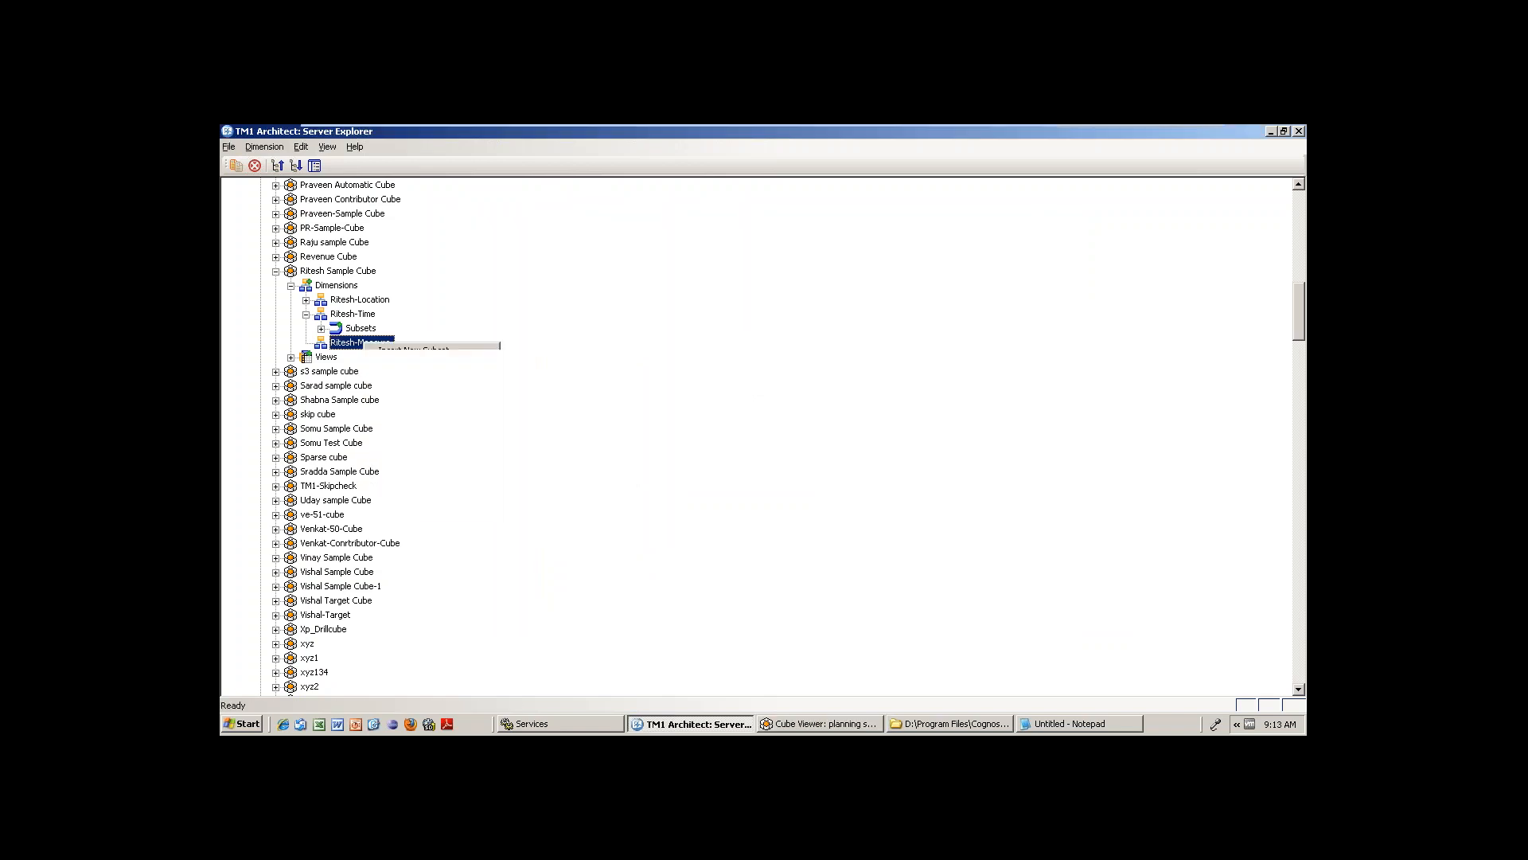
double_click(740, 301)
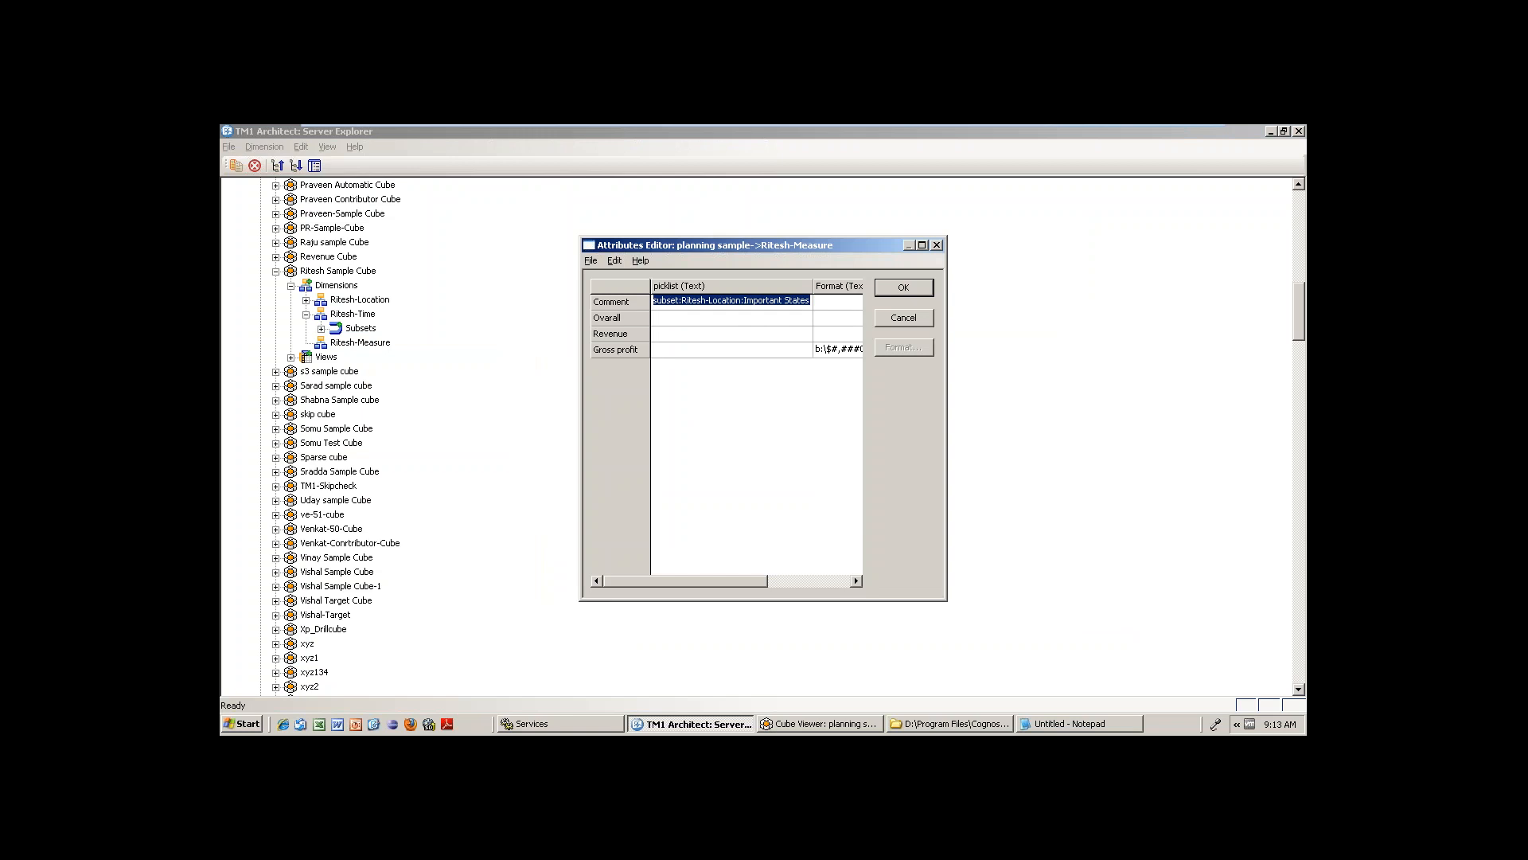
key("BackSpace")
key("ctrl+v")
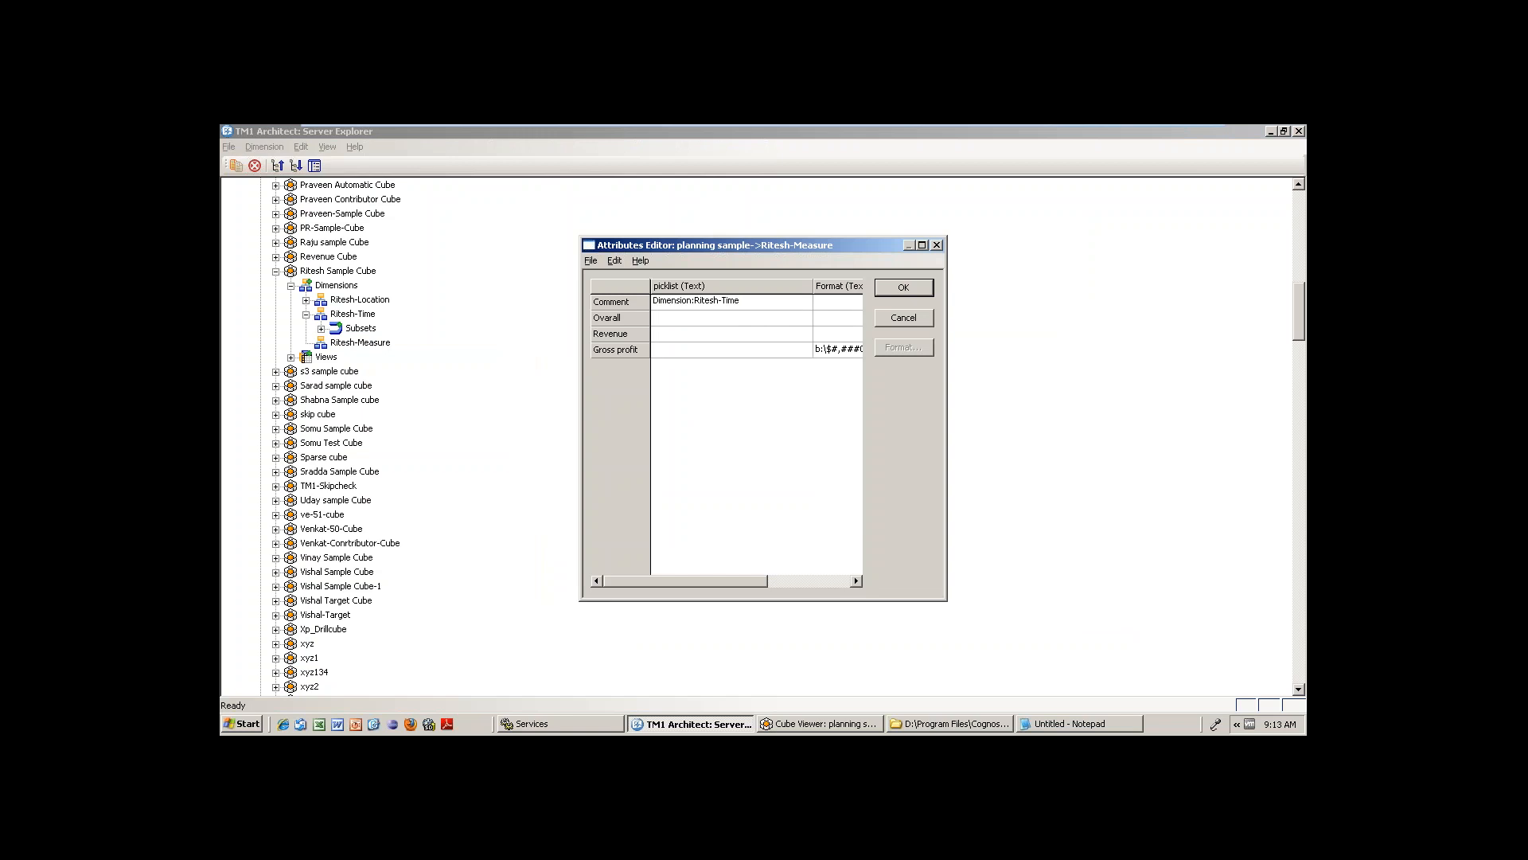
left_click(759, 371)
left_click(905, 290)
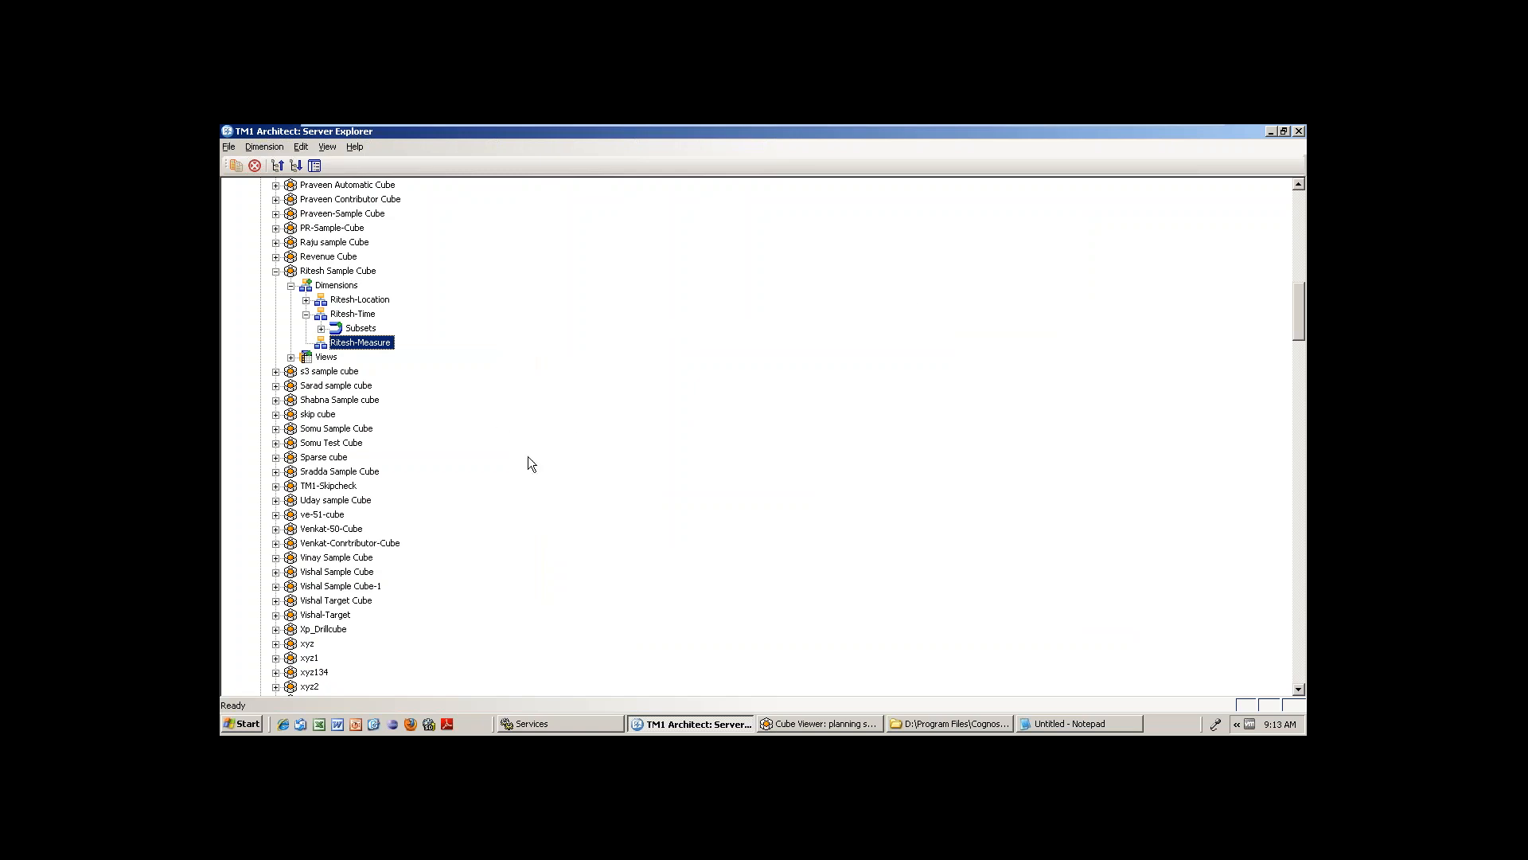
- Return to the cube view, recalculate it and look through the Comment picklist for Oct-14
left_click(809, 725)
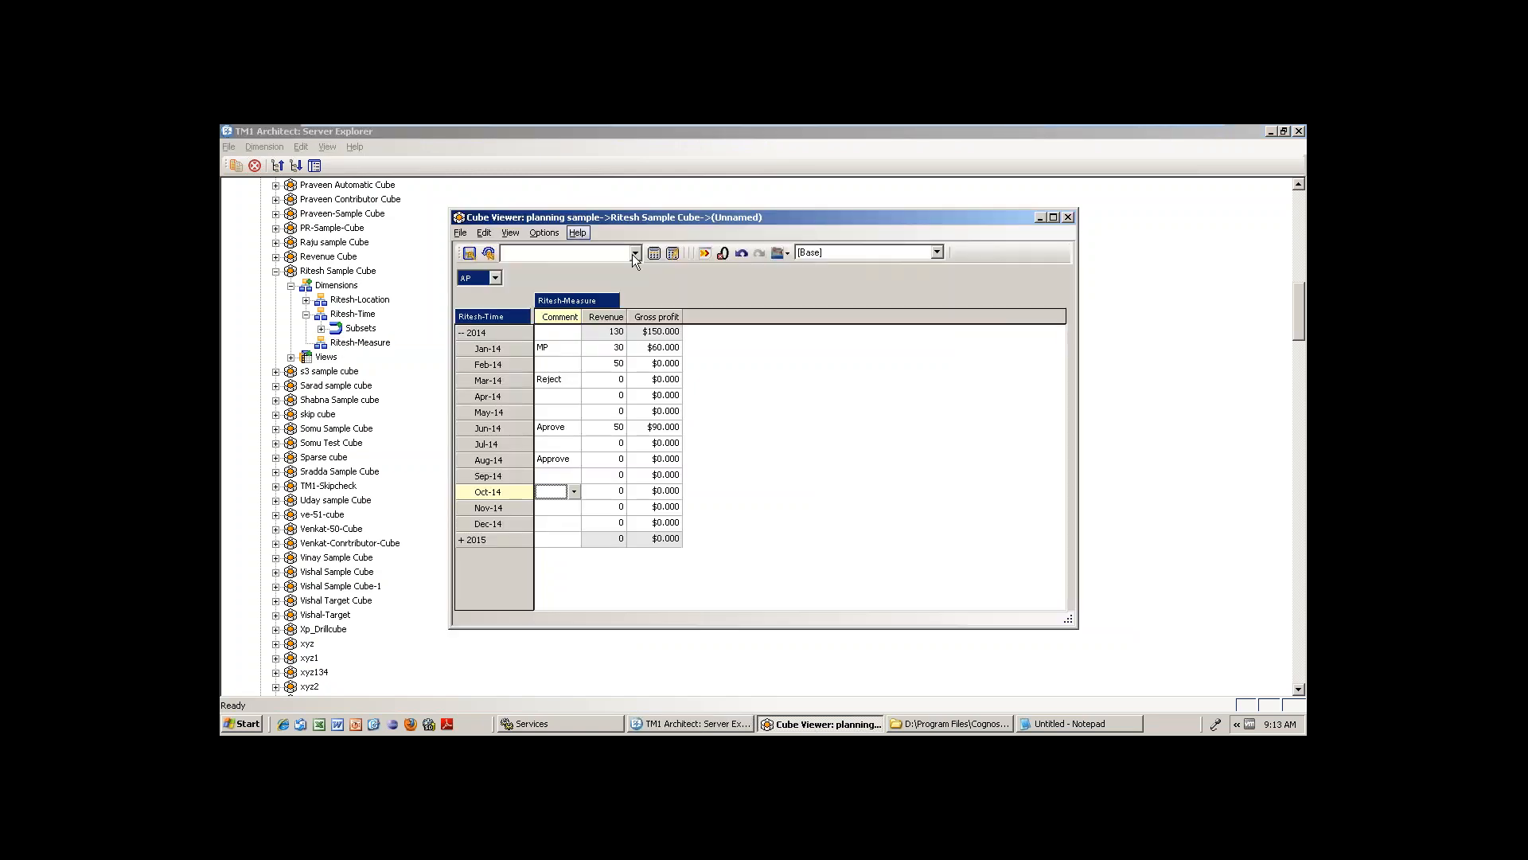
left_click(656, 259)
left_click(557, 492)
left_click(575, 492)
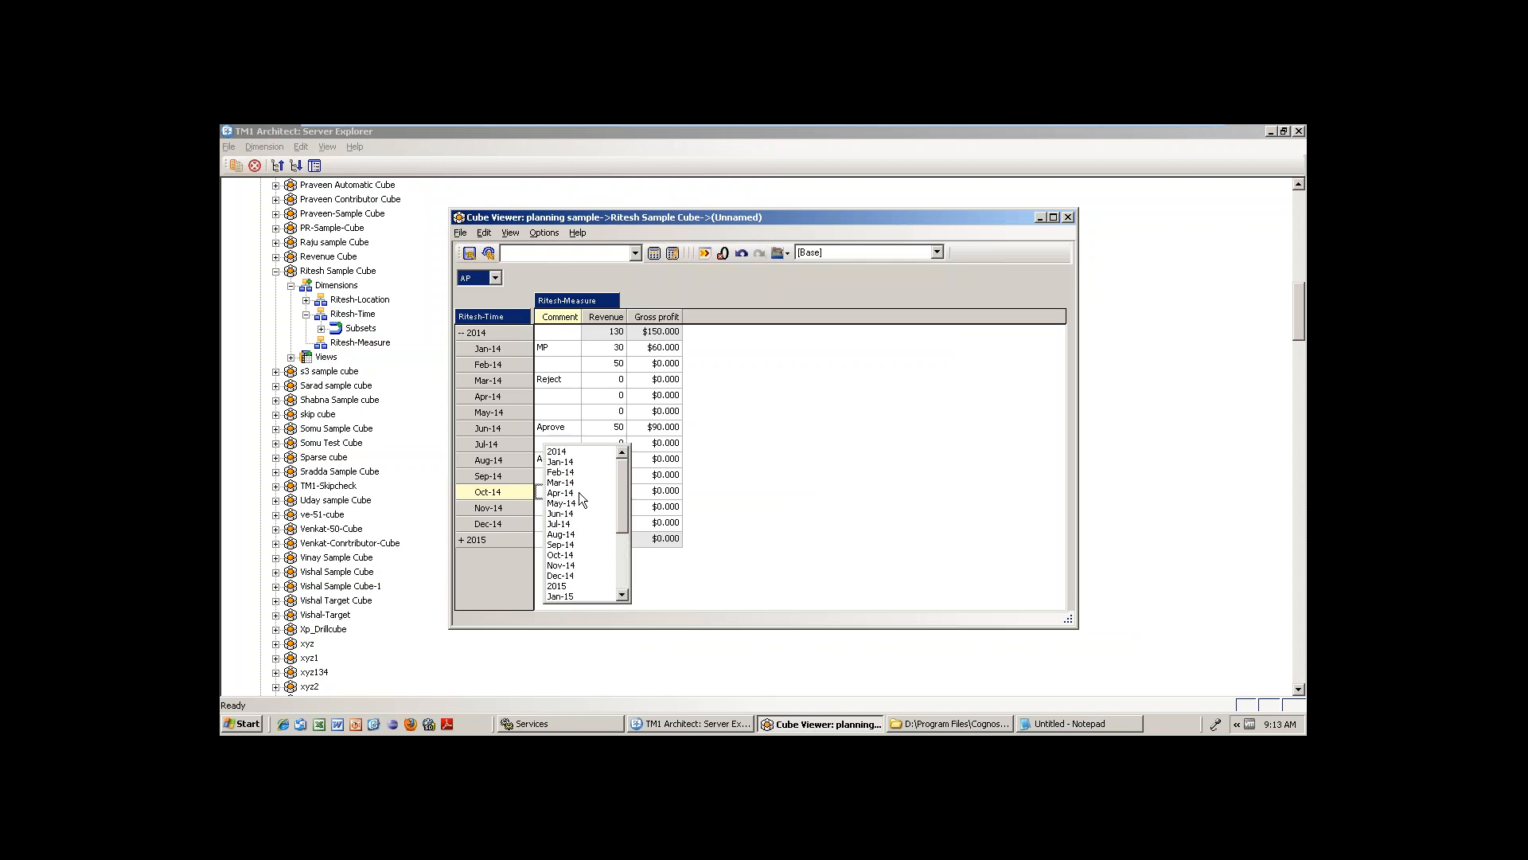
left_click_drag(617, 488, 629, 453)
- Recalculate the cube view once more and switch to the Notepad notes to review the three picklist types
left_click(651, 257)
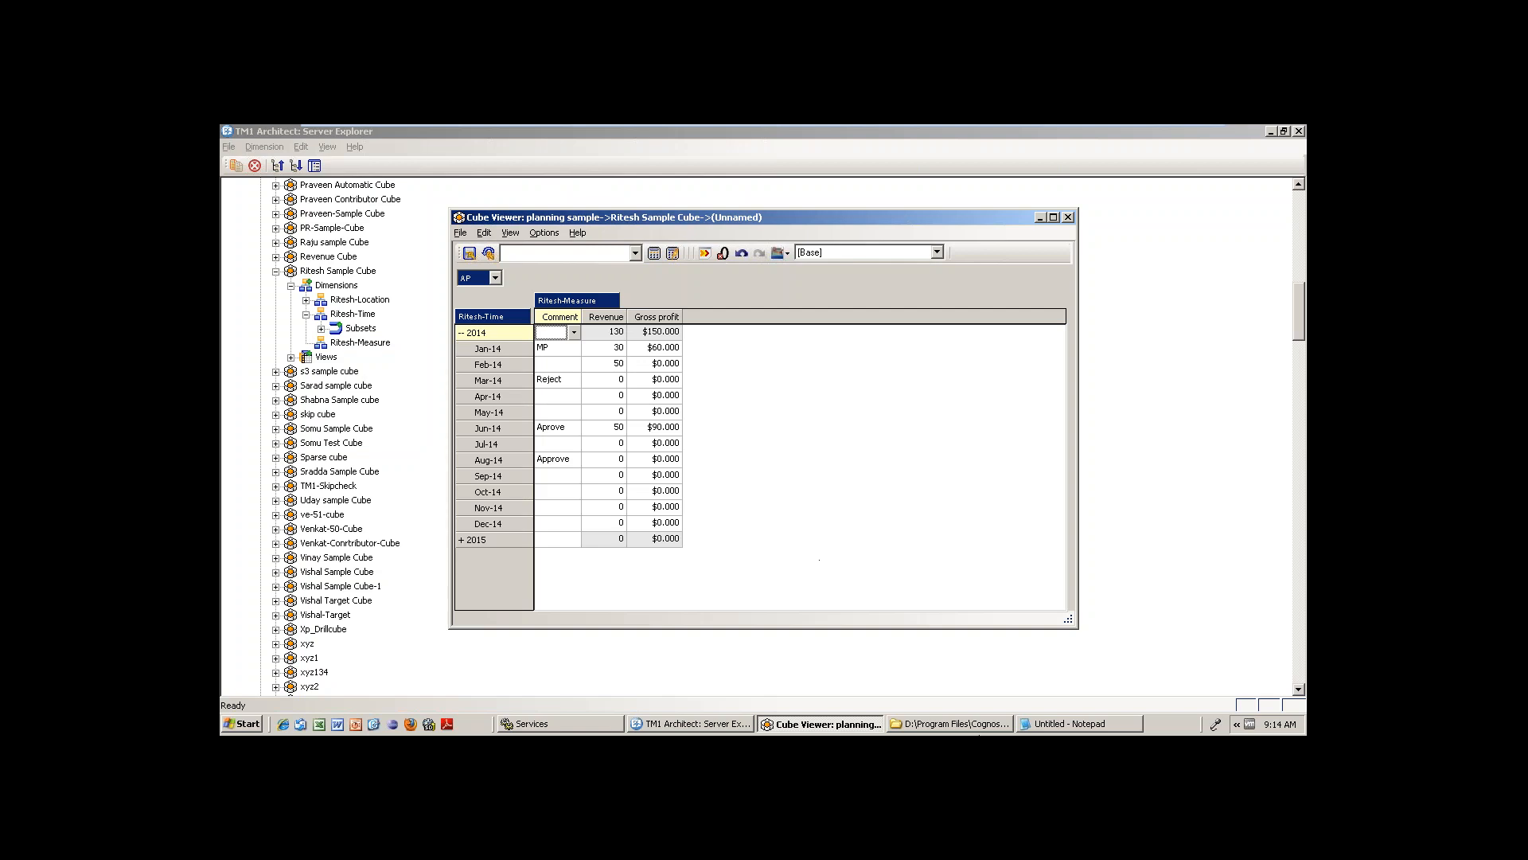
left_click(1039, 726)
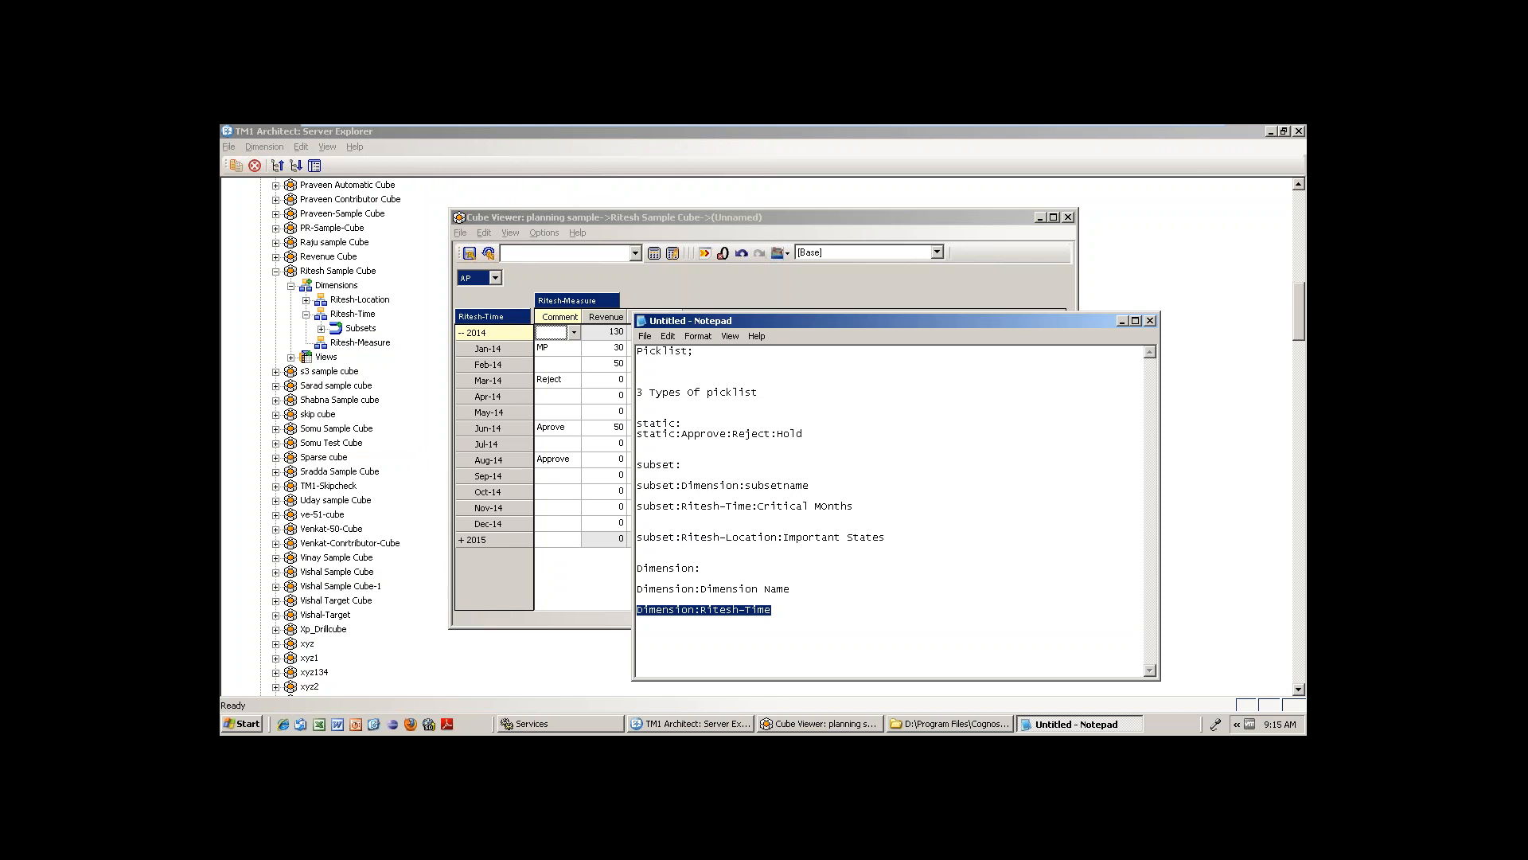
mouse_move(1078, 131)
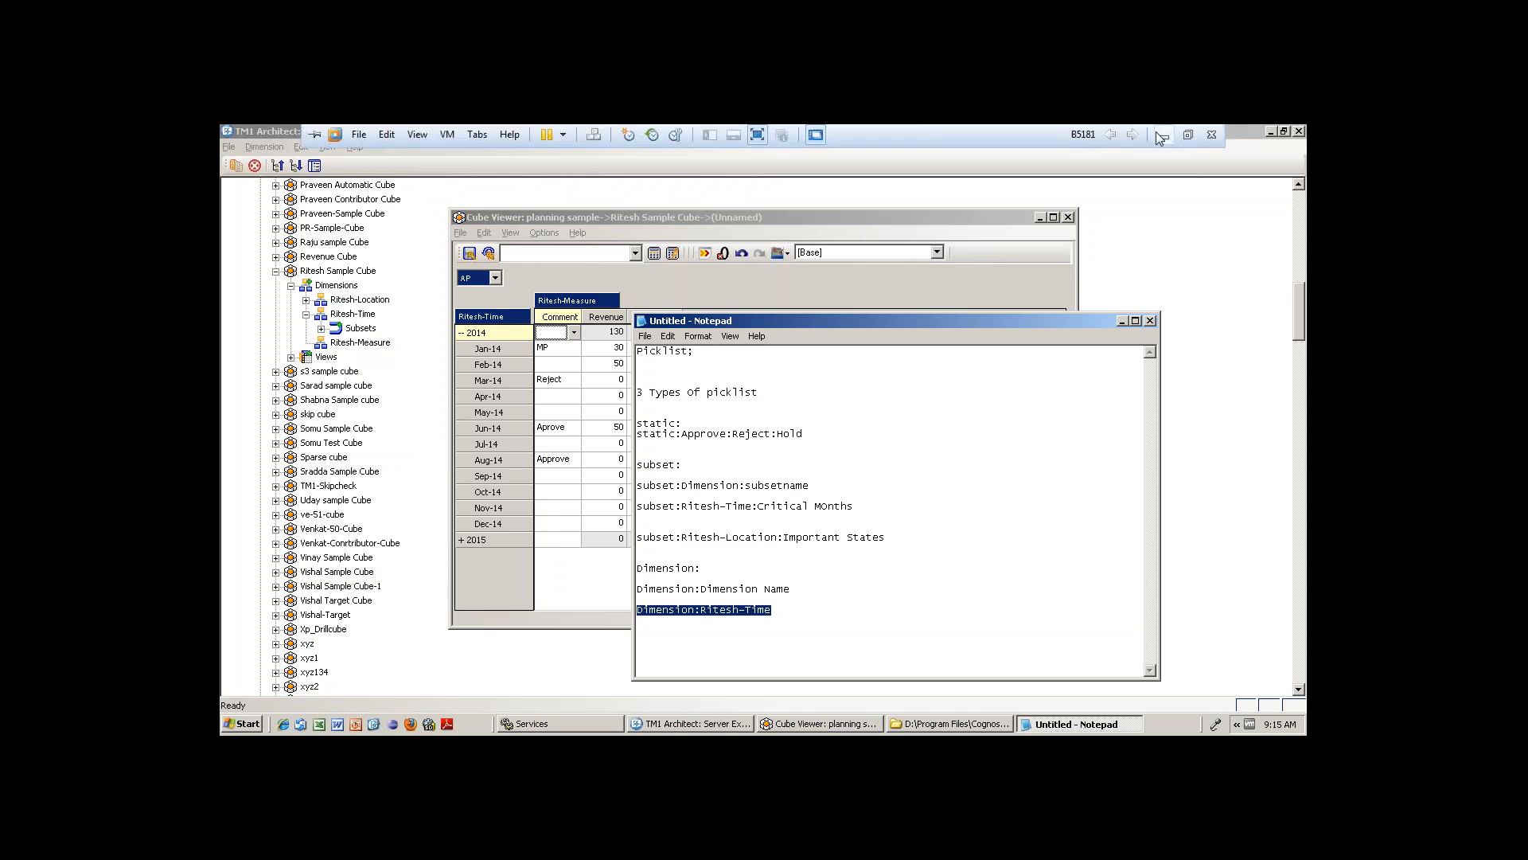